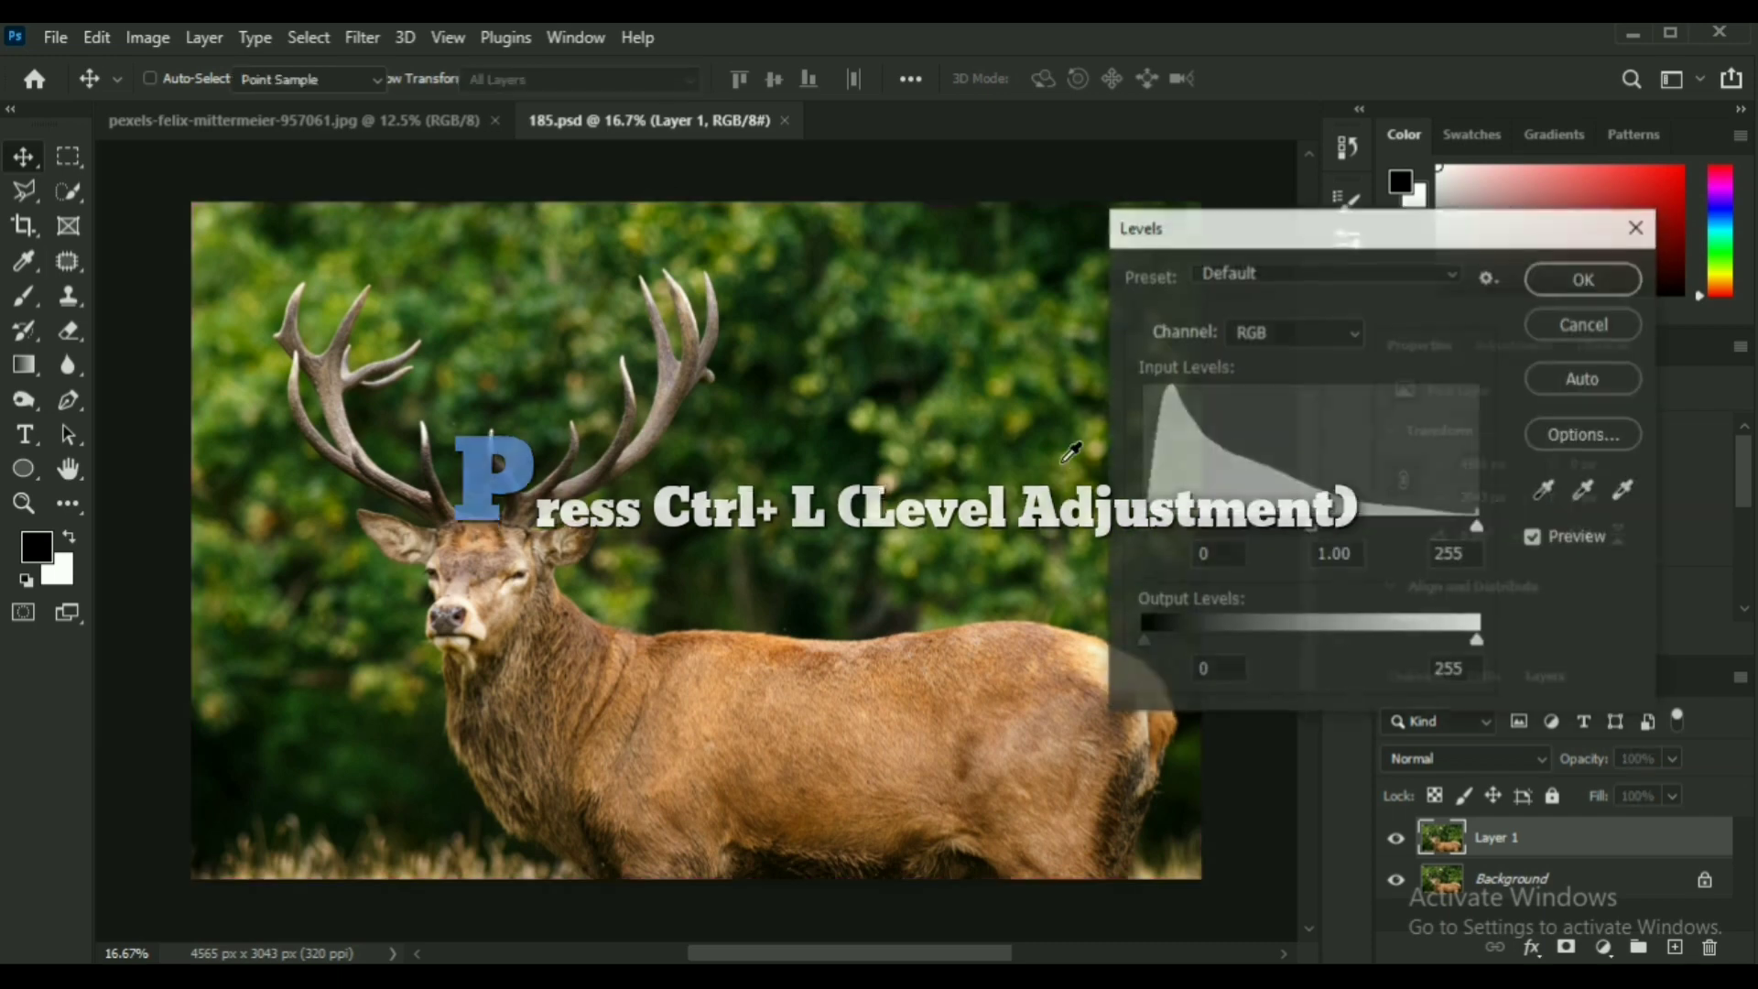
Apply a Levels adjustment to Layer 1 with input shadows at 11 and midtones at 0.84, comparing the preview before confirming.
{"action": "left_click_drag", "start_coordinate": [1143, 528], "coordinate": [1156, 528]}
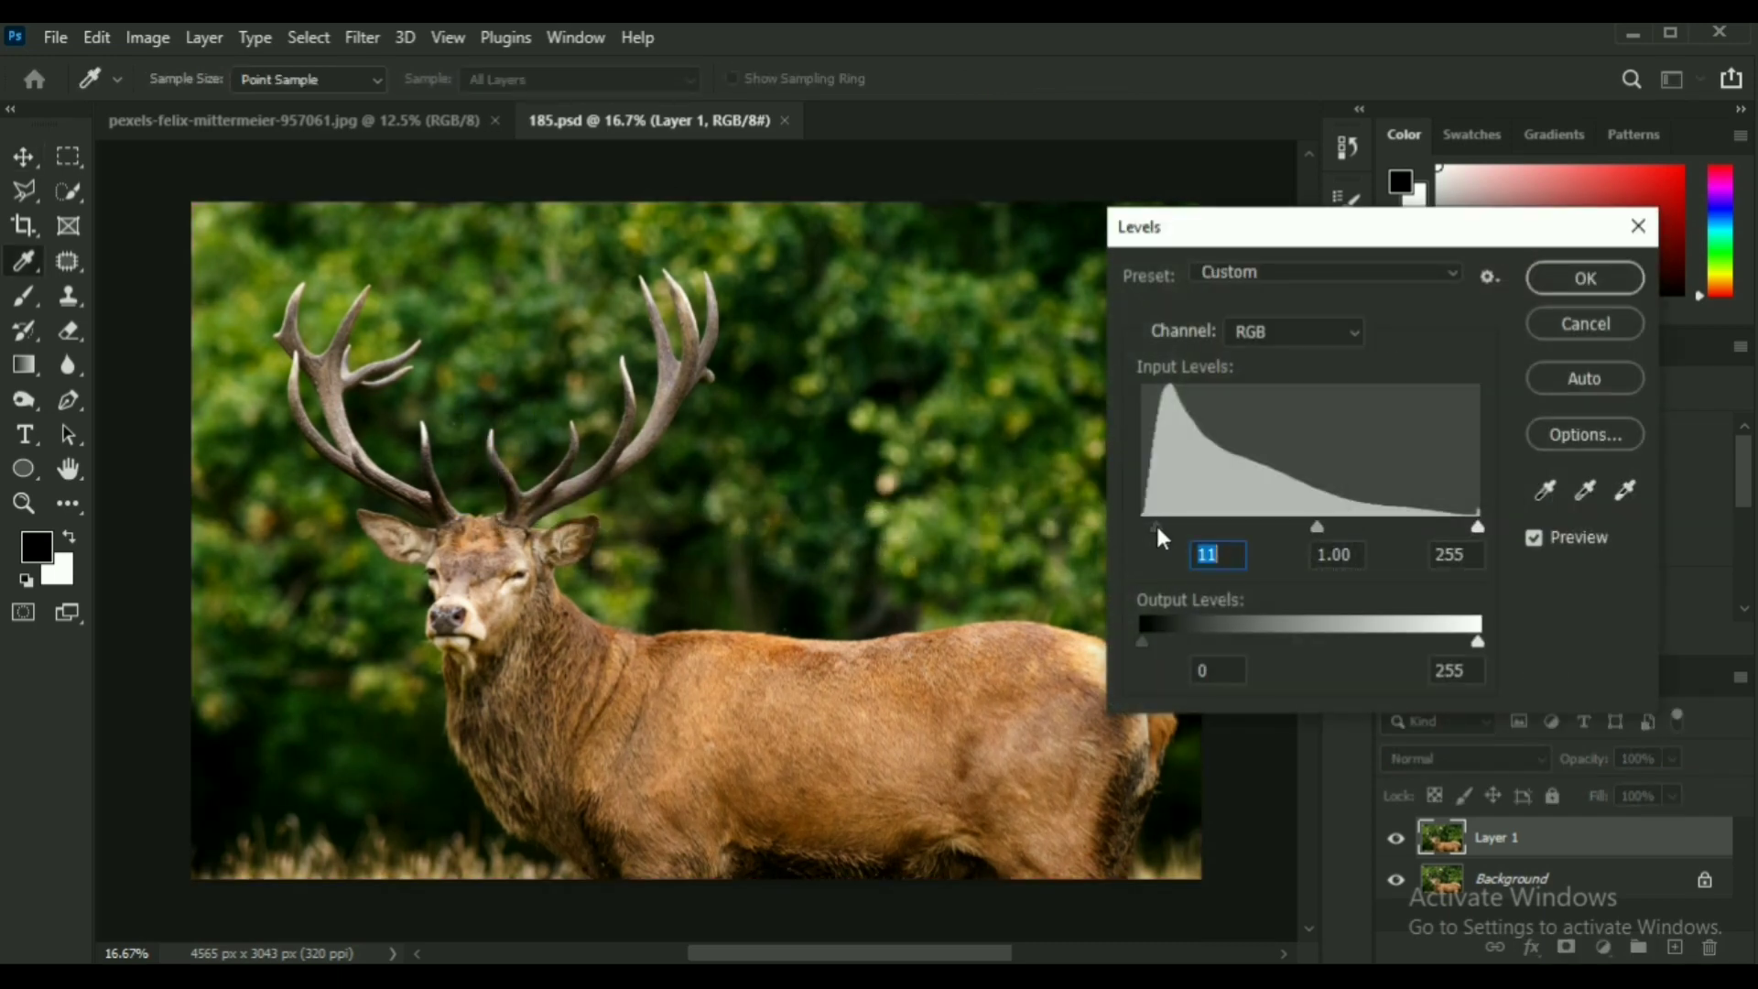
{"action": "left_click_drag", "start_coordinate": [1326, 523], "coordinate": [1337, 531]}
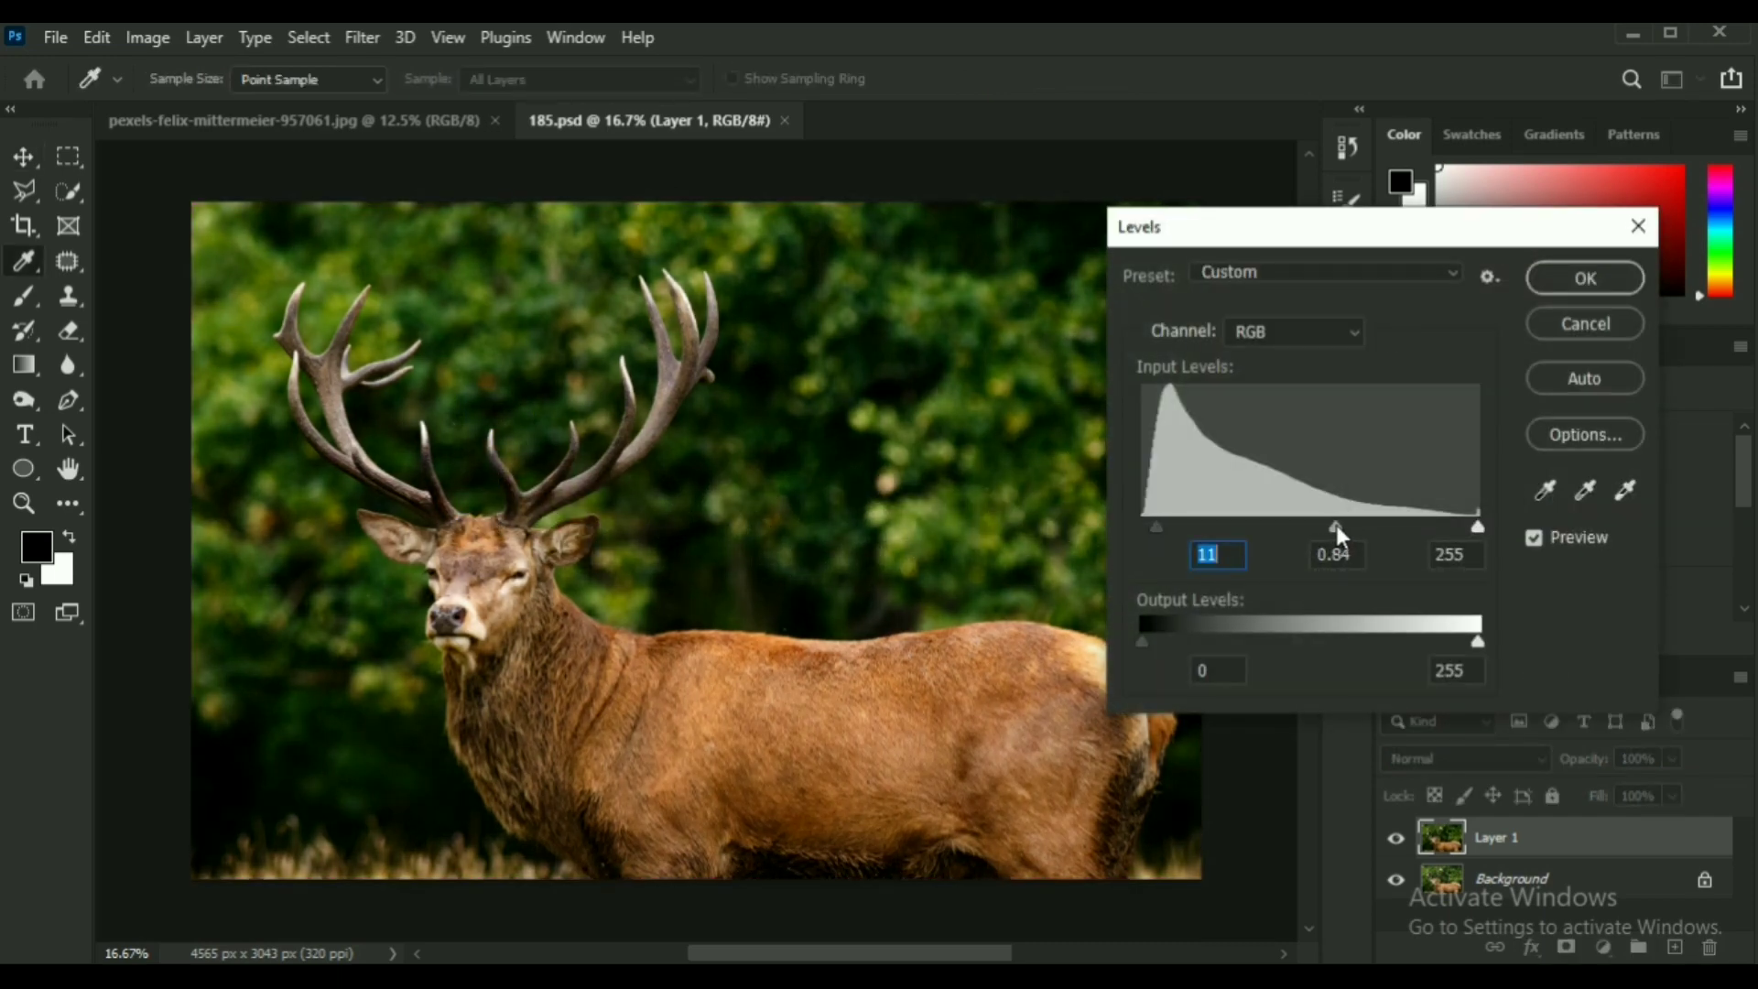
{"action": "mouse_move", "coordinate": [1479, 526]}
{"action": "left_mouse_down"}
{"action": "mouse_move", "coordinate": [1463, 525]}
{"action": "mouse_move", "coordinate": [1481, 524]}
{"action": "left_mouse_up"}
{"action": "left_click", "coordinate": [1479, 525]}
{"action": "left_click", "coordinate": [1533, 531]}
{"action": "left_click", "coordinate": [1536, 533]}
{"action": "left_click", "coordinate": [1565, 283]}
{"action": "key", "text": "v"}
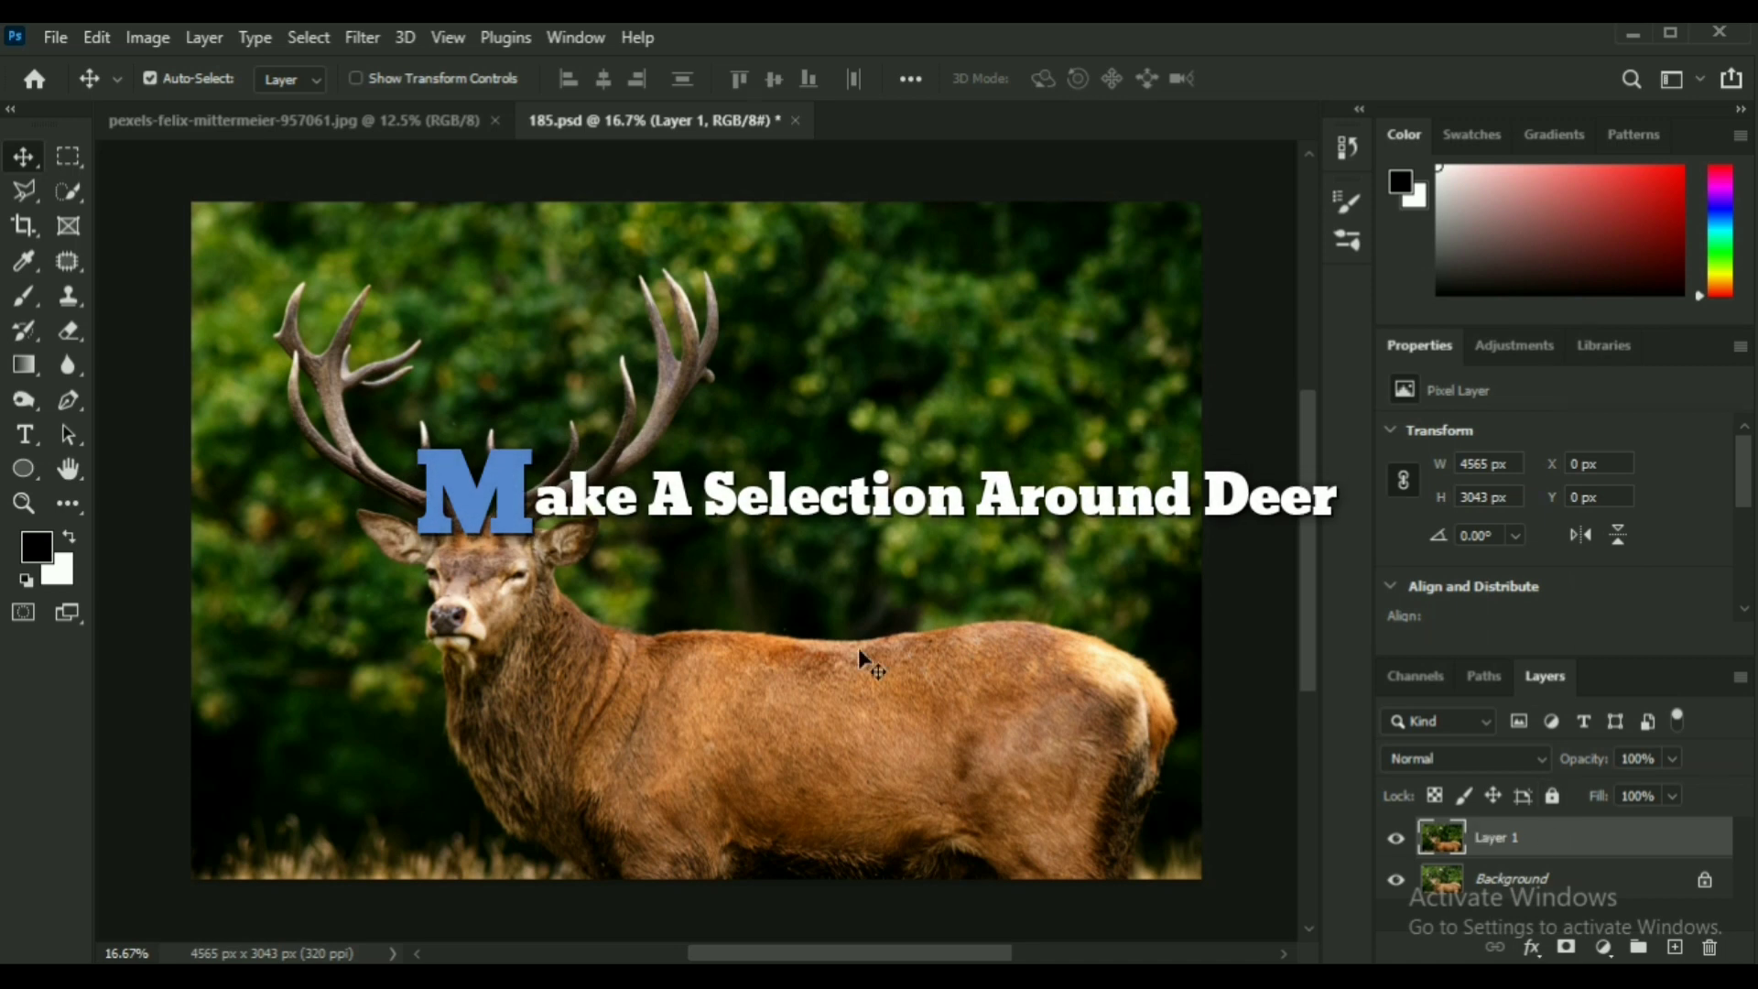
Select the deer's body, neck and most of its head roughly with the Quick Selection tool.
{"action": "right_click", "coordinate": [69, 188]}
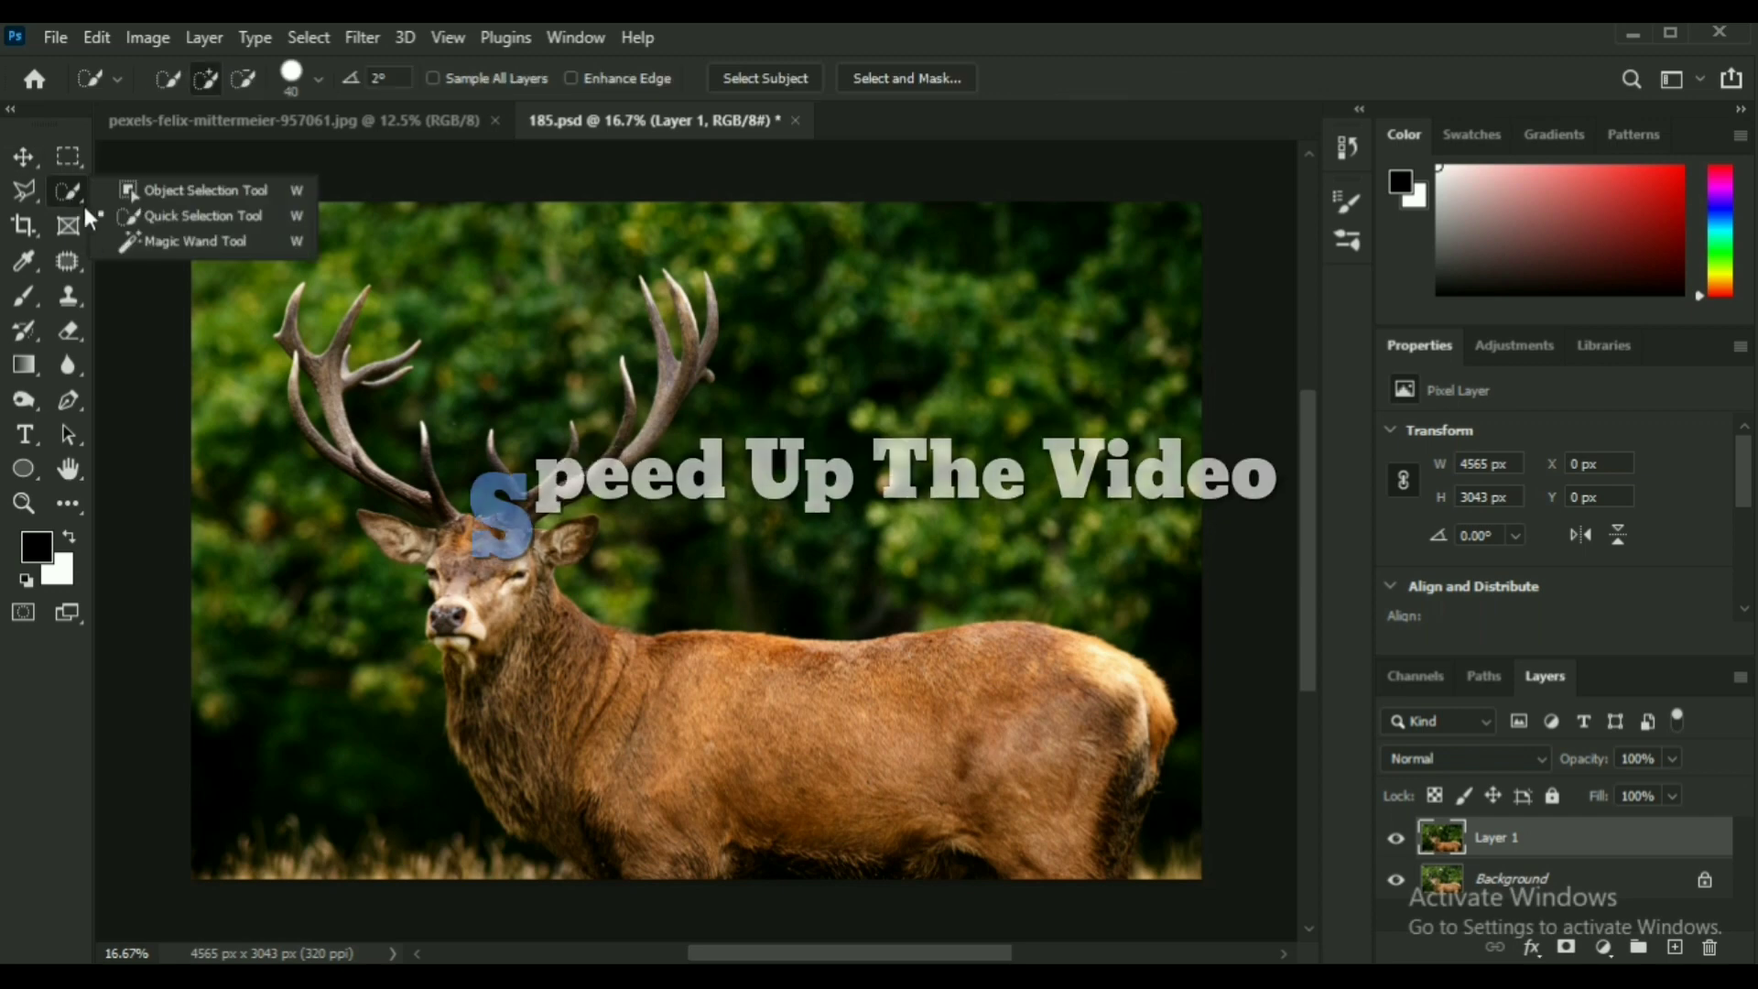
{"action": "left_click", "coordinate": [140, 212]}
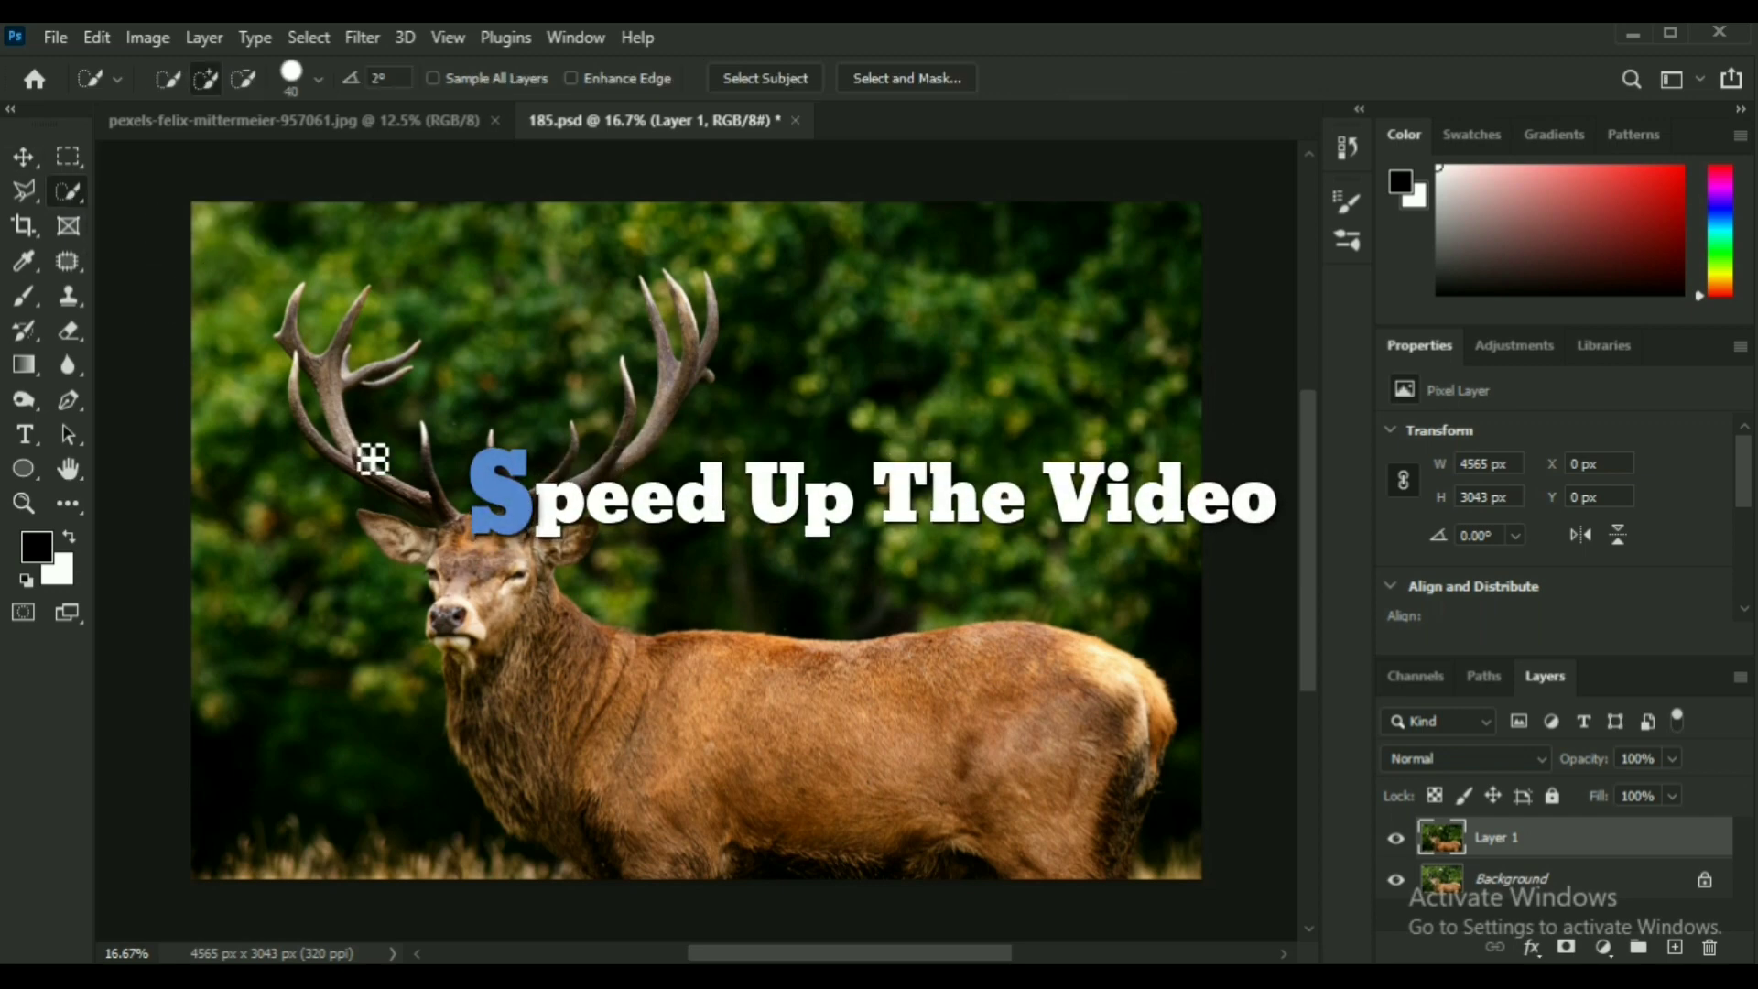
{"action": "left_click_drag", "start_coordinate": [954, 724], "coordinate": [1089, 723]}
{"action": "scroll", "coordinate": [495, 691], "scroll_direction": "up", "scroll_amount": 14}
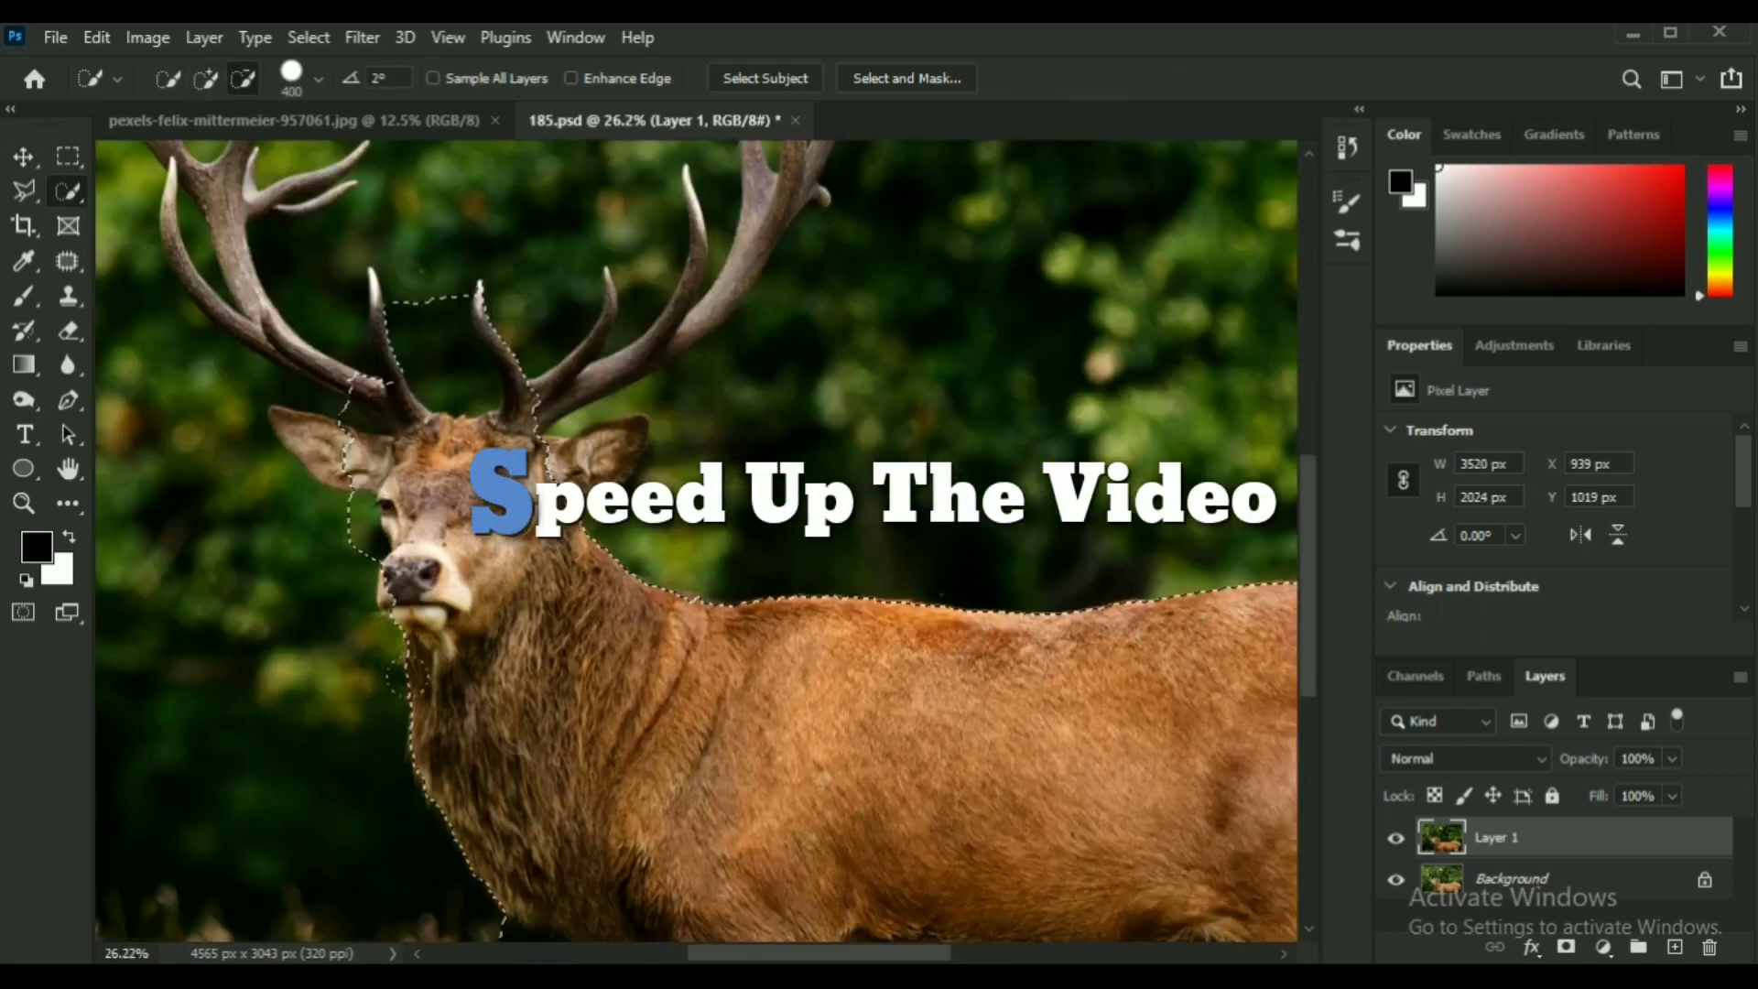
{"action": "scroll", "coordinate": [350, 240], "scroll_direction": "up", "scroll_amount": 5}
{"action": "scroll", "coordinate": [349, 240], "scroll_direction": "up", "scroll_amount": 12}
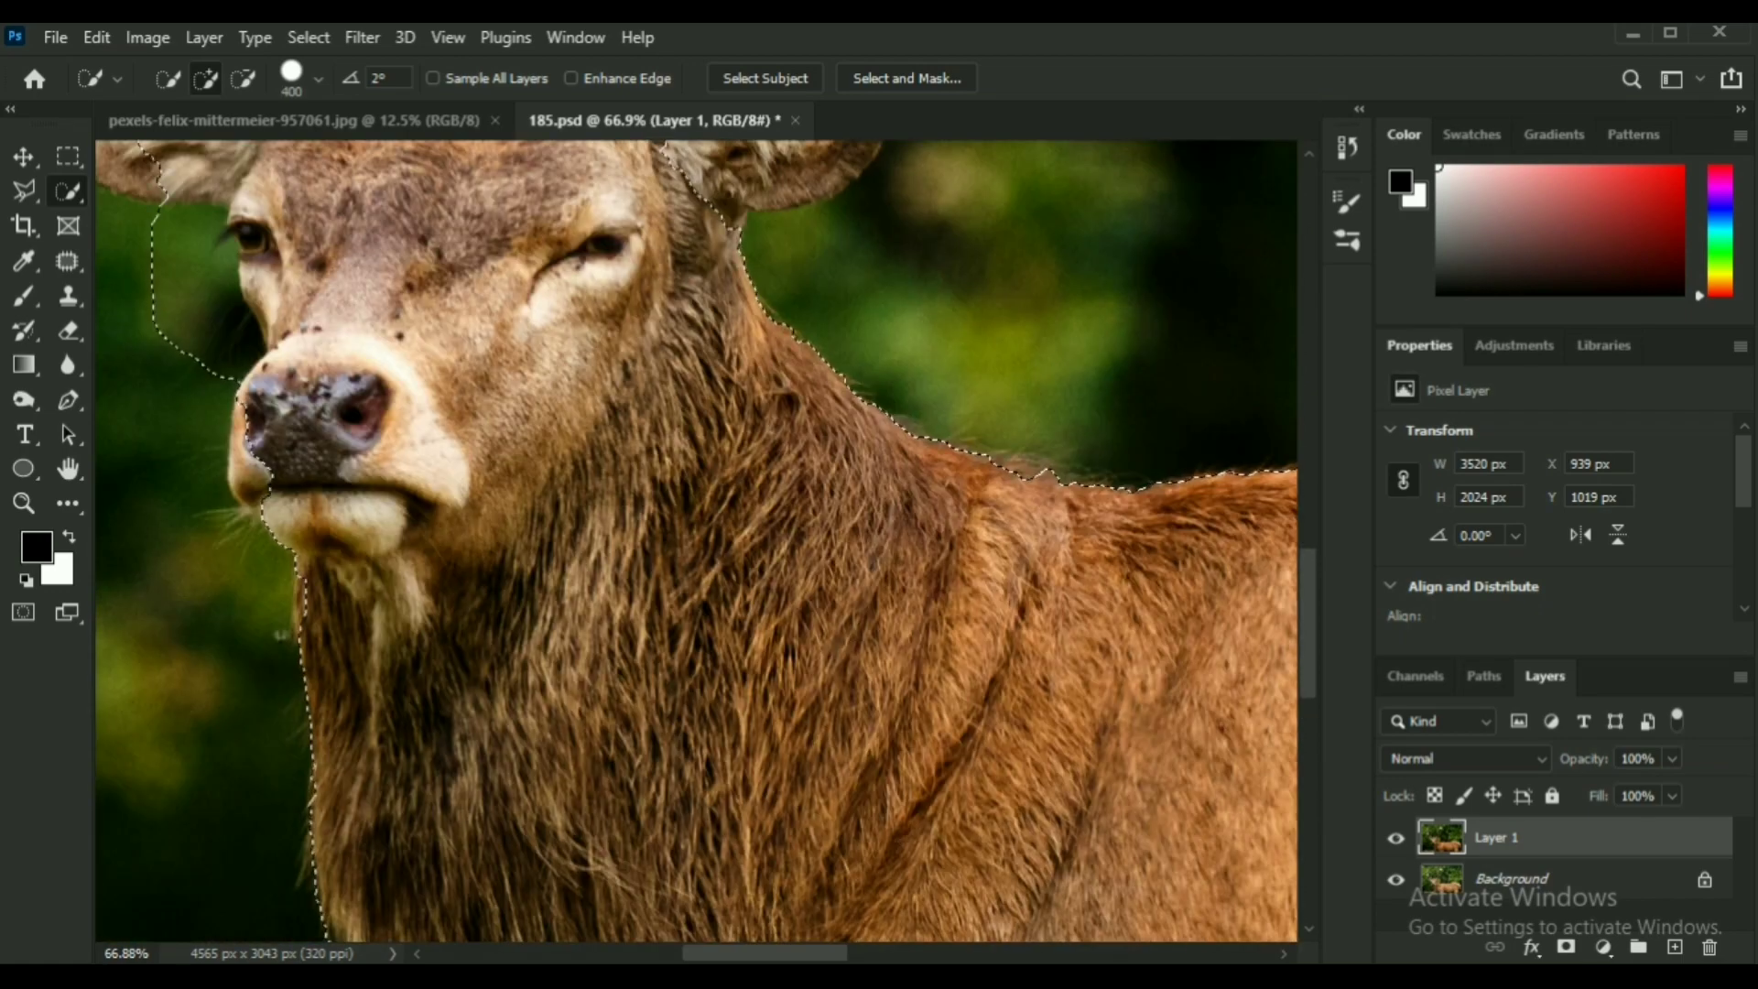
Reduce the selection brush to 125, subtract the background beside the muzzle and add the deer's left-side ear to the selection.
{"action": "key", "text": "bracketleft"}
{"action": "key", "text": "bracketleft"}
{"action": "key", "text": "bracketleft"}
{"action": "key", "text": "bracketleft"}
{"action": "key", "text": "bracketleft"}
{"action": "key", "text": "bracketleft"}
{"action": "left_click_drag", "start_coordinate": [196, 366], "coordinate": [197, 485], "text": "alt"}
{"action": "scroll", "coordinate": [366, 367], "scroll_direction": "up", "scroll_amount": 2}
{"action": "scroll", "coordinate": [366, 366], "scroll_direction": "left", "scroll_amount": 9}
{"action": "left_click_drag", "start_coordinate": [522, 302], "coordinate": [530, 380]}
Reduce the selection brush to 20 and subtract the background strip along the face between the eye and muzzle.
{"action": "key", "text": "bracketleft"}
{"action": "key", "text": "bracketleft"}
{"action": "key", "text": "bracketleft"}
{"action": "key", "text": "bracketleft"}
{"action": "key", "text": "bracketleft"}
{"action": "key", "text": "bracketleft"}
{"action": "key", "text": "bracketleft"}
{"action": "key", "text": "bracketleft"}
{"action": "key", "text": "bracketleft"}
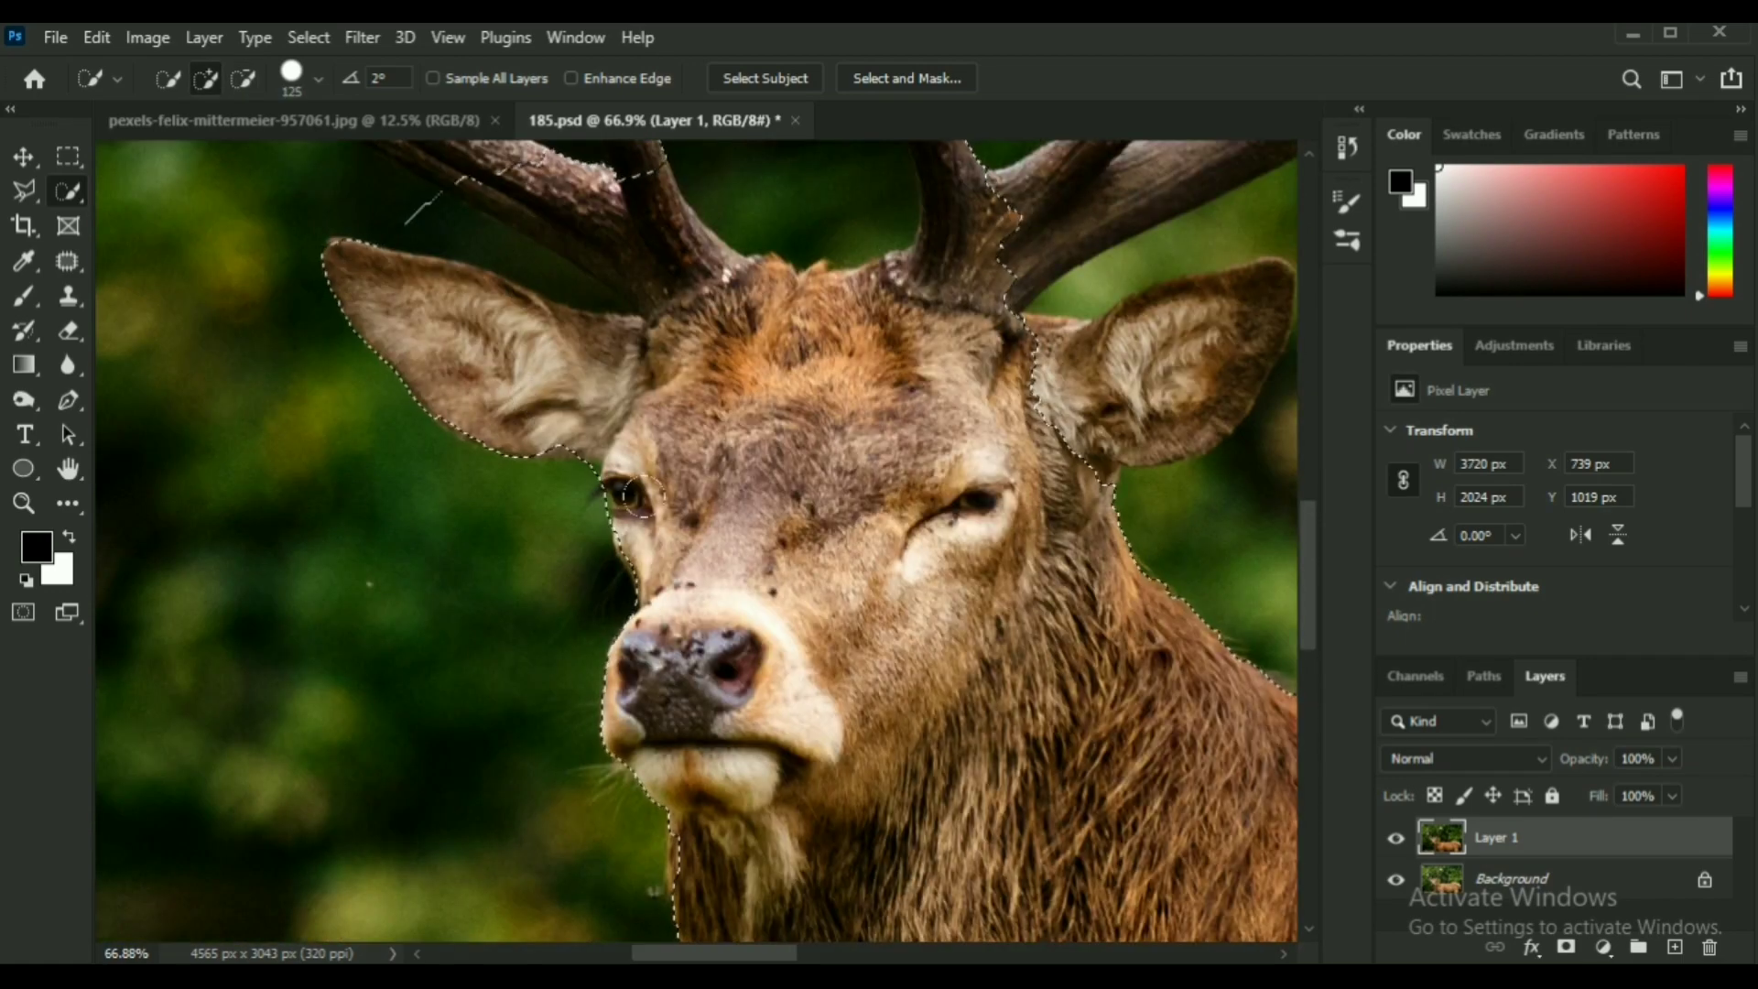
{"action": "scroll", "coordinate": [563, 533], "scroll_direction": "up", "scroll_amount": 5}
{"action": "scroll", "coordinate": [746, 632], "scroll_direction": "down", "scroll_amount": 2}
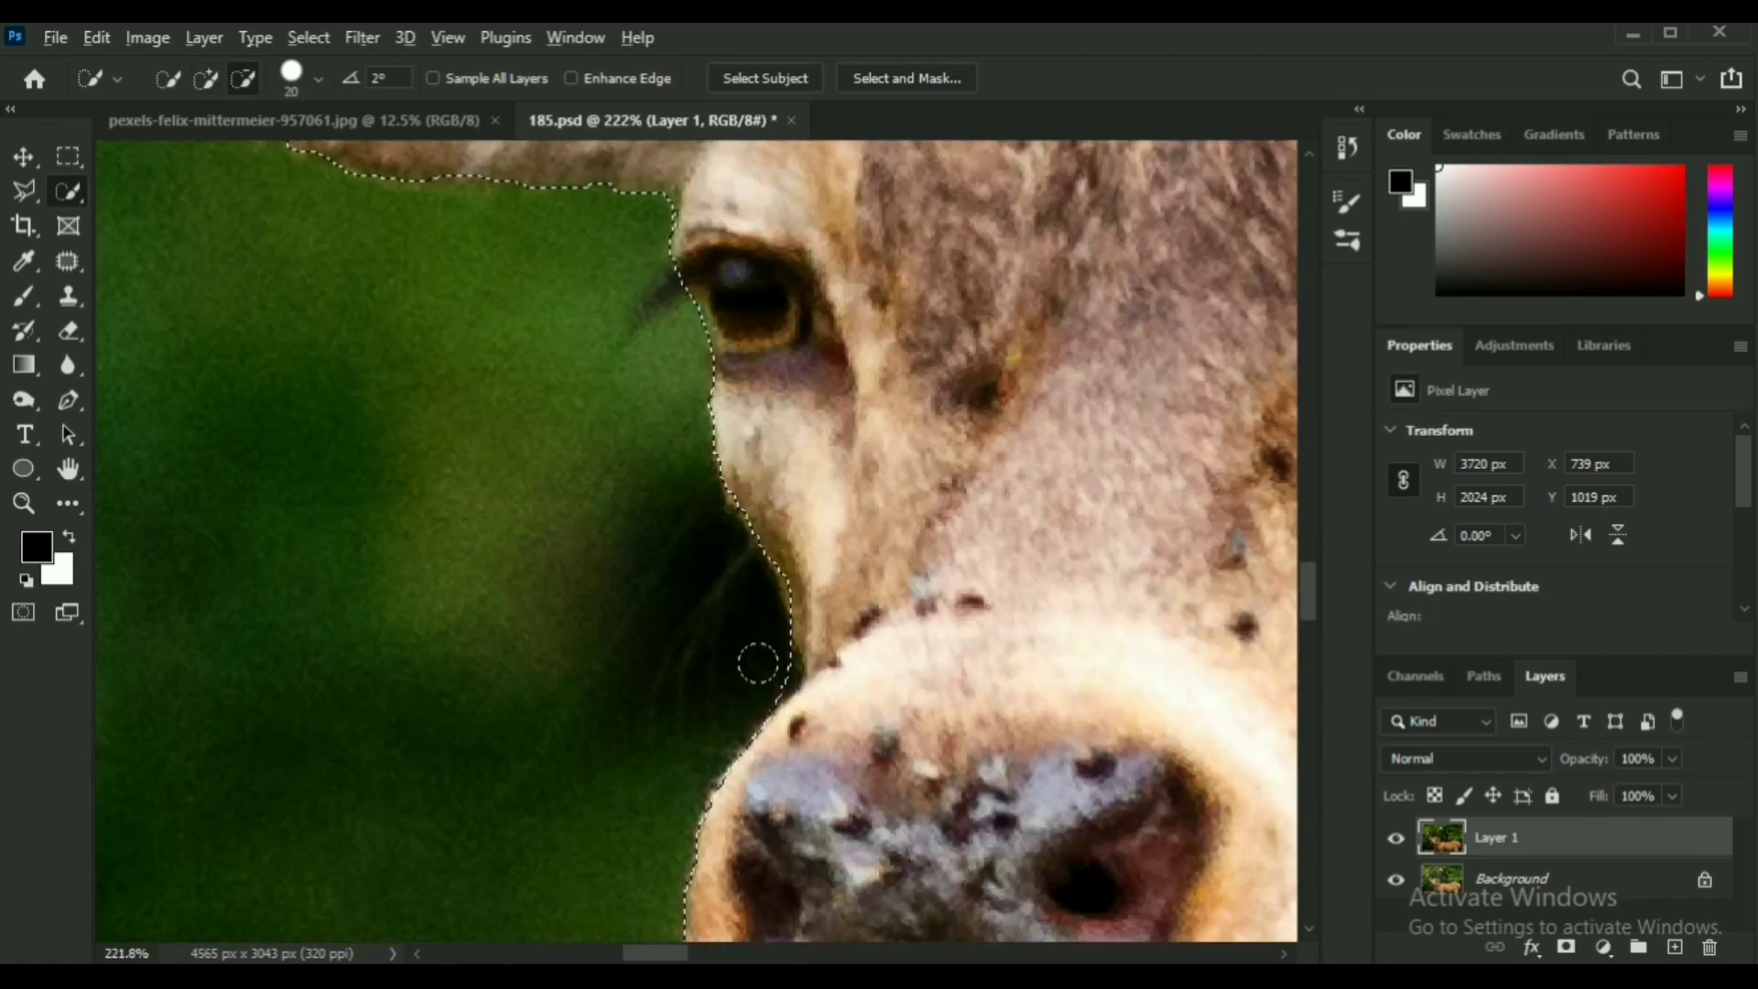
{"action": "scroll", "coordinate": [777, 740], "scroll_direction": "down", "scroll_amount": 4}
{"action": "scroll", "coordinate": [385, 179], "scroll_direction": "up", "scroll_amount": 4}
{"action": "mouse_move", "coordinate": [845, 295]}
{"action": "left_mouse_down", "text": "alt"}
{"action": "mouse_move", "coordinate": [546, 314]}
{"action": "mouse_move", "coordinate": [847, 384]}
{"action": "left_mouse_up", "text": "alt"}
Subtract the dark background gap between the left-side ear and the antler base from the selection.
{"action": "left_click_drag", "start_coordinate": [1052, 431], "coordinate": [580, 346]}
{"action": "mouse_move", "coordinate": [742, 421]}
{"action": "left_mouse_down", "text": "alt"}
{"action": "mouse_move", "coordinate": [874, 464]}
{"action": "mouse_move", "coordinate": [718, 431]}
{"action": "left_mouse_up", "text": "alt"}
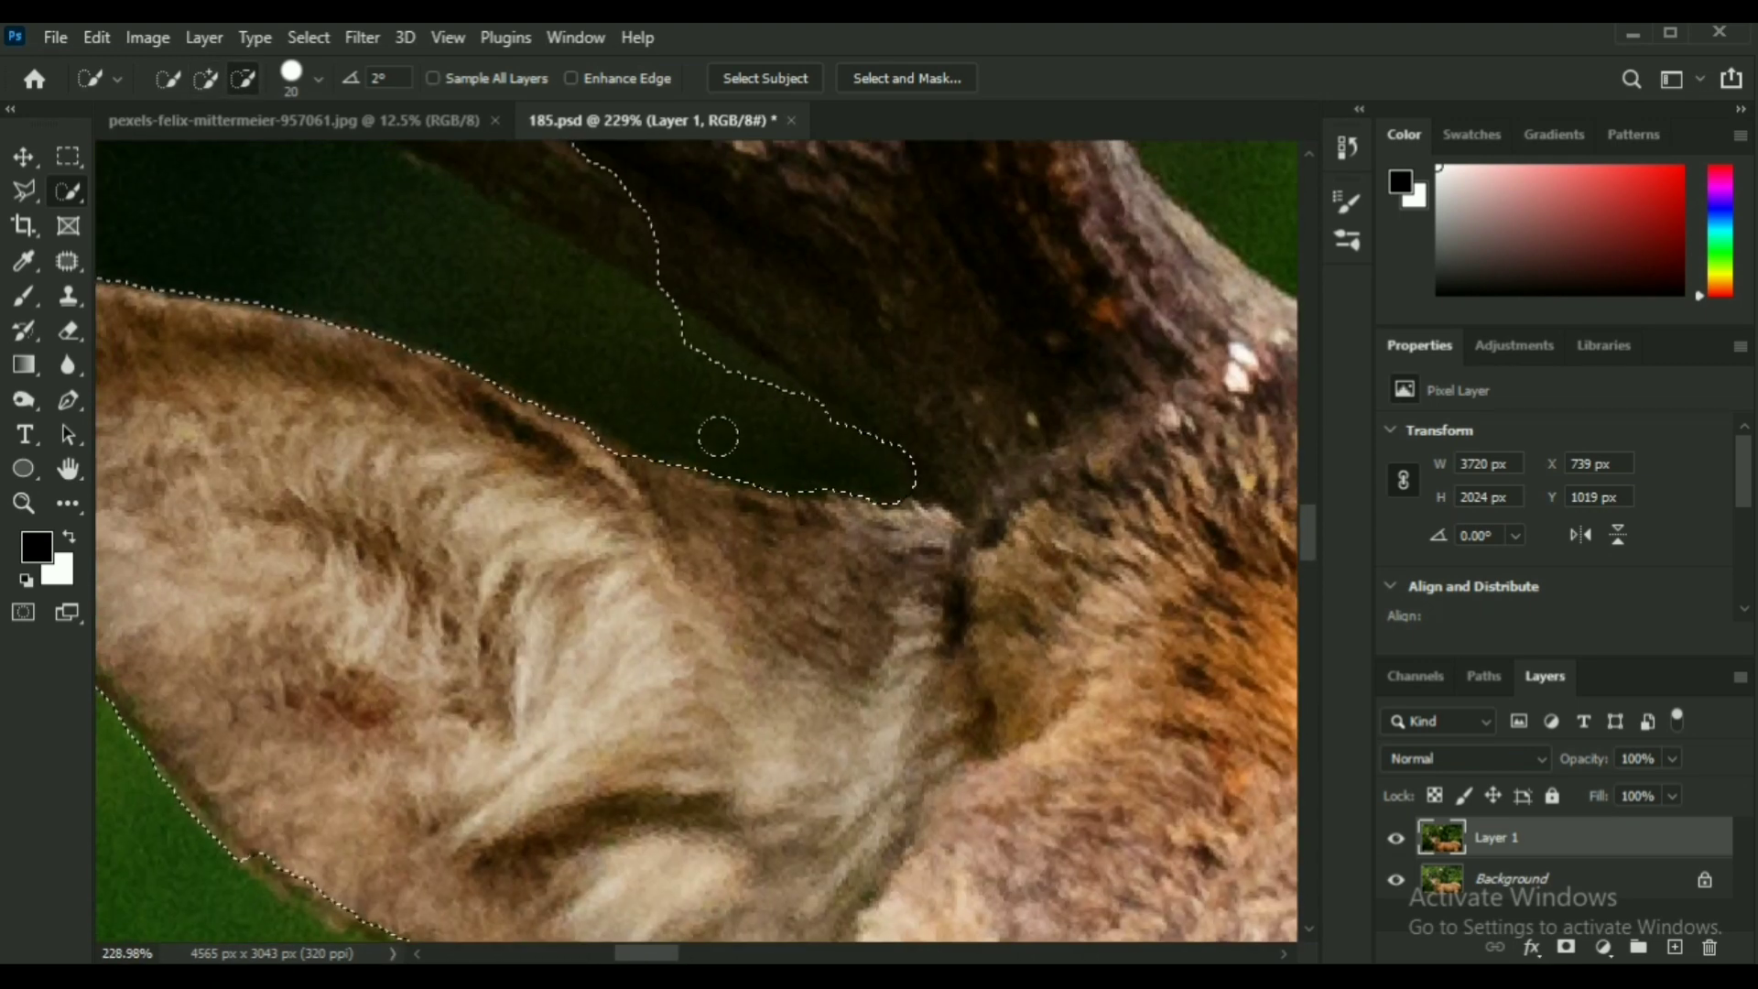
{"action": "scroll", "coordinate": [926, 522], "scroll_direction": "down", "scroll_amount": 4}
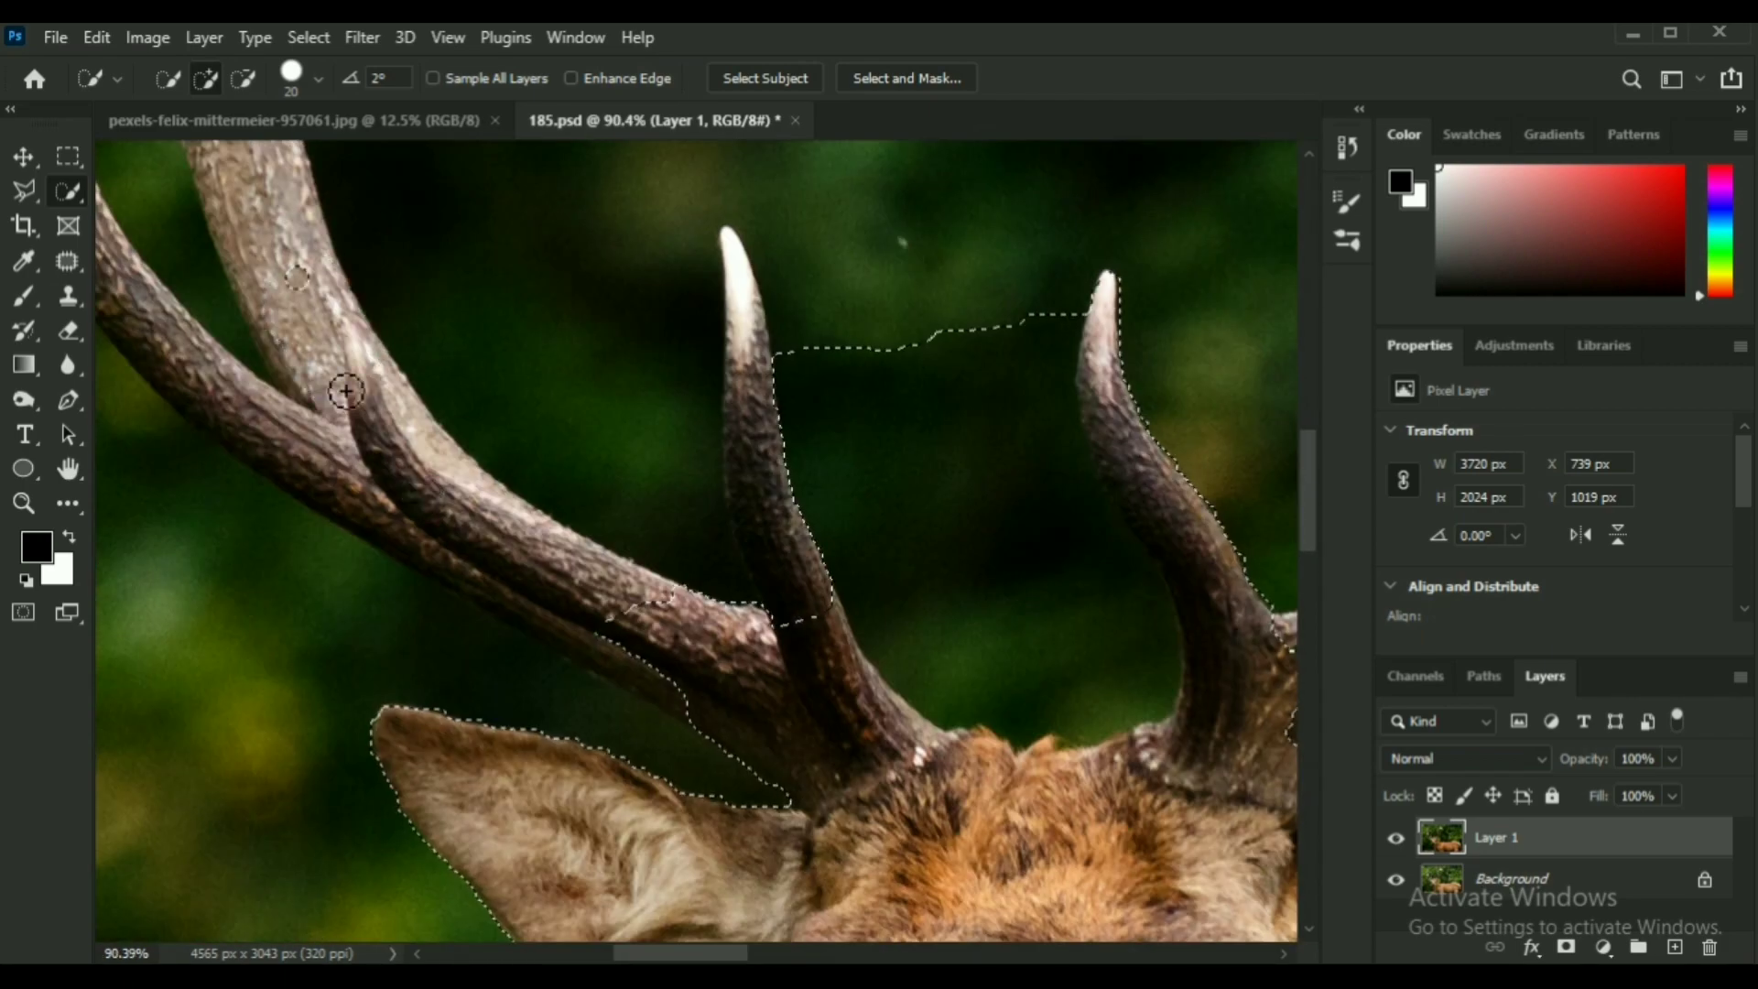
Extend the selection up the left antler's main beam and its long outer tine.
{"action": "scroll", "coordinate": [631, 595], "scroll_direction": "up", "scroll_amount": 2}
{"action": "scroll", "coordinate": [656, 560], "scroll_direction": "up", "scroll_amount": 3}
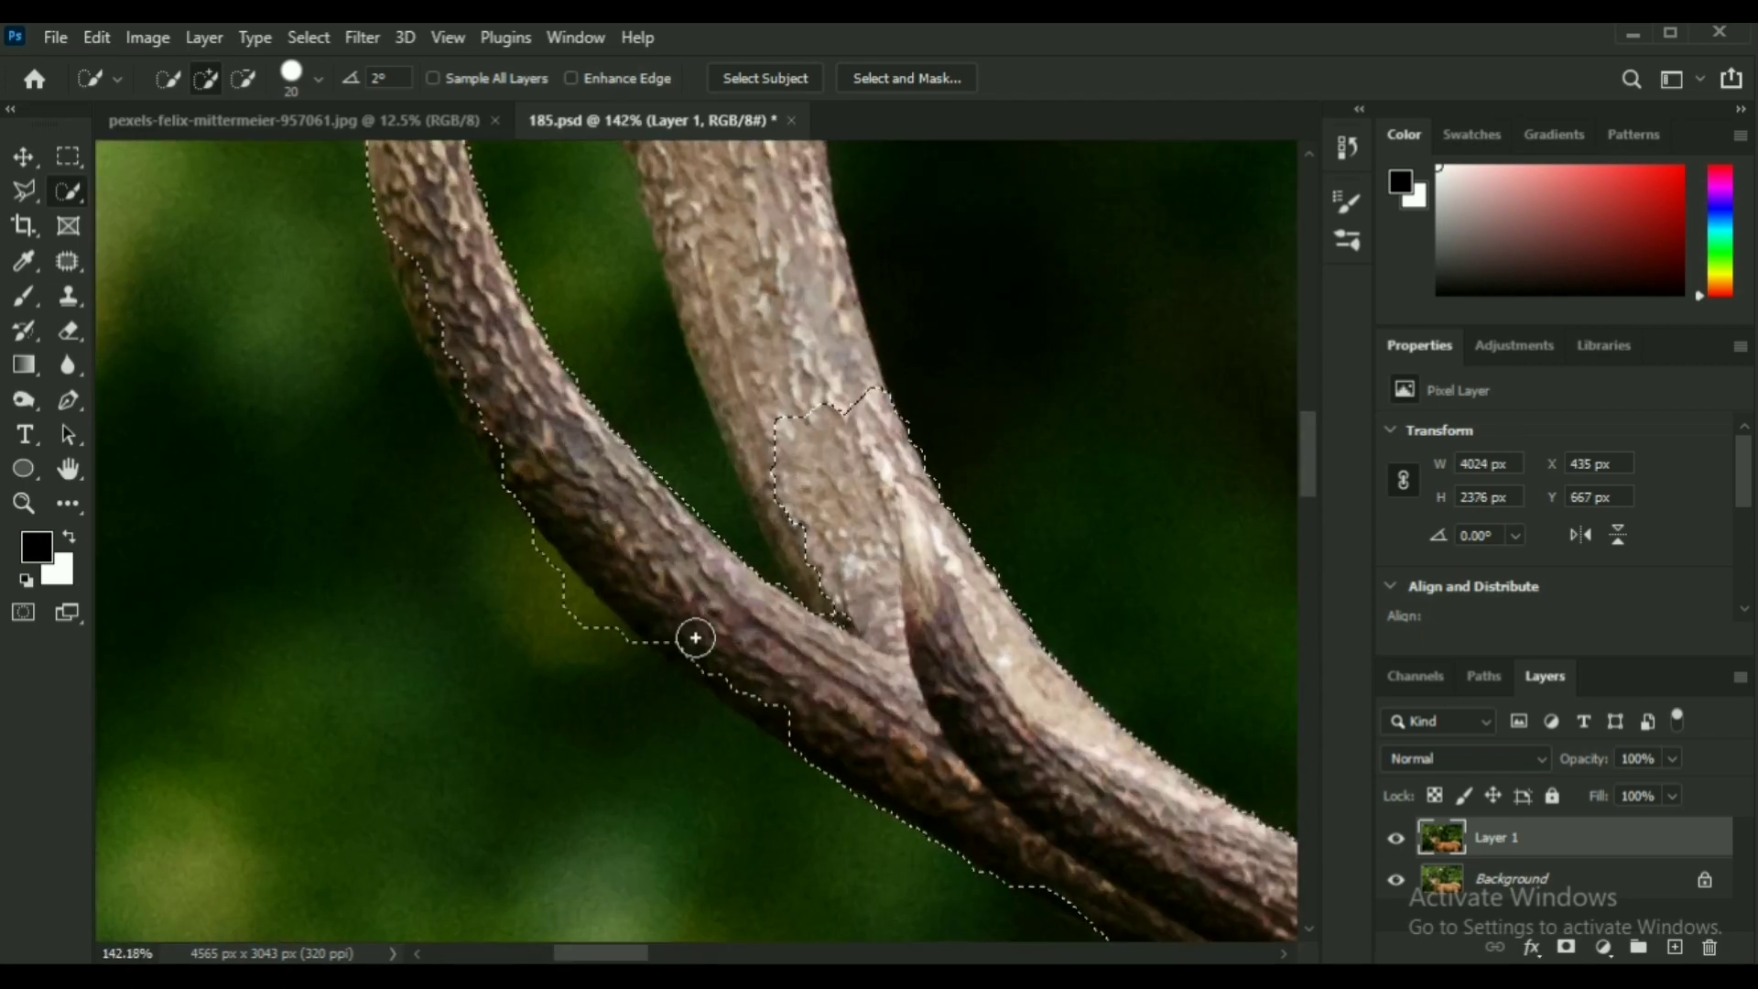
{"action": "scroll", "coordinate": [452, 619], "scroll_direction": "up", "scroll_amount": 3}
{"action": "scroll", "coordinate": [404, 447], "scroll_direction": "down", "scroll_amount": 2}
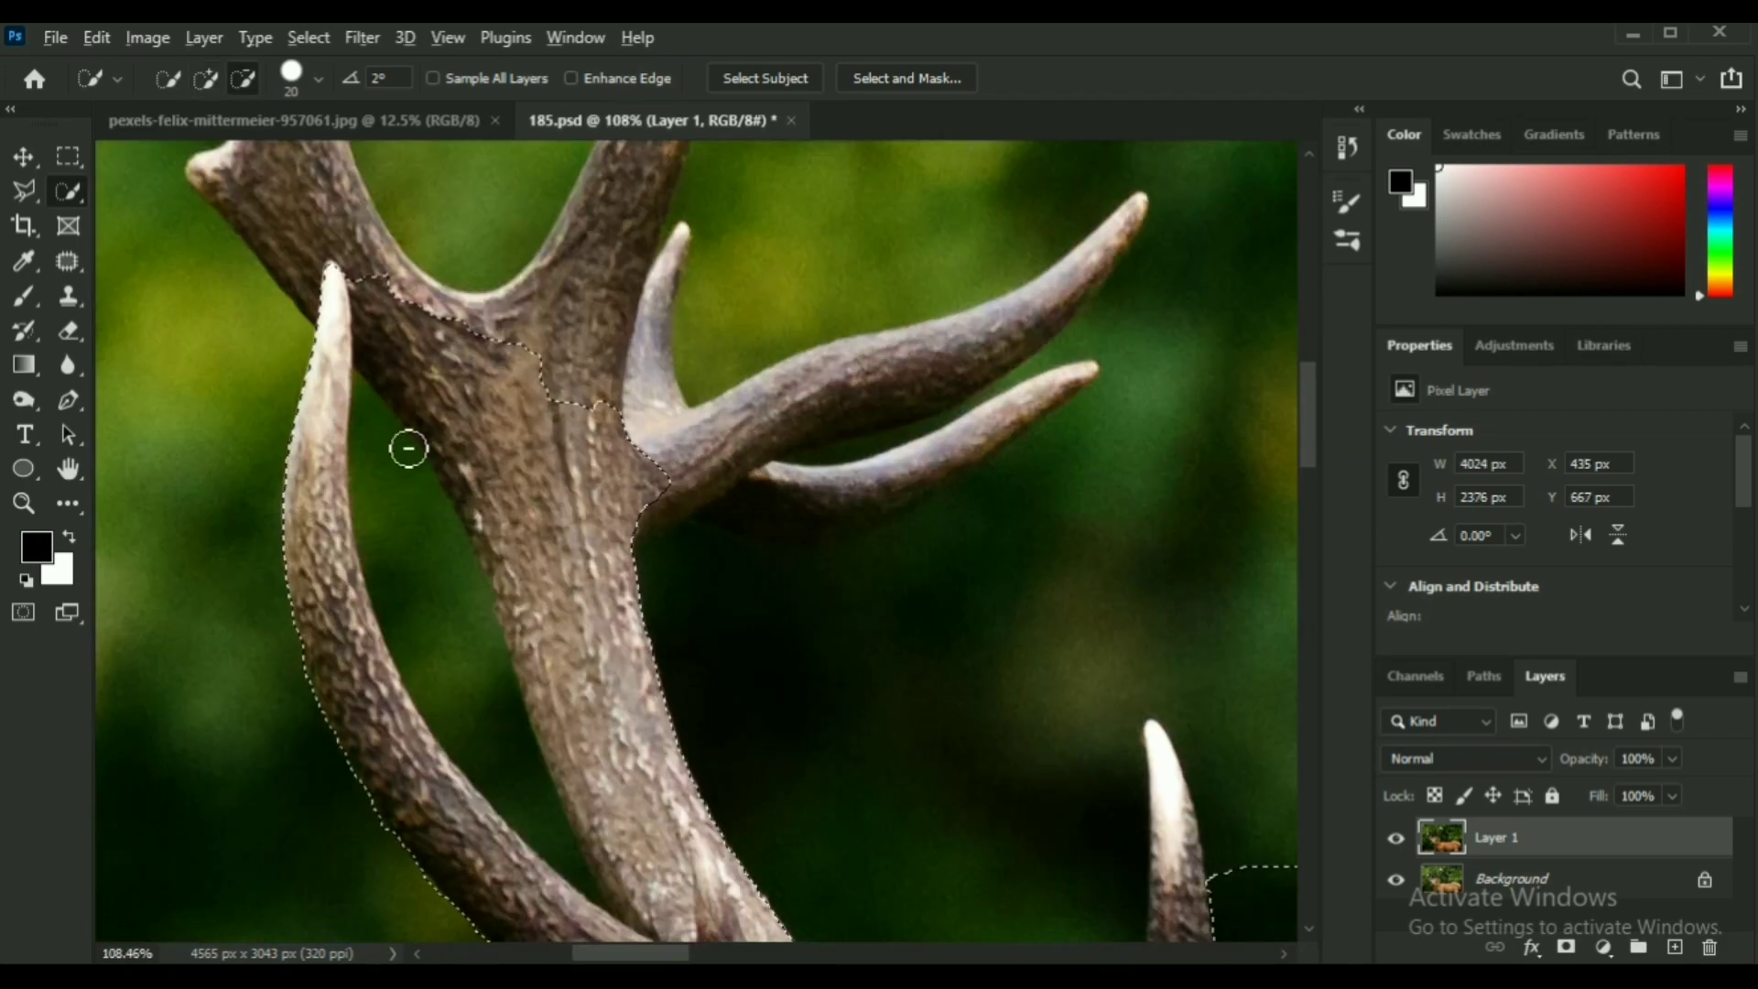
Subtract the background between the left antler's outer tine and main beam, refining the narrow junction with a size 9 brush.
{"action": "left_click_drag", "start_coordinate": [458, 473], "coordinate": [490, 541]}
{"action": "scroll", "coordinate": [512, 512], "scroll_direction": "down", "scroll_amount": 3}
{"action": "scroll", "coordinate": [539, 467], "scroll_direction": "up", "scroll_amount": 4}
{"action": "key", "text": "bracketleft"}
{"action": "key", "text": "bracketleft"}
{"action": "left_click_drag", "start_coordinate": [542, 486], "coordinate": [641, 682]}
{"action": "left_click", "coordinate": [584, 659], "text": "alt"}
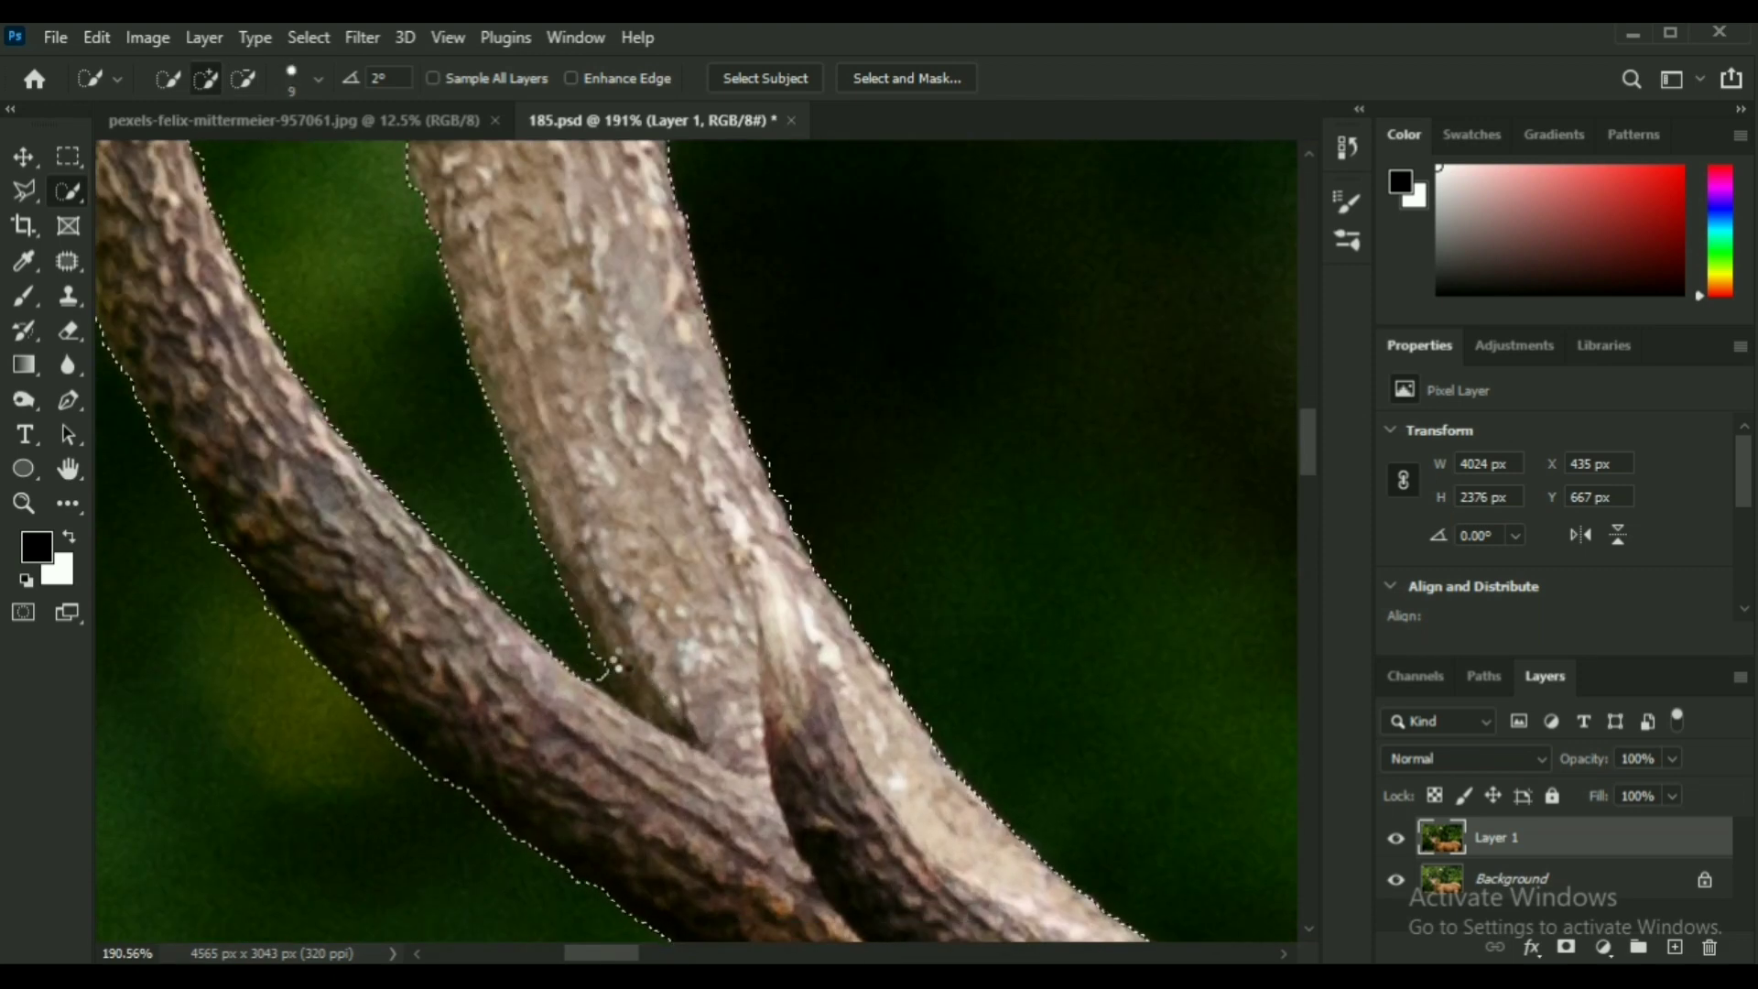
Add the left antler's upper tines and the small inner prong to the selection, following their edges closely.
{"action": "scroll", "coordinate": [608, 667], "scroll_direction": "down", "scroll_amount": 3}
{"action": "scroll", "coordinate": [457, 476], "scroll_direction": "up", "scroll_amount": 5}
{"action": "mouse_move", "coordinate": [321, 302]}
{"action": "left_mouse_down"}
{"action": "mouse_move", "coordinate": [296, 411]}
{"action": "mouse_move", "coordinate": [179, 582]}
{"action": "left_mouse_up"}
{"action": "scroll", "coordinate": [519, 717], "scroll_direction": "down", "scroll_amount": 1}
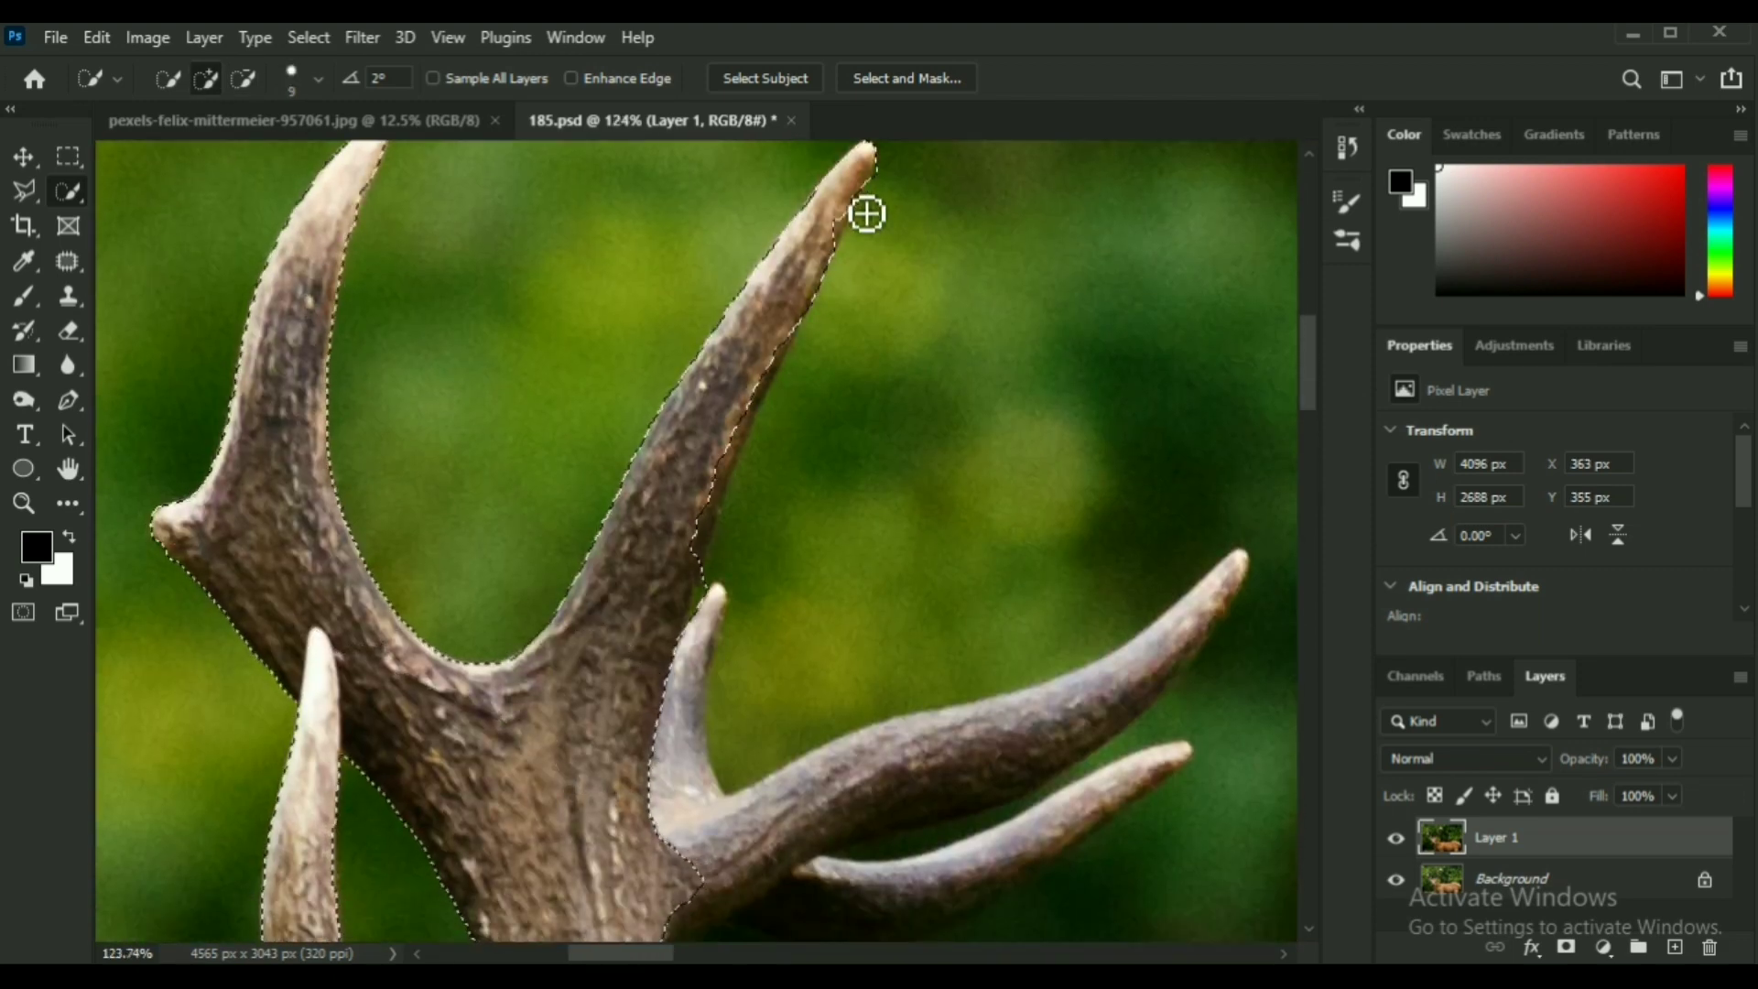
{"action": "left_click_drag", "start_coordinate": [866, 212], "coordinate": [771, 390]}
{"action": "scroll", "coordinate": [702, 811], "scroll_direction": "up", "scroll_amount": 3}
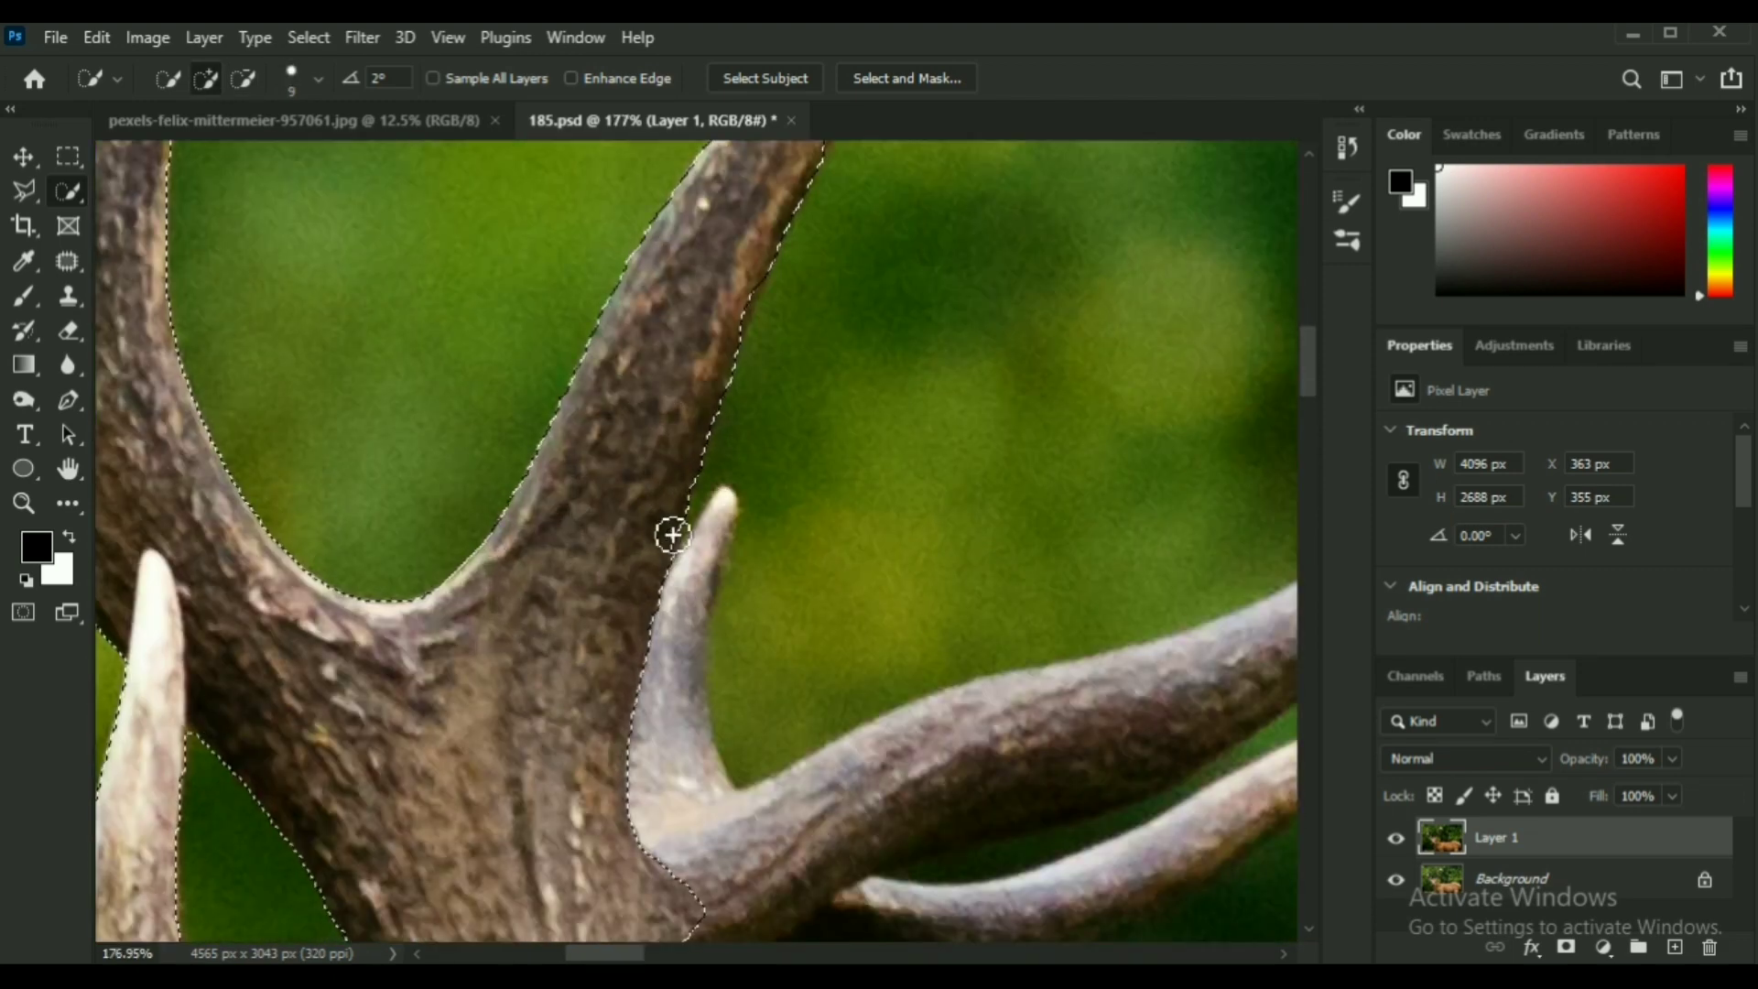
{"action": "left_click_drag", "start_coordinate": [671, 534], "coordinate": [724, 522]}
{"action": "scroll", "coordinate": [661, 653], "scroll_direction": "down", "scroll_amount": 1}
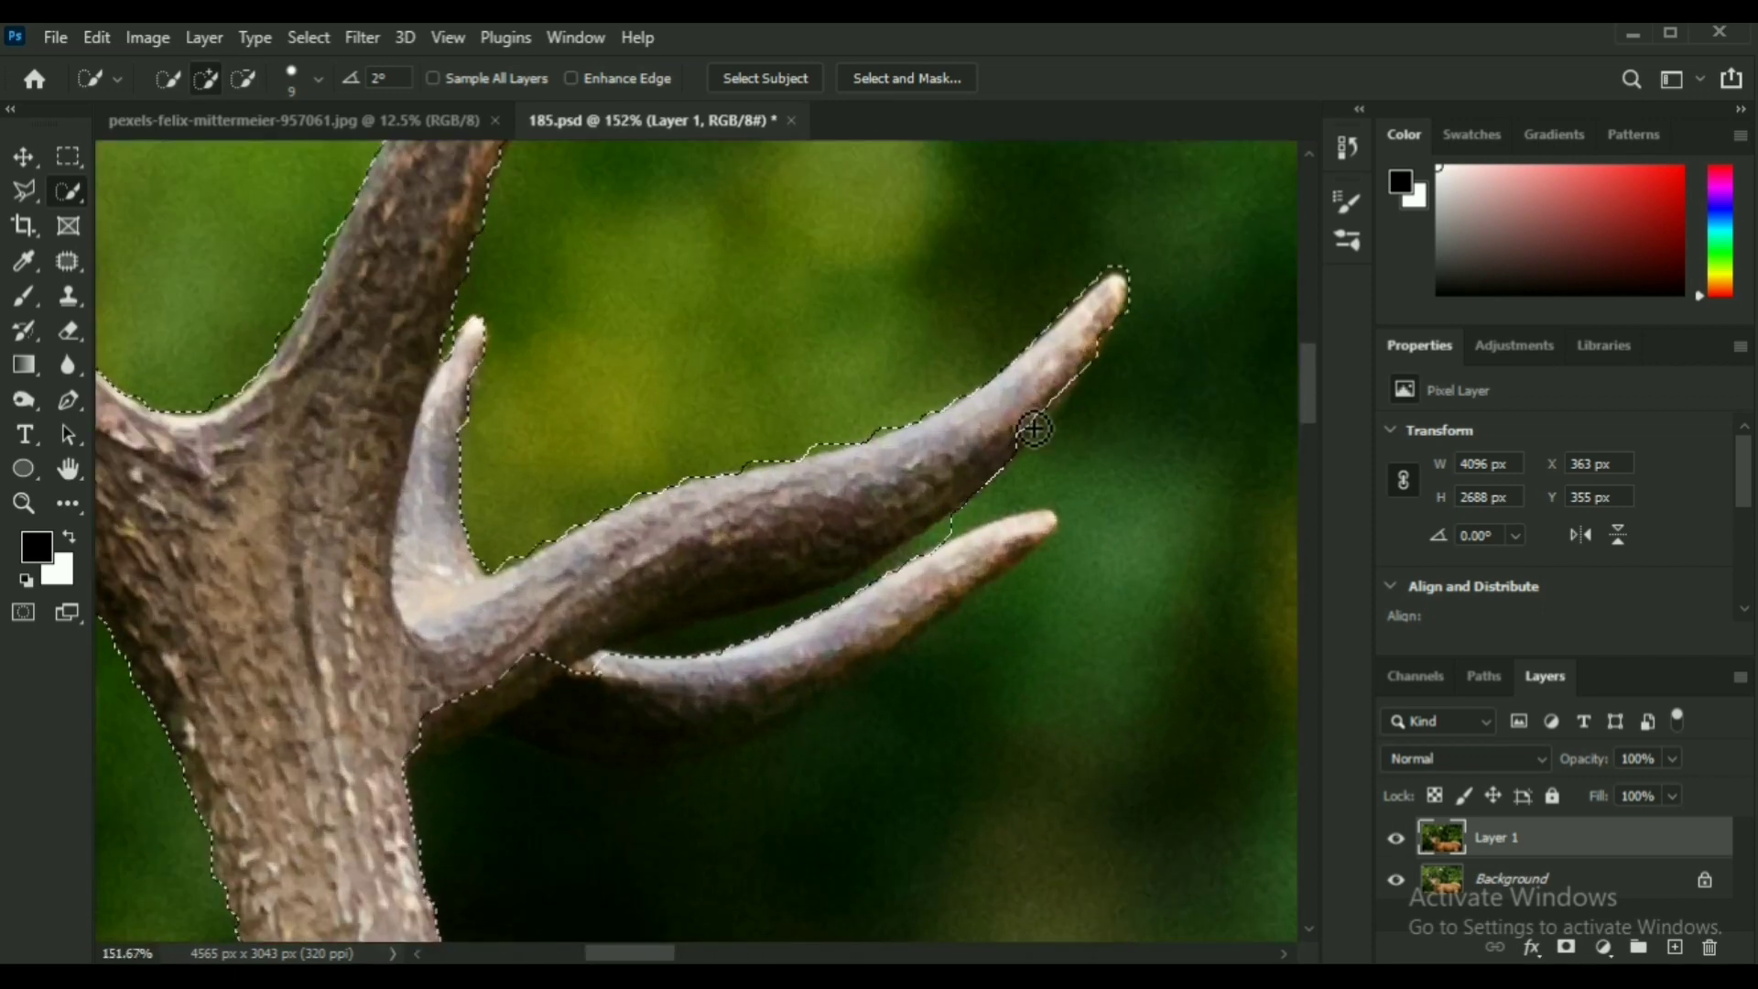
Add the lower of the left antler's two inner side prongs to the selection using a size 15 brush.
{"action": "left_click_drag", "start_coordinate": [491, 726], "coordinate": [772, 698]}
{"action": "scroll", "coordinate": [861, 724], "scroll_direction": "up", "scroll_amount": 4}
{"action": "key", "text": "bracketright"}
{"action": "key", "text": "bracketright"}
{"action": "left_click_drag", "start_coordinate": [512, 641], "coordinate": [1001, 478]}
{"action": "scroll", "coordinate": [943, 453], "scroll_direction": "up", "scroll_amount": 1}
{"action": "left_click_drag", "start_coordinate": [1122, 302], "coordinate": [955, 346]}
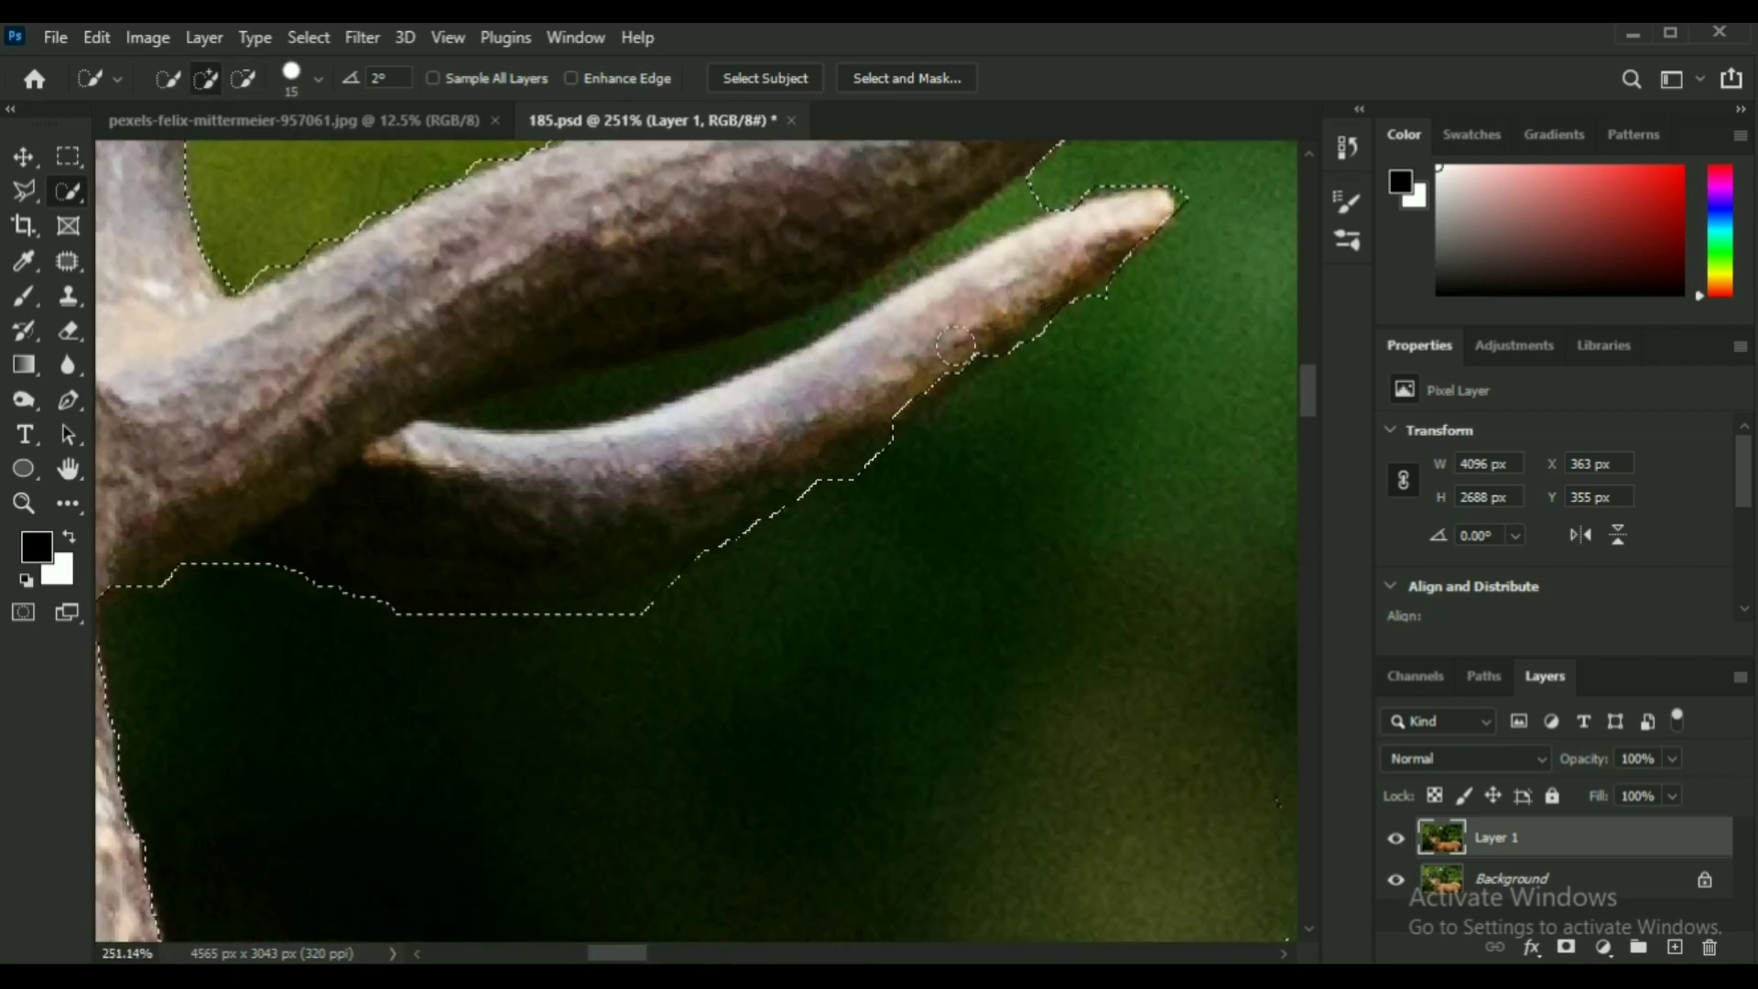
Subtract the background gap between the left antler's two side prongs using a size 9 brush.
{"action": "scroll", "coordinate": [1106, 396], "scroll_direction": "up", "scroll_amount": 2}
{"action": "scroll", "coordinate": [640, 546], "scroll_direction": "down", "scroll_amount": 6}
{"action": "scroll", "coordinate": [640, 546], "scroll_direction": "up", "scroll_amount": 6}
{"action": "key", "text": "bracketleft"}
{"action": "key", "text": "bracketleft"}
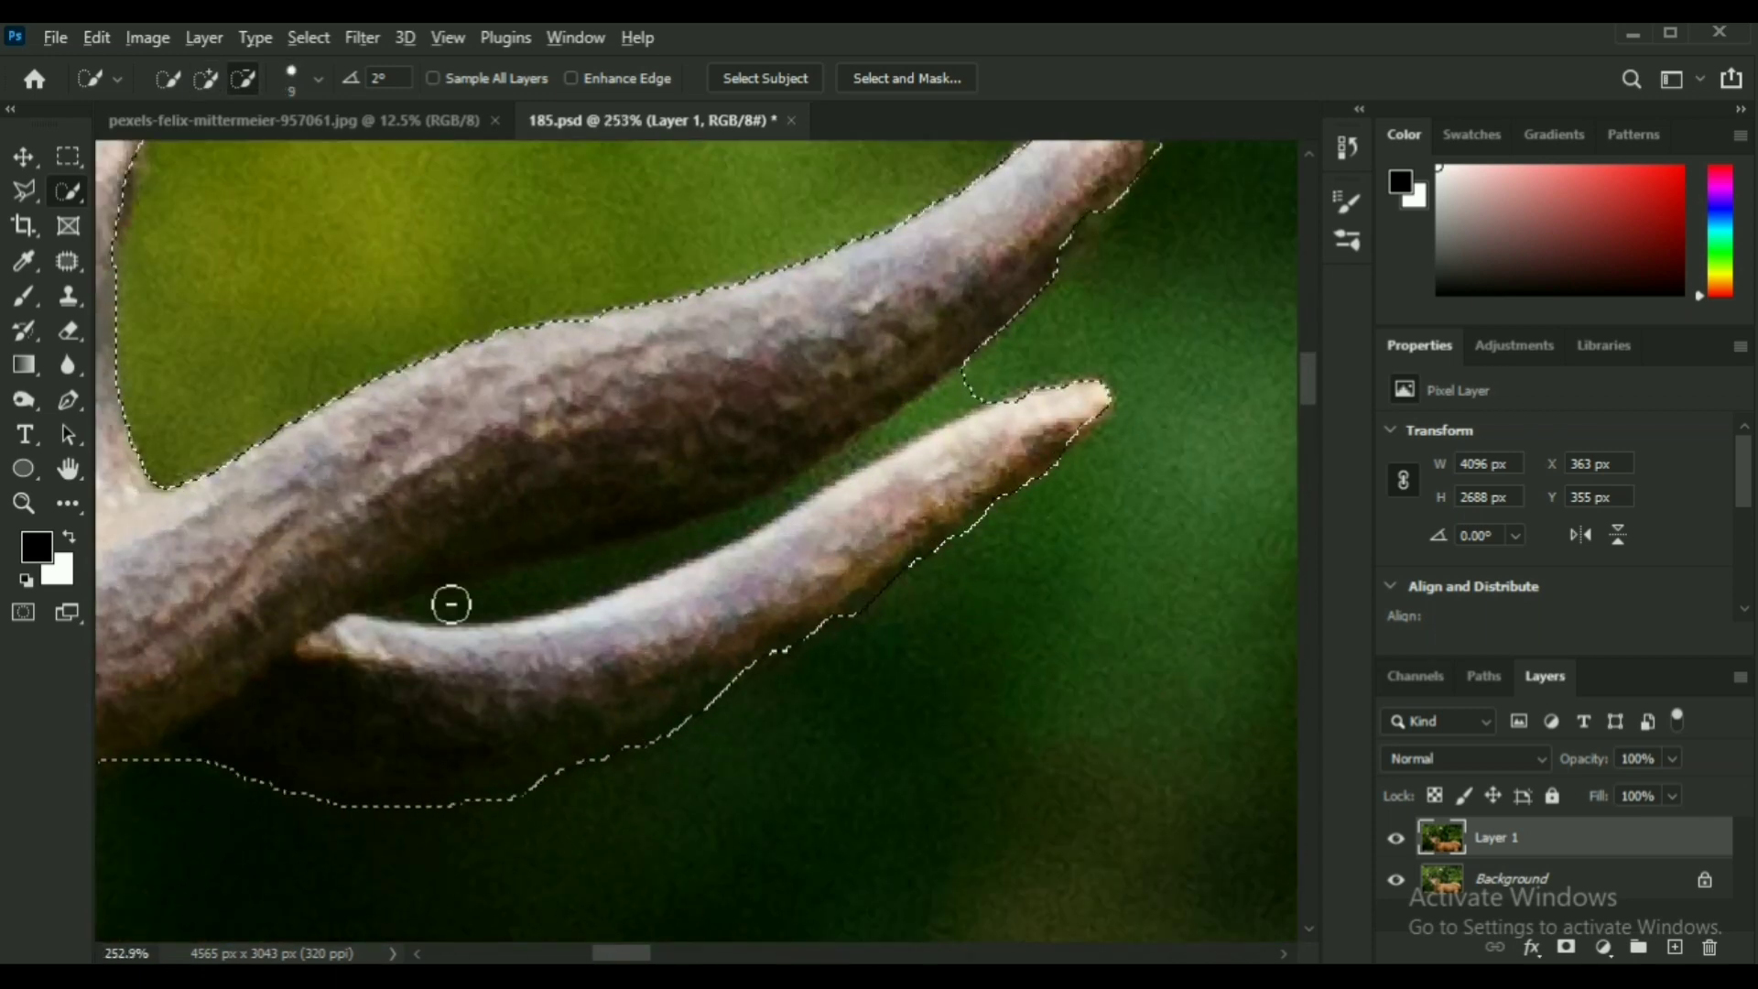
{"action": "left_click_drag", "start_coordinate": [451, 604], "coordinate": [957, 458]}
{"action": "left_click", "coordinate": [956, 459]}
{"action": "left_click_drag", "start_coordinate": [704, 487], "coordinate": [604, 510]}
{"action": "mouse_move", "coordinate": [513, 595]}
{"action": "left_mouse_down"}
{"action": "mouse_move", "coordinate": [436, 608]}
{"action": "mouse_move", "coordinate": [512, 600]}
{"action": "left_mouse_up"}
{"action": "scroll", "coordinate": [421, 611], "scroll_direction": "up", "scroll_amount": 4}
{"action": "left_click_drag", "start_coordinate": [498, 530], "coordinate": [447, 557]}
{"action": "scroll", "coordinate": [581, 531], "scroll_direction": "down", "scroll_amount": 5}
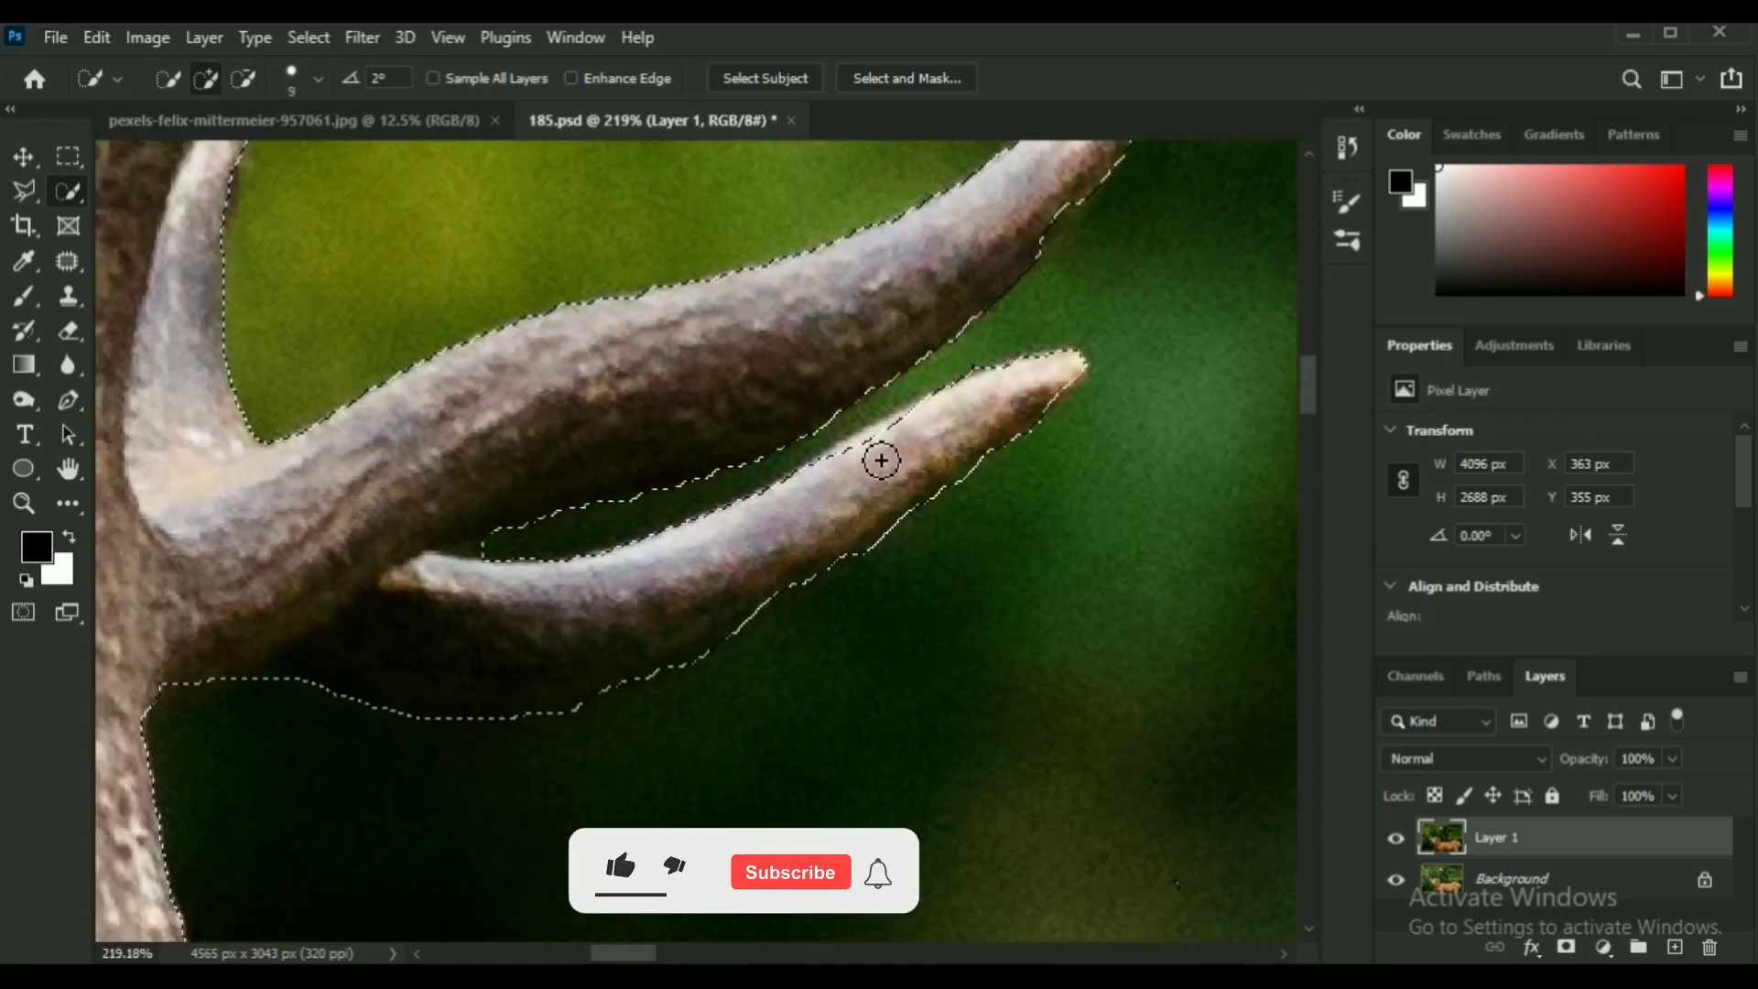
Add the left antler's brow tine above the forehead to the selection using a size 20 brush.
{"action": "scroll", "coordinate": [879, 448], "scroll_direction": "up", "scroll_amount": 3}
{"action": "scroll", "coordinate": [820, 508], "scroll_direction": "down", "scroll_amount": 4}
{"action": "scroll", "coordinate": [953, 354], "scroll_direction": "down", "scroll_amount": 5}
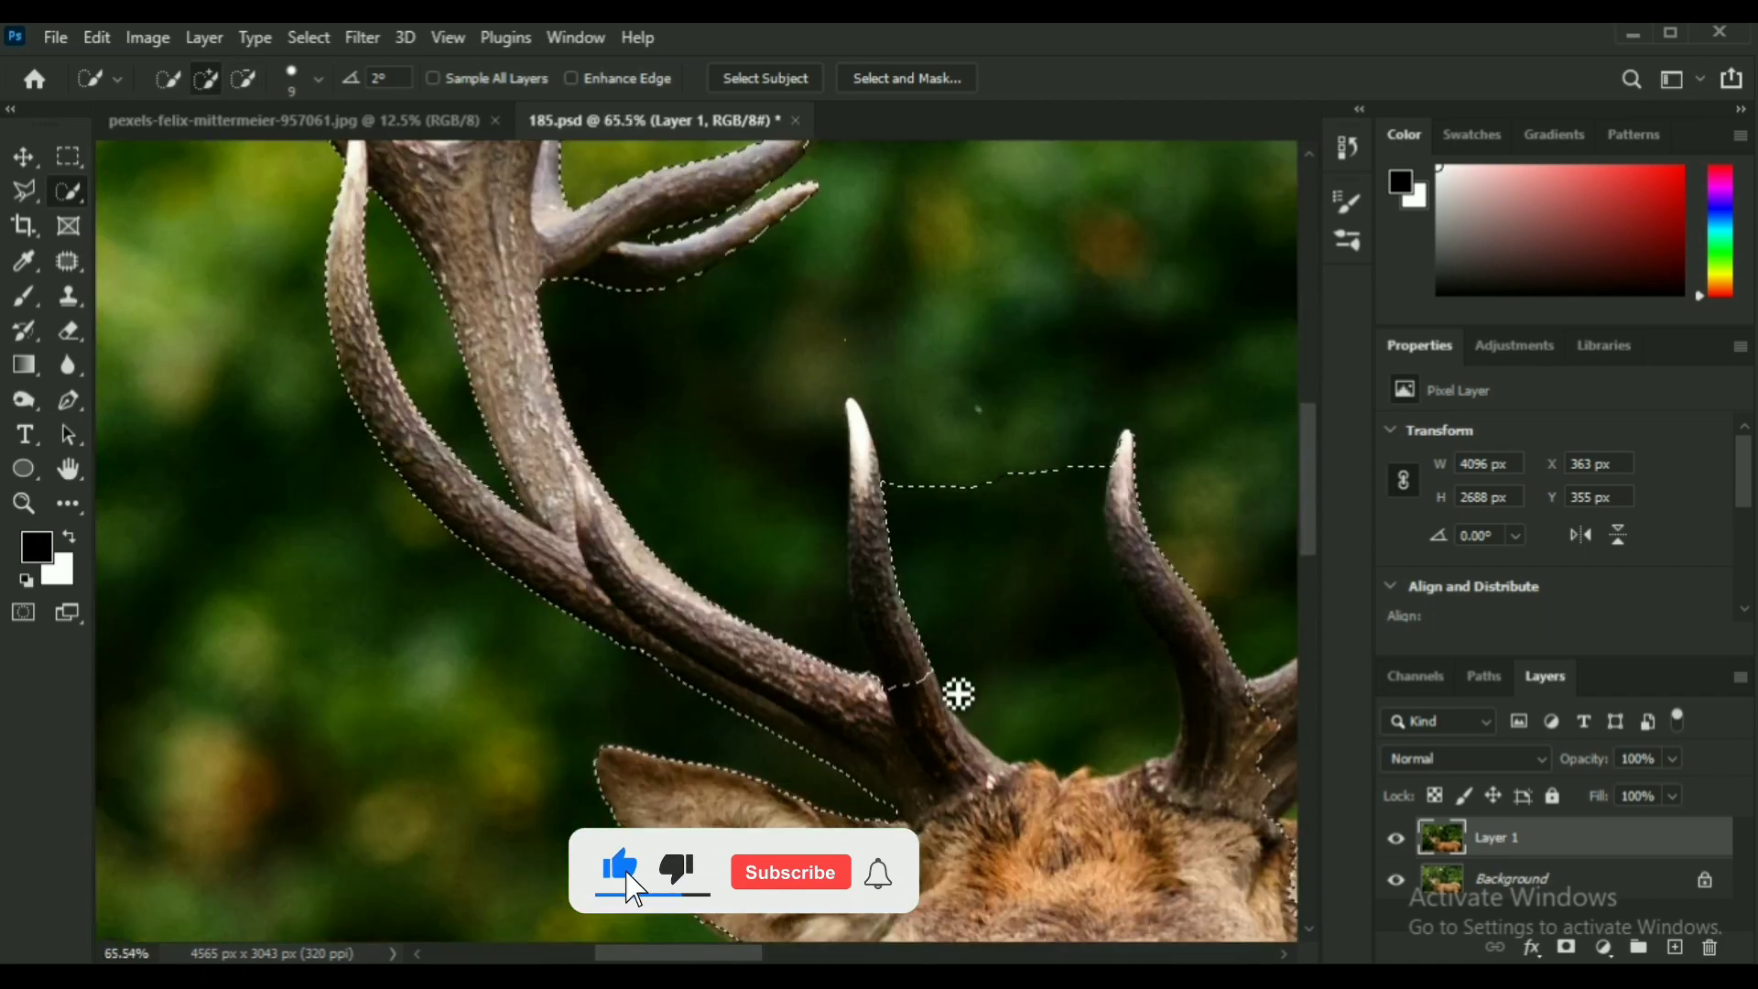
{"action": "scroll", "coordinate": [583, 349], "scroll_direction": "up", "scroll_amount": 5}
{"action": "key", "text": "bracketright"}
{"action": "key", "text": "bracketright"}
{"action": "key", "text": "bracketright"}
{"action": "left_click_drag", "start_coordinate": [583, 350], "coordinate": [739, 394]}
{"action": "scroll", "coordinate": [732, 509], "scroll_direction": "down", "scroll_amount": 3}
{"action": "left_click_drag", "start_coordinate": [723, 457], "coordinate": [696, 806]}
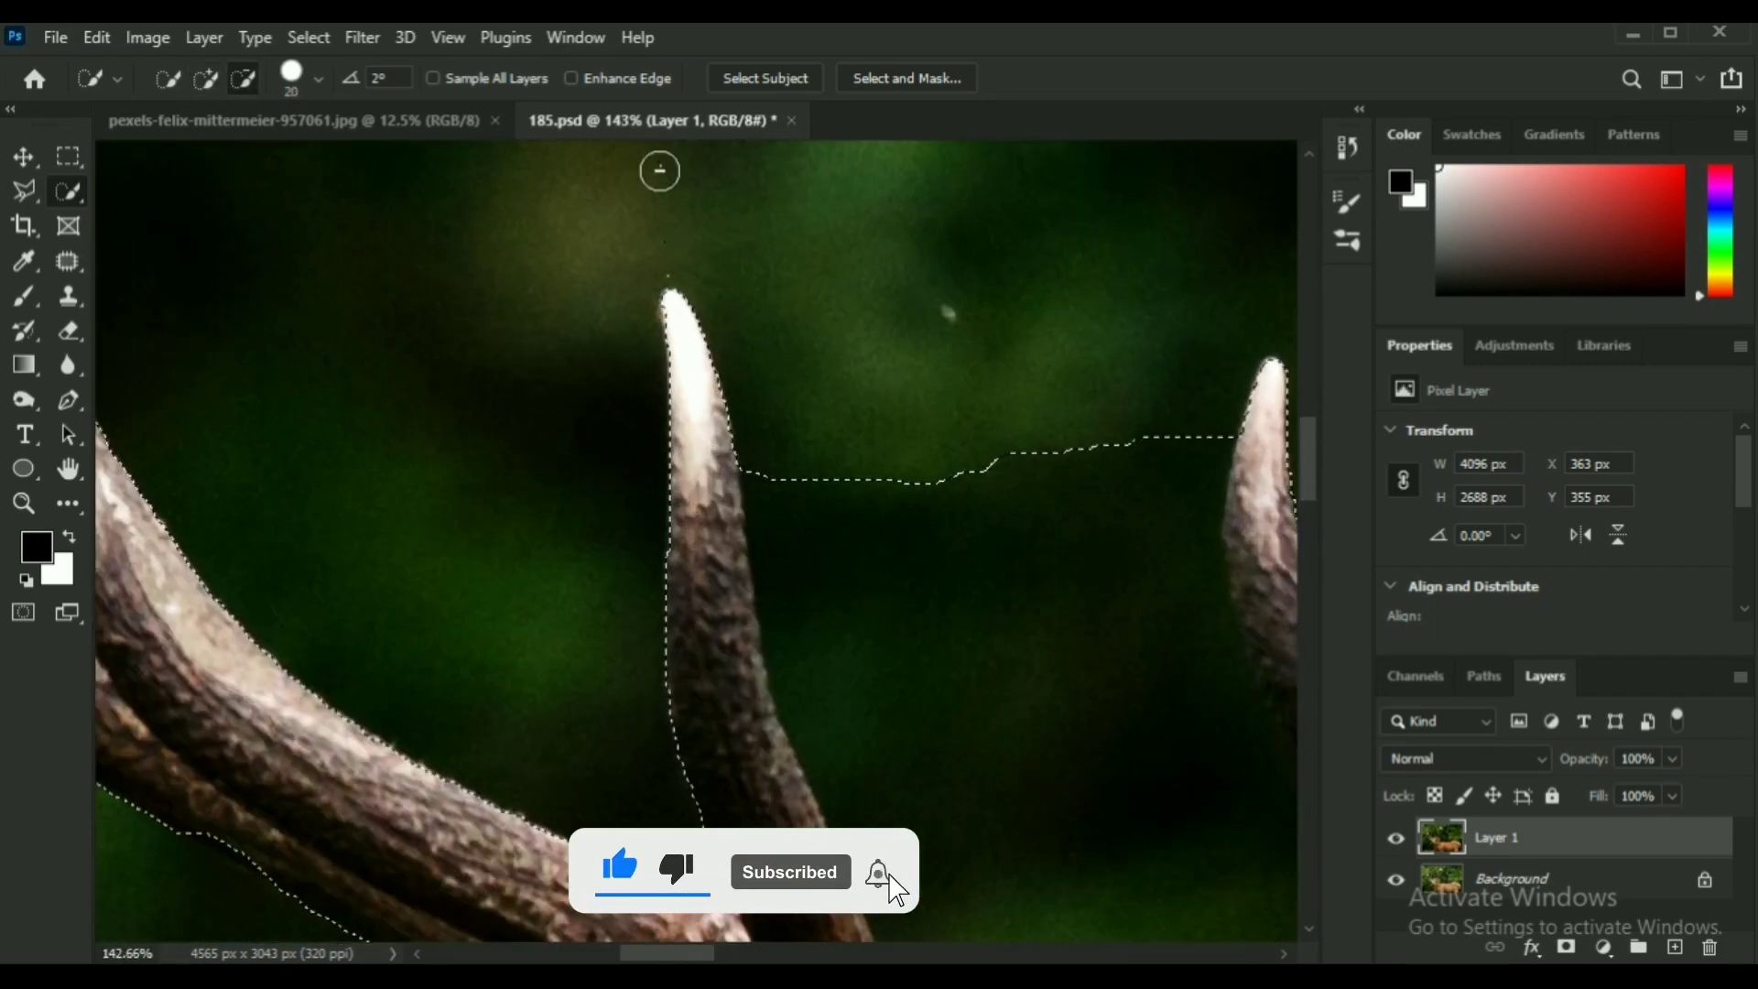
Subtract the background between the two brow tines down to the fur line on the forehead.
{"action": "mouse_move", "coordinate": [815, 522]}
{"action": "left_mouse_down"}
{"action": "mouse_move", "coordinate": [1020, 895]}
{"action": "mouse_move", "coordinate": [500, 688]}
{"action": "left_mouse_up"}
{"action": "mouse_move", "coordinate": [392, 705]}
{"action": "left_mouse_down"}
{"action": "mouse_move", "coordinate": [444, 760]}
{"action": "mouse_move", "coordinate": [563, 774]}
{"action": "mouse_move", "coordinate": [589, 842]}
{"action": "mouse_move", "coordinate": [467, 852]}
{"action": "left_mouse_up"}
{"action": "scroll", "coordinate": [466, 851], "scroll_direction": "up", "scroll_amount": 4}
{"action": "mouse_move", "coordinate": [632, 820]}
{"action": "left_mouse_down"}
{"action": "mouse_move", "coordinate": [655, 683]}
{"action": "mouse_move", "coordinate": [624, 527]}
{"action": "left_mouse_up"}
{"action": "scroll", "coordinate": [655, 683], "scroll_direction": "up", "scroll_amount": 3}
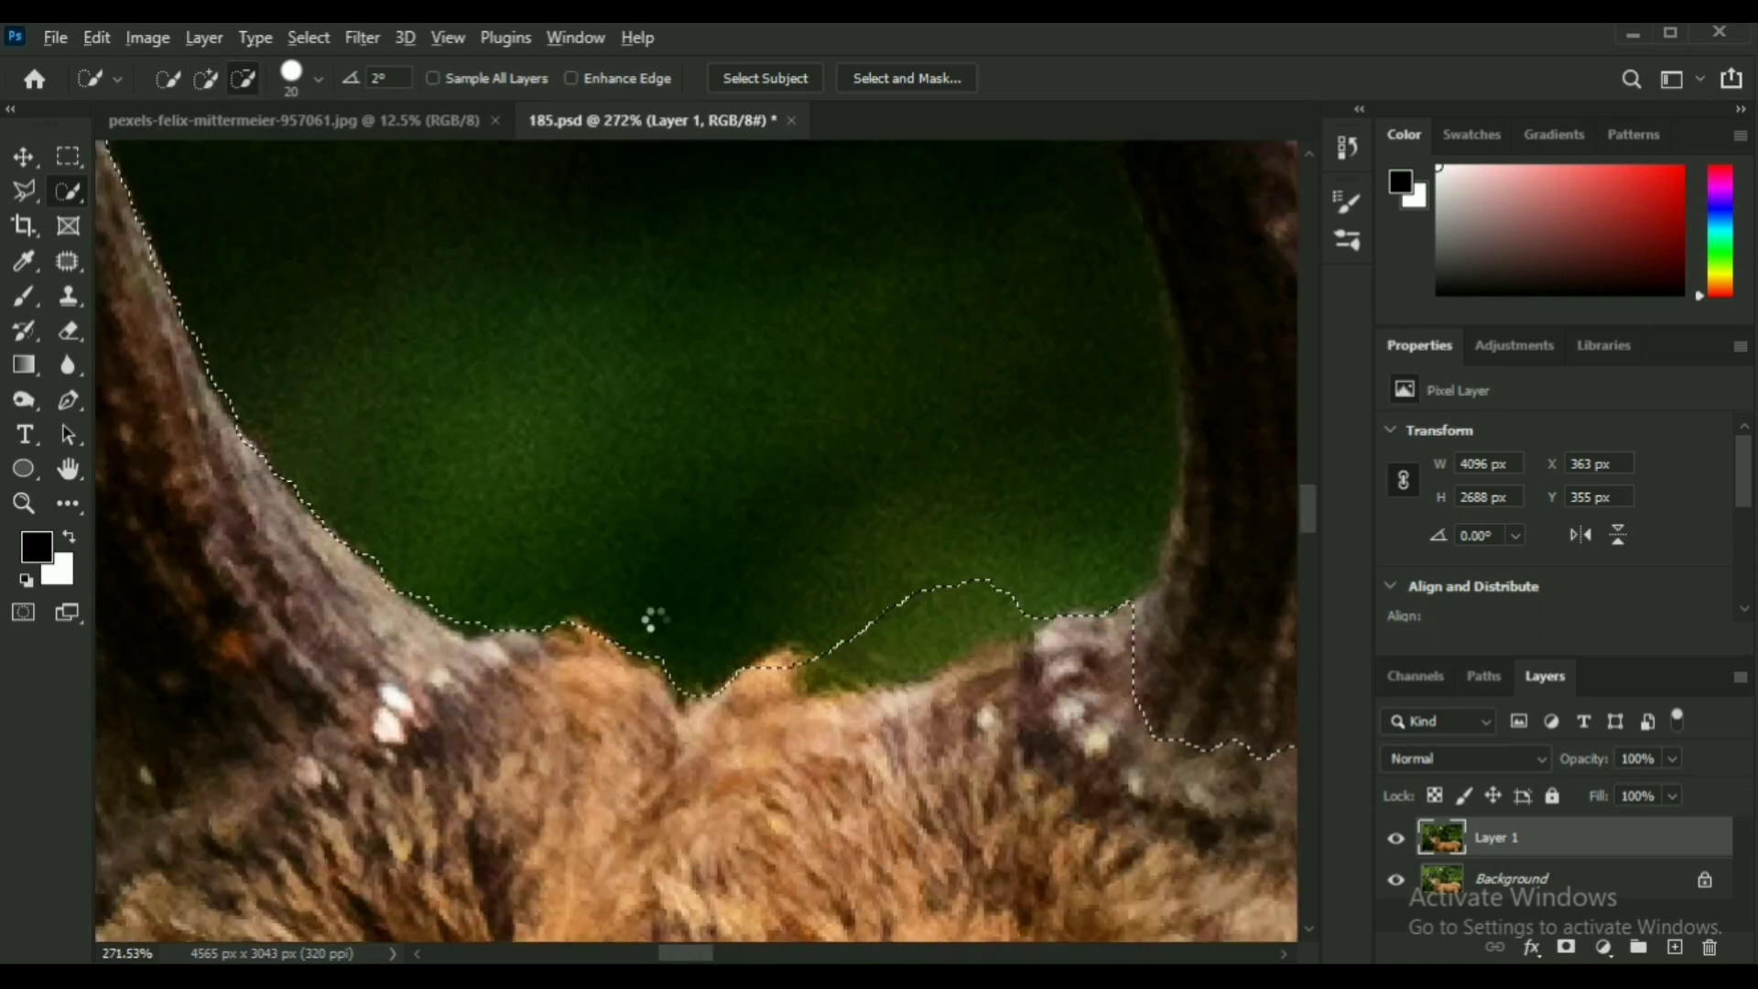
{"action": "scroll", "coordinate": [760, 676], "scroll_direction": "down", "scroll_amount": 5}
Add the right antler's innermost brow tine to the selection from its base to its pale tip.
{"action": "scroll", "coordinate": [930, 573], "scroll_direction": "up", "scroll_amount": 4}
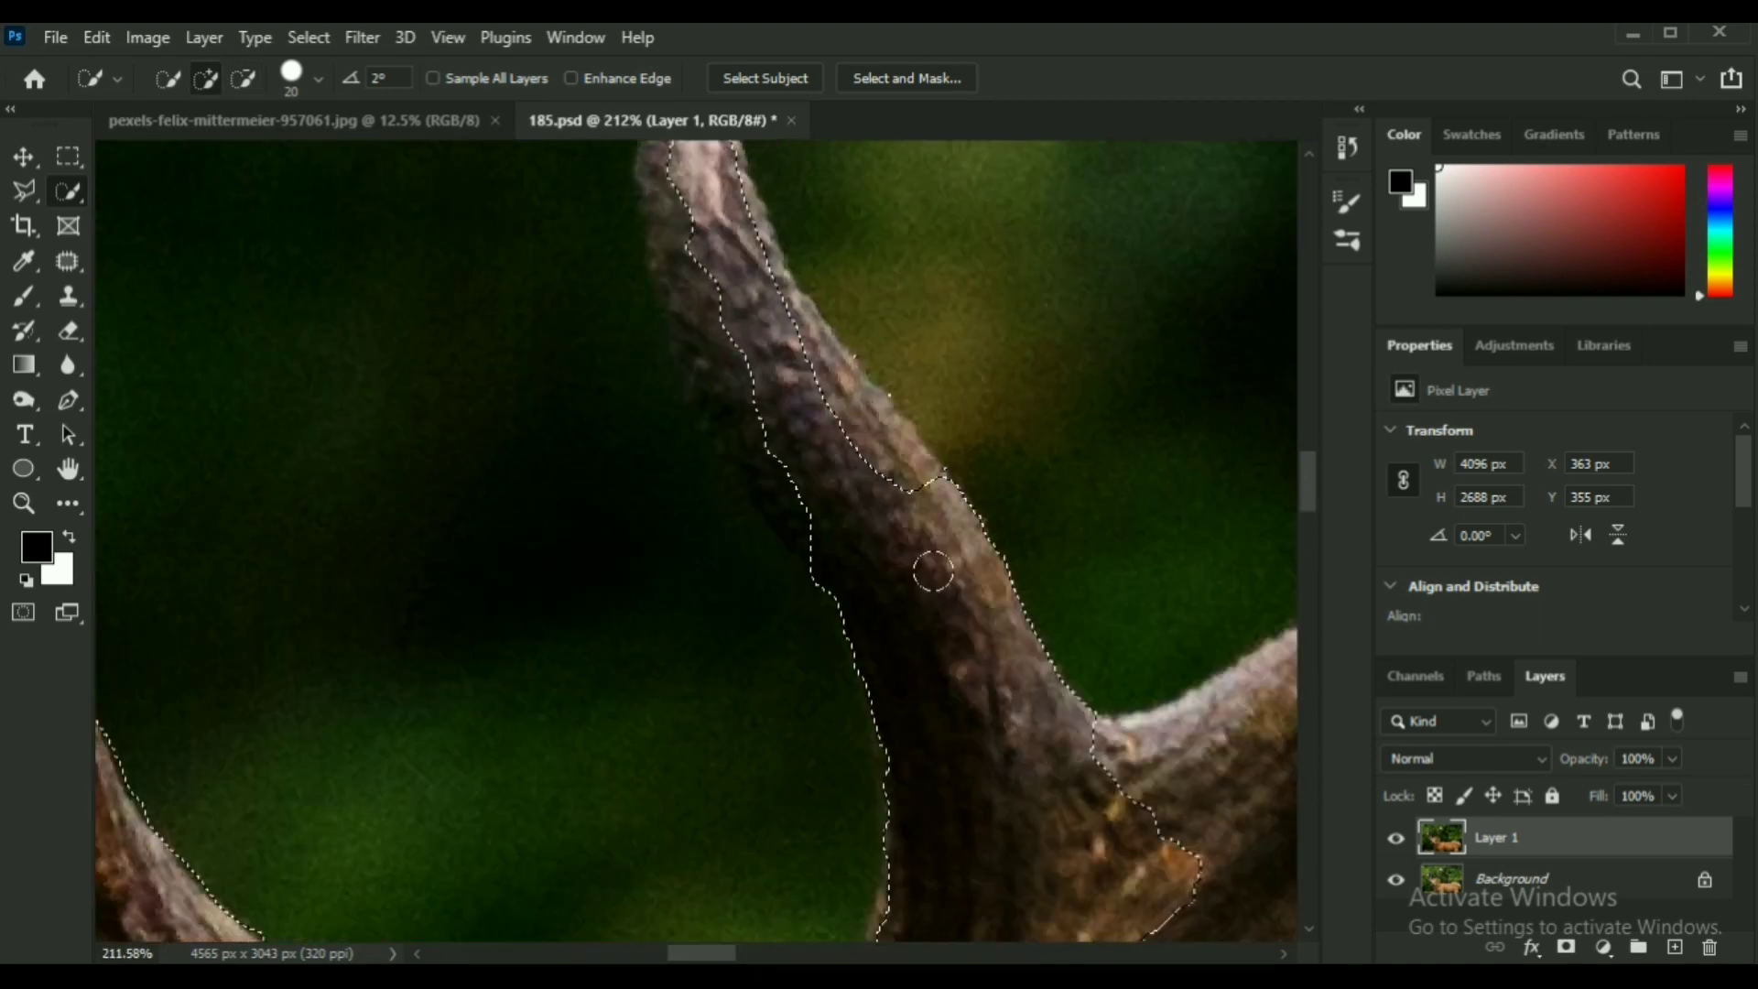
{"action": "scroll", "coordinate": [678, 313], "scroll_direction": "up", "scroll_amount": 2}
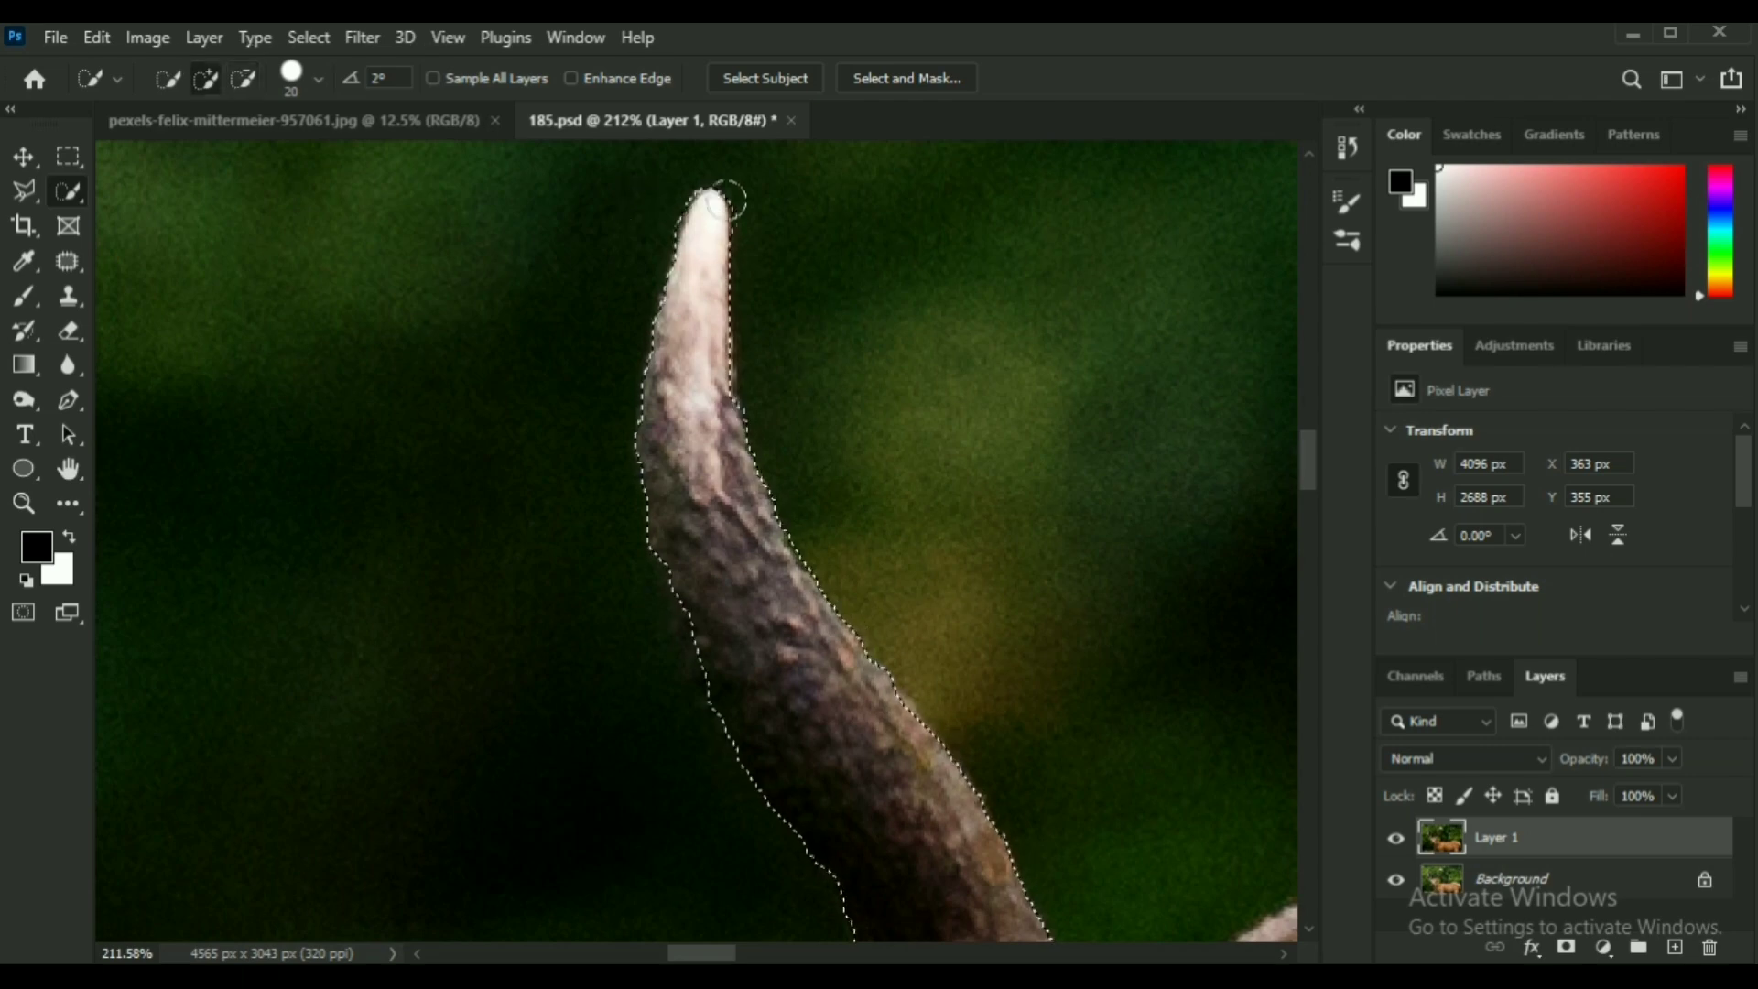
{"action": "scroll", "coordinate": [678, 192], "scroll_direction": "up", "scroll_amount": 4}
{"action": "scroll", "coordinate": [723, 550], "scroll_direction": "down", "scroll_amount": 6}
Add the right-side ear, the right antler's second tine and the base of its main beam to the selection.
{"action": "left_click_drag", "start_coordinate": [971, 897], "coordinate": [422, 641]}
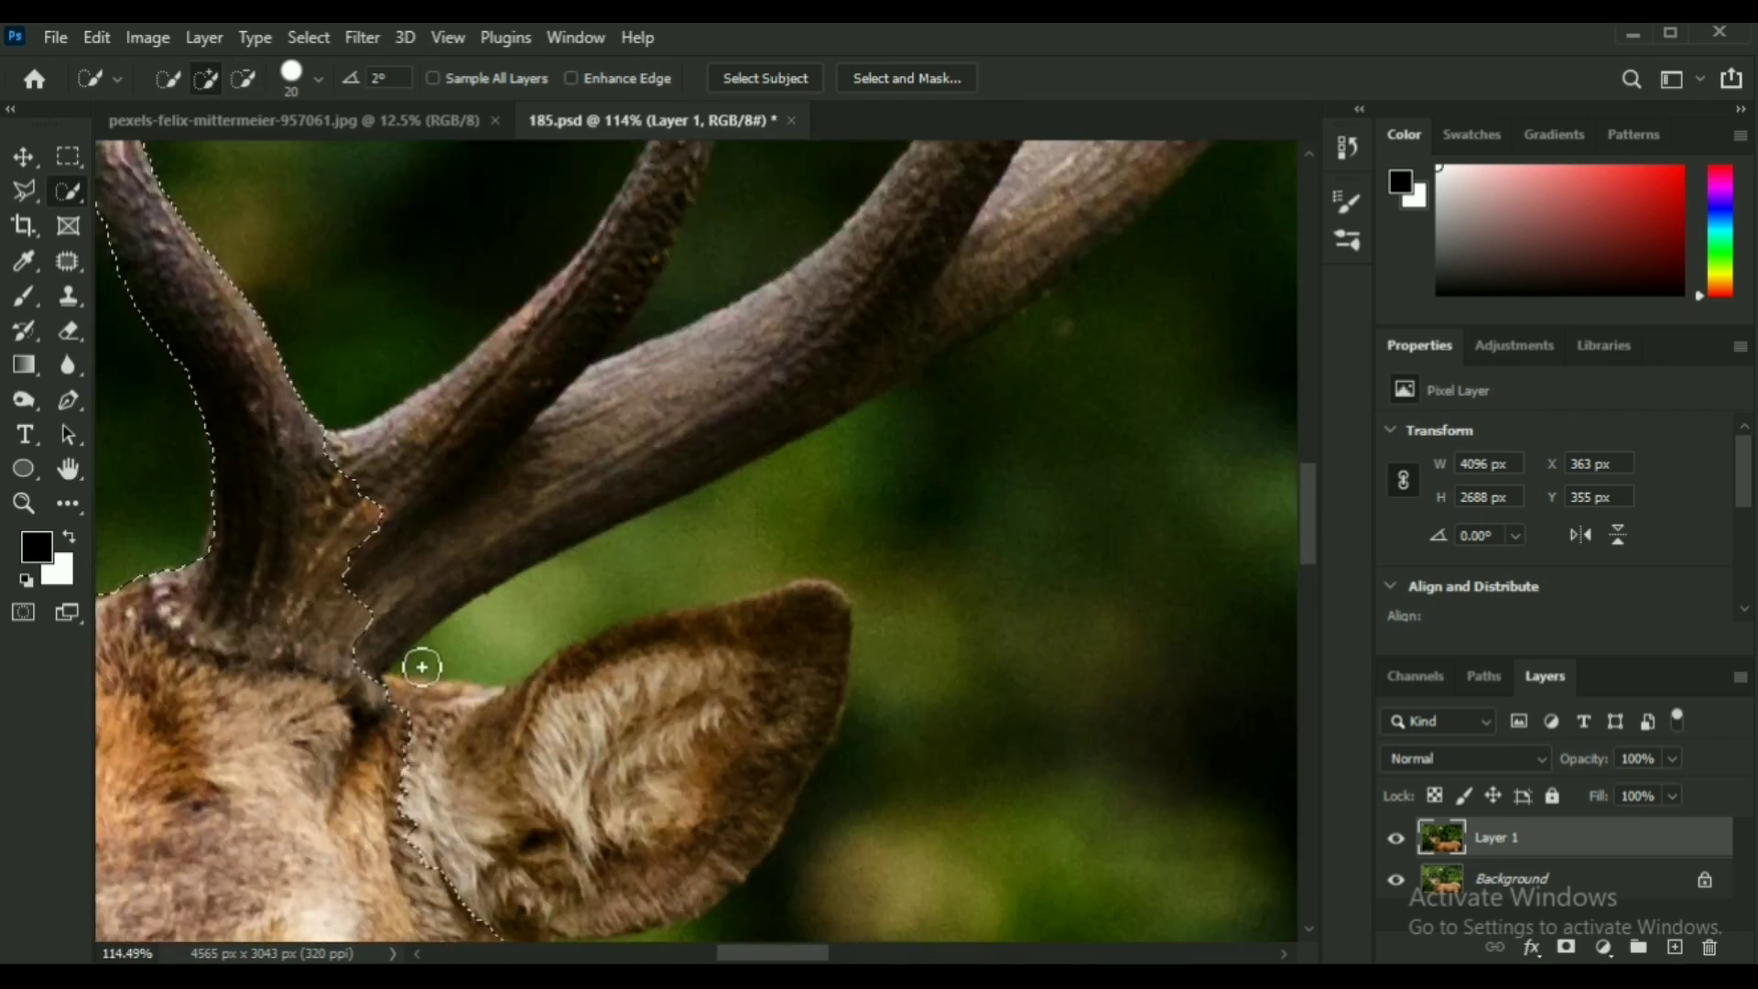
{"action": "scroll", "coordinate": [422, 667], "scroll_direction": "down", "scroll_amount": 5}
{"action": "left_click_drag", "start_coordinate": [512, 513], "coordinate": [650, 365]}
{"action": "scroll", "coordinate": [644, 631], "scroll_direction": "up", "scroll_amount": 4}
{"action": "scroll", "coordinate": [586, 586], "scroll_direction": "down", "scroll_amount": 5}
{"action": "left_click_drag", "start_coordinate": [366, 659], "coordinate": [550, 415]}
{"action": "scroll", "coordinate": [450, 578], "scroll_direction": "up", "scroll_amount": 3}
{"action": "left_click_drag", "start_coordinate": [384, 751], "coordinate": [493, 686]}
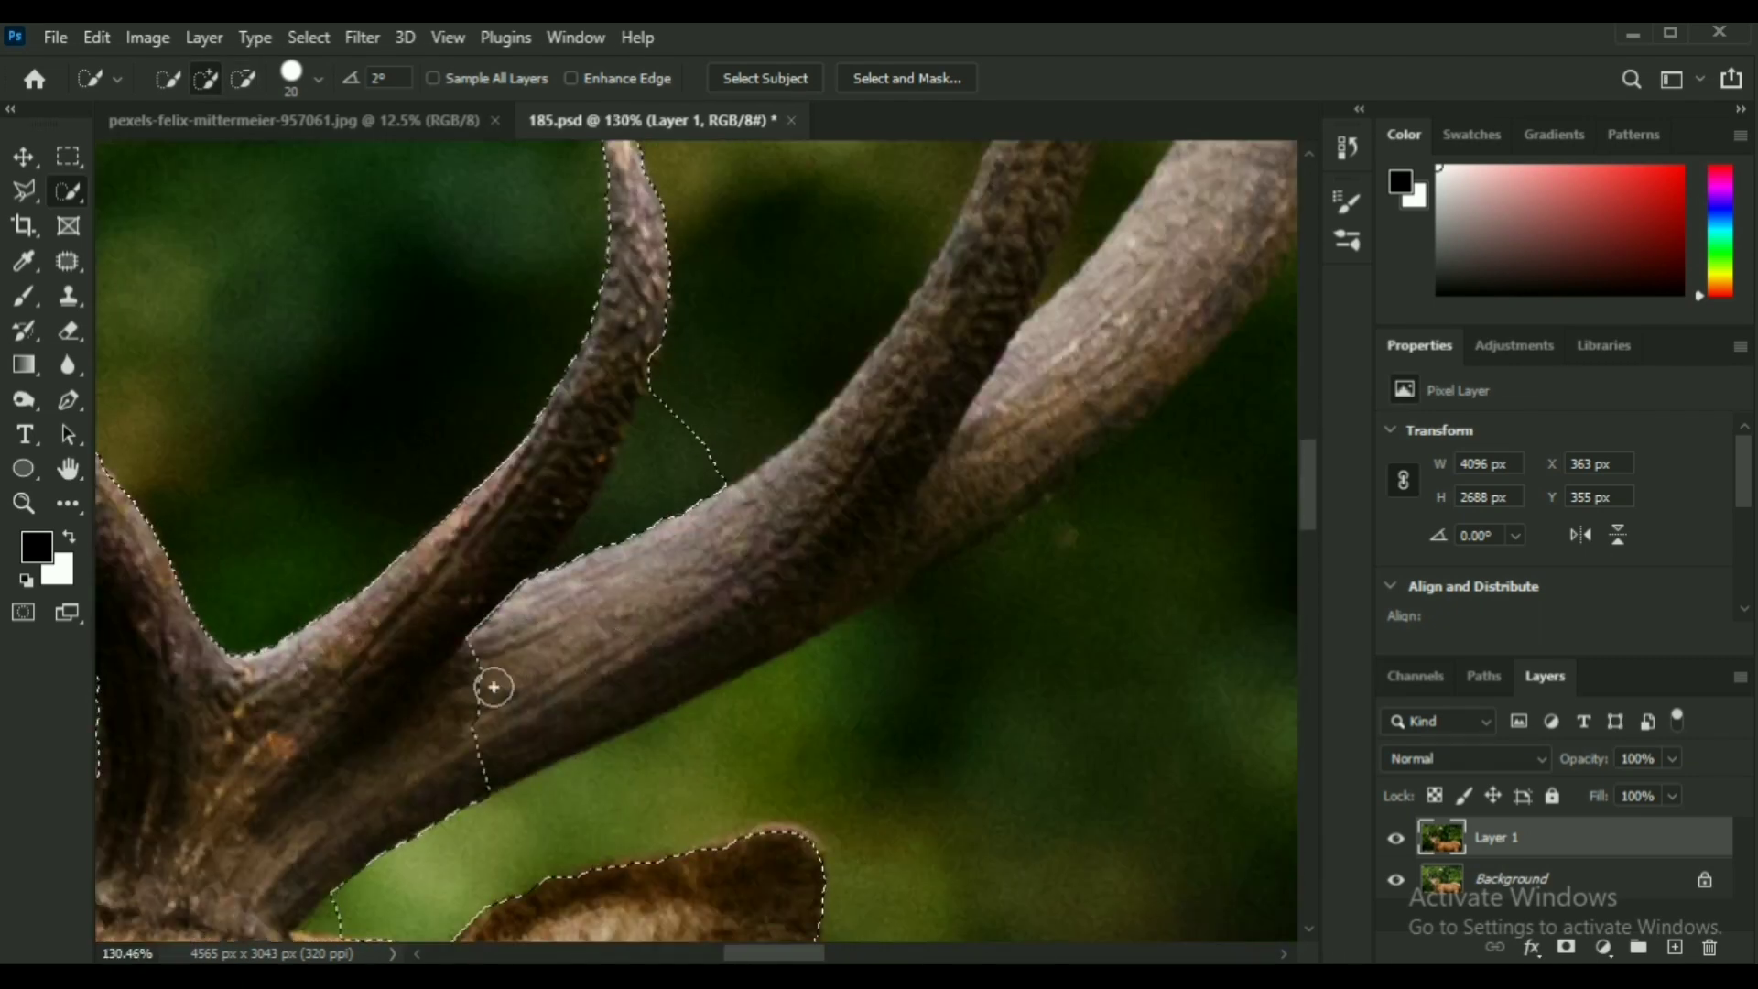
Extend the selection along the right antler's main beam and subtract the excess background along its lower edge.
{"action": "scroll", "coordinate": [632, 648], "scroll_direction": "down", "scroll_amount": 2}
{"action": "left_click_drag", "start_coordinate": [619, 522], "coordinate": [968, 202]}
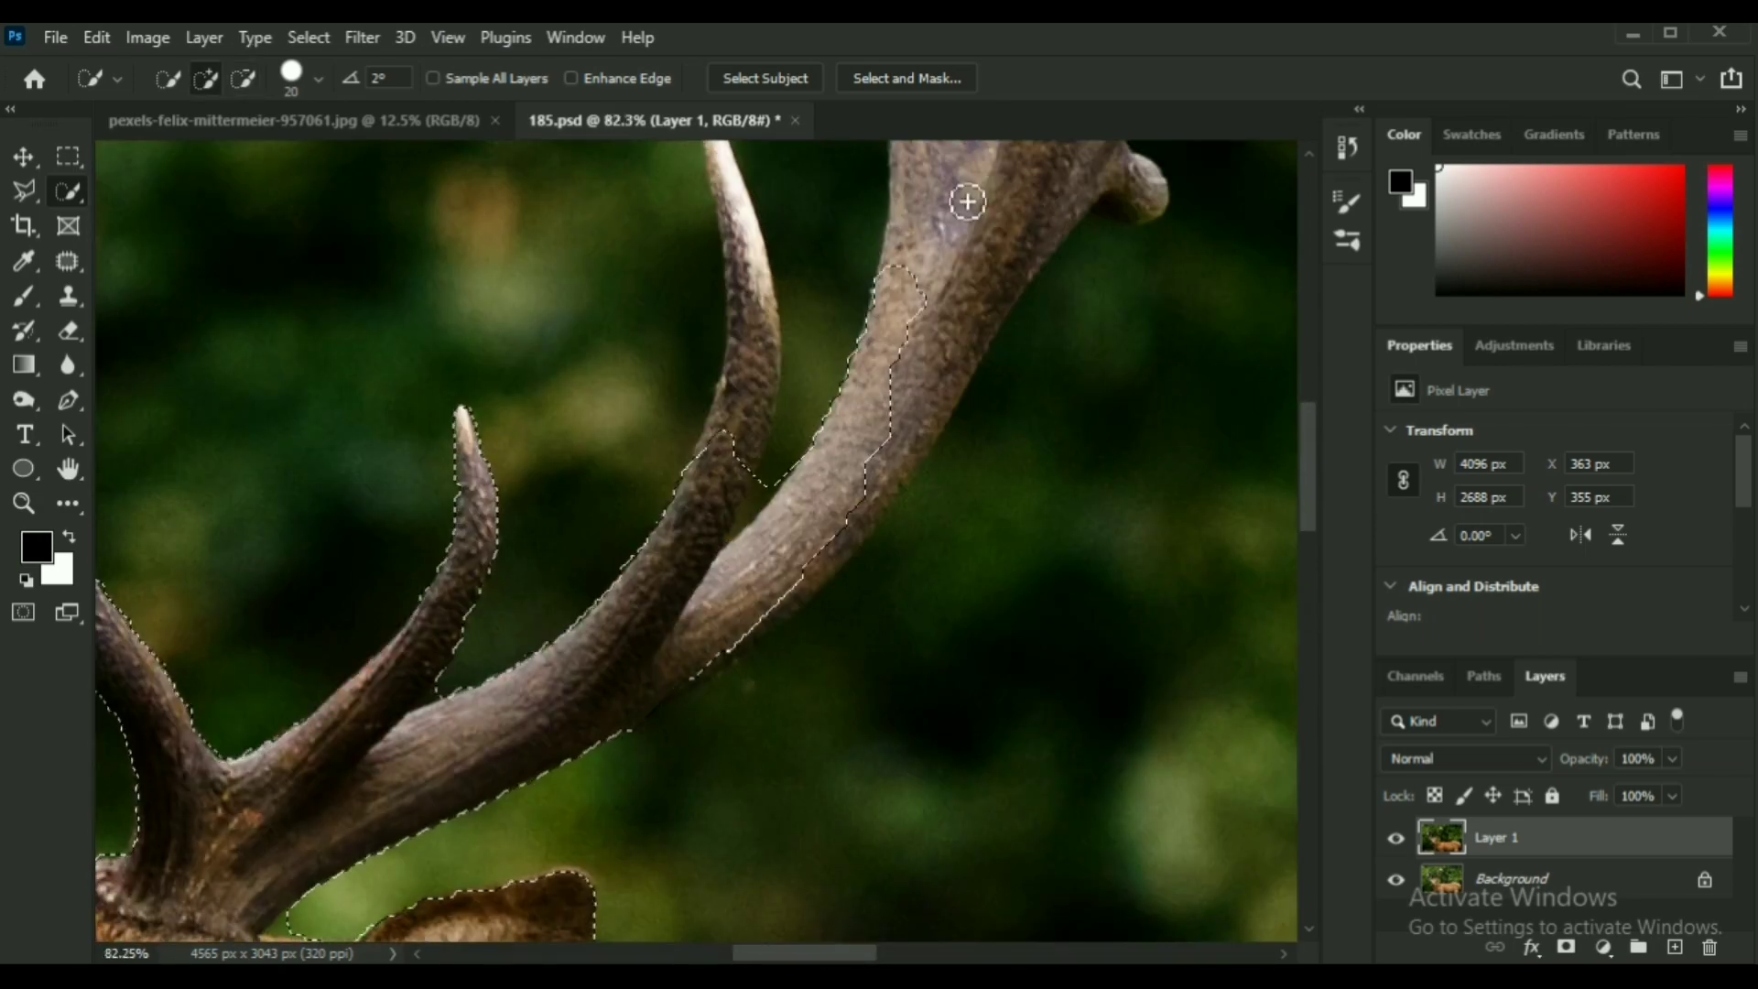
{"action": "scroll", "coordinate": [735, 701], "scroll_direction": "up", "scroll_amount": 3}
{"action": "left_click_drag", "start_coordinate": [740, 664], "coordinate": [836, 573], "text": "alt"}
{"action": "scroll", "coordinate": [628, 644], "scroll_direction": "down", "scroll_amount": 2}
{"action": "scroll", "coordinate": [659, 643], "scroll_direction": "down", "scroll_amount": 3}
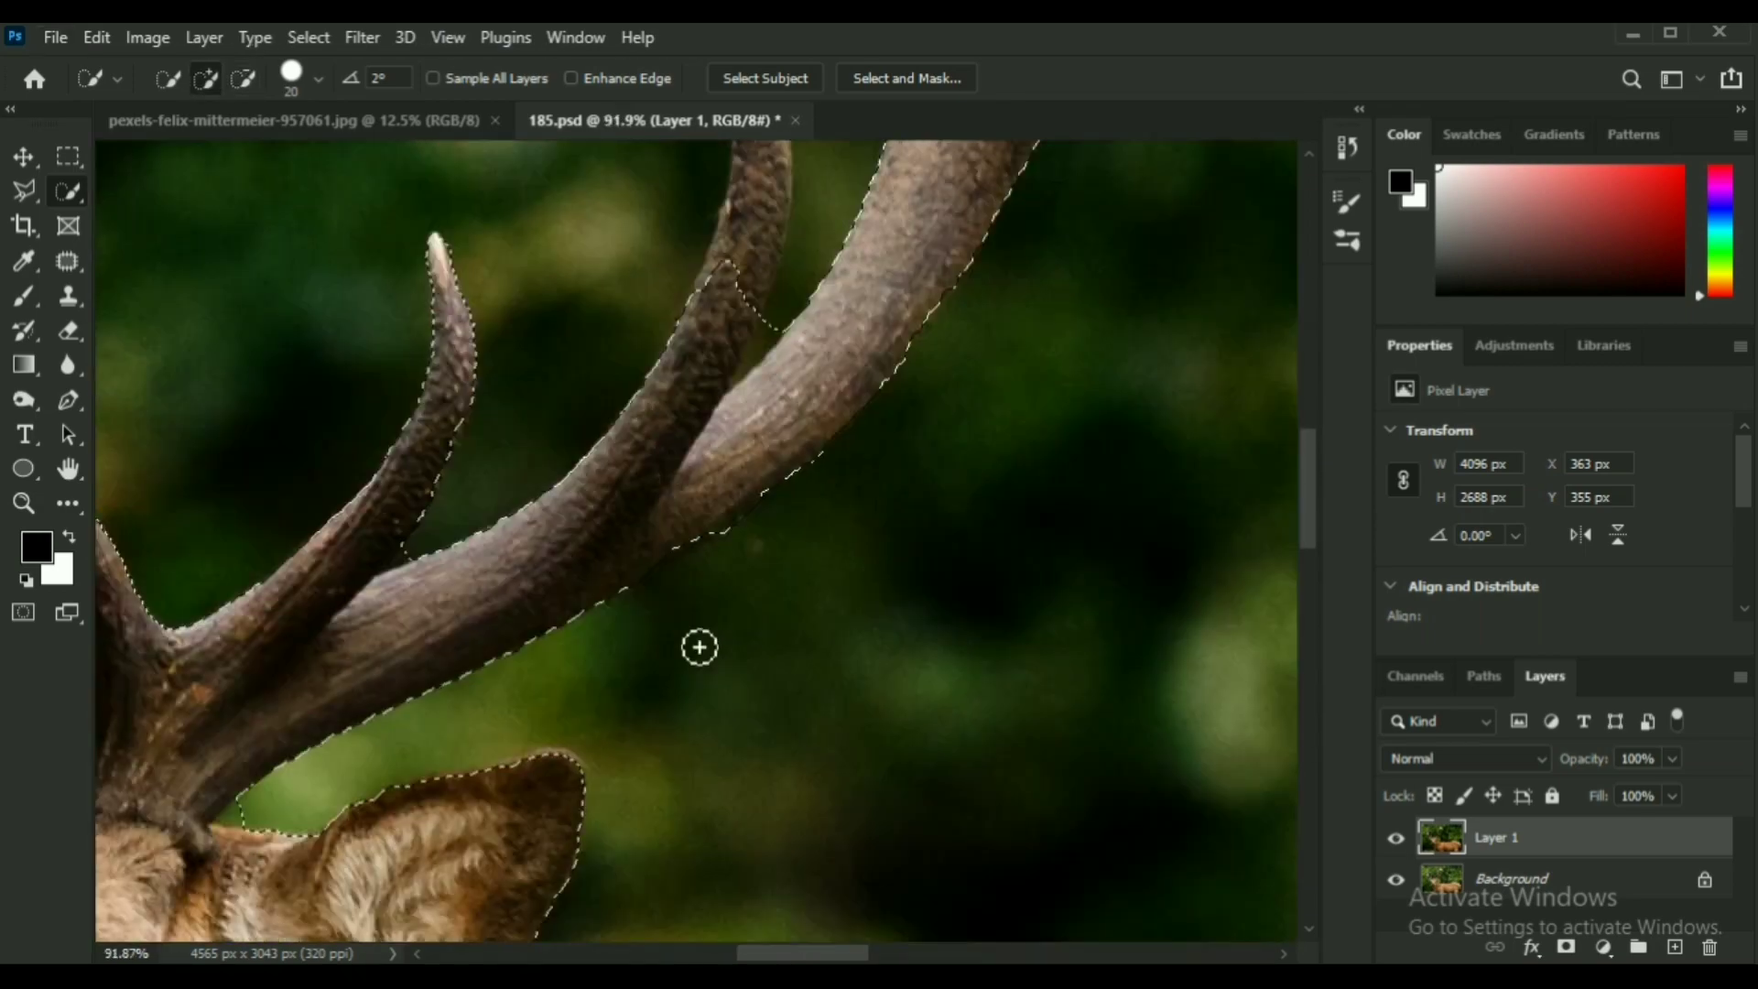
Add the right antler's remaining lower tine and first two upper tines to the selection, trimming spill beside the tips.
{"action": "scroll", "coordinate": [698, 644], "scroll_direction": "up", "scroll_amount": 4}
{"action": "scroll", "coordinate": [554, 625], "scroll_direction": "down", "scroll_amount": 4}
{"action": "scroll", "coordinate": [655, 499], "scroll_direction": "up", "scroll_amount": 1}
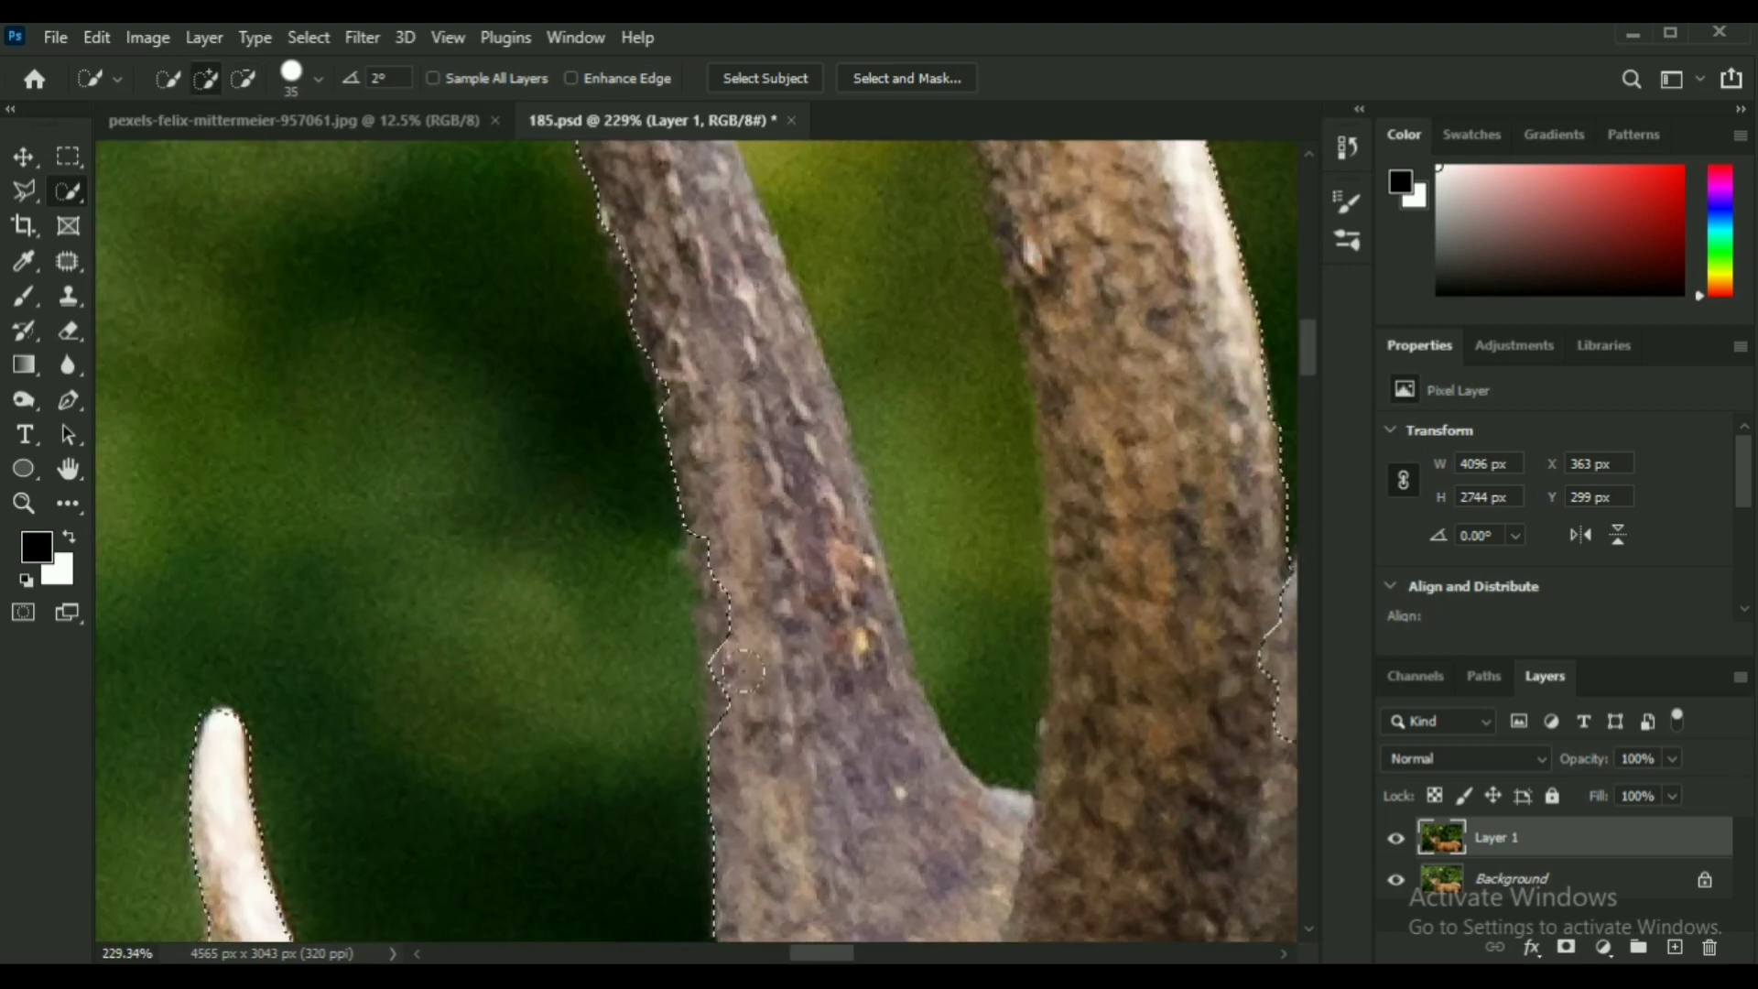
{"action": "scroll", "coordinate": [740, 505], "scroll_direction": "up", "scroll_amount": 5}
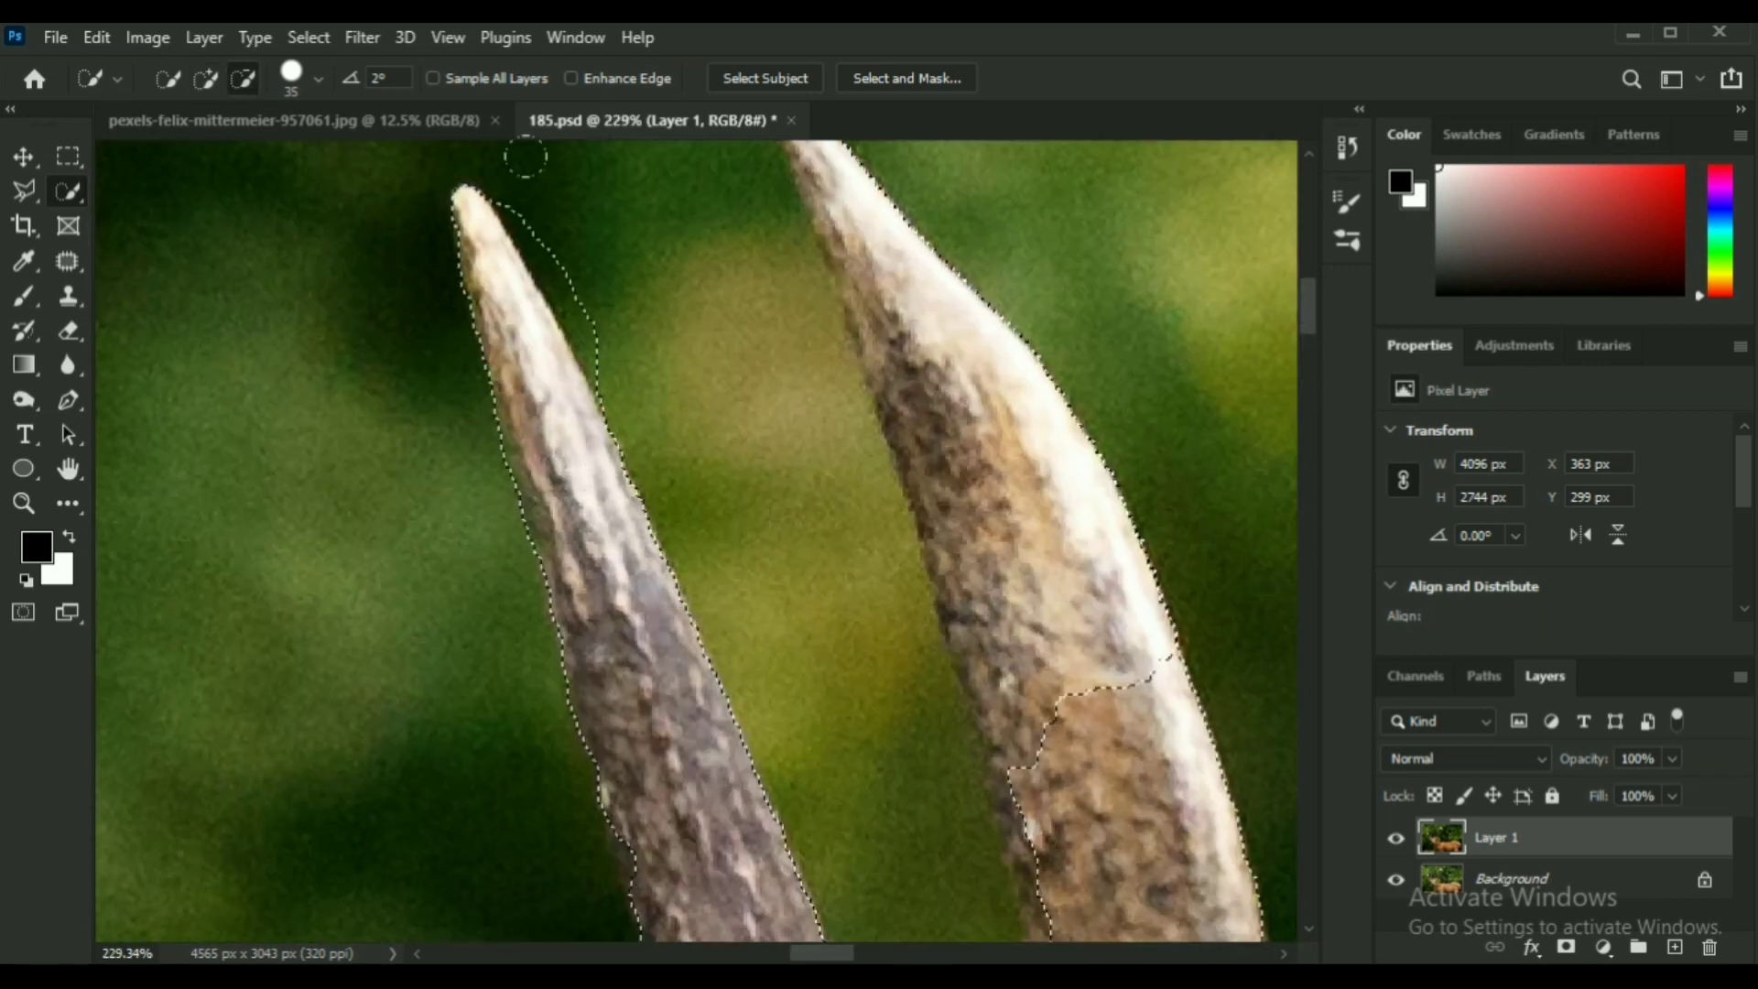
{"action": "scroll", "coordinate": [879, 322], "scroll_direction": "up", "scroll_amount": 1}
{"action": "scroll", "coordinate": [1014, 531], "scroll_direction": "down", "scroll_amount": 3}
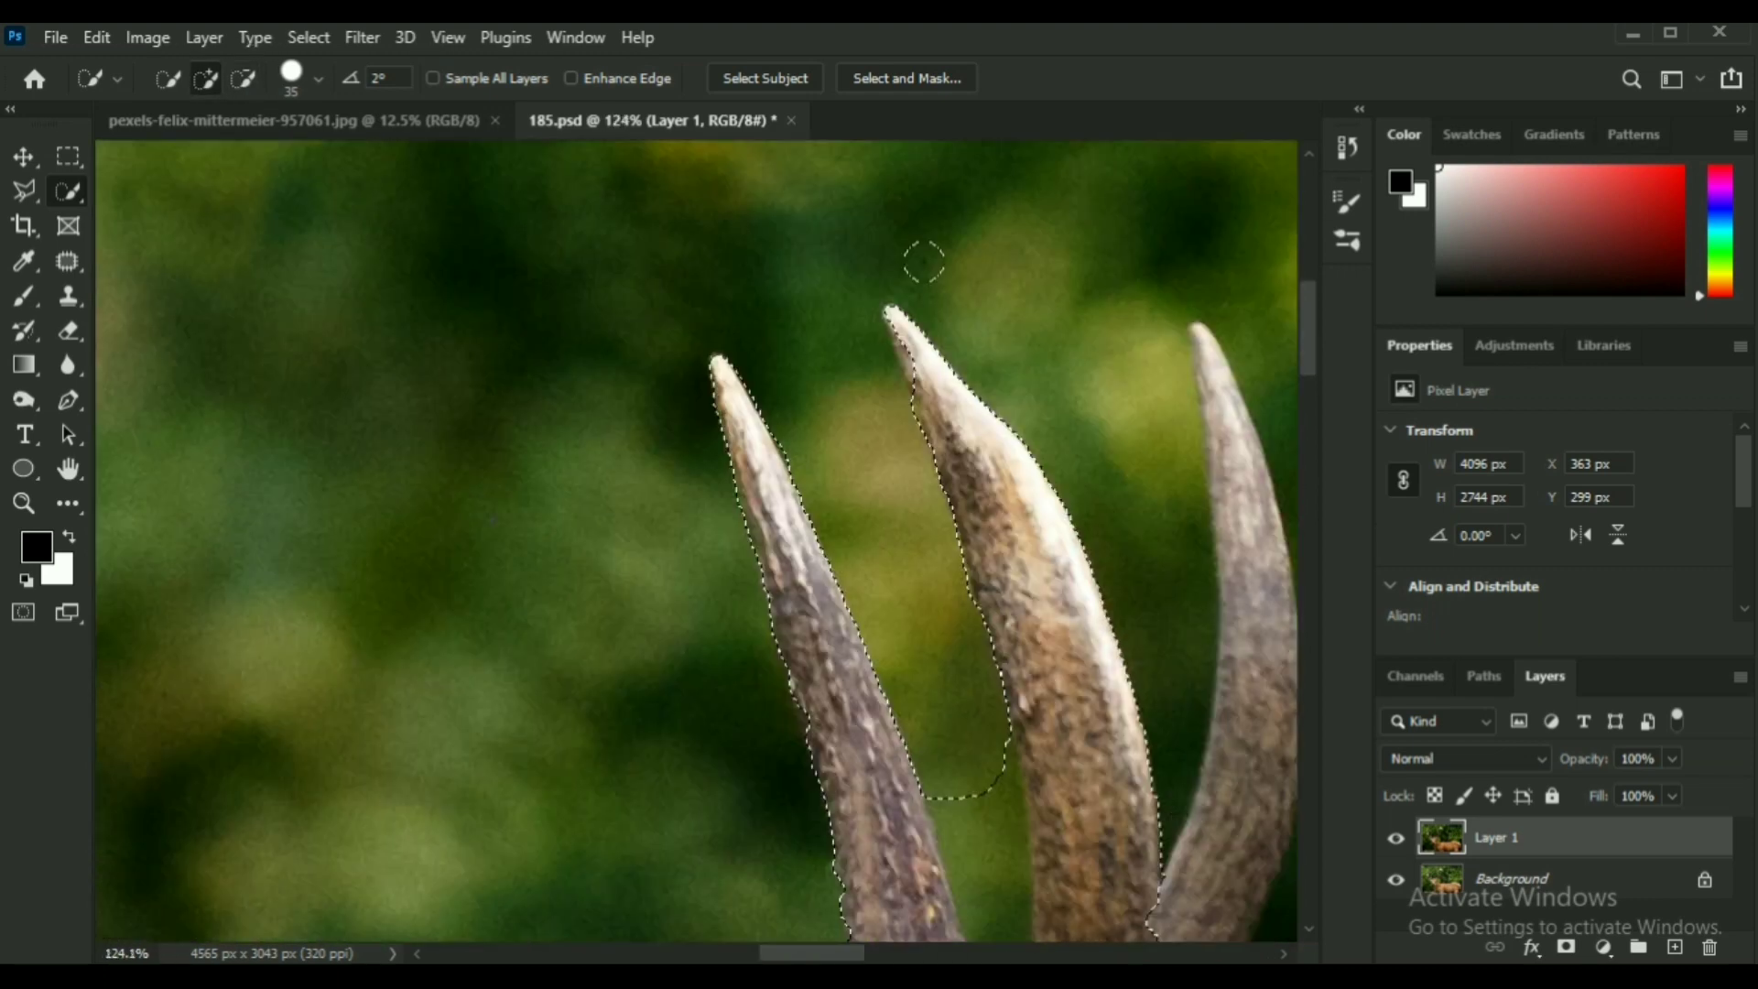
Reduce the selection brush to 20 and subtract the background between the right antler's first two upper tines.
{"action": "scroll", "coordinate": [911, 362], "scroll_direction": "up", "scroll_amount": 4}
{"action": "key", "text": "bracketleft"}
{"action": "key", "text": "bracketleft"}
{"action": "key", "text": "bracketleft"}
{"action": "scroll", "coordinate": [1028, 528], "scroll_direction": "down", "scroll_amount": 5}
{"action": "scroll", "coordinate": [441, 302], "scroll_direction": "down", "scroll_amount": 1}
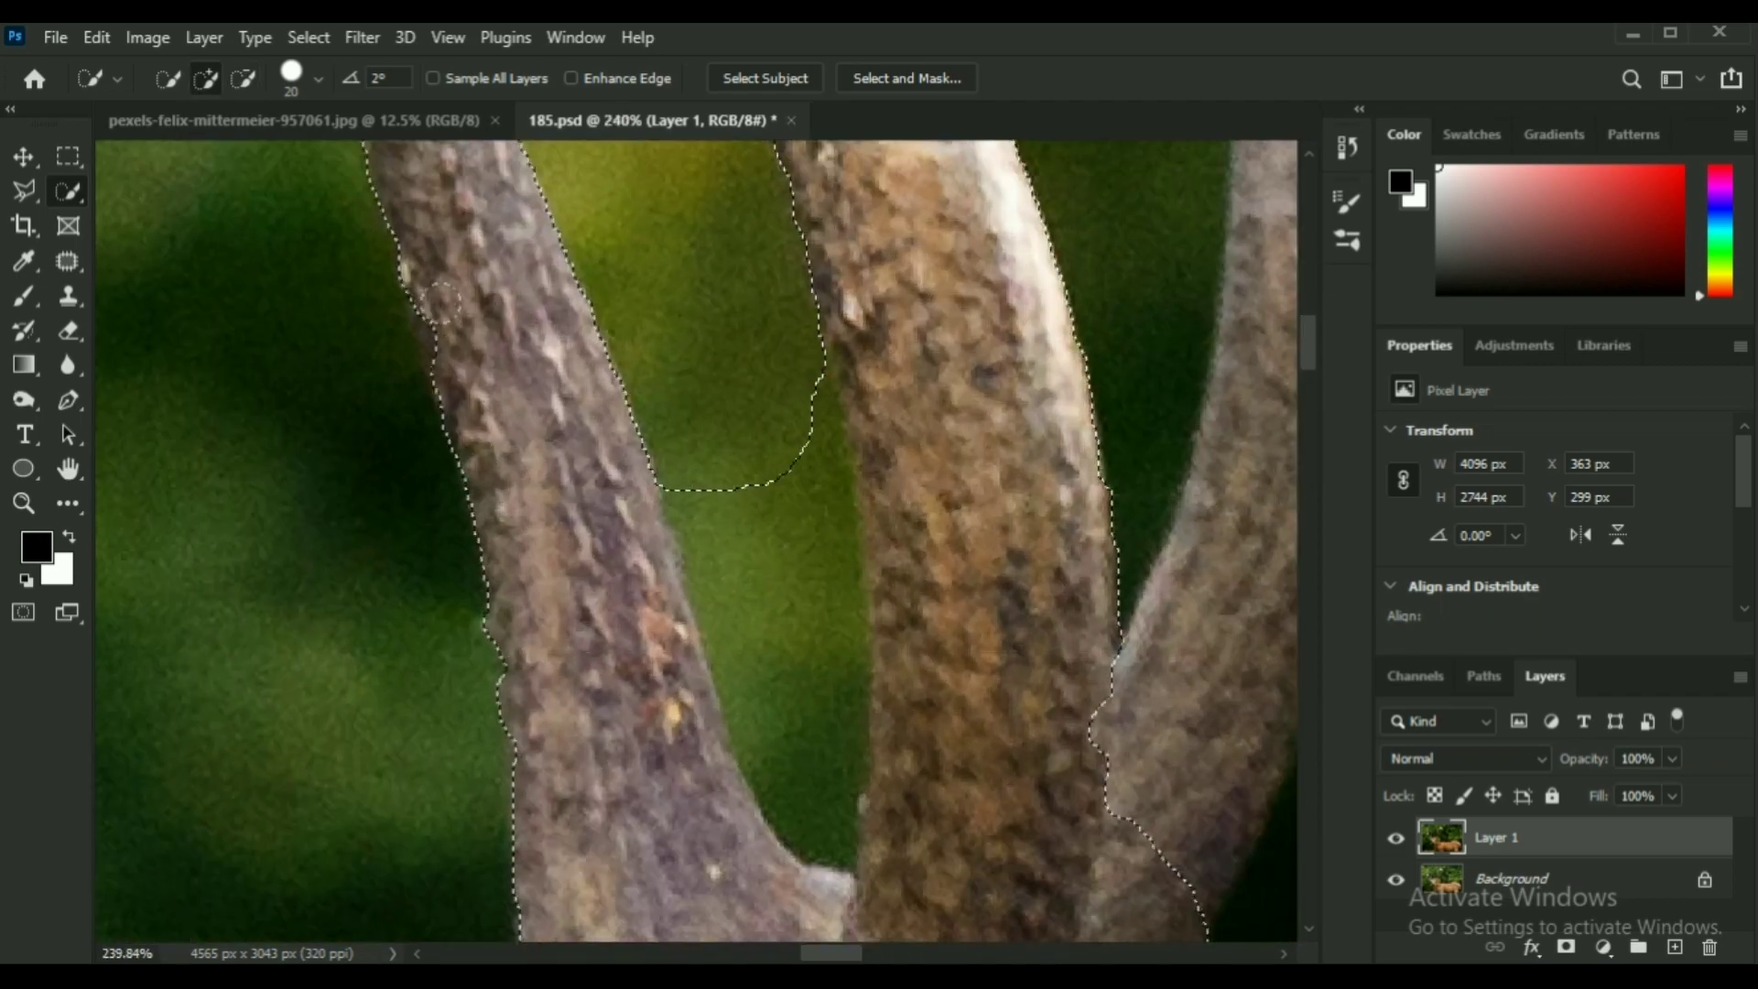
{"action": "scroll", "coordinate": [1162, 553], "scroll_direction": "down", "scroll_amount": 2}
{"action": "scroll", "coordinate": [1019, 640], "scroll_direction": "up", "scroll_amount": 3}
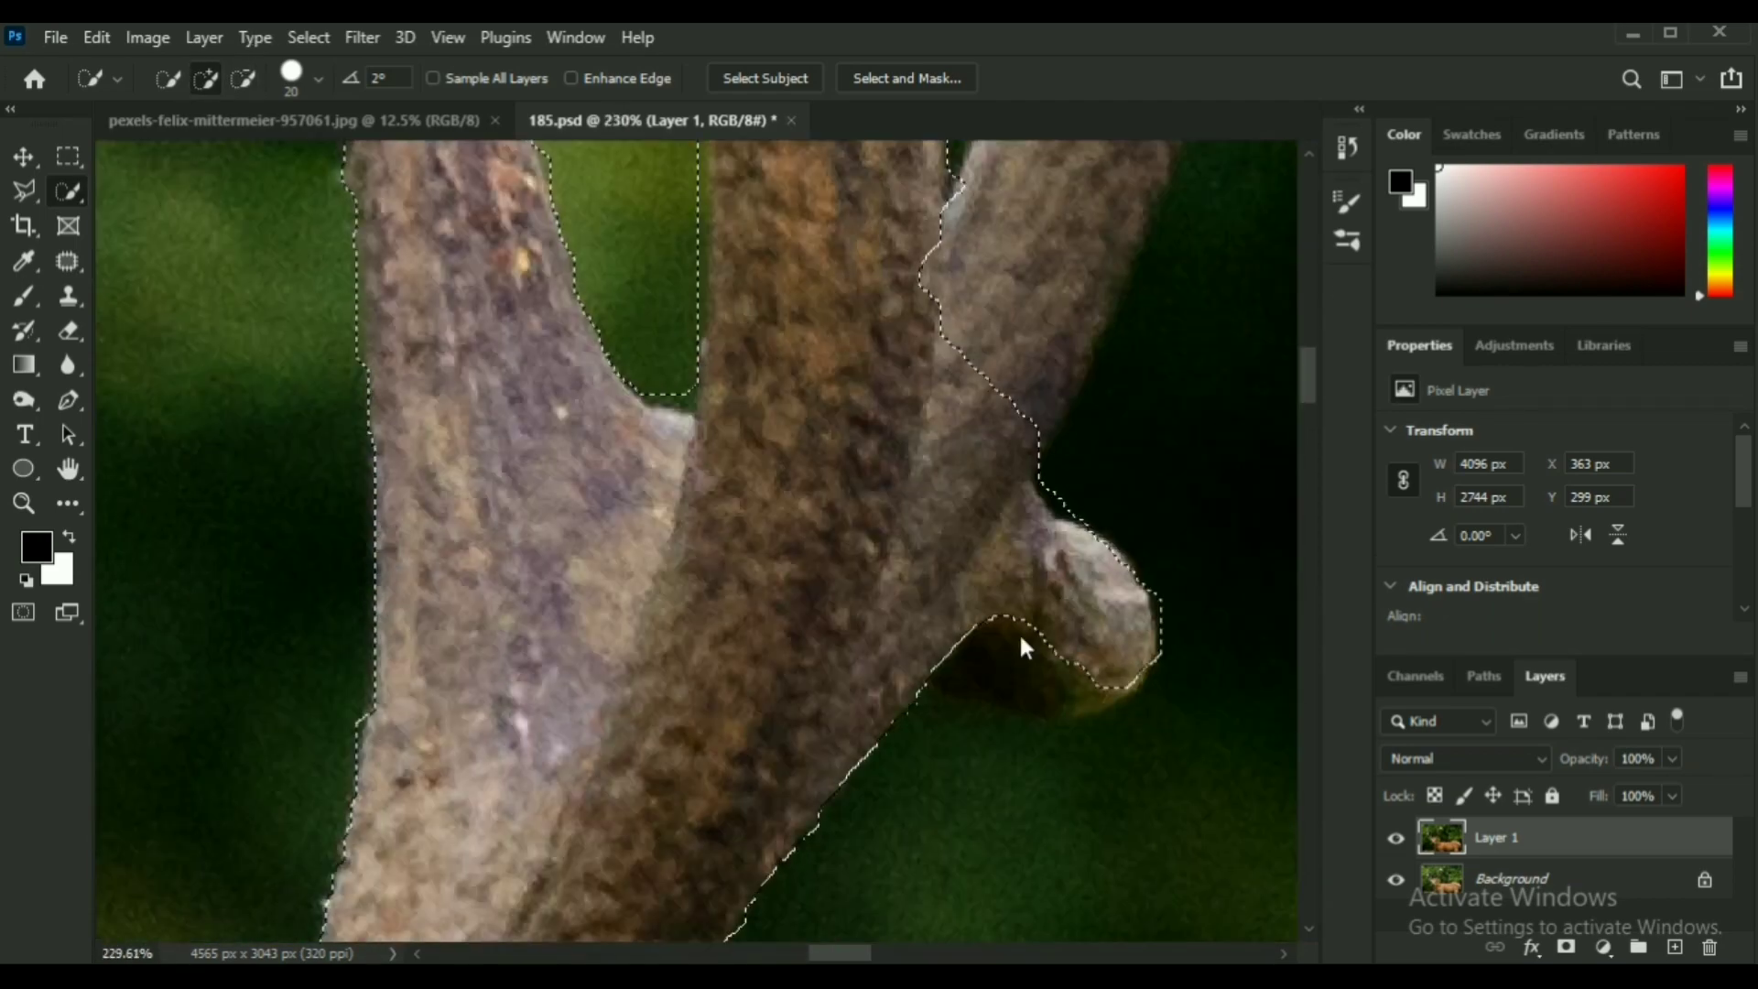
Add the right antler's short rear stub and outermost upper tine to the selection.
{"action": "scroll", "coordinate": [1052, 376], "scroll_direction": "down", "scroll_amount": 3}
{"action": "scroll", "coordinate": [1080, 540], "scroll_direction": "up", "scroll_amount": 3}
{"action": "scroll", "coordinate": [1080, 540], "scroll_direction": "down", "scroll_amount": 6}
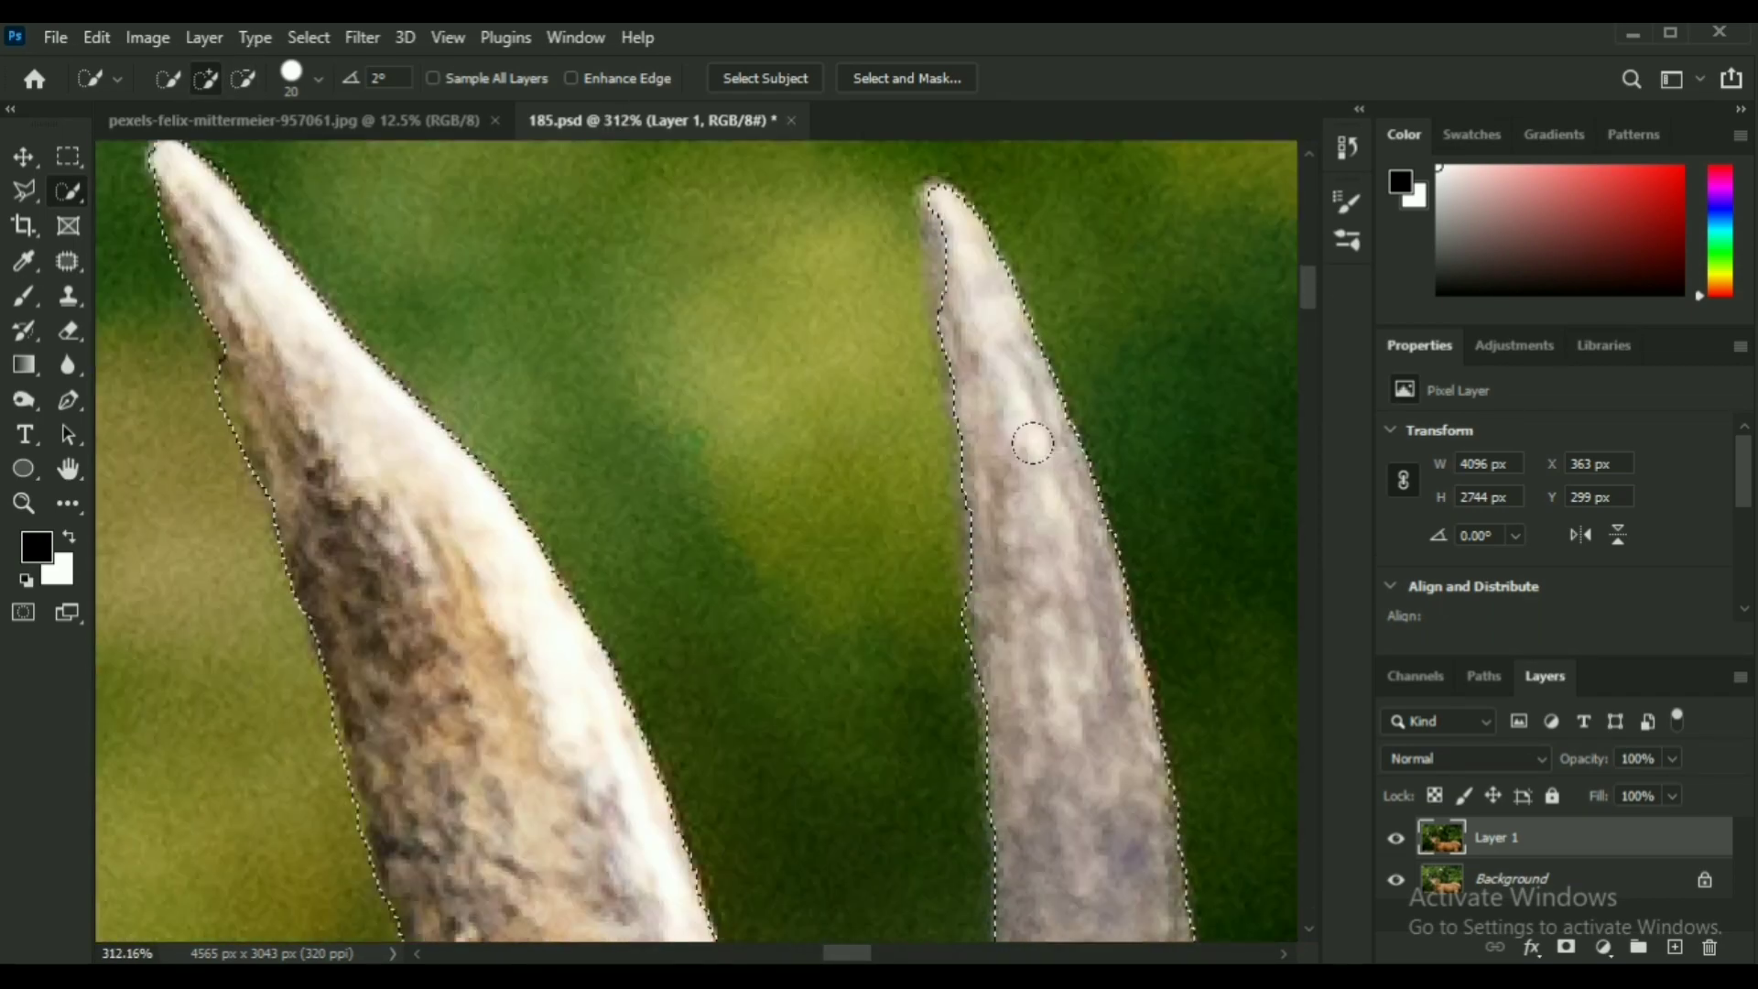
Extend the selection over the dark fur of the deer's hind leg down to the photo's lower edge.
{"action": "scroll", "coordinate": [557, 502], "scroll_direction": "down", "scroll_amount": 4}
{"action": "scroll", "coordinate": [1079, 628], "scroll_direction": "up", "scroll_amount": 4}
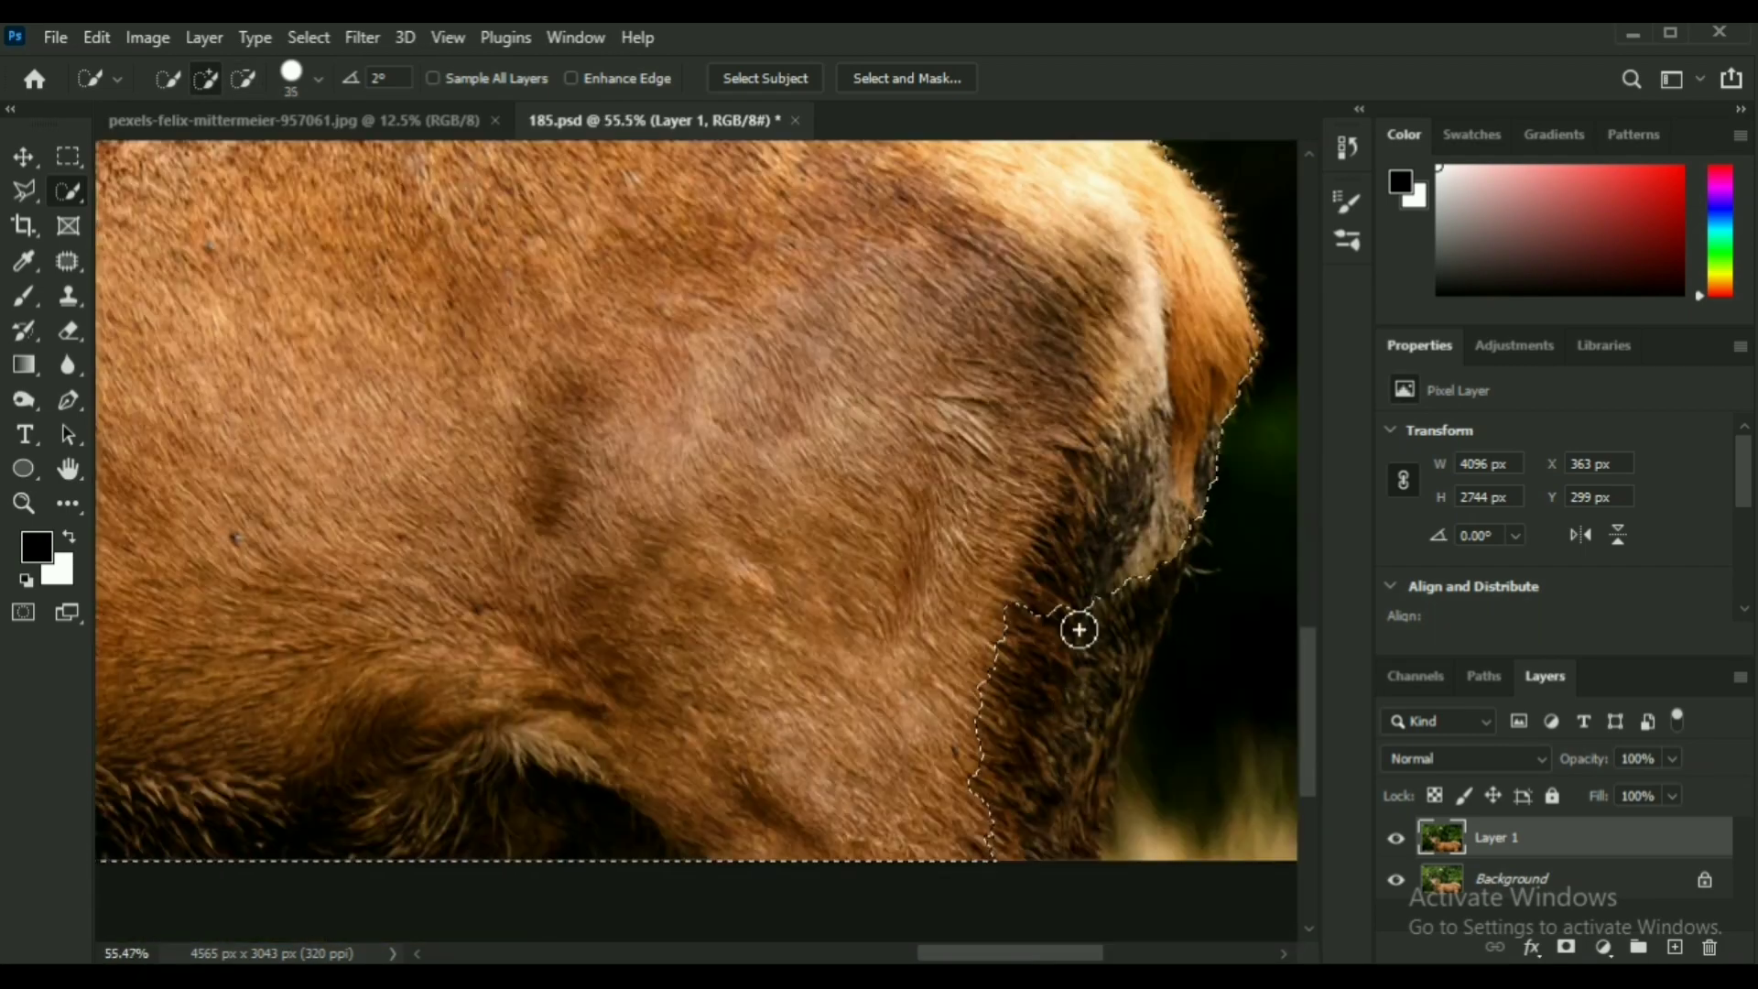
{"action": "scroll", "coordinate": [835, 264], "scroll_direction": "up", "scroll_amount": 3}
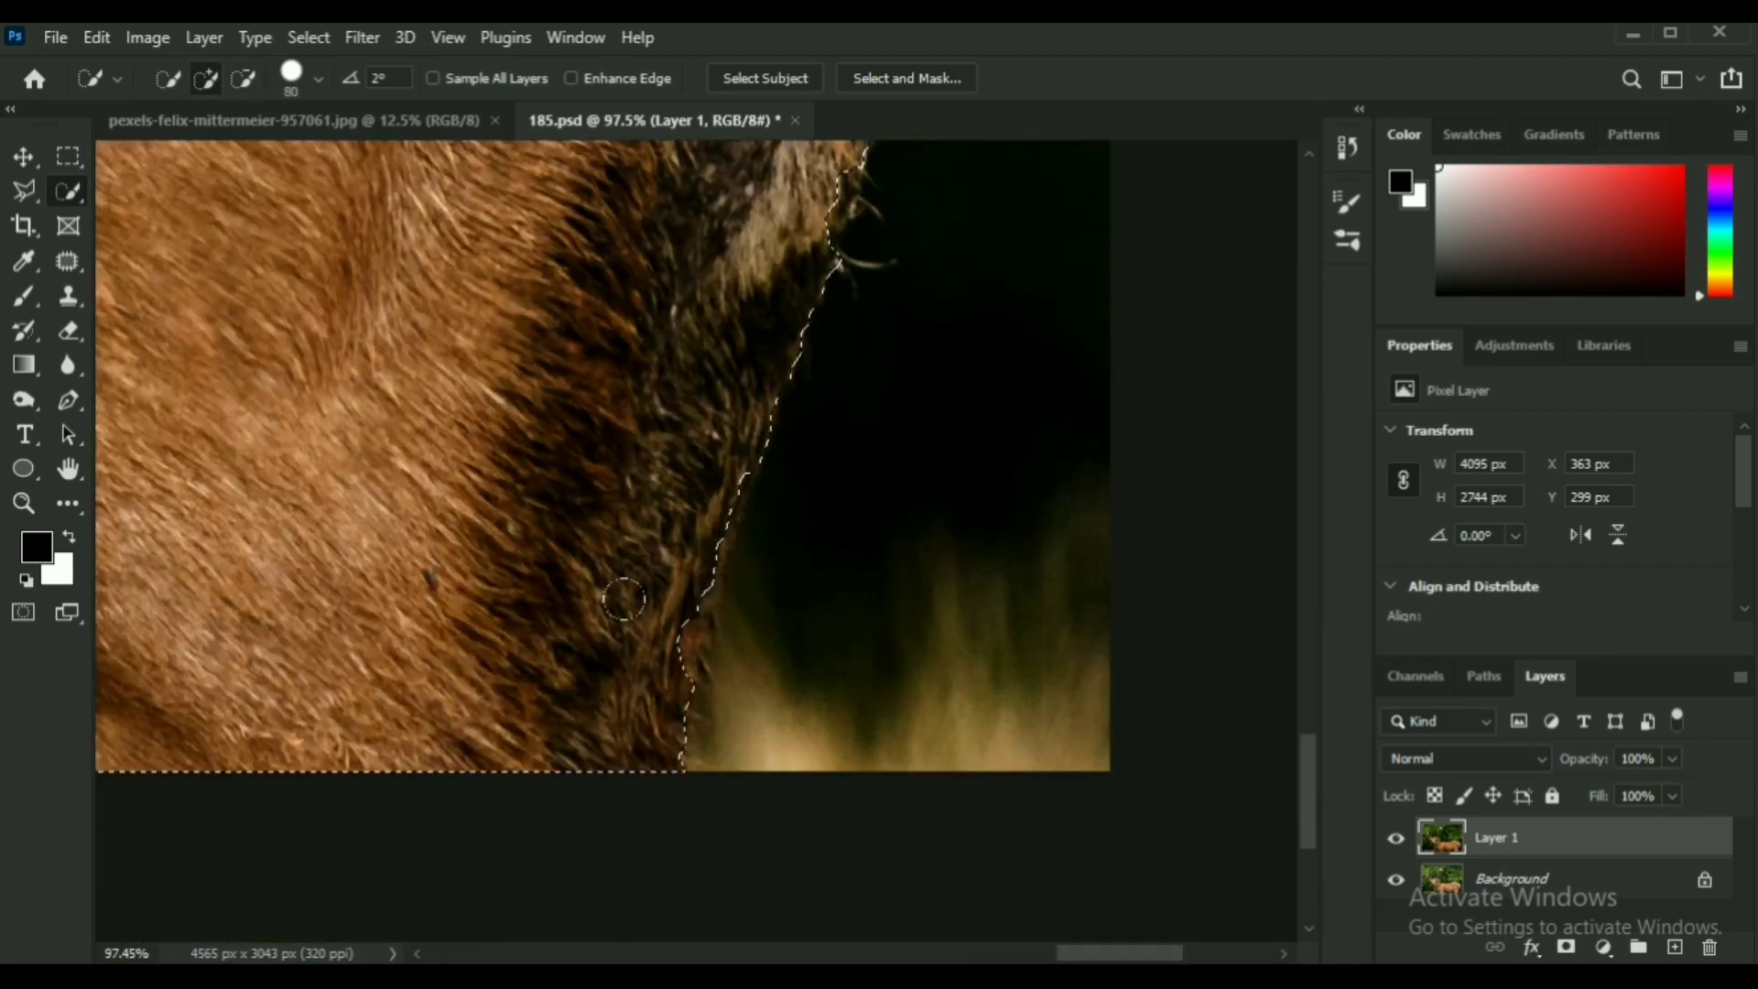
{"action": "scroll", "coordinate": [835, 264], "scroll_direction": "down", "scroll_amount": 6}
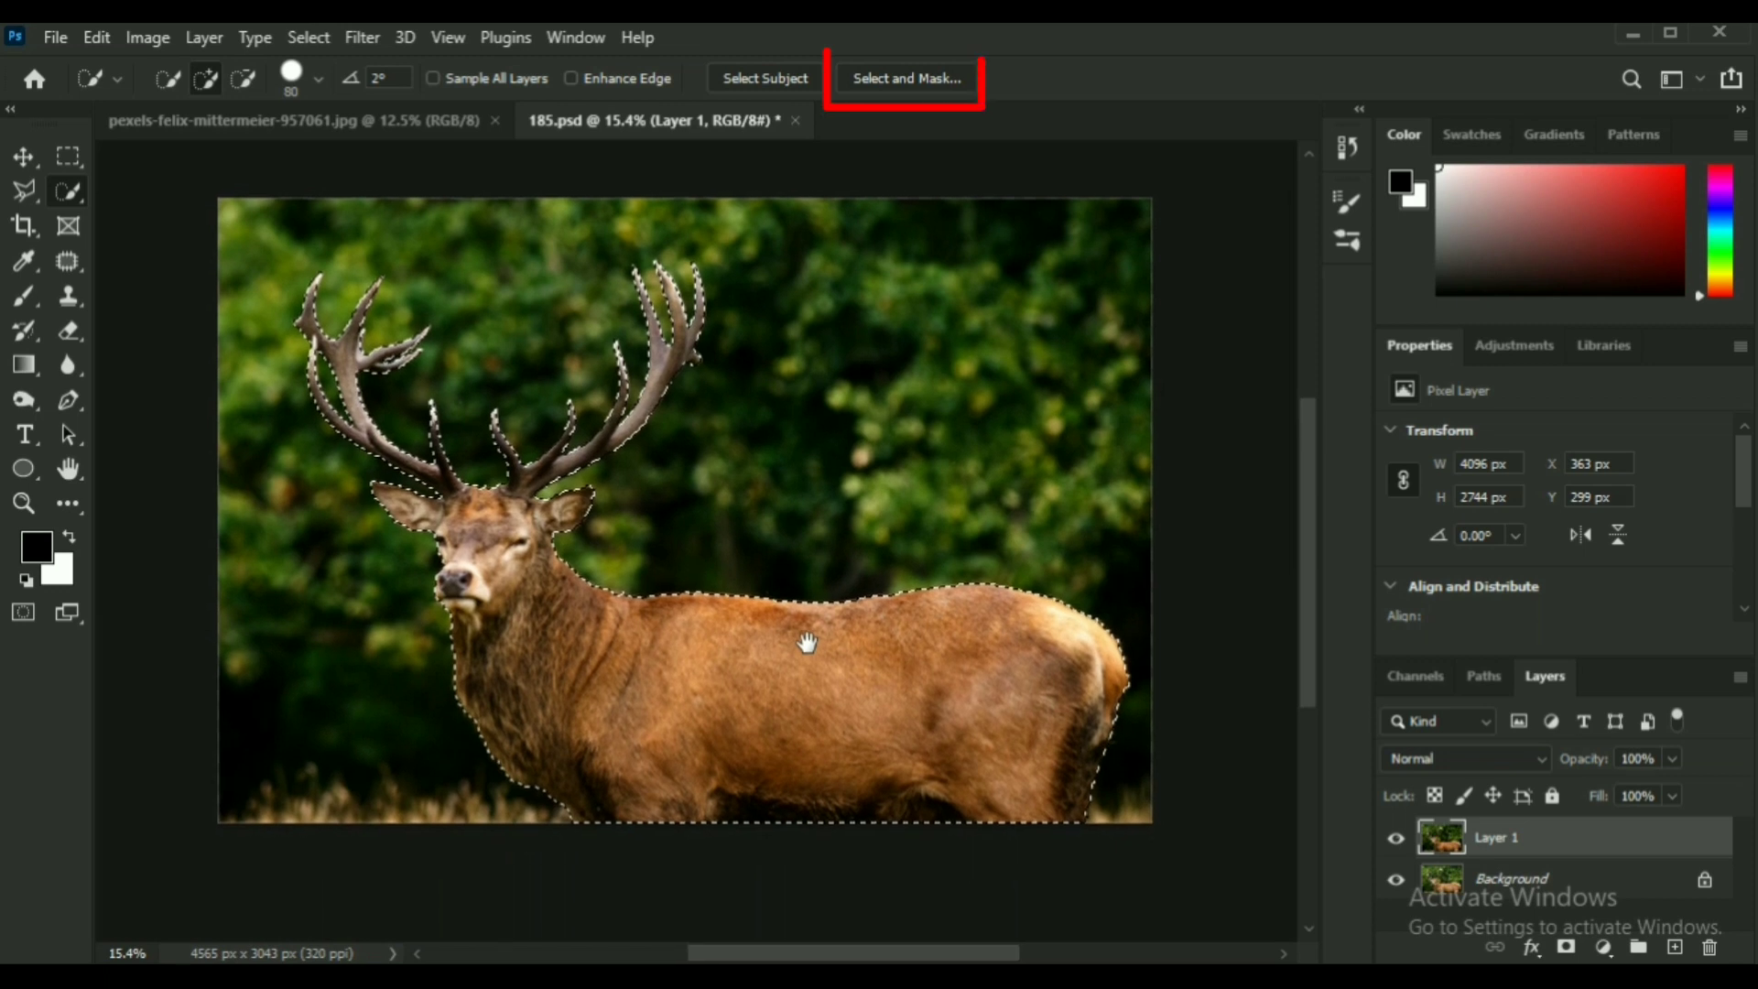
{"action": "scroll", "coordinate": [769, 229], "scroll_direction": "up", "scroll_amount": 1}
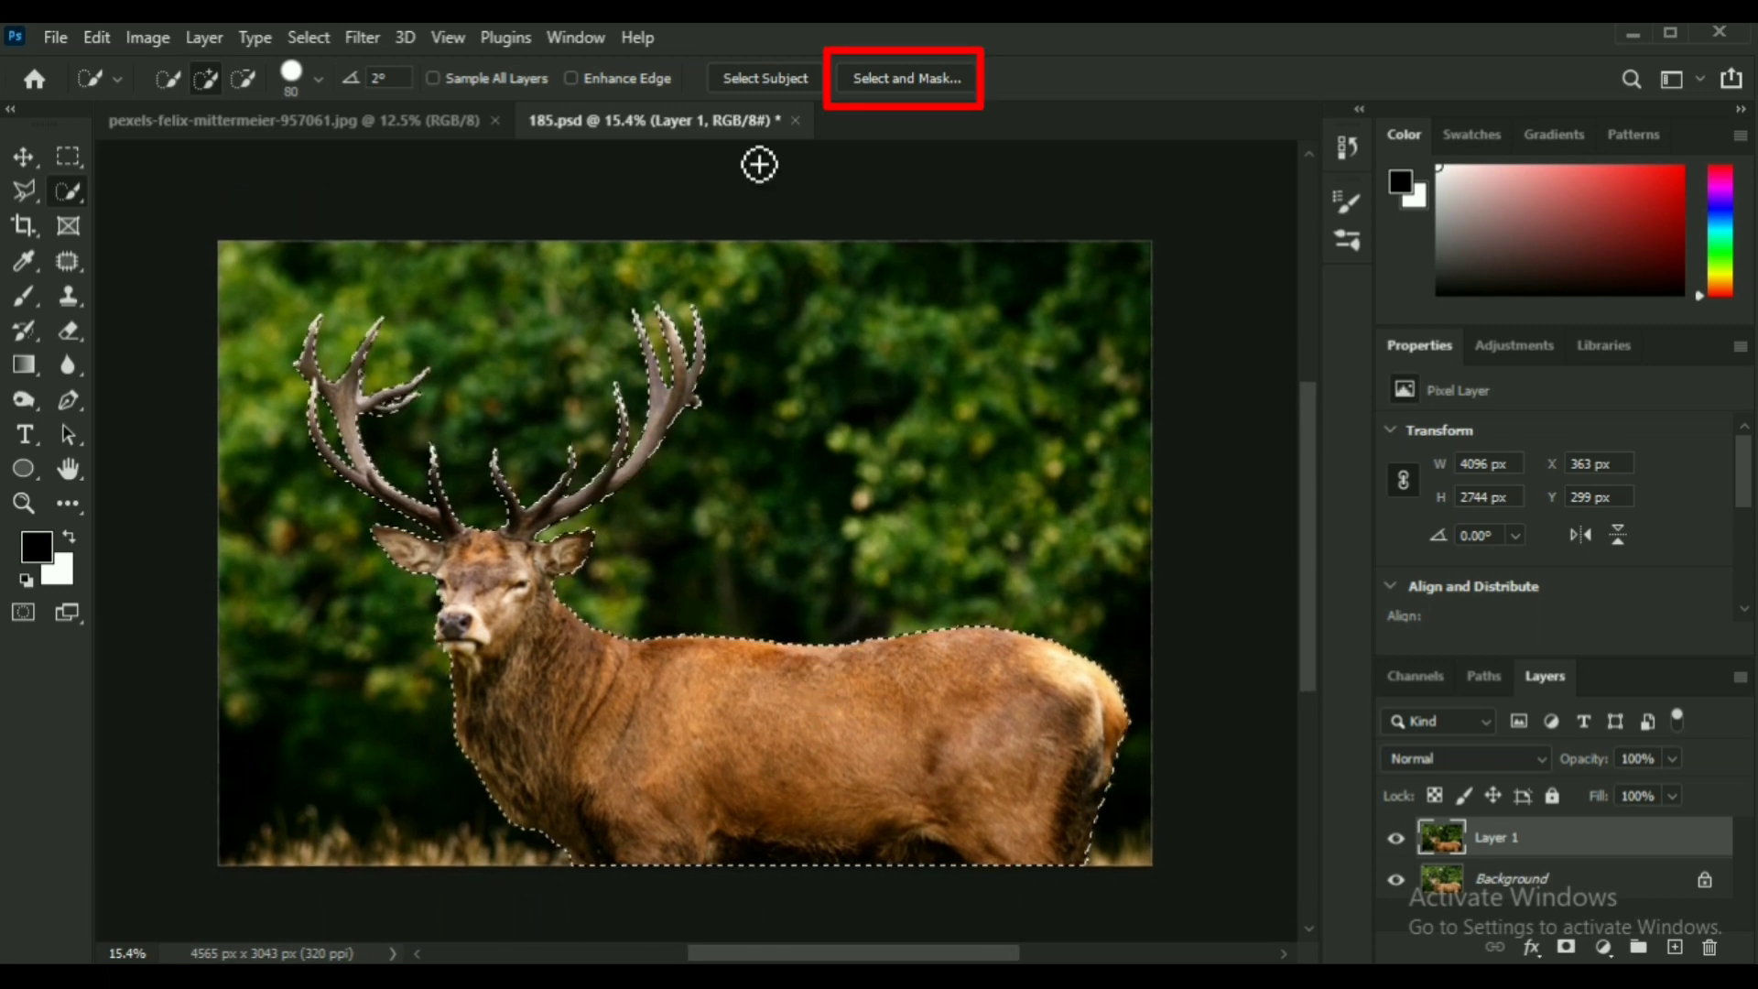
Open the selection in Select and Mask and preview it On White at 65% opacity.
{"action": "left_click", "coordinate": [899, 80]}
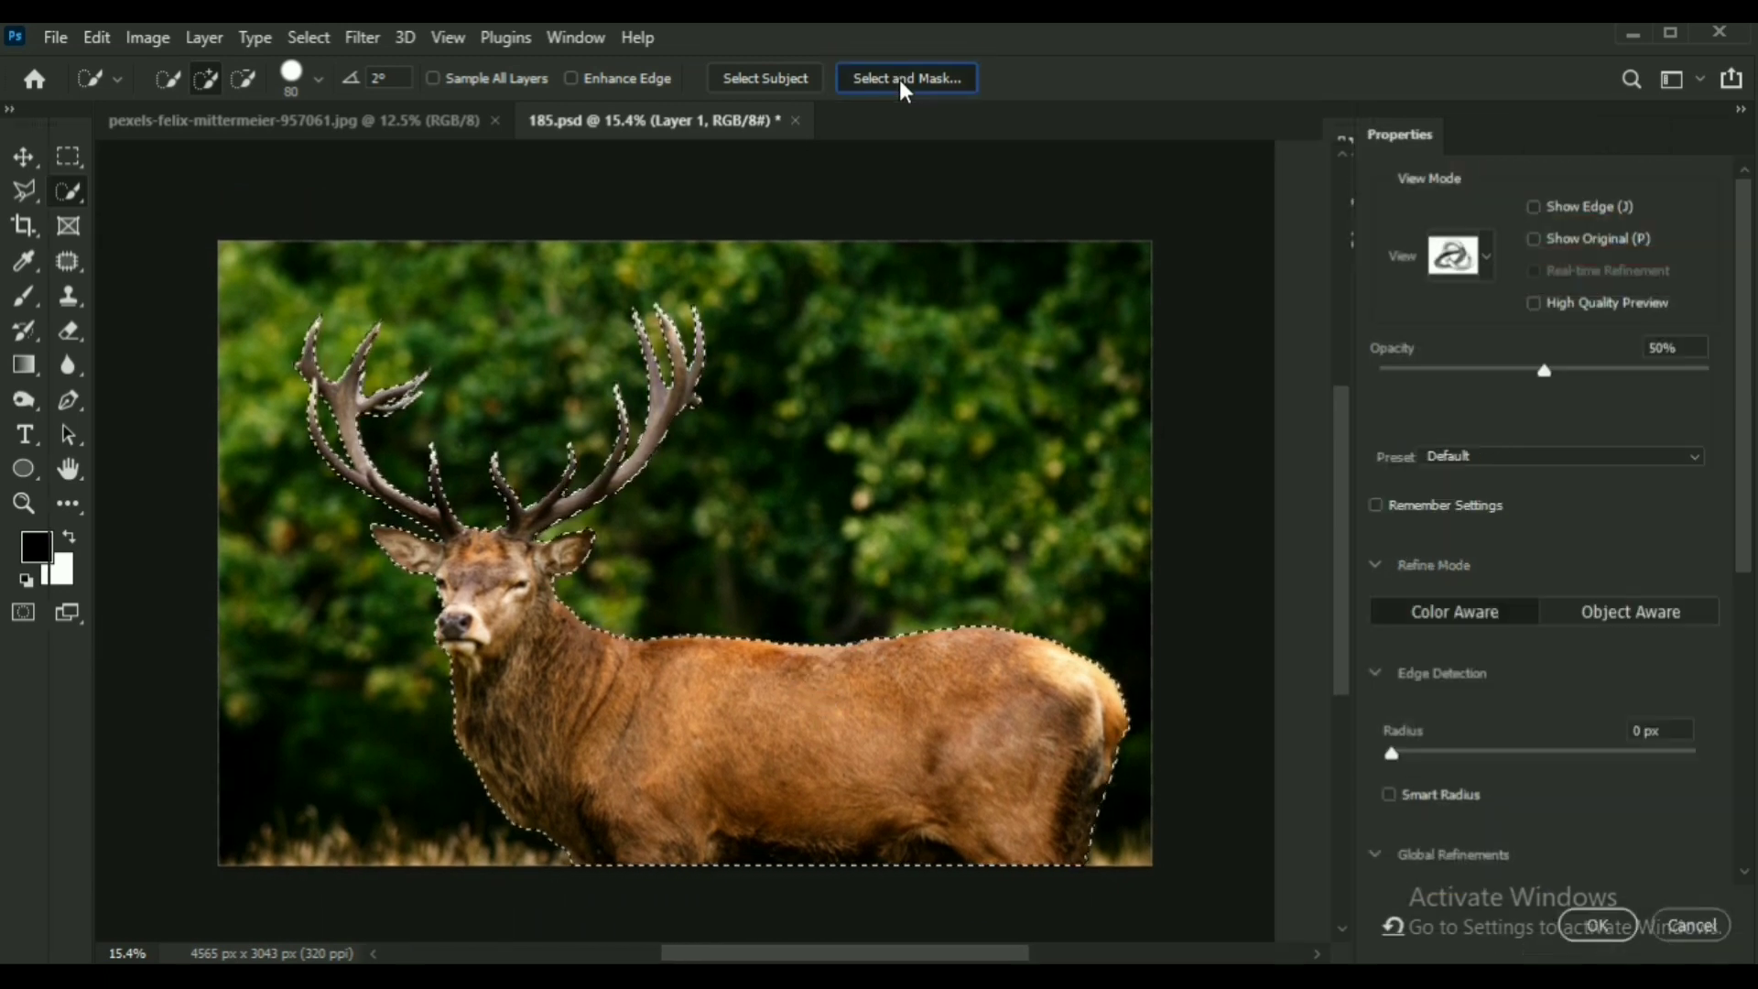
{"action": "left_click", "coordinate": [1485, 245]}
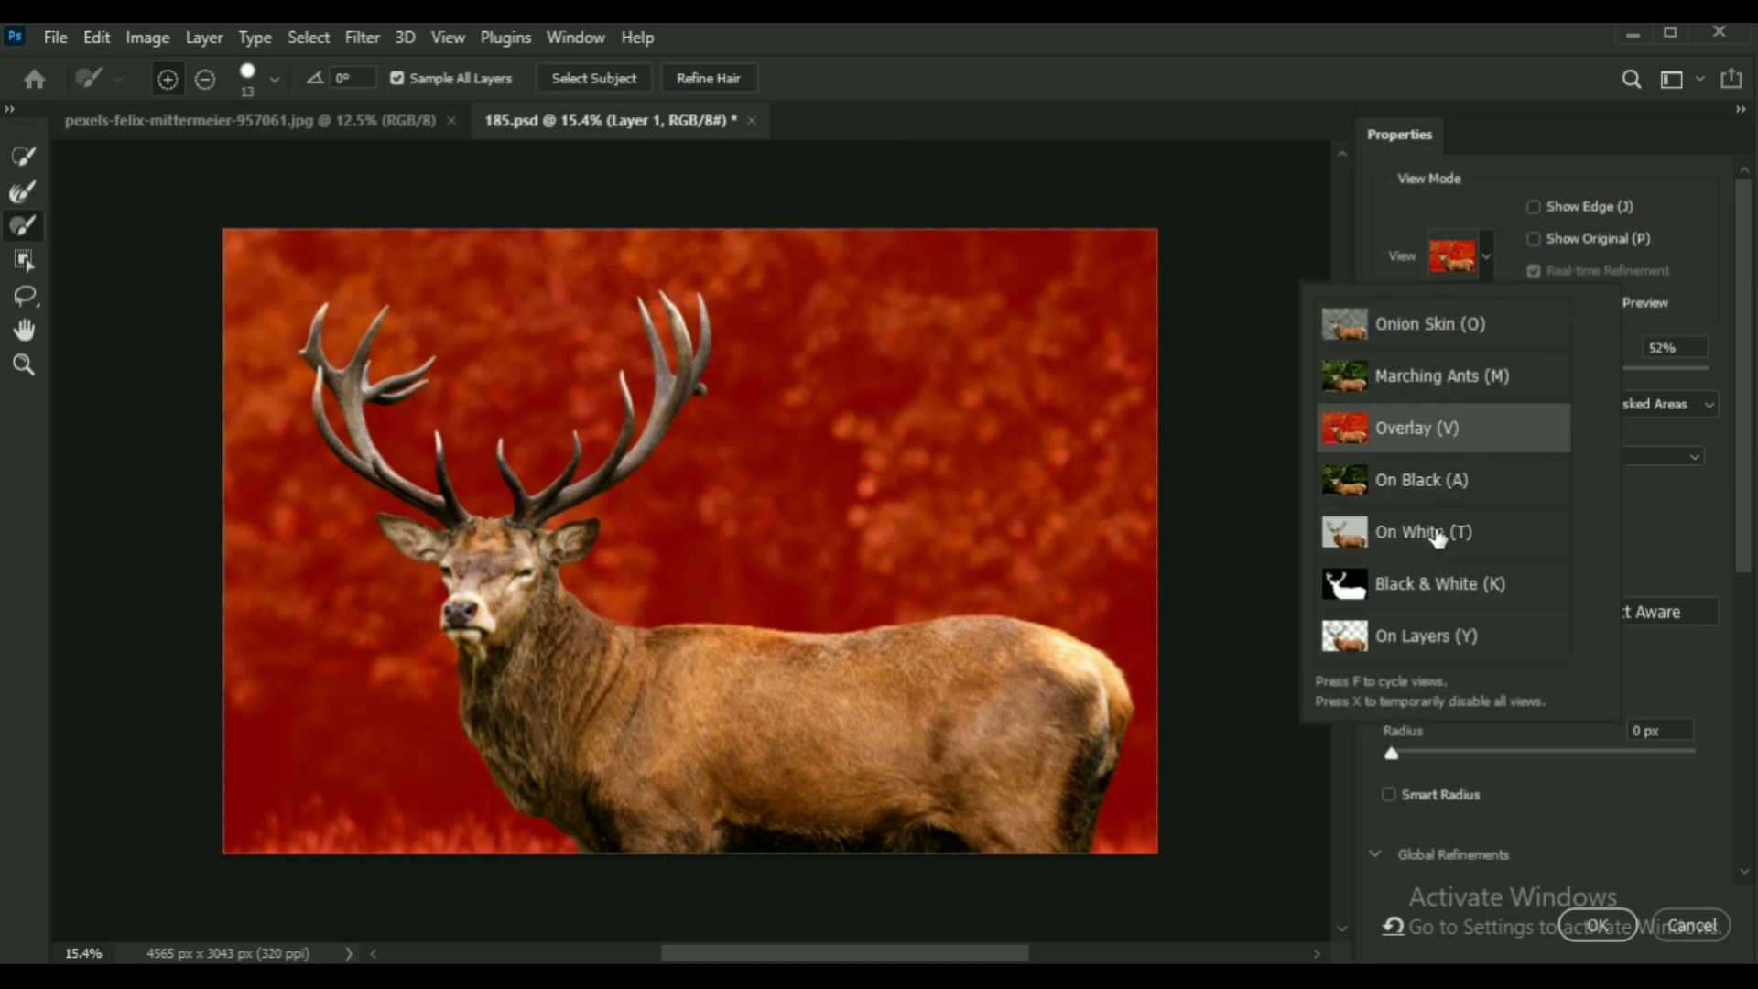
{"action": "left_click", "coordinate": [1478, 257]}
{"action": "left_click_drag", "start_coordinate": [1536, 372], "coordinate": [1590, 367]}
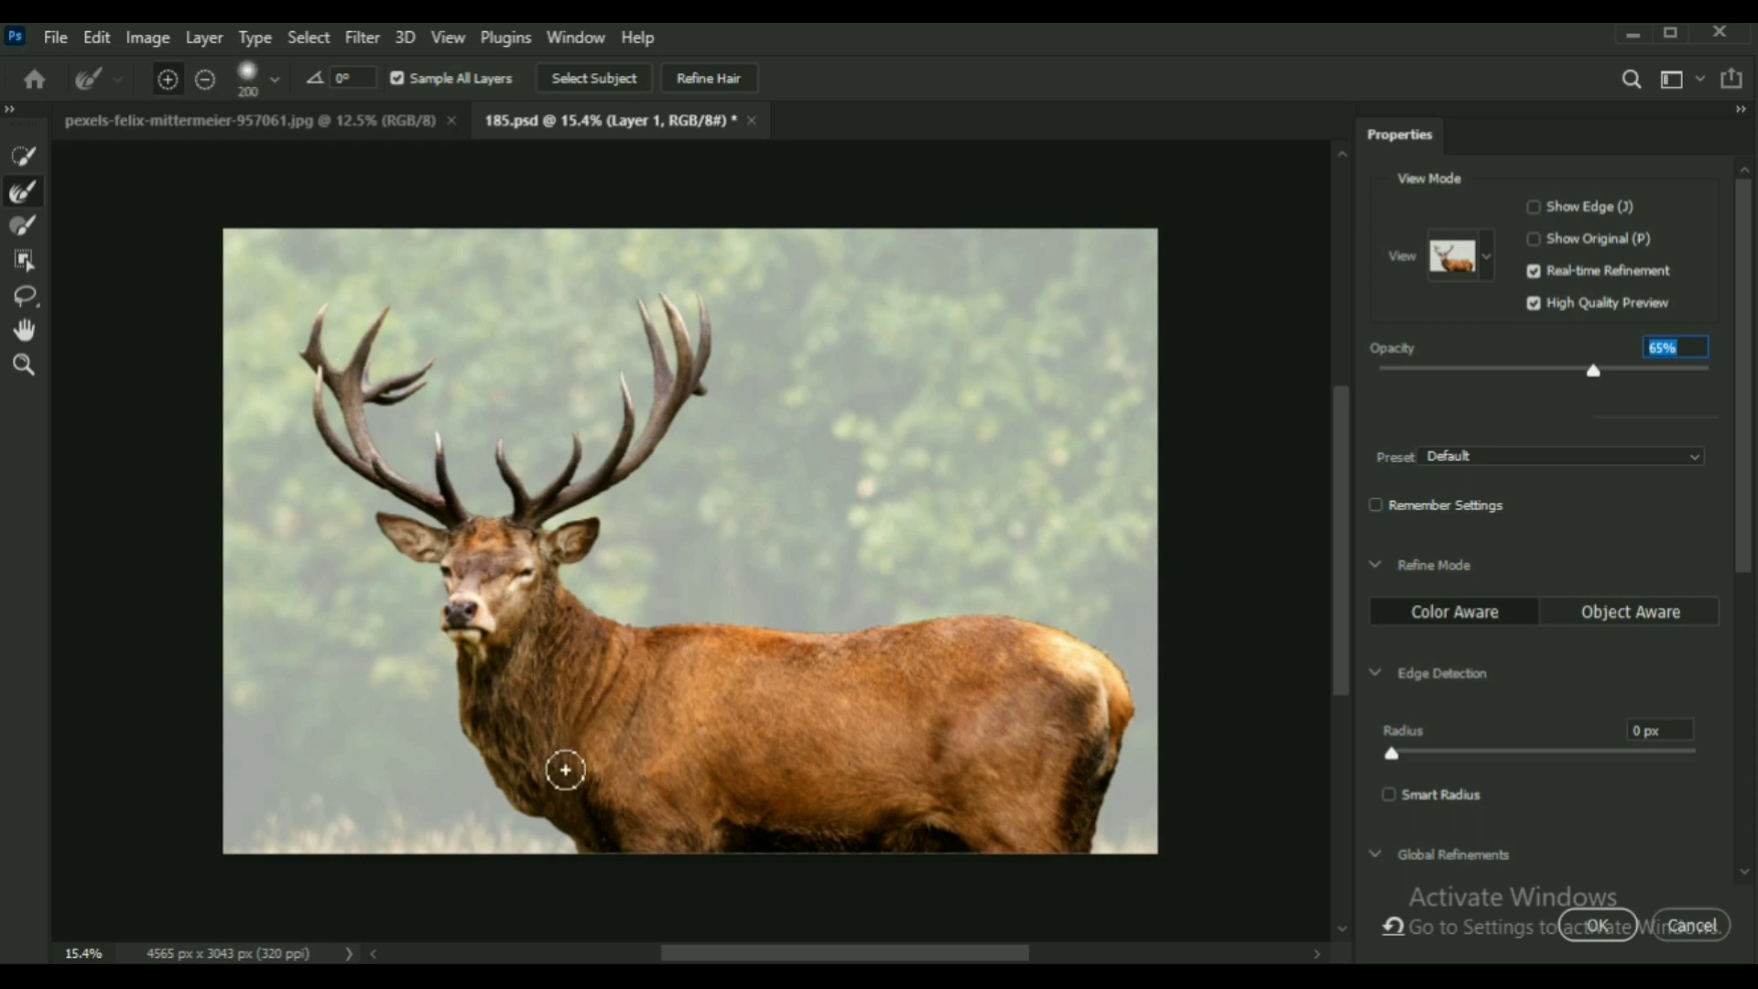
Set the Refine Edge Brush to size 20 and refine the fur edge where the chest meets the front leg.
{"action": "key", "text": "ctrl+space"}
{"action": "left_click", "coordinate": [519, 767], "text": "ctrl"}
{"action": "left_click", "coordinate": [523, 756], "text": "ctrl"}
{"action": "left_click", "coordinate": [525, 753], "text": "ctrl"}
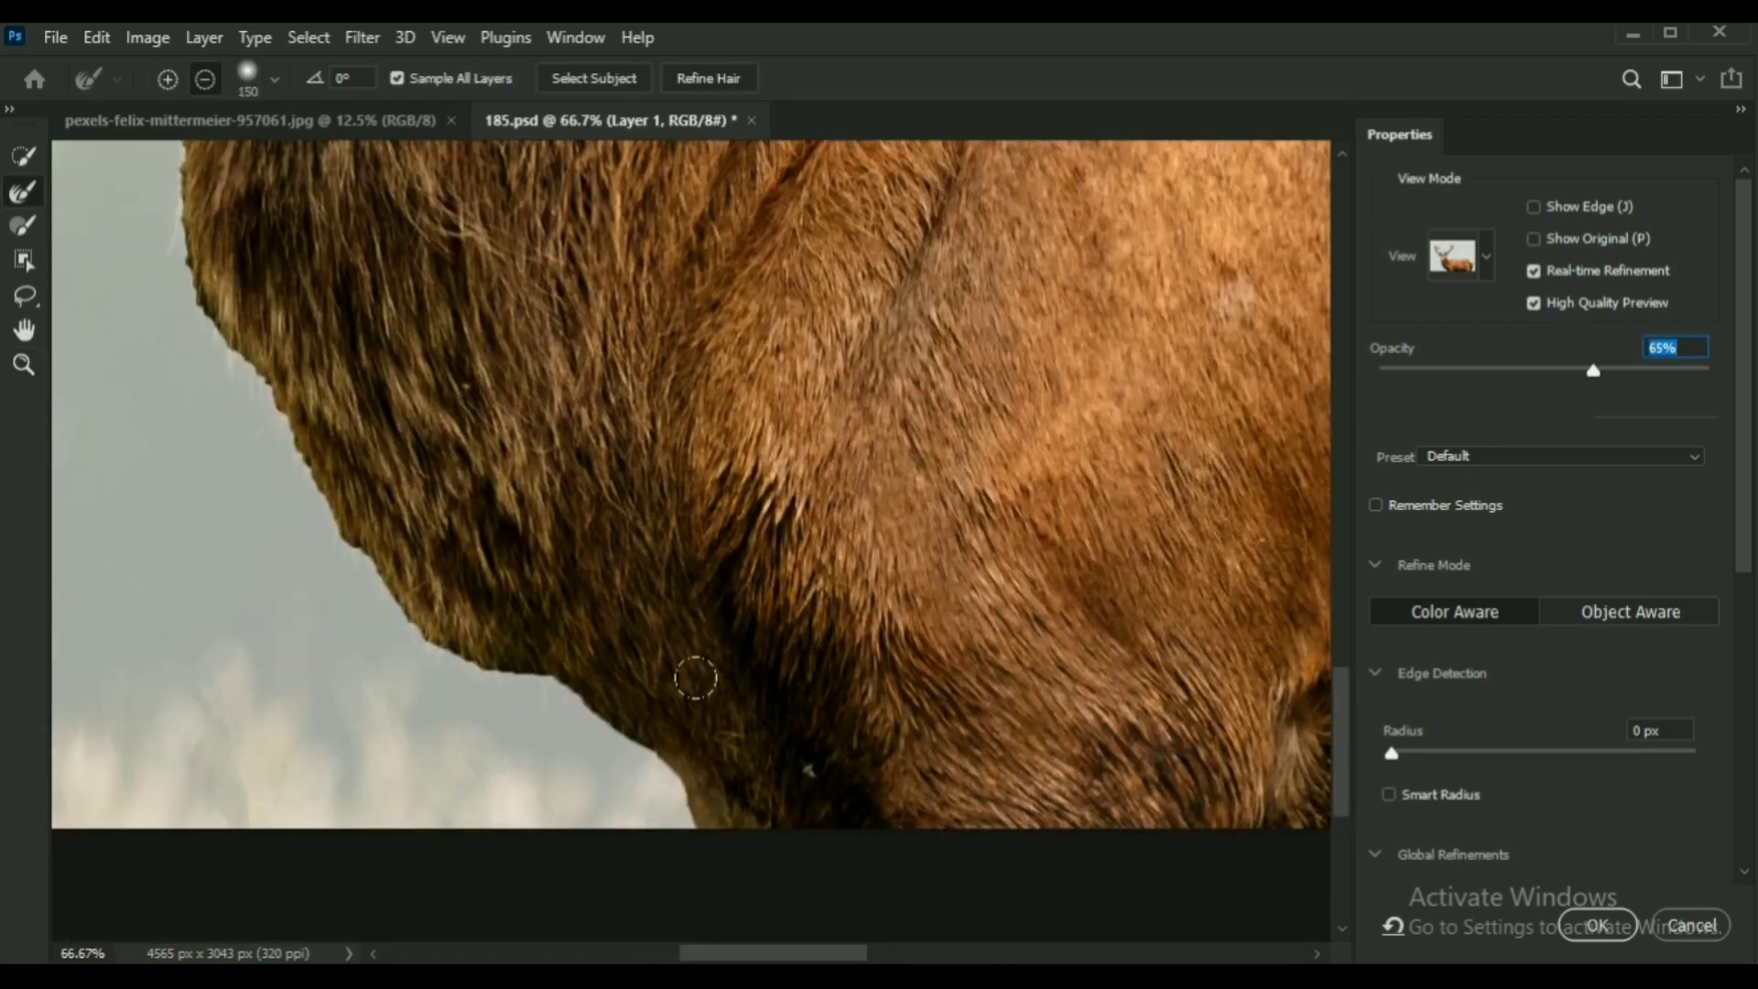
{"action": "left_click", "coordinate": [696, 682], "text": "ctrl"}
{"action": "left_click", "coordinate": [703, 729], "text": "ctrl"}
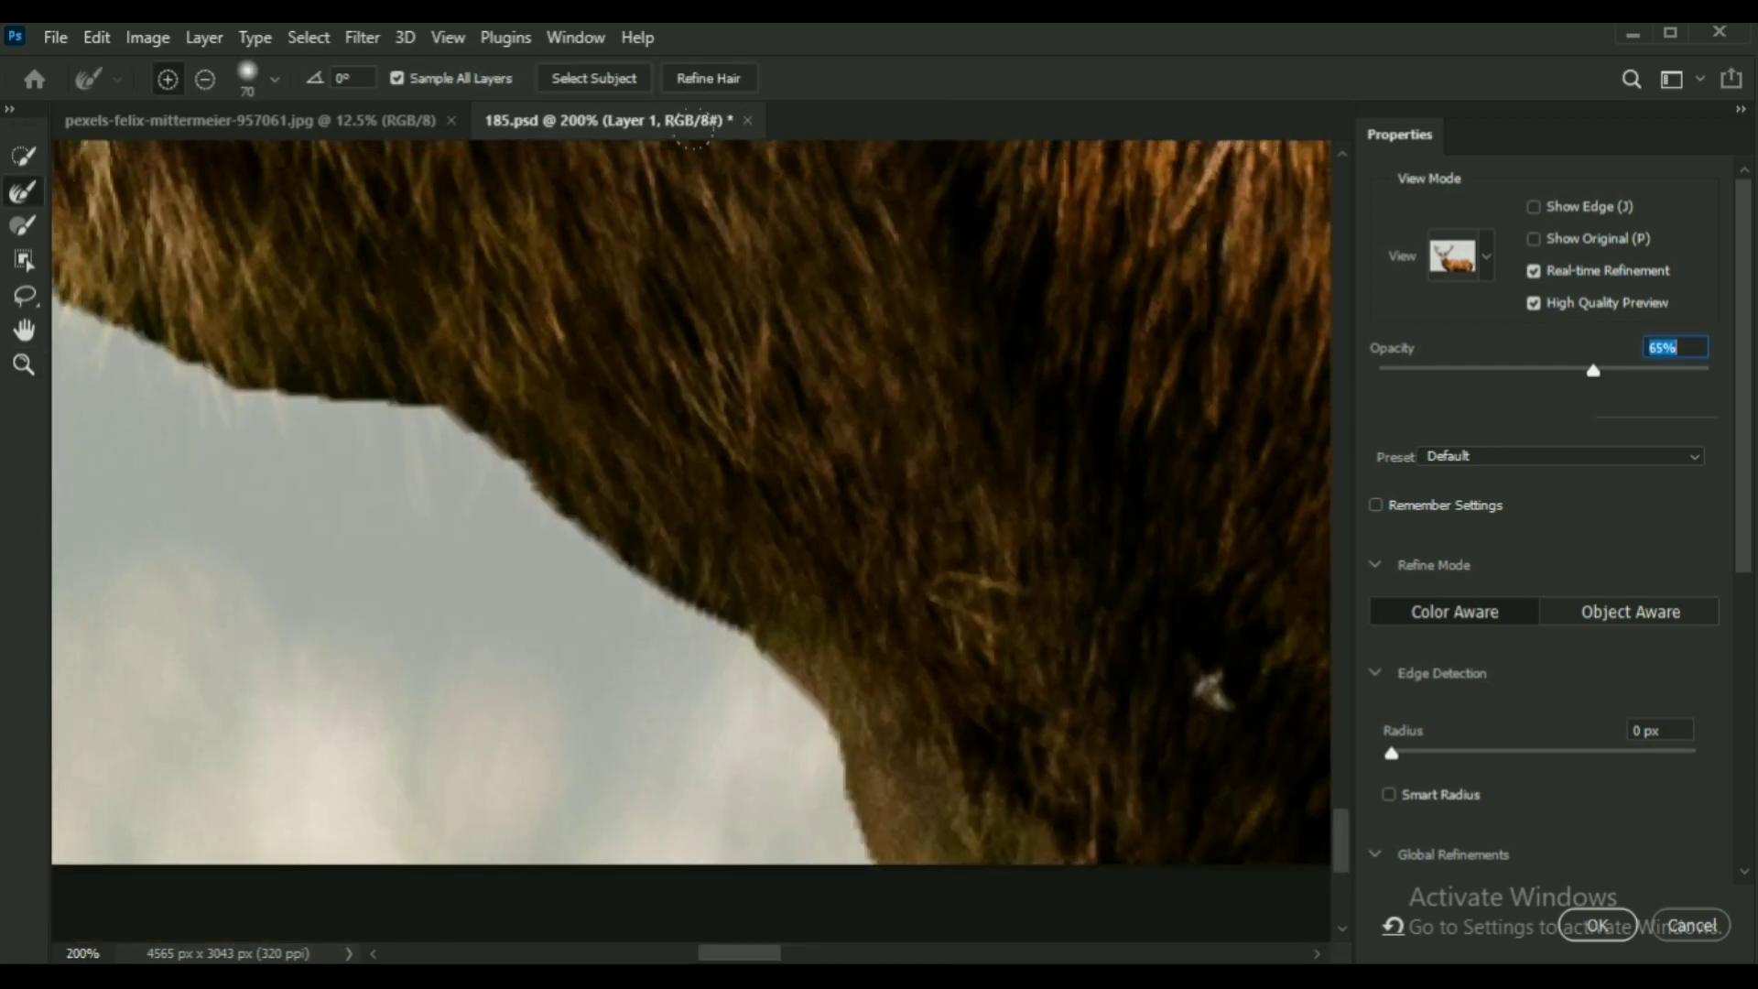
{"action": "left_click", "coordinate": [275, 78]}
{"action": "left_click_drag", "start_coordinate": [216, 156], "coordinate": [185, 151]}
{"action": "left_click_drag", "start_coordinate": [157, 277], "coordinate": [147, 277]}
{"action": "left_click", "coordinate": [764, 603]}
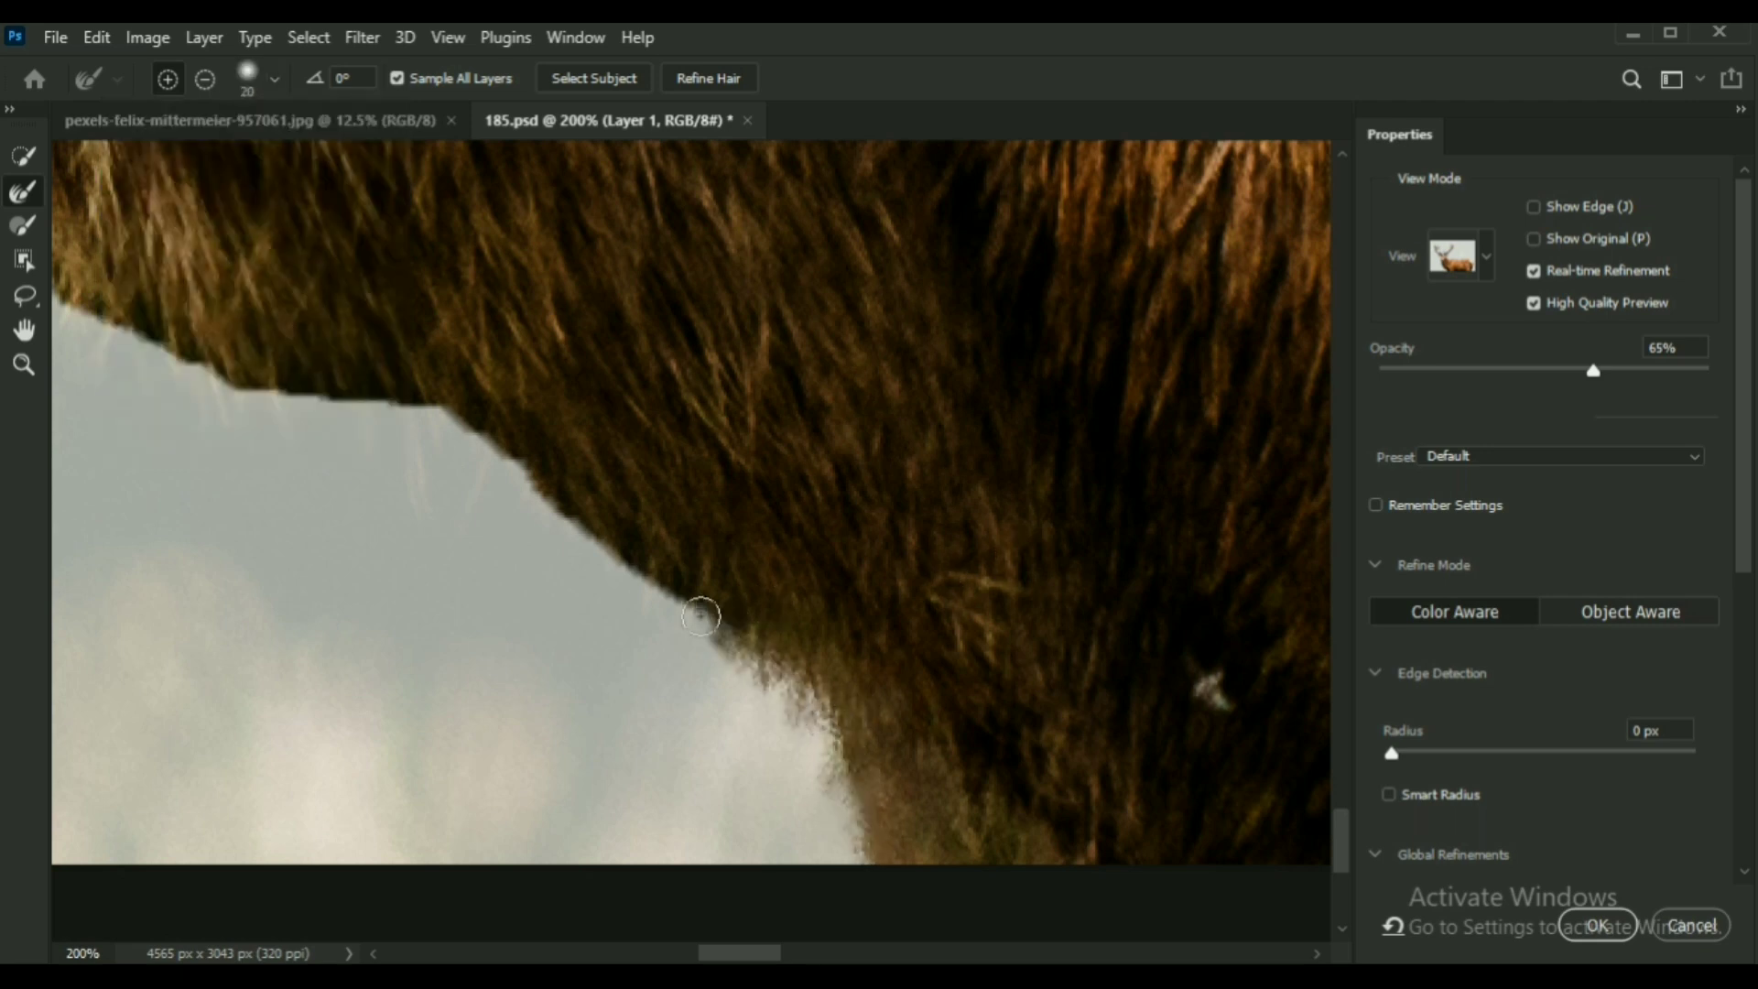
Refine the fur edge along the underside of the deer's chest with the Refine Edge Brush.
{"action": "scroll", "coordinate": [719, 586], "scroll_direction": "up", "scroll_amount": 3}
{"action": "mouse_move", "coordinate": [654, 547]}
{"action": "left_mouse_down"}
{"action": "mouse_move", "coordinate": [169, 255]}
{"action": "mouse_move", "coordinate": [73, 247]}
{"action": "left_mouse_up"}
{"action": "scroll", "coordinate": [641, 476], "scroll_direction": "down", "scroll_amount": 1}
{"action": "mouse_move", "coordinate": [857, 569]}
{"action": "left_mouse_down"}
{"action": "mouse_move", "coordinate": [951, 707]}
{"action": "mouse_move", "coordinate": [1020, 717]}
{"action": "left_mouse_up"}
{"action": "scroll", "coordinate": [915, 660], "scroll_direction": "up", "scroll_amount": 7}
{"action": "scroll", "coordinate": [711, 580], "scroll_direction": "left", "scroll_amount": 7}
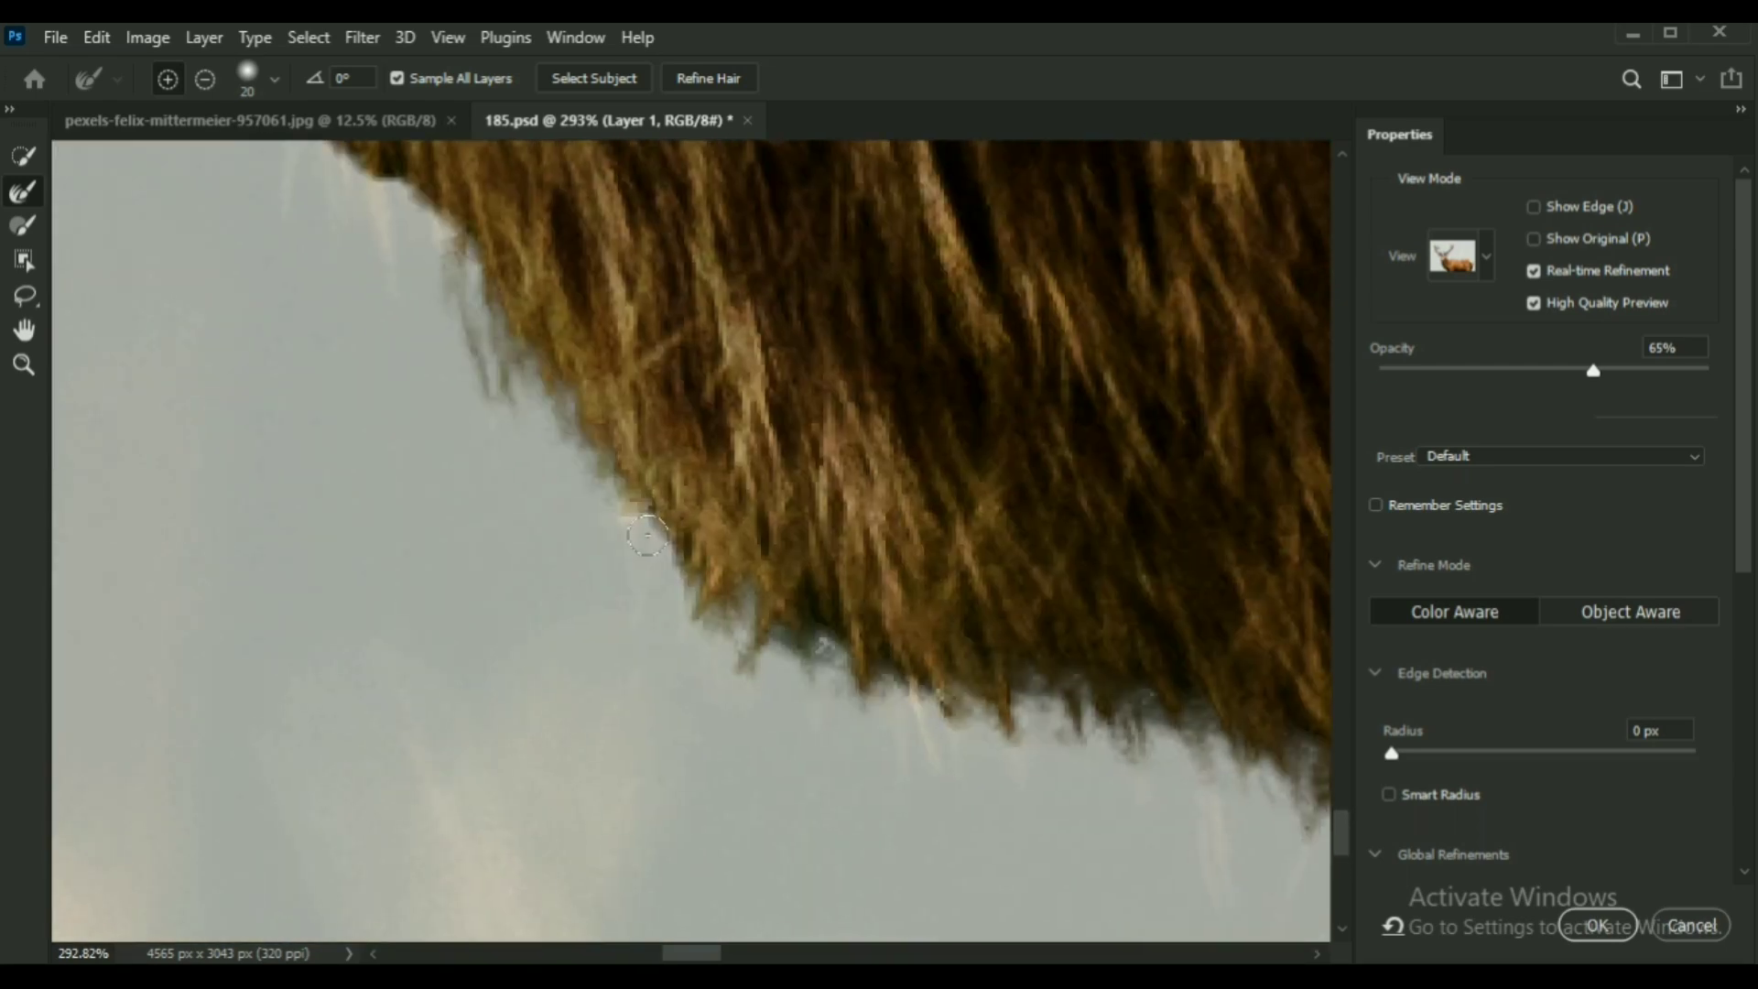
Refine the fur edge up the curved front of the deer's chest.
{"action": "scroll", "coordinate": [711, 581], "scroll_direction": "up", "scroll_amount": 5}
{"action": "scroll", "coordinate": [477, 553], "scroll_direction": "left", "scroll_amount": 3}
{"action": "scroll", "coordinate": [476, 553], "scroll_direction": "down", "scroll_amount": 1}
{"action": "scroll", "coordinate": [476, 553], "scroll_direction": "up", "scroll_amount": 3}
{"action": "mouse_move", "coordinate": [247, 266]}
{"action": "left_mouse_down"}
{"action": "mouse_move", "coordinate": [311, 394]}
{"action": "mouse_move", "coordinate": [476, 595]}
{"action": "left_mouse_up"}
{"action": "scroll", "coordinate": [476, 595], "scroll_direction": "up", "scroll_amount": 6}
{"action": "scroll", "coordinate": [476, 595], "scroll_direction": "left", "scroll_amount": 4}
{"action": "mouse_move", "coordinate": [645, 302]}
{"action": "left_mouse_down"}
{"action": "mouse_move", "coordinate": [679, 541]}
{"action": "mouse_move", "coordinate": [829, 824]}
{"action": "left_mouse_up"}
{"action": "scroll", "coordinate": [726, 434], "scroll_direction": "up", "scroll_amount": 7}
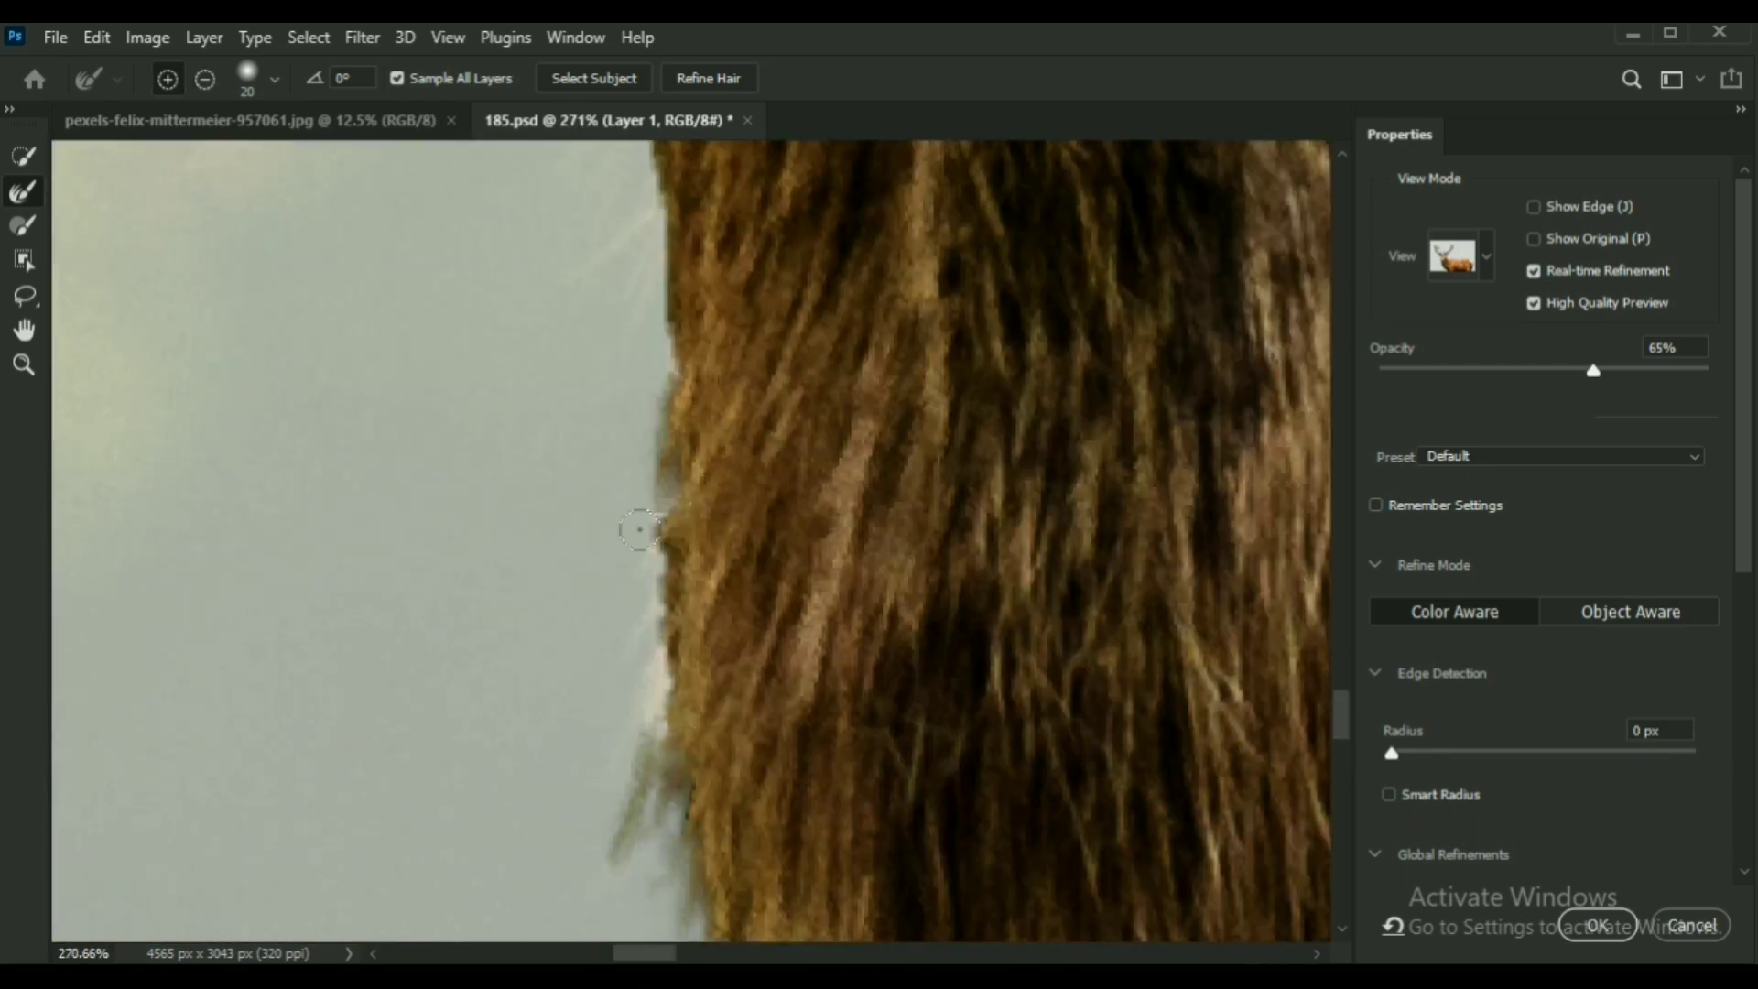
Refine the fur edge along the front of the neck up to the chin.
{"action": "left_click_drag", "start_coordinate": [640, 526], "coordinate": [654, 733]}
{"action": "scroll", "coordinate": [632, 384], "scroll_direction": "up", "scroll_amount": 1}
{"action": "mouse_move", "coordinate": [623, 345]}
{"action": "left_mouse_down"}
{"action": "mouse_move", "coordinate": [655, 445]}
{"action": "mouse_move", "coordinate": [628, 510]}
{"action": "left_mouse_up"}
{"action": "scroll", "coordinate": [613, 384], "scroll_direction": "up", "scroll_amount": 5}
{"action": "left_click_drag", "start_coordinate": [586, 257], "coordinate": [588, 486]}
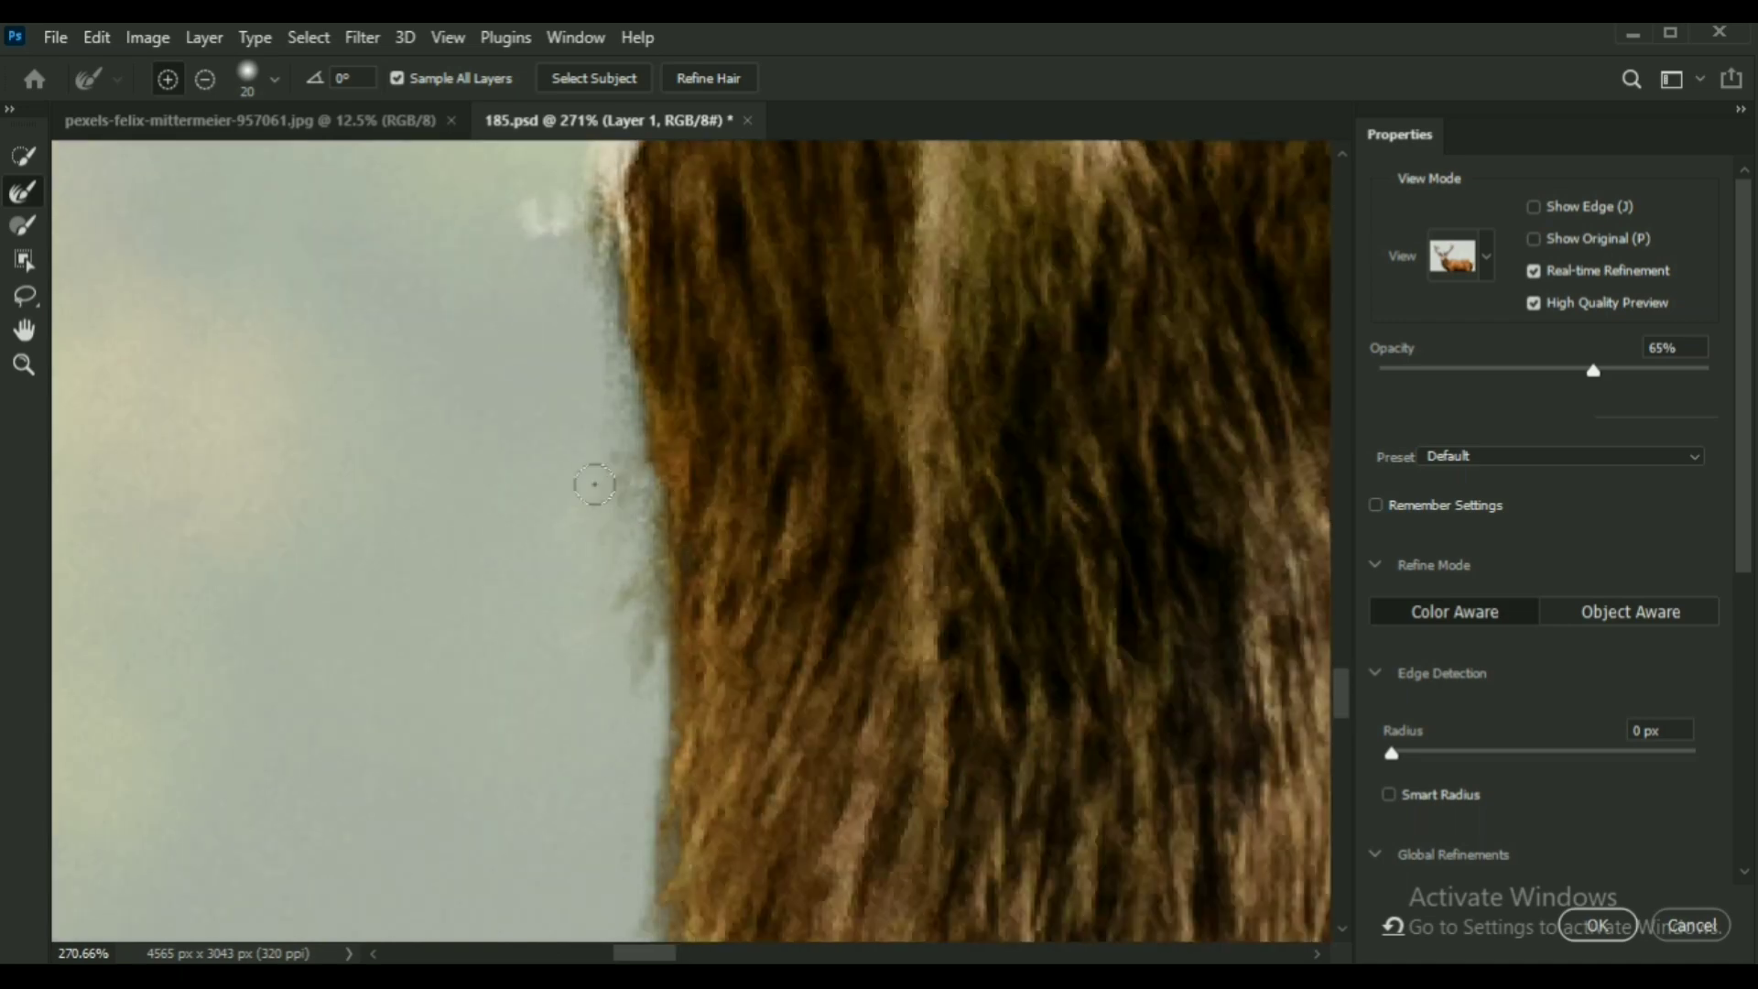
{"action": "scroll", "coordinate": [589, 486], "scroll_direction": "up", "scroll_amount": 5}
{"action": "key", "text": "b"}
{"action": "key", "text": "r"}
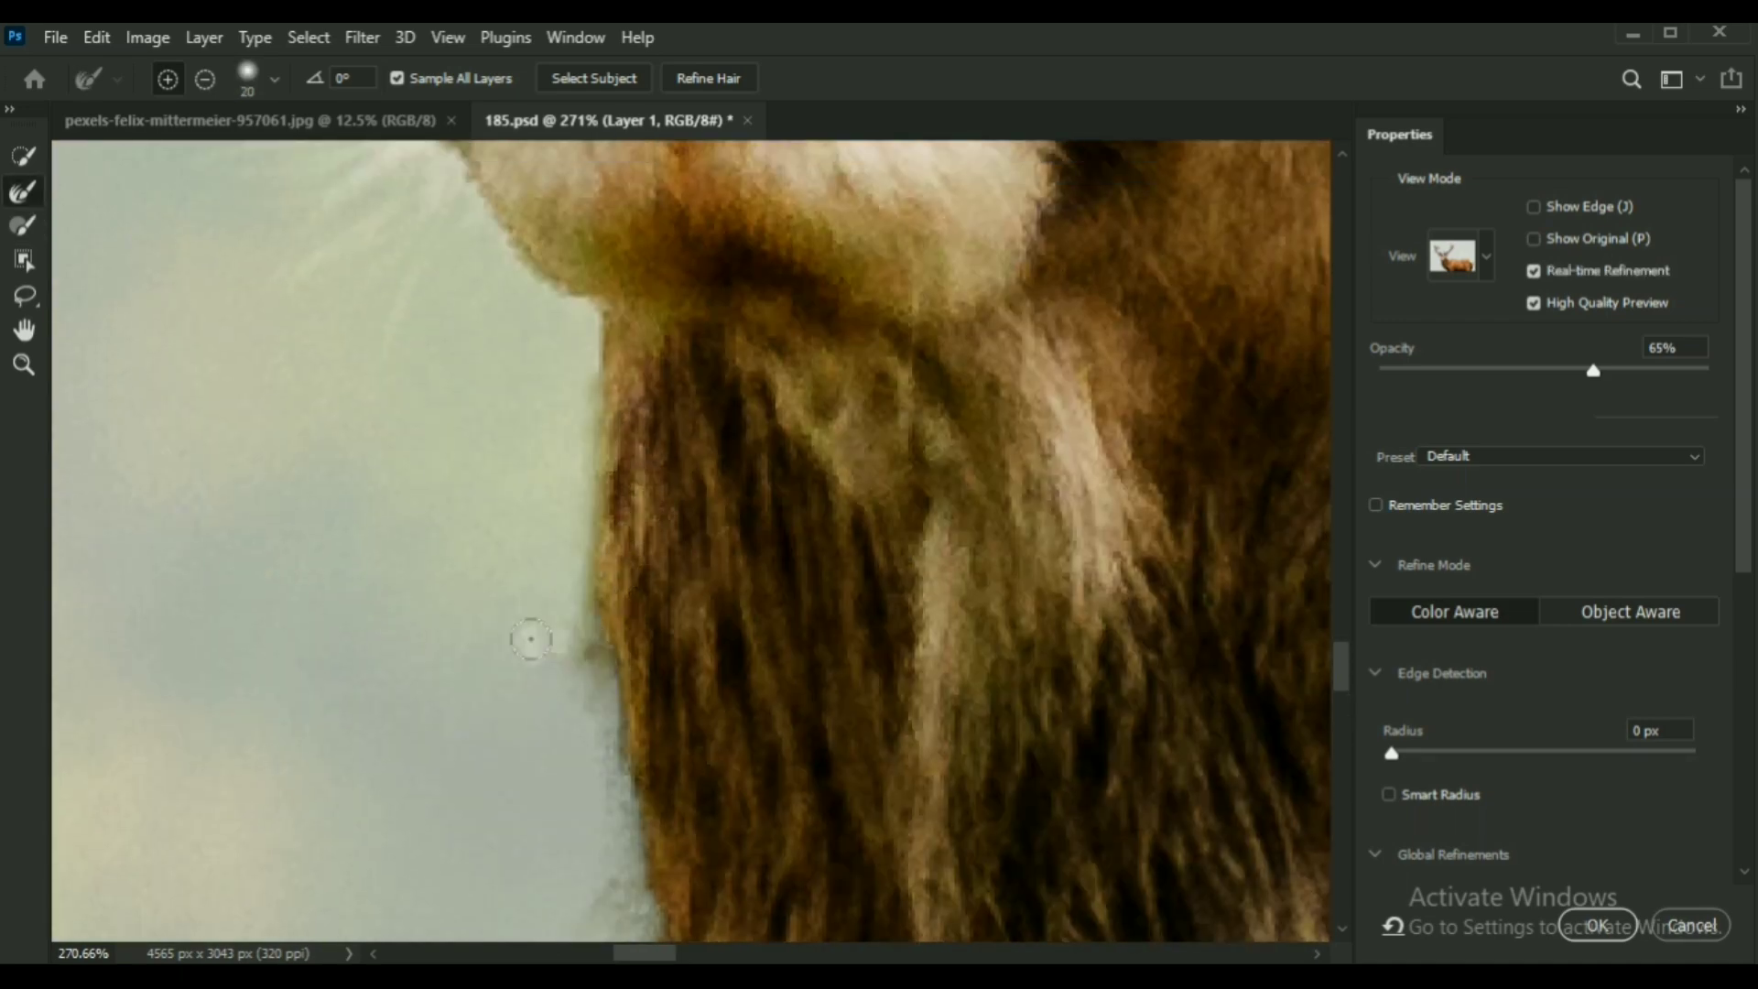
Refine the selection edge around the chin, muzzle and left side of the deer's face.
{"action": "scroll", "coordinate": [565, 580], "scroll_direction": "up", "scroll_amount": 5}
{"action": "scroll", "coordinate": [315, 378], "scroll_direction": "up", "scroll_amount": 3}
{"action": "scroll", "coordinate": [315, 378], "scroll_direction": "down", "scroll_amount": 3}
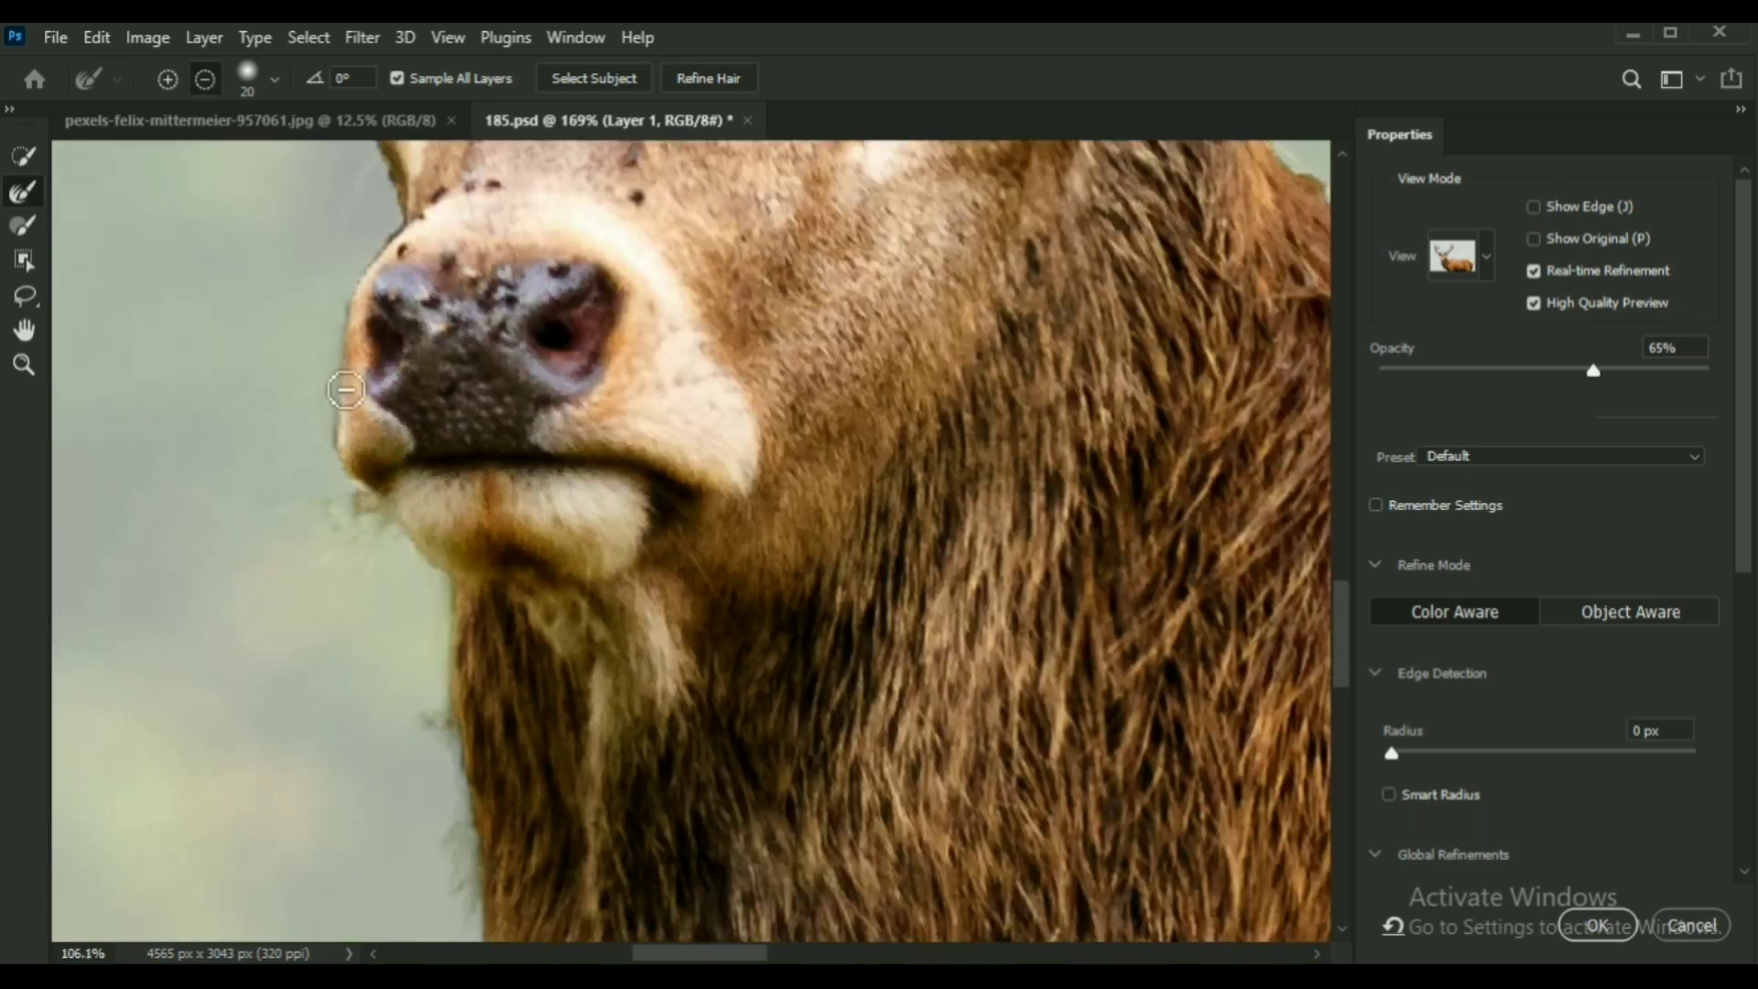
{"action": "scroll", "coordinate": [315, 378], "scroll_direction": "up", "scroll_amount": 2}
{"action": "scroll", "coordinate": [311, 376], "scroll_direction": "up", "scroll_amount": 1}
{"action": "scroll", "coordinate": [312, 377], "scroll_direction": "up", "scroll_amount": 3}
{"action": "scroll", "coordinate": [311, 376], "scroll_direction": "left", "scroll_amount": 5}
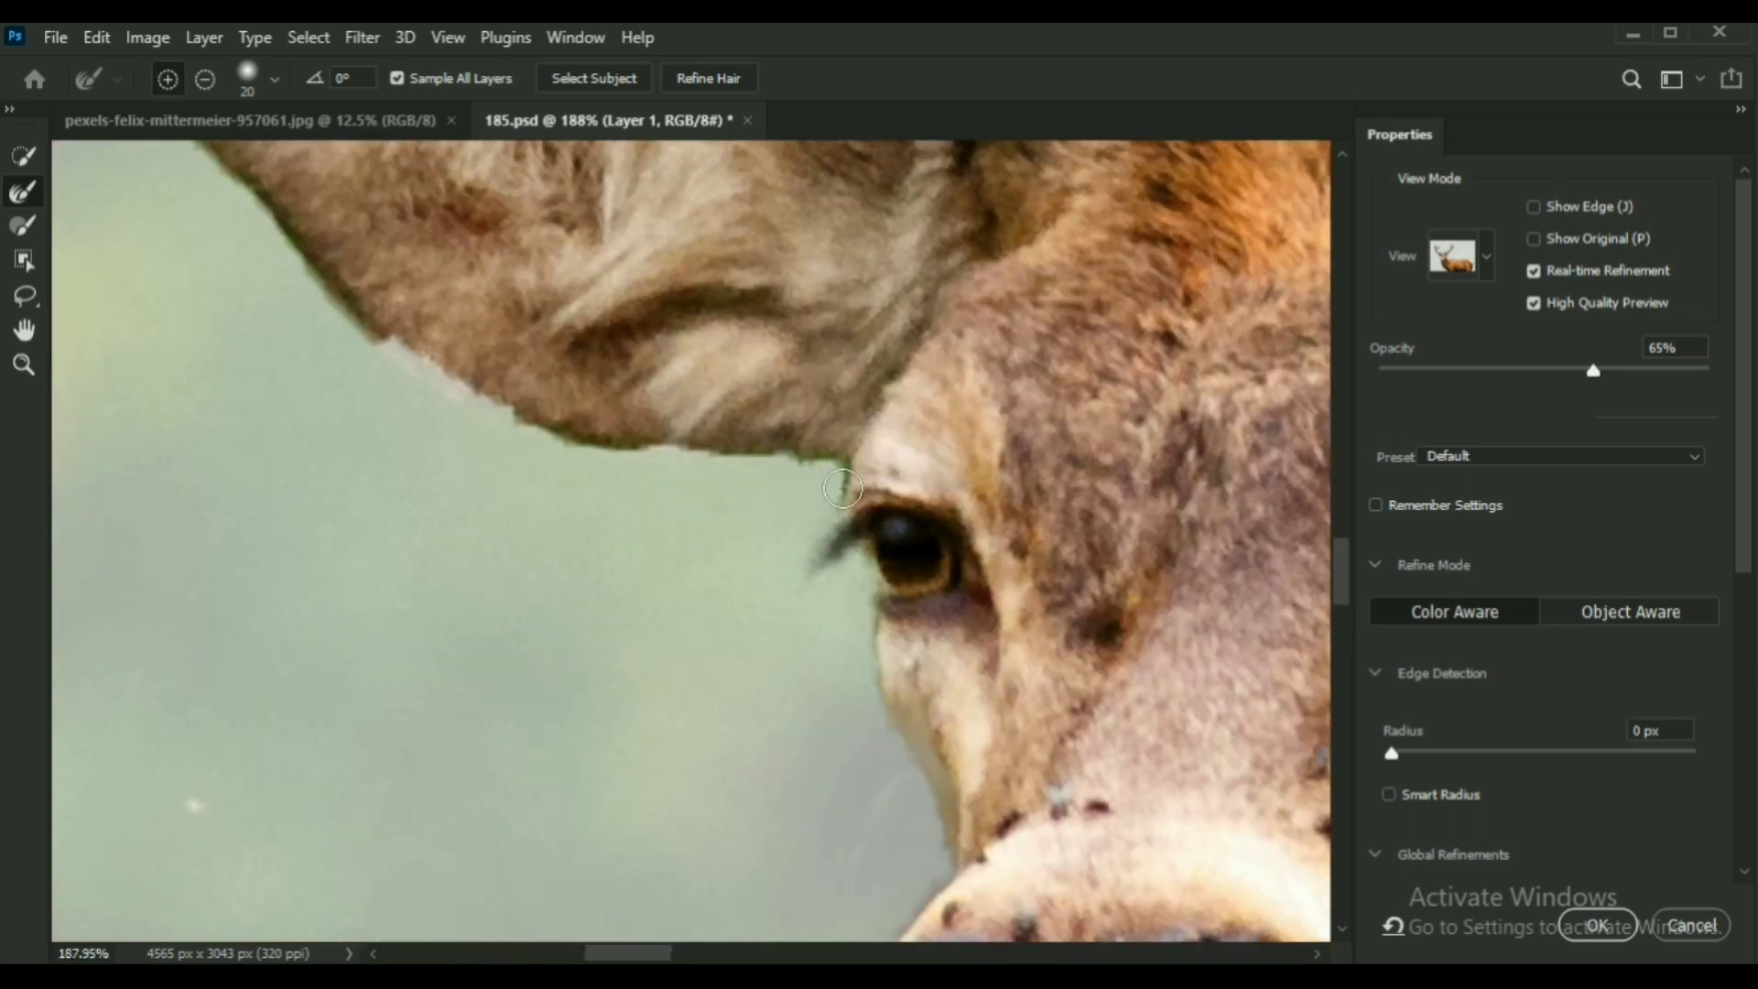
Refine the left ear's lower edge, then its upper edge with a smaller Refine Edge Brush.
{"action": "left_click_drag", "start_coordinate": [550, 431], "coordinate": [206, 151]}
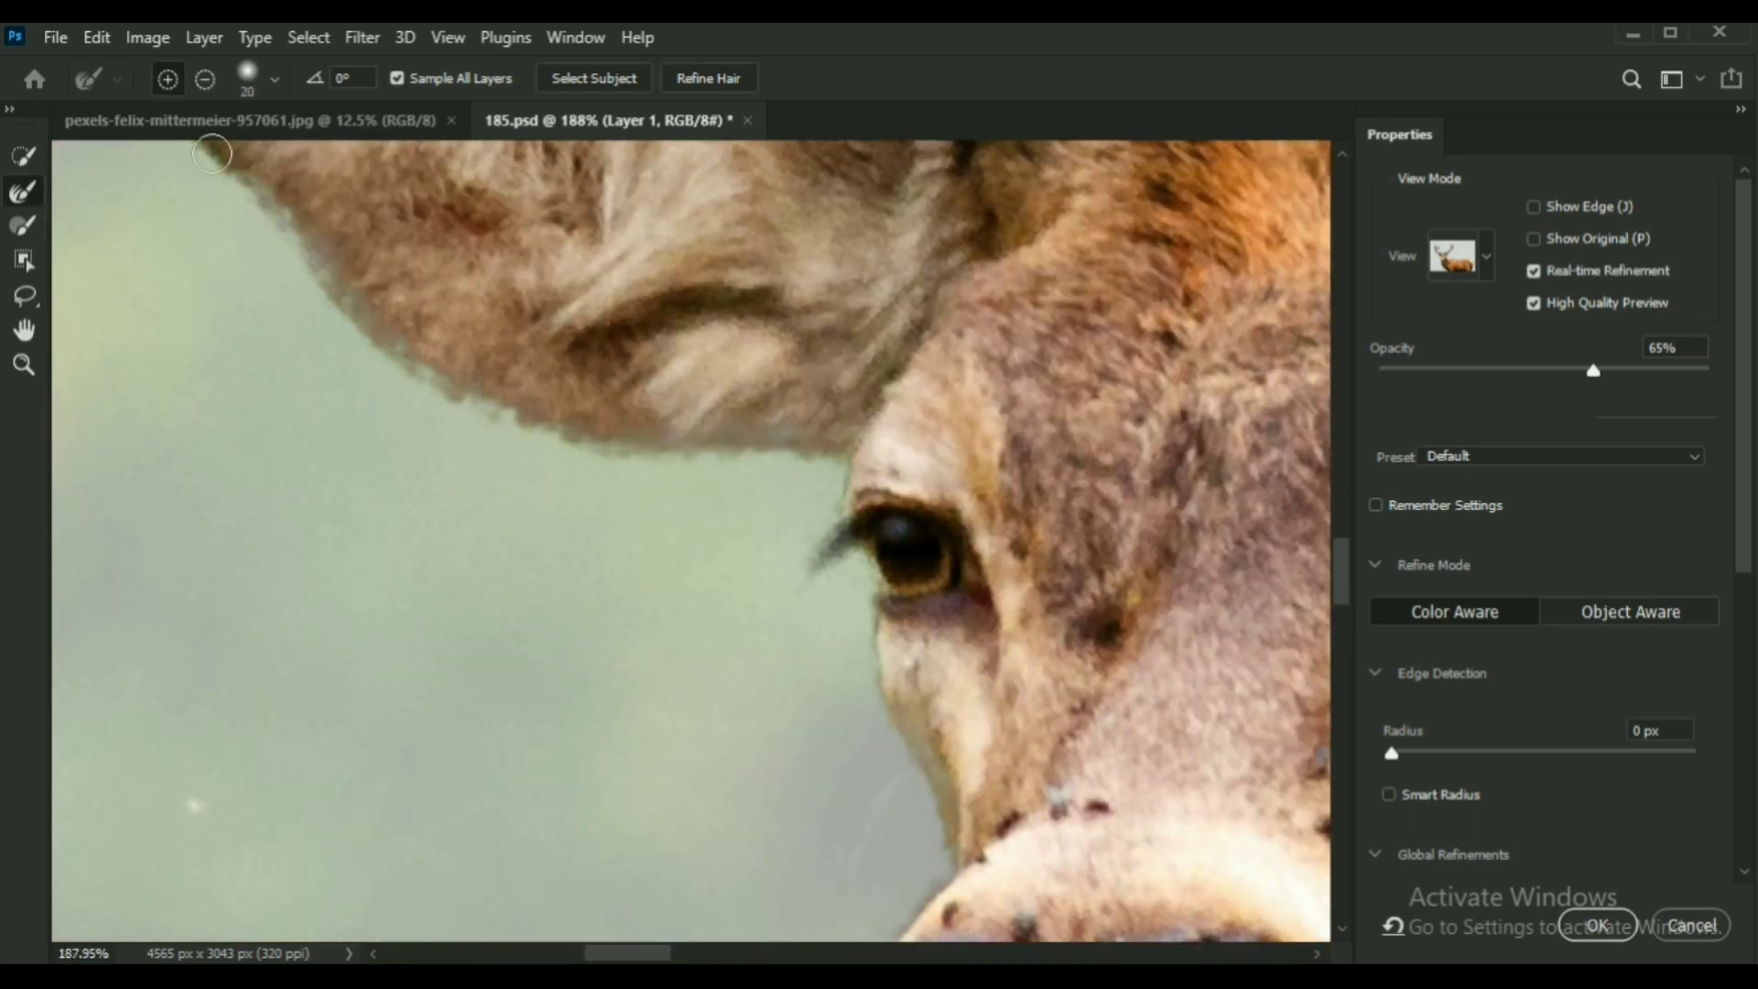
{"action": "scroll", "coordinate": [577, 366], "scroll_direction": "up", "scroll_amount": 3}
{"action": "key", "text": "bracketleft"}
{"action": "key", "text": "bracketleft"}
{"action": "left_click_drag", "start_coordinate": [745, 635], "coordinate": [559, 348]}
{"action": "scroll", "coordinate": [568, 366], "scroll_direction": "up", "scroll_amount": 1}
{"action": "mouse_move", "coordinate": [576, 416]}
{"action": "left_mouse_down"}
{"action": "mouse_move", "coordinate": [1175, 303]}
{"action": "mouse_move", "coordinate": [479, 414]}
{"action": "left_mouse_up"}
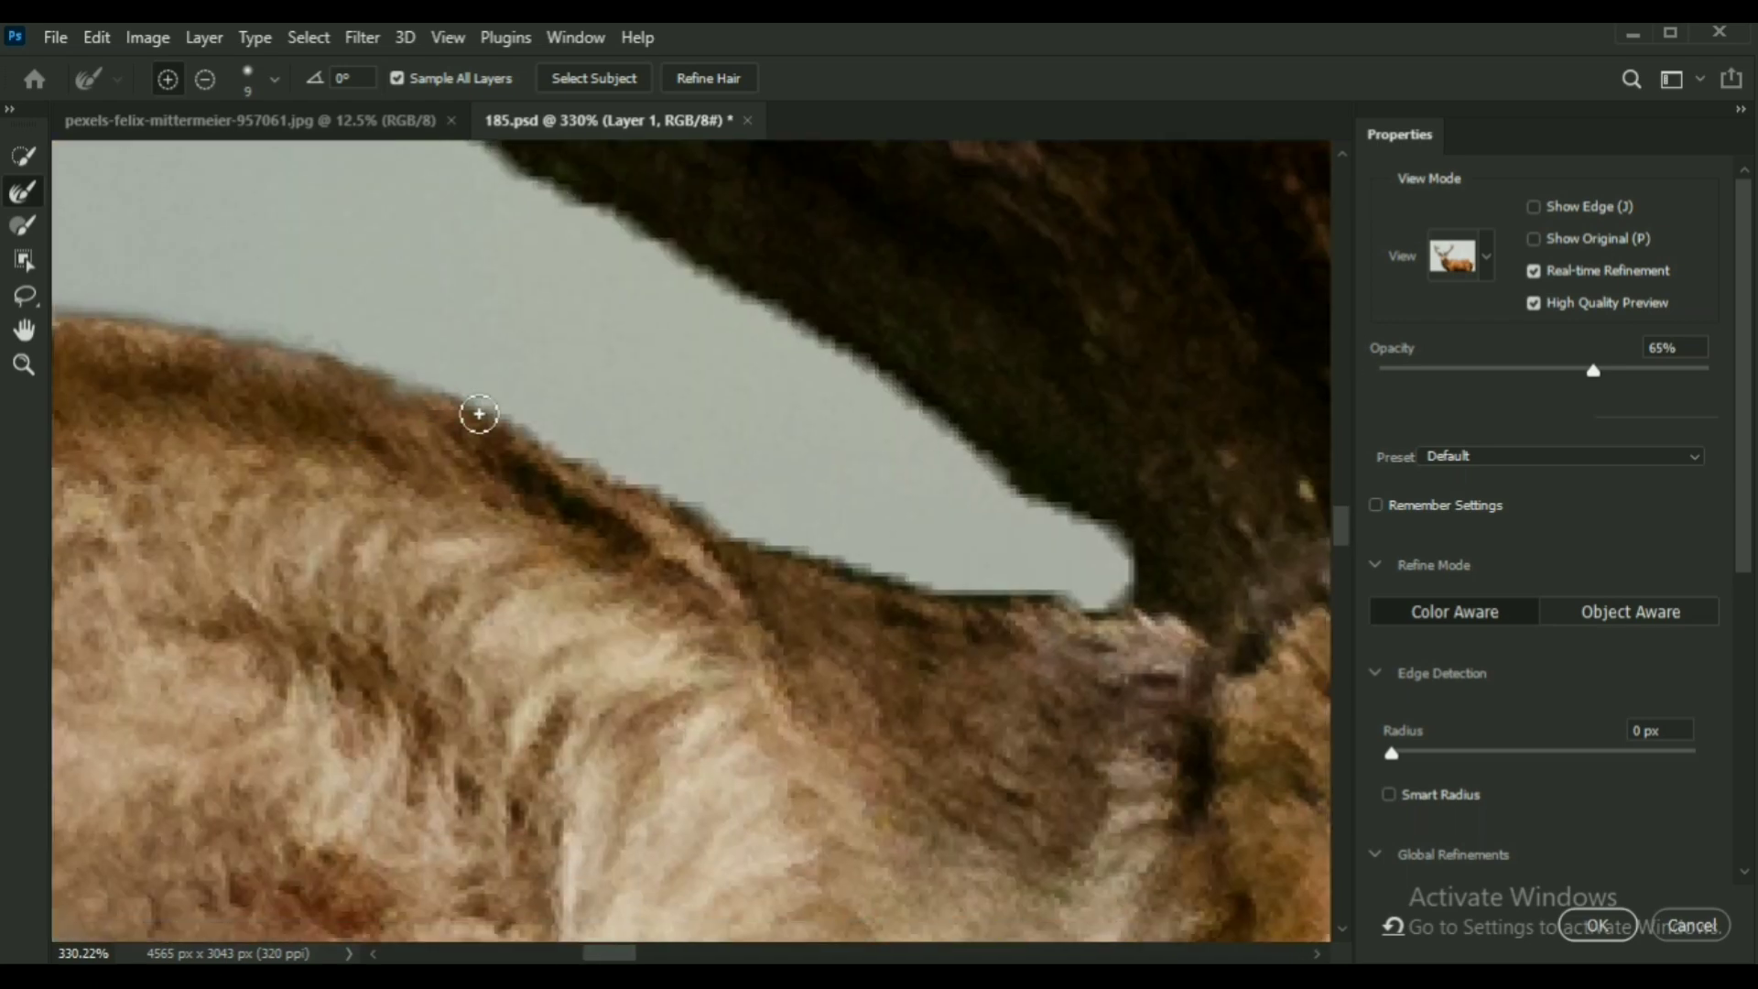
Refine the underside of the left antler from its base above the ear.
{"action": "mouse_move", "coordinate": [1122, 610]}
{"action": "left_mouse_down"}
{"action": "mouse_move", "coordinate": [1132, 566]}
{"action": "mouse_move", "coordinate": [849, 352]}
{"action": "mouse_move", "coordinate": [489, 151]}
{"action": "left_mouse_up"}
{"action": "scroll", "coordinate": [769, 411], "scroll_direction": "down", "scroll_amount": 5}
{"action": "left_click_drag", "start_coordinate": [769, 412], "coordinate": [1143, 790]}
Smooth the underside of the left antler's main beam with the size 13 Brush tool and the Refine Edge Brush.
{"action": "key", "text": "b"}
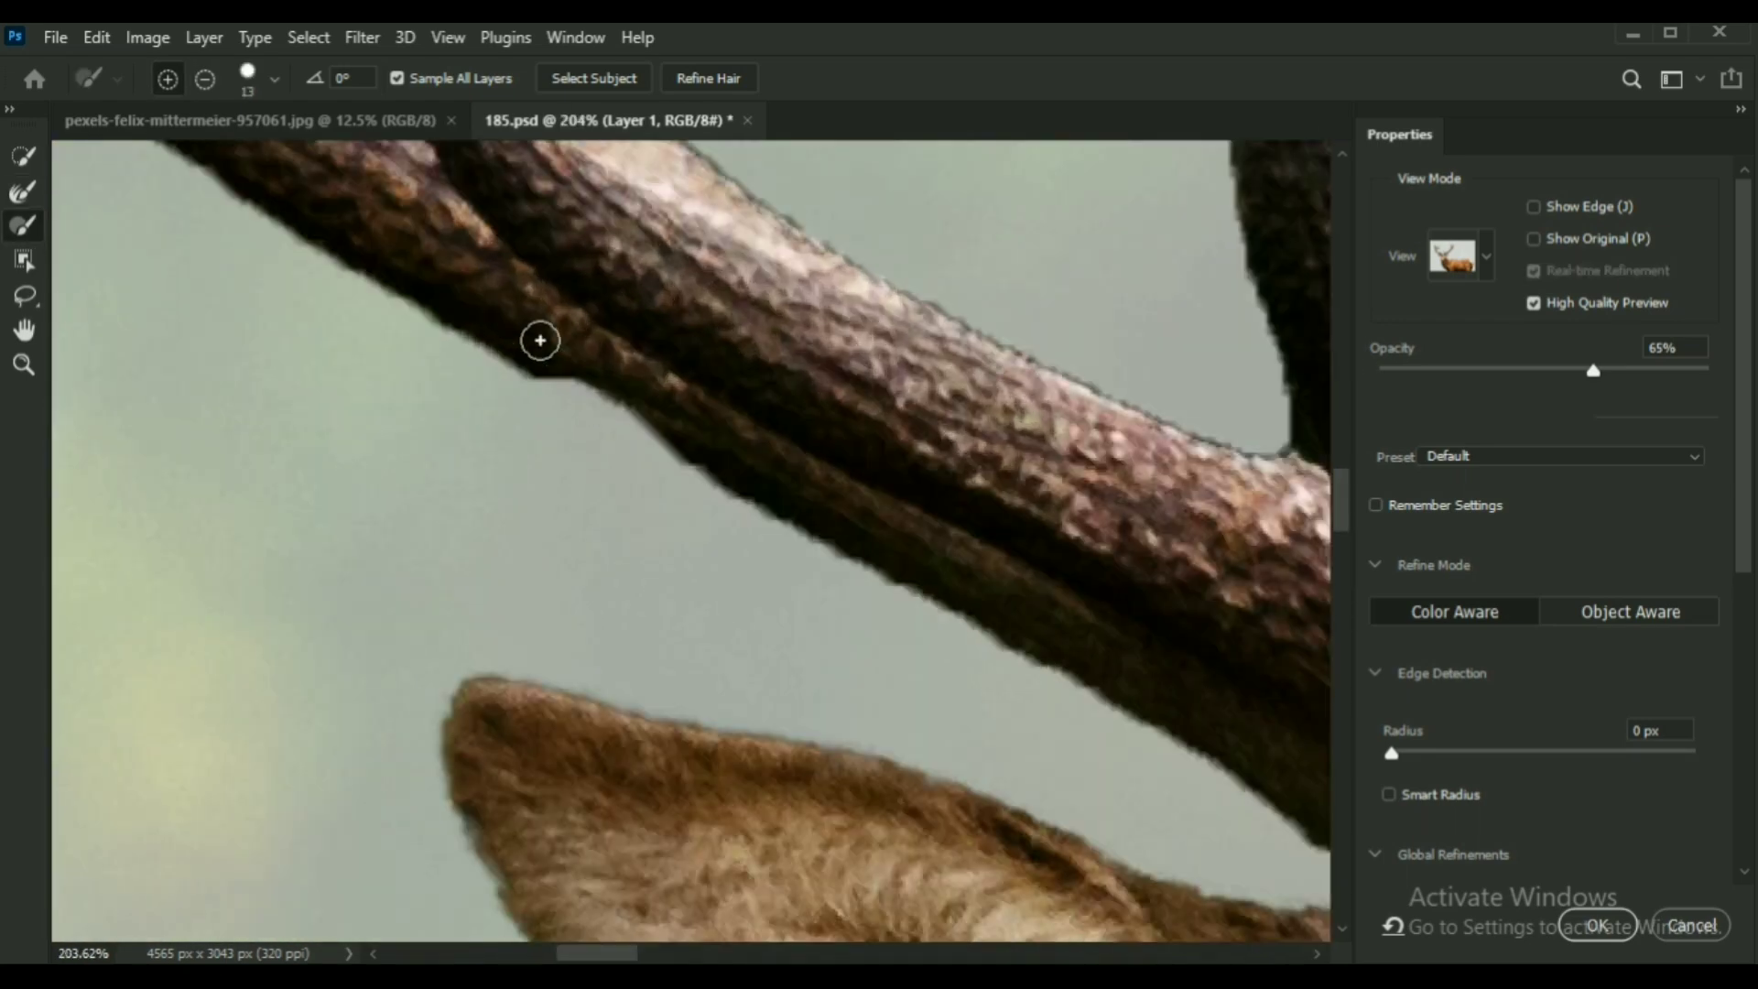
{"action": "scroll", "coordinate": [653, 531], "scroll_direction": "up", "scroll_amount": 5}
{"action": "mouse_move", "coordinate": [653, 472]}
{"action": "left_mouse_down"}
{"action": "mouse_move", "coordinate": [732, 490]}
{"action": "mouse_move", "coordinate": [858, 714]}
{"action": "left_mouse_up"}
{"action": "scroll", "coordinate": [714, 476], "scroll_direction": "down", "scroll_amount": 6}
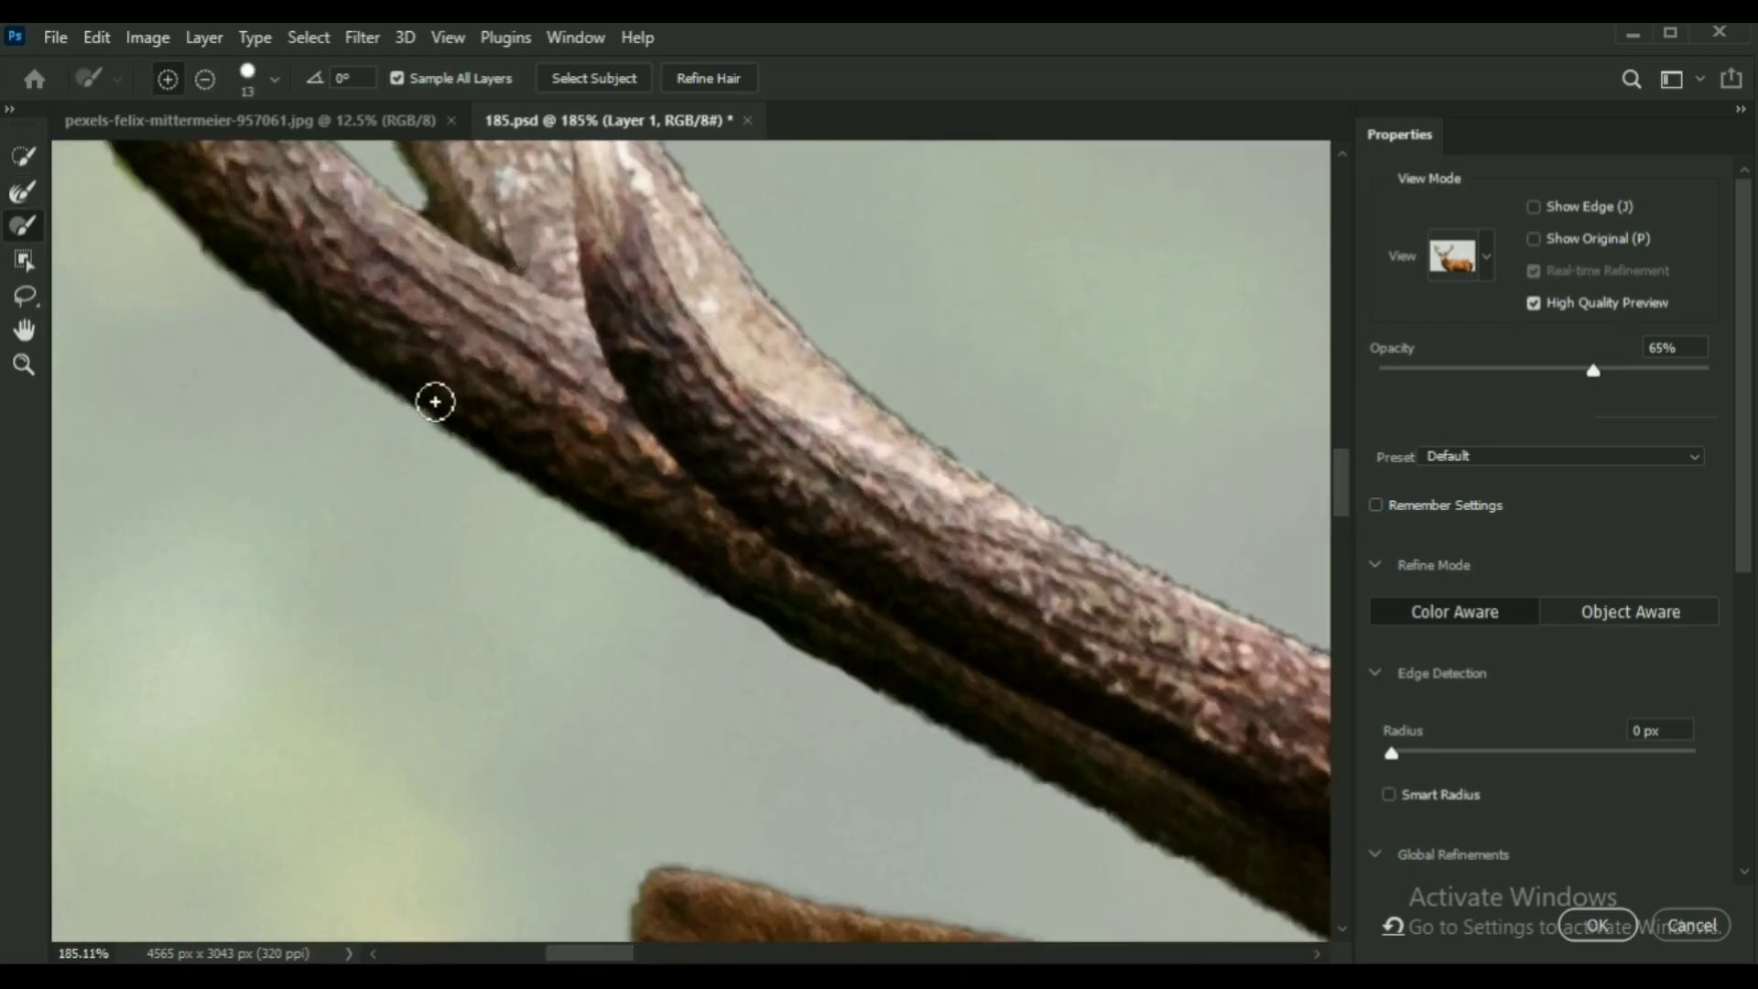
{"action": "key", "text": "r"}
{"action": "scroll", "coordinate": [736, 733], "scroll_direction": "up", "scroll_amount": 5}
{"action": "left_click_drag", "start_coordinate": [867, 585], "coordinate": [778, 526]}
{"action": "scroll", "coordinate": [779, 513], "scroll_direction": "down", "scroll_amount": 6}
Enlarge the Refine Edge Brush to 20 and refine the rear edge of the deer's hind leg.
{"action": "scroll", "coordinate": [702, 518], "scroll_direction": "down", "scroll_amount": 20}
{"action": "left_click_drag", "start_coordinate": [887, 635], "coordinate": [659, 412]}
{"action": "scroll", "coordinate": [1057, 704], "scroll_direction": "up", "scroll_amount": 18}
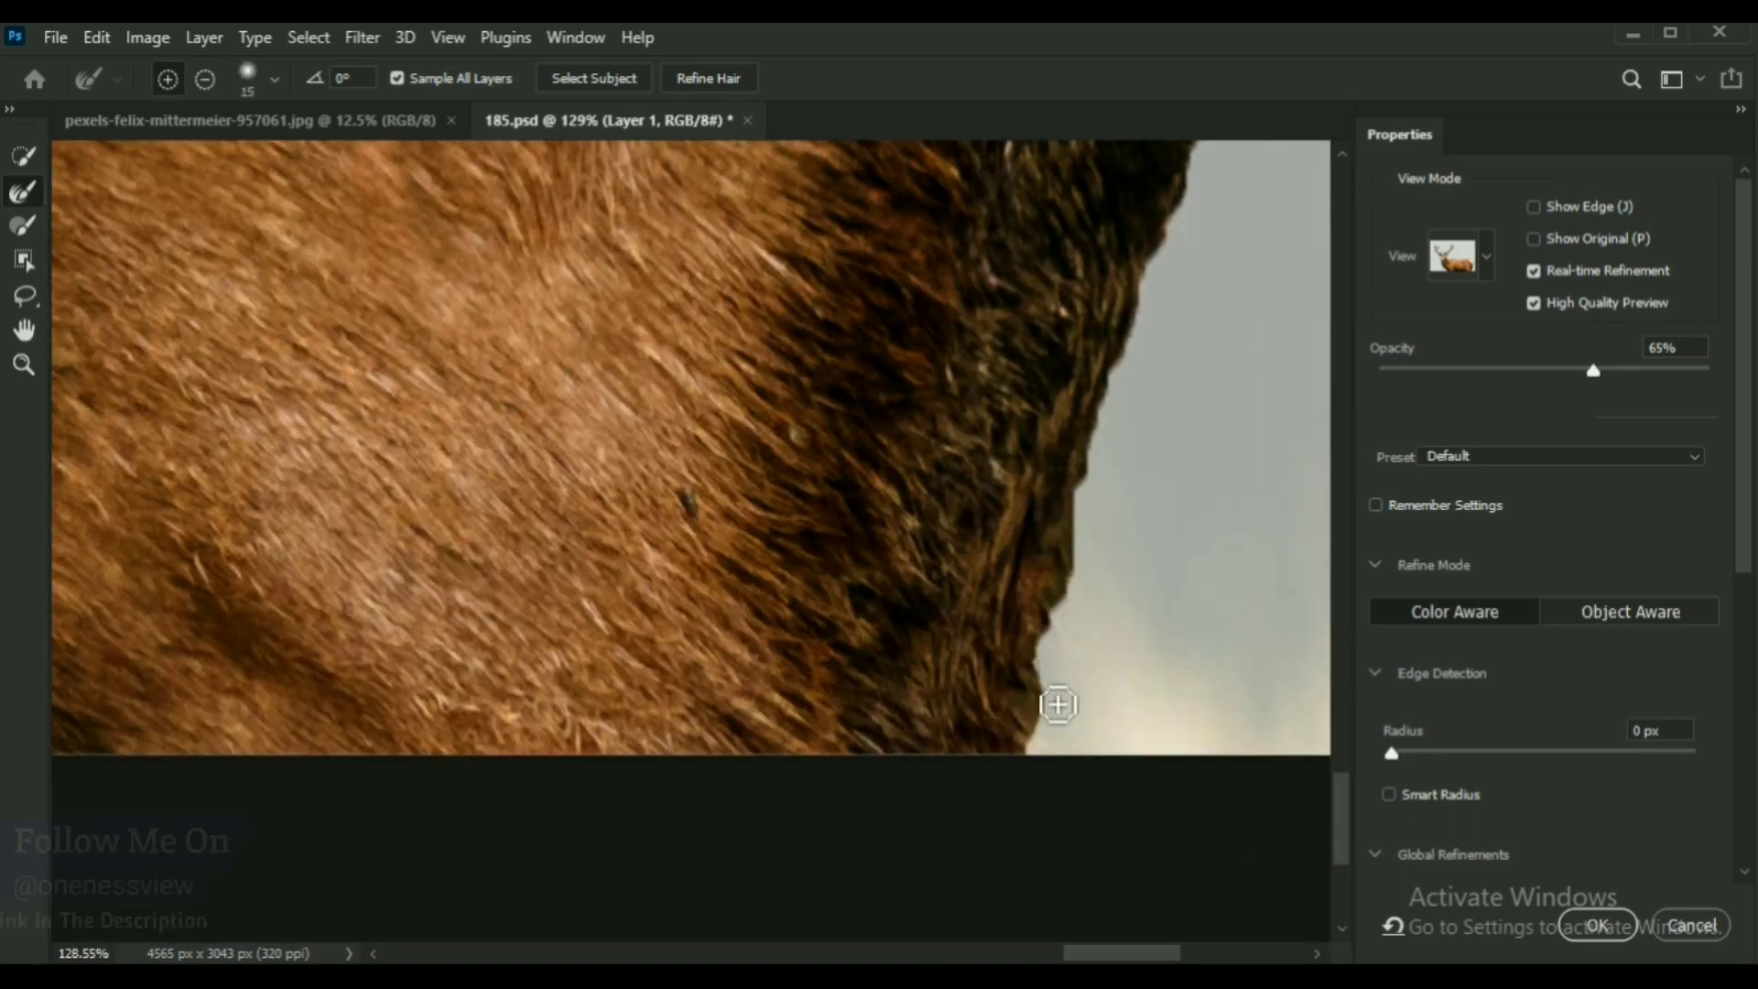
{"action": "key", "text": "bracketright"}
{"action": "mouse_move", "coordinate": [1040, 737]}
{"action": "left_mouse_down"}
{"action": "mouse_move", "coordinate": [1105, 421]}
{"action": "mouse_move", "coordinate": [1194, 151]}
{"action": "left_mouse_up"}
{"action": "scroll", "coordinate": [1129, 668], "scroll_direction": "up", "scroll_amount": 5}
{"action": "scroll", "coordinate": [1130, 668], "scroll_direction": "right", "scroll_amount": 4}
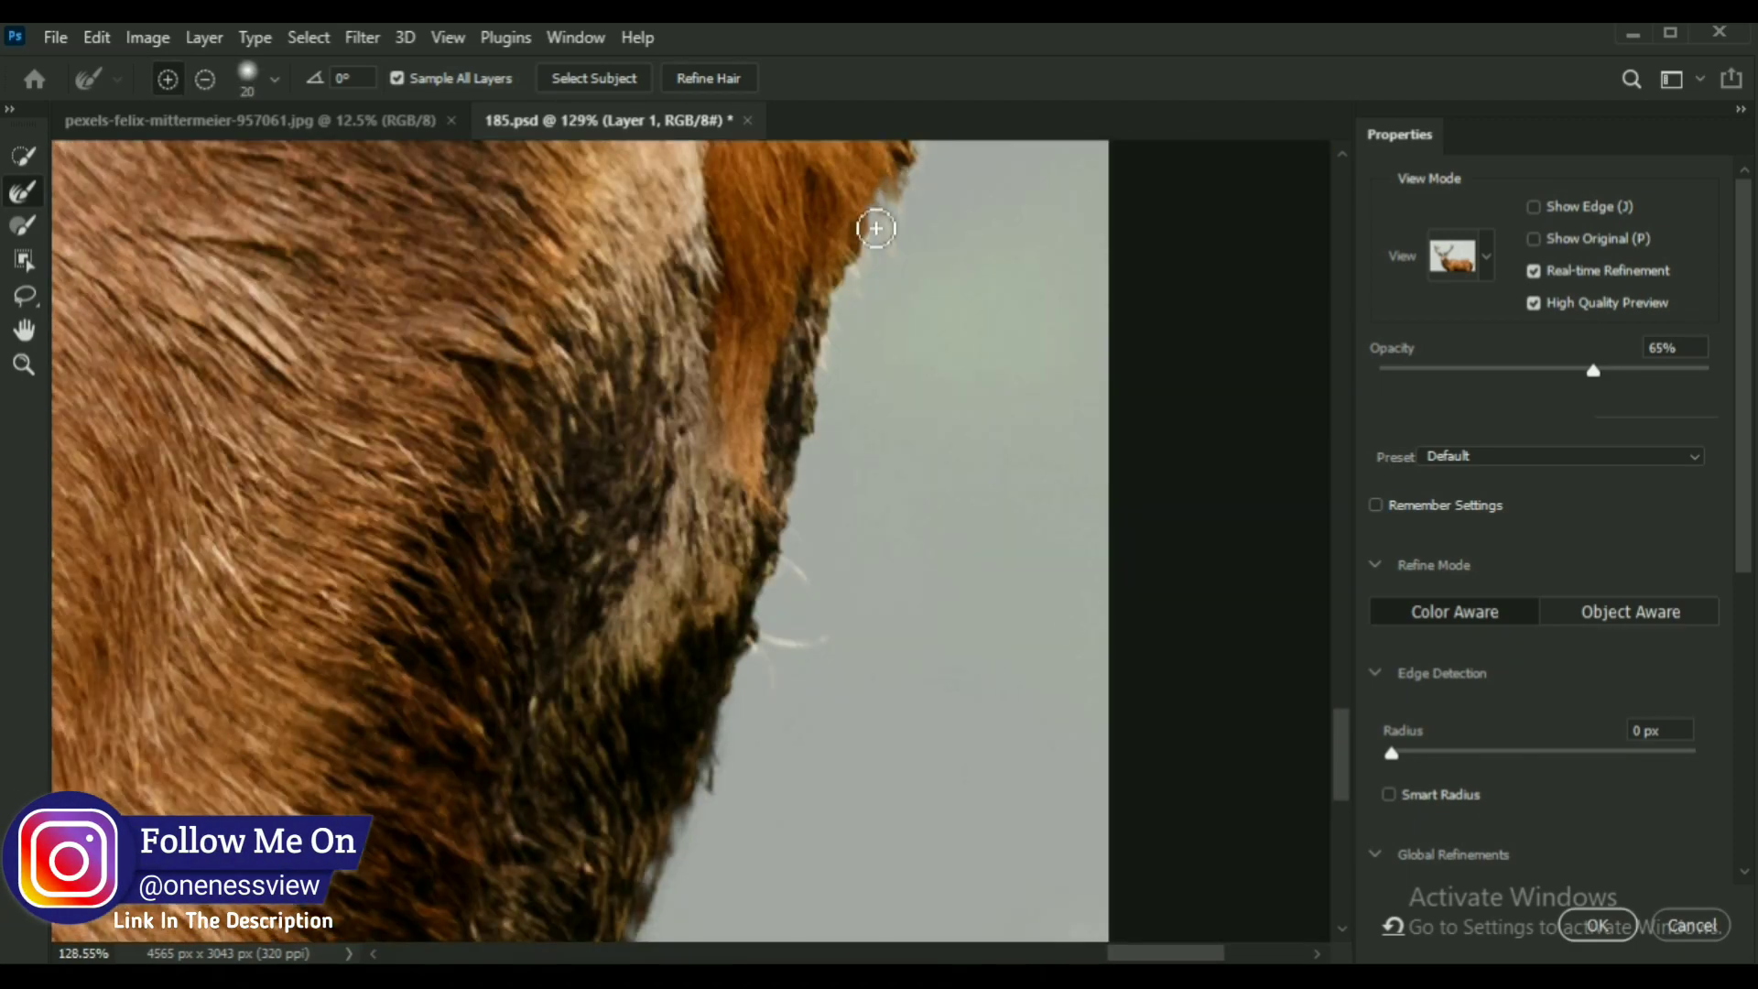
Refine the fur edge around the curve of the deer's rump.
{"action": "scroll", "coordinate": [794, 519], "scroll_direction": "down", "scroll_amount": 3}
{"action": "scroll", "coordinate": [673, 794], "scroll_direction": "up", "scroll_amount": 12}
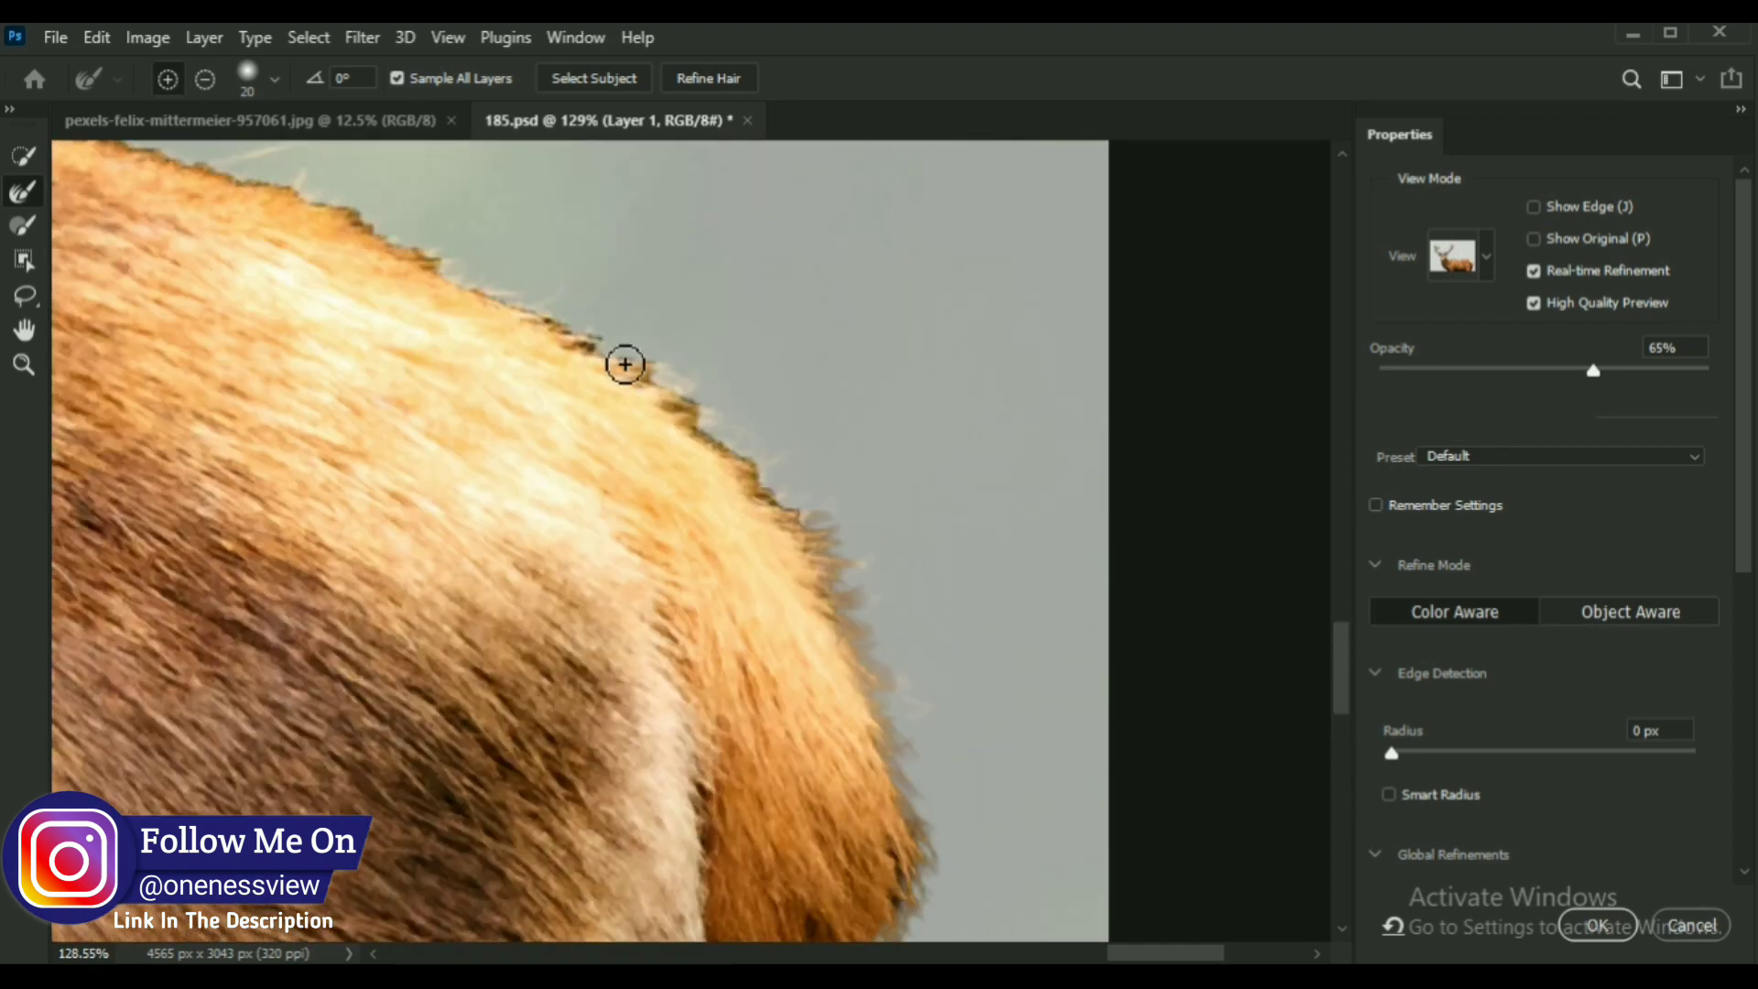
{"action": "left_click_drag", "start_coordinate": [625, 364], "coordinate": [800, 502]}
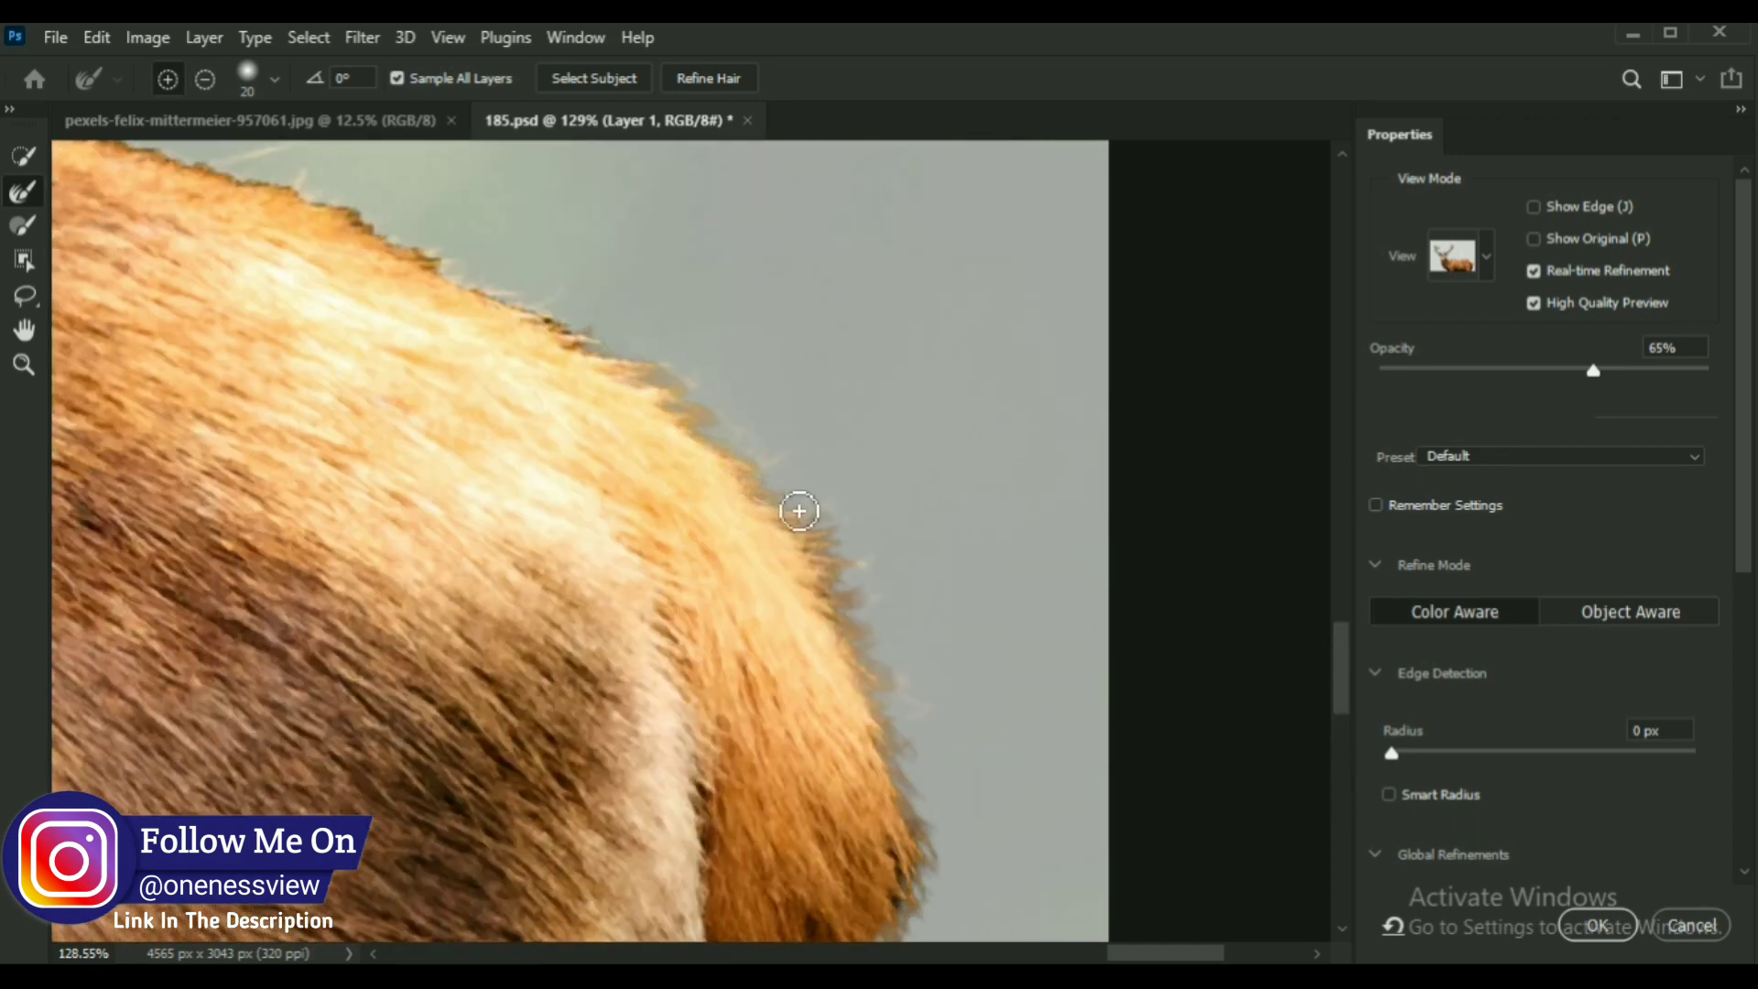
{"action": "scroll", "coordinate": [806, 476], "scroll_direction": "up", "scroll_amount": 2}
{"action": "scroll", "coordinate": [805, 476], "scroll_direction": "left", "scroll_amount": 3}
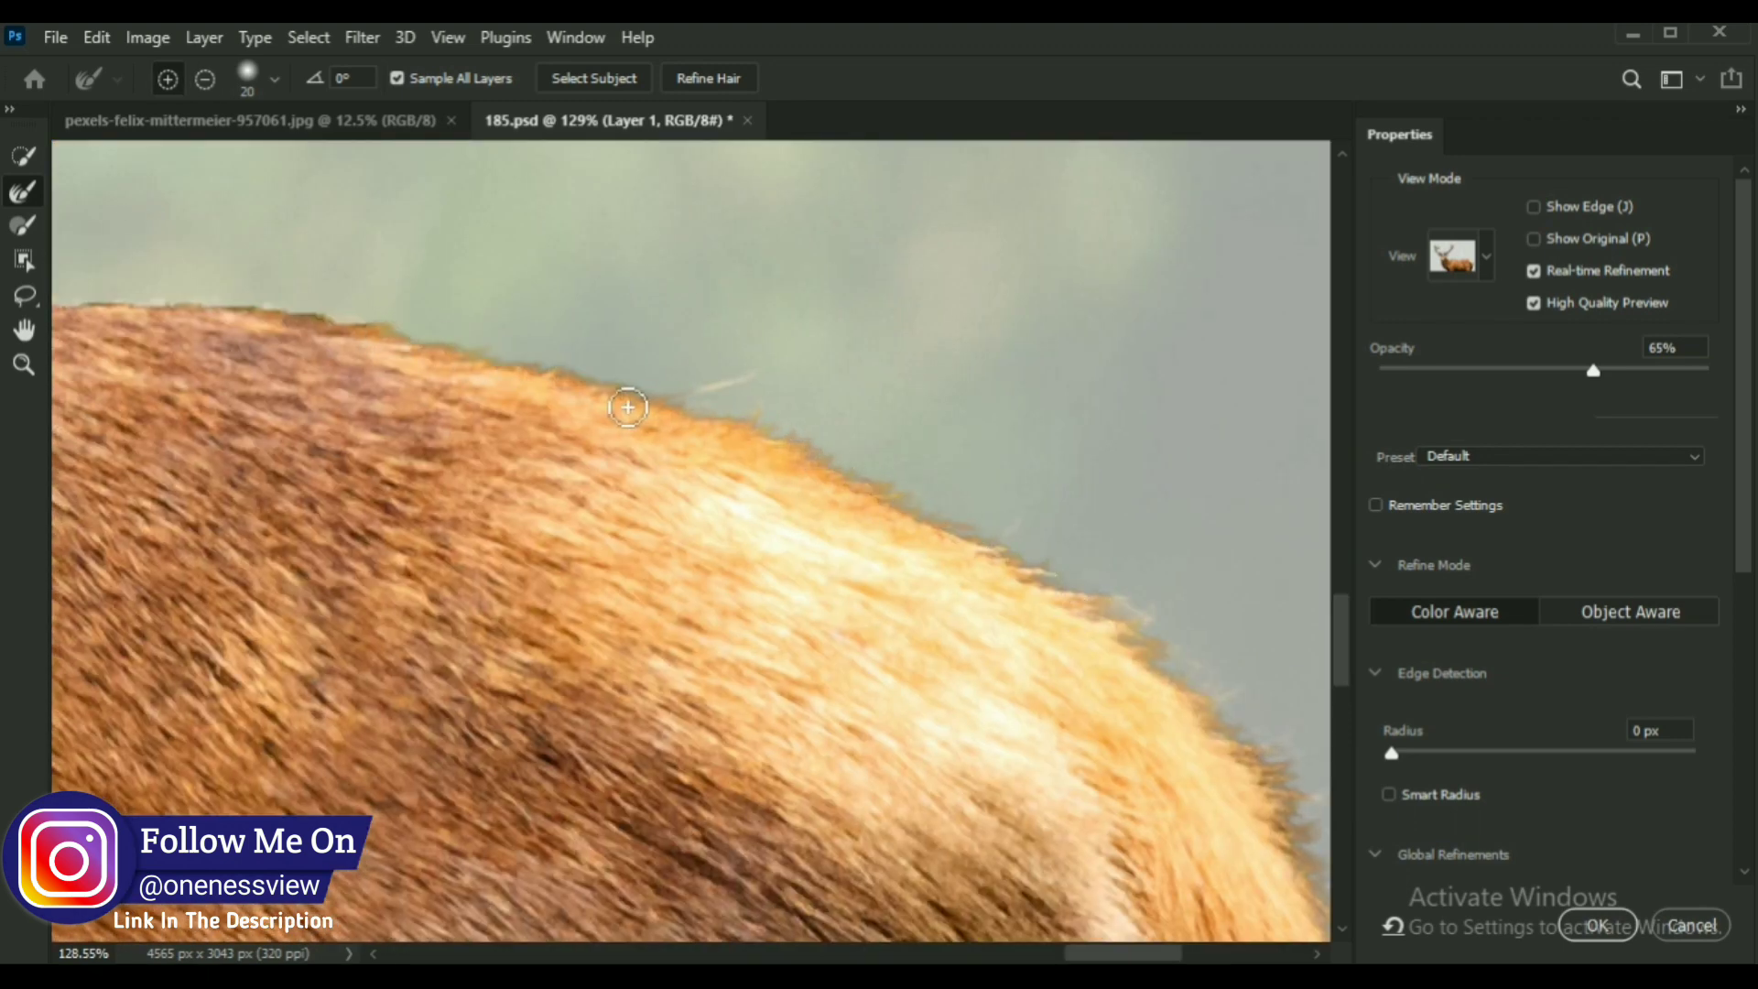
Refine the fur edge along the deer's back from the croup toward the shoulders.
{"action": "scroll", "coordinate": [628, 407], "scroll_direction": "up", "scroll_amount": 3}
{"action": "mouse_move", "coordinate": [316, 304]}
{"action": "left_mouse_down"}
{"action": "mouse_move", "coordinate": [882, 420]}
{"action": "mouse_move", "coordinate": [39, 436]}
{"action": "mouse_move", "coordinate": [1028, 424]}
{"action": "mouse_move", "coordinate": [36, 579]}
{"action": "left_mouse_up"}
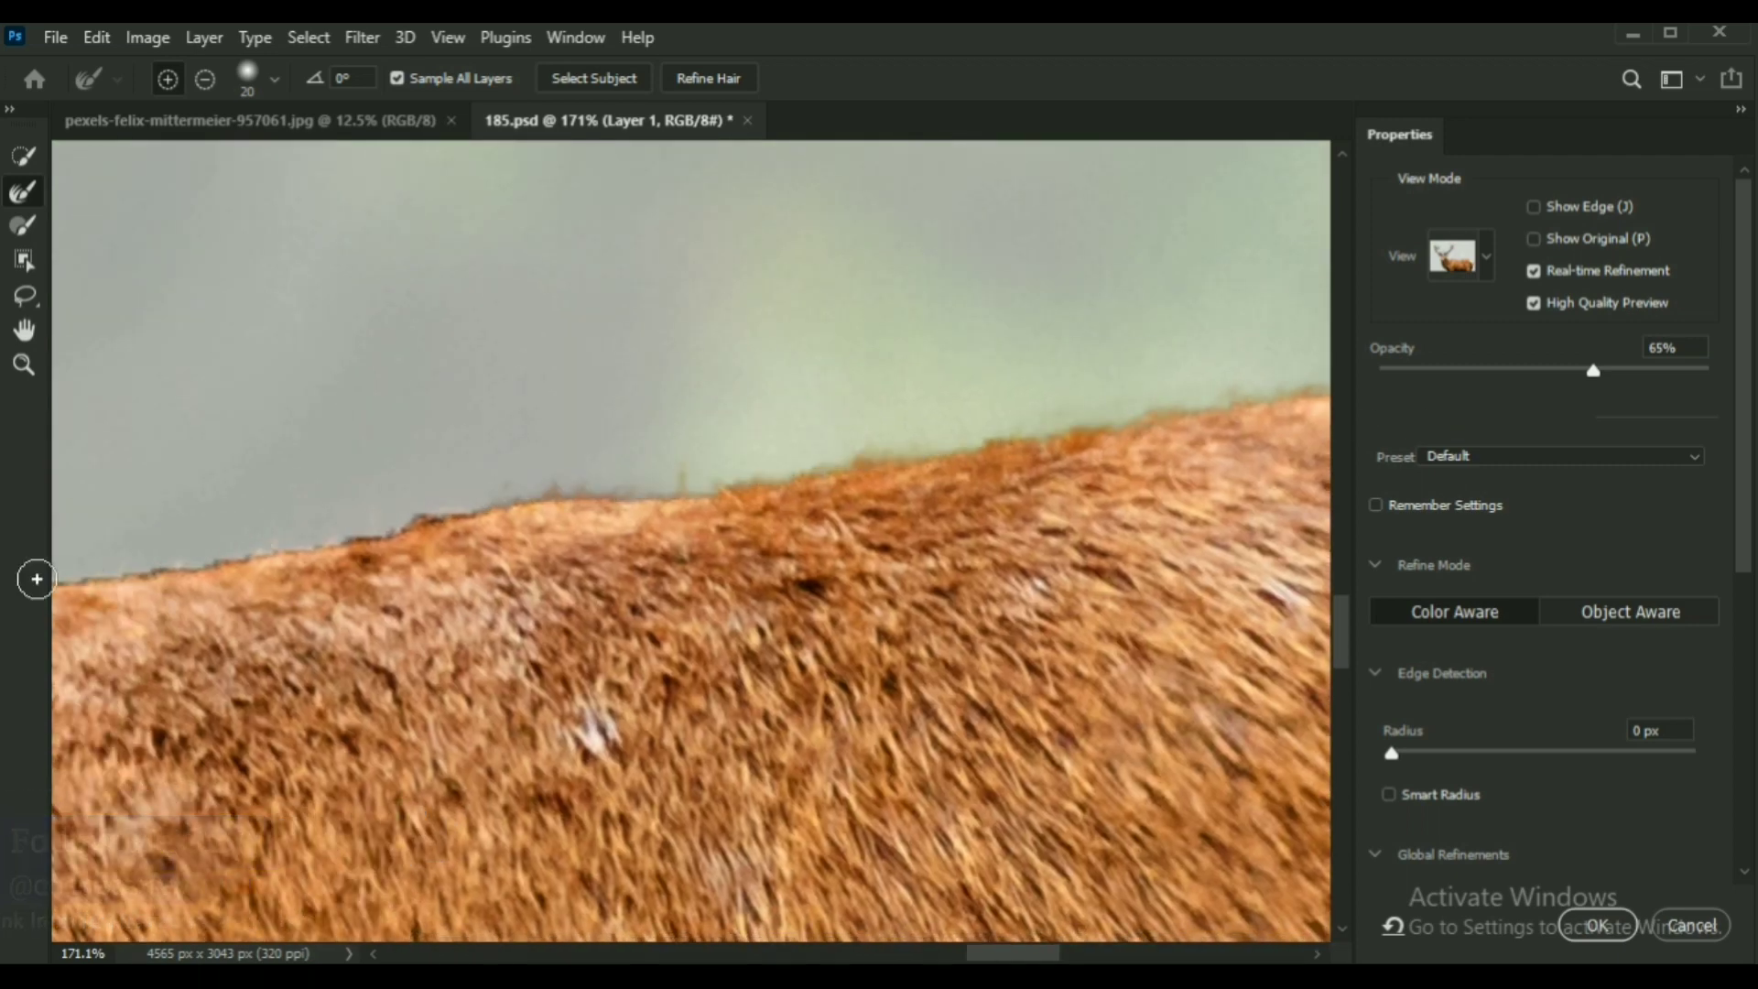
{"action": "left_click_drag", "start_coordinate": [147, 579], "coordinate": [1287, 438]}
{"action": "left_click_drag", "start_coordinate": [369, 470], "coordinate": [1099, 518]}
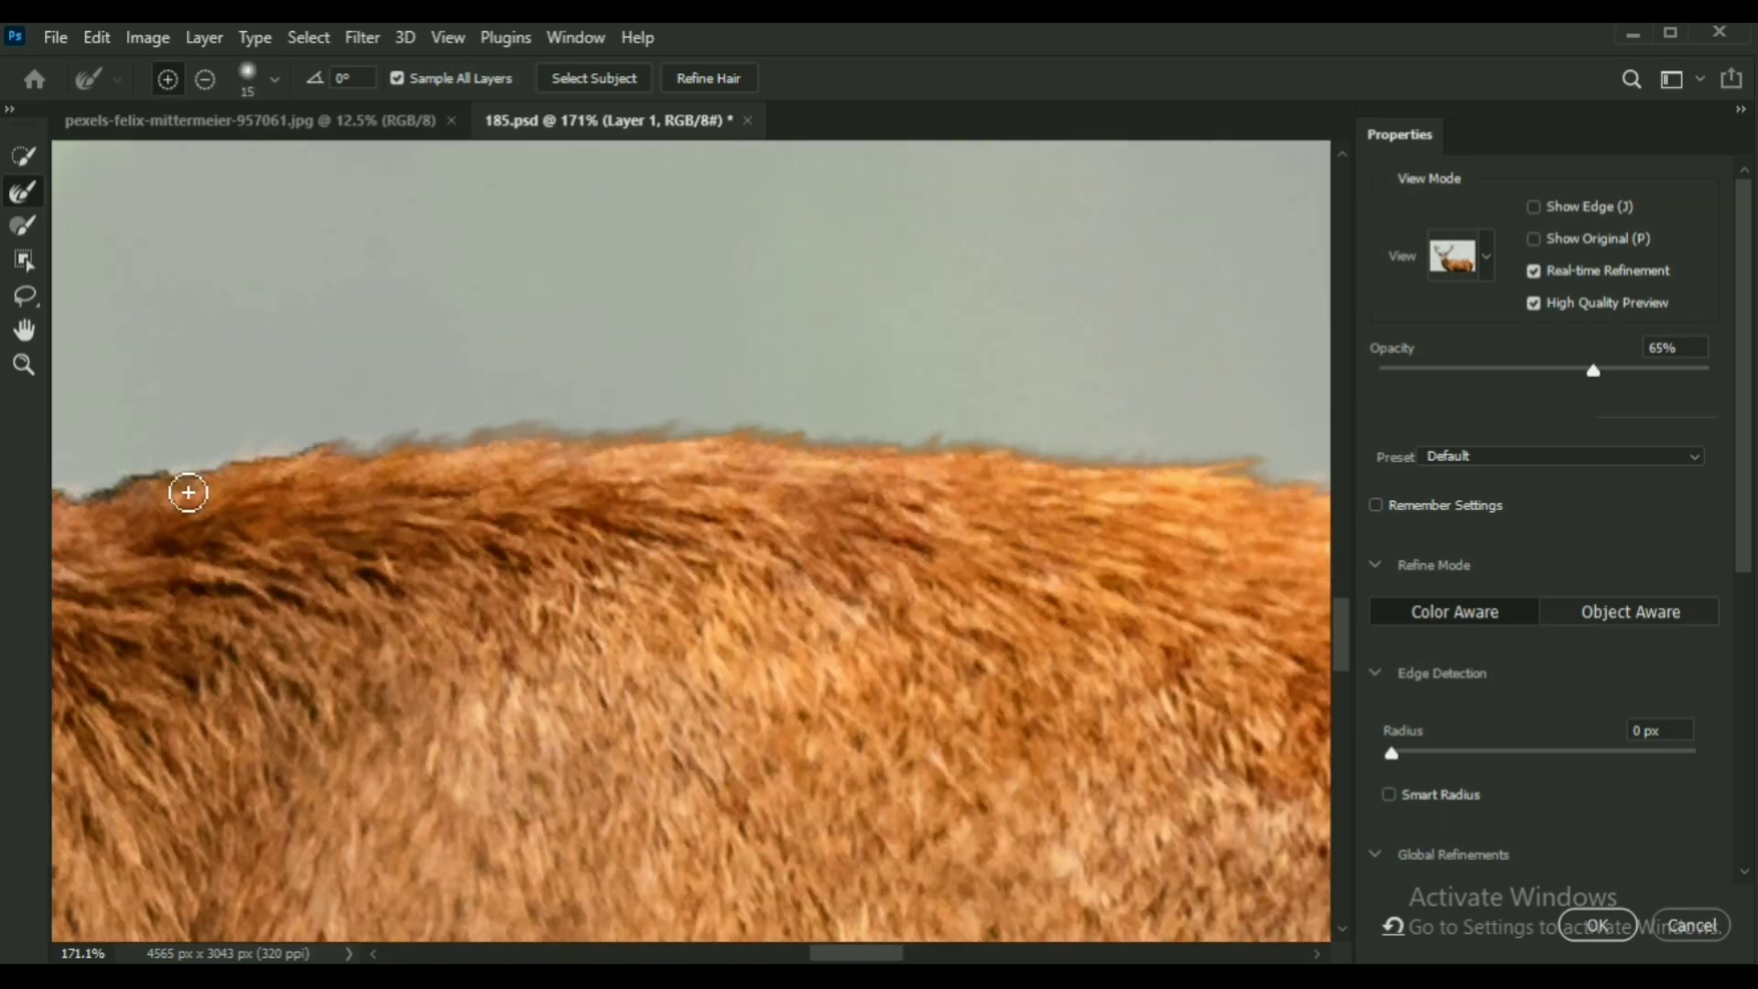
Refine the fur edge over the shoulders and up the back of the neck with the brush at 15.
{"action": "left_click_drag", "start_coordinate": [186, 488], "coordinate": [860, 518]}
{"action": "mouse_move", "coordinate": [687, 475]}
{"action": "left_mouse_down"}
{"action": "mouse_move", "coordinate": [810, 511]}
{"action": "mouse_move", "coordinate": [434, 374]}
{"action": "mouse_move", "coordinate": [824, 511]}
{"action": "left_mouse_up"}
{"action": "left_click_drag", "start_coordinate": [308, 269], "coordinate": [858, 543]}
{"action": "key", "text": "bracketleft"}
{"action": "key", "text": "bracketleft"}
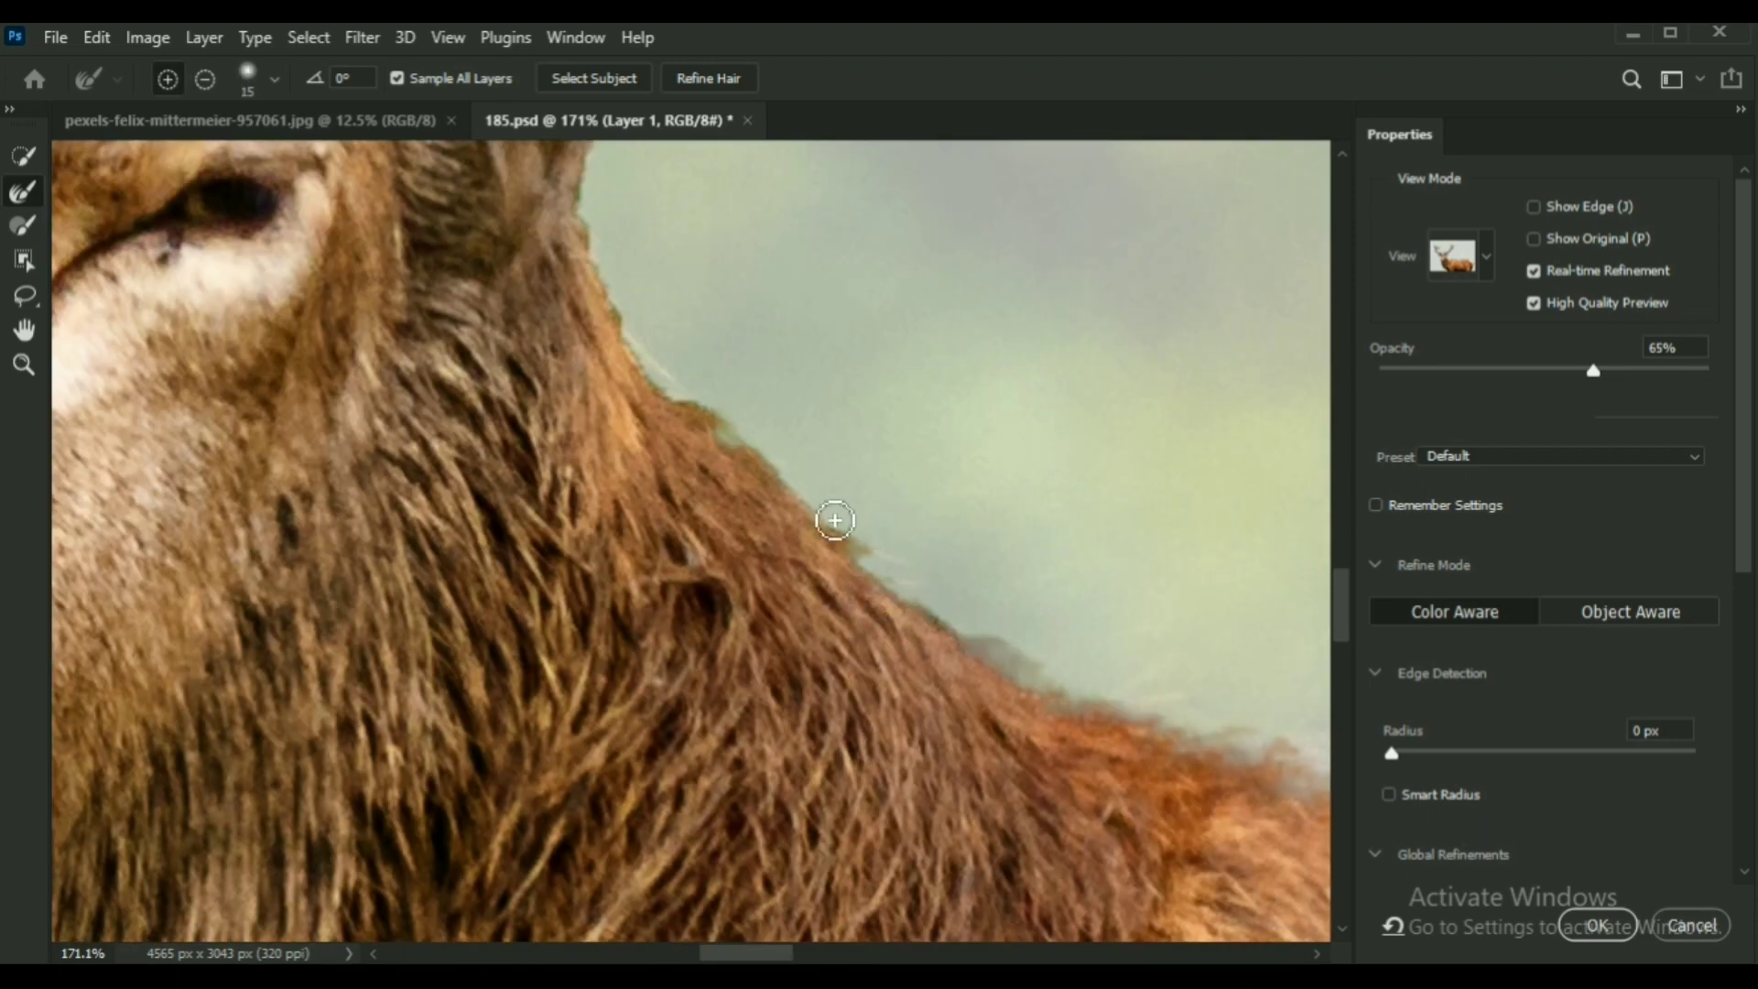
Refine the right ear's outline and remove the green background left between the ear and the antler base.
{"action": "scroll", "coordinate": [679, 398], "scroll_direction": "up", "scroll_amount": 5}
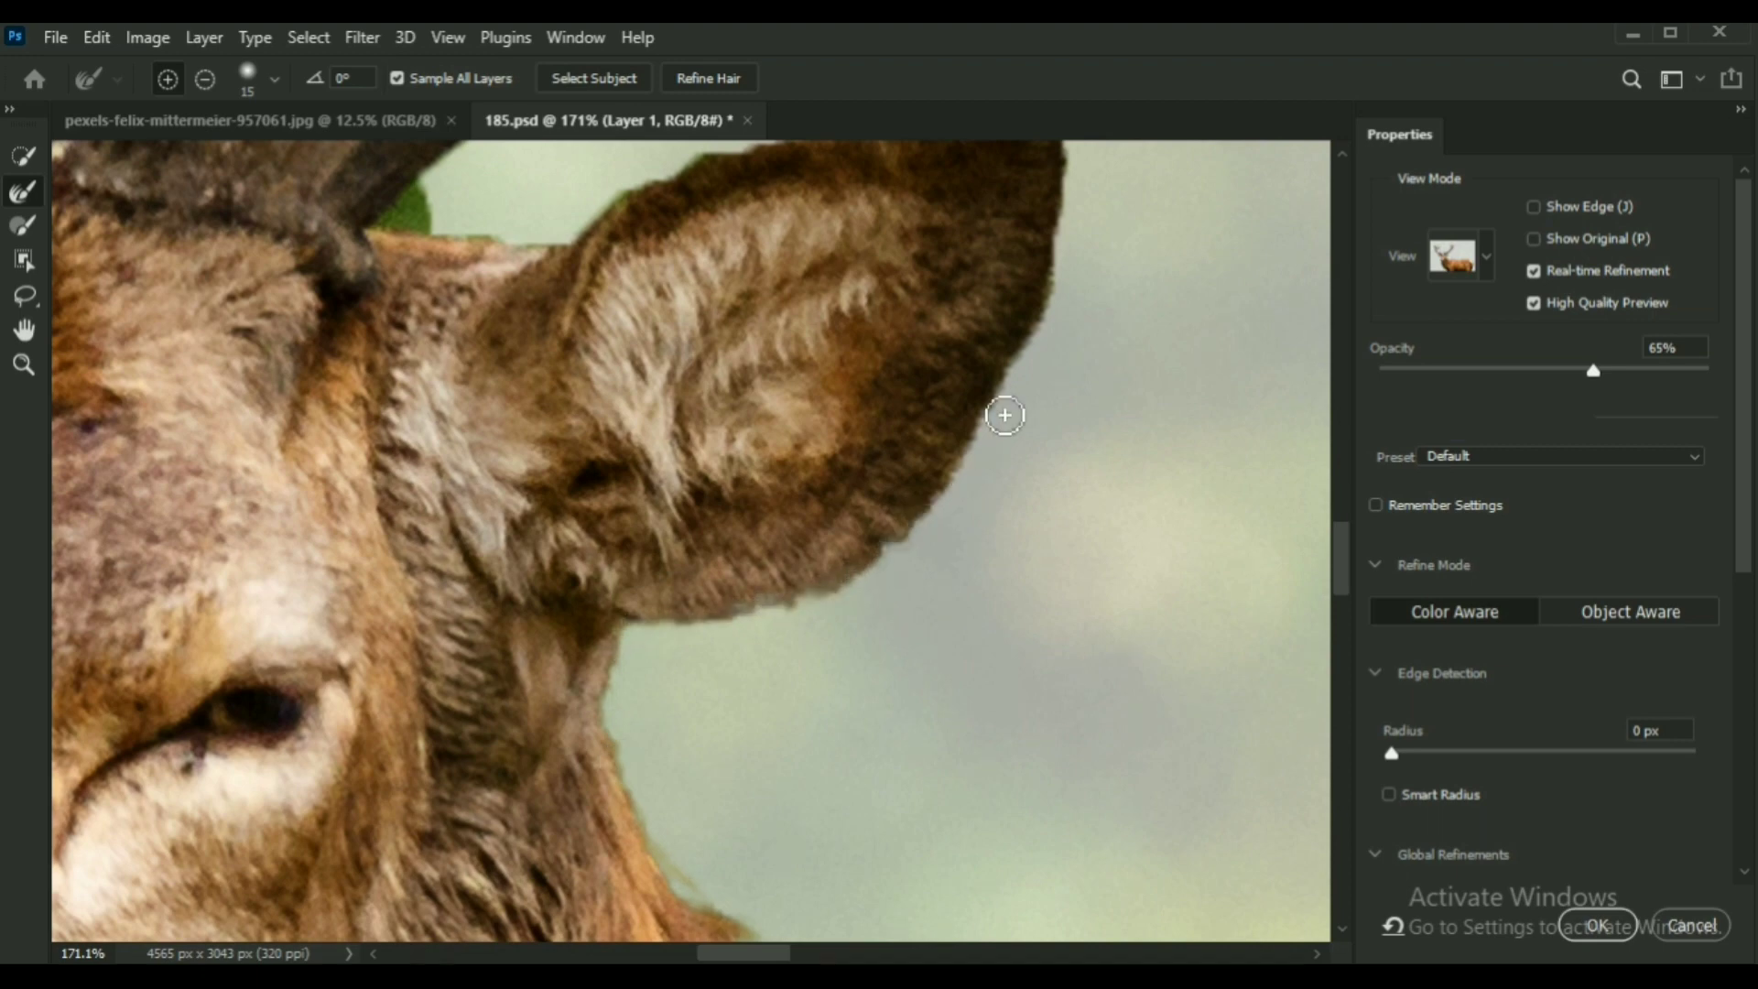
{"action": "scroll", "coordinate": [1053, 330], "scroll_direction": "up", "scroll_amount": 2}
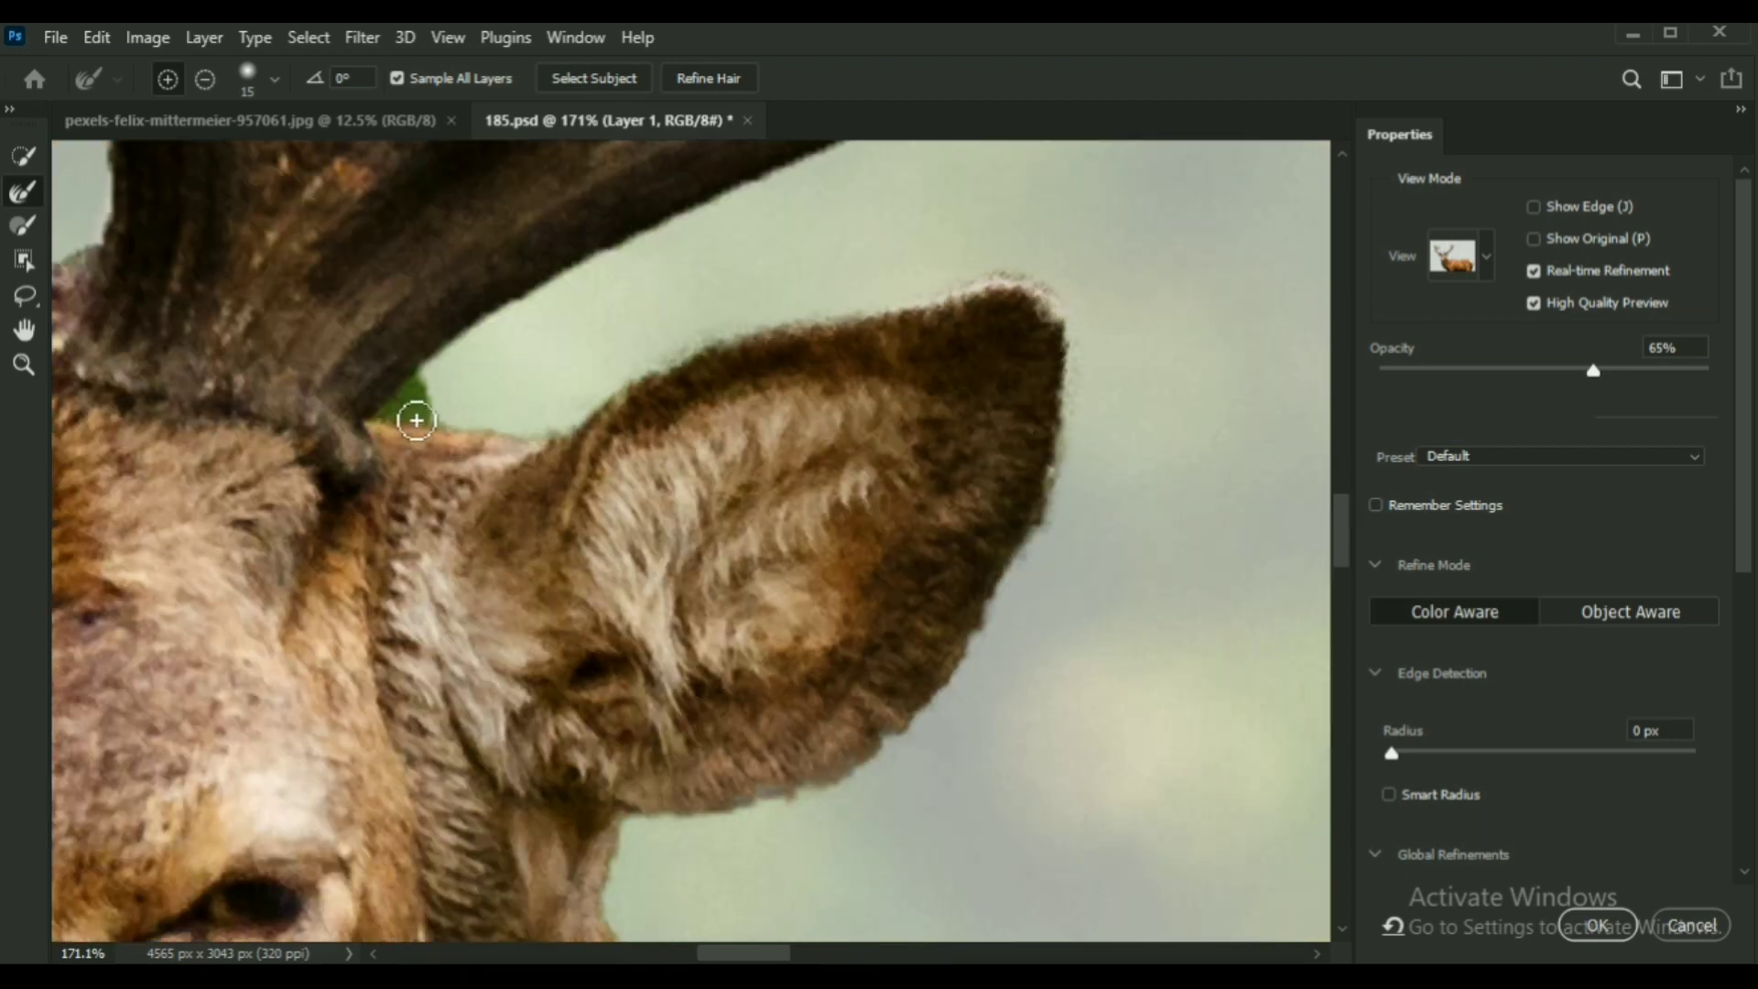
{"action": "scroll", "coordinate": [412, 440], "scroll_direction": "up", "scroll_amount": 4}
{"action": "key", "text": "b"}
{"action": "key", "text": "r"}
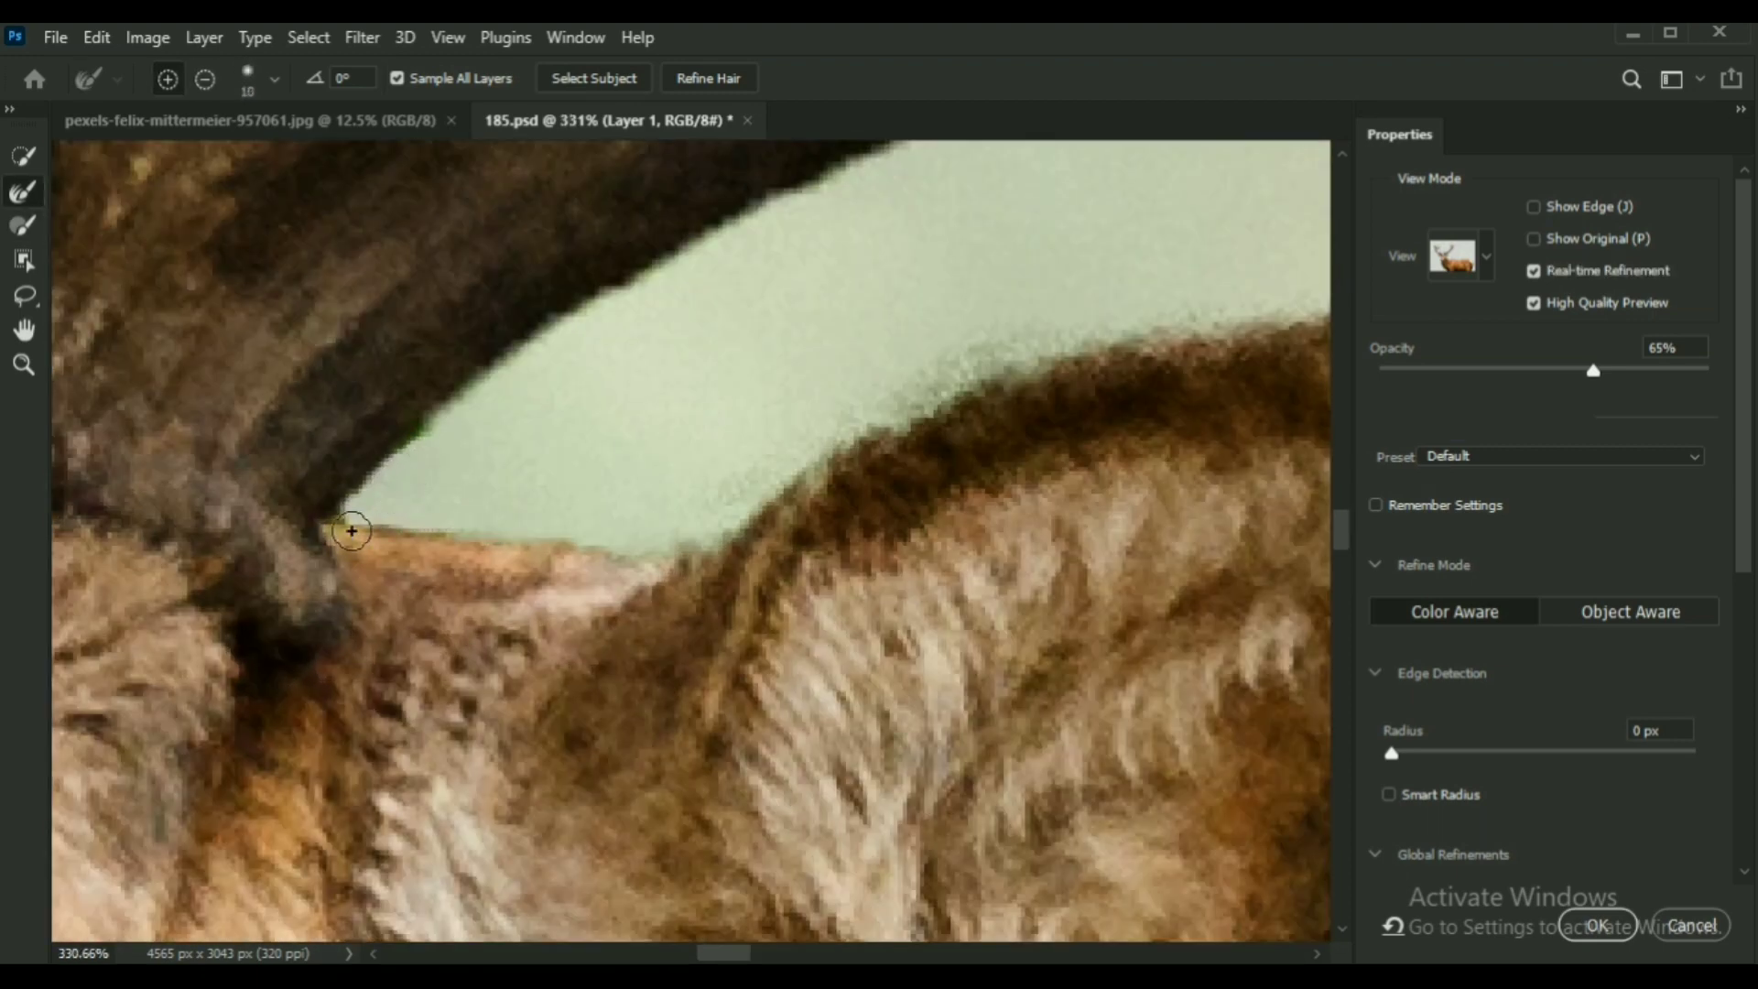
Refine the lower edge of the right antler from its base along the main beam.
{"action": "scroll", "coordinate": [683, 605], "scroll_direction": "down", "scroll_amount": 10}
{"action": "scroll", "coordinate": [717, 604], "scroll_direction": "up", "scroll_amount": 10}
{"action": "mouse_move", "coordinate": [209, 828]}
{"action": "left_mouse_down"}
{"action": "mouse_move", "coordinate": [977, 372]}
{"action": "mouse_move", "coordinate": [1319, 206]}
{"action": "left_mouse_up"}
{"action": "scroll", "coordinate": [1025, 384], "scroll_direction": "down", "scroll_amount": 6}
{"action": "scroll", "coordinate": [1024, 384], "scroll_direction": "up", "scroll_amount": 6}
Smooth the underside of the right antler's main beam near the tine fork with the Brush tool.
{"action": "key", "text": "b"}
{"action": "left_click_drag", "start_coordinate": [840, 573], "coordinate": [870, 564]}
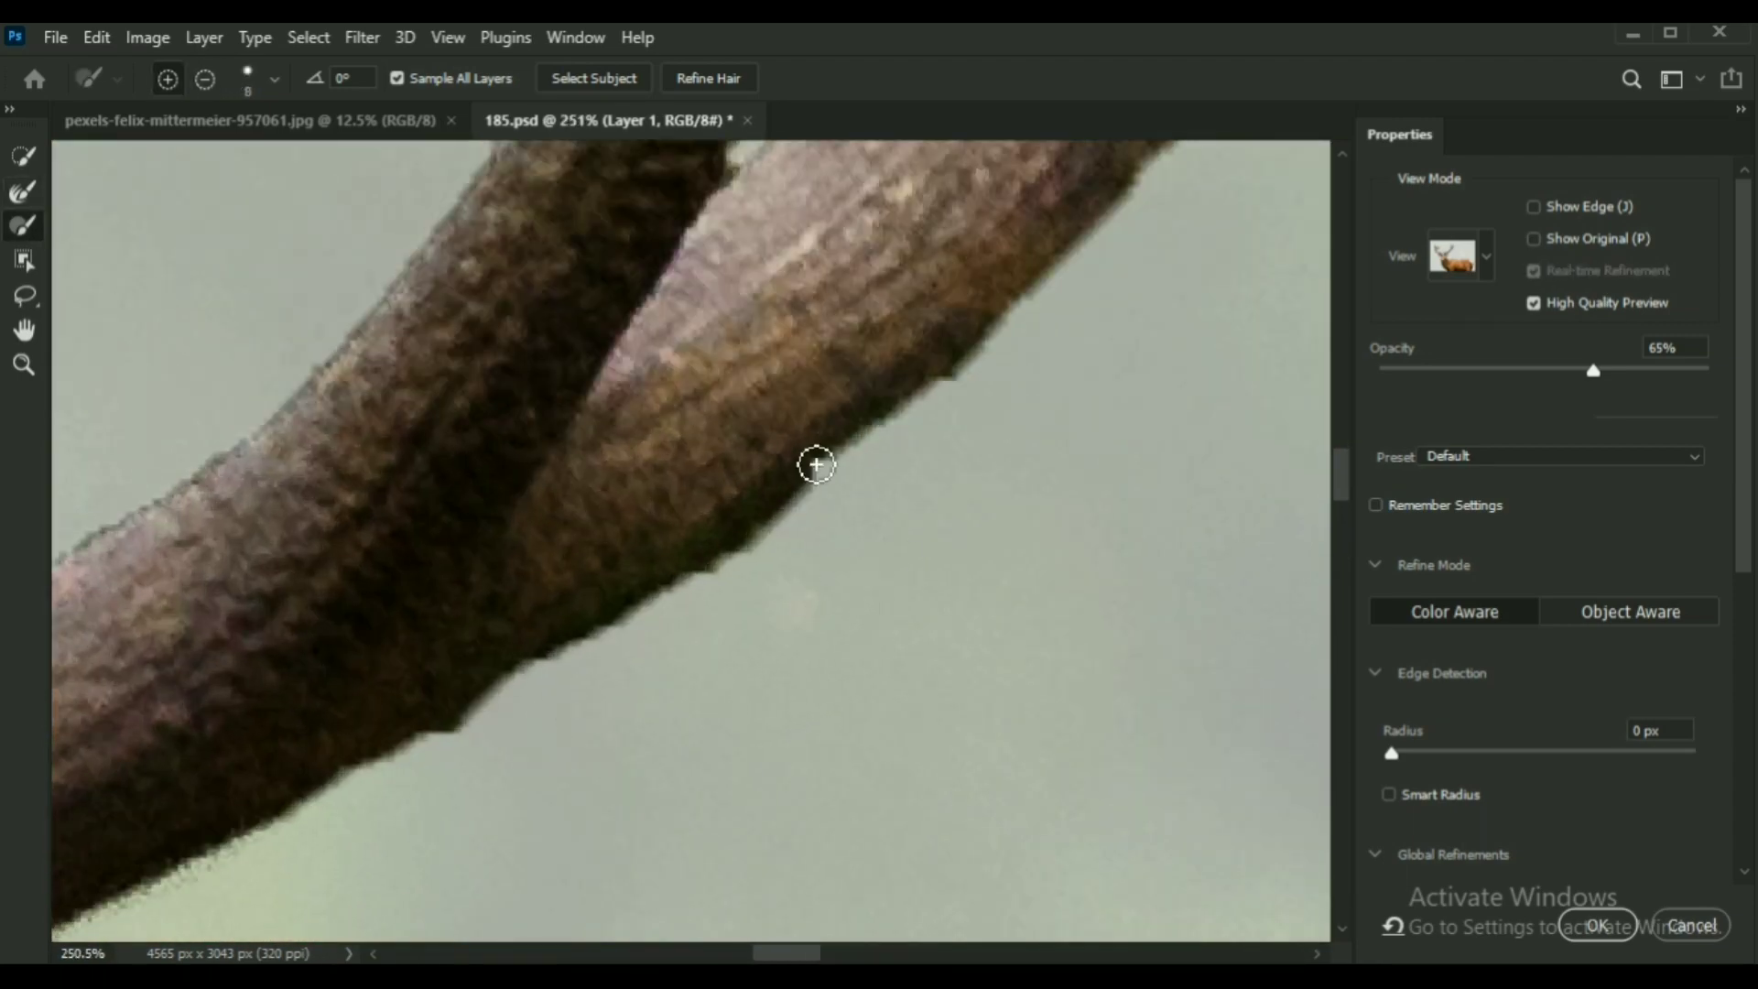
{"action": "mouse_move", "coordinate": [1079, 262]}
{"action": "left_mouse_down"}
{"action": "mouse_move", "coordinate": [529, 675]}
{"action": "mouse_move", "coordinate": [498, 659]}
{"action": "left_mouse_up"}
{"action": "scroll", "coordinate": [498, 659], "scroll_direction": "down", "scroll_amount": 12}
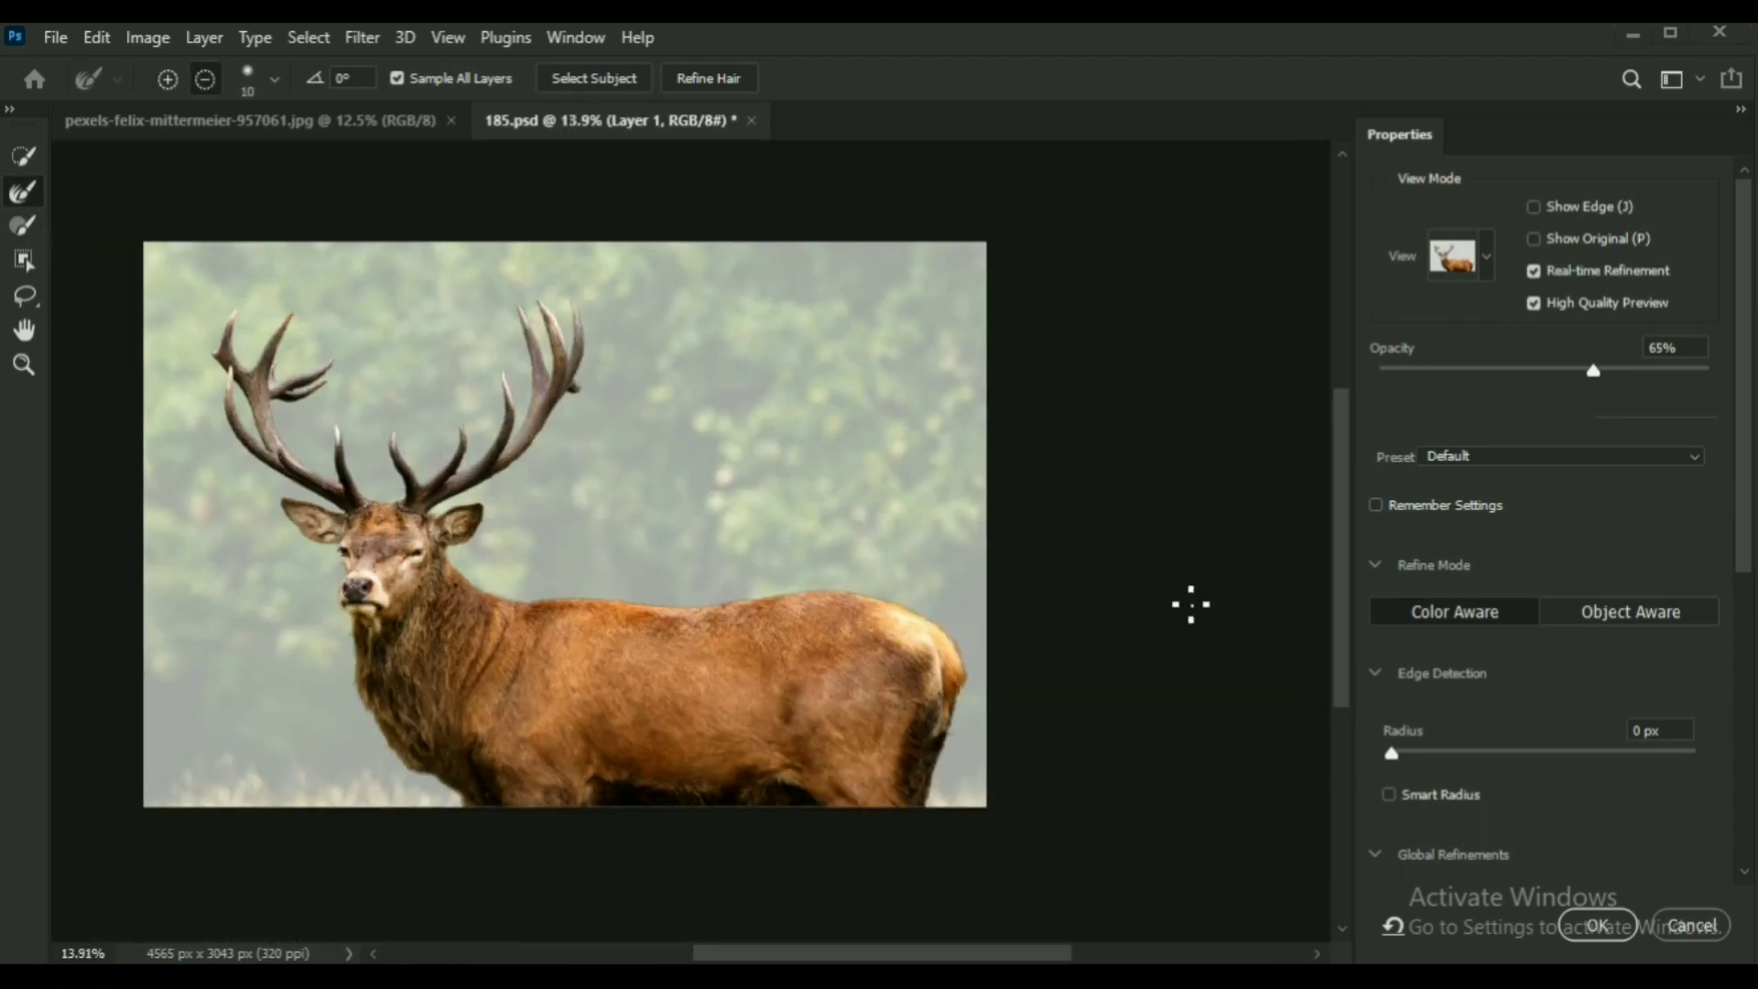
{"action": "left_click", "coordinate": [1490, 255]}
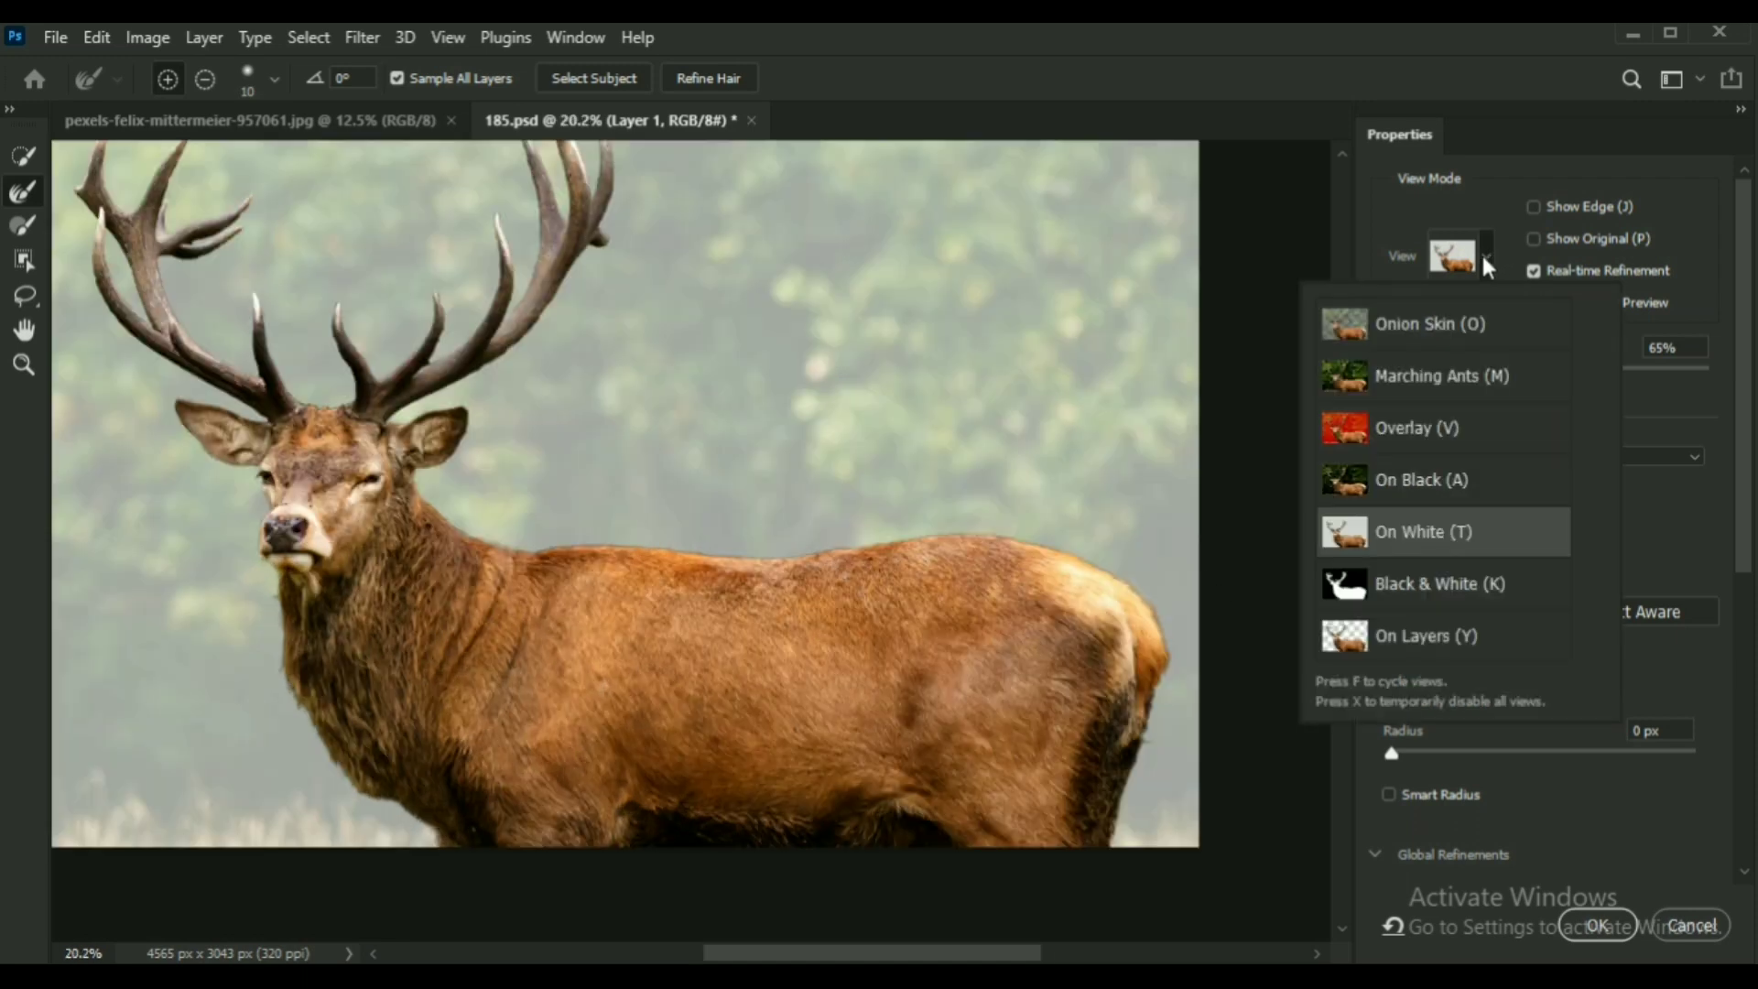
{"action": "left_click", "coordinate": [1484, 257]}
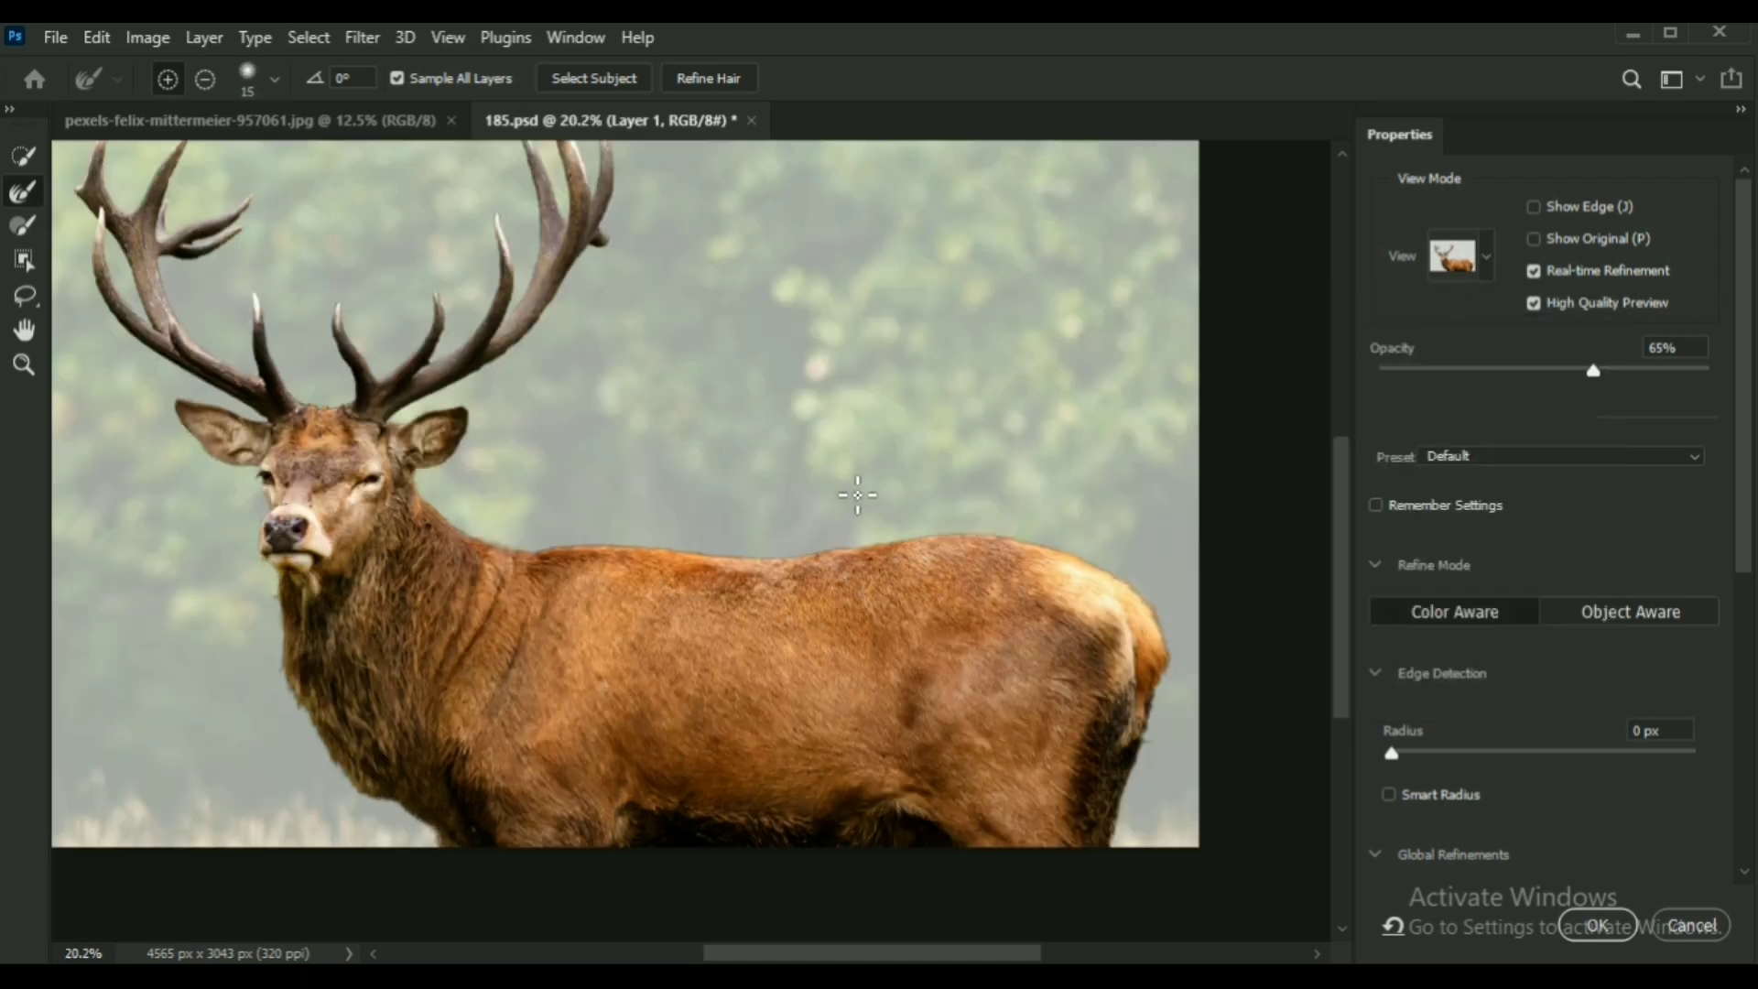
Refine the outer lower edge of the left antler's main beam with the Refine Edge brush at 20.
{"action": "scroll", "coordinate": [843, 479], "scroll_direction": "up", "scroll_amount": 2}
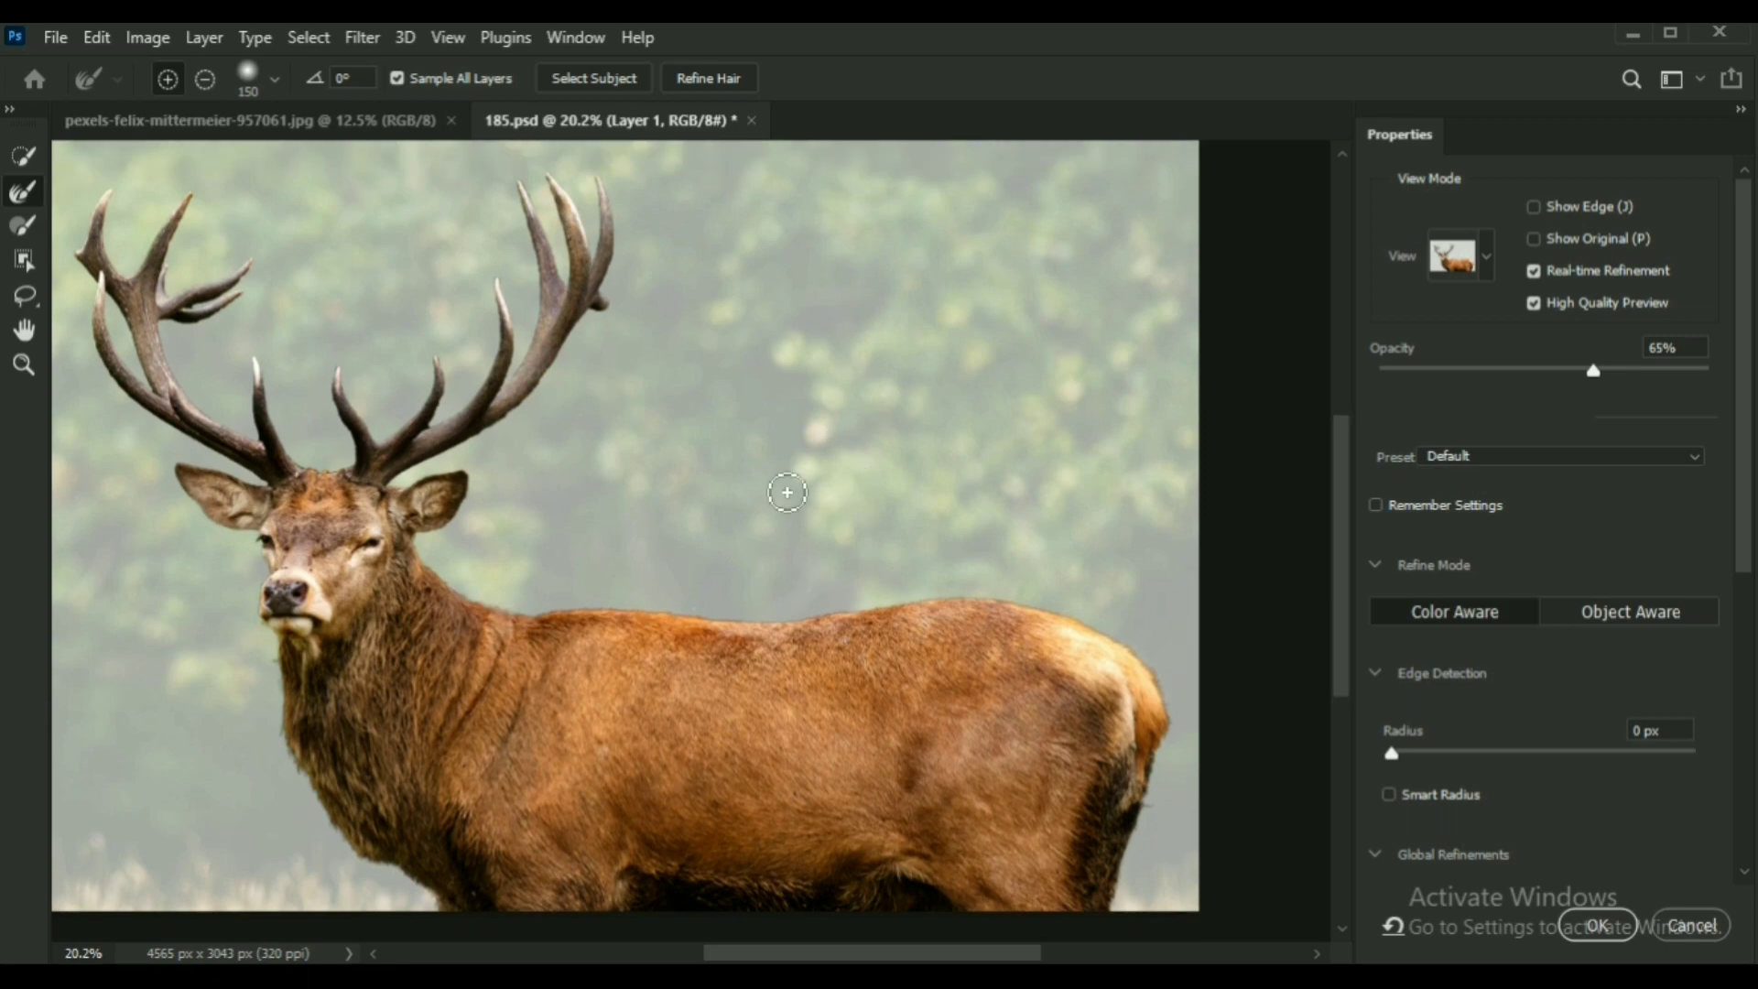
{"action": "scroll", "coordinate": [698, 510], "scroll_direction": "down", "scroll_amount": 3}
{"action": "scroll", "coordinate": [477, 419], "scroll_direction": "up", "scroll_amount": 10}
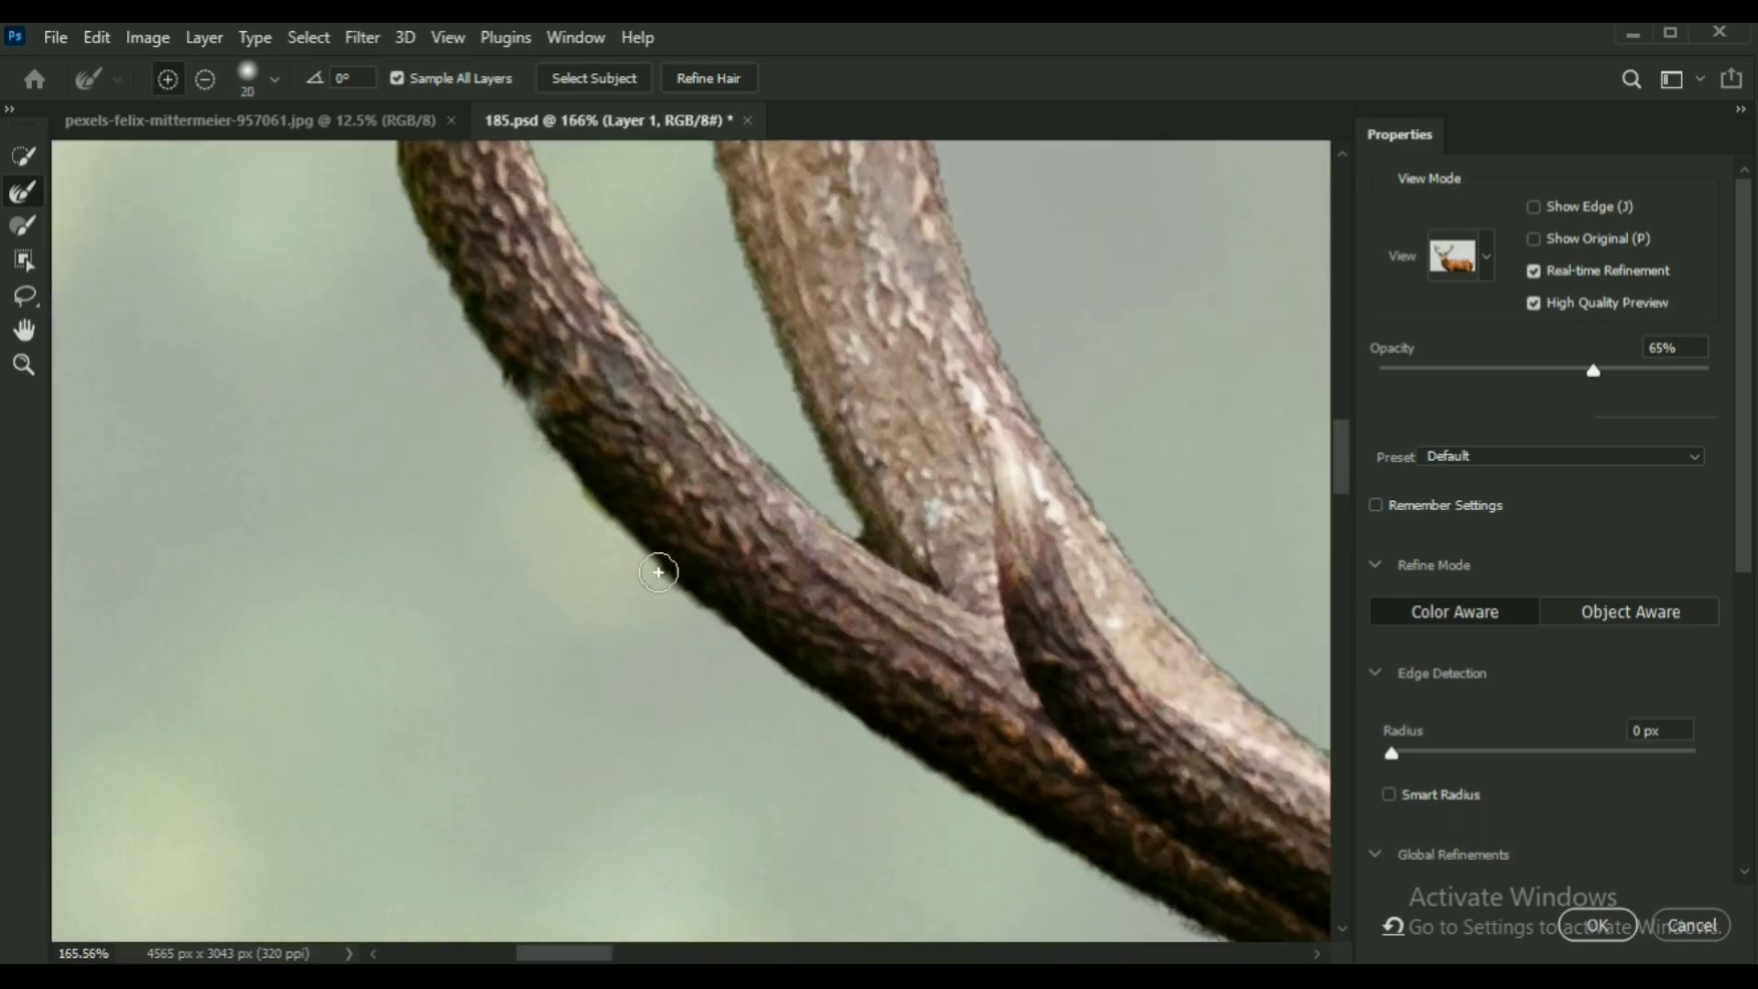
{"action": "mouse_move", "coordinate": [658, 572]}
{"action": "left_mouse_down"}
{"action": "mouse_move", "coordinate": [1161, 904]}
{"action": "mouse_move", "coordinate": [1118, 864]}
{"action": "left_mouse_up"}
{"action": "mouse_move", "coordinate": [538, 364]}
{"action": "left_mouse_down"}
{"action": "mouse_move", "coordinate": [738, 592]}
{"action": "mouse_move", "coordinate": [647, 514]}
{"action": "mouse_move", "coordinate": [722, 630]}
{"action": "left_mouse_up"}
Clear the background from the gap between the left antler's two upper inner tines and smooth the lower tine's underside with the Brush at 8.
{"action": "scroll", "coordinate": [721, 630], "scroll_direction": "down", "scroll_amount": 5}
{"action": "scroll", "coordinate": [1009, 484], "scroll_direction": "up", "scroll_amount": 3}
{"action": "key", "text": "b"}
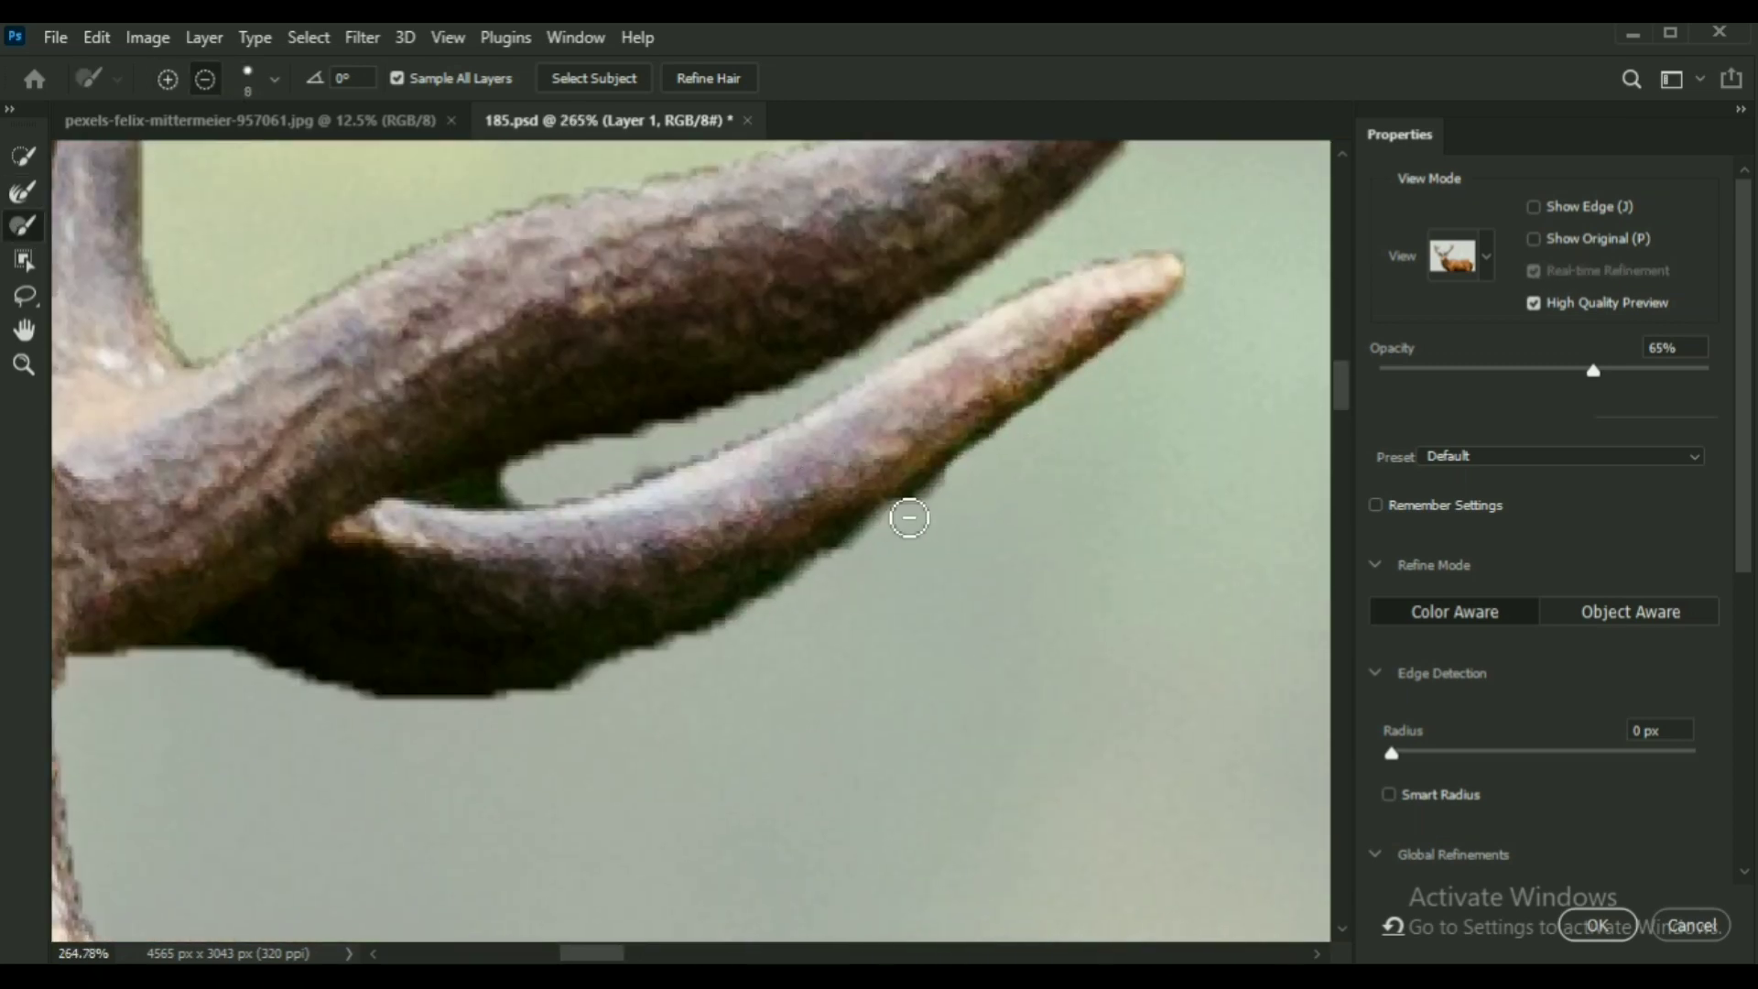
{"action": "left_click_drag", "start_coordinate": [462, 487], "coordinate": [524, 495]}
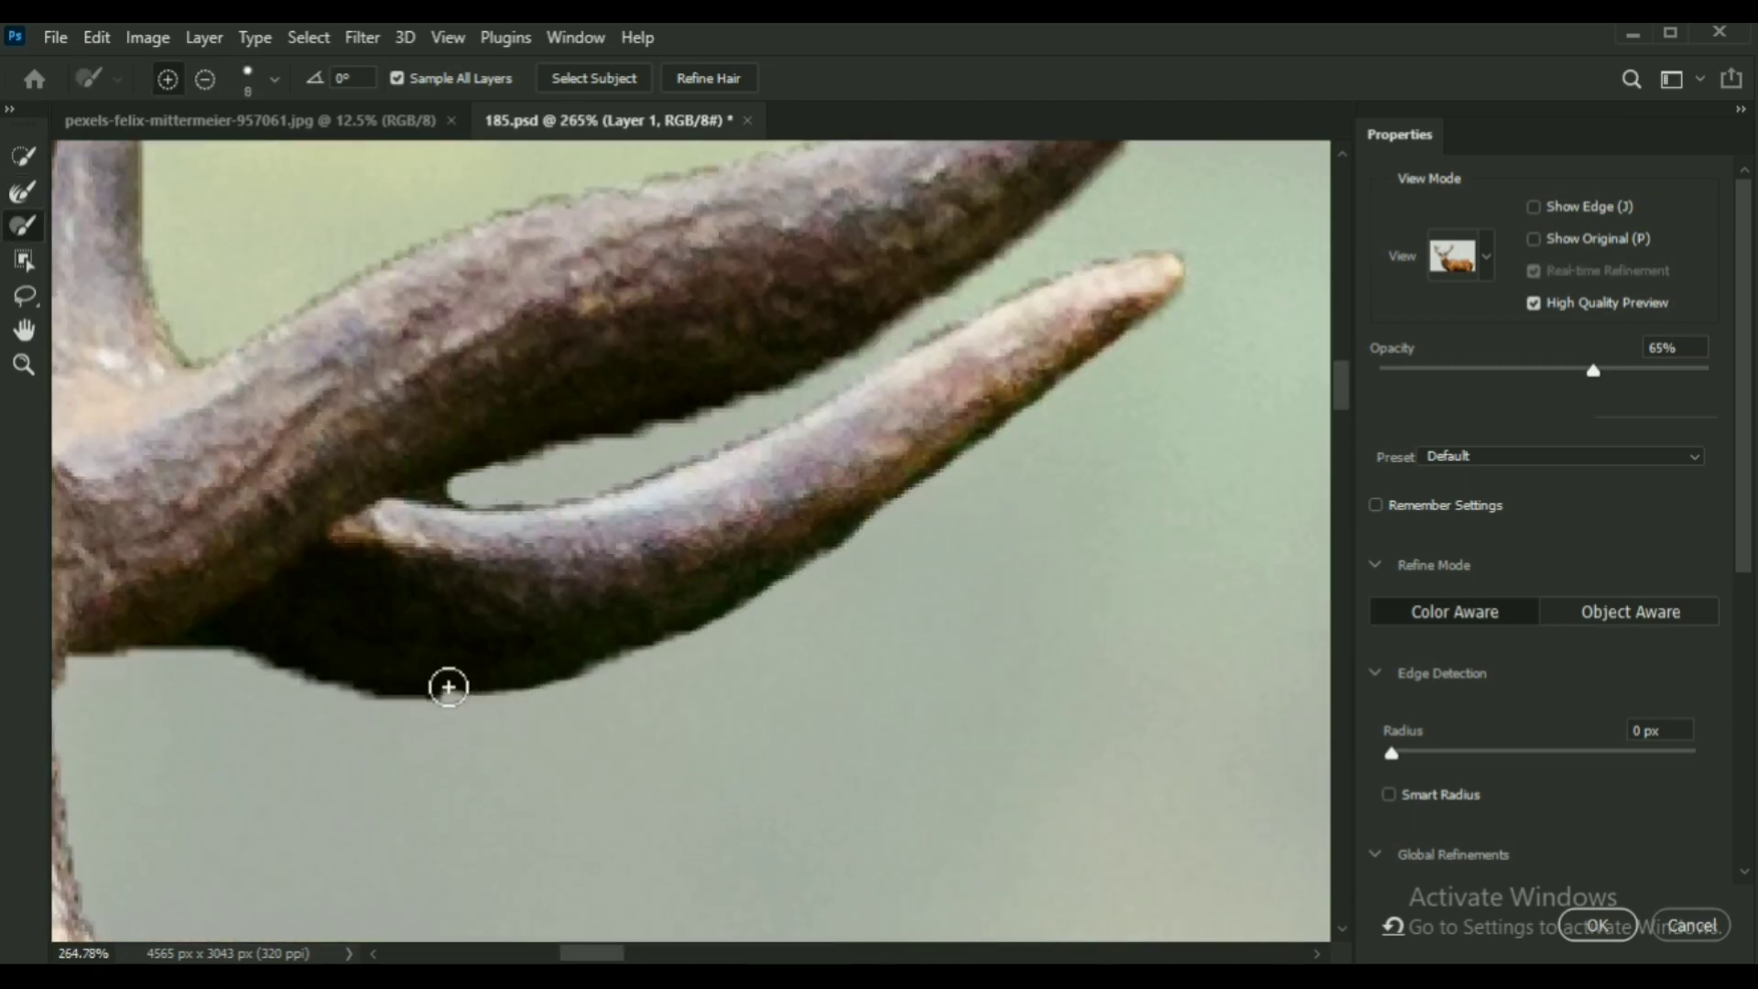
{"action": "key", "text": "r"}
{"action": "scroll", "coordinate": [613, 675], "scroll_direction": "up", "scroll_amount": 2}
{"action": "scroll", "coordinate": [612, 675], "scroll_direction": "down", "scroll_amount": 9}
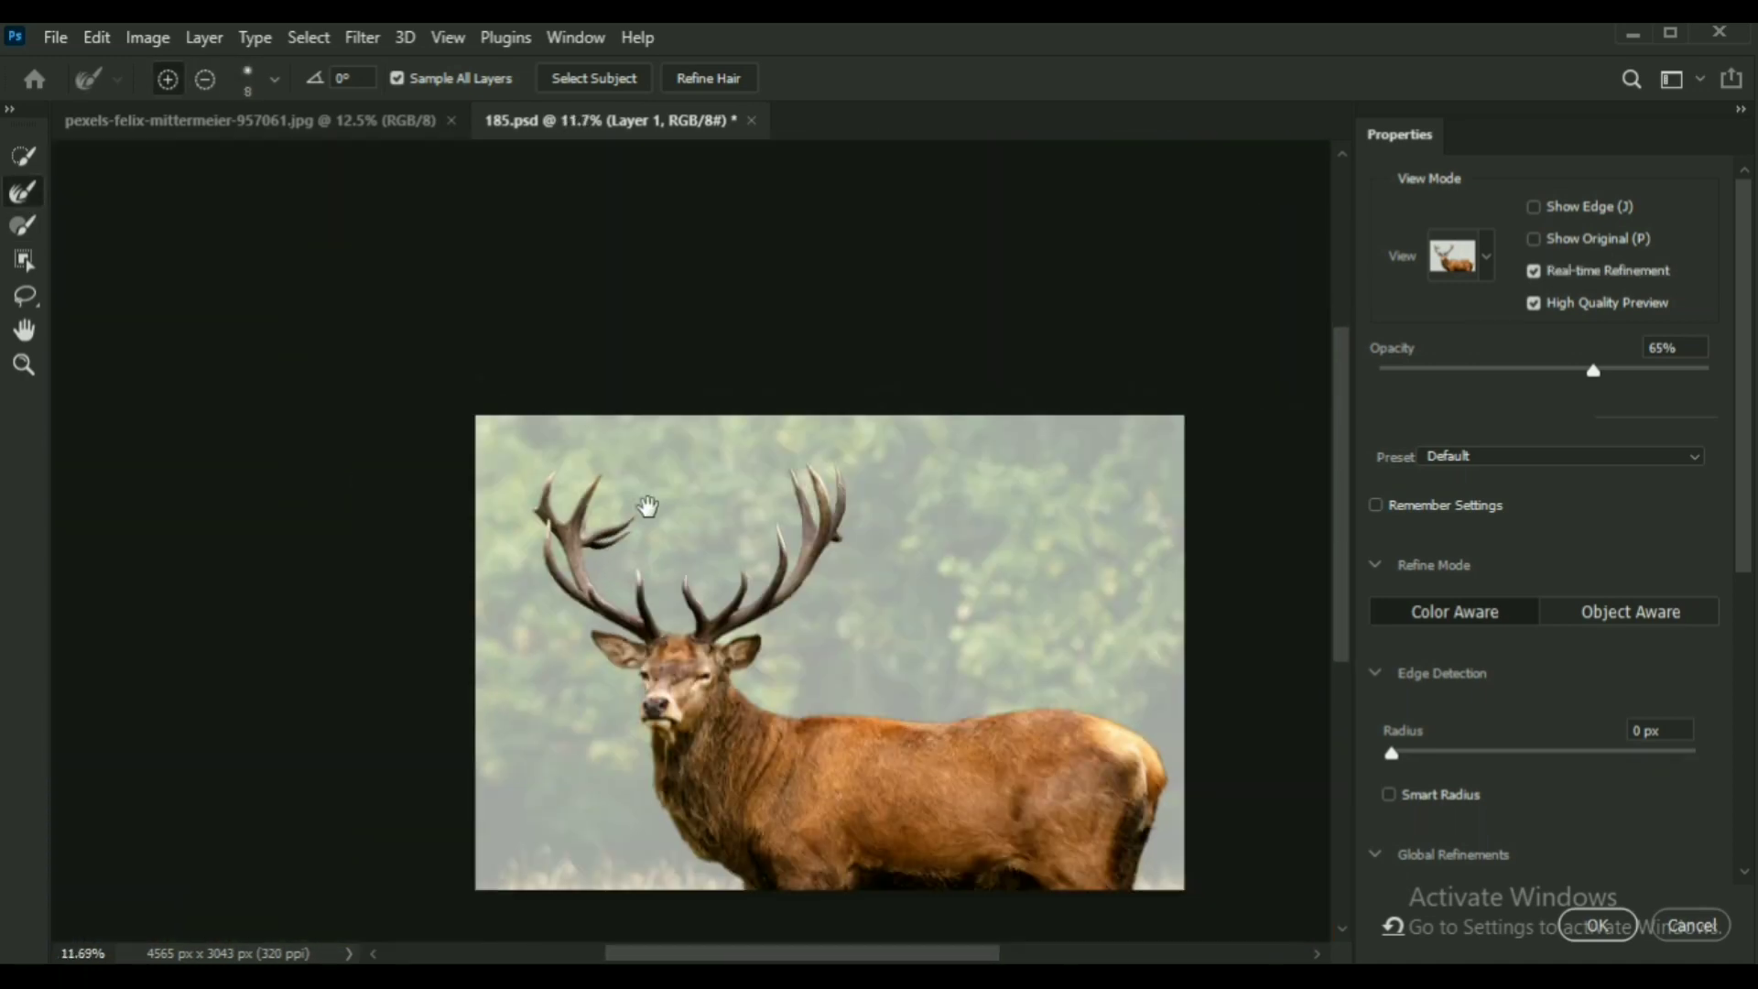
Set the selection's global refinements to Smooth 6 and Feather 0.1 px.
{"action": "left_click_drag", "start_coordinate": [648, 506], "coordinate": [541, 430]}
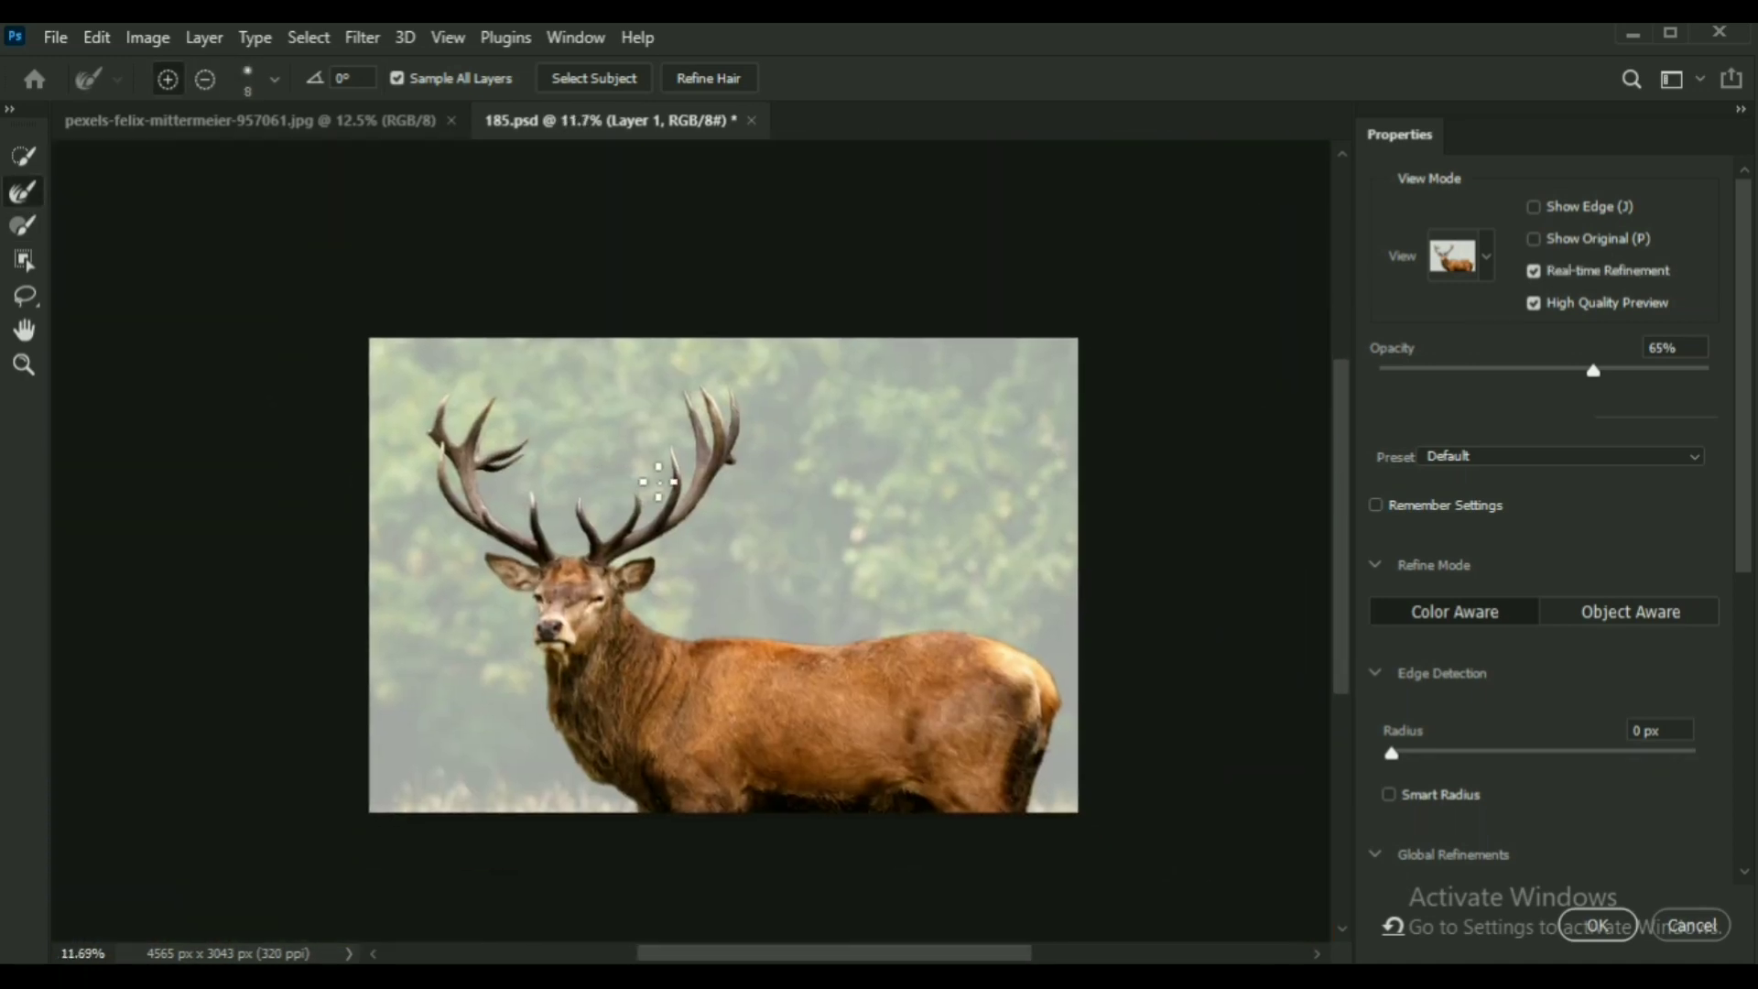
{"action": "key", "text": "r"}
{"action": "scroll", "coordinate": [1516, 797], "scroll_direction": "down", "scroll_amount": 3}
{"action": "scroll", "coordinate": [1414, 502], "scroll_direction": "down", "scroll_amount": 2}
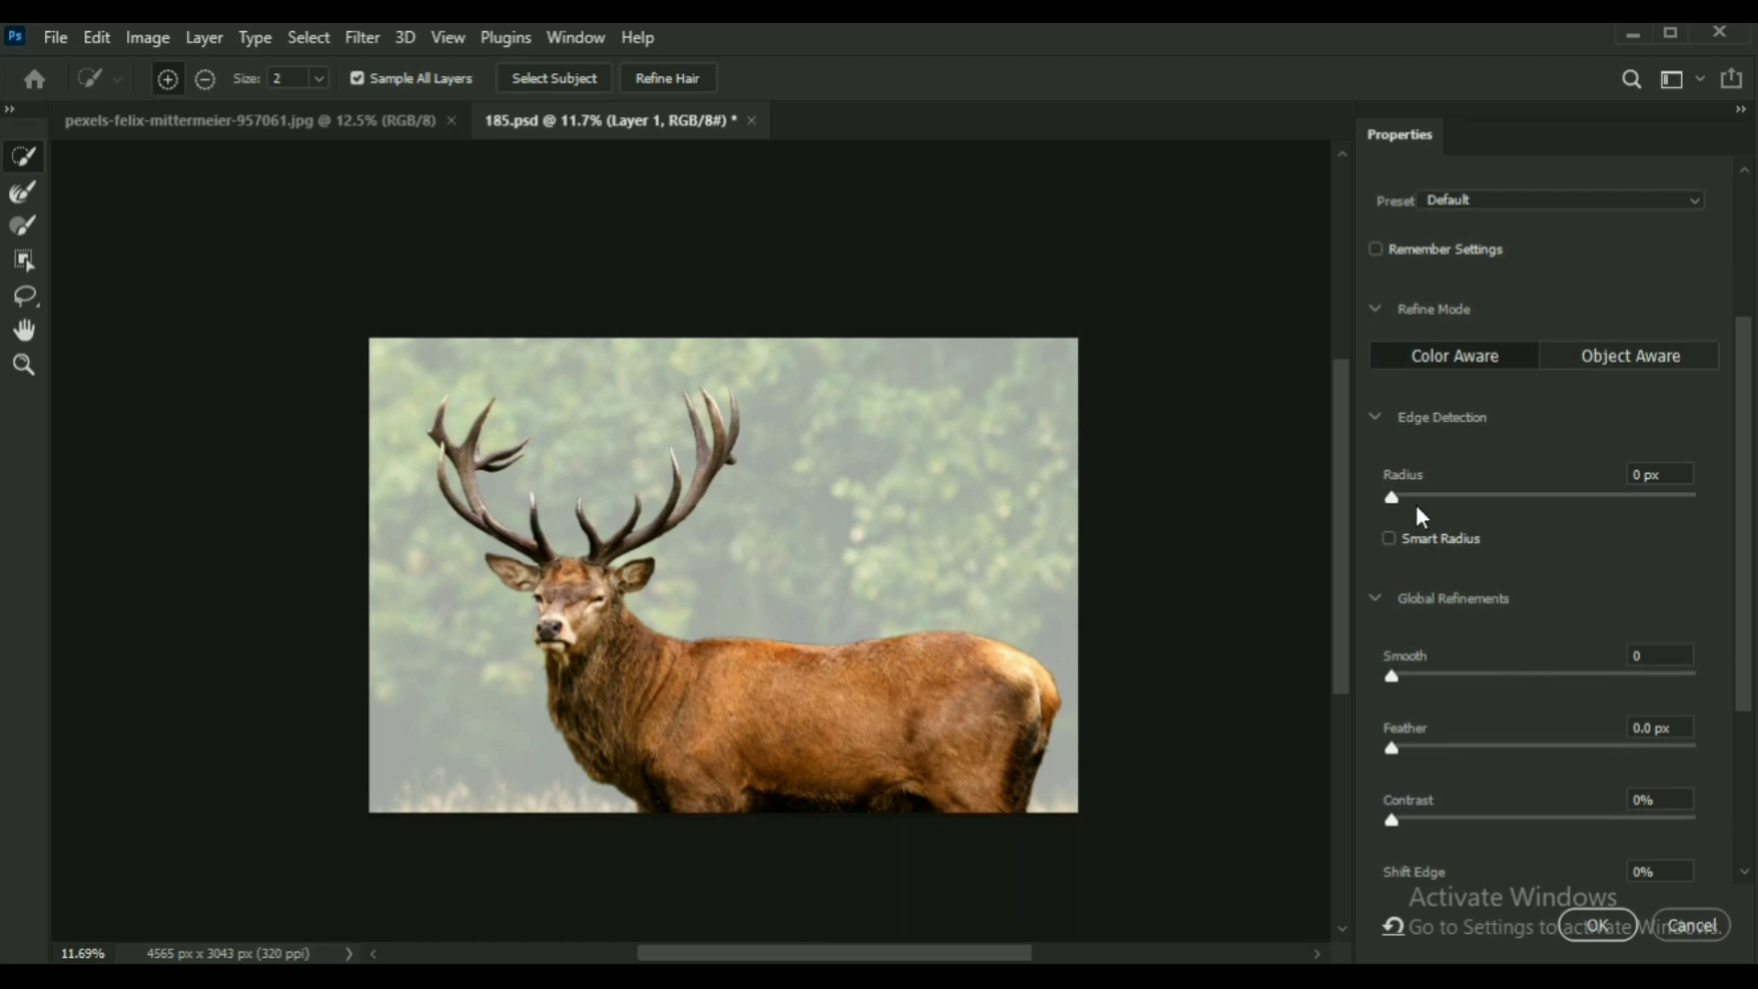
{"action": "left_click_drag", "start_coordinate": [1393, 610], "coordinate": [1409, 609]}
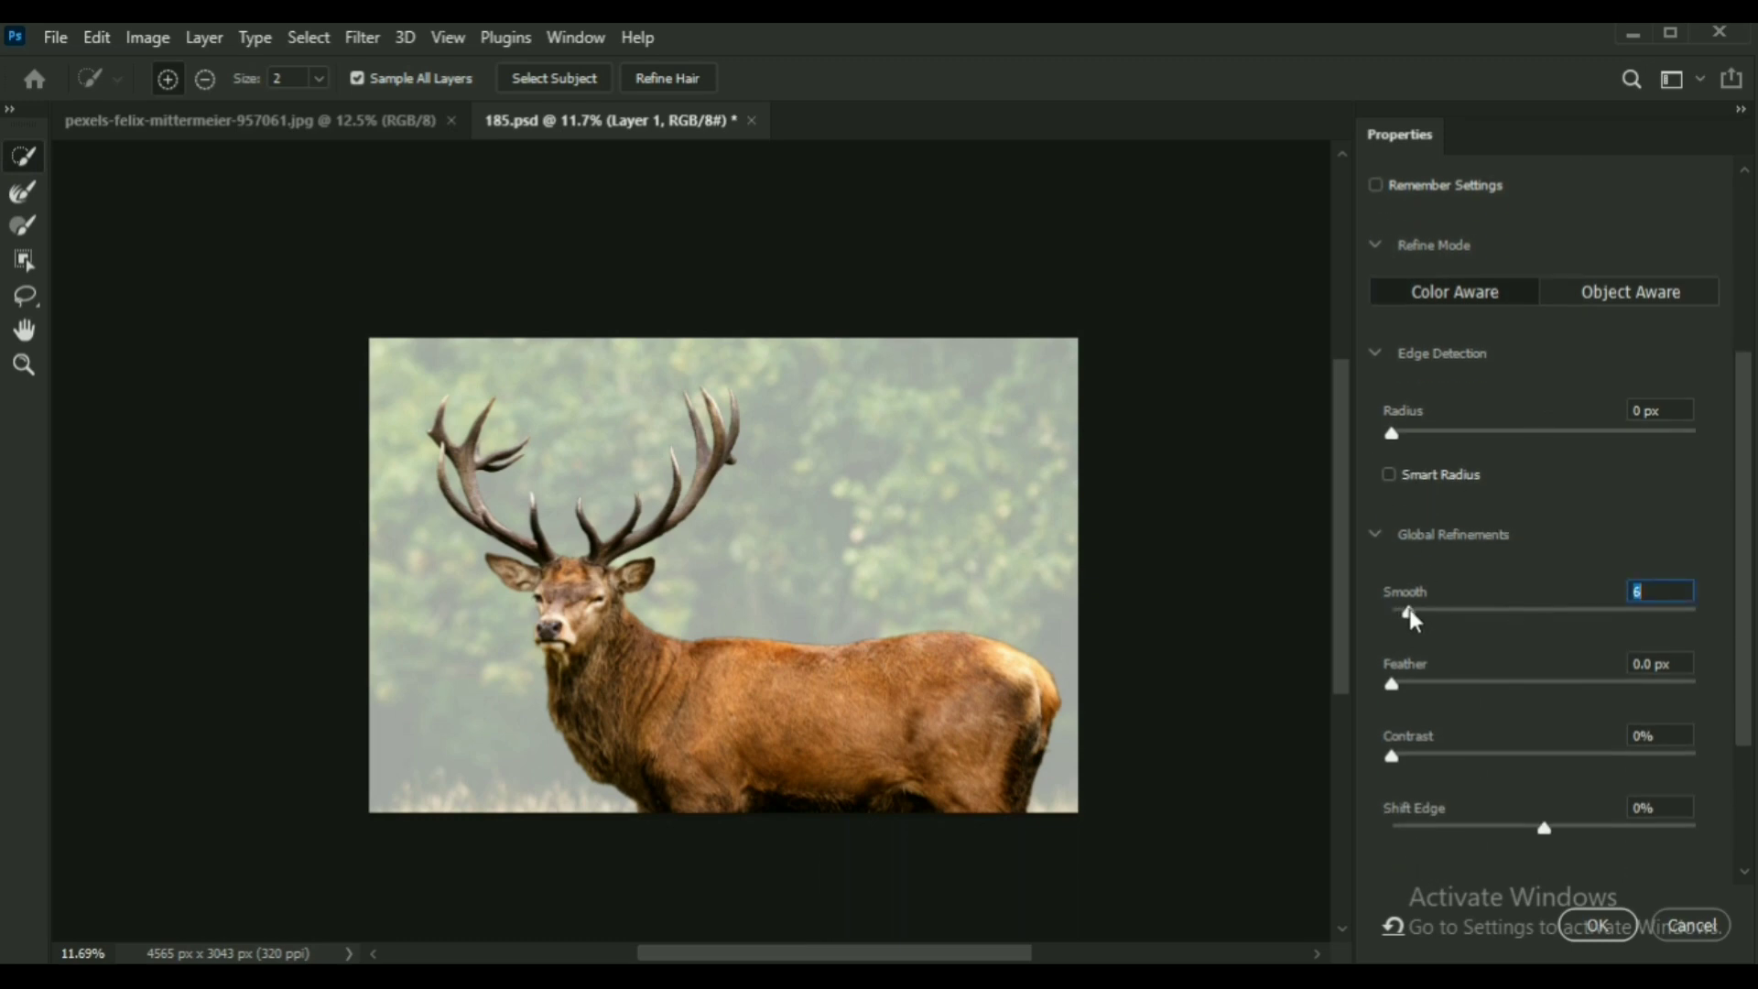
{"action": "left_click_drag", "start_coordinate": [1392, 686], "coordinate": [1403, 688]}
{"action": "scroll", "coordinate": [1447, 763], "scroll_direction": "down", "scroll_amount": 2}
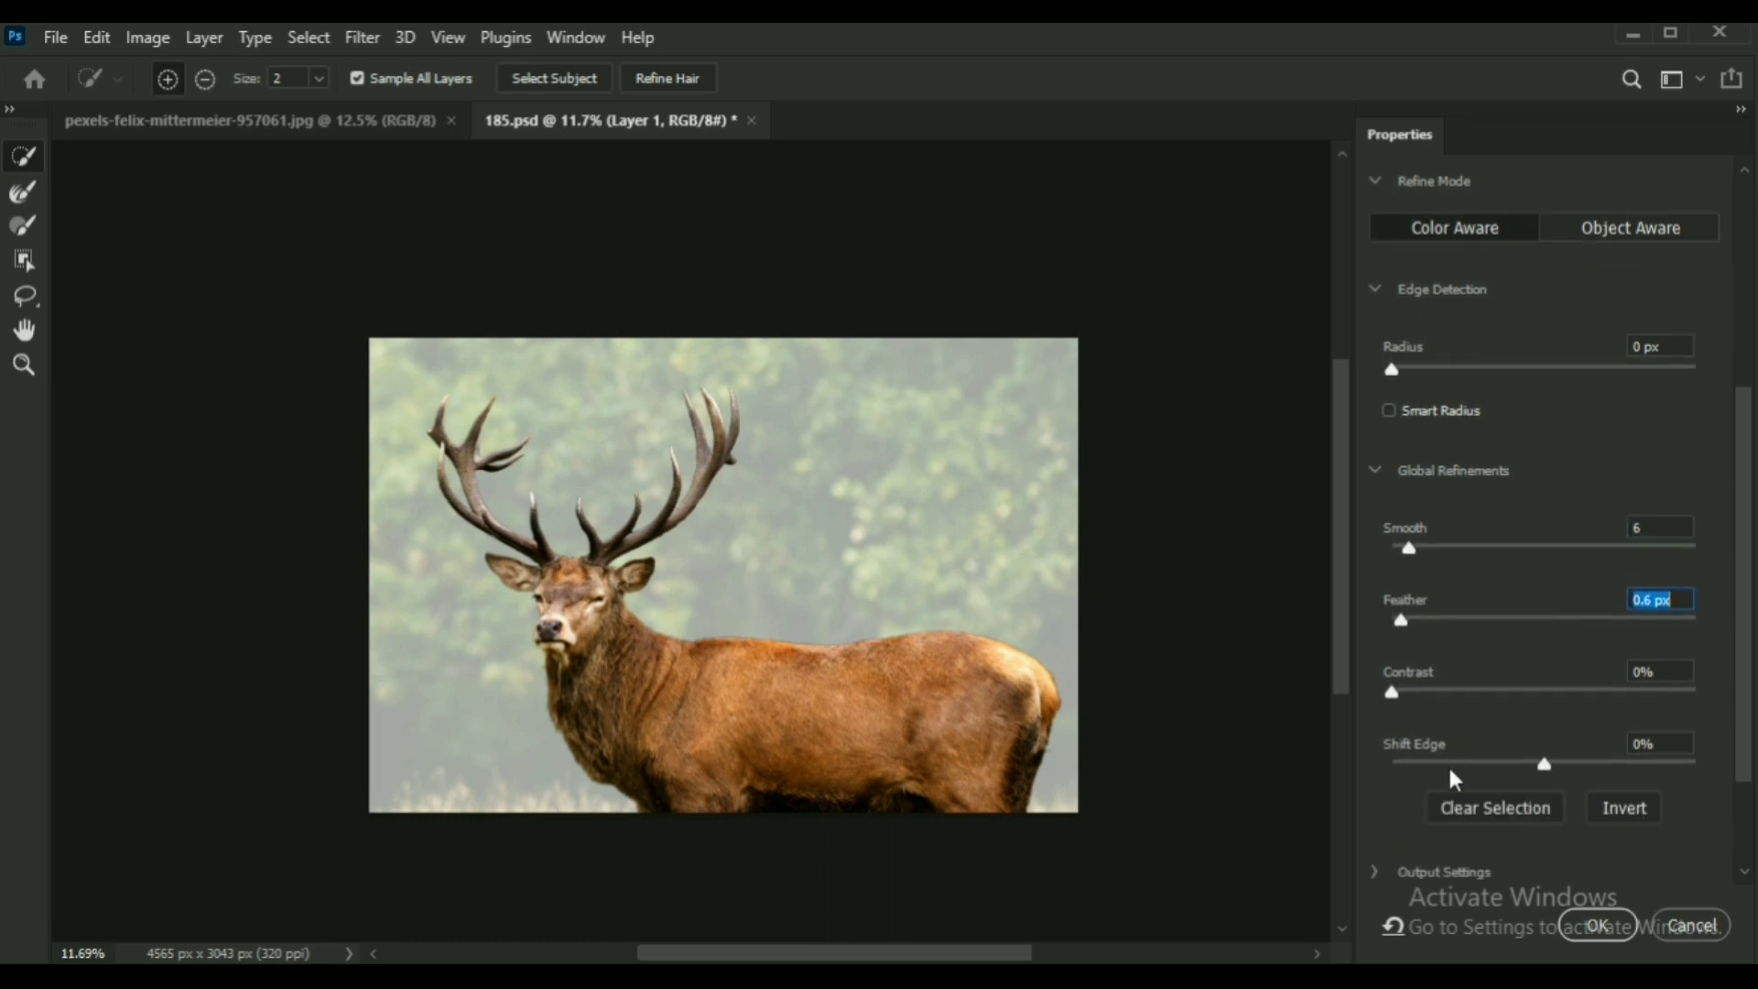
{"action": "scroll", "coordinate": [1432, 810], "scroll_direction": "down", "scroll_amount": 2}
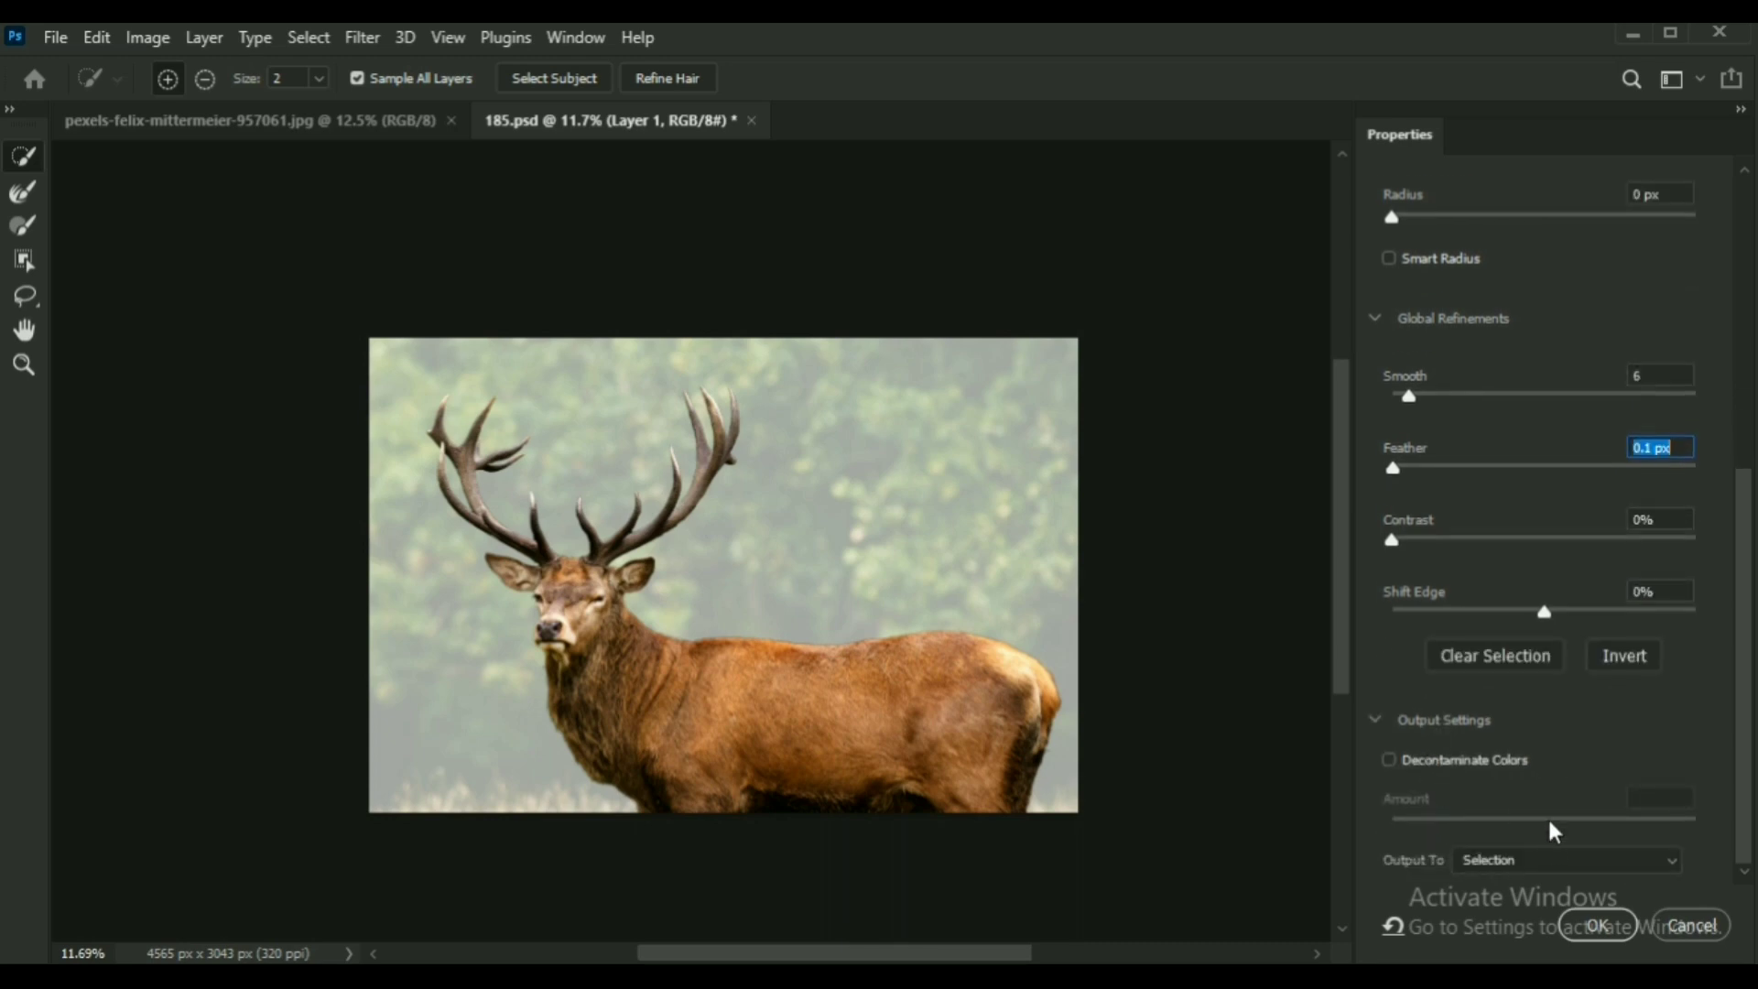
Output the refined selection as a New Layer with Layer Mask and apply it.
{"action": "left_click", "coordinate": [1561, 858]}
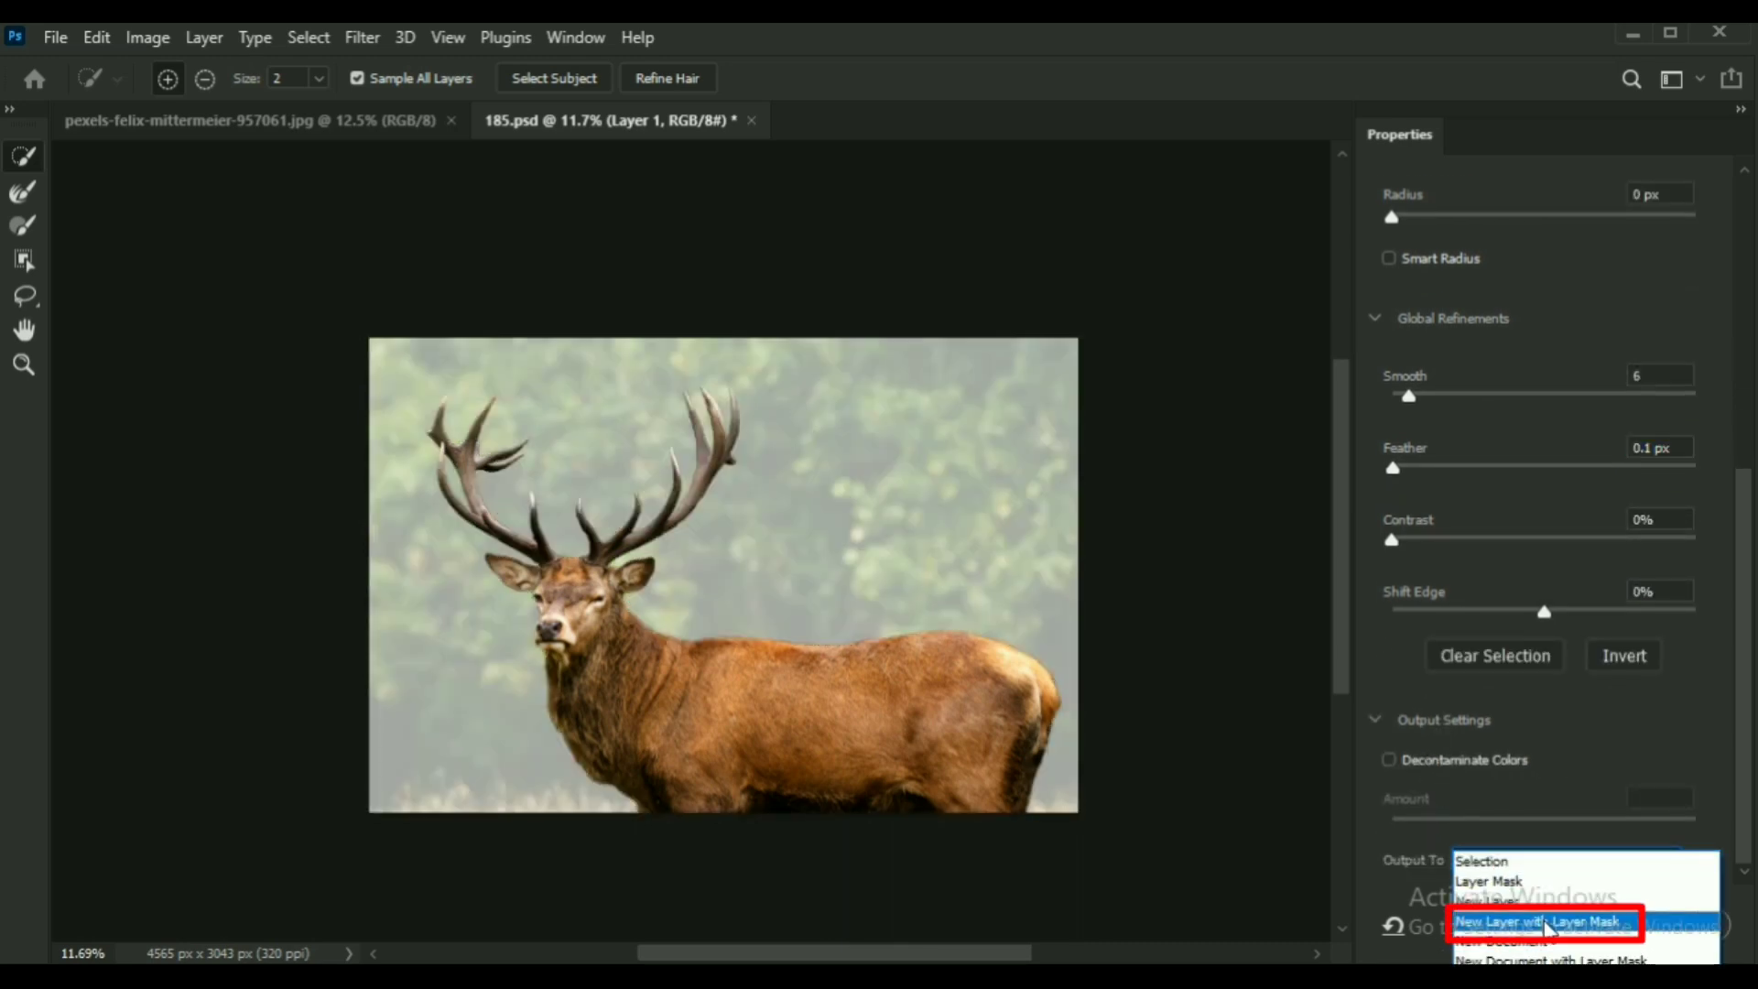
{"action": "left_click", "coordinate": [1546, 922]}
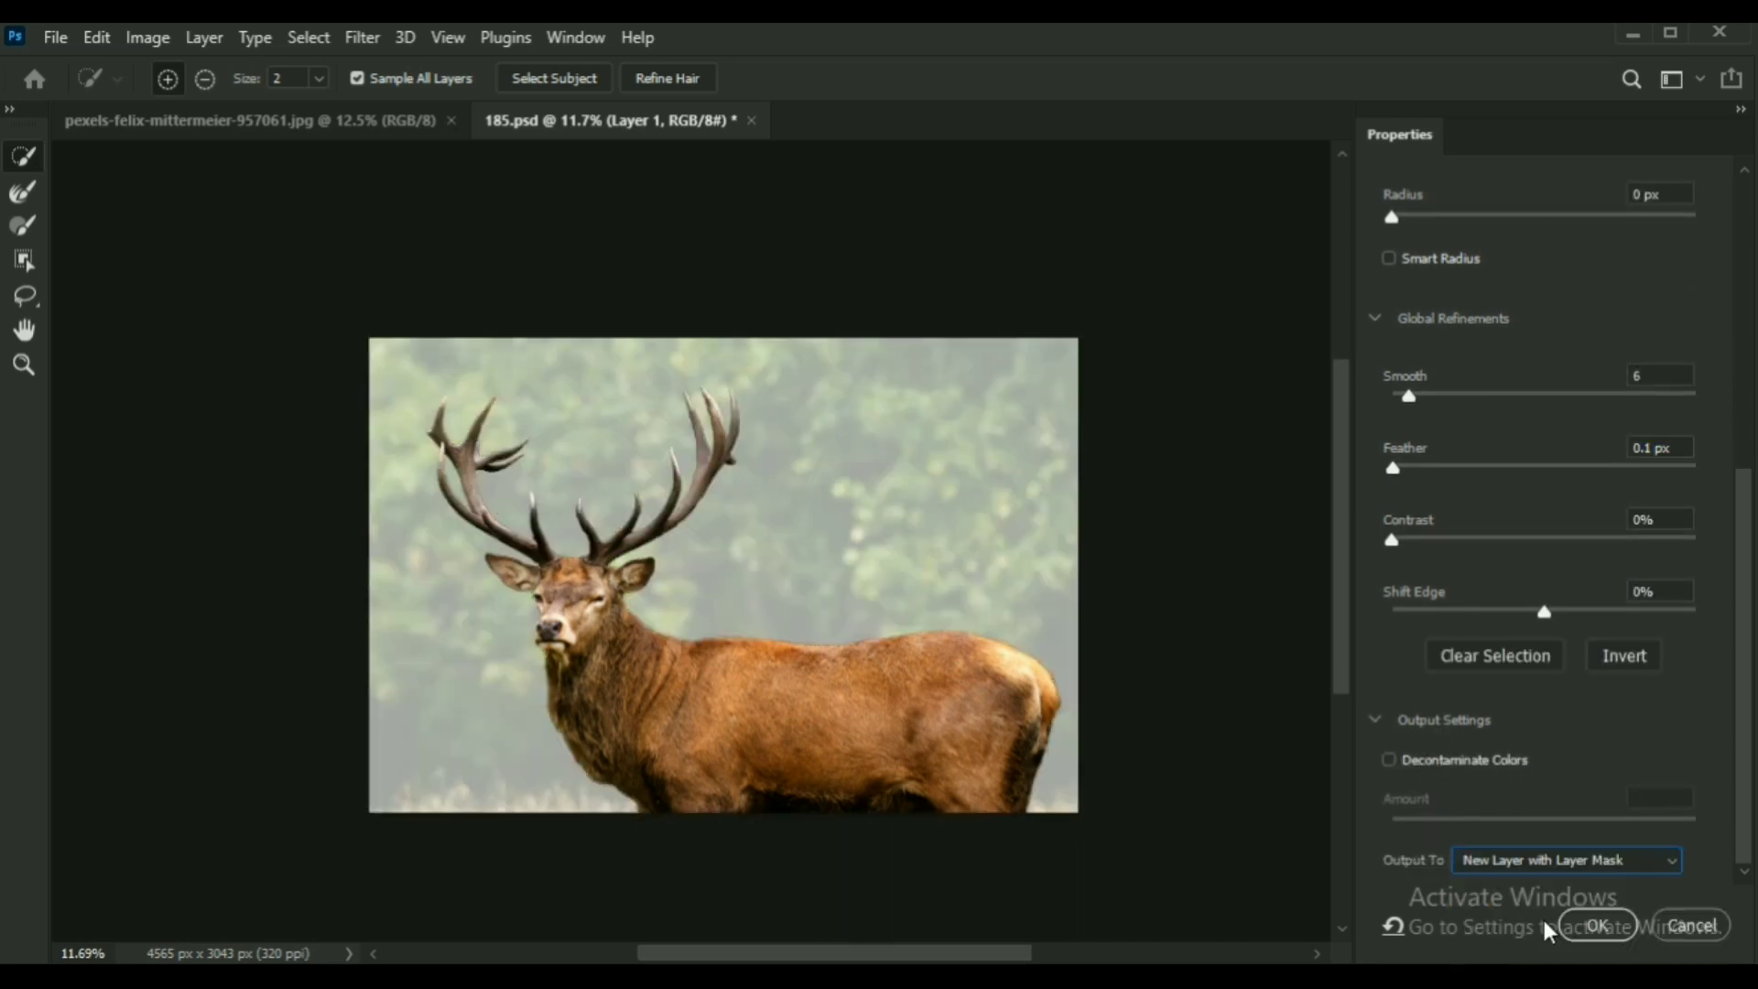
{"action": "left_click", "coordinate": [1602, 921]}
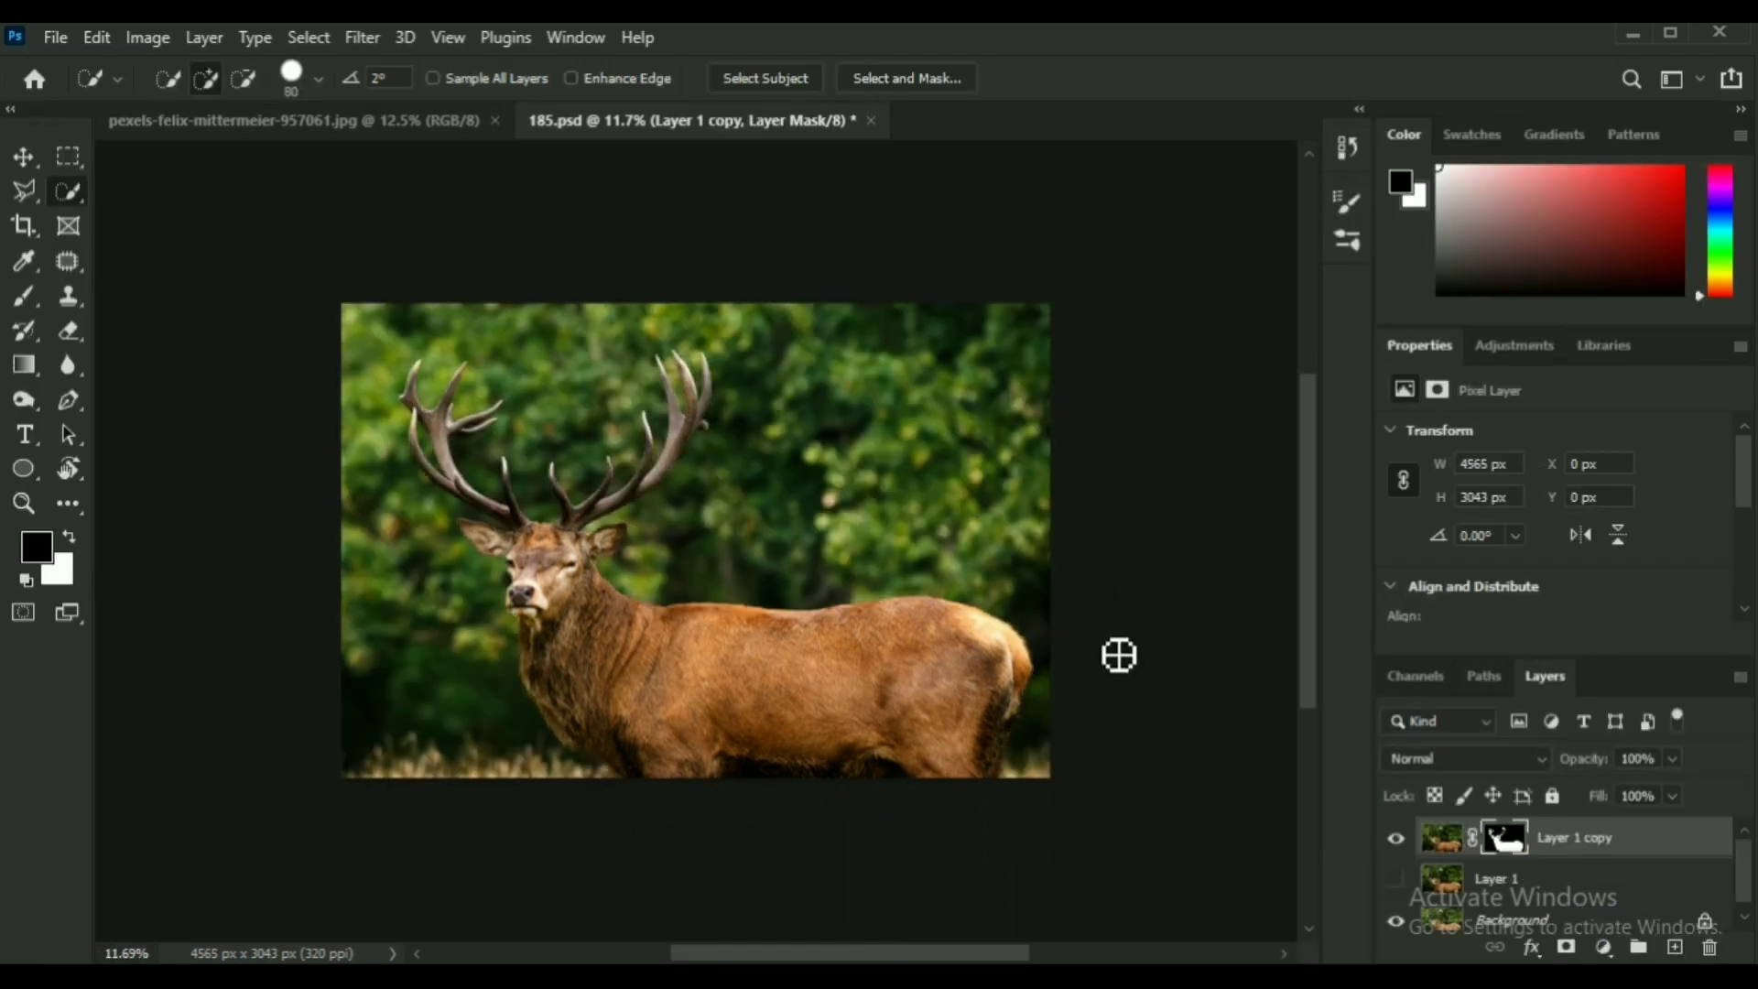
Hide the Background layer and inspect the deer cutout's edges against transparency.
{"action": "left_click", "coordinate": [1395, 921]}
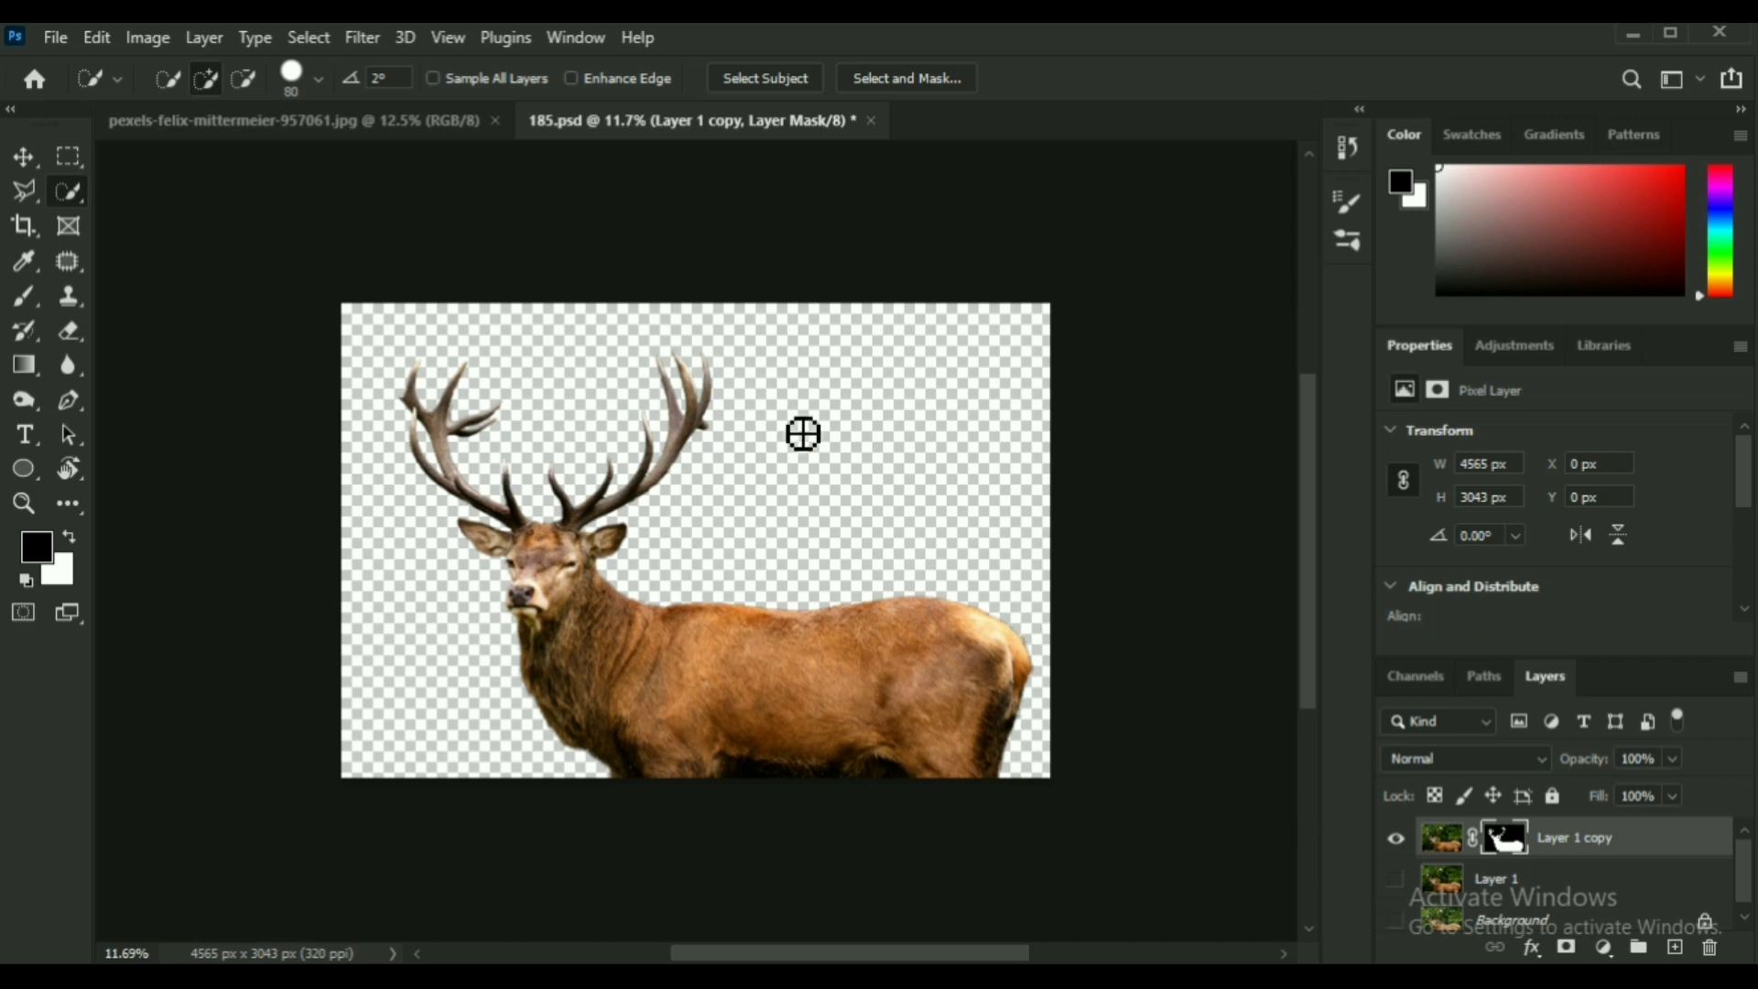
{"action": "key", "text": "v"}
{"action": "scroll", "coordinate": [568, 486], "scroll_direction": "up", "scroll_amount": 5}
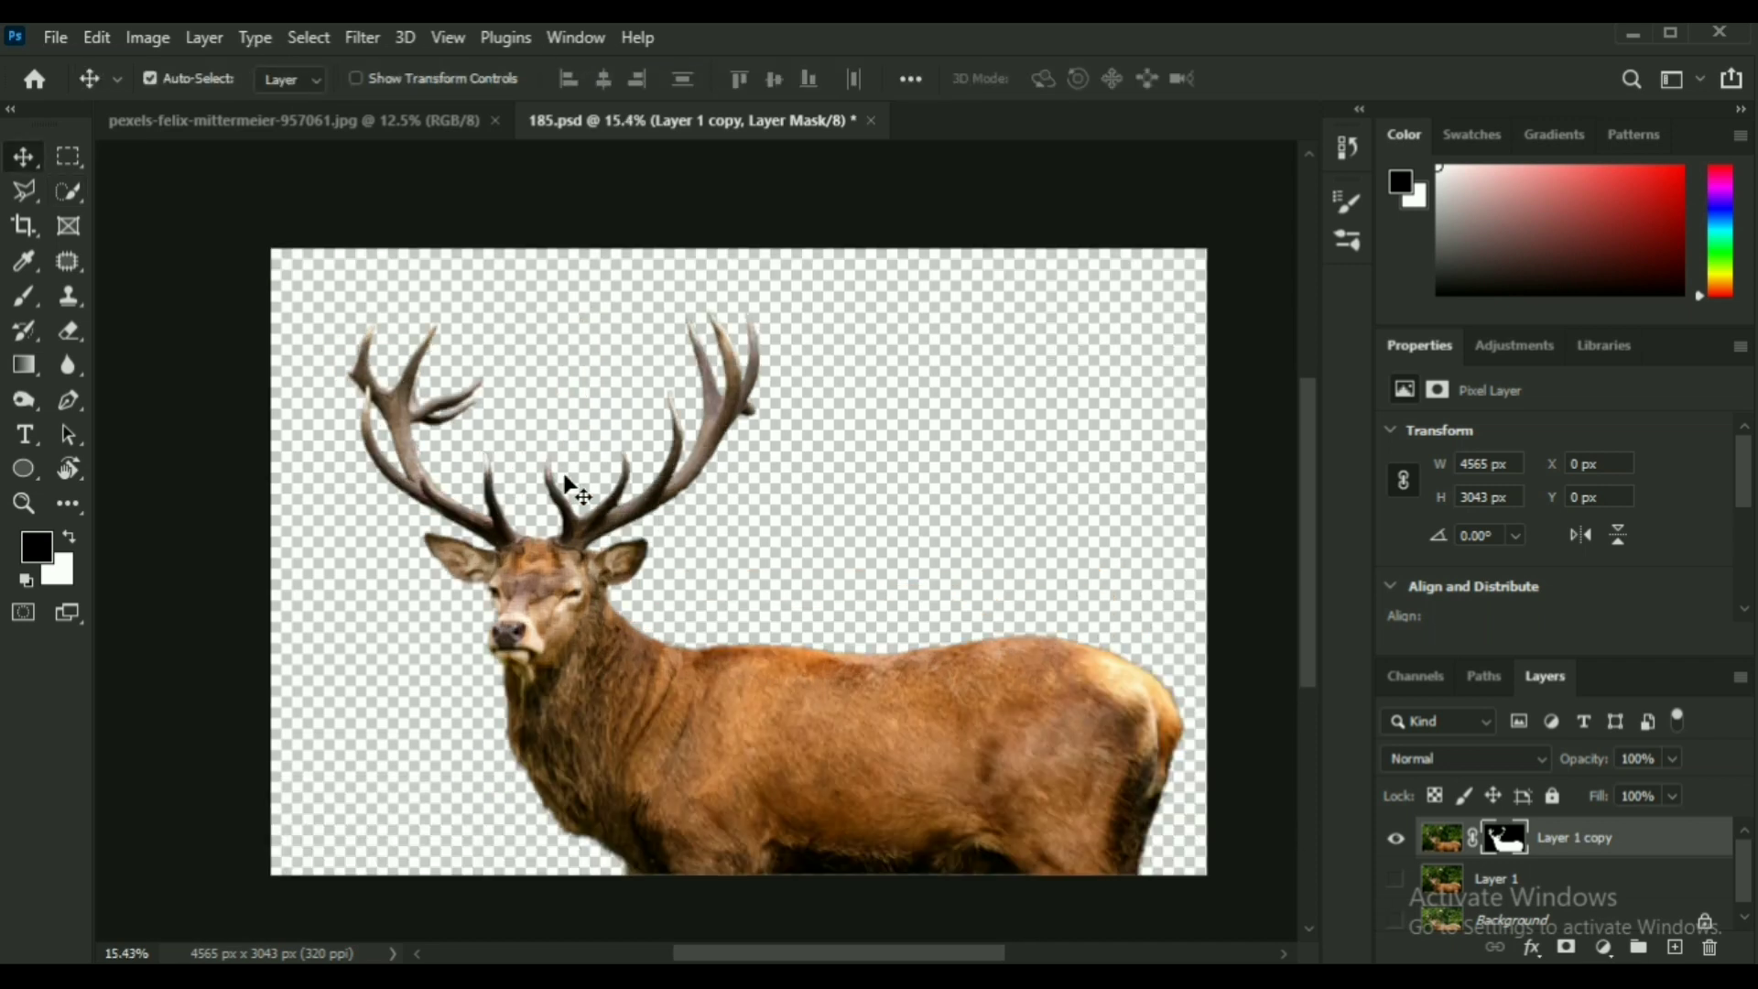
{"action": "scroll", "coordinate": [688, 535], "scroll_direction": "down", "scroll_amount": 5}
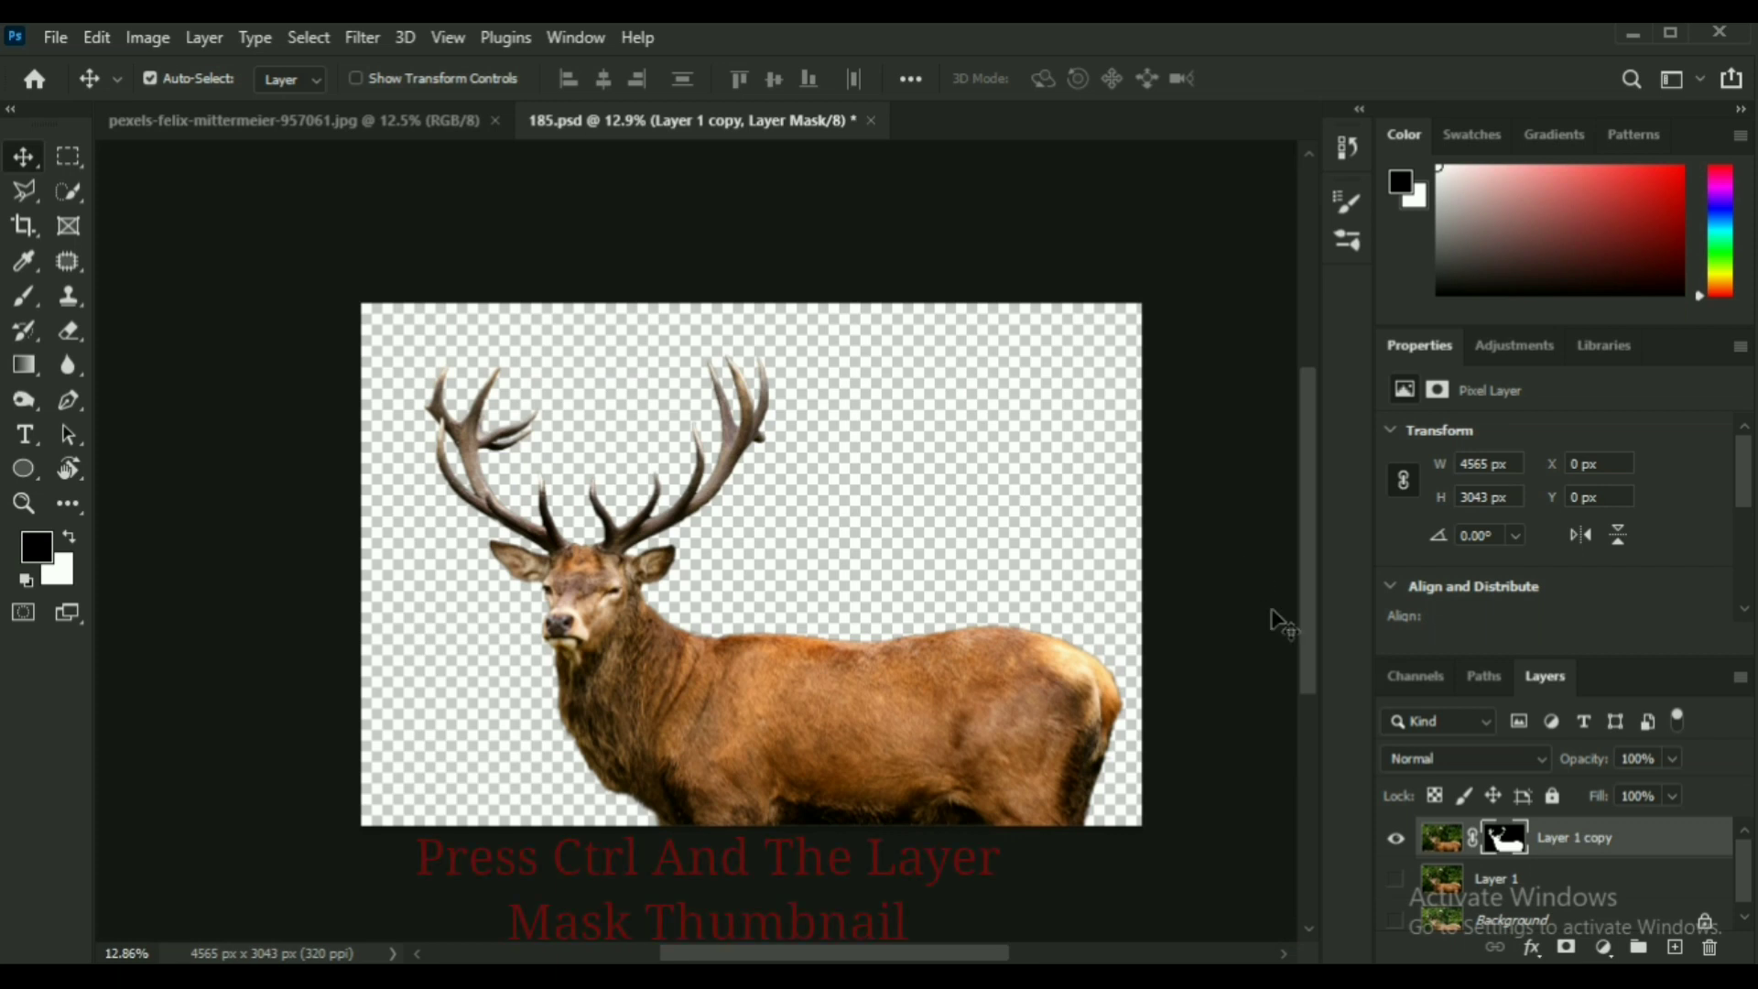
Load the deer selection from Layer 1 copy's mask and show Layer 1 while keeping Background hidden.
{"action": "left_click", "coordinate": [1512, 837], "text": "ctrl"}
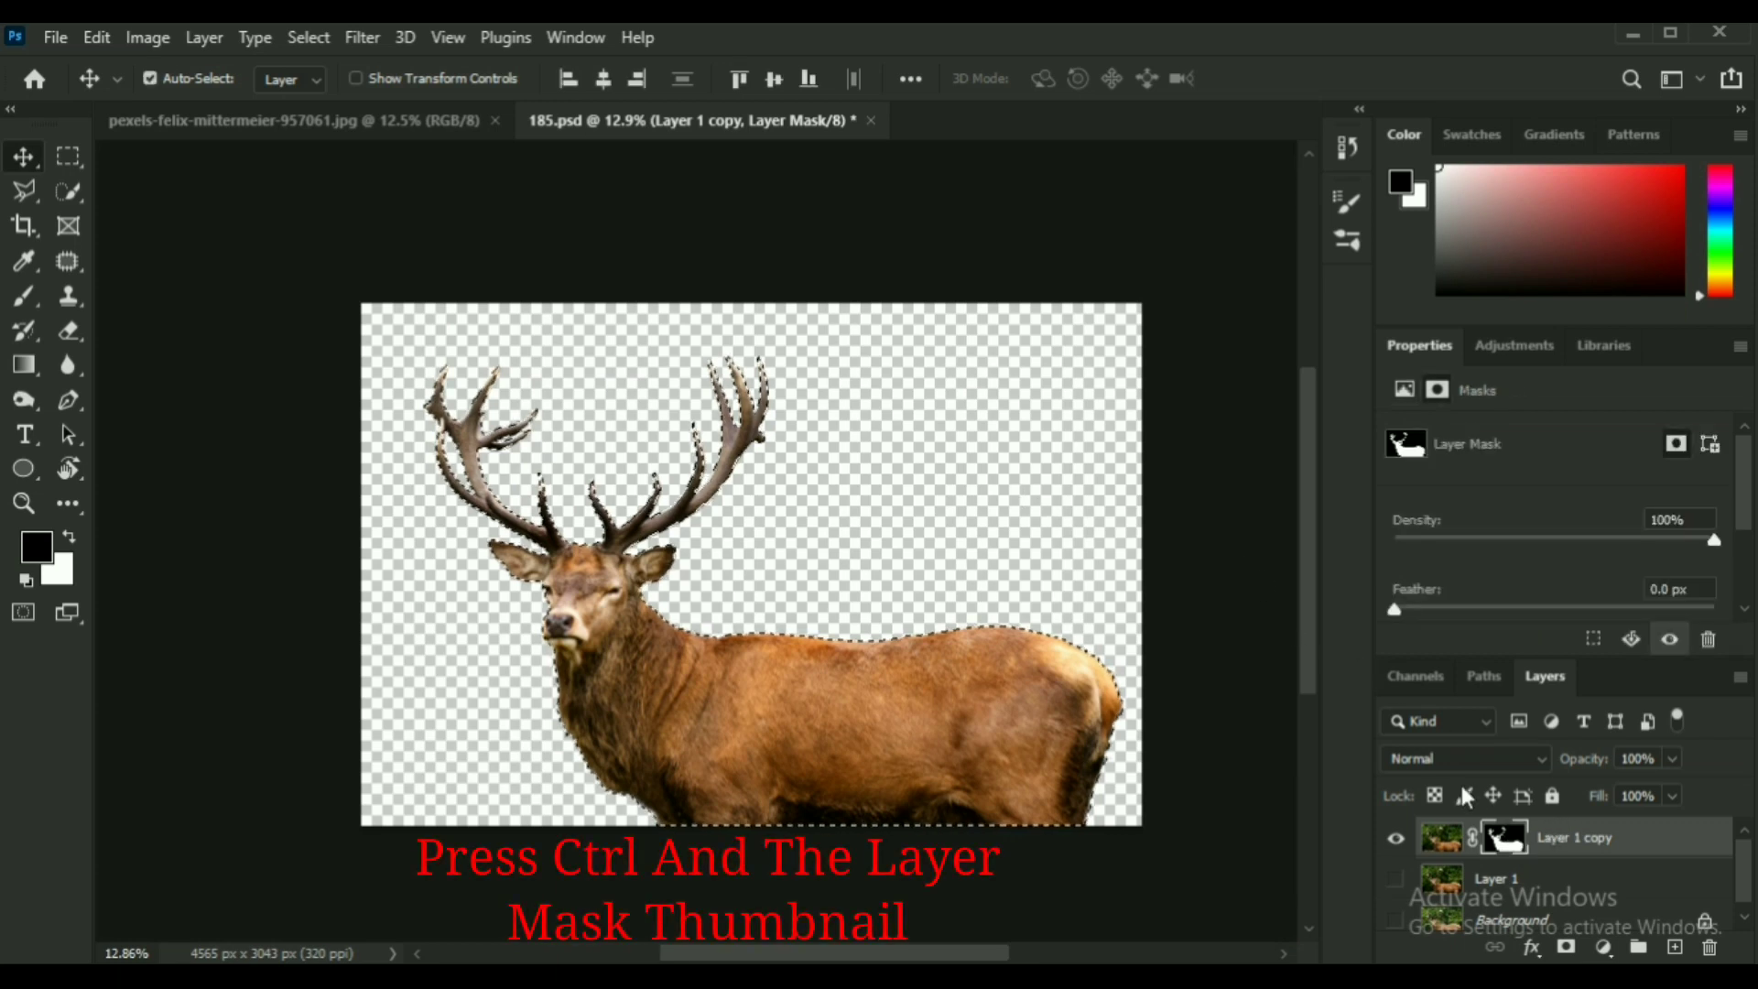
{"action": "left_click", "coordinate": [1396, 921]}
{"action": "left_click", "coordinate": [1395, 921]}
{"action": "left_click", "coordinate": [1395, 879]}
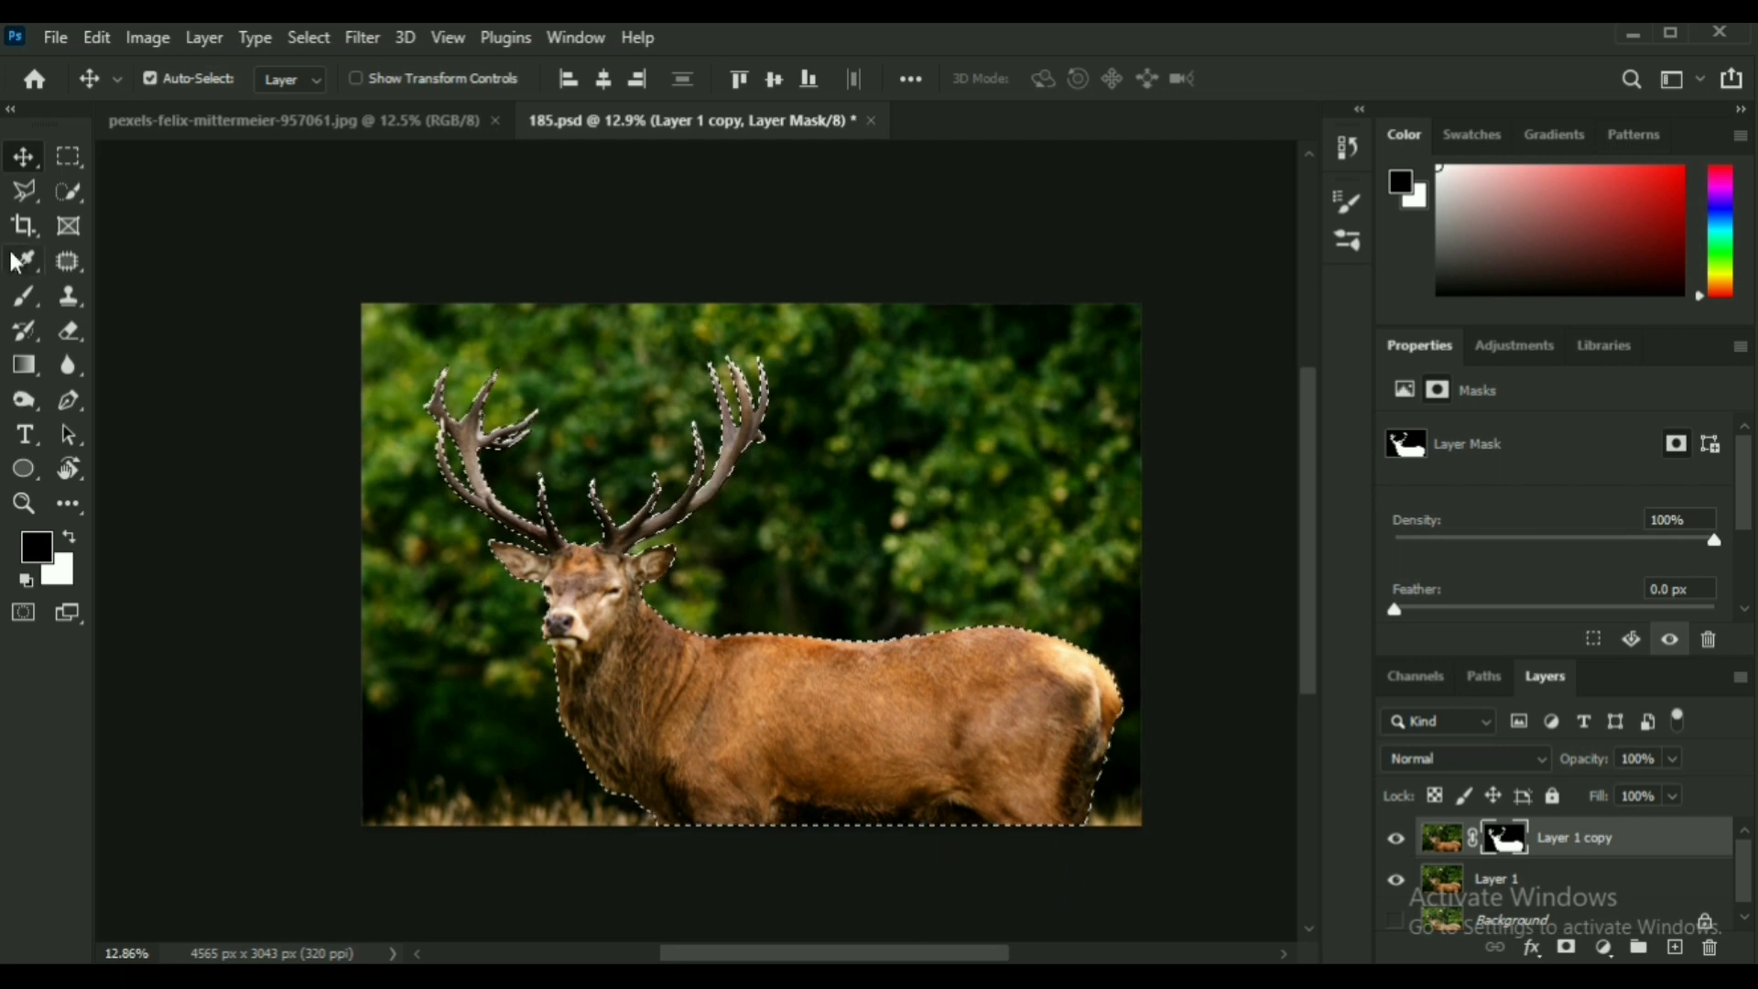
Subtract the deer's face and body from the selection with the Polygonal Lasso, cutting across the forehead just below the antlers.
{"action": "left_click", "coordinate": [33, 200]}
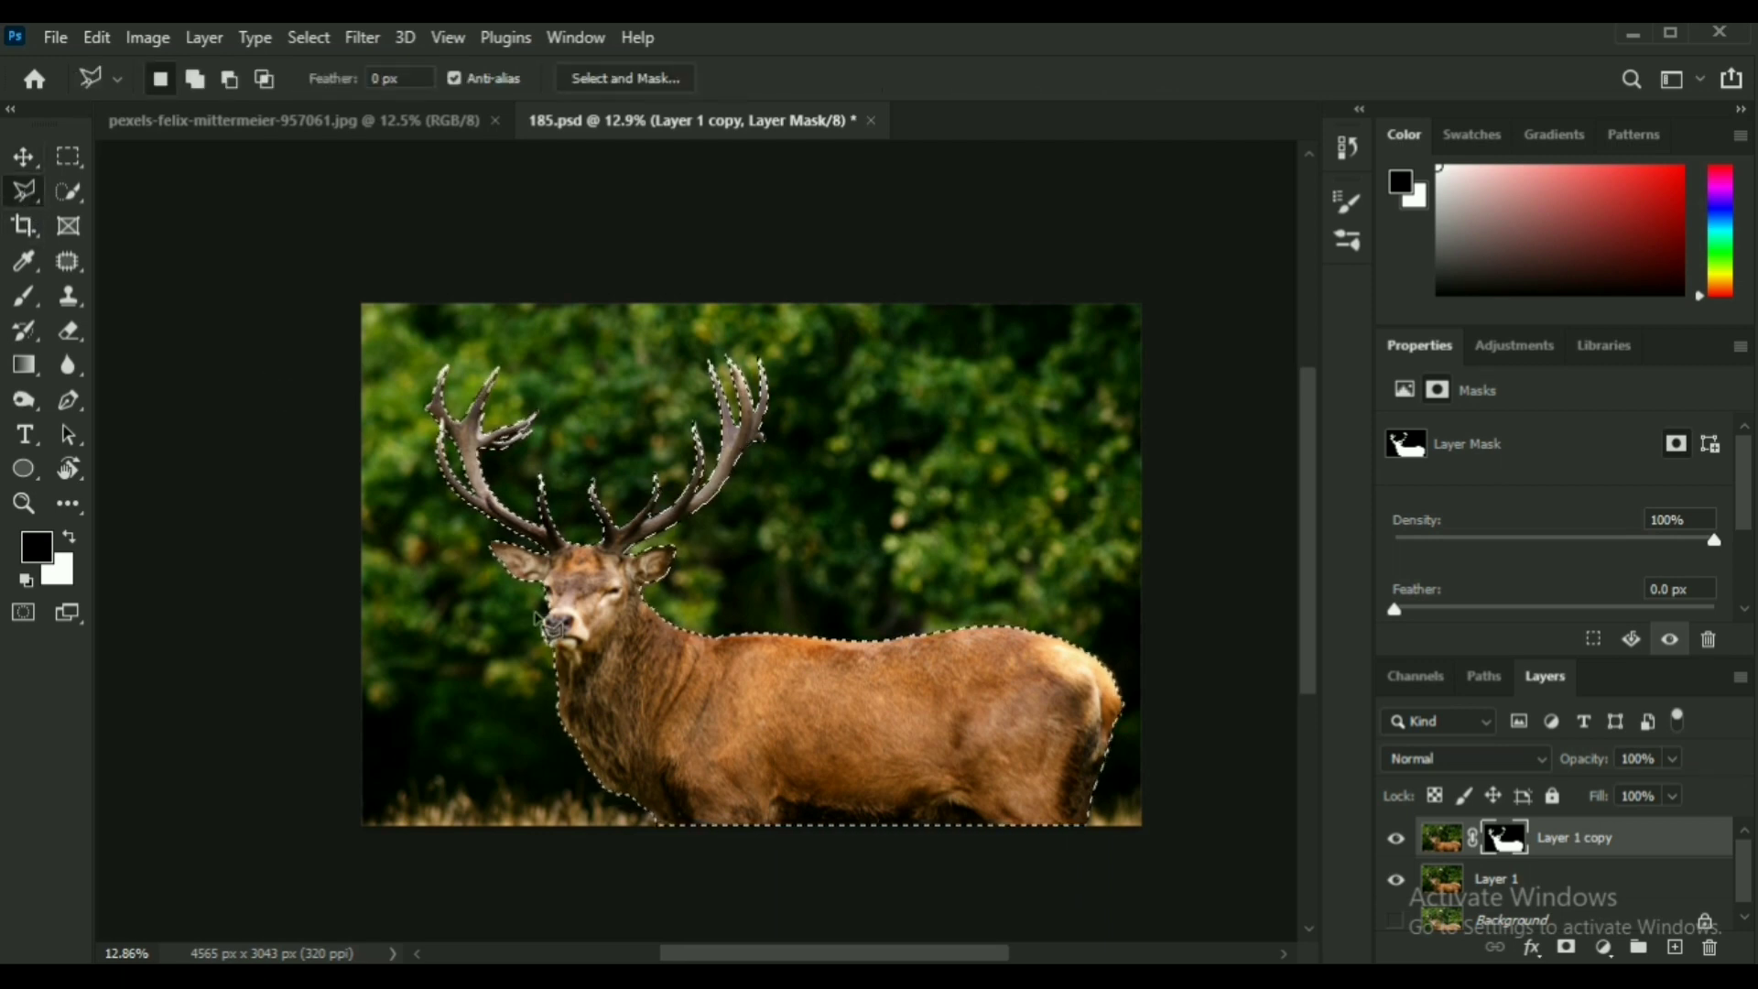
{"action": "scroll", "coordinate": [534, 611], "scroll_direction": "up", "scroll_amount": 10}
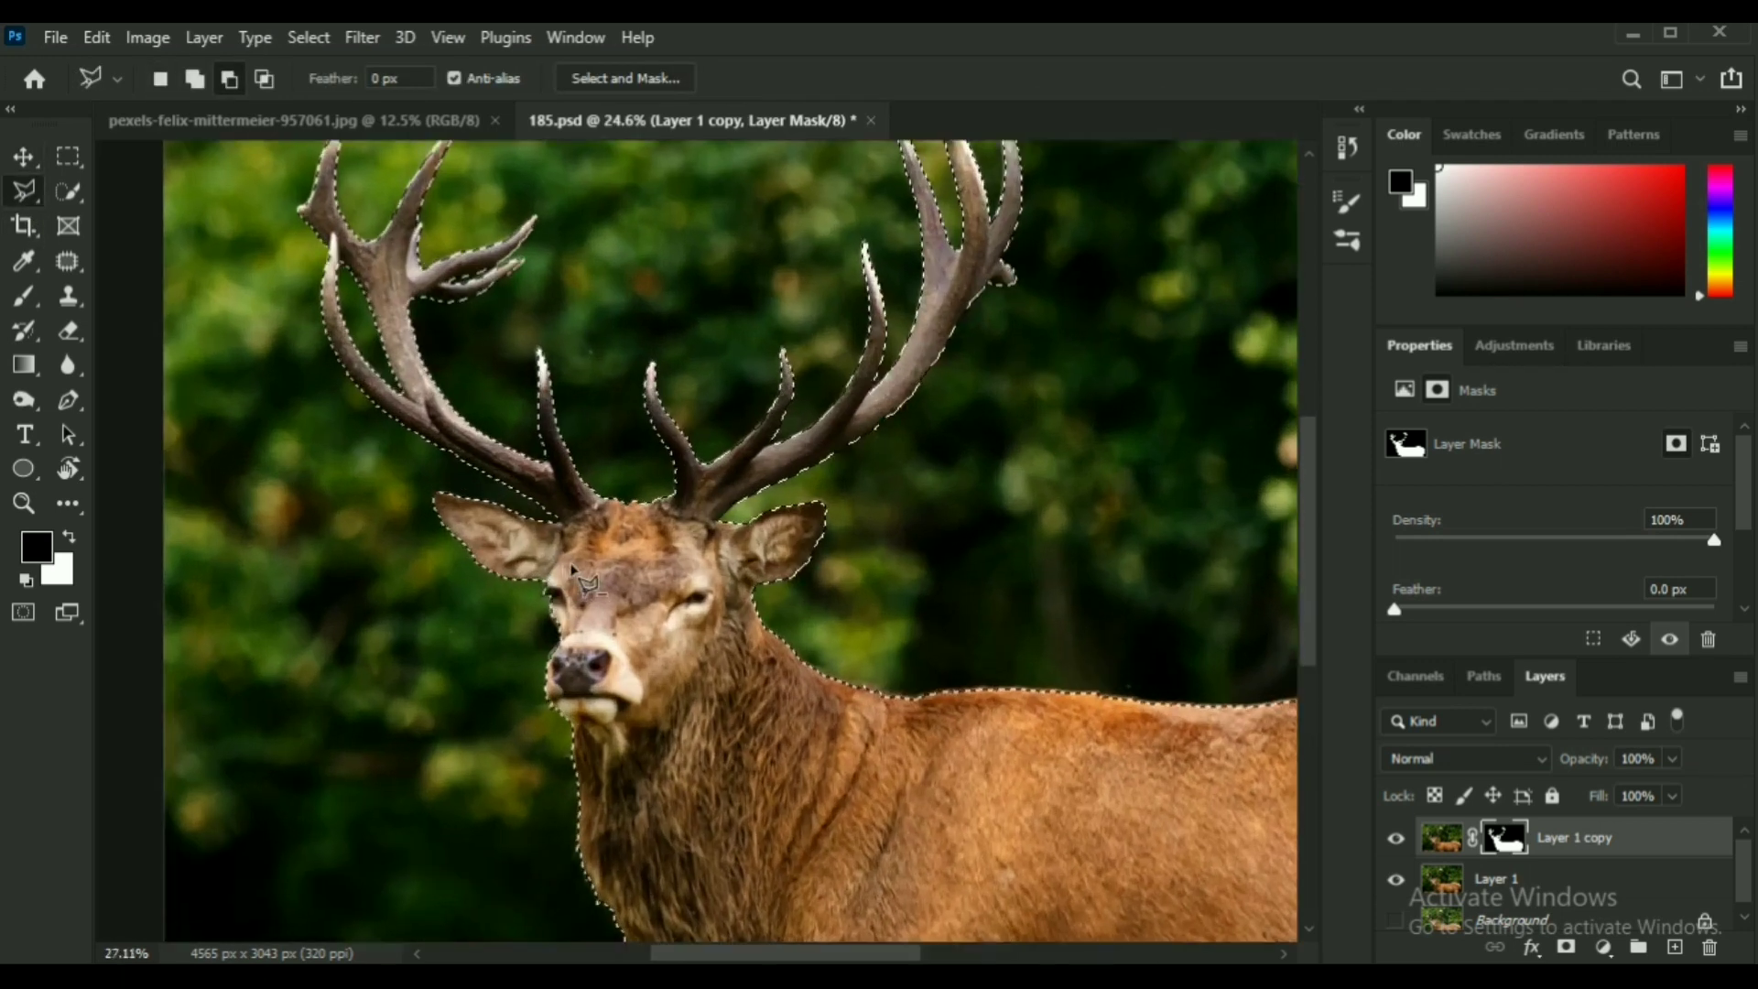
{"action": "scroll", "coordinate": [575, 563], "scroll_direction": "up", "scroll_amount": 1}
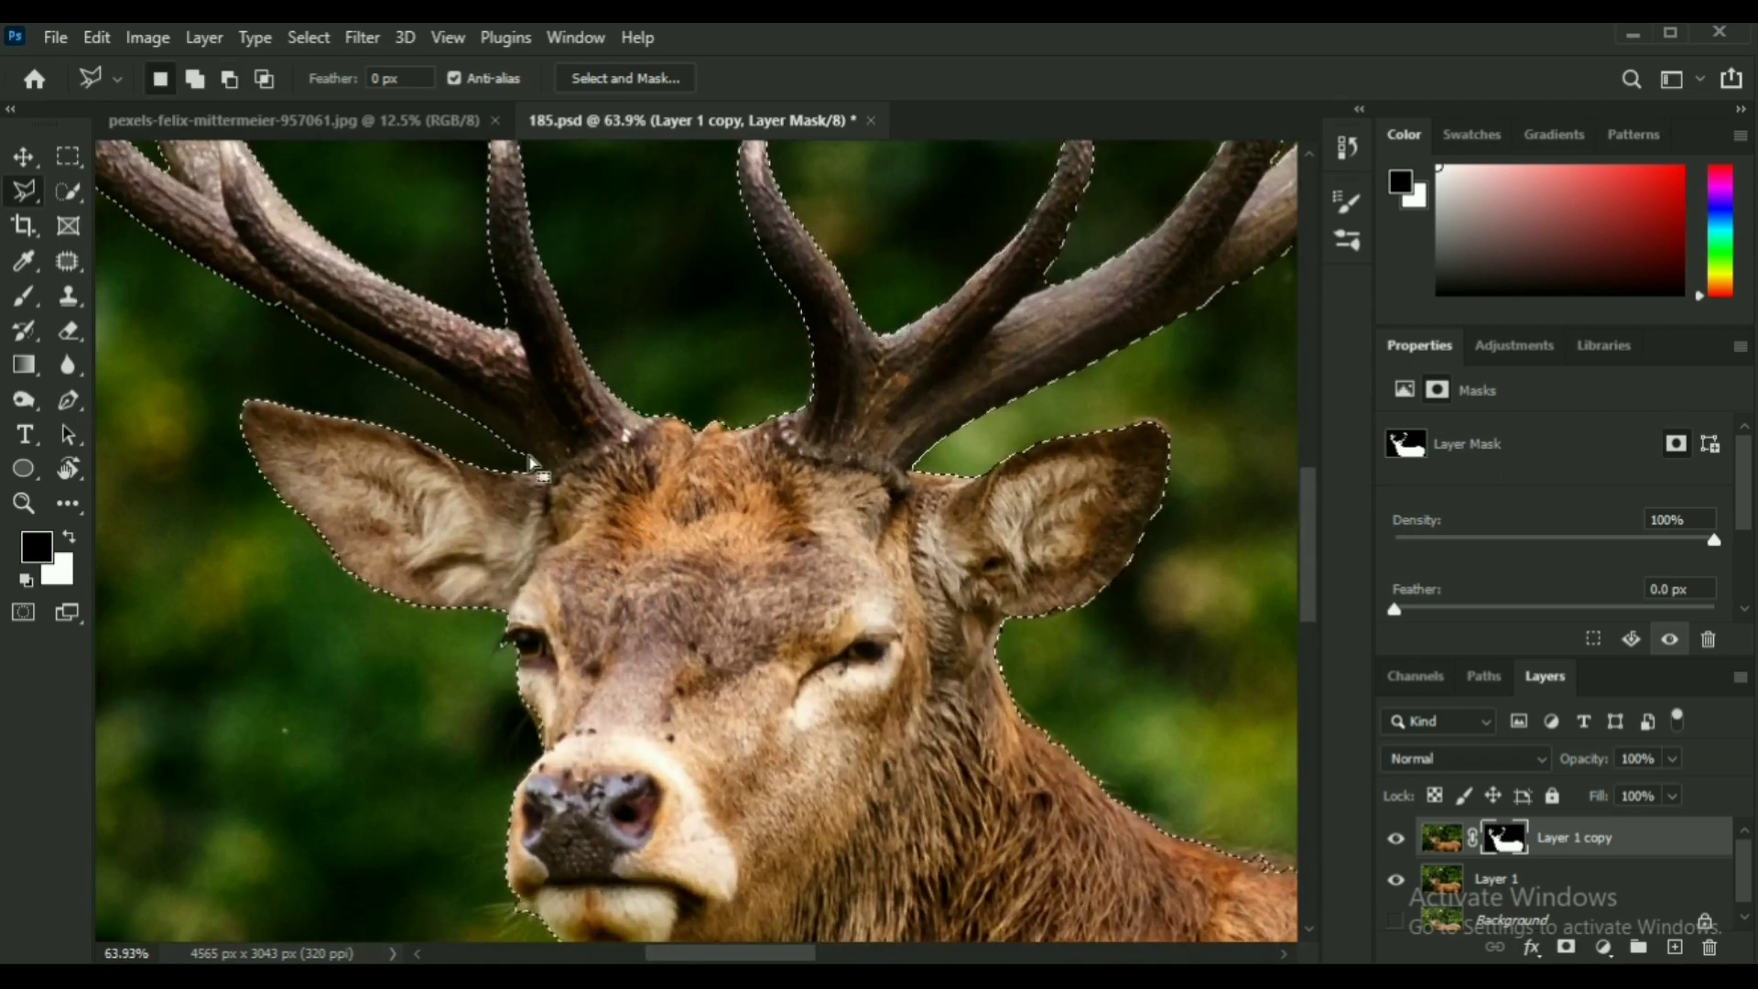
{"action": "left_click", "coordinate": [510, 480], "text": "alt"}
{"action": "left_click", "coordinate": [908, 470]}
{"action": "left_click", "coordinate": [982, 477]}
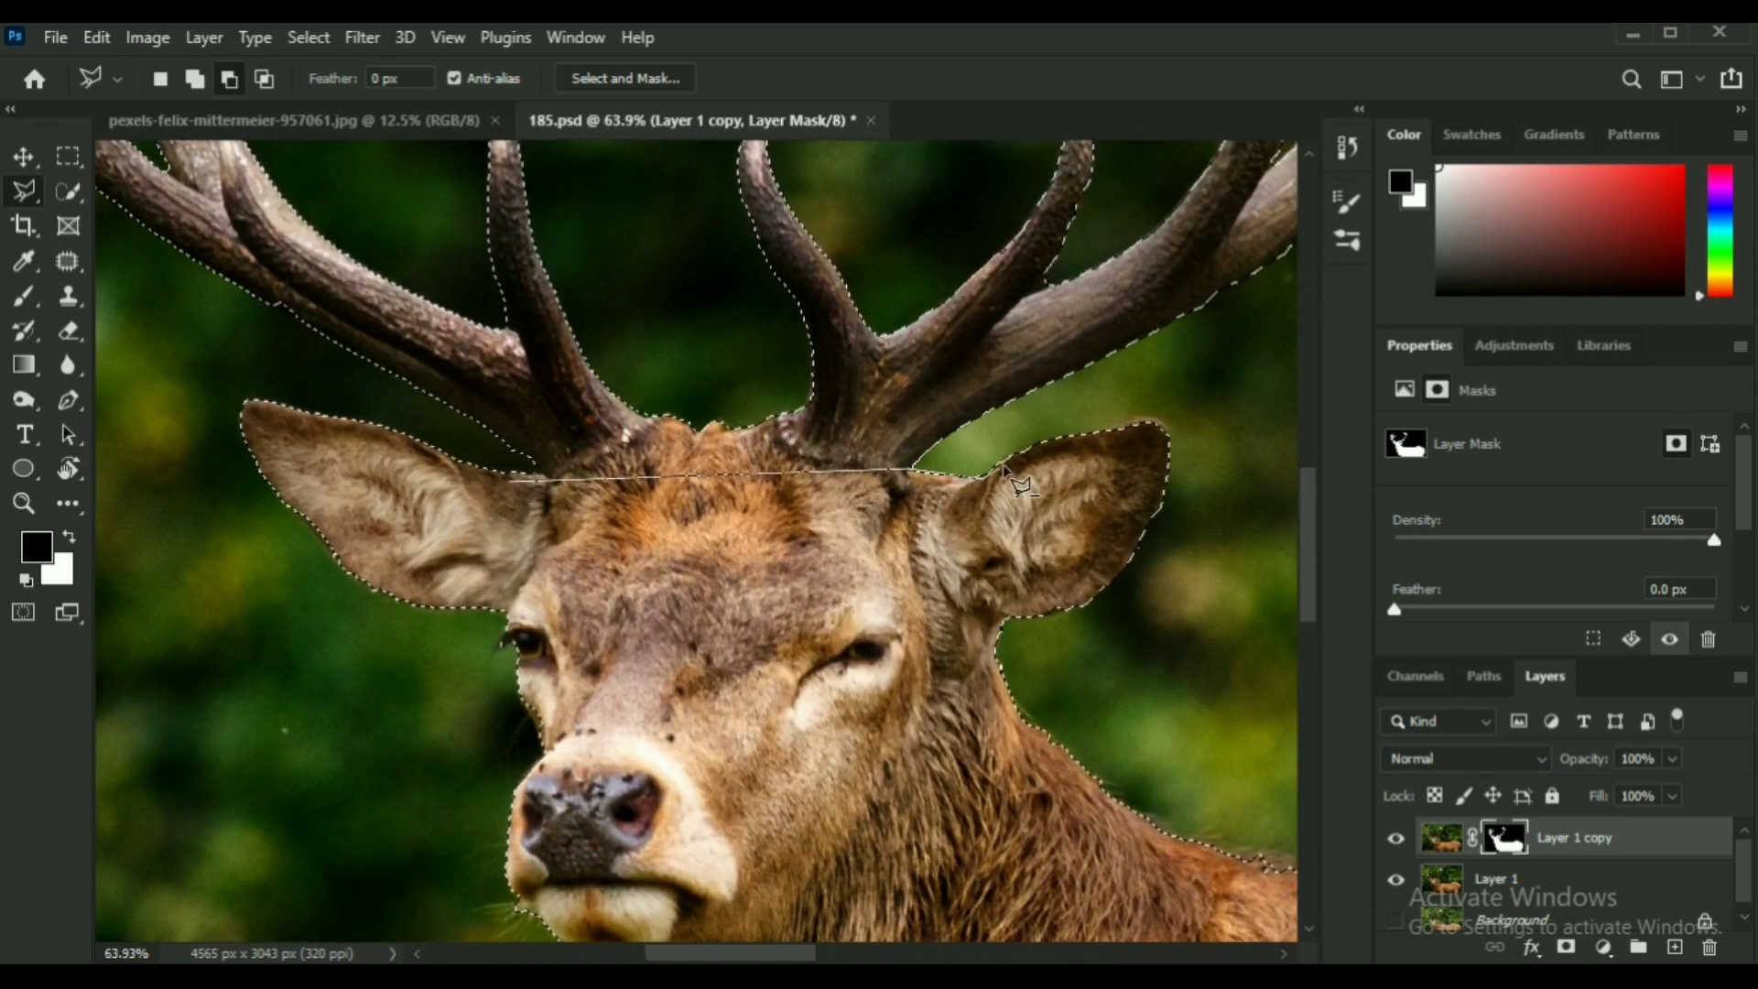
{"action": "left_click", "coordinate": [1025, 448]}
{"action": "left_click", "coordinate": [1159, 422]}
{"action": "left_click", "coordinate": [1176, 446]}
{"action": "left_click", "coordinate": [1187, 597]}
{"action": "left_click", "coordinate": [993, 588]}
{"action": "left_click", "coordinate": [954, 805]}
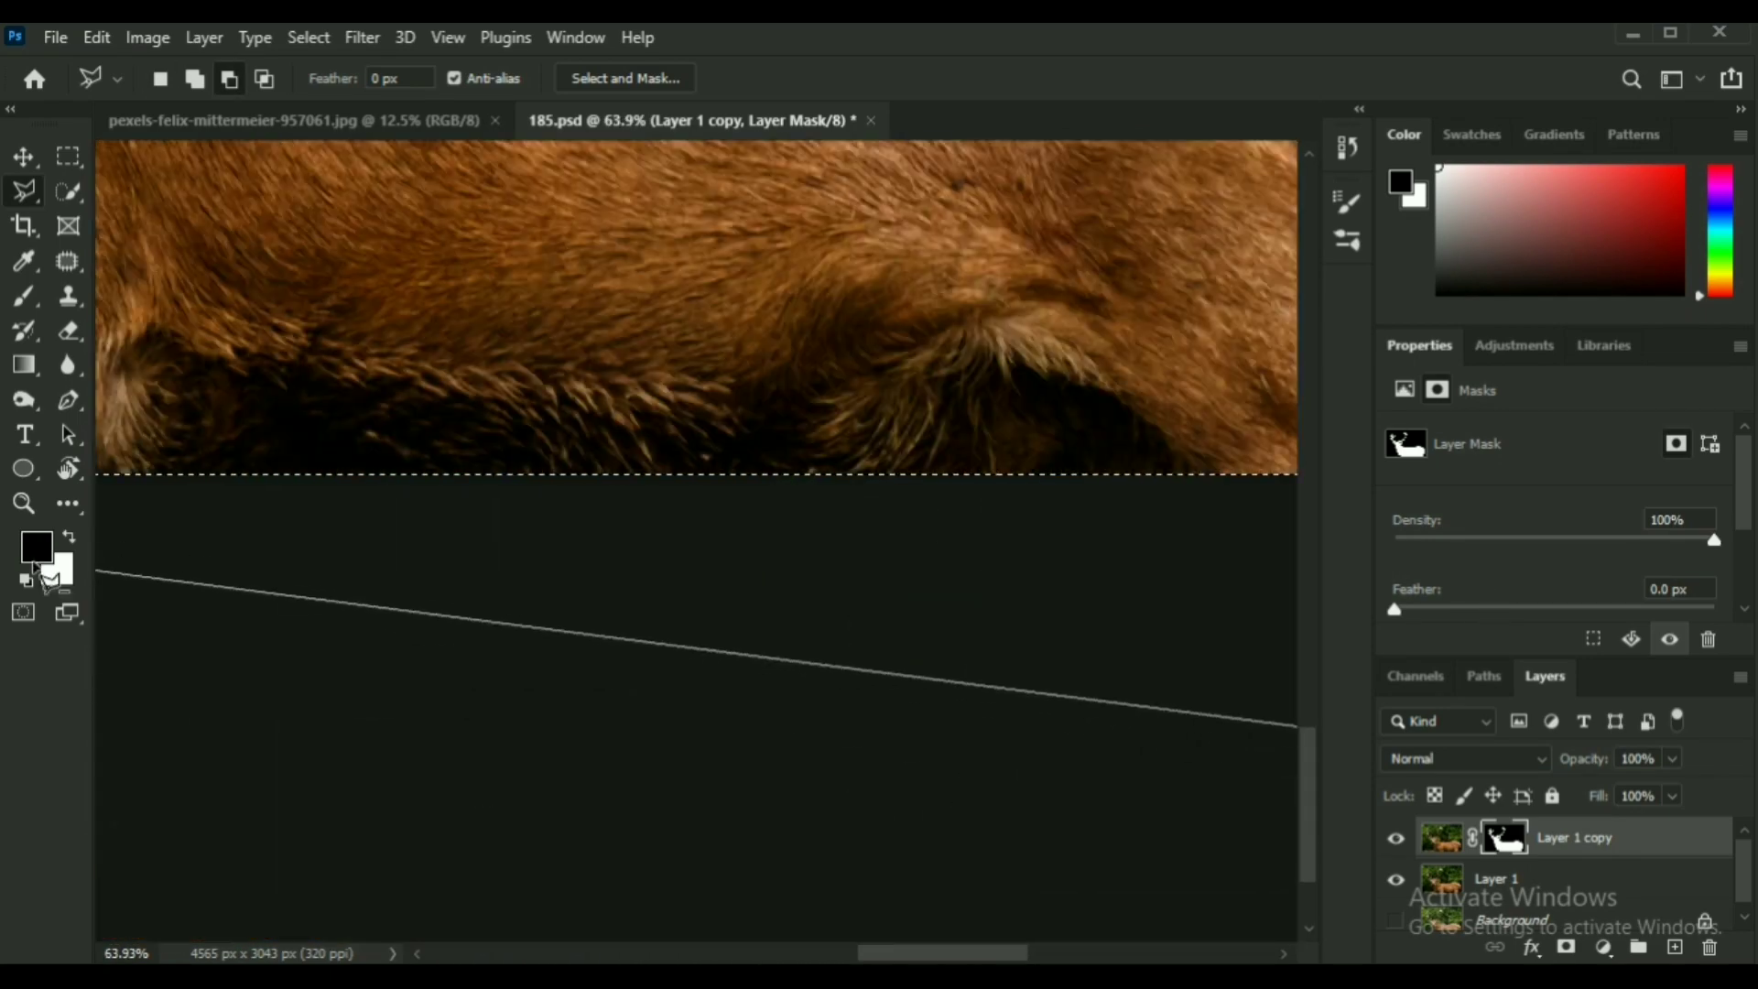
{"action": "left_click", "coordinate": [403, 610]}
{"action": "left_click", "coordinate": [920, 384]}
{"action": "left_click", "coordinate": [780, 262]}
{"action": "left_click", "coordinate": [775, 184]}
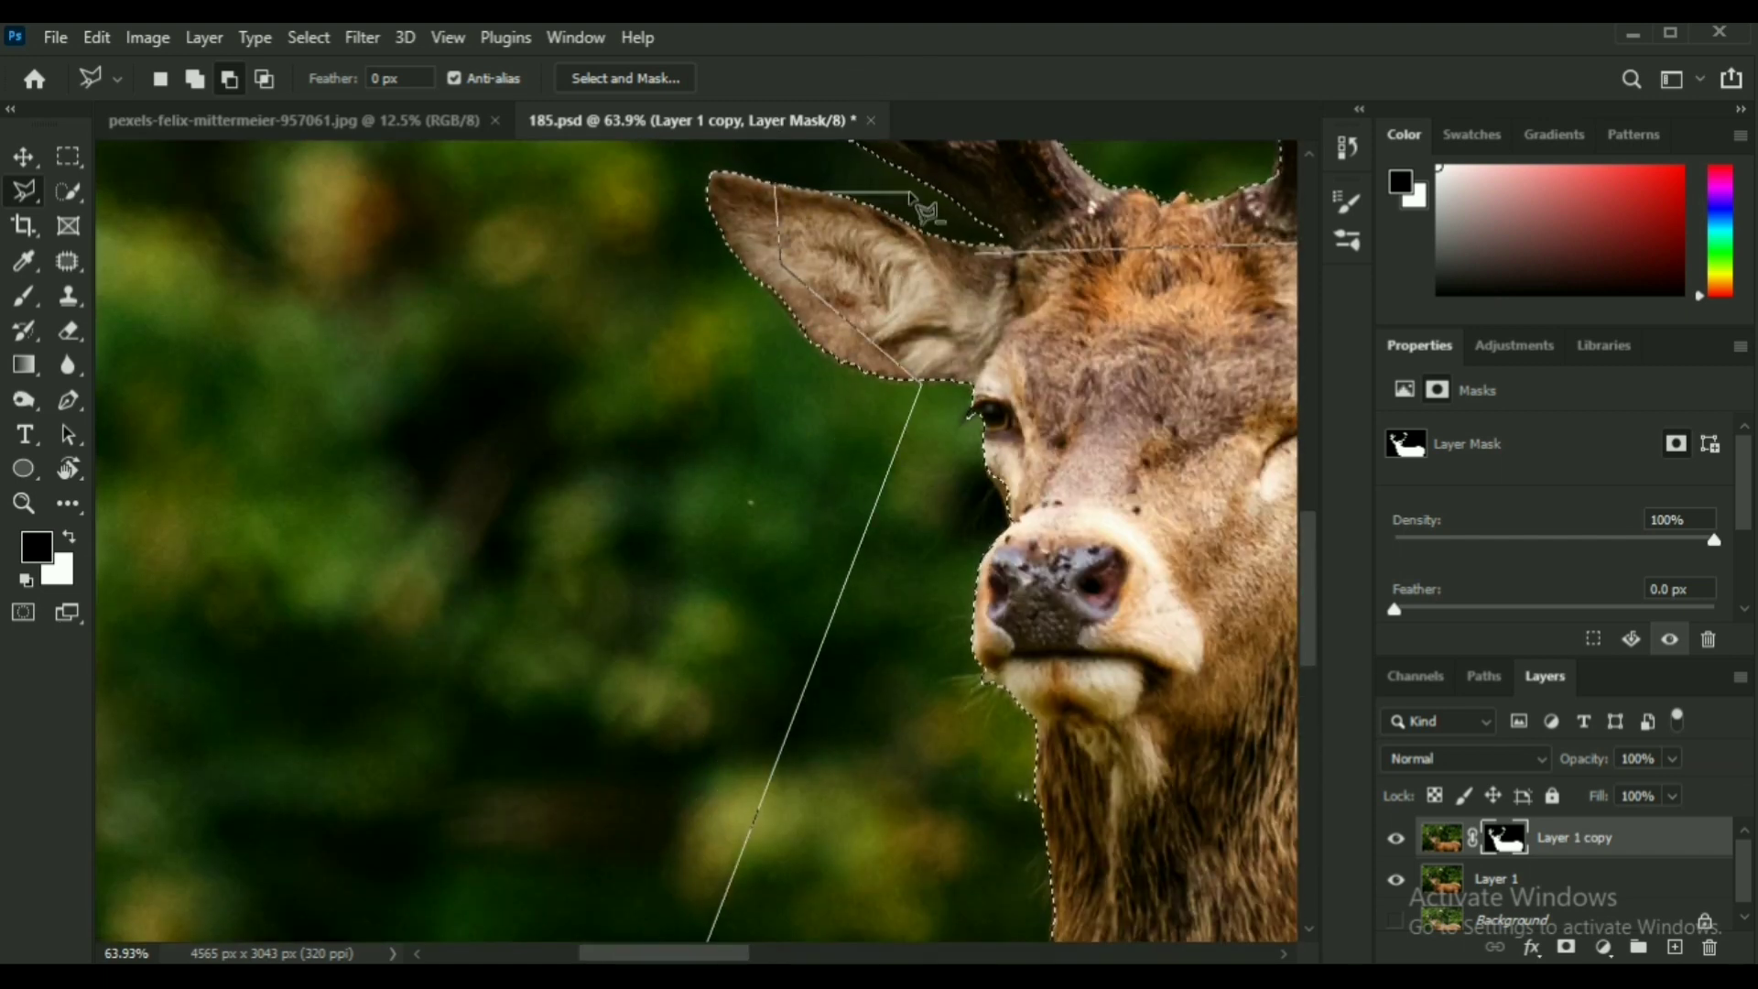
{"action": "left_click", "coordinate": [1023, 259]}
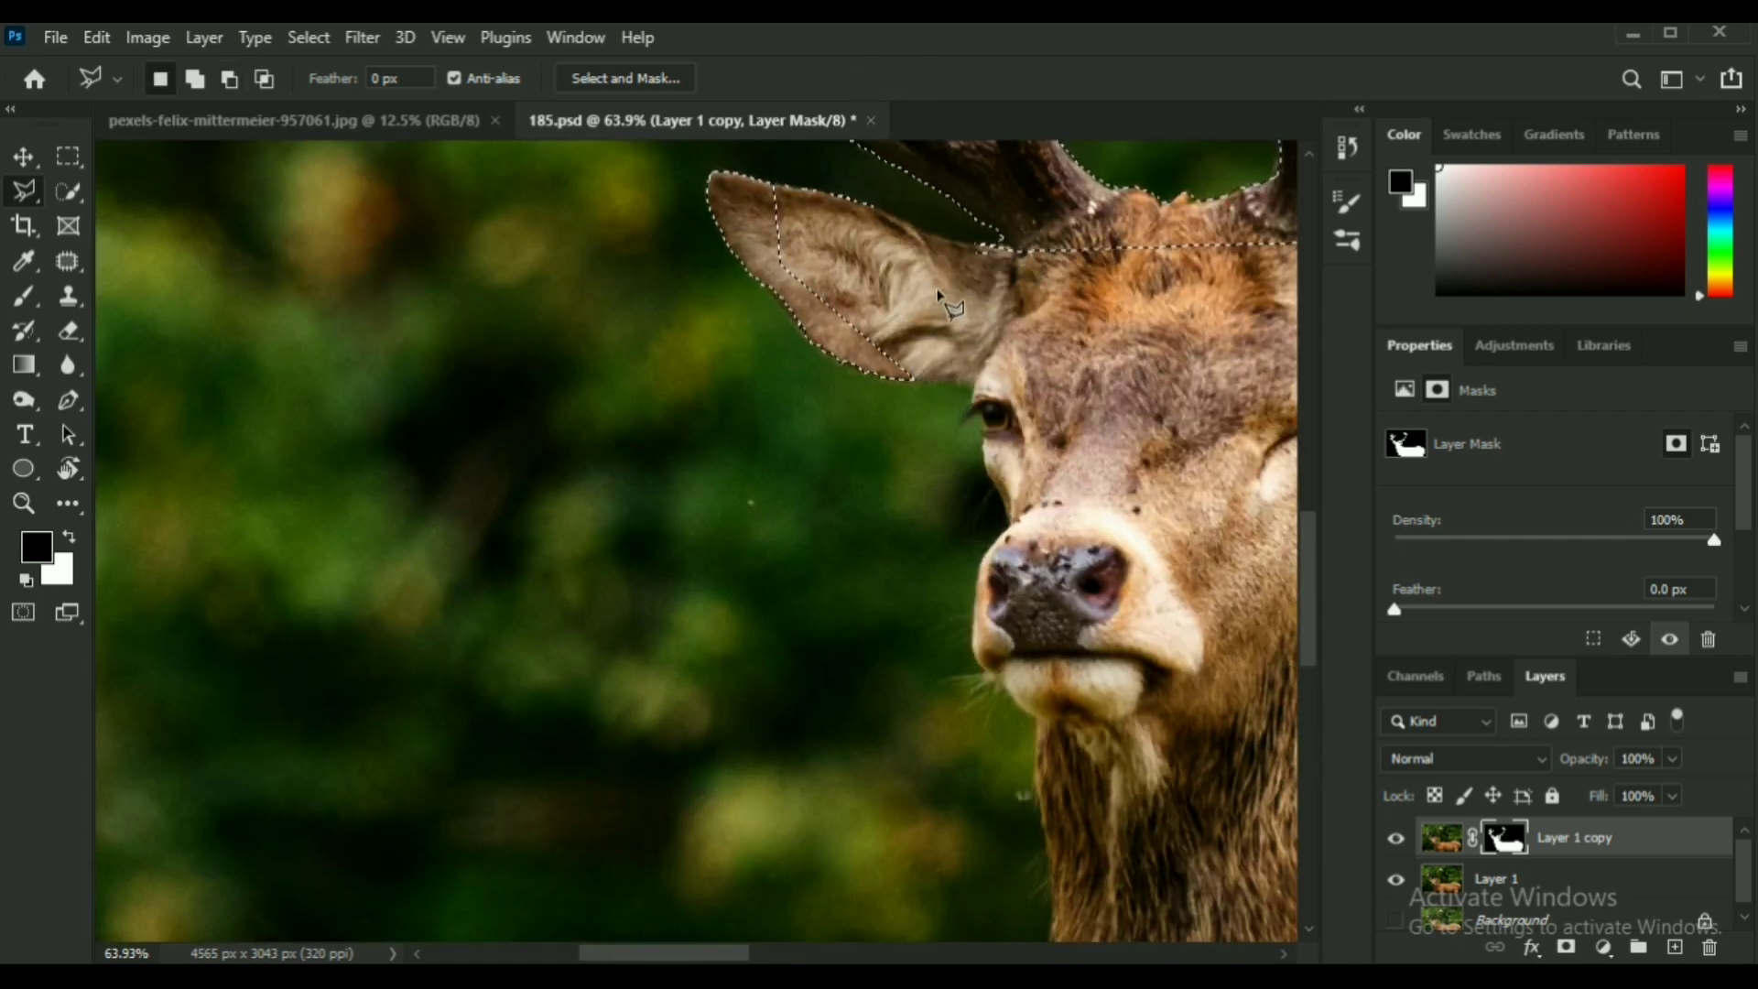
Subtract the remaining ear parts and forehead fur with the Polygonal Lasso, following the antler bases so only the antlers stay selected.
{"action": "scroll", "coordinate": [1000, 316], "scroll_direction": "up", "scroll_amount": 2}
{"action": "scroll", "coordinate": [1000, 316], "scroll_direction": "up", "scroll_amount": 3}
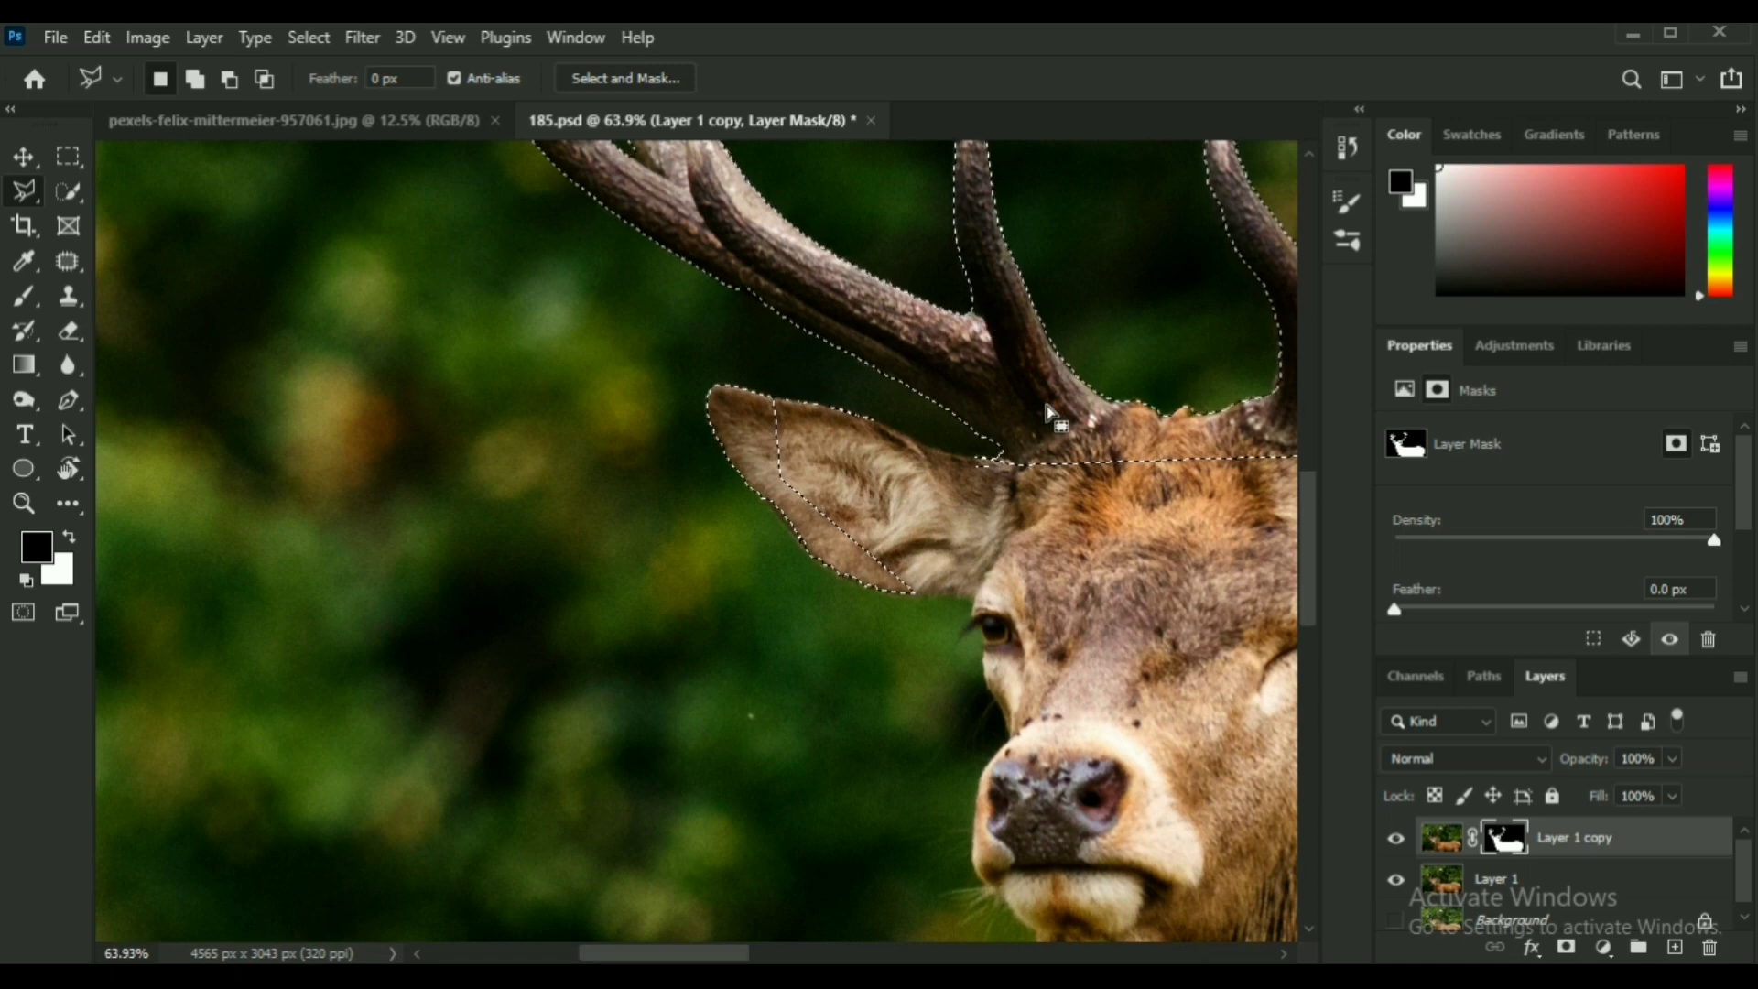
{"action": "scroll", "coordinate": [705, 384], "scroll_direction": "up", "scroll_amount": 5}
{"action": "left_click_drag", "start_coordinate": [1273, 546], "coordinate": [782, 597]}
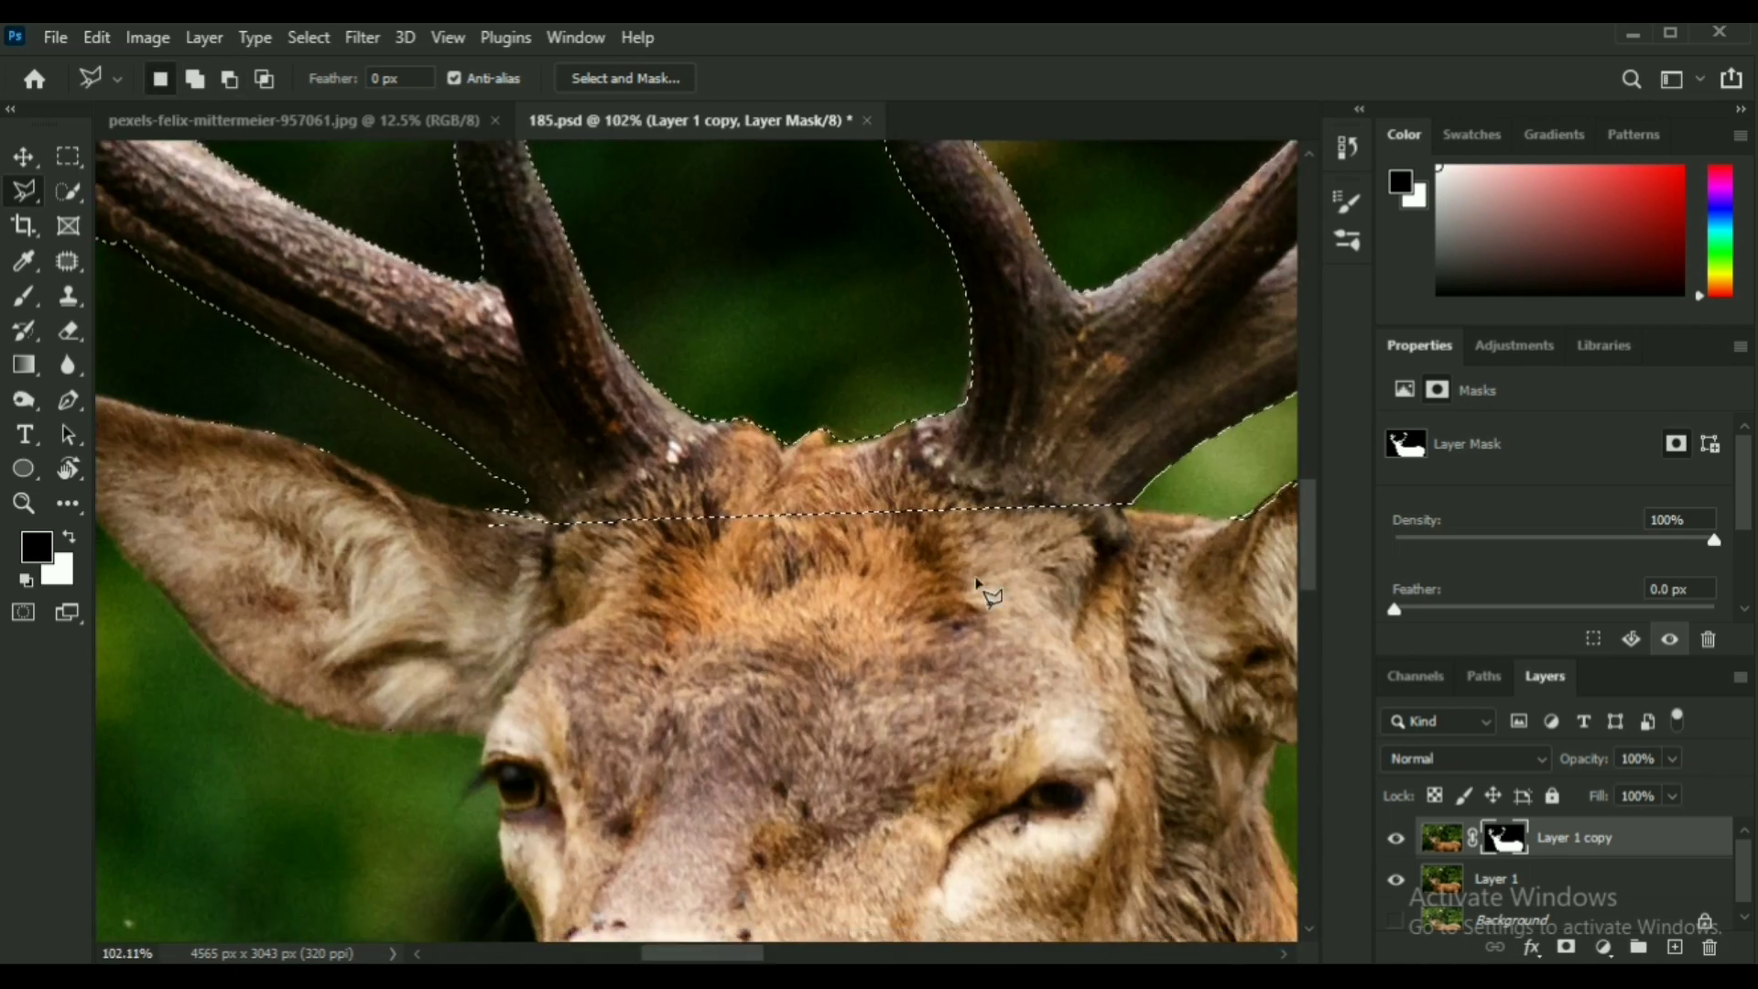
{"action": "scroll", "coordinate": [915, 632], "scroll_direction": "down", "scroll_amount": 6}
{"action": "scroll", "coordinate": [876, 640], "scroll_direction": "up", "scroll_amount": 4}
{"action": "left_click", "coordinate": [131, 471], "text": "alt"}
{"action": "left_click", "coordinate": [490, 564]}
{"action": "left_click", "coordinate": [508, 579]}
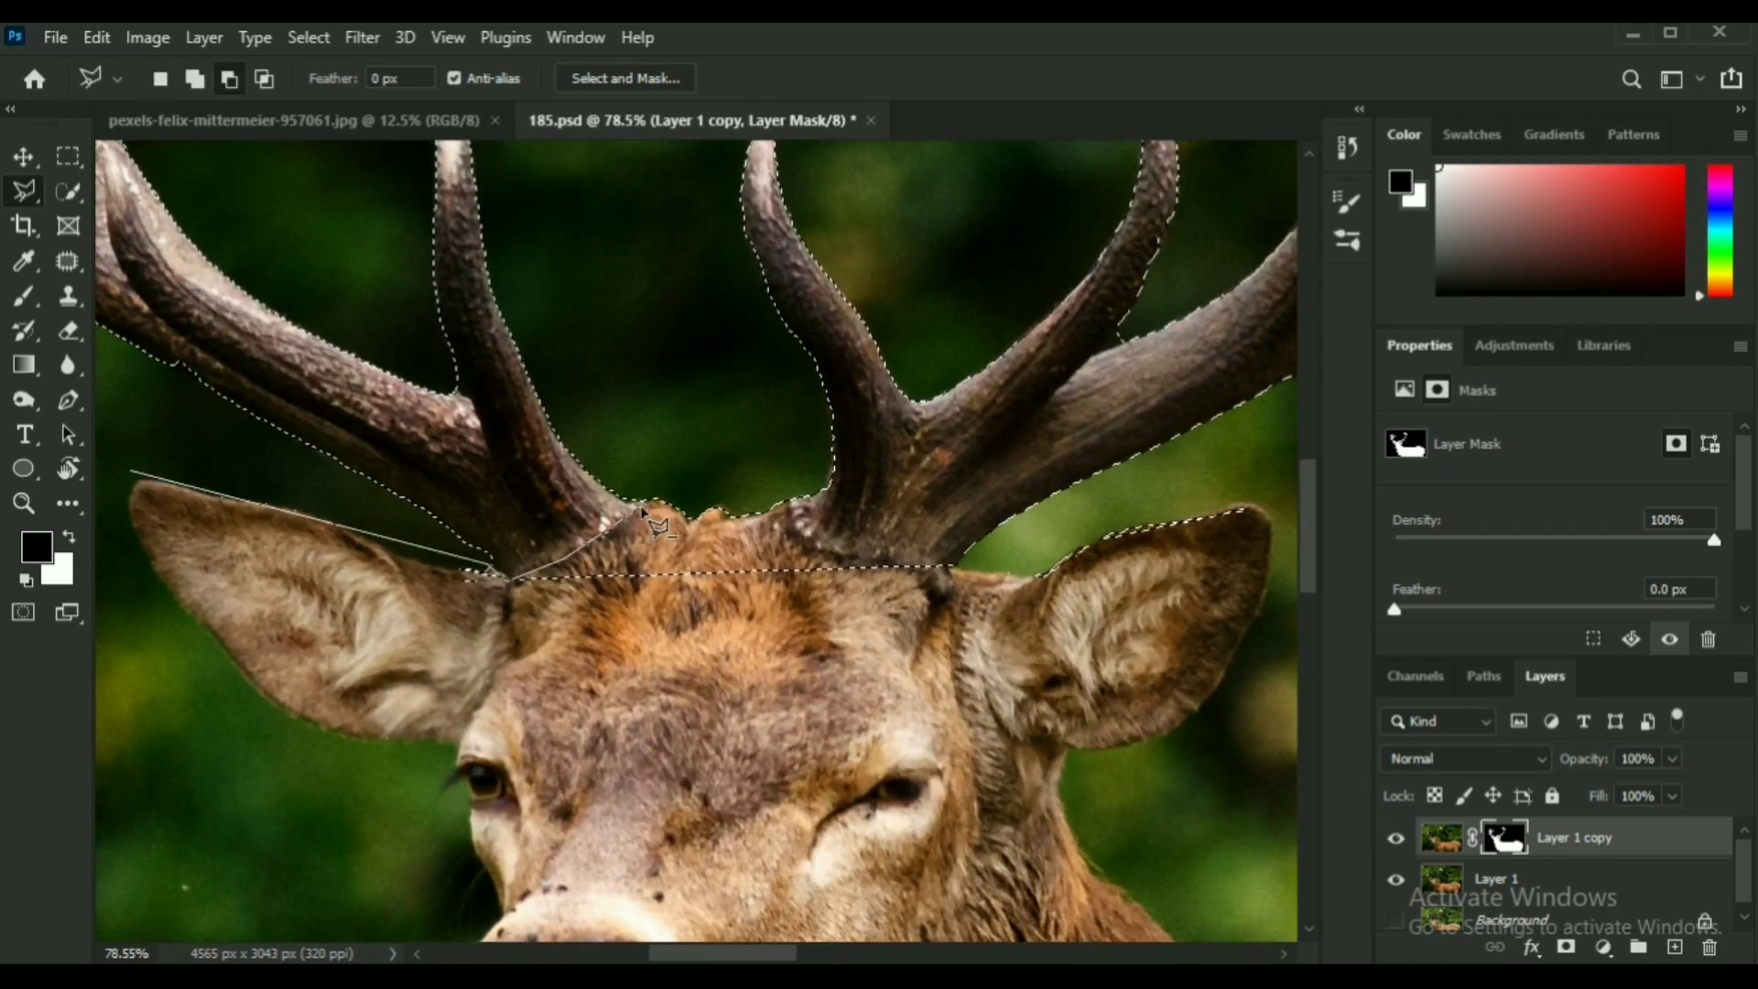
{"action": "left_click", "coordinate": [566, 557]}
{"action": "left_click", "coordinate": [643, 502]}
{"action": "left_click", "coordinate": [746, 516]}
{"action": "left_click", "coordinate": [786, 503]}
{"action": "left_click", "coordinate": [806, 549]}
{"action": "left_click", "coordinate": [867, 562]}
{"action": "left_click", "coordinate": [938, 568]}
{"action": "left_click", "coordinate": [1276, 480]}
{"action": "left_click", "coordinate": [1300, 655]}
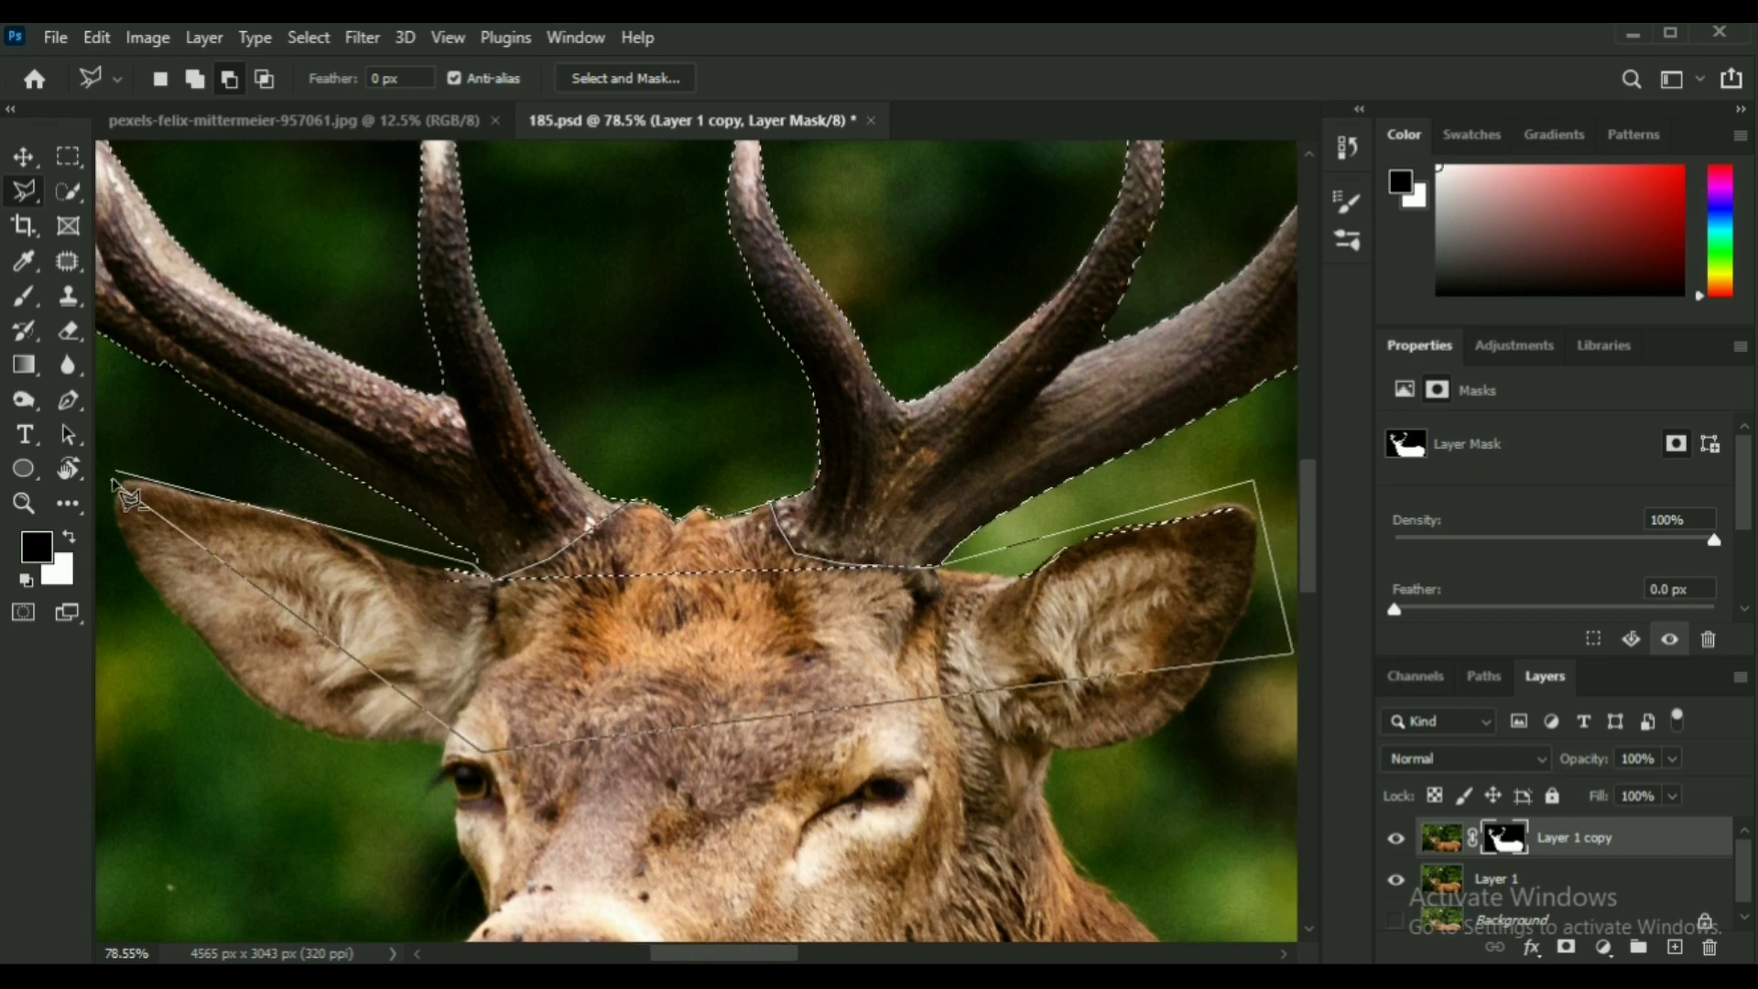
{"action": "double_click", "coordinate": [506, 701]}
{"action": "scroll", "coordinate": [703, 555], "scroll_direction": "down", "scroll_amount": 8}
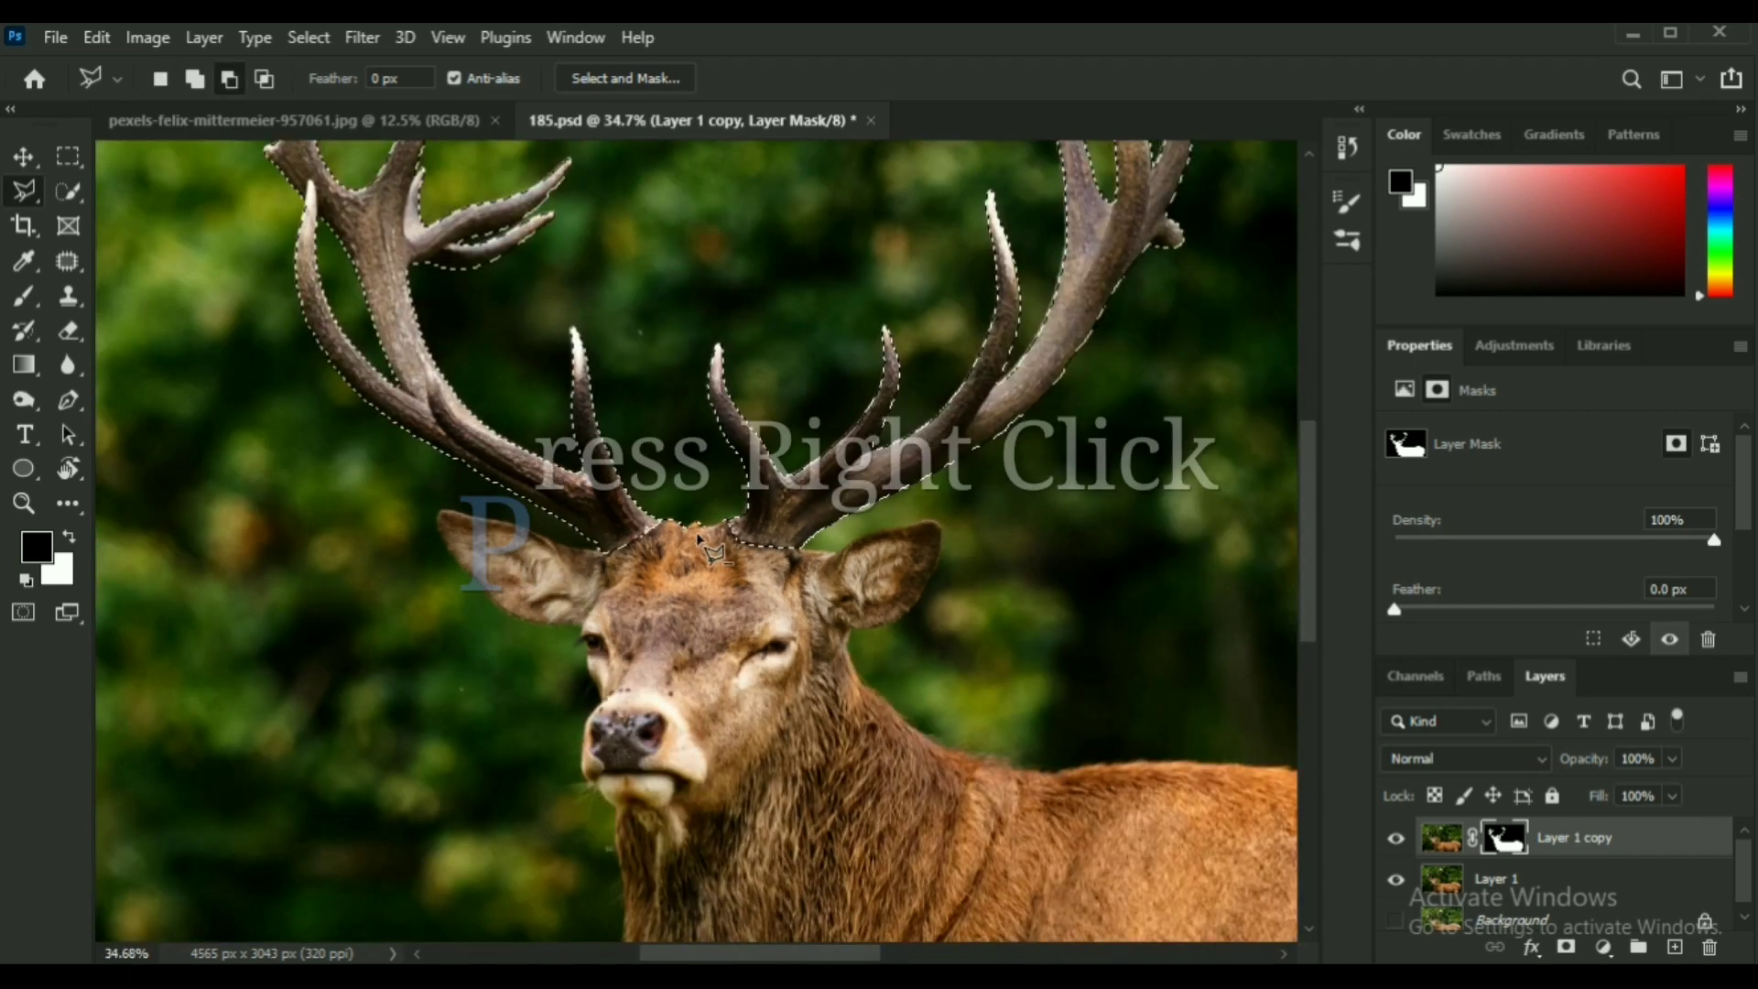
Save the antler selection as a new channel named 1 in 185.psd.
{"action": "key", "text": "v"}
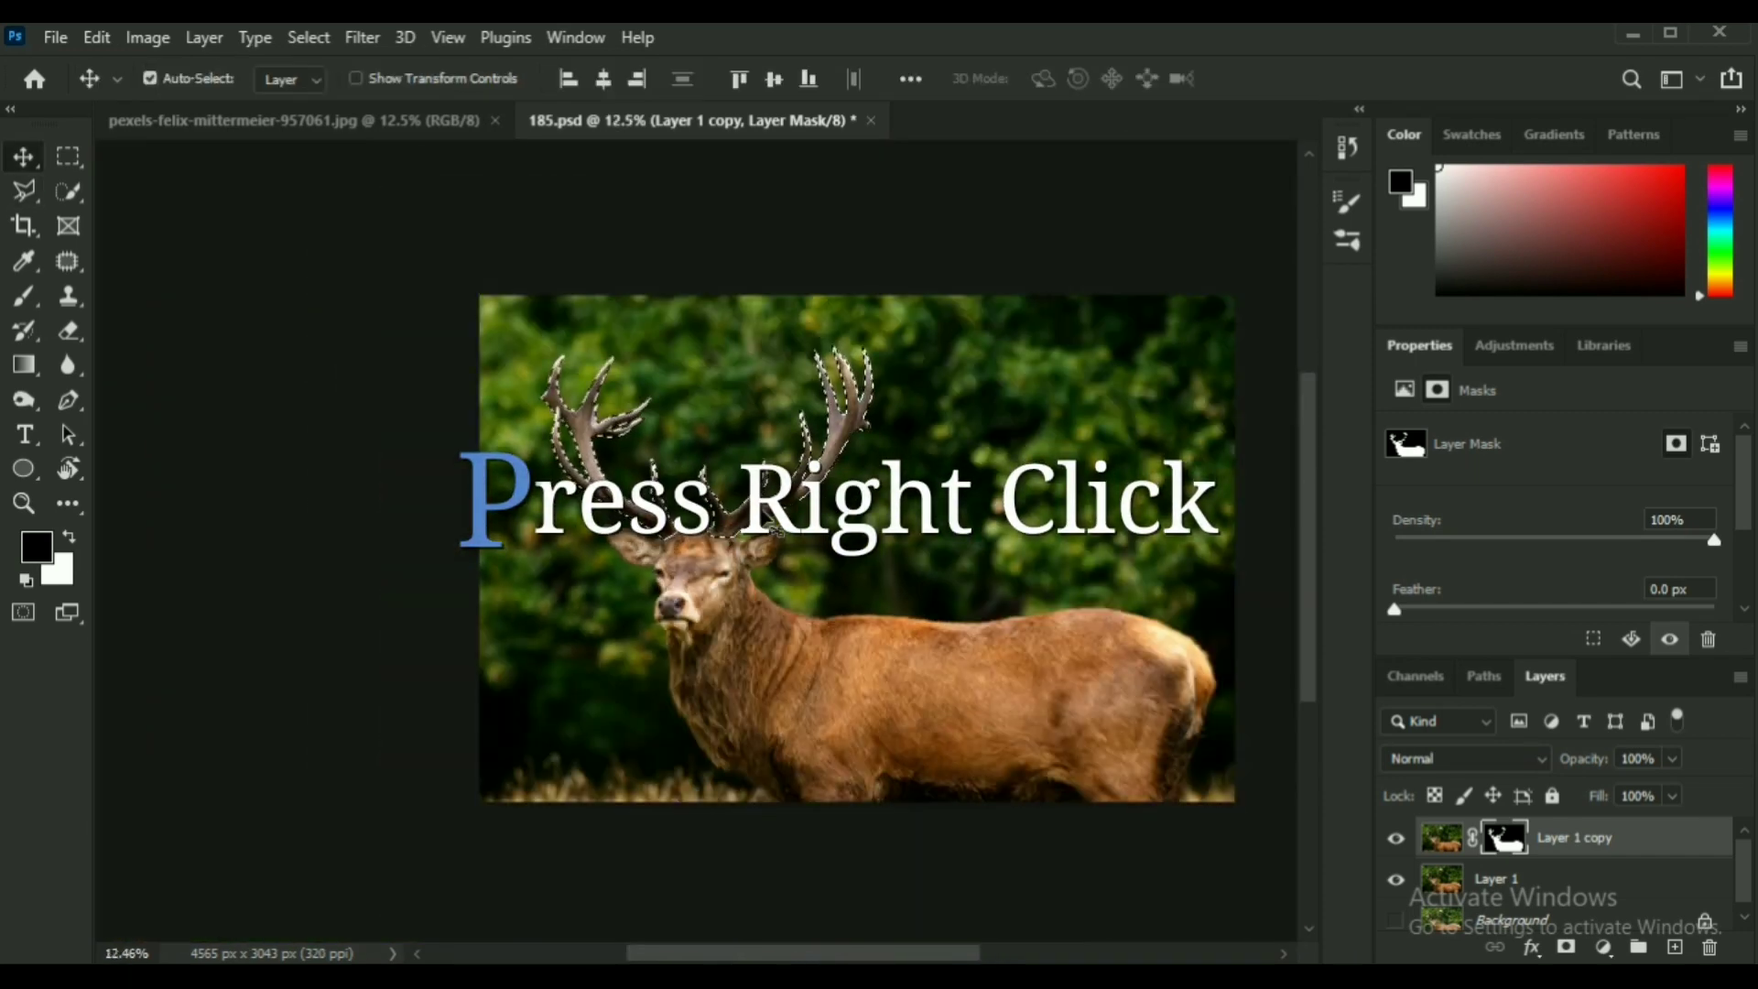
{"action": "key", "text": "m"}
{"action": "right_click", "coordinate": [734, 463]}
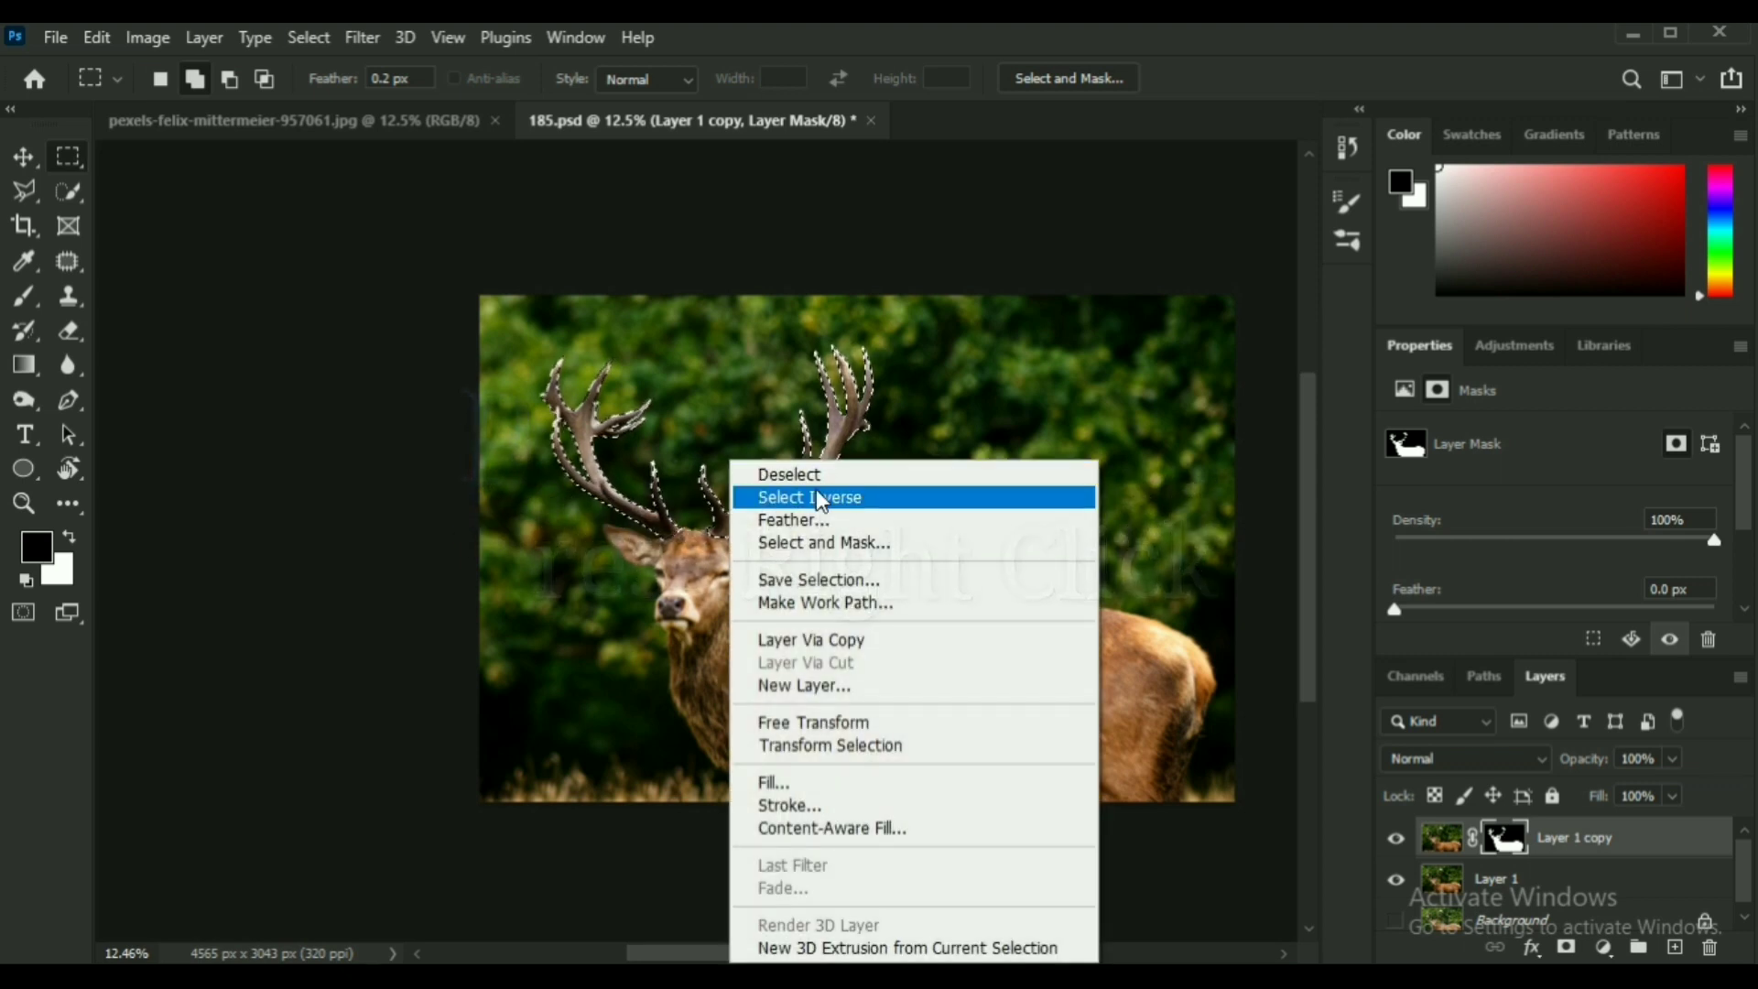
{"action": "left_click", "coordinate": [849, 580]}
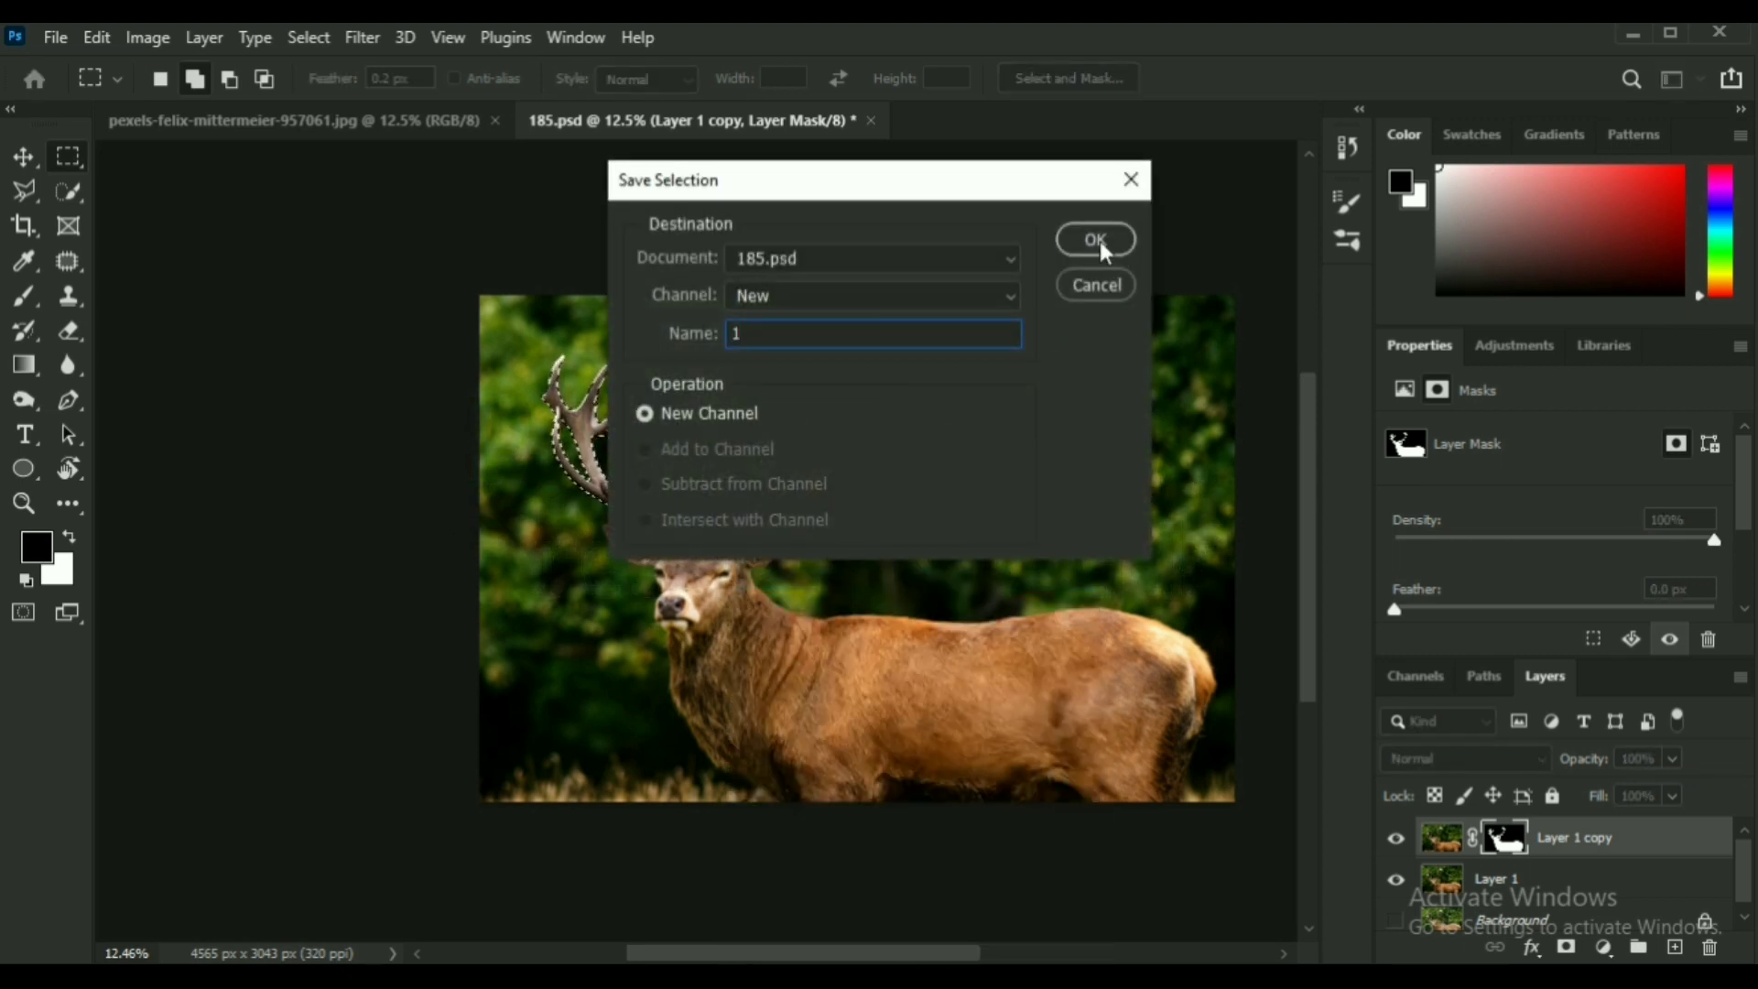
{"action": "left_click", "coordinate": [1099, 242]}
Copy the selected antlers from Layer 1 copy's image, rather than its mask, onto a new layer.
{"action": "key", "text": "v"}
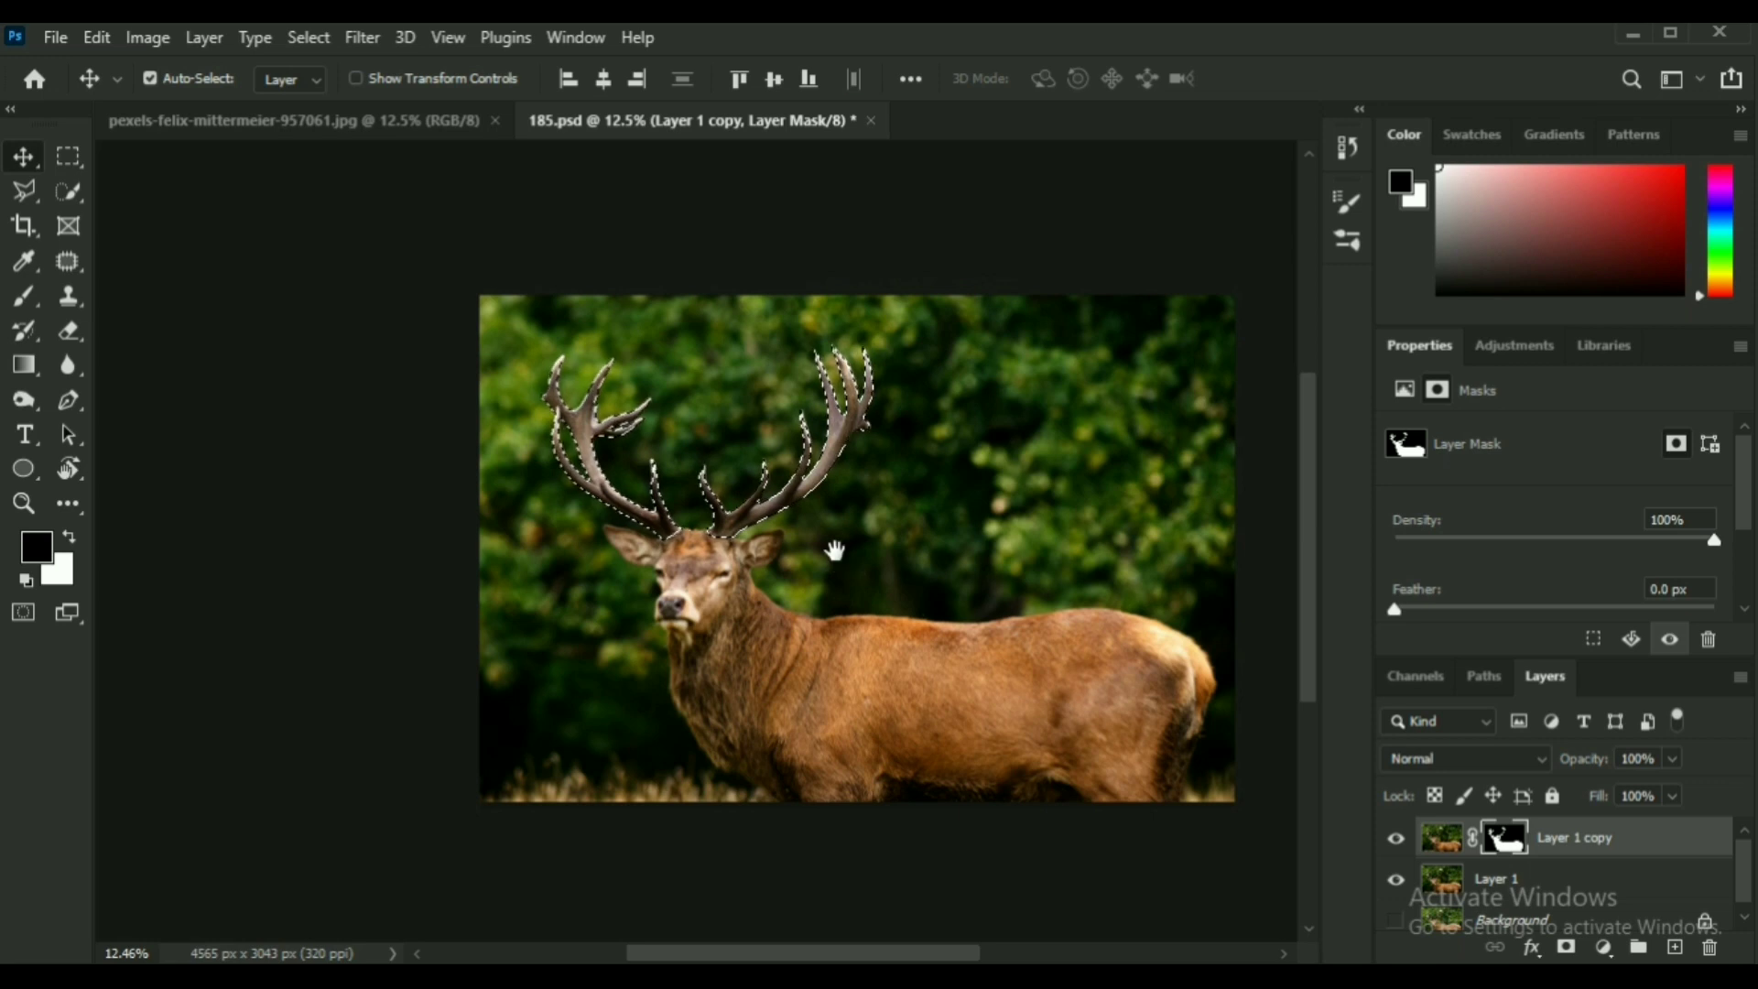
{"action": "left_click_drag", "start_coordinate": [835, 550], "coordinate": [667, 580]}
{"action": "key", "text": "ctrl+2"}
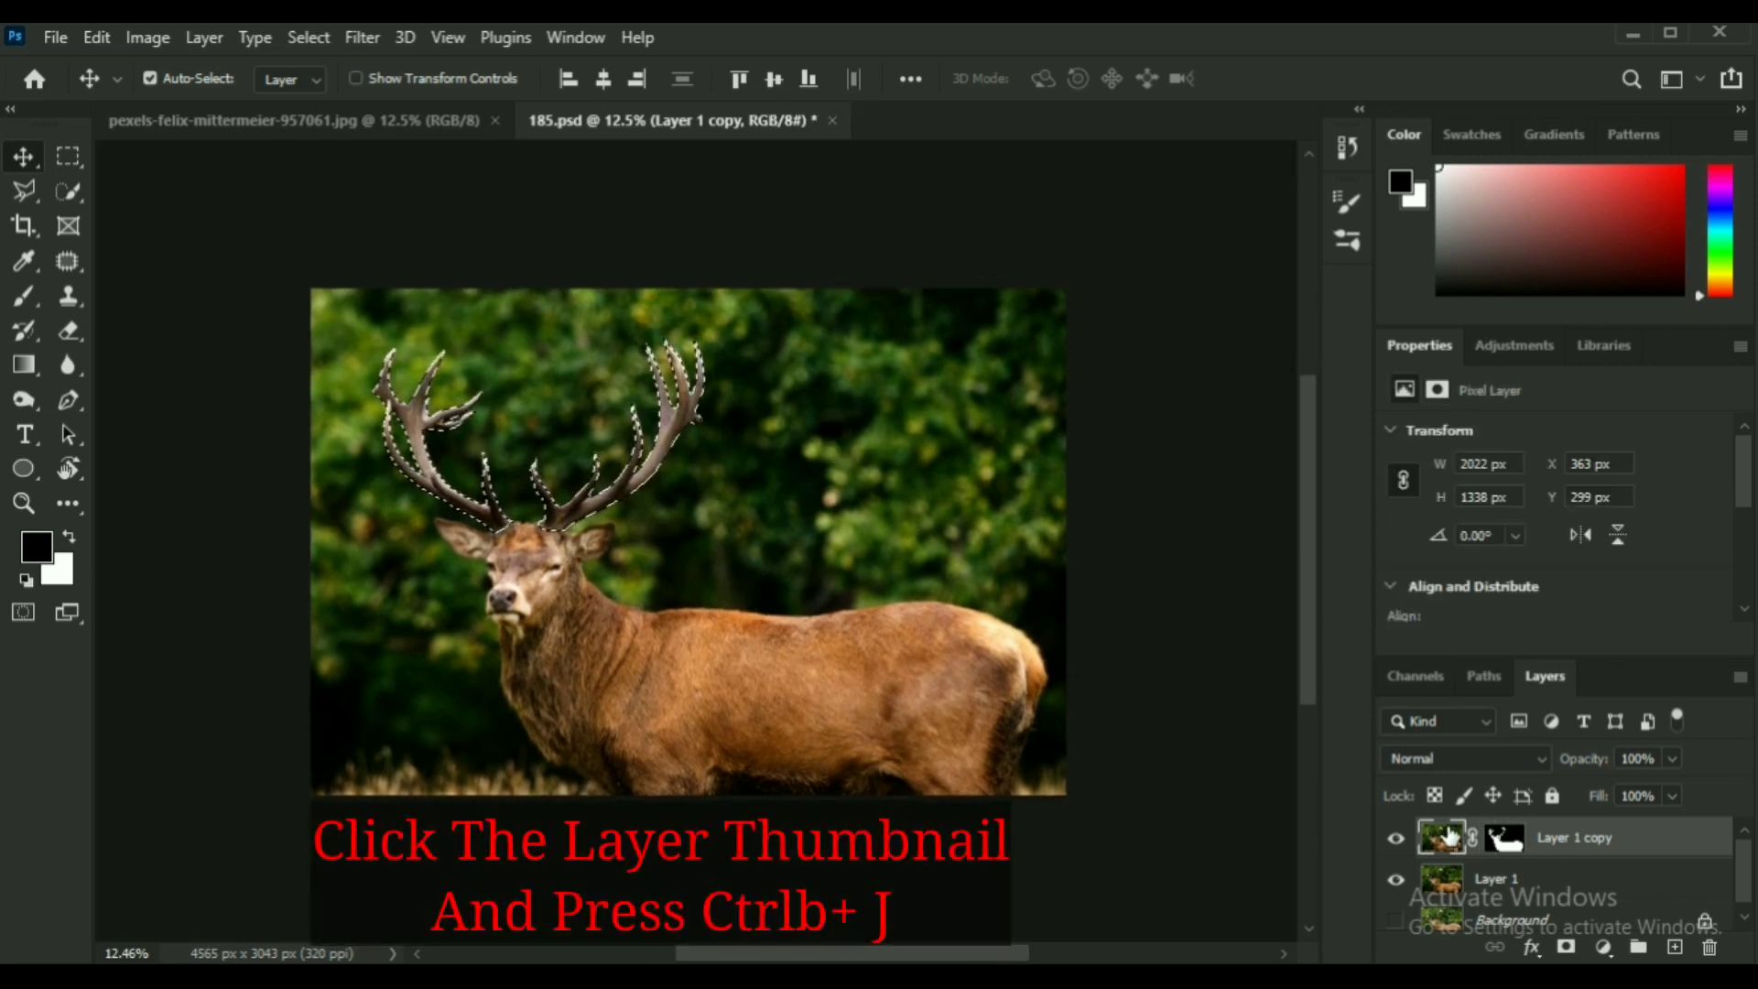
{"action": "key", "text": "ctrl+0"}
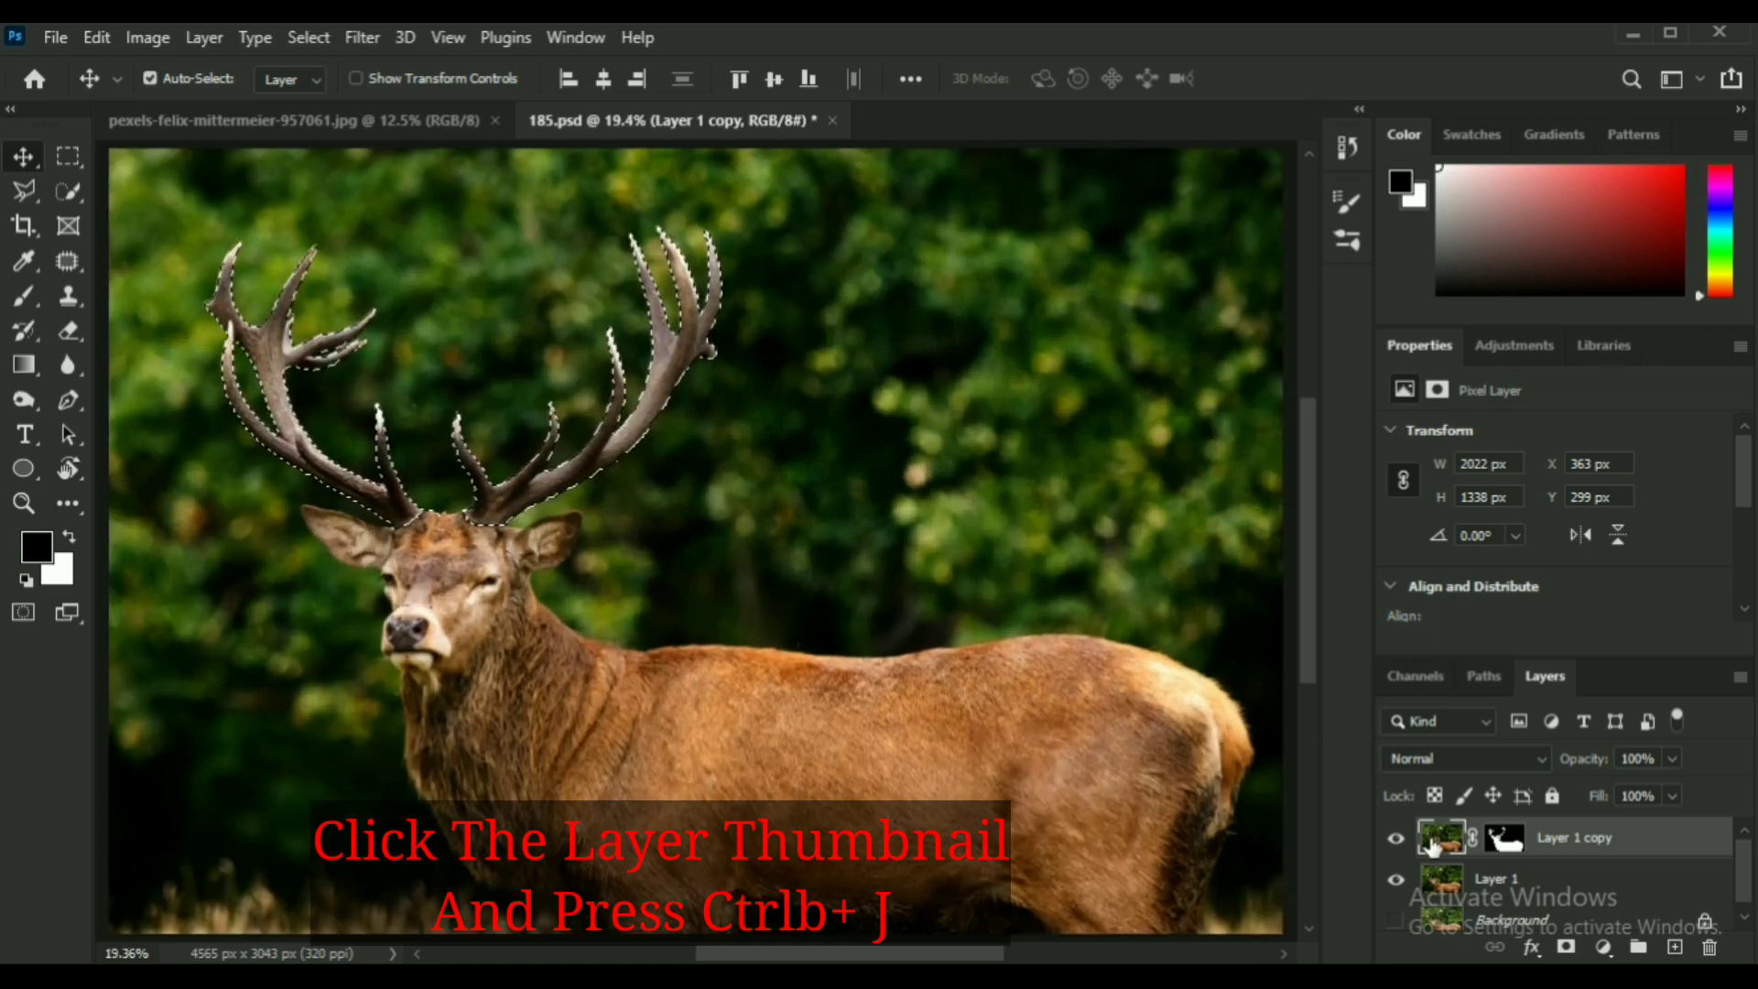
{"action": "key", "text": "ctrl+j"}
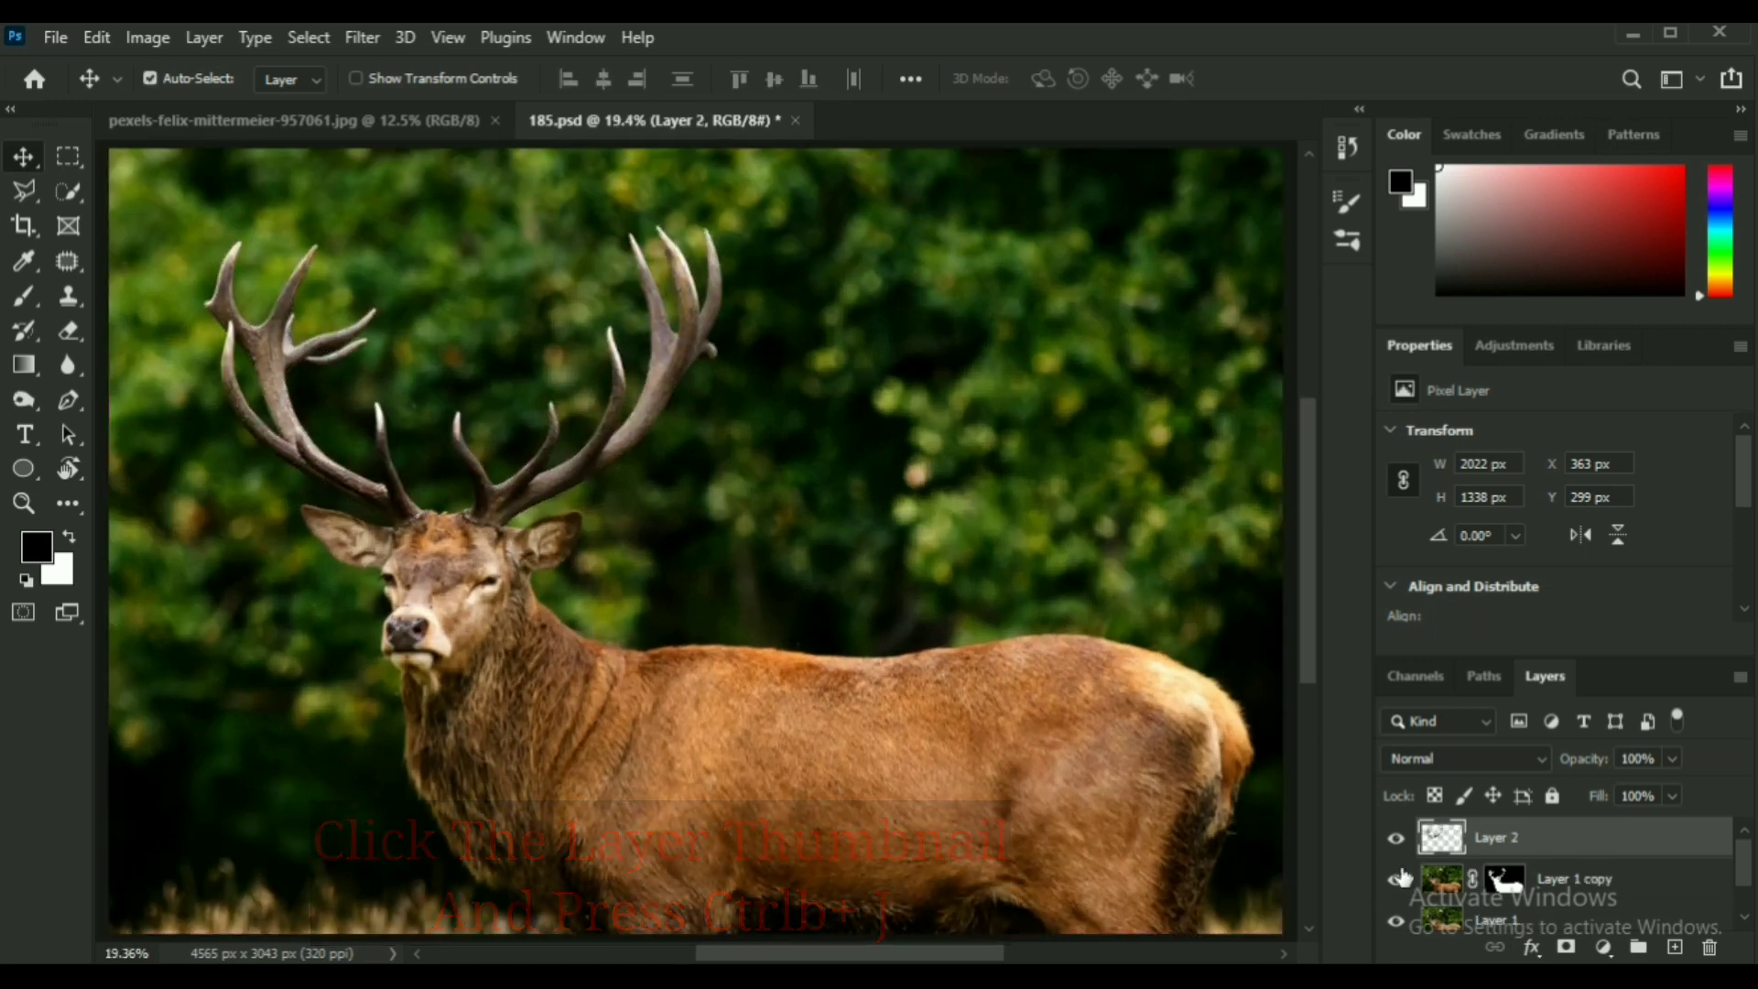
Check the antler cutout on its own by hiding all layers below it, and restore their visibility.
{"action": "left_click", "coordinate": [1392, 922]}
{"action": "scroll", "coordinate": [1410, 915], "scroll_direction": "down", "scroll_amount": 1}
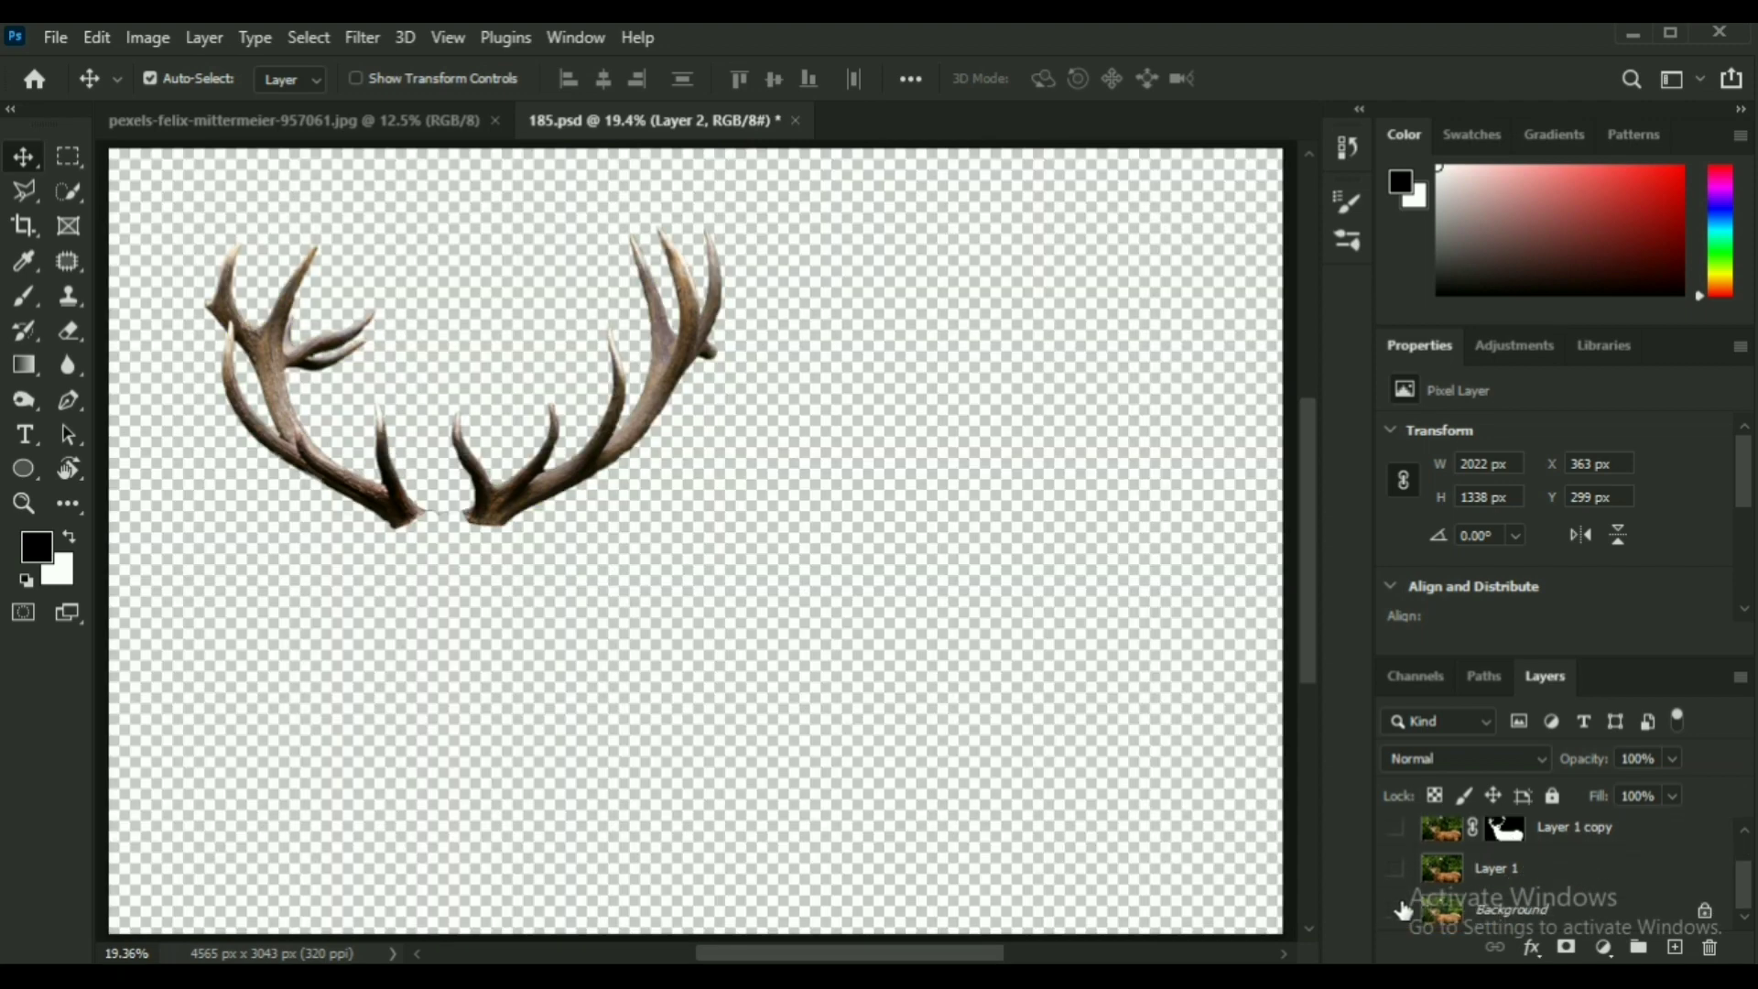
{"action": "scroll", "coordinate": [1403, 906], "scroll_direction": "up", "scroll_amount": 1}
{"action": "scroll", "coordinate": [1406, 902], "scroll_direction": "down", "scroll_amount": 1}
{"action": "scroll", "coordinate": [1410, 899], "scroll_direction": "up", "scroll_amount": 1}
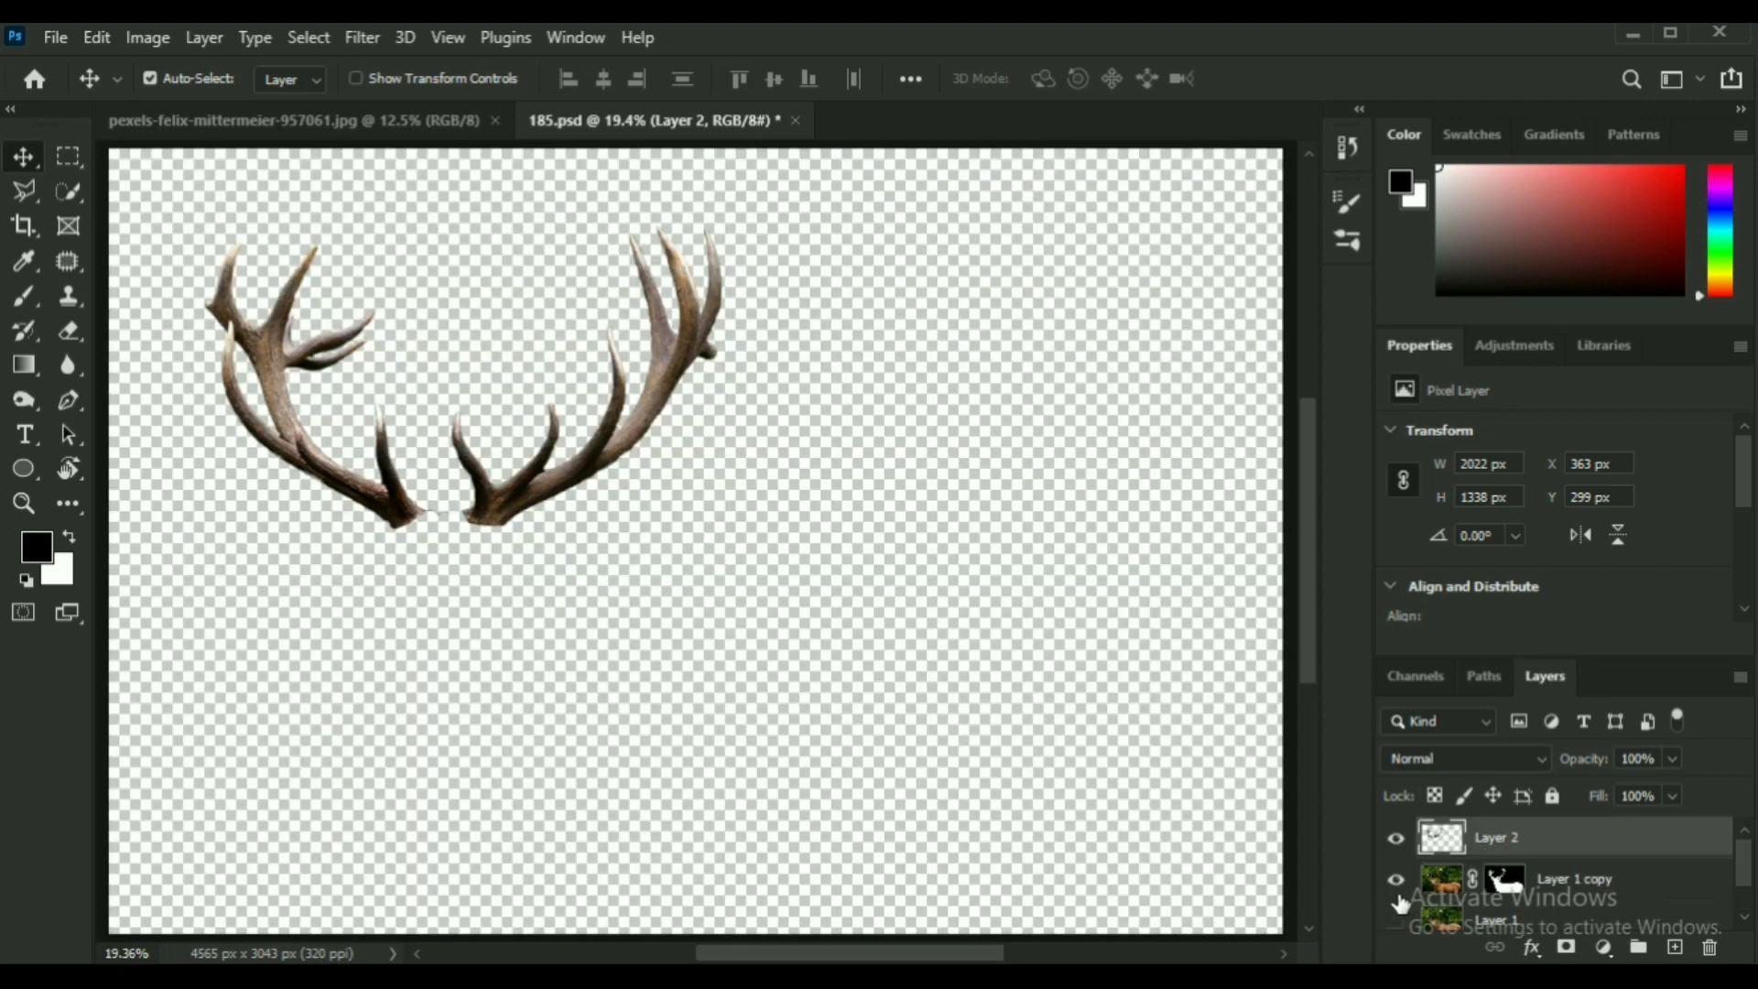
{"action": "left_click", "coordinate": [1397, 916]}
{"action": "scroll", "coordinate": [1401, 916], "scroll_direction": "down", "scroll_amount": 1}
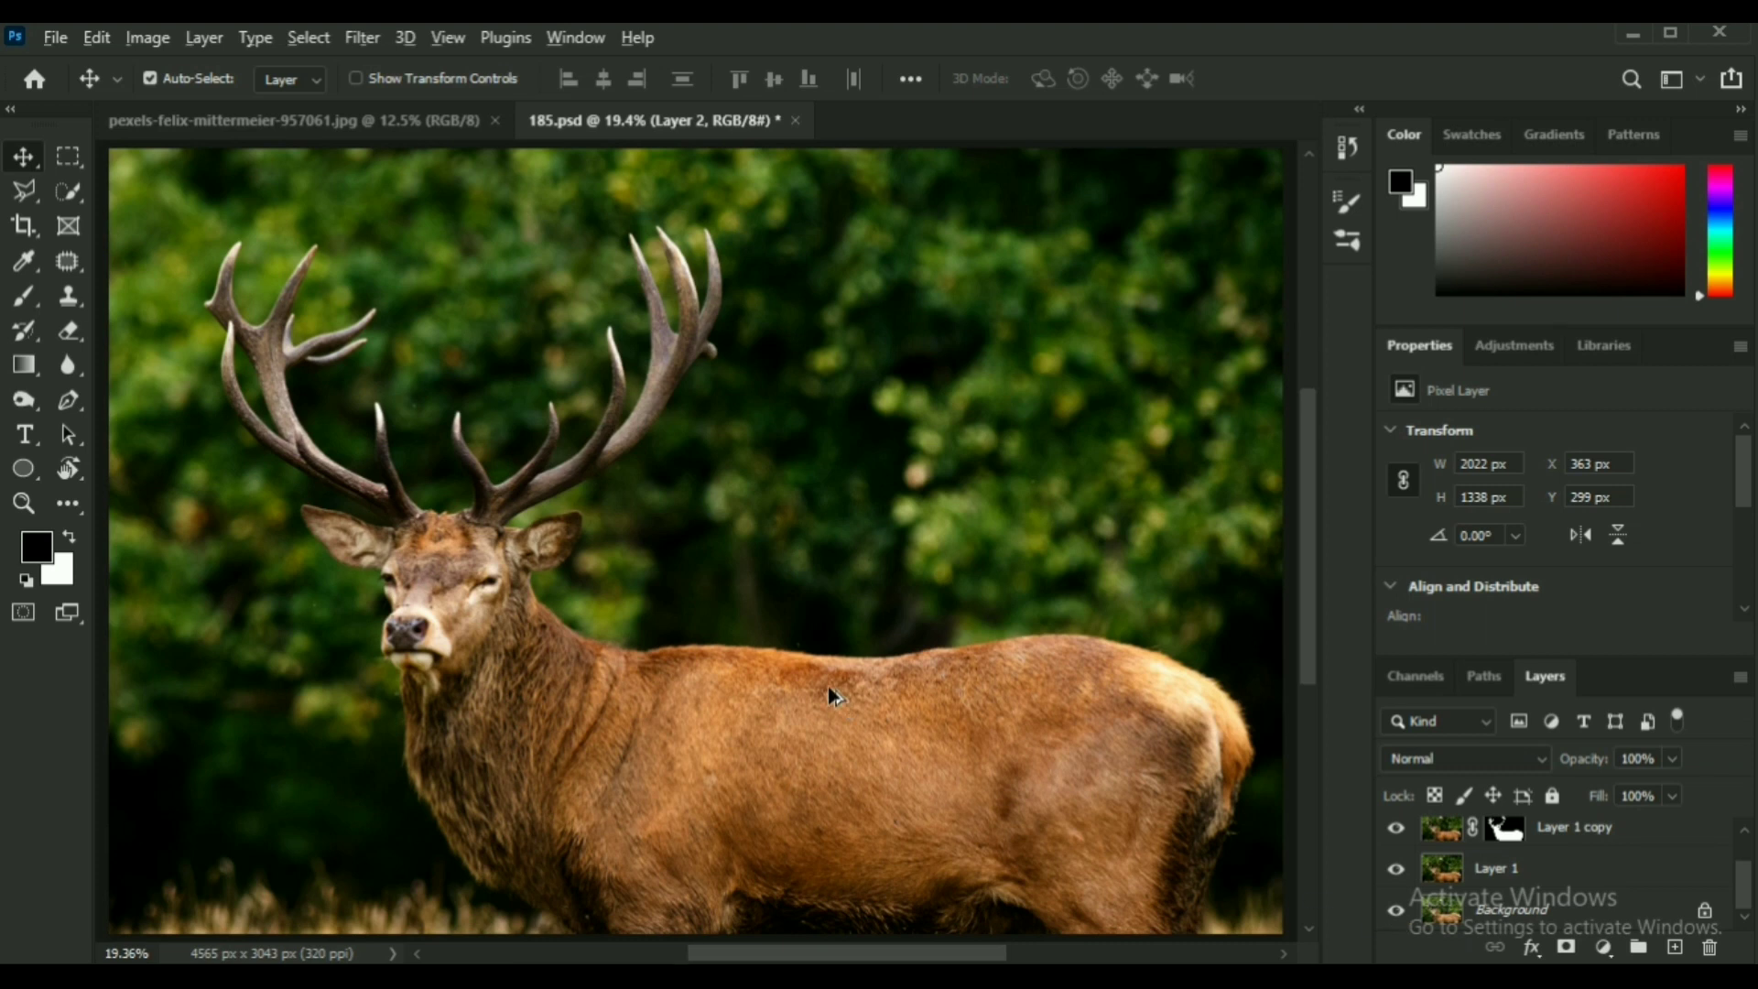
{"action": "scroll", "coordinate": [813, 641], "scroll_direction": "down", "scroll_amount": 2}
{"action": "scroll", "coordinate": [924, 641], "scroll_direction": "up", "scroll_amount": 1}
{"action": "scroll", "coordinate": [1071, 678], "scroll_direction": "down", "scroll_amount": 2}
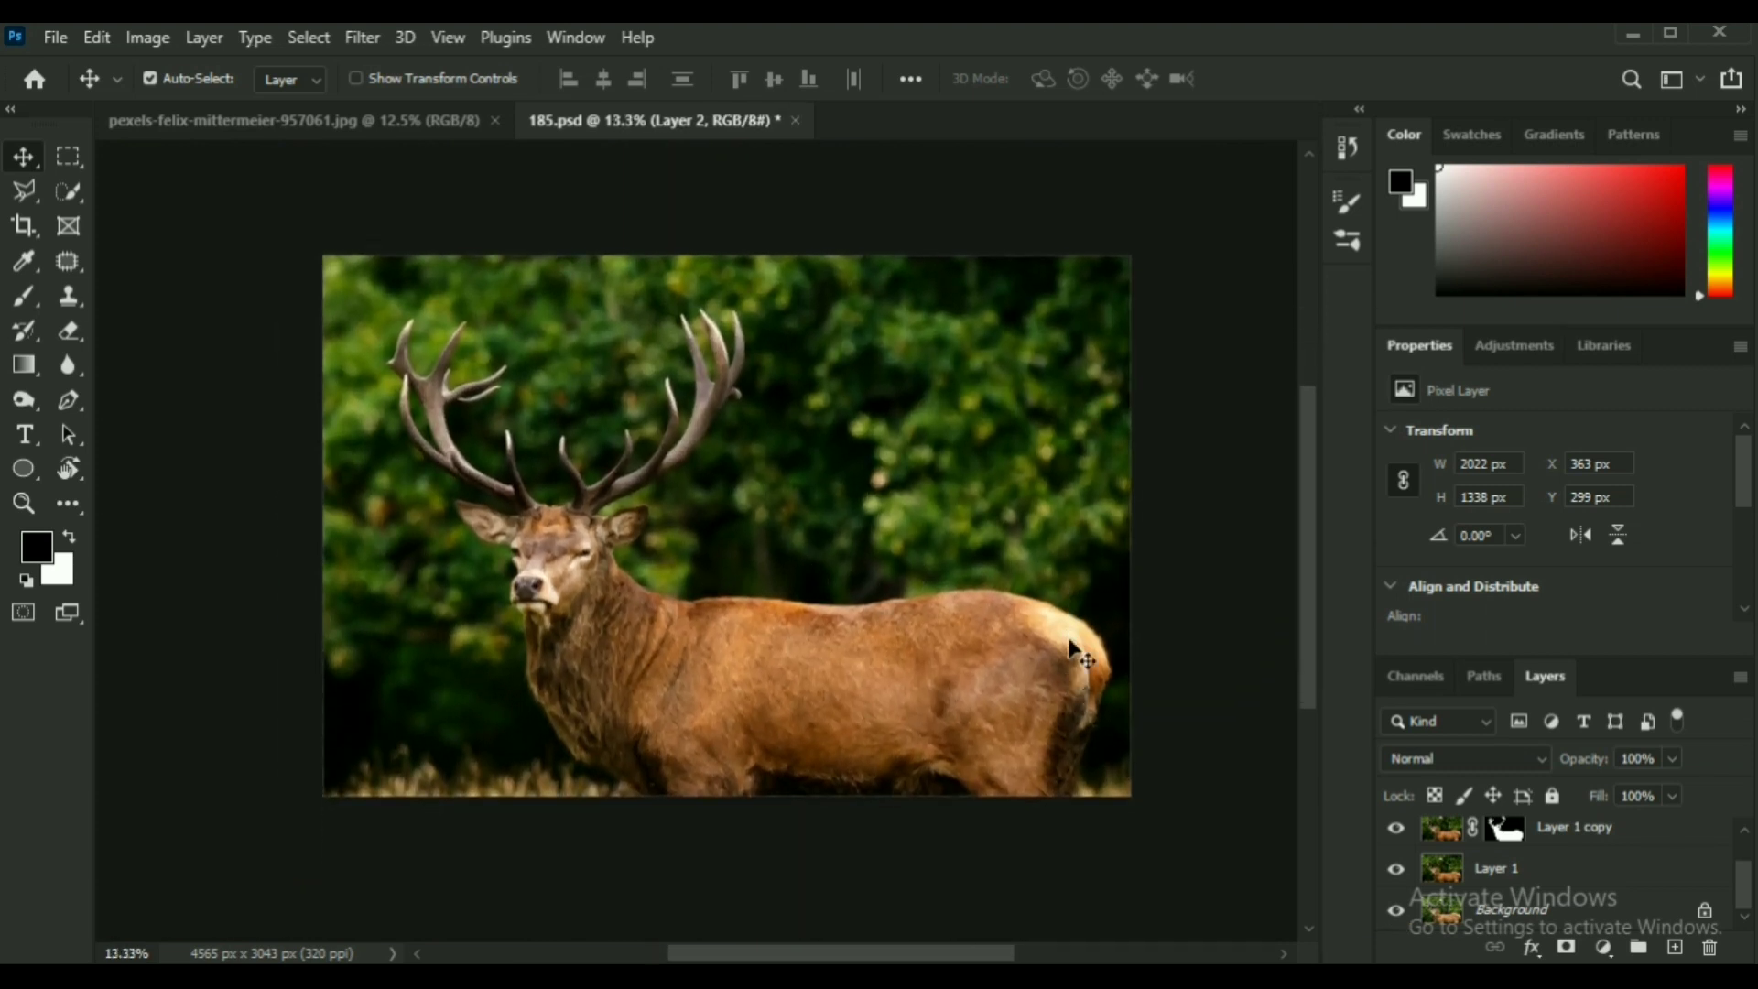
Put the antler layer into its own group, collapse and hide the group, and hide Background.
{"action": "scroll", "coordinate": [1557, 840], "scroll_direction": "up", "scroll_amount": 1}
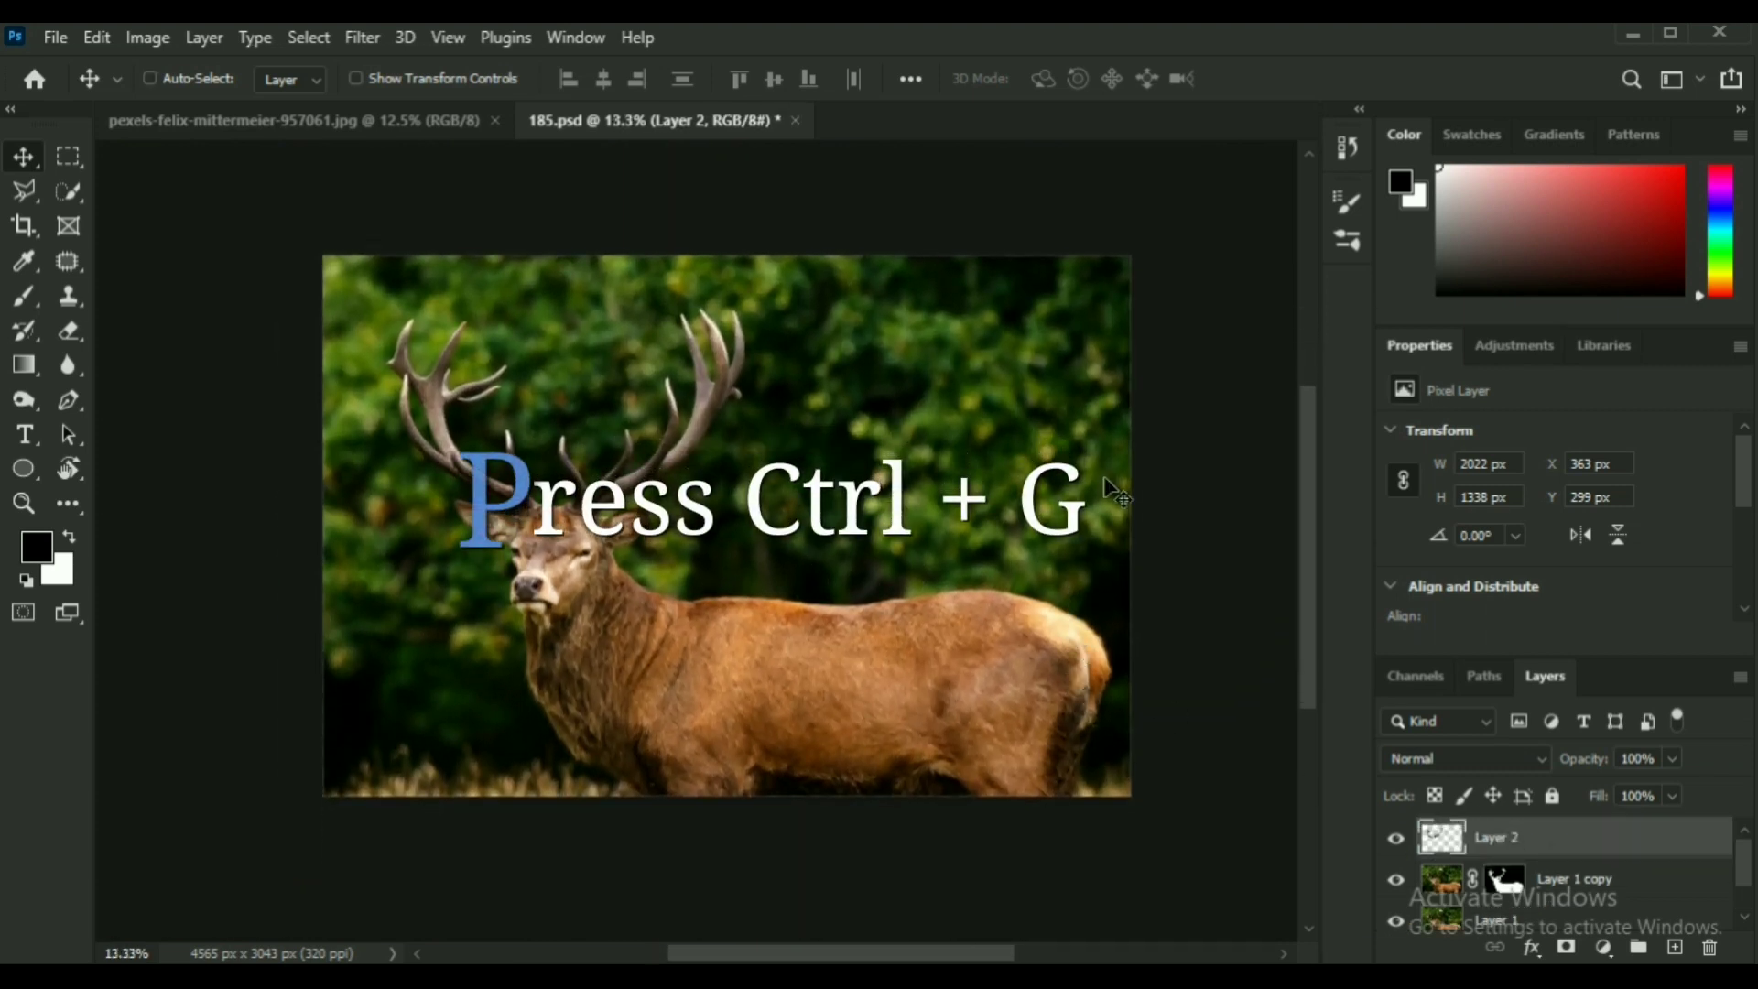
{"action": "key", "text": "ctrl"}
{"action": "key", "text": "ctrl+g"}
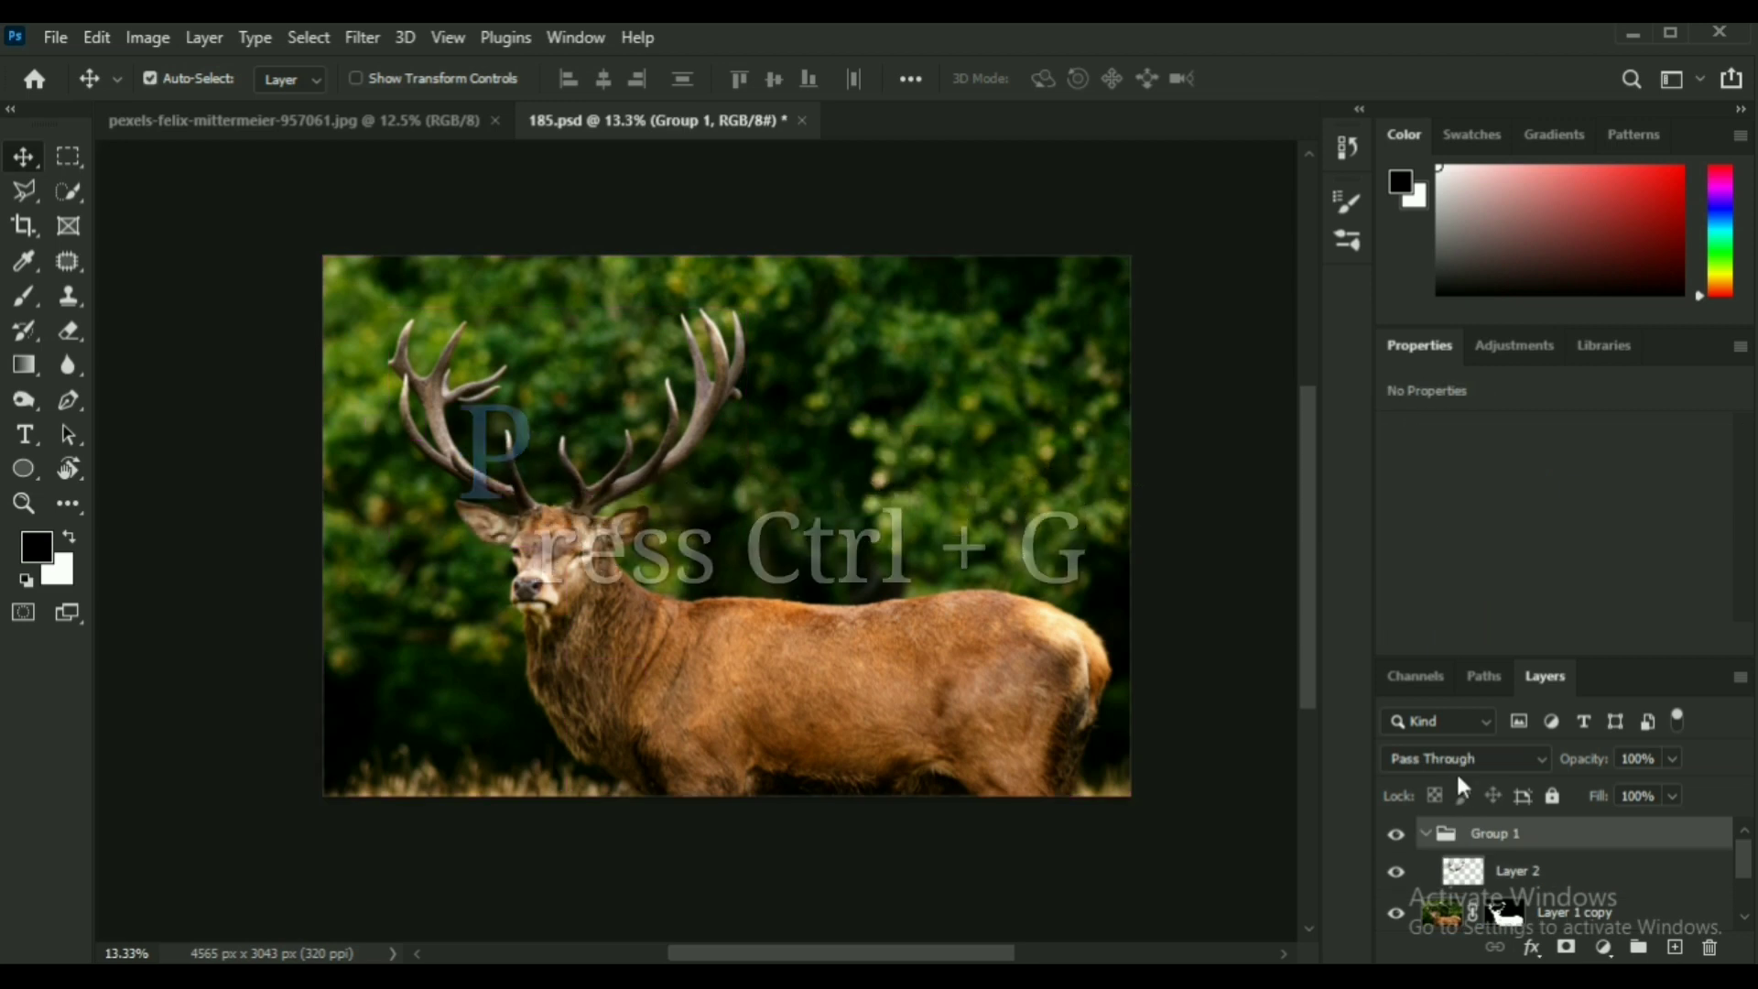
{"action": "left_click", "coordinate": [1424, 833]}
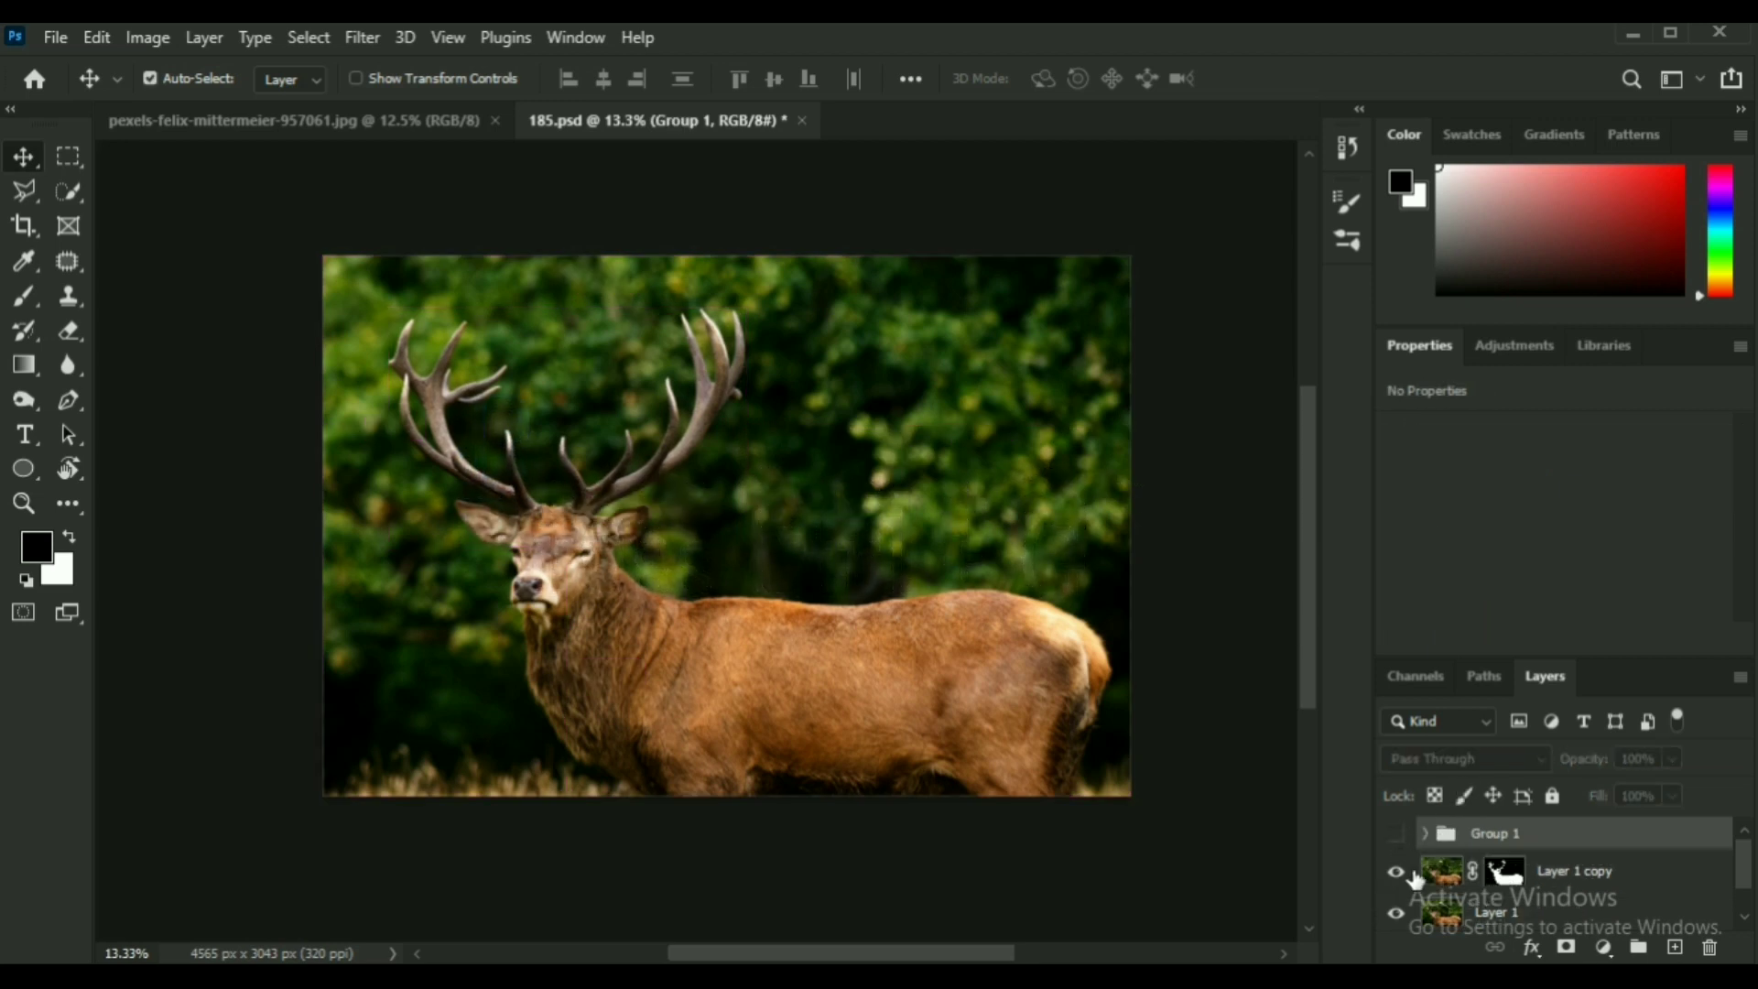
{"action": "scroll", "coordinate": [1471, 893], "scroll_direction": "down", "scroll_amount": 1}
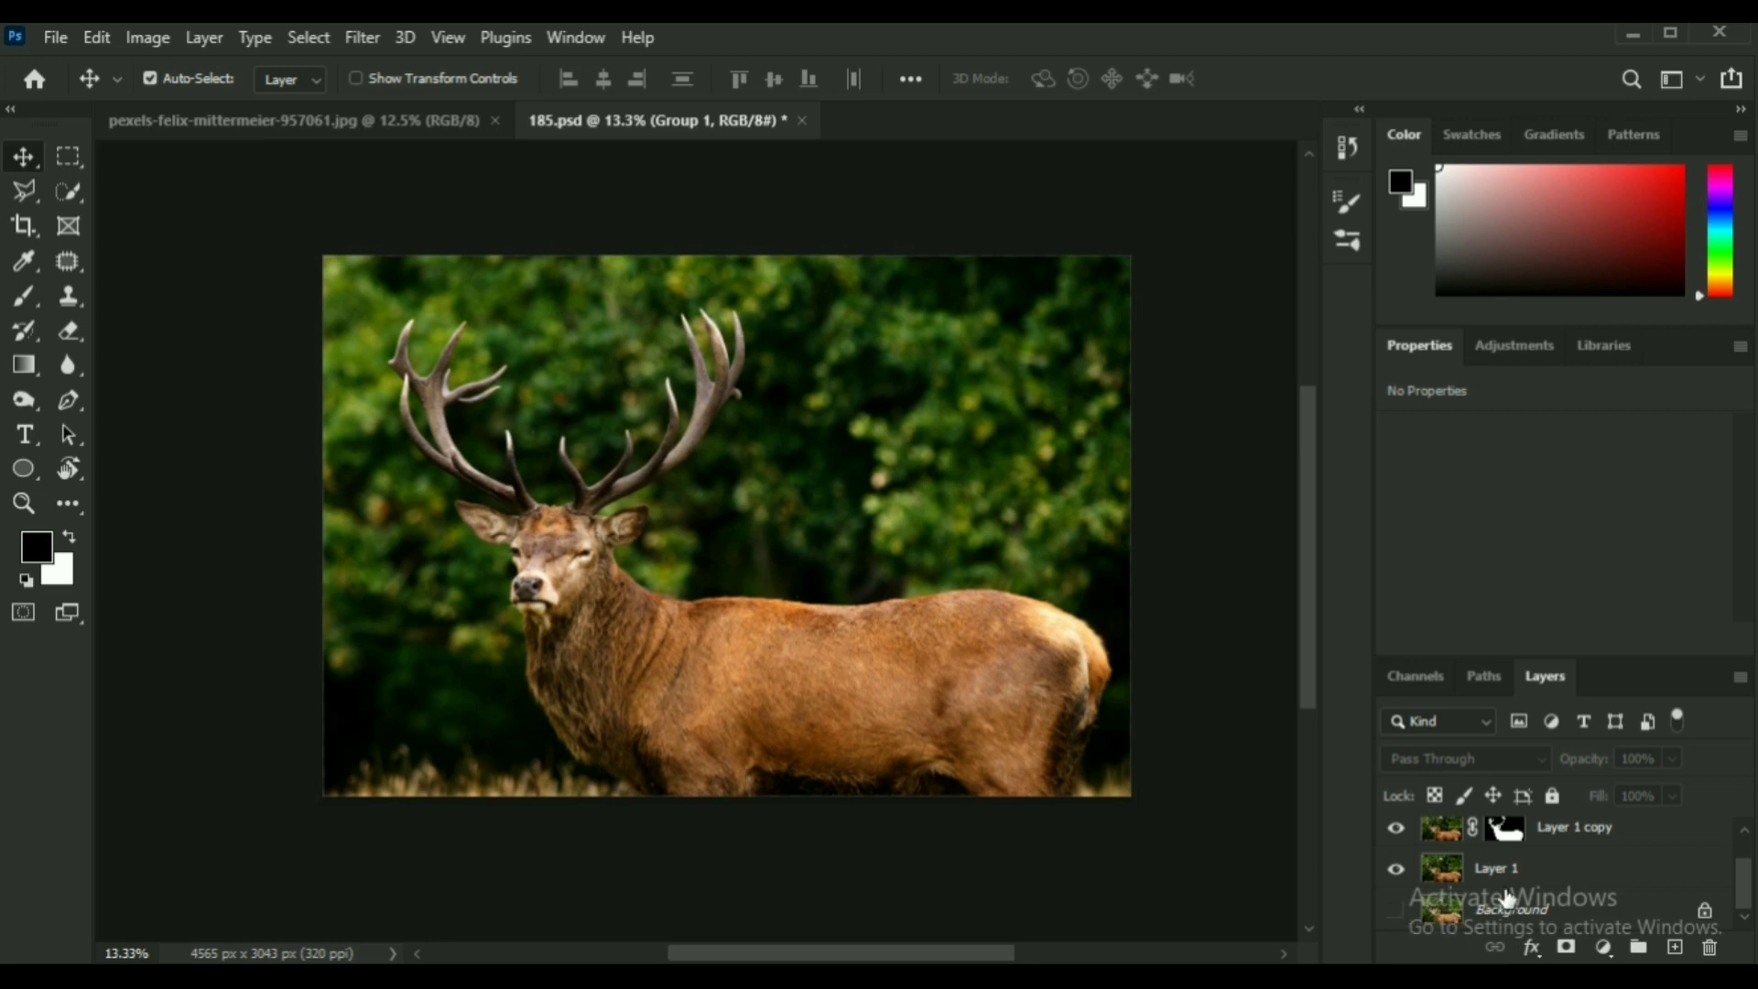
Add a Color Lookup adjustment layer directly above Layer 1 using the Moonlight.3DL 3DLUT file.
{"action": "left_click", "coordinate": [1447, 879]}
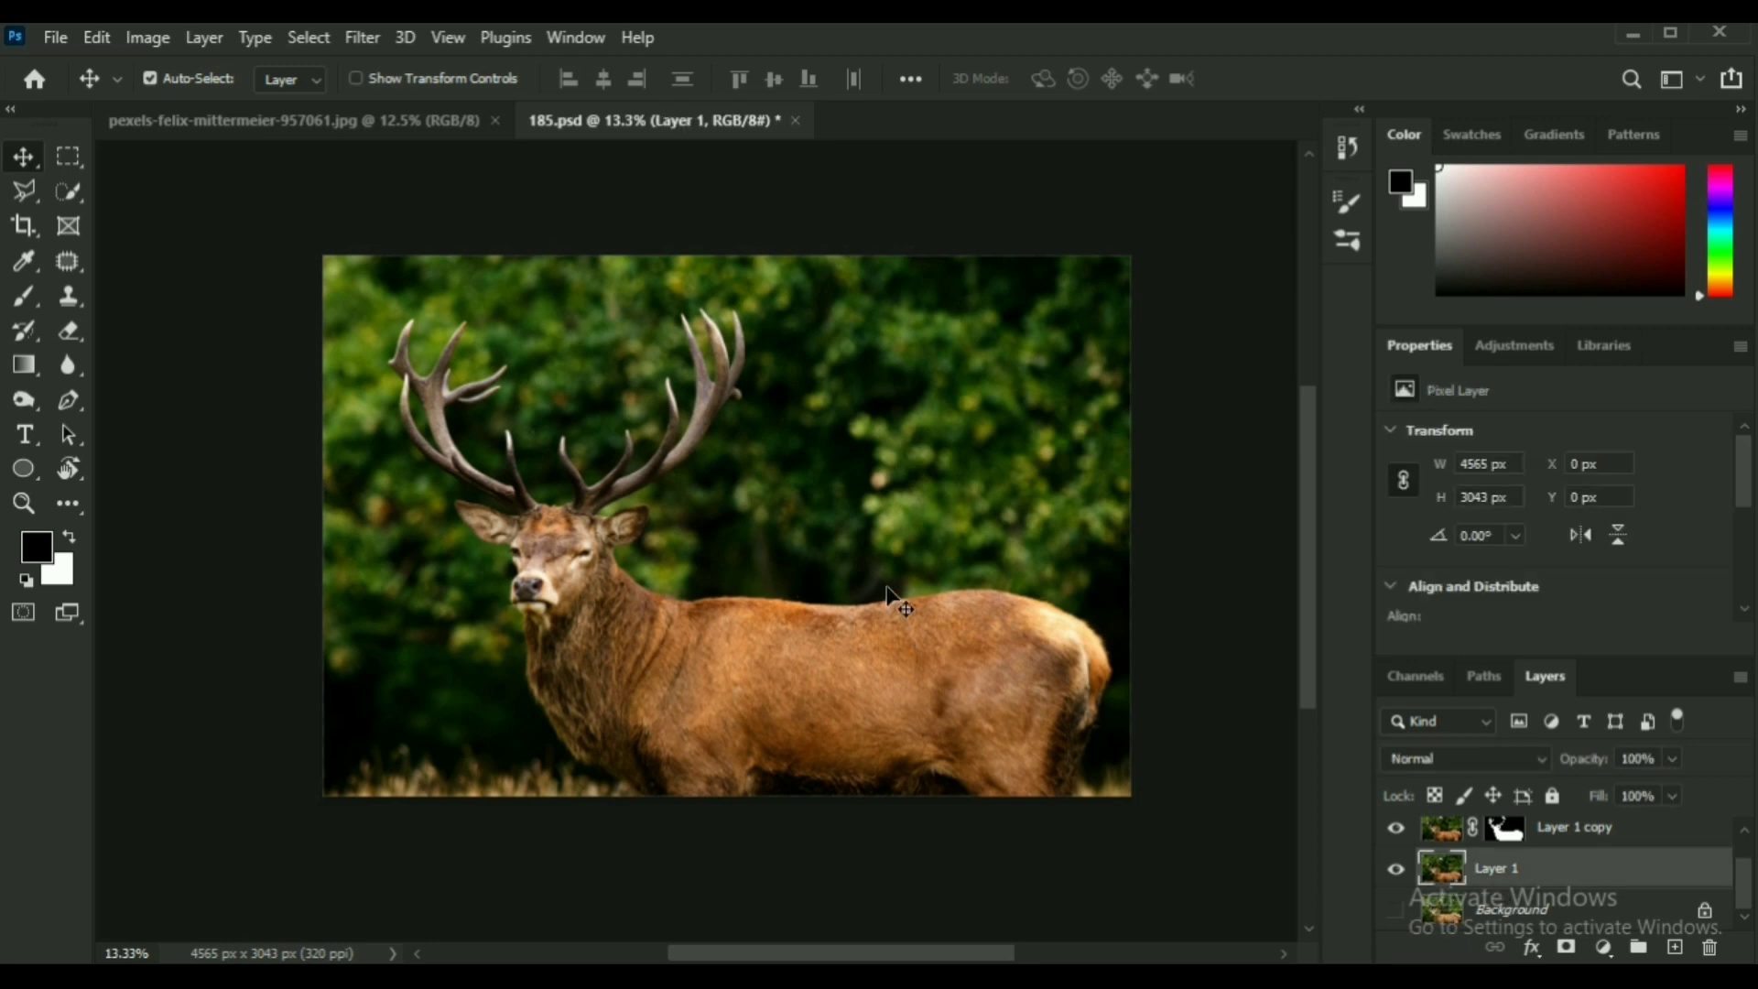
{"action": "left_click", "coordinate": [1604, 948]}
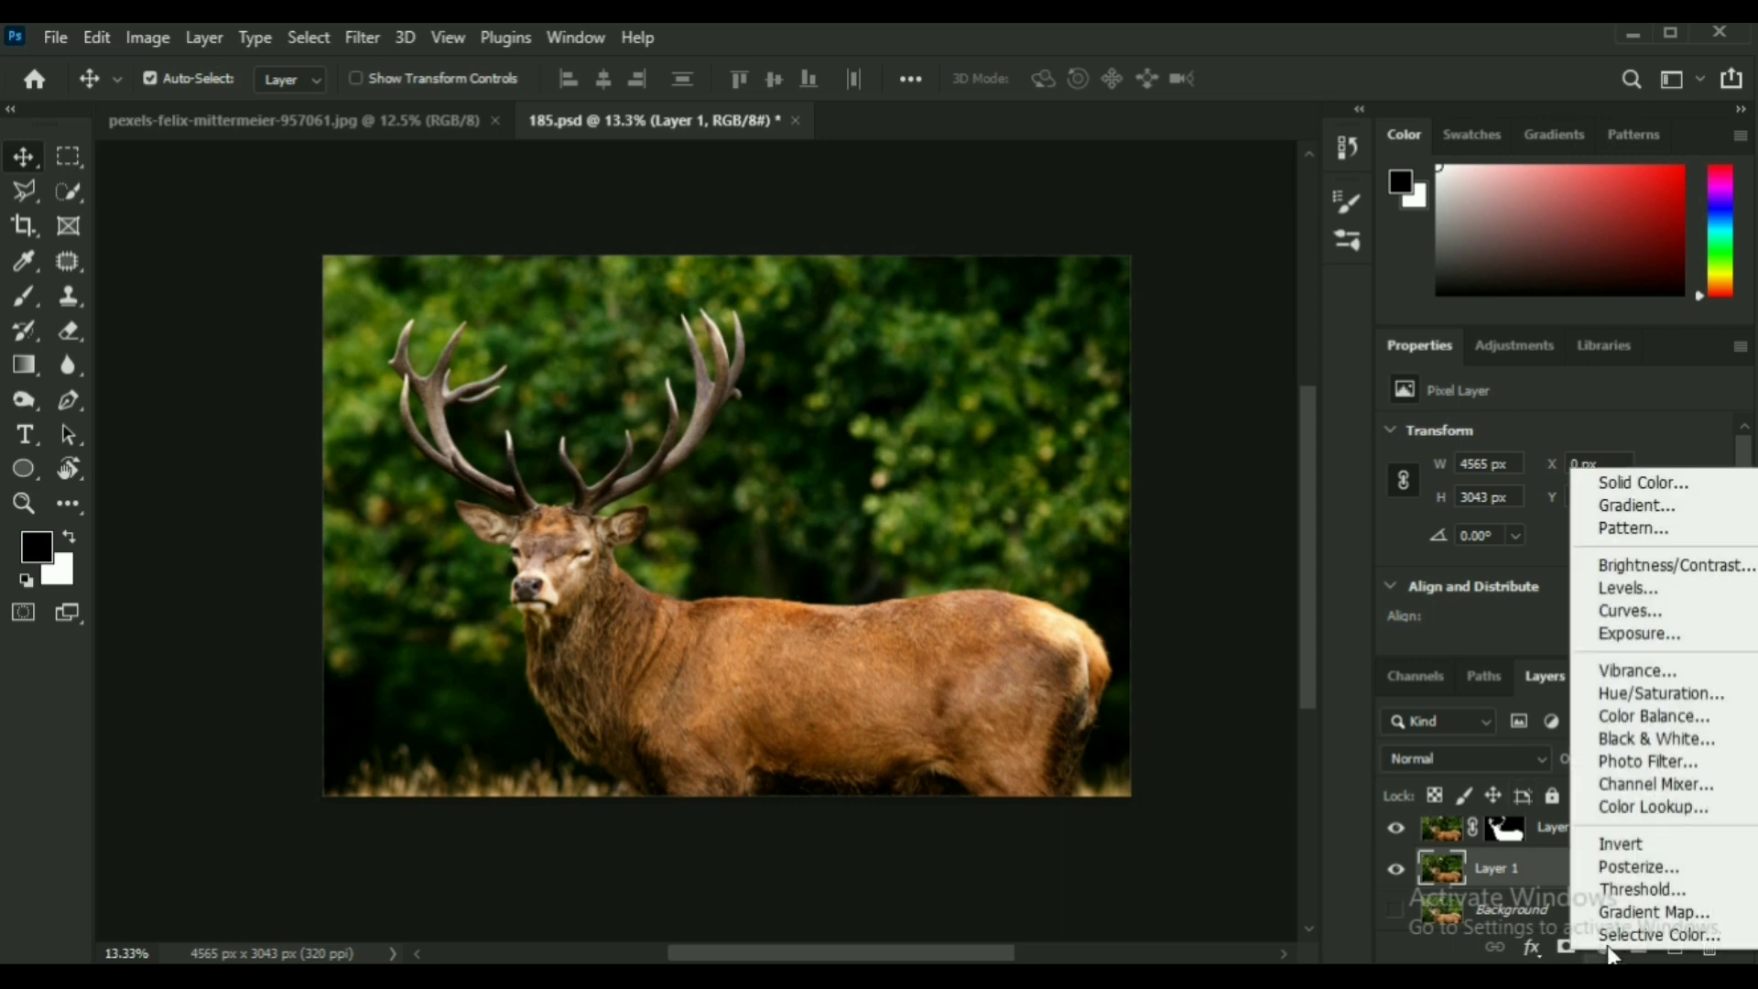
{"action": "left_click", "coordinate": [1657, 813]}
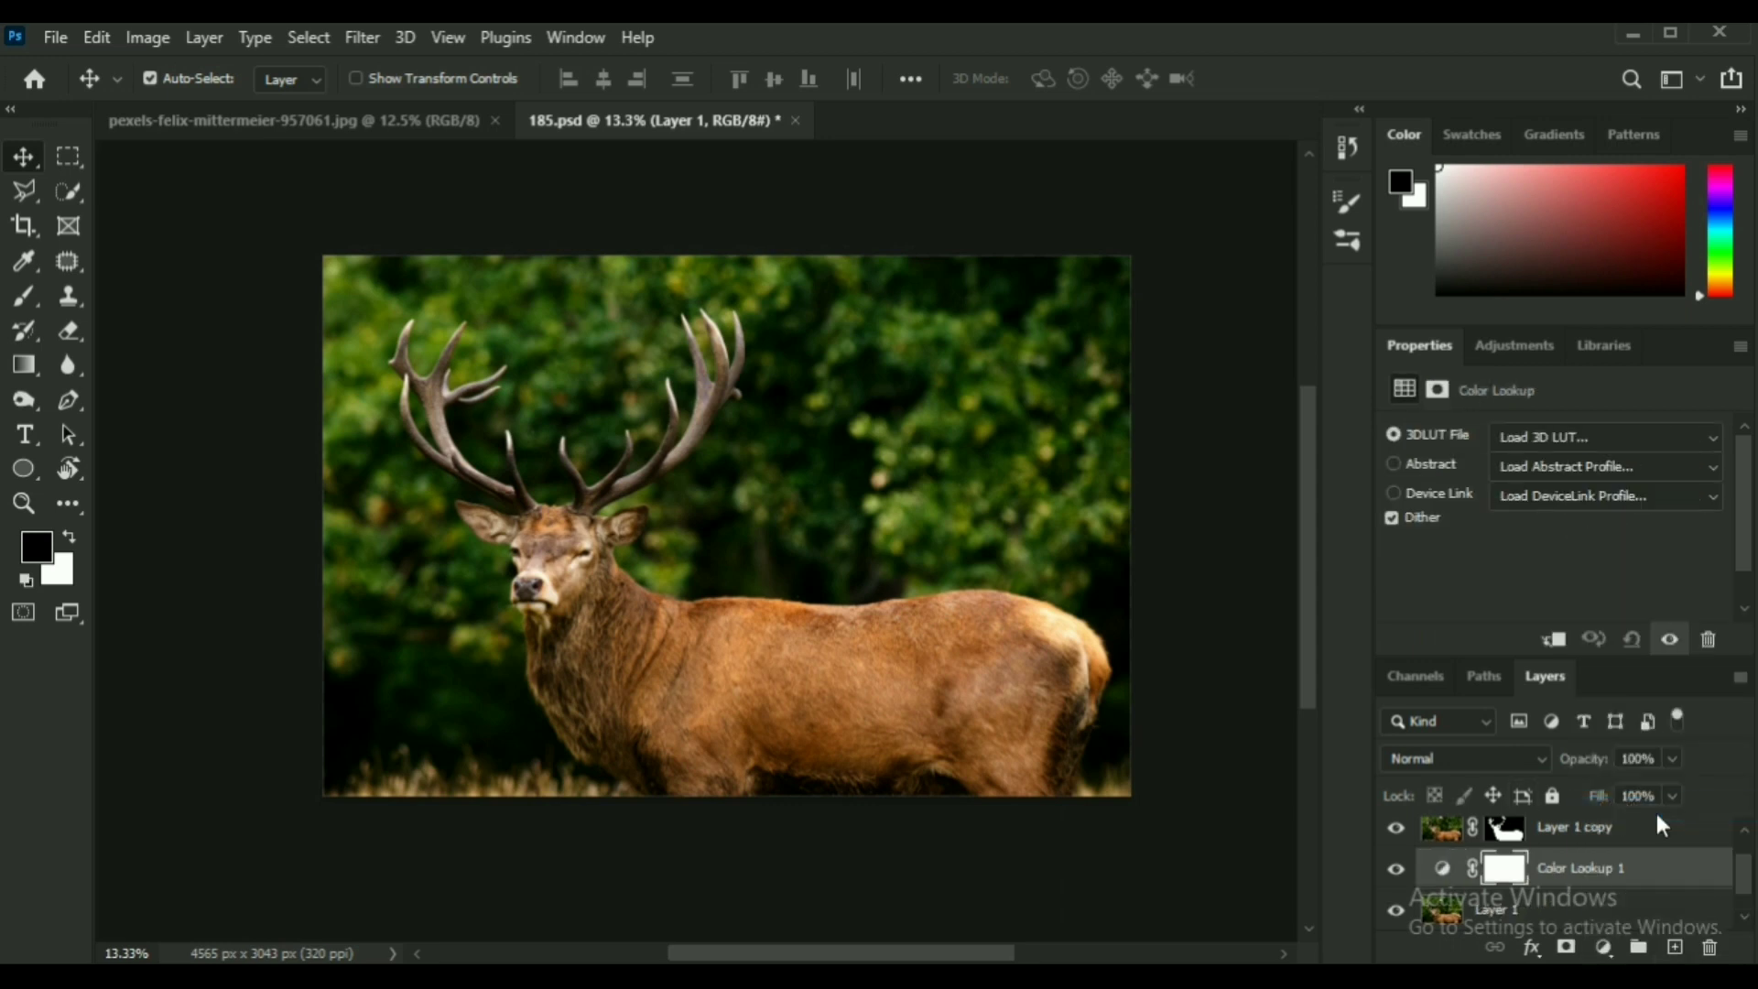
{"action": "left_click", "coordinate": [1608, 437]}
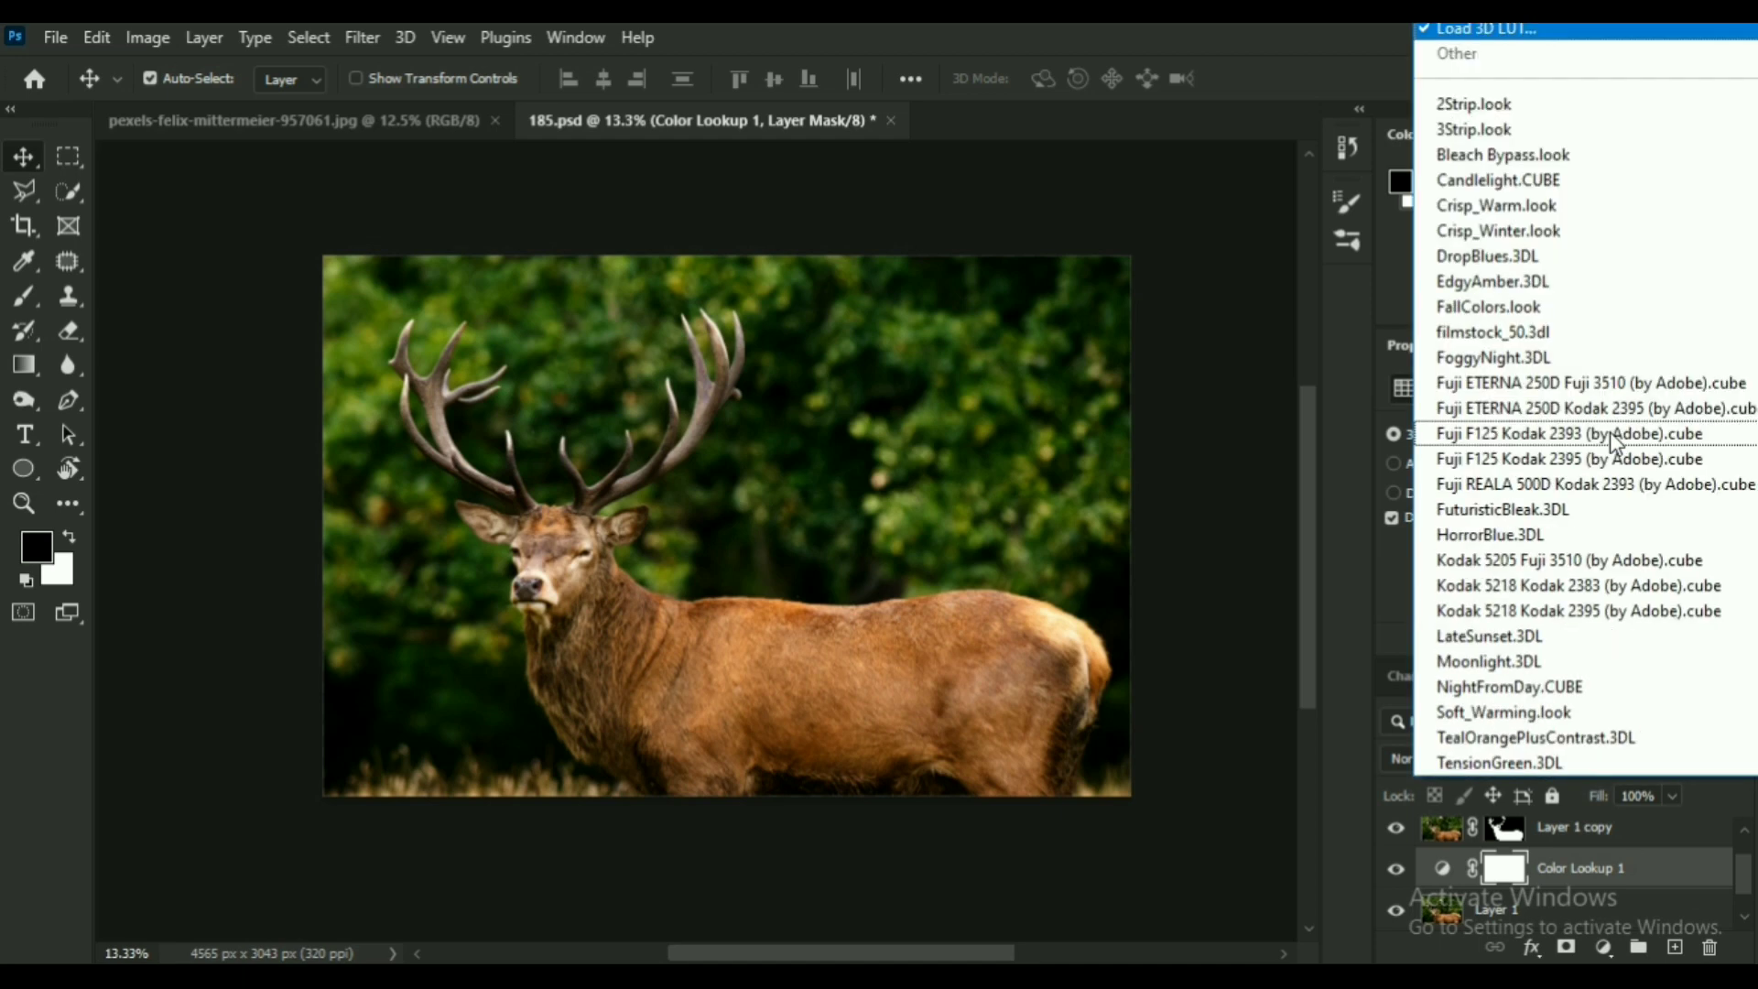
{"action": "left_click", "coordinate": [1528, 663]}
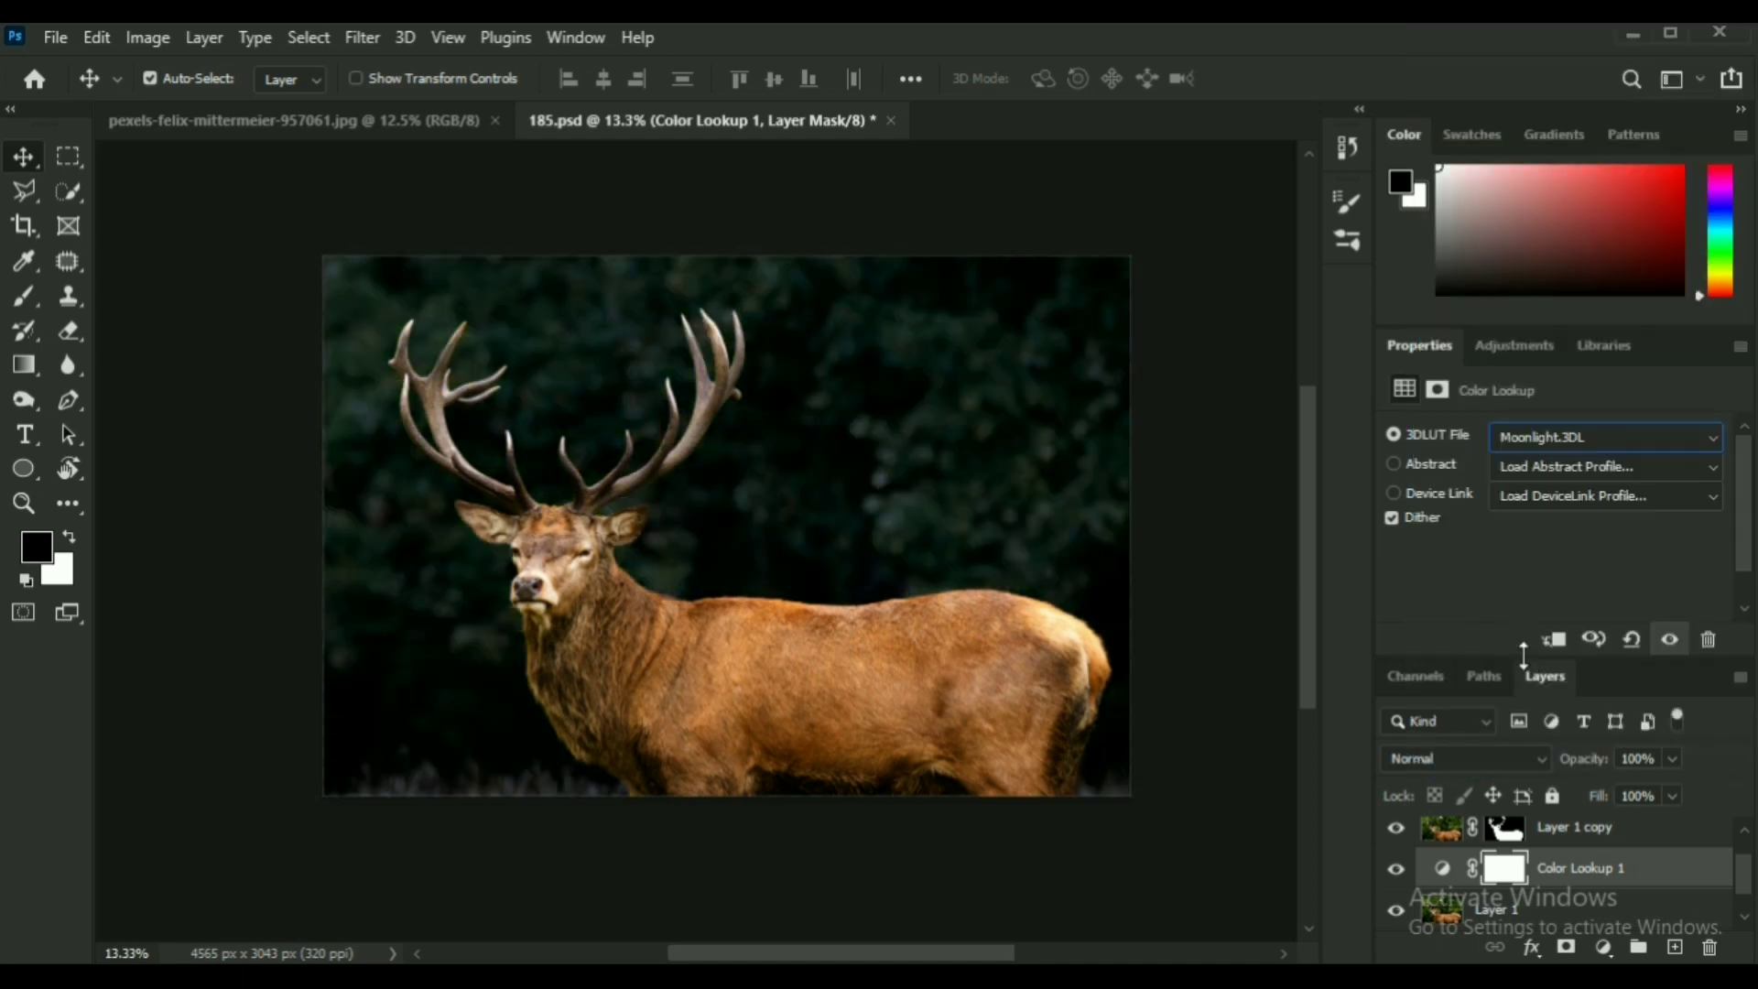
Add a Black & White adjustment layer above Color Lookup 1 and set its opacity to 50%.
{"action": "left_click", "coordinate": [1605, 949]}
{"action": "left_click", "coordinate": [1632, 738]}
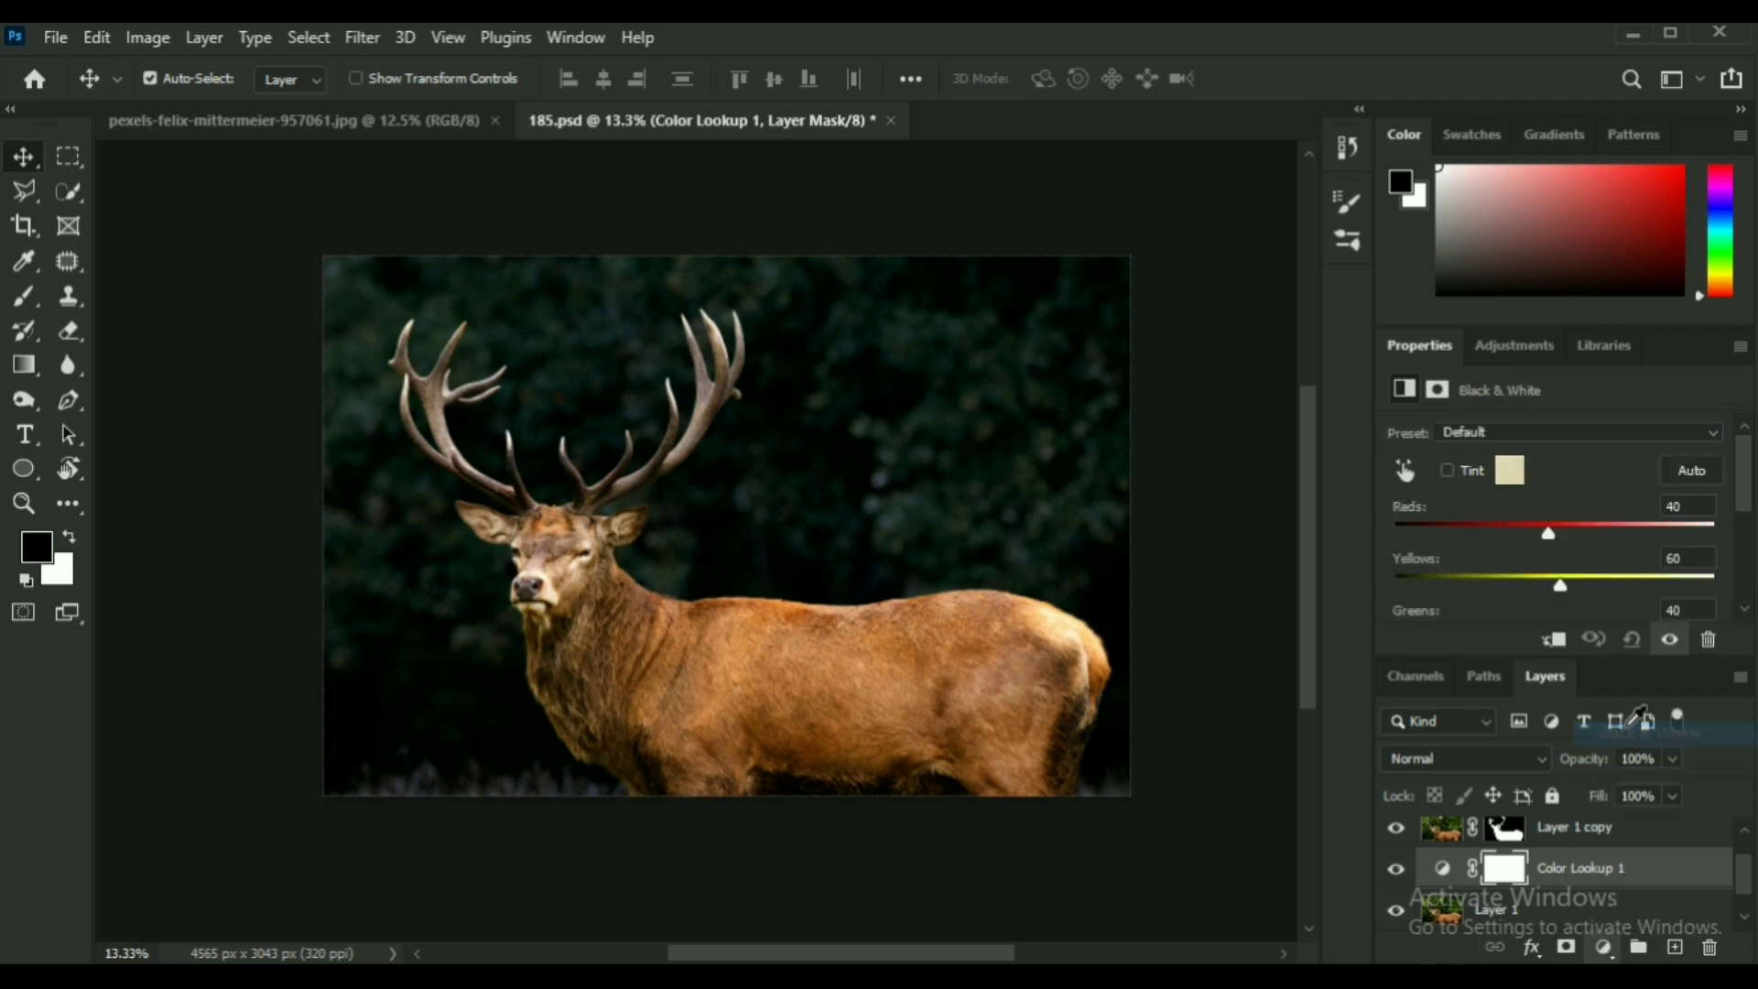
{"action": "scroll", "coordinate": [1508, 471], "scroll_direction": "down", "scroll_amount": 1}
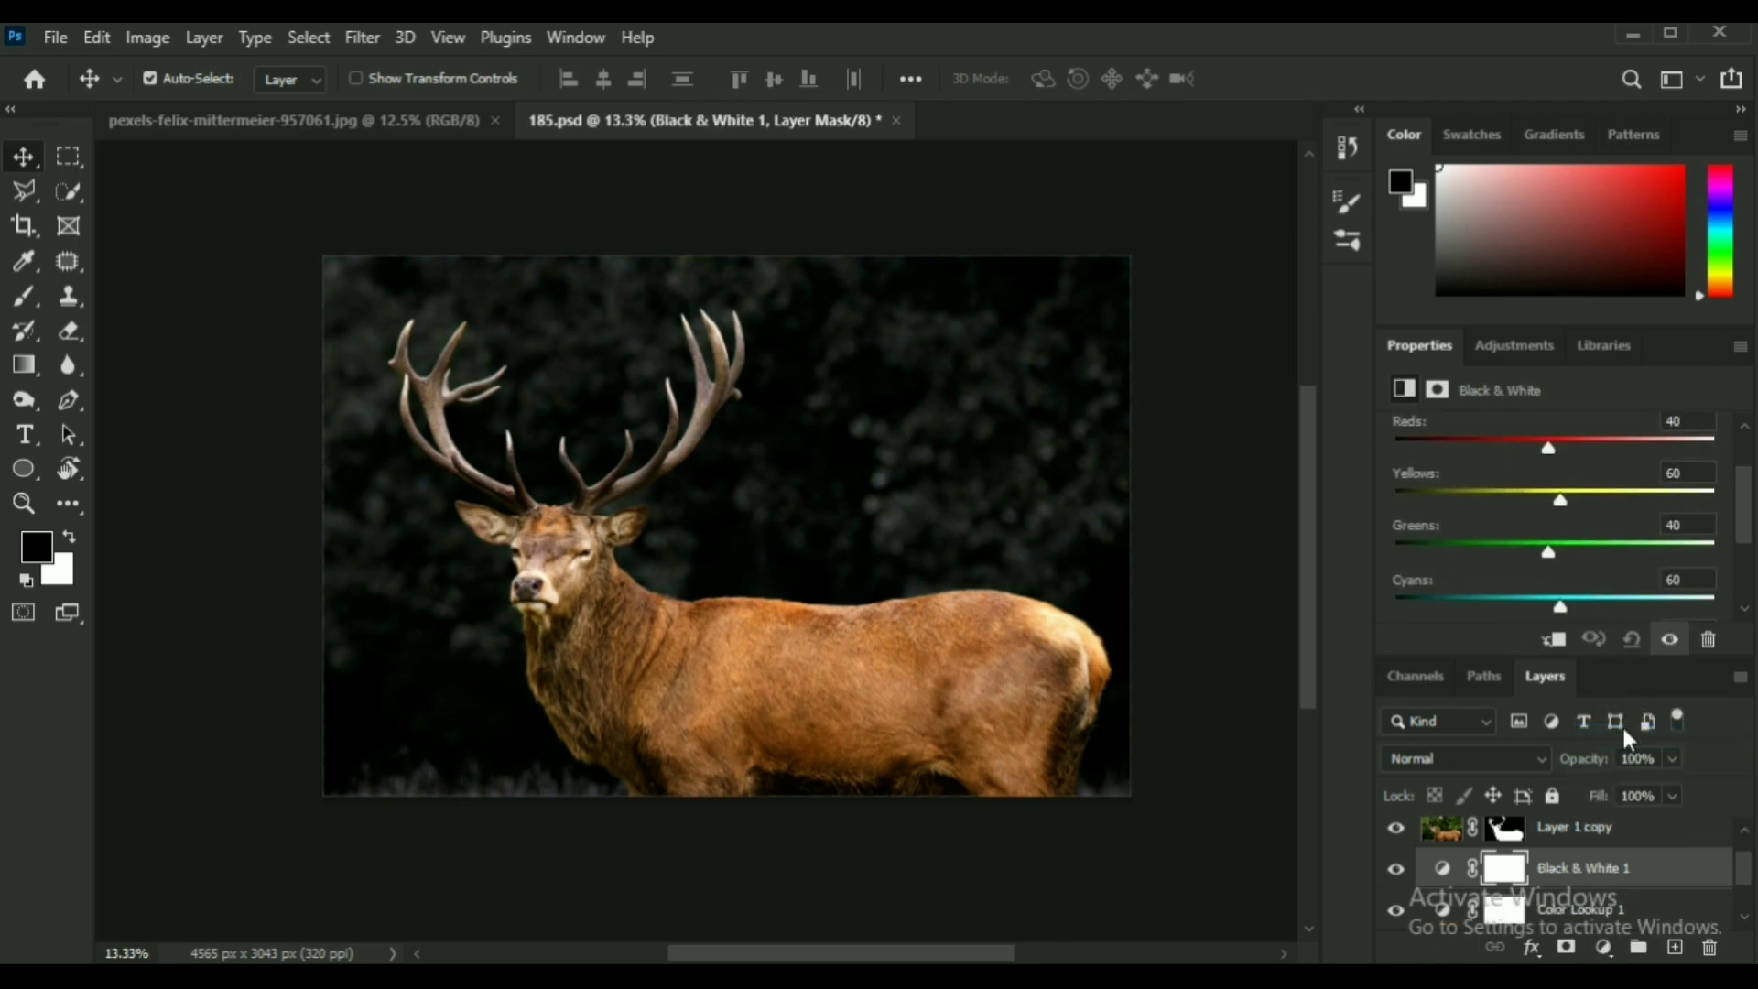
{"action": "left_click", "coordinate": [1672, 760]}
{"action": "type", "text": "50"}
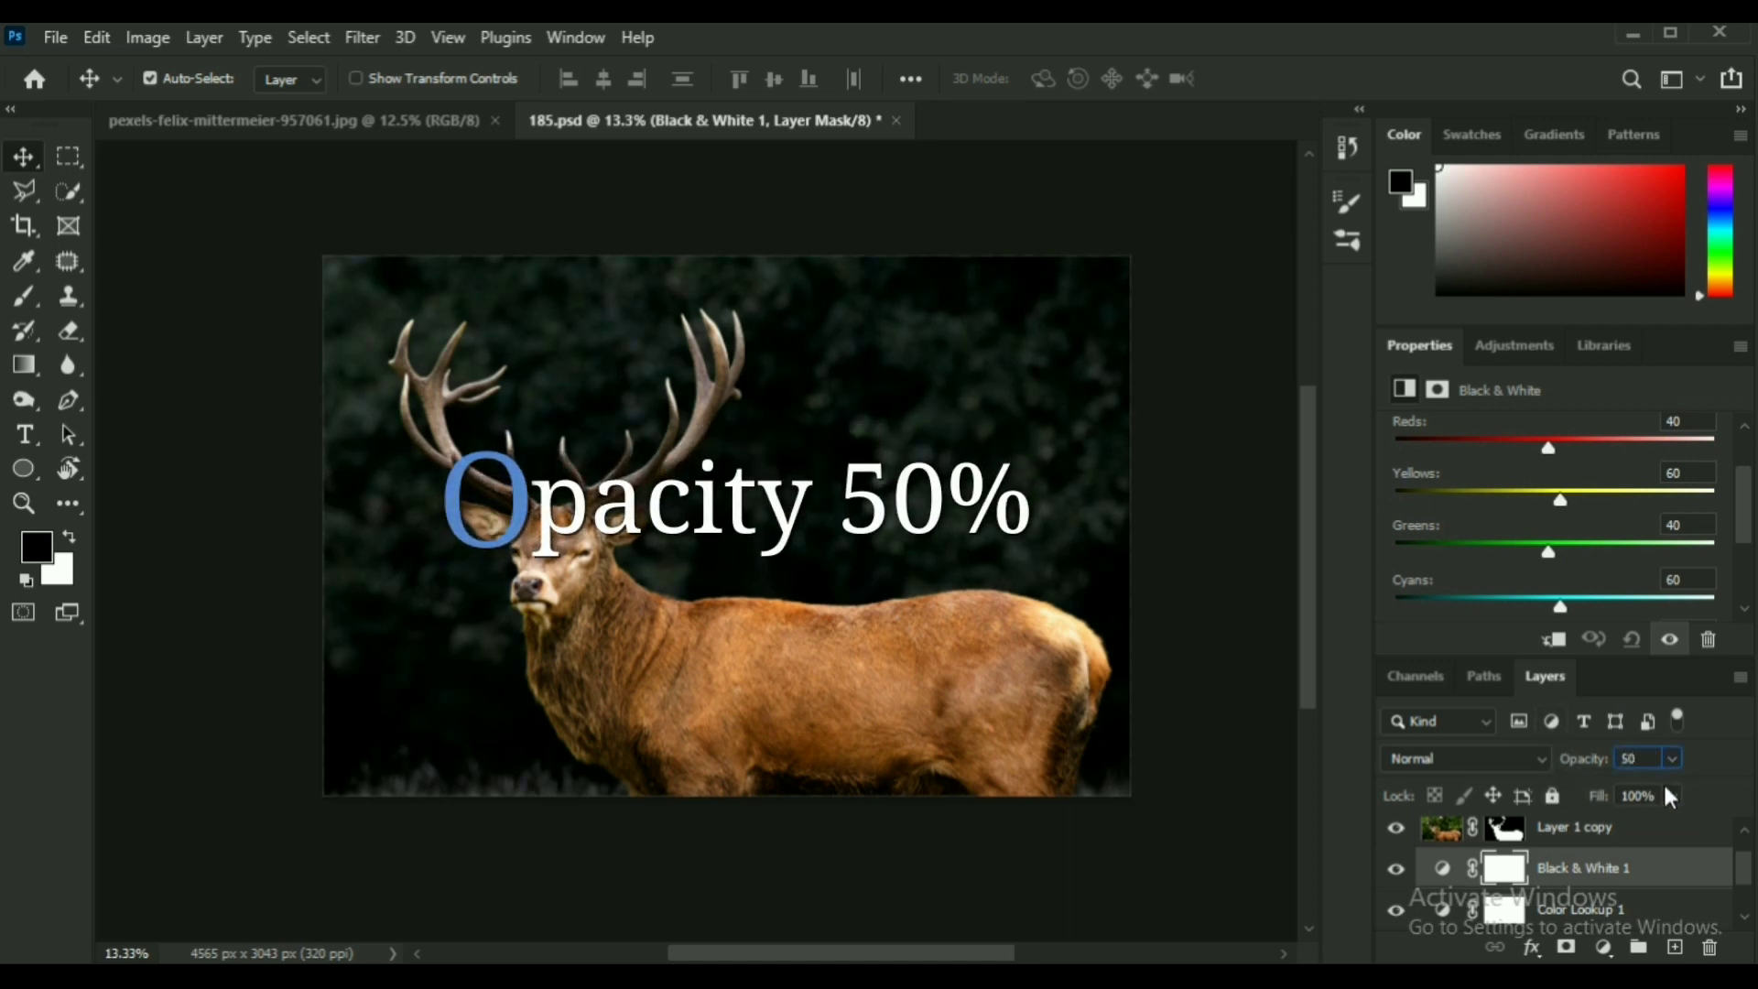
{"action": "key", "text": "Return"}
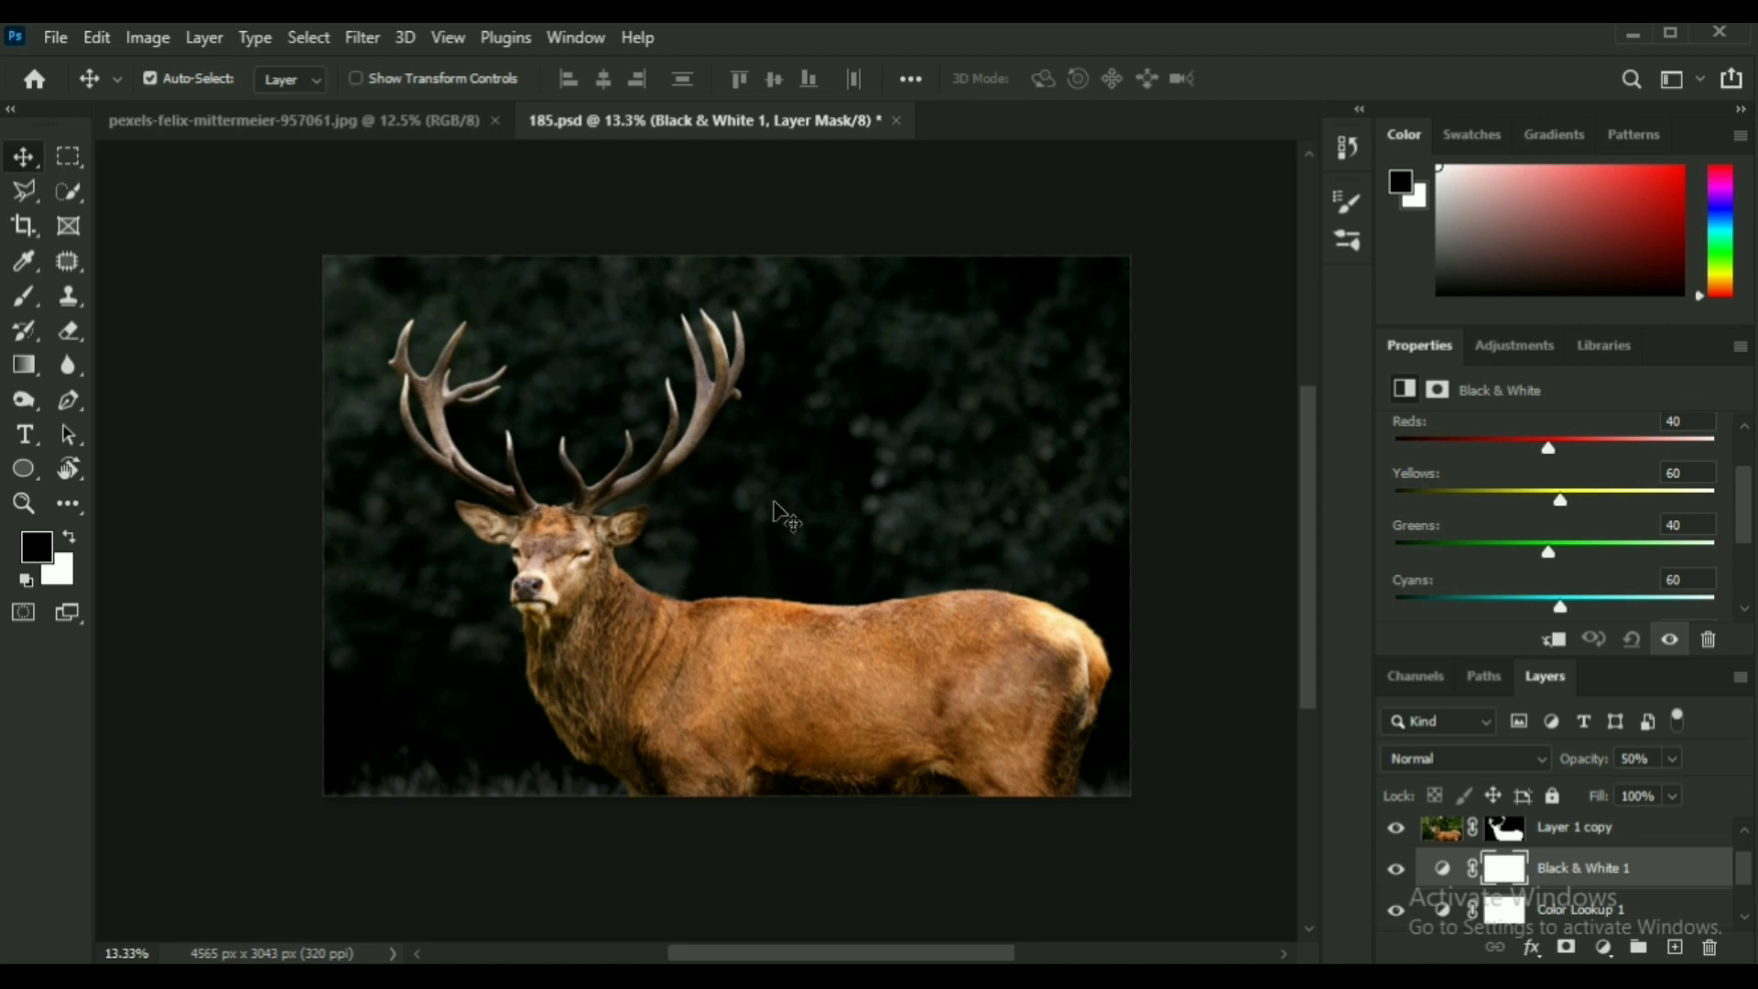
Compare the image with and without Layer 1 copy, Black & White 1 and Color Lookup 1 by toggling their visibility.
{"action": "scroll", "coordinate": [1584, 877], "scroll_direction": "up", "scroll_amount": 1}
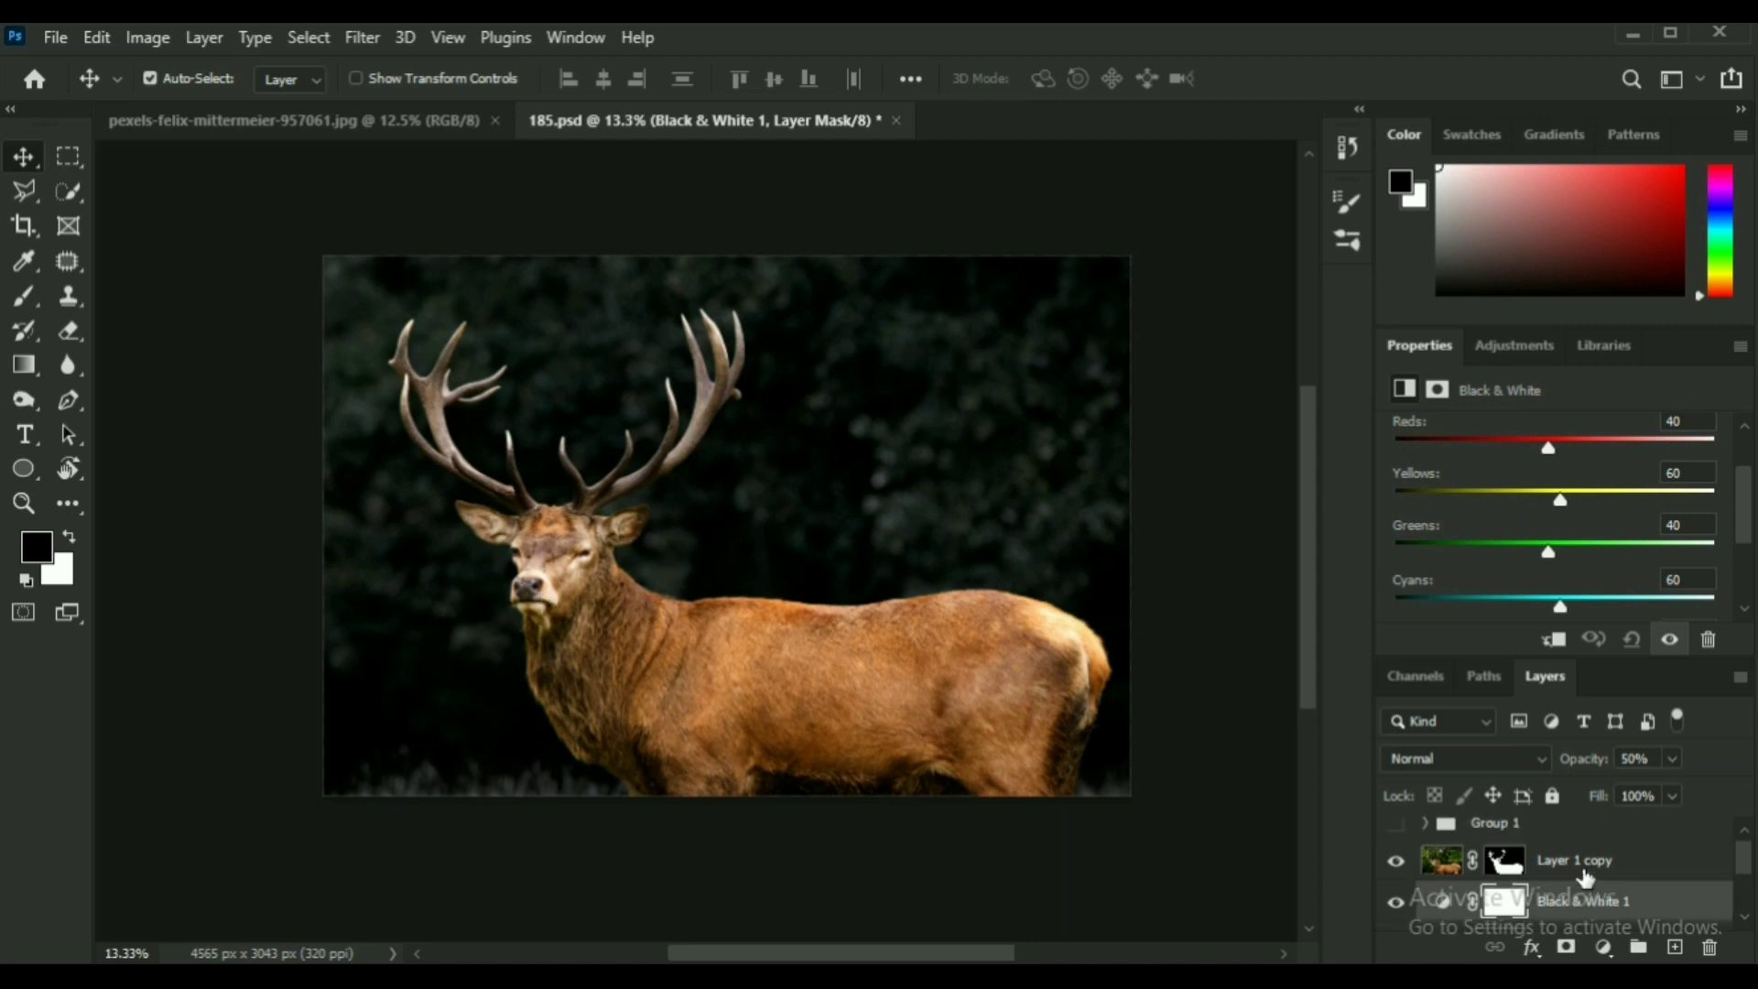
{"action": "left_click", "coordinate": [1406, 862]}
{"action": "left_click", "coordinate": [1406, 863]}
{"action": "scroll", "coordinate": [1414, 860], "scroll_direction": "down", "scroll_amount": 1}
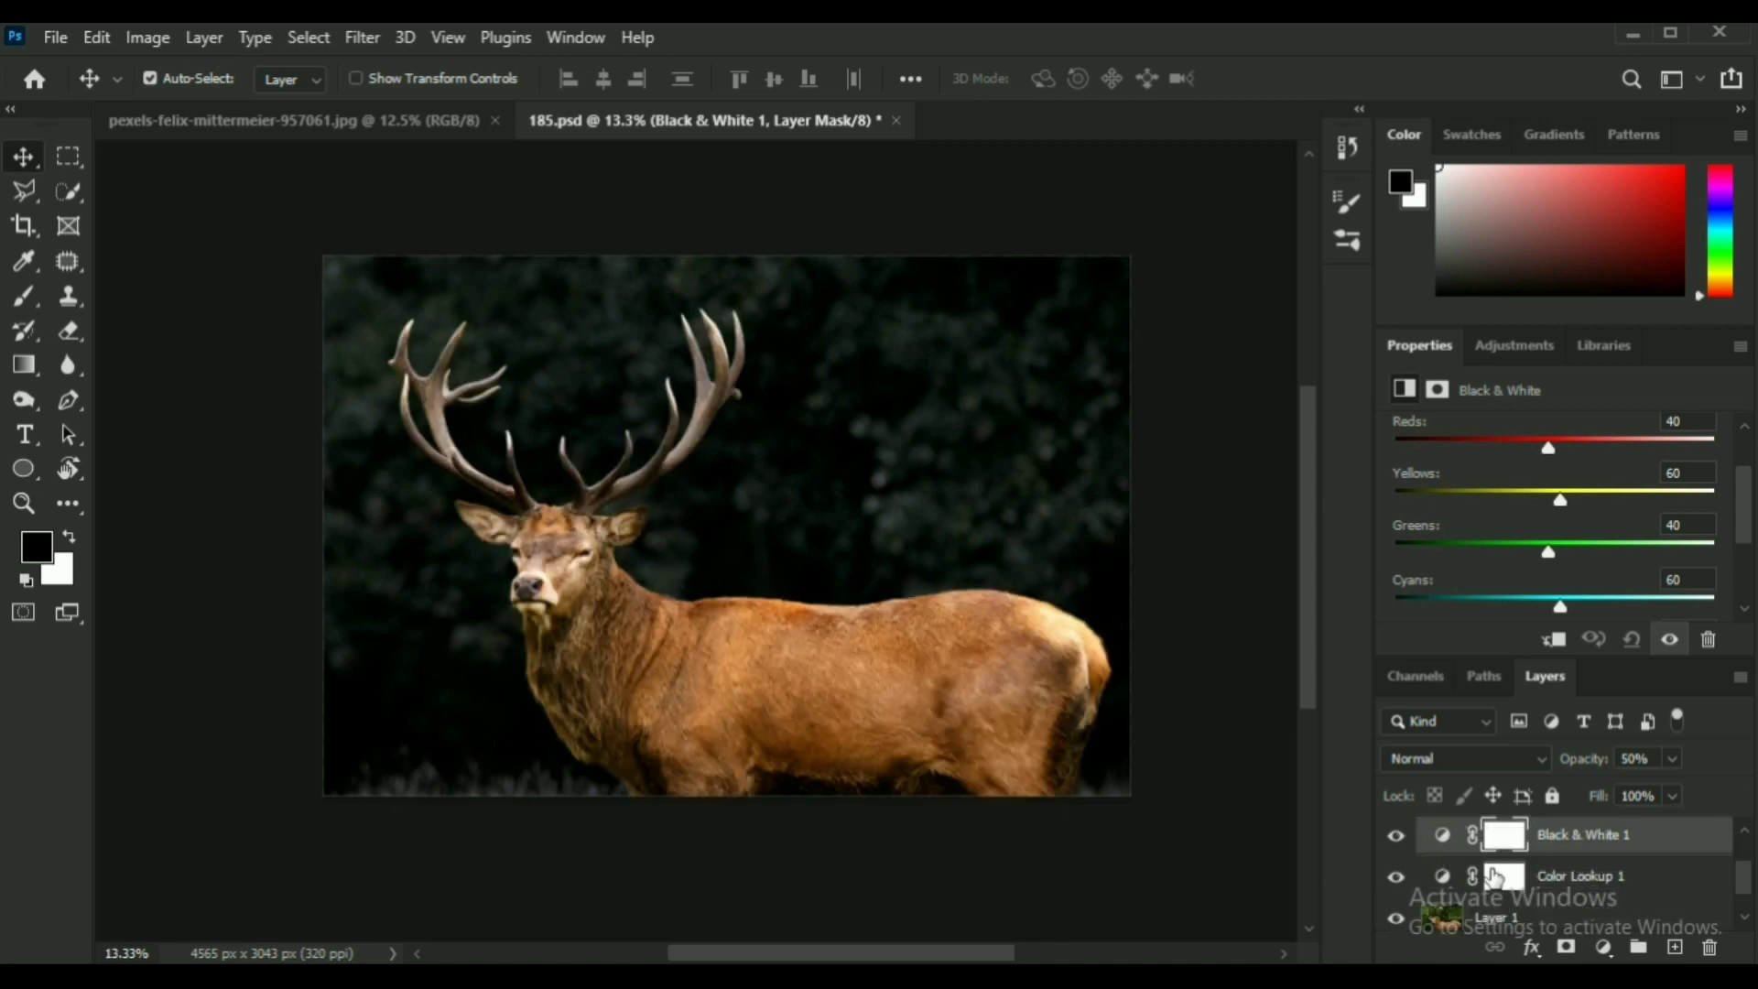
{"action": "left_click", "coordinate": [1396, 836]}
{"action": "left_click", "coordinate": [1396, 836]}
{"action": "left_click", "coordinate": [1396, 836]}
{"action": "left_click", "coordinate": [1395, 877]}
{"action": "left_click", "coordinate": [1396, 877]}
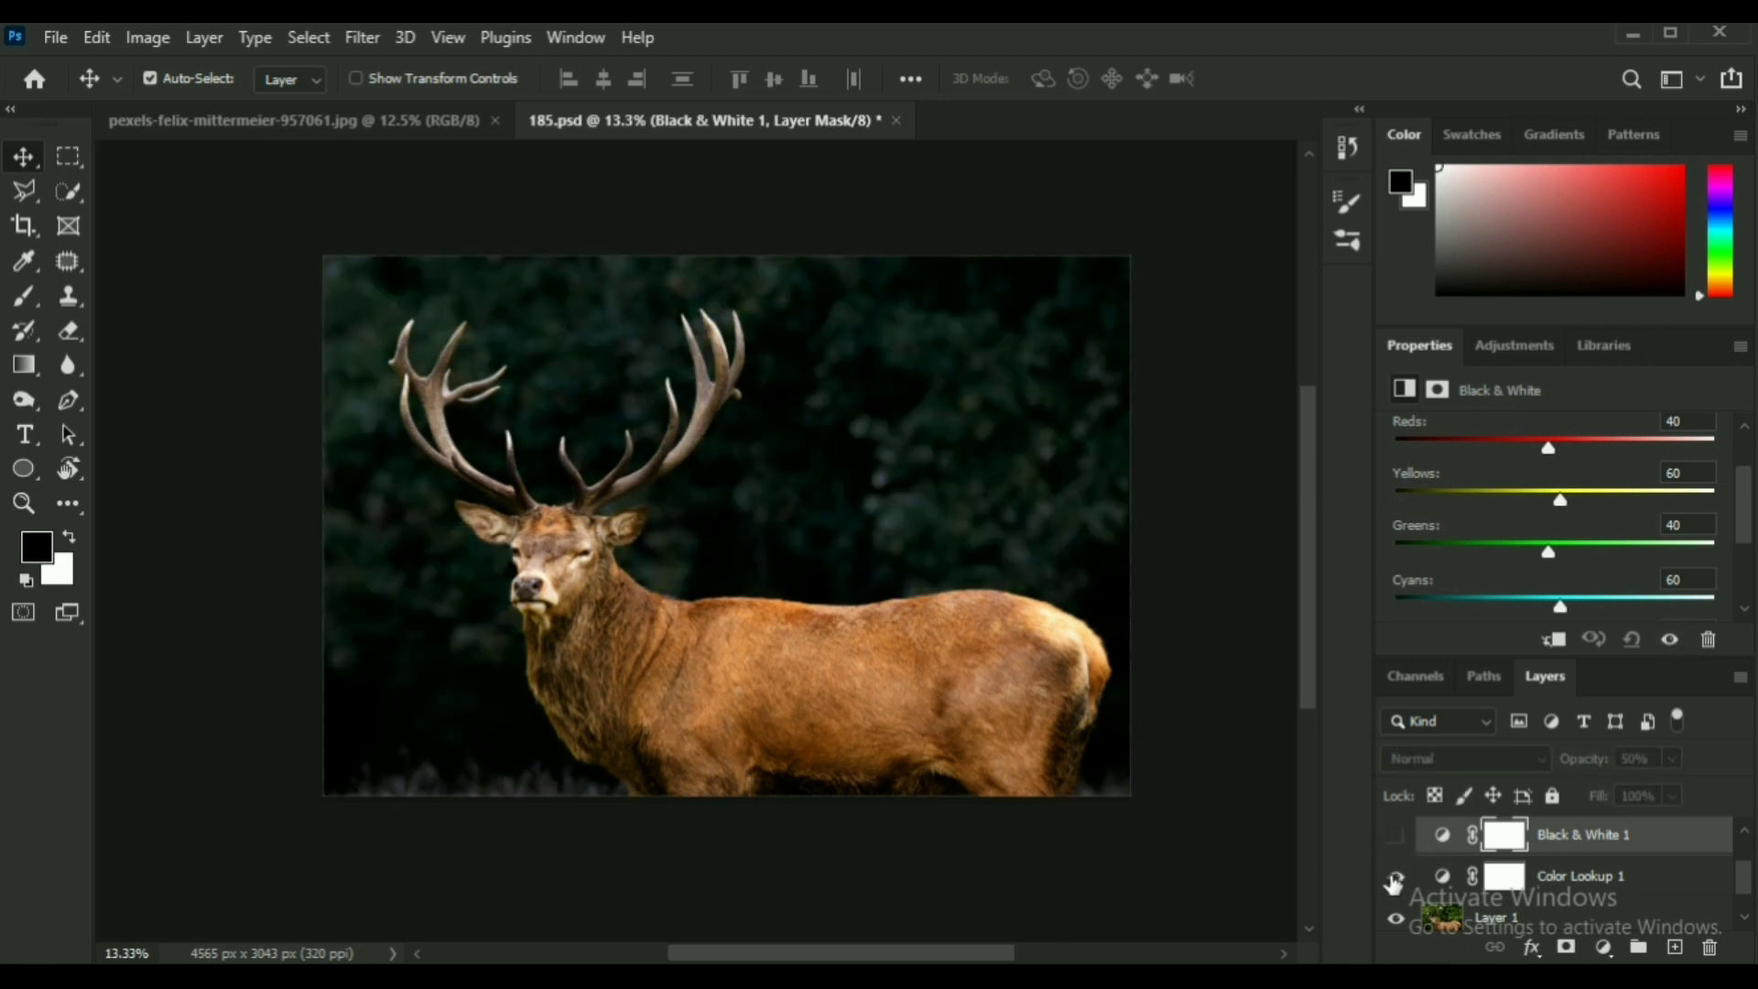
{"action": "left_click", "coordinate": [1395, 877]}
{"action": "left_click", "coordinate": [1396, 877]}
{"action": "left_click", "coordinate": [1395, 836]}
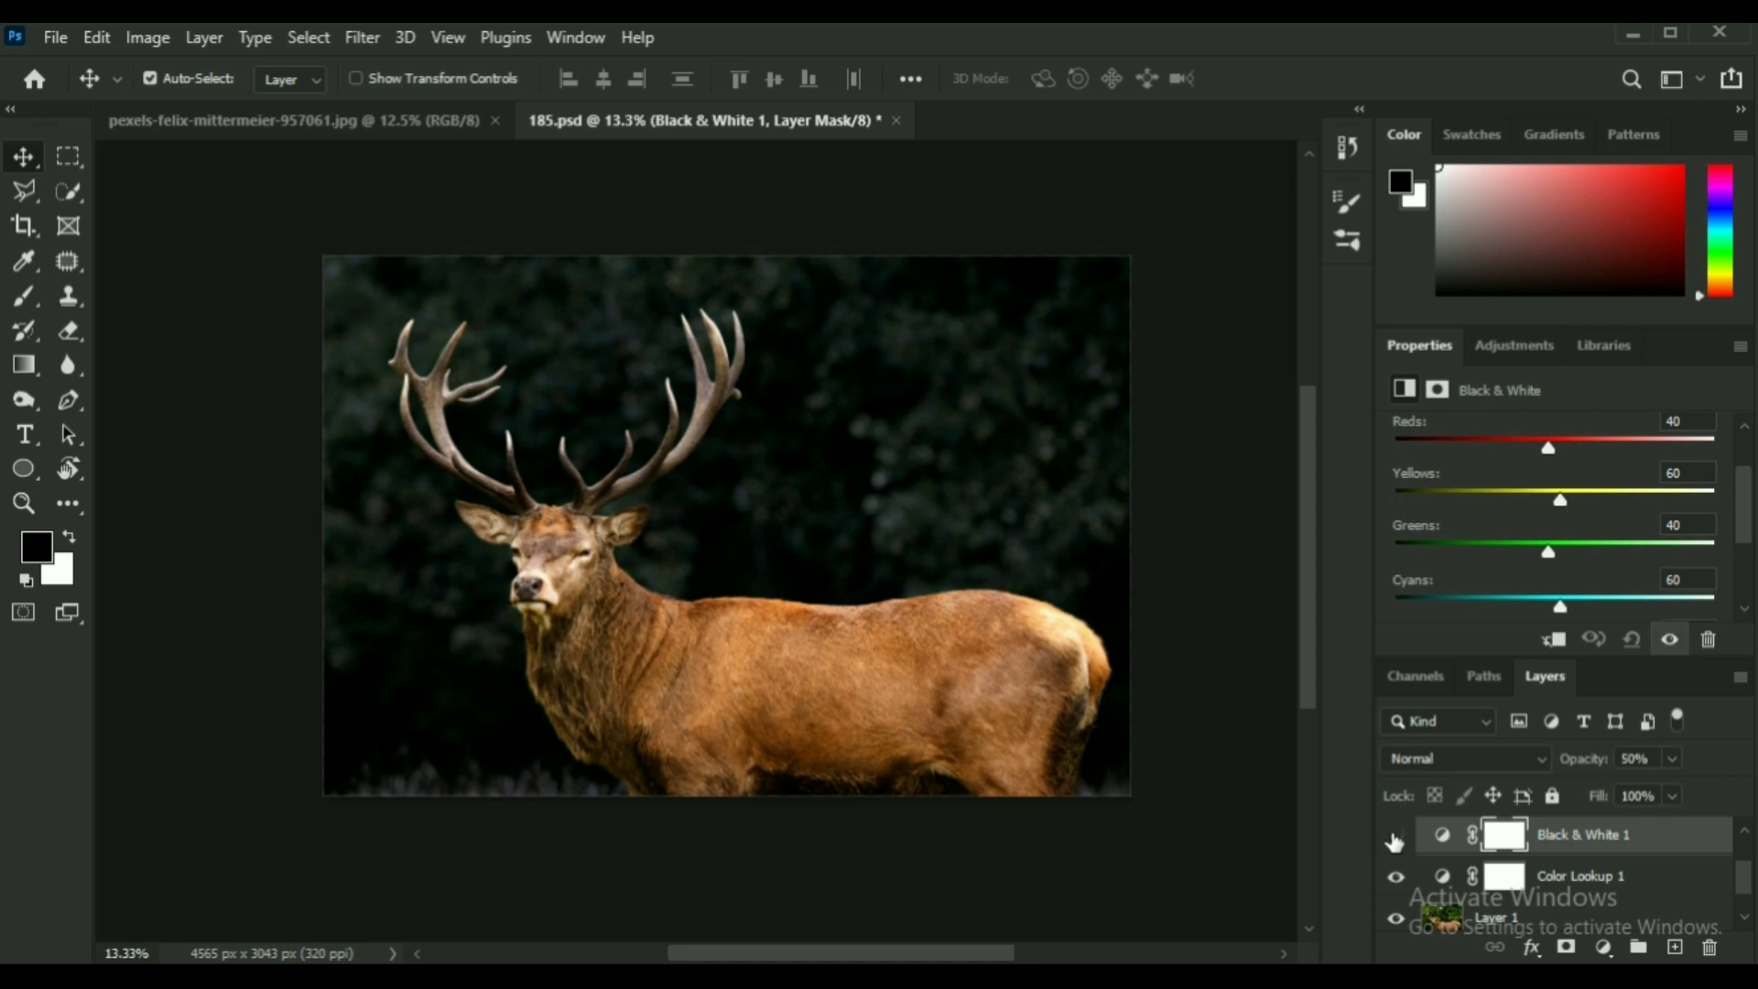
{"action": "left_click", "coordinate": [1395, 836]}
{"action": "left_click", "coordinate": [1395, 836]}
Show and expand Group 1 and duplicate the antler layer, Layer 2, inside it.
{"action": "scroll", "coordinate": [1529, 876], "scroll_direction": "up", "scroll_amount": 2}
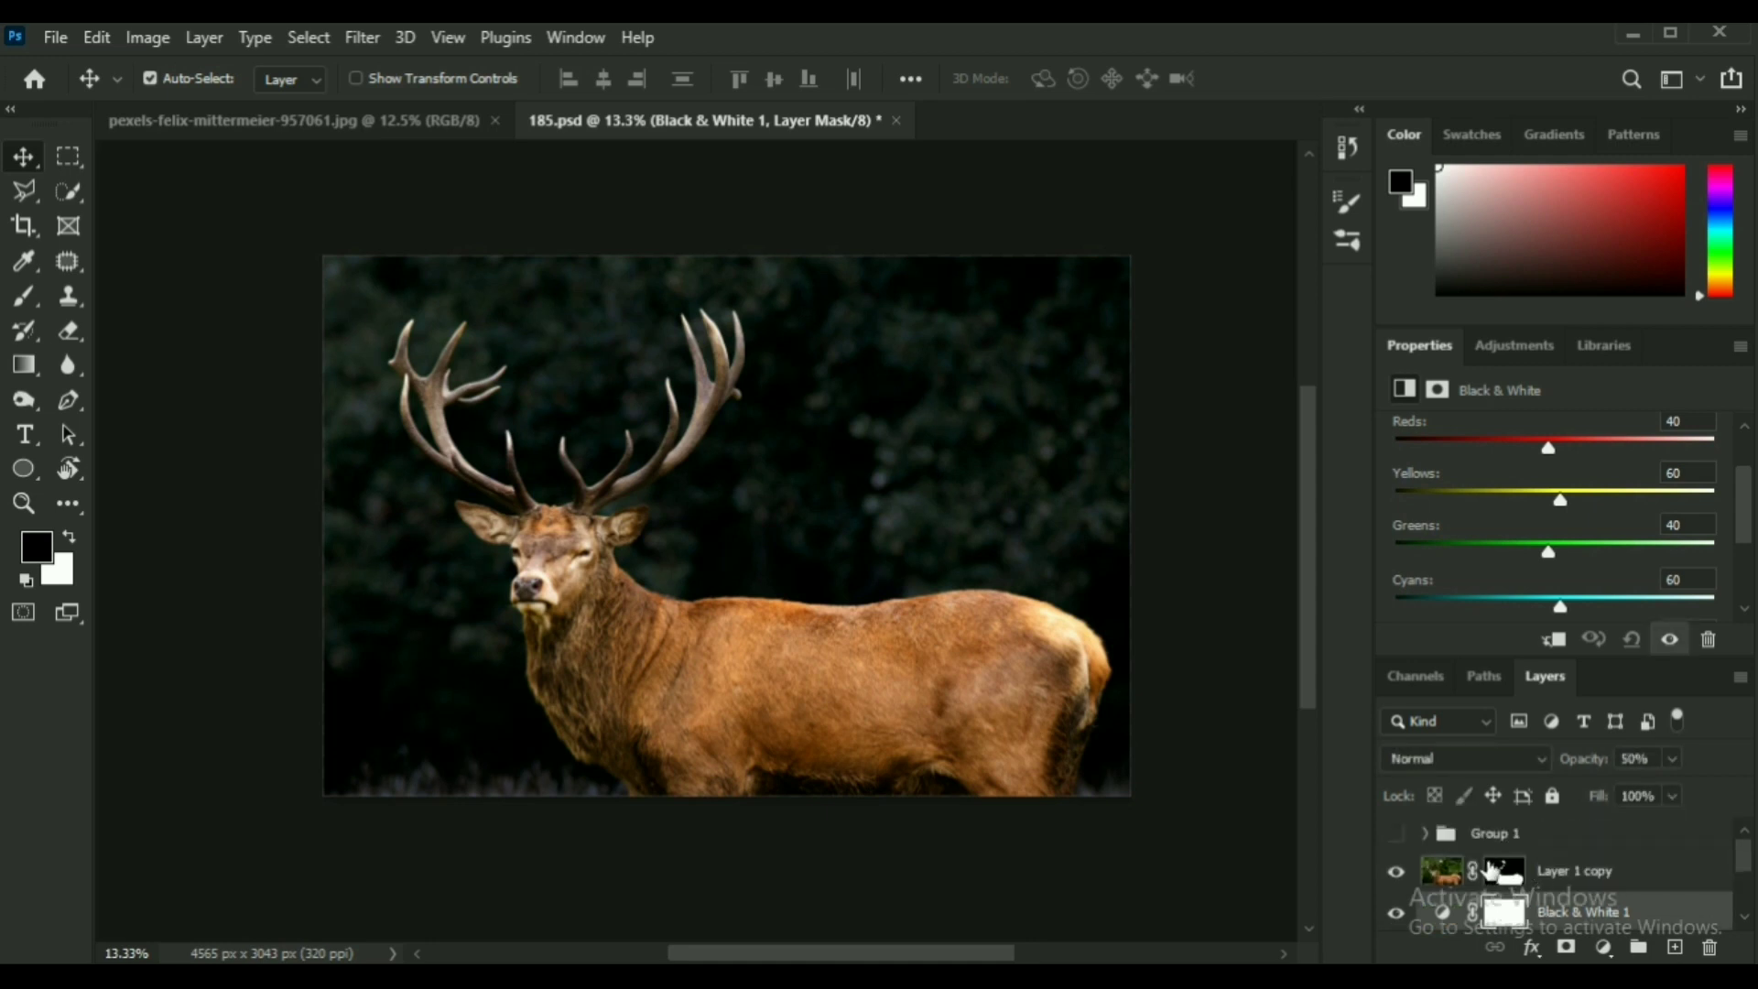
{"action": "left_click", "coordinate": [1427, 834]}
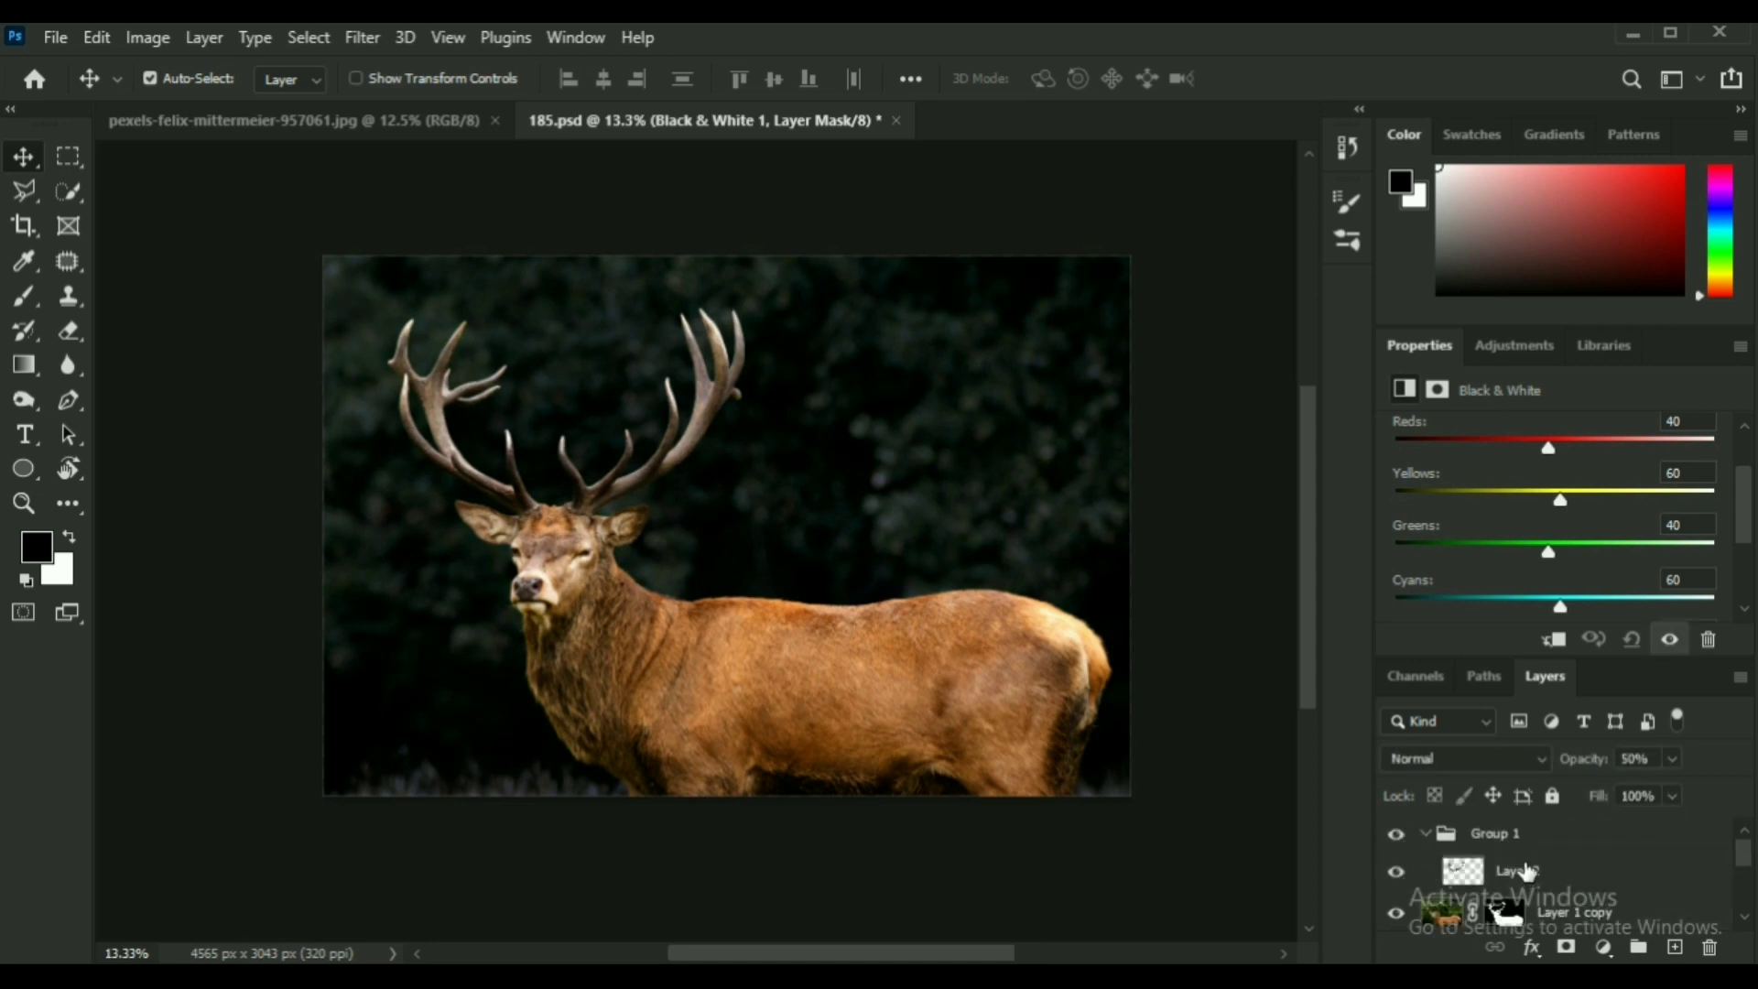
{"action": "left_click", "coordinate": [1526, 871]}
{"action": "key", "text": "ctrl+j"}
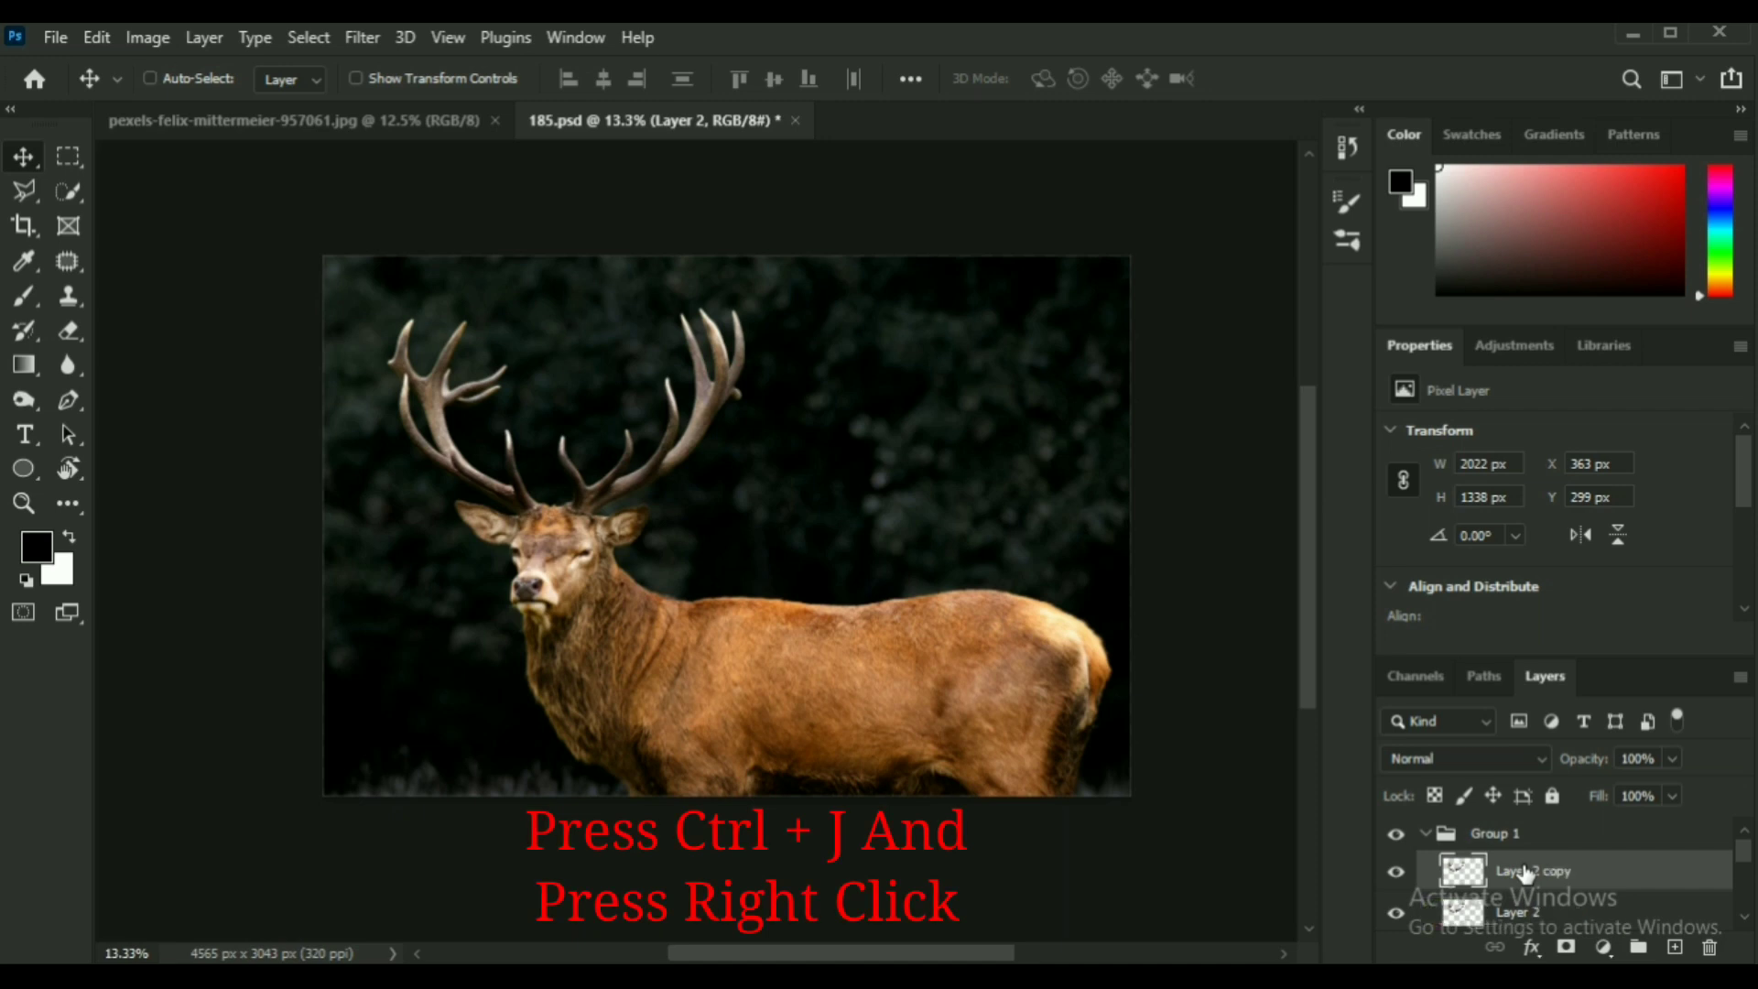
Convert Layer 2 copy to a Smart Object and set its blend mode to Linear Dodge (Add).
{"action": "right_click", "coordinate": [1524, 871]}
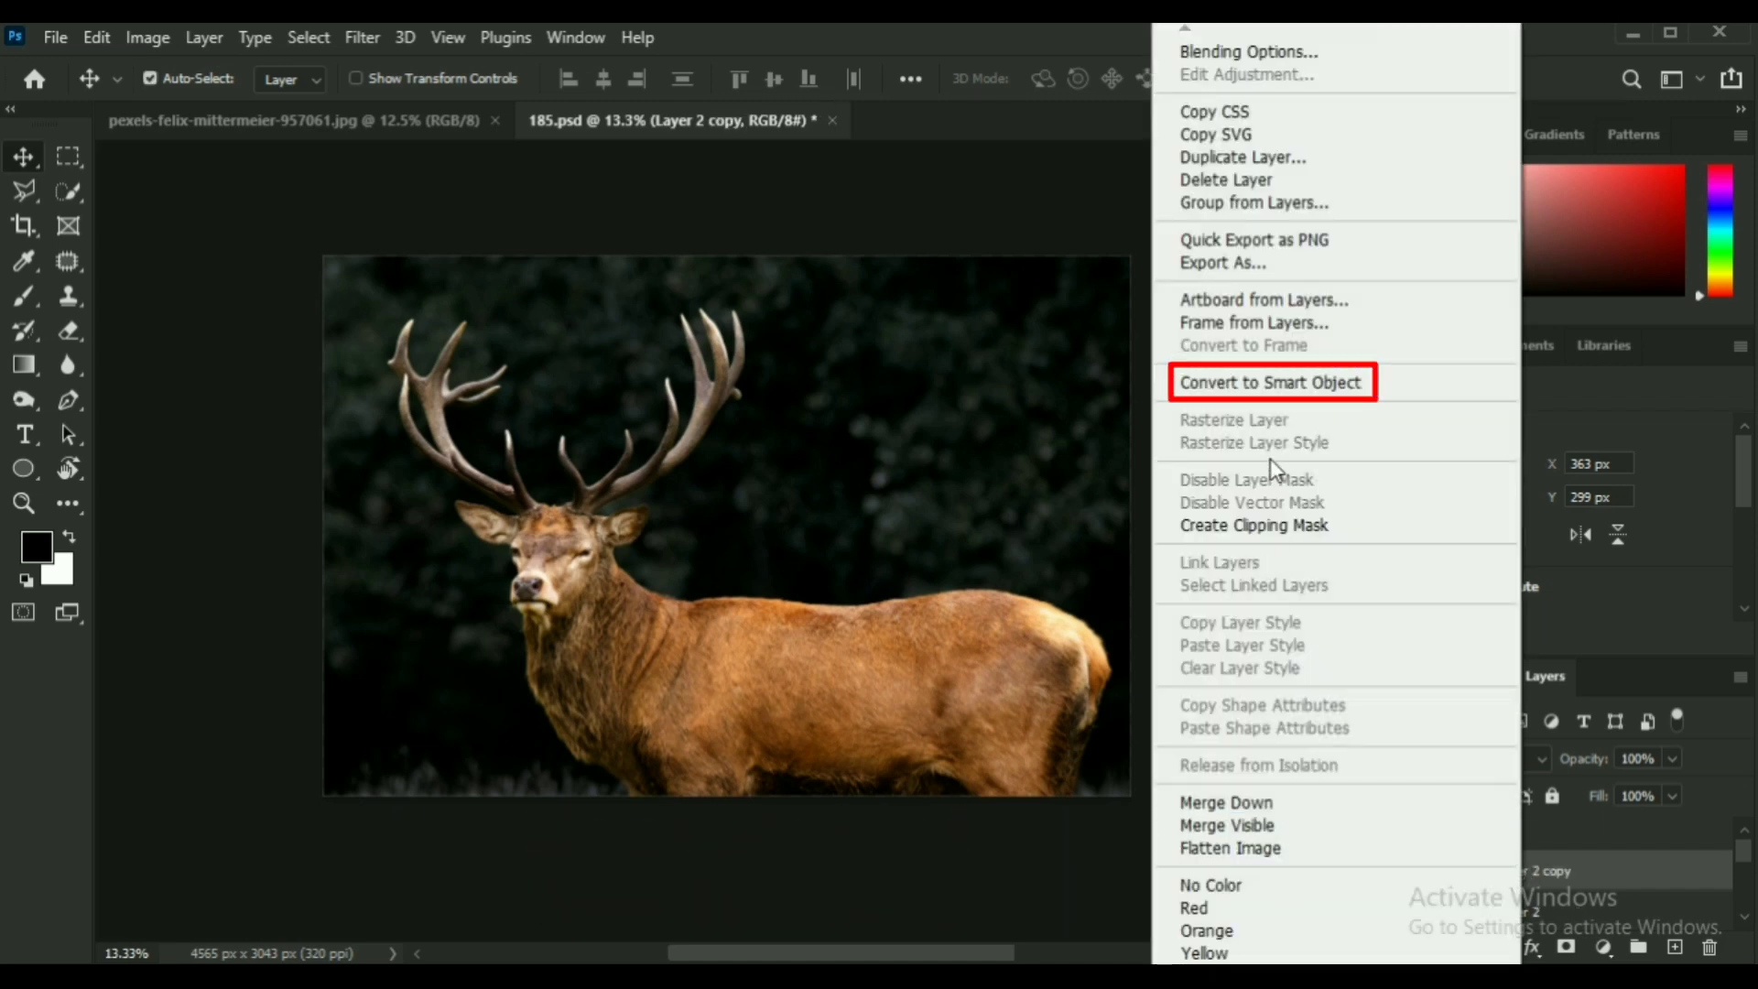
{"action": "left_click", "coordinate": [1275, 382]}
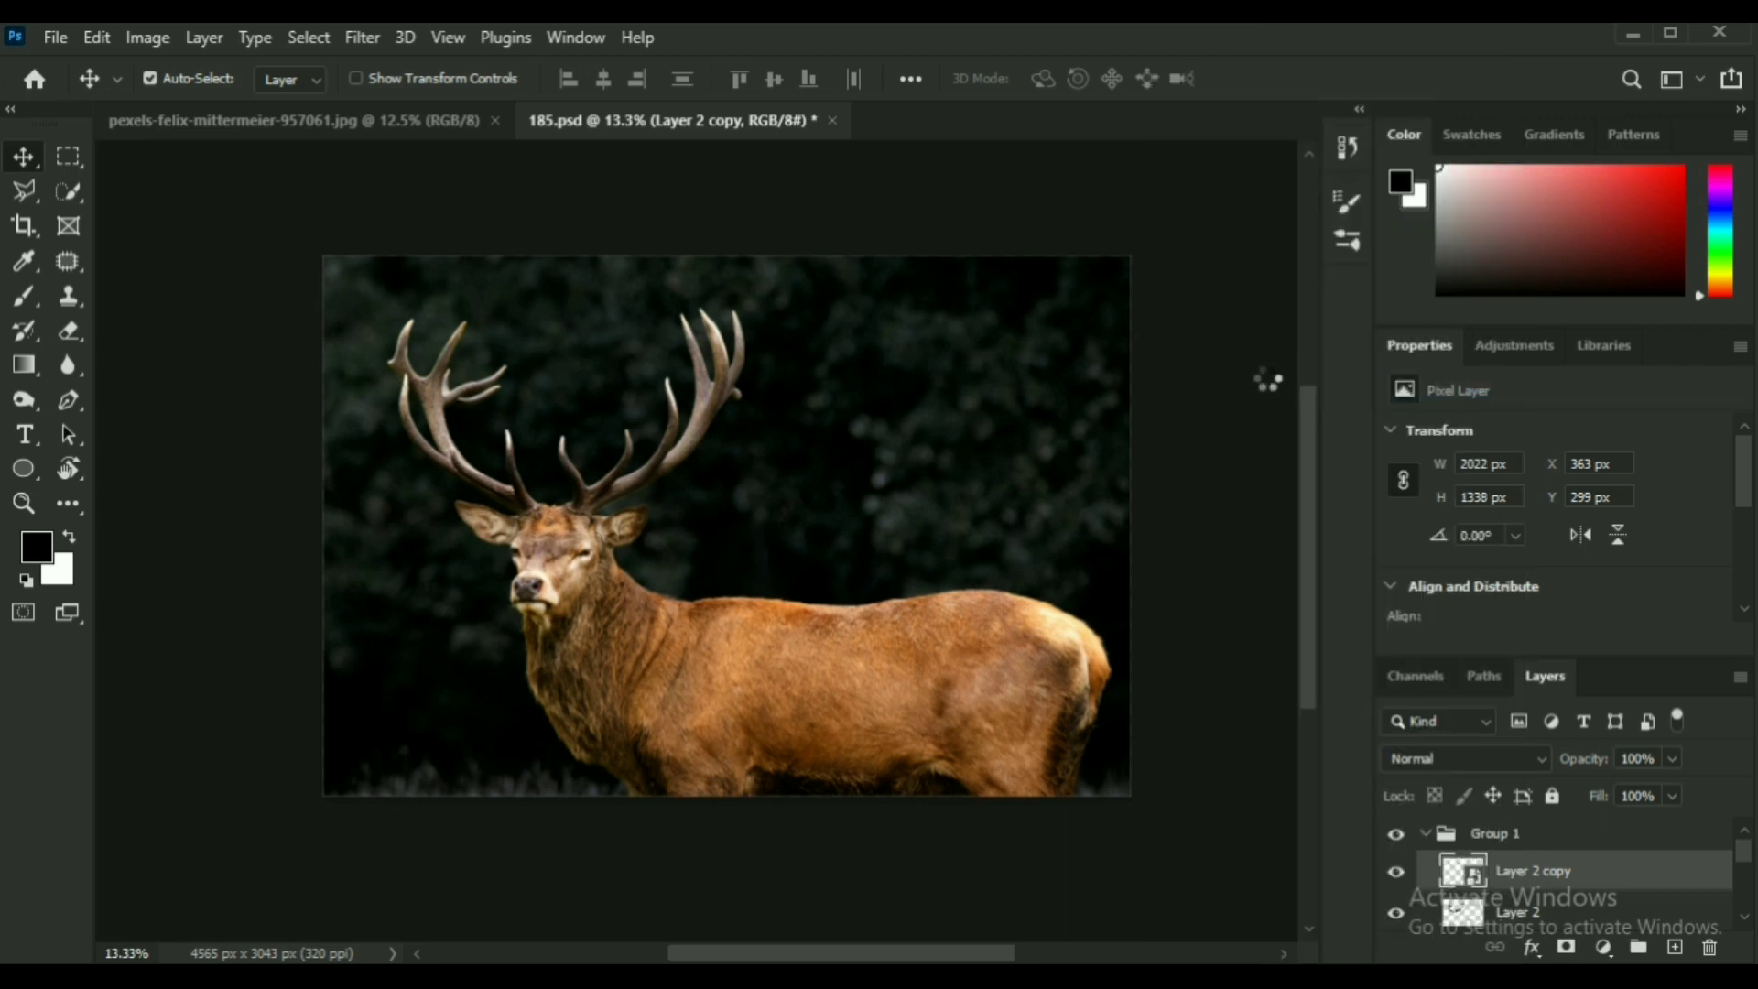
{"action": "left_click", "coordinate": [1464, 762]}
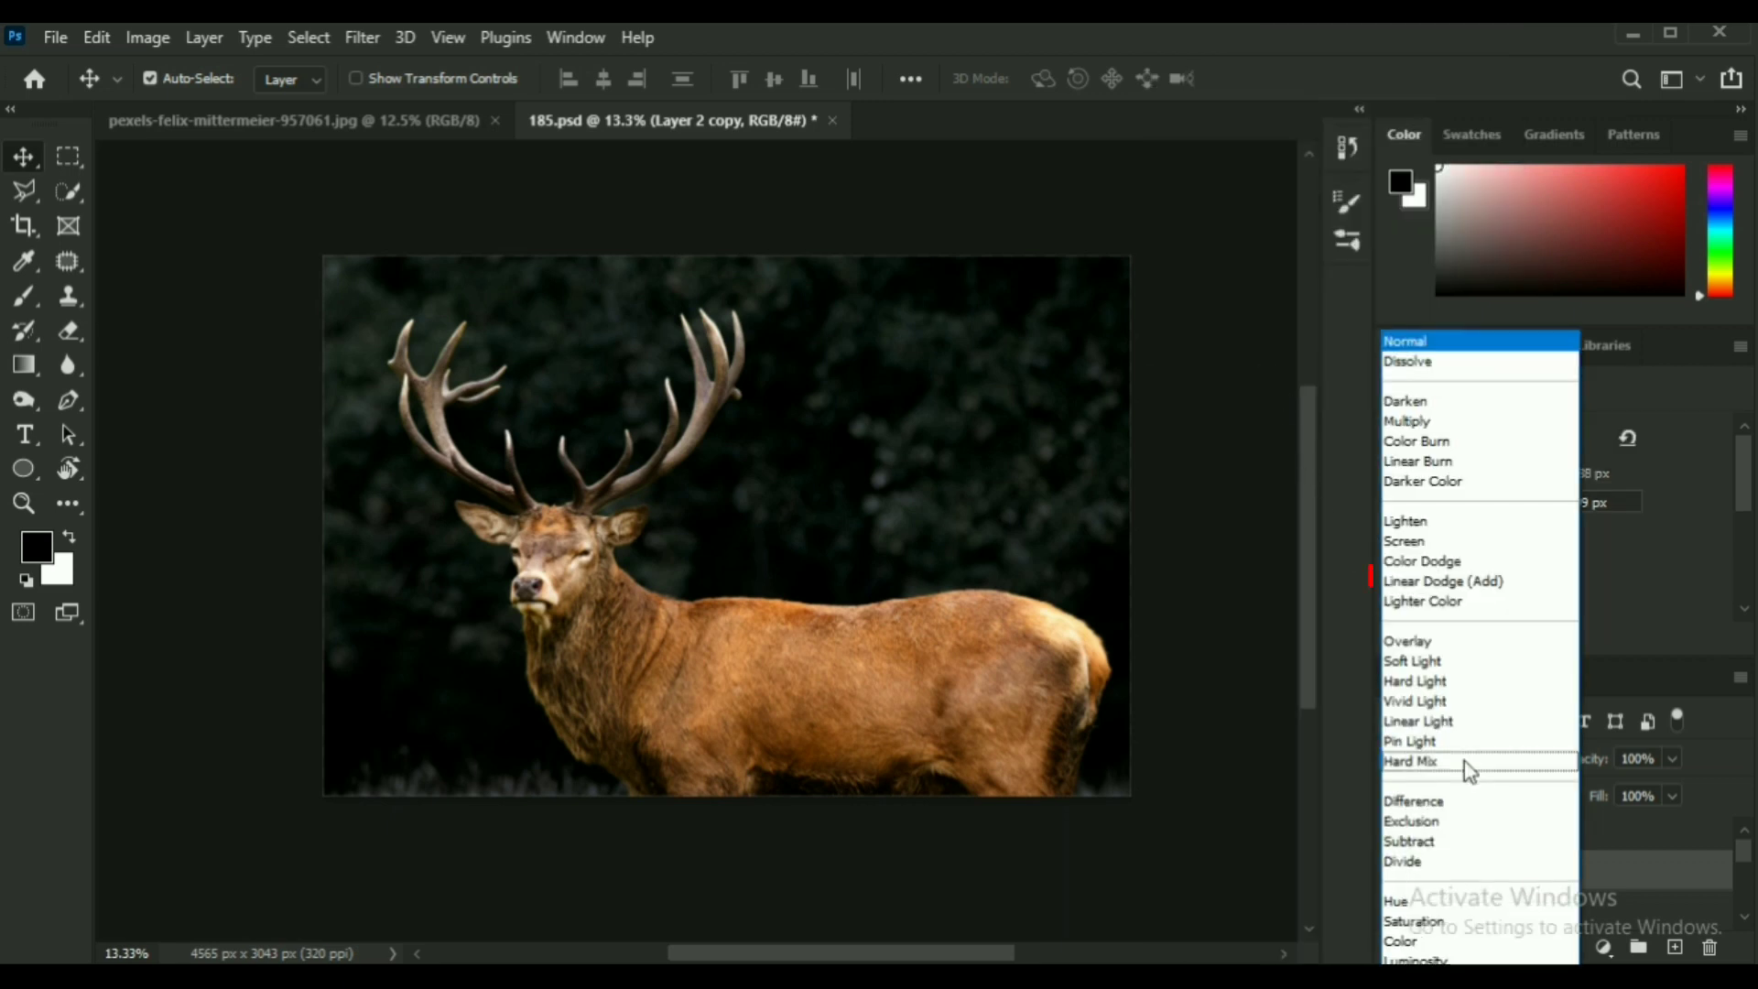
{"action": "left_click", "coordinate": [1453, 586]}
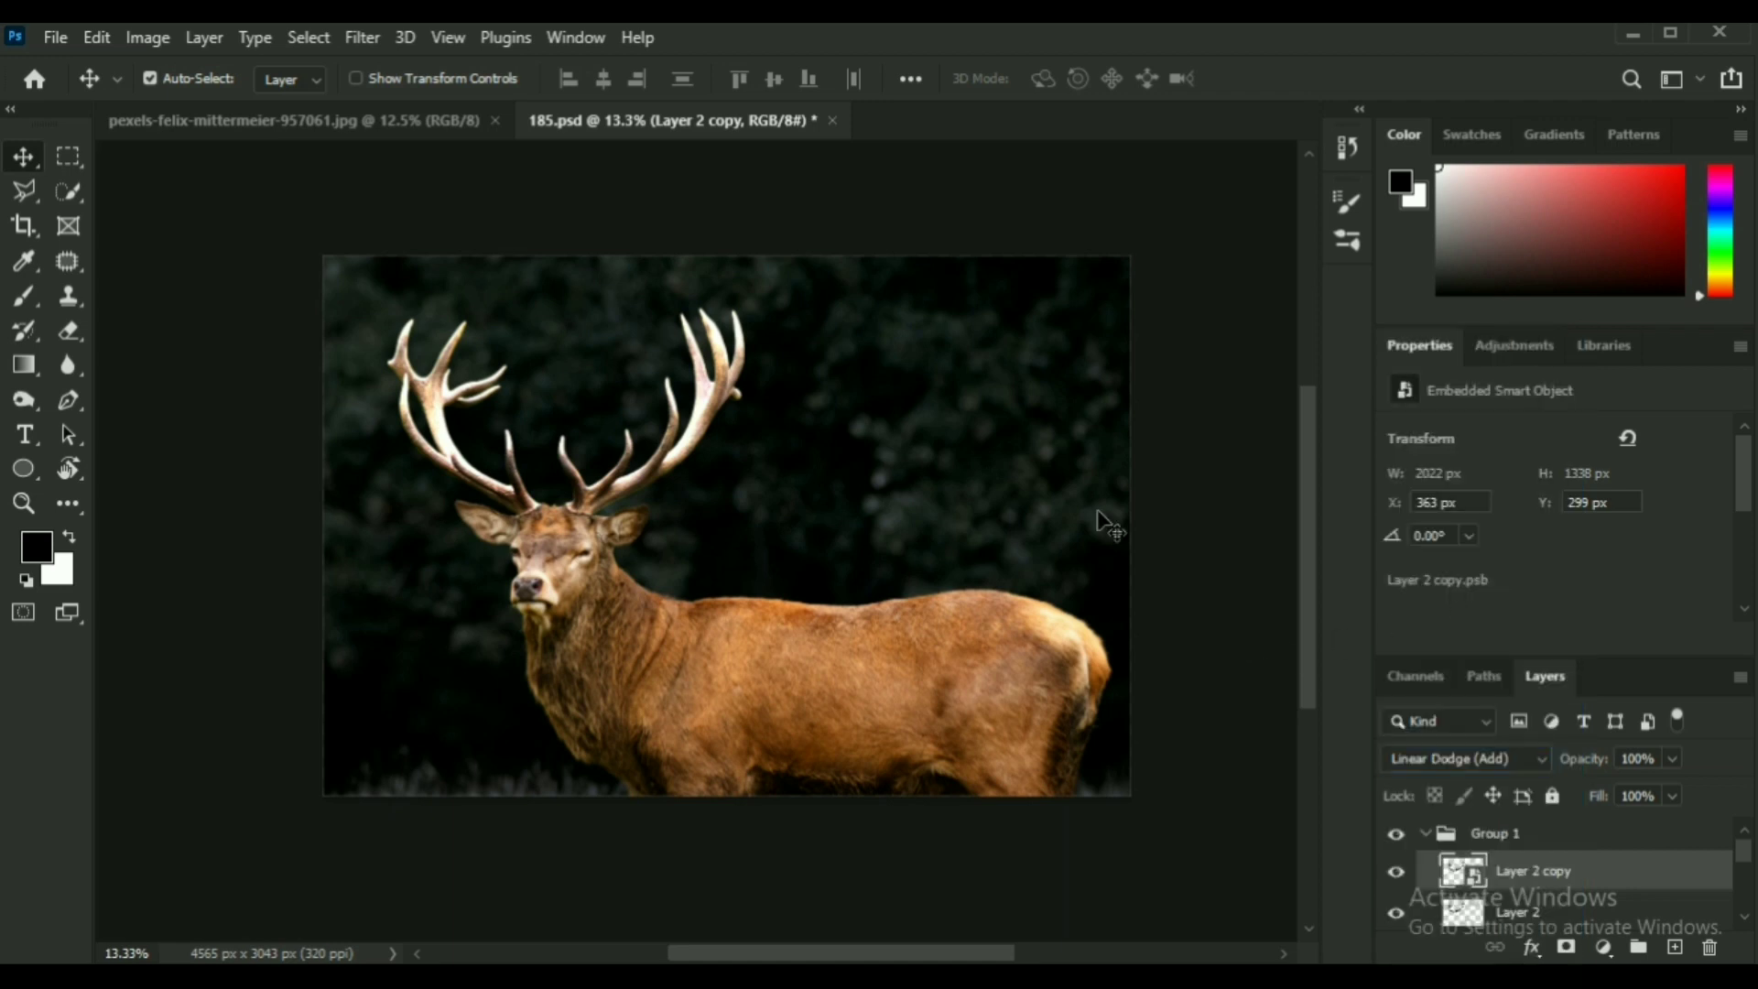
Apply a Gaussian Blur smart filter with a 5-pixel radius to Layer 2 copy.
{"action": "left_click", "coordinate": [368, 46]}
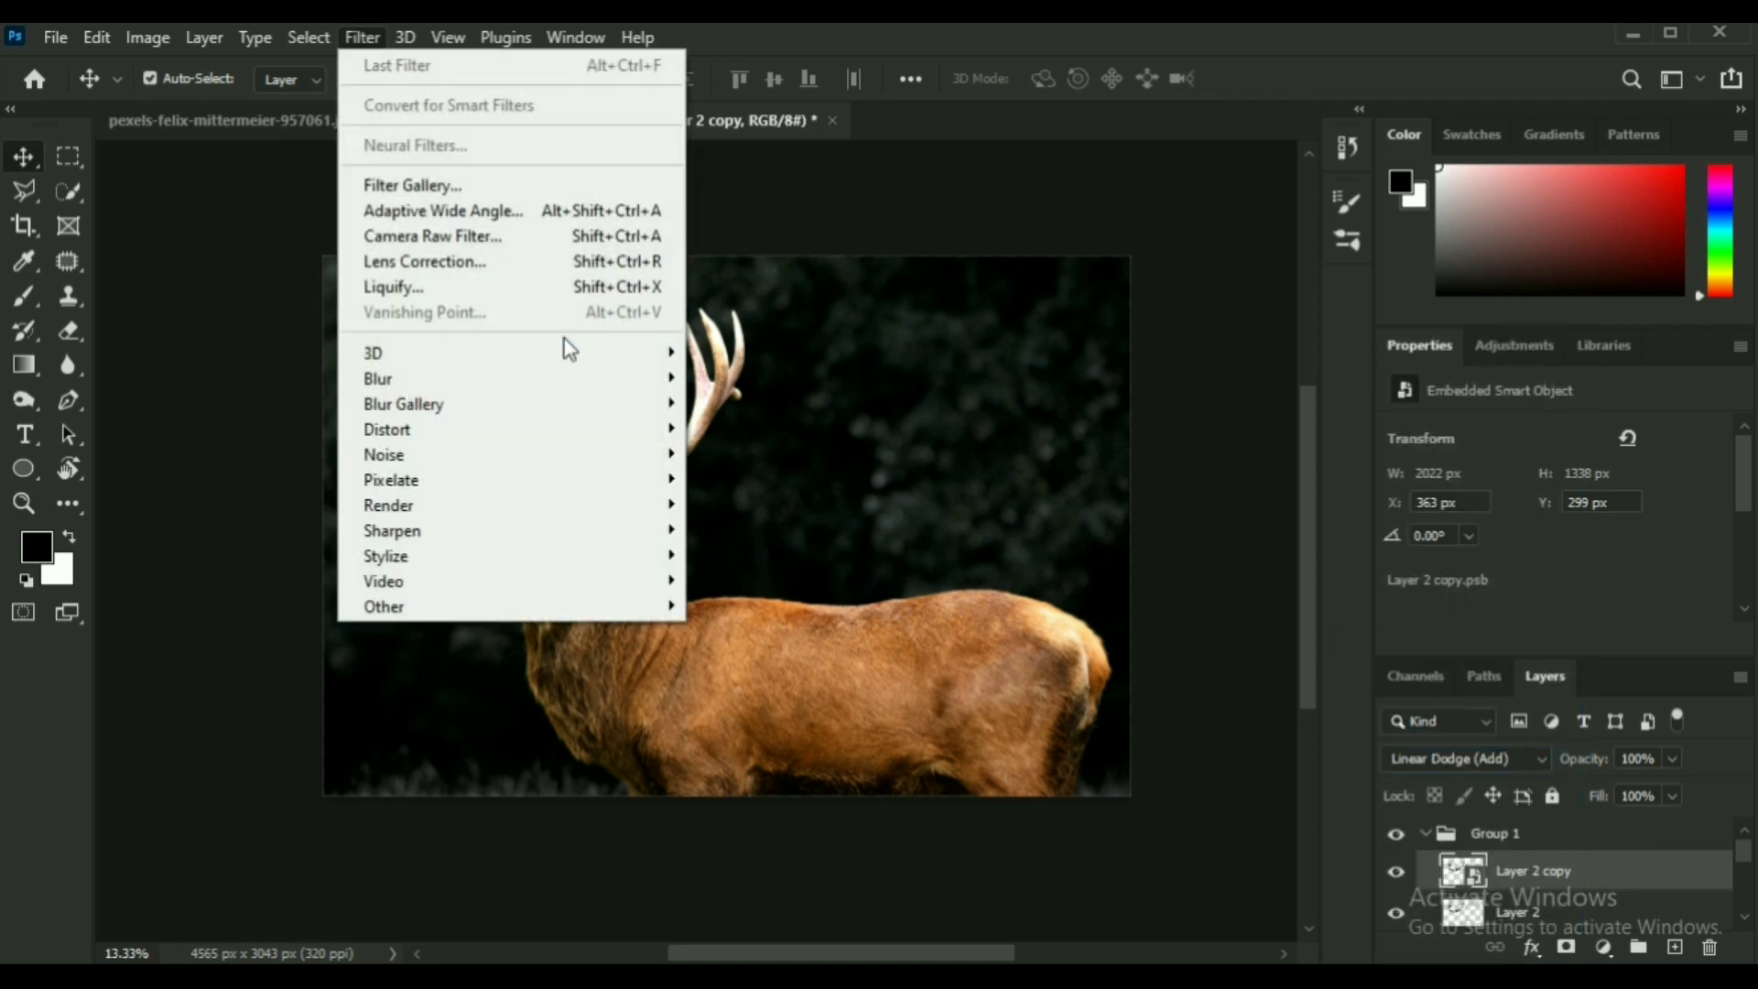
{"action": "mouse_move", "coordinate": [581, 379]}
{"action": "left_click", "coordinate": [777, 479]}
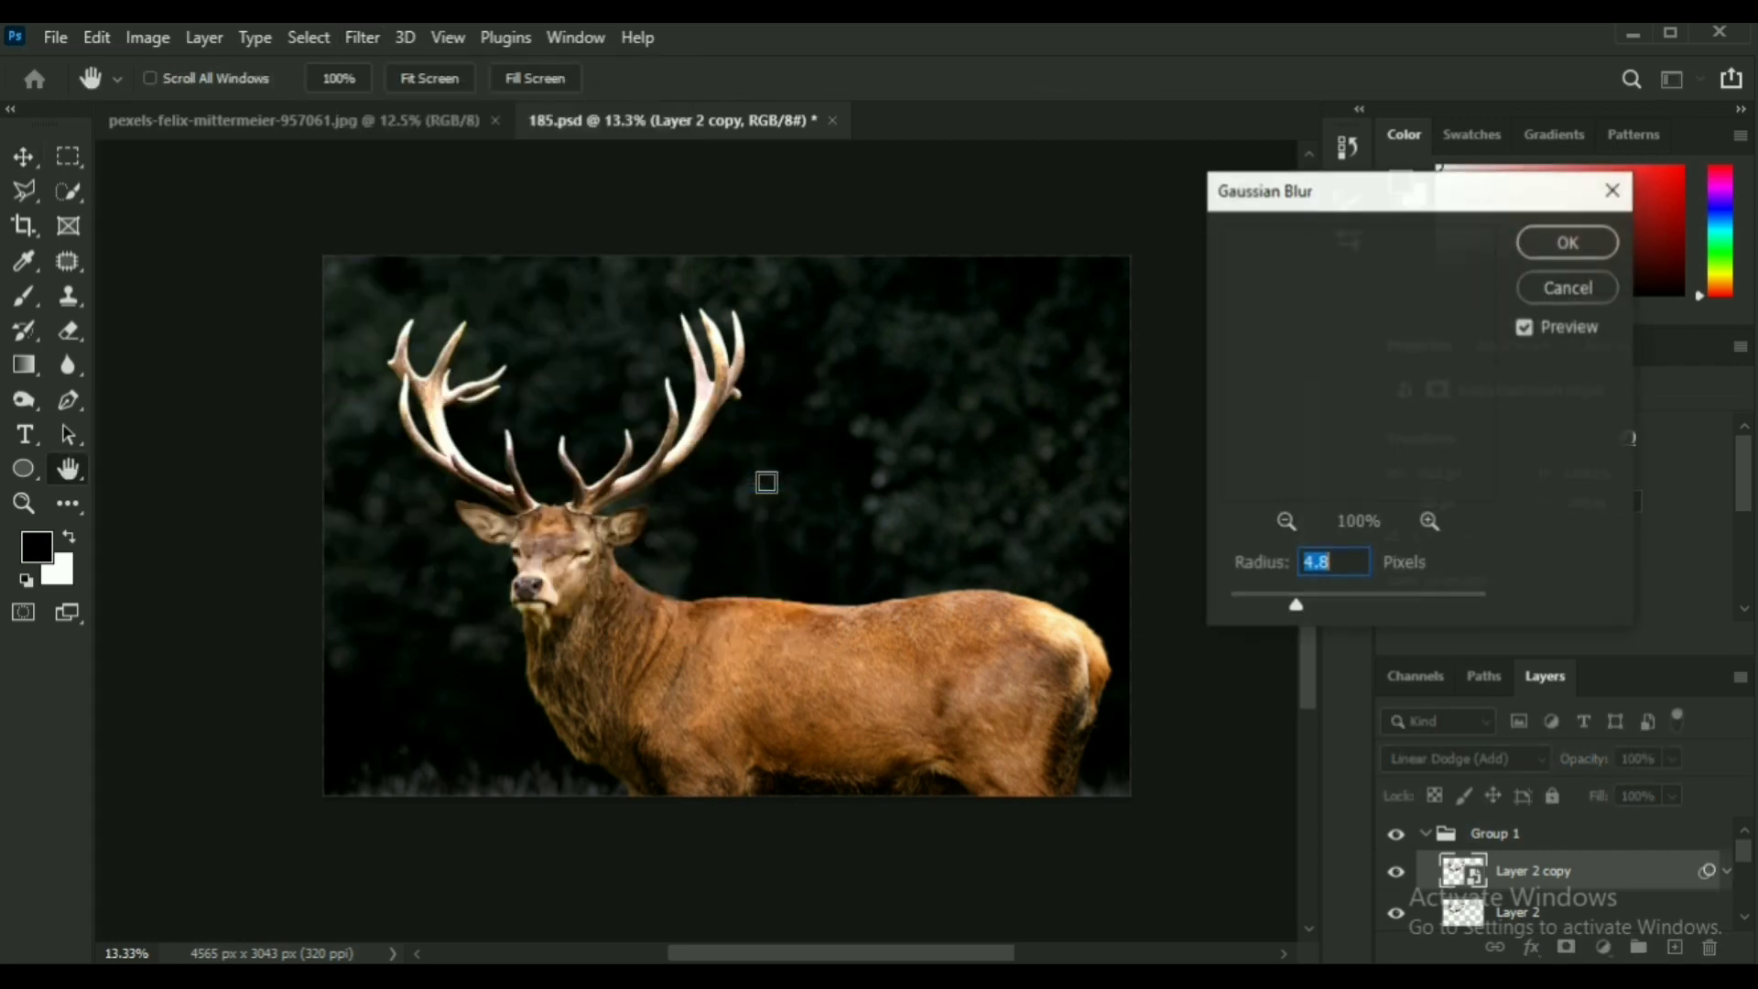
{"action": "left_click", "coordinate": [690, 367]}
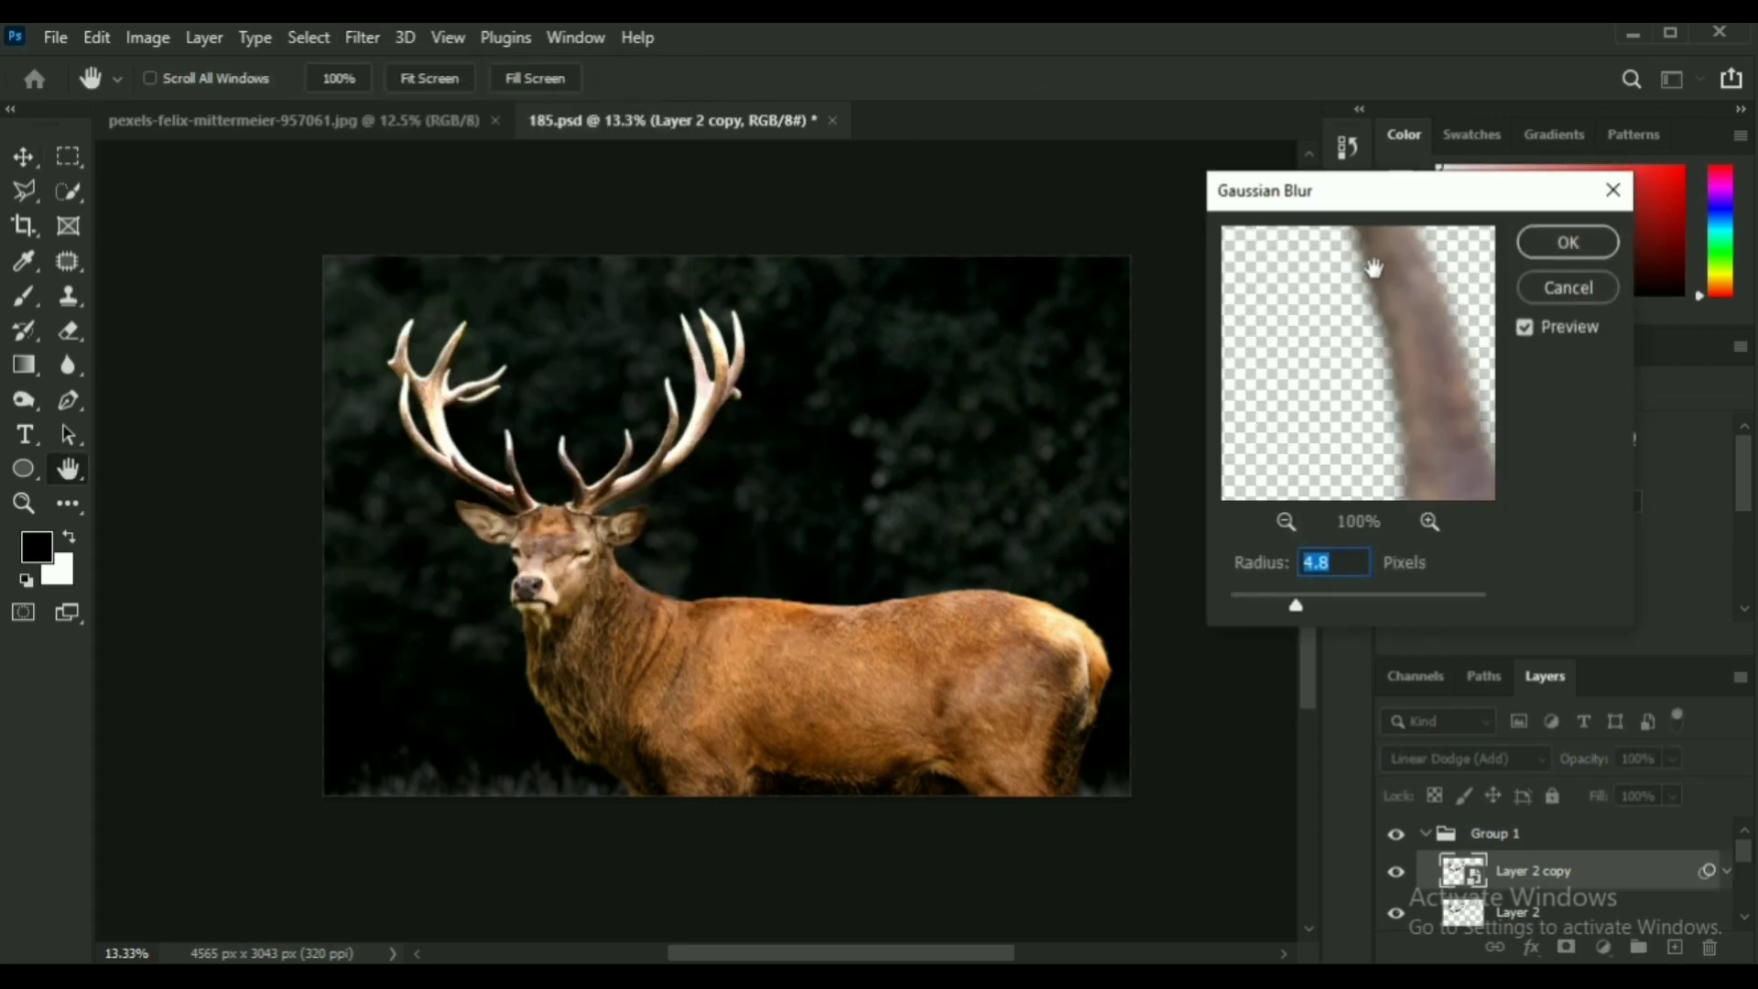
{"action": "left_click_drag", "start_coordinate": [1391, 217], "coordinate": [1117, 268]}
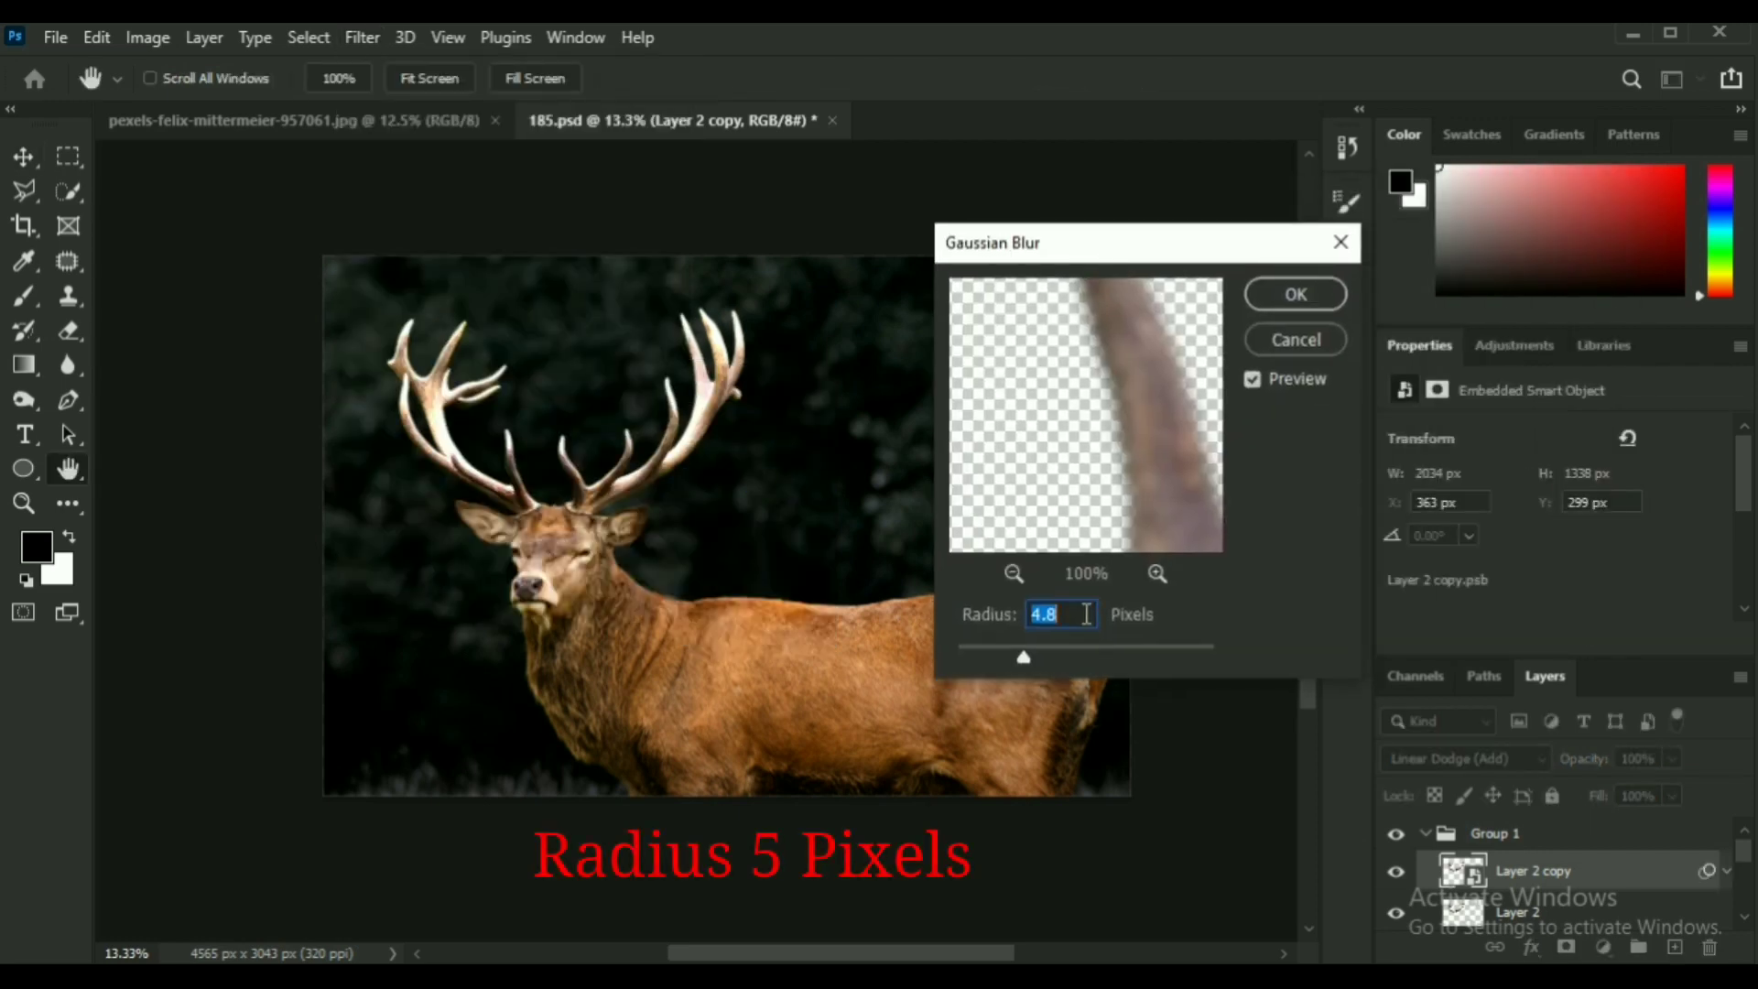
{"action": "left_click", "coordinate": [1316, 293]}
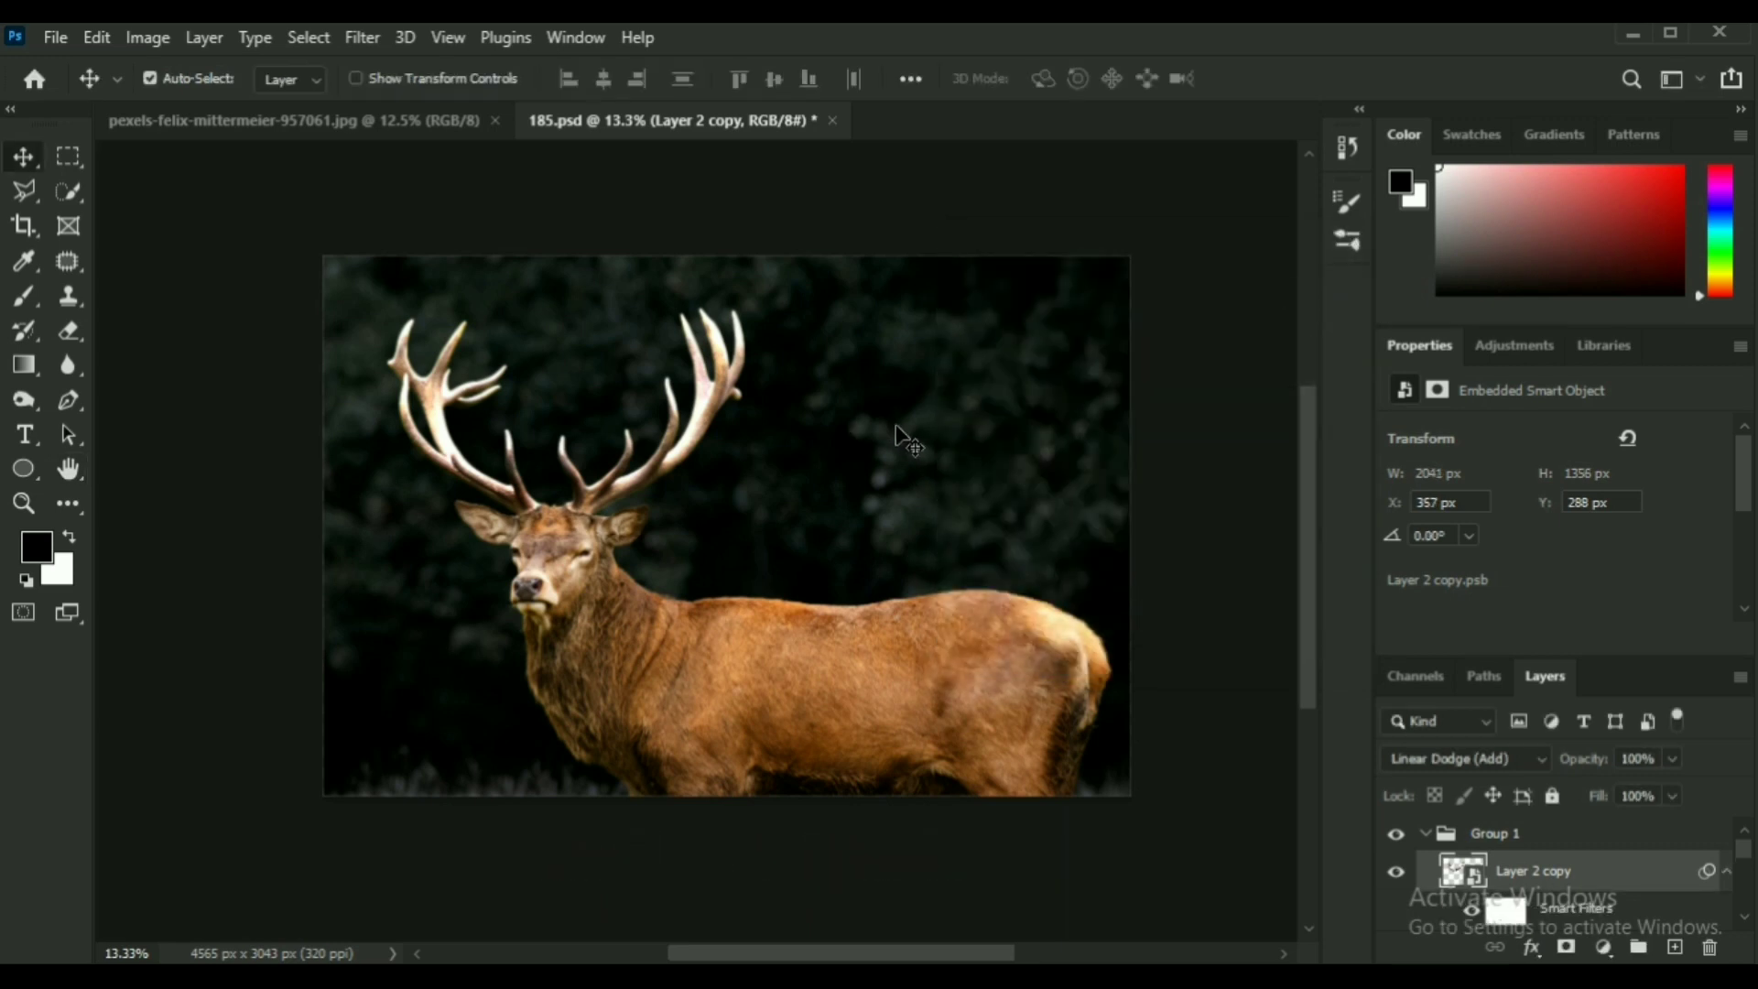
Compare the antlers with and without the blurred Layer 2 copy and collapse its smart filter list.
{"action": "left_click", "coordinate": [1395, 876]}
{"action": "left_click", "coordinate": [1395, 876]}
{"action": "left_click", "coordinate": [1725, 874]}
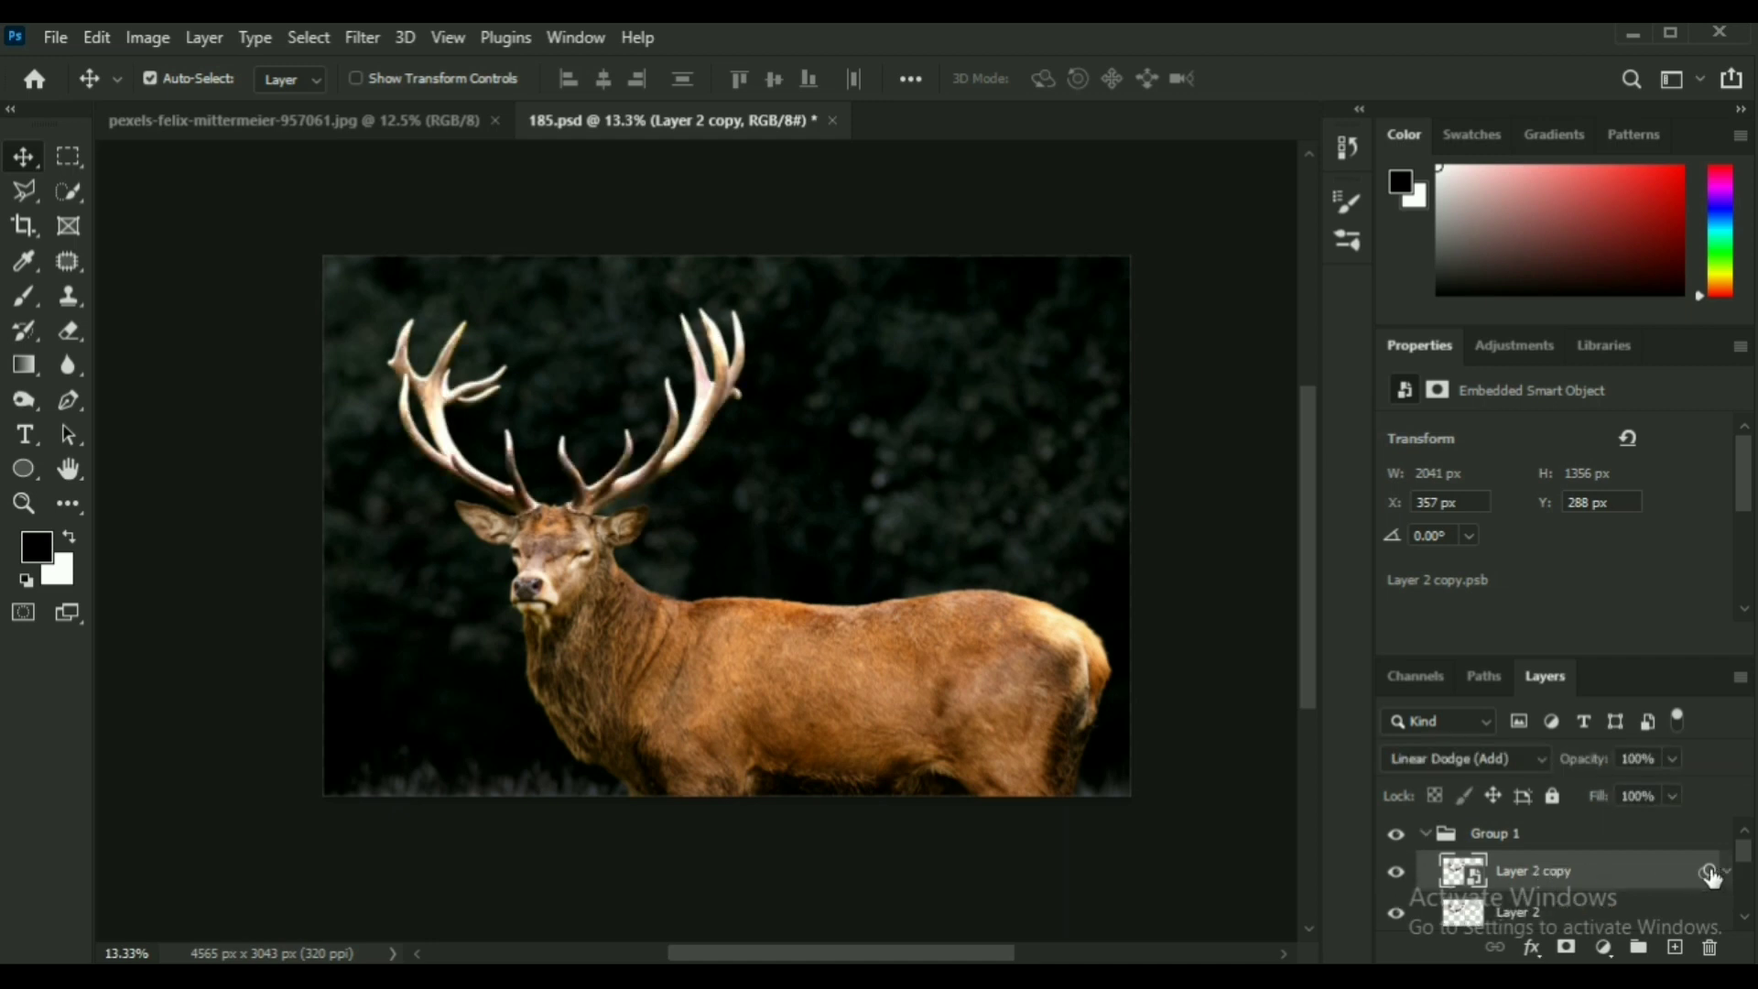
Duplicate Layer 2 copy and set the duplicate's Gaussian Blur radius to 100 pixels.
{"action": "key", "text": "ctrl+j"}
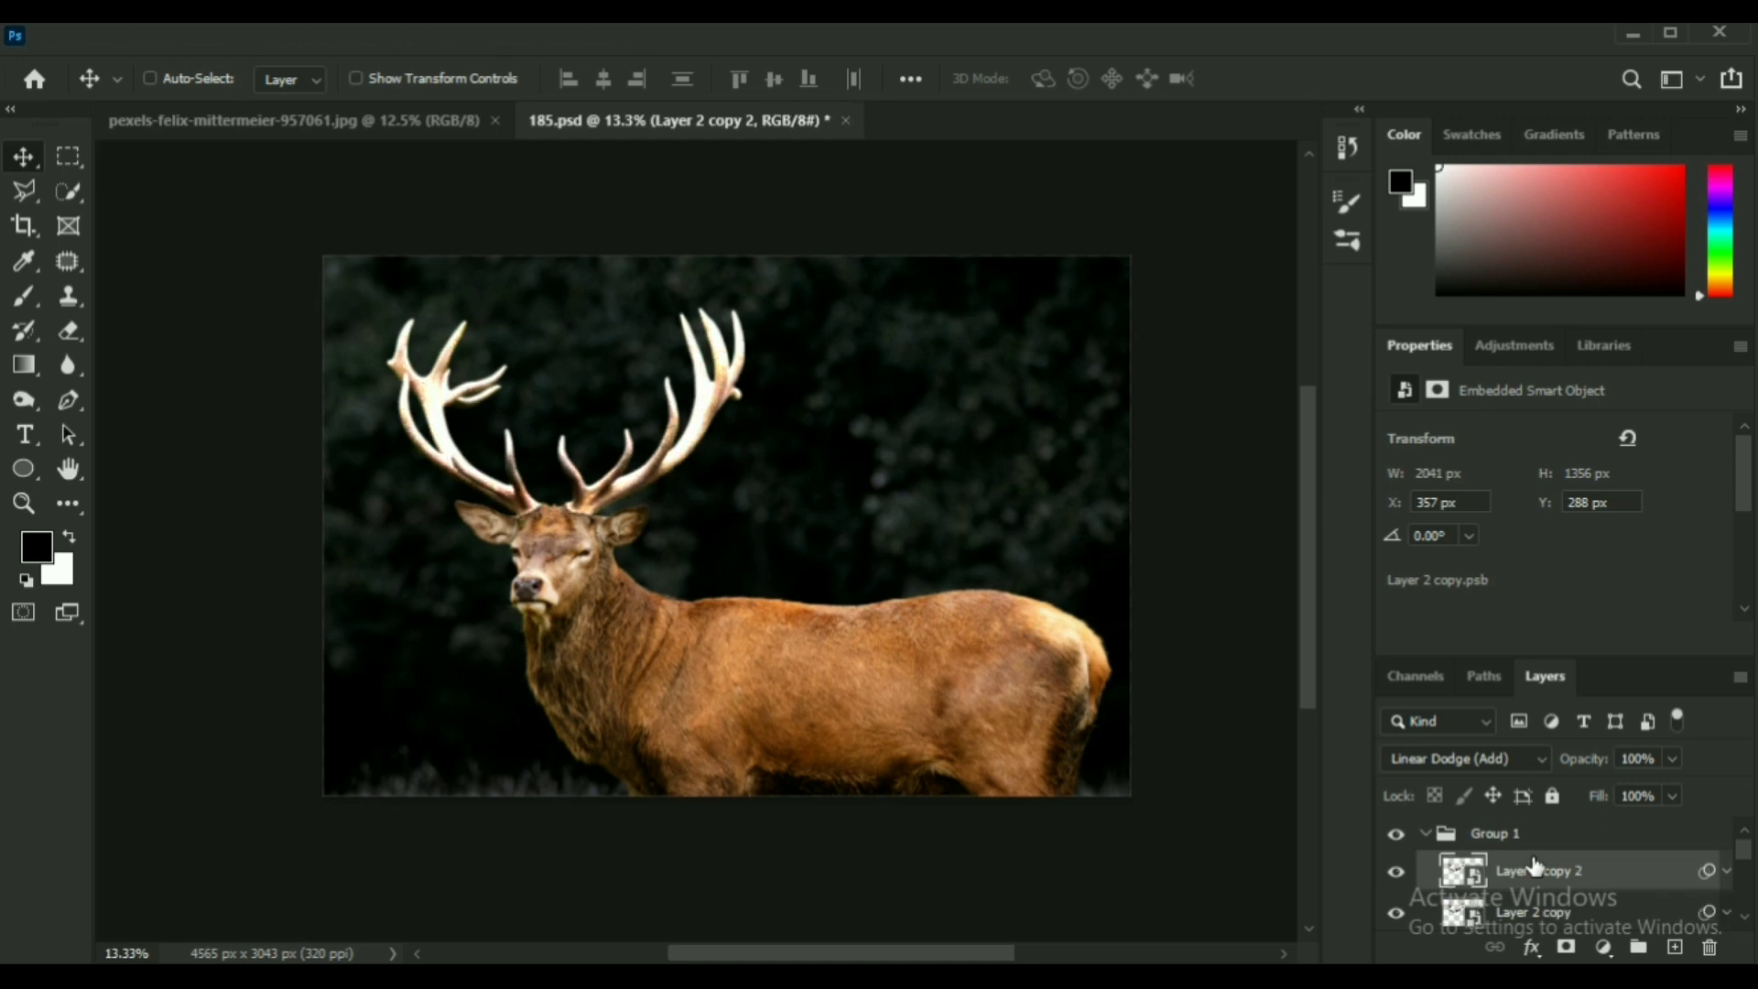
{"action": "left_click", "coordinate": [1726, 871]}
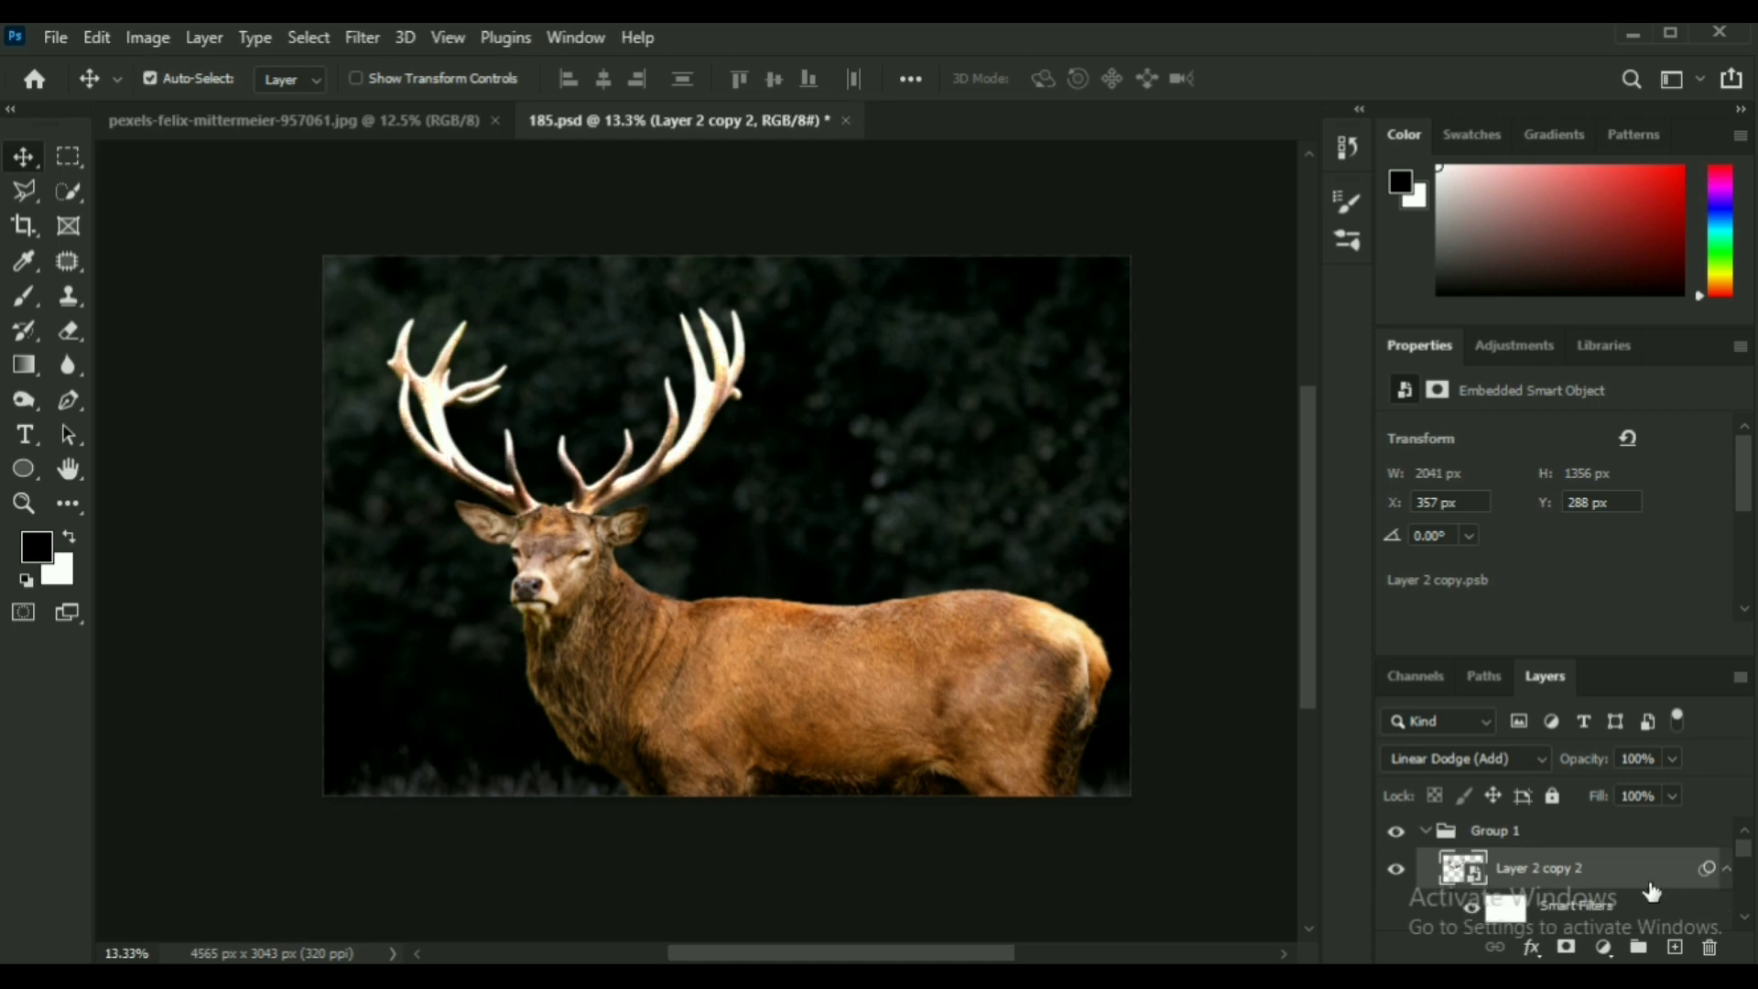
{"action": "scroll", "coordinate": [1557, 882], "scroll_direction": "down", "scroll_amount": 1}
{"action": "scroll", "coordinate": [1562, 893], "scroll_direction": "down", "scroll_amount": 1}
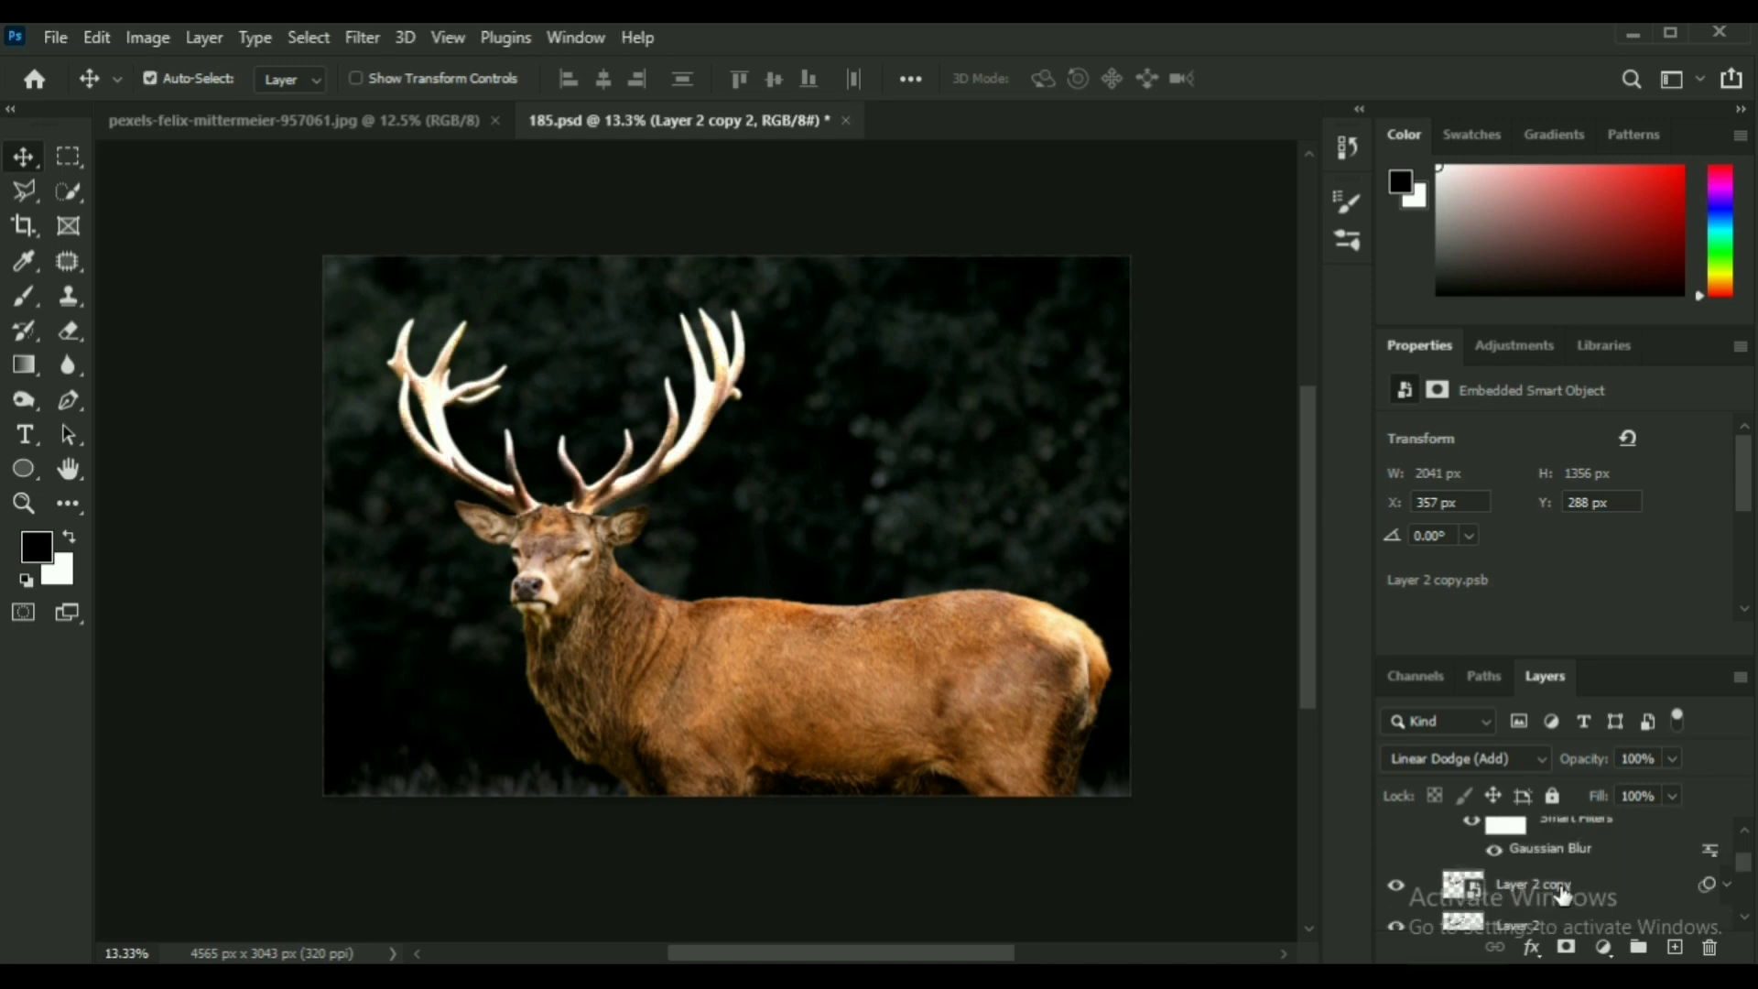
{"action": "double_click", "coordinate": [1548, 849]}
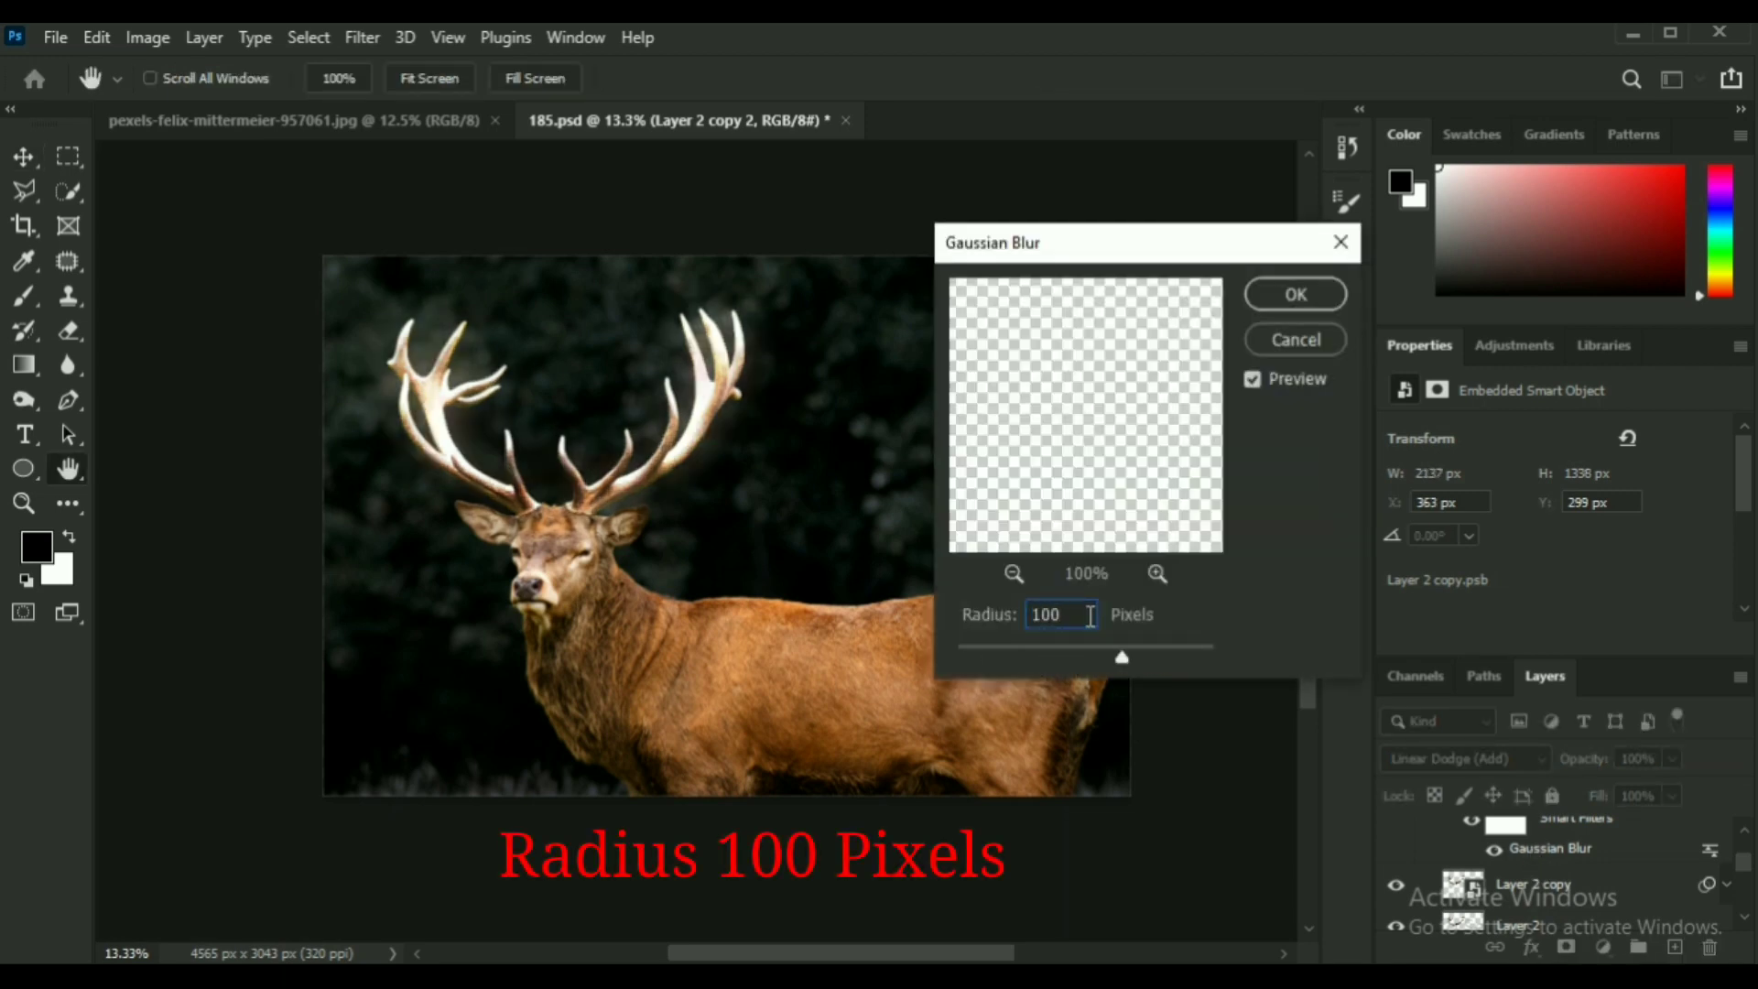
{"action": "left_click", "coordinate": [1295, 295]}
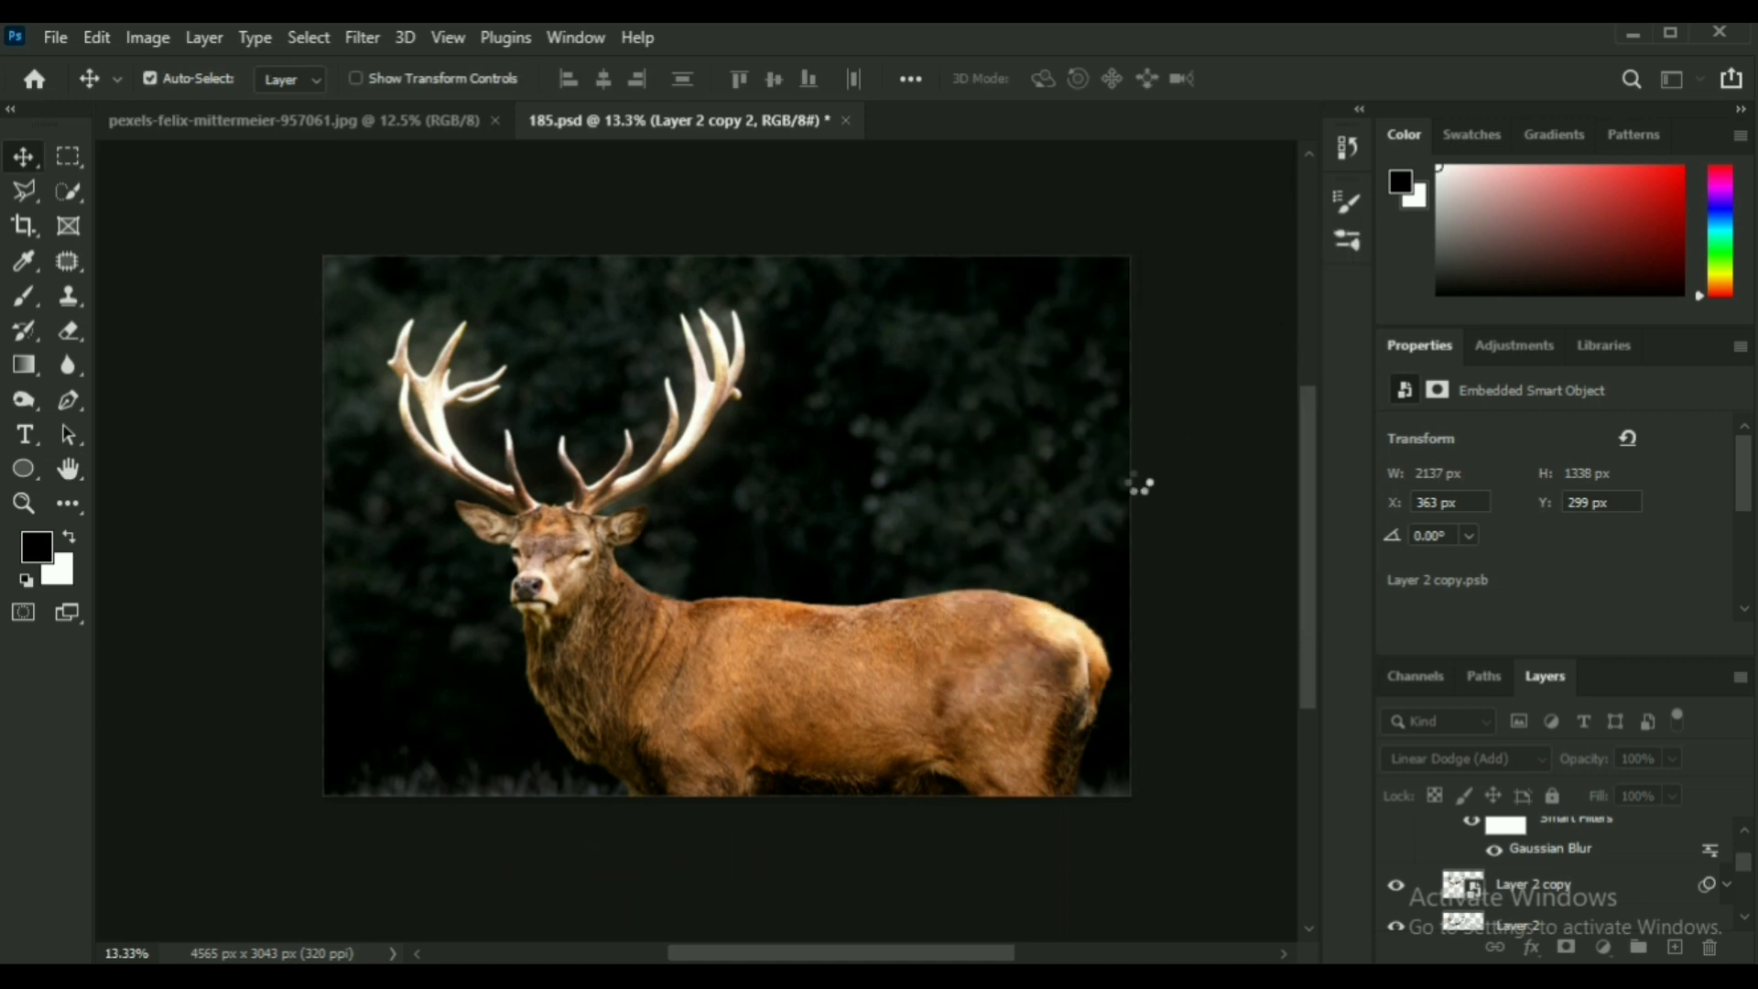
{"action": "scroll", "coordinate": [1628, 873], "scroll_direction": "up", "scroll_amount": 2}
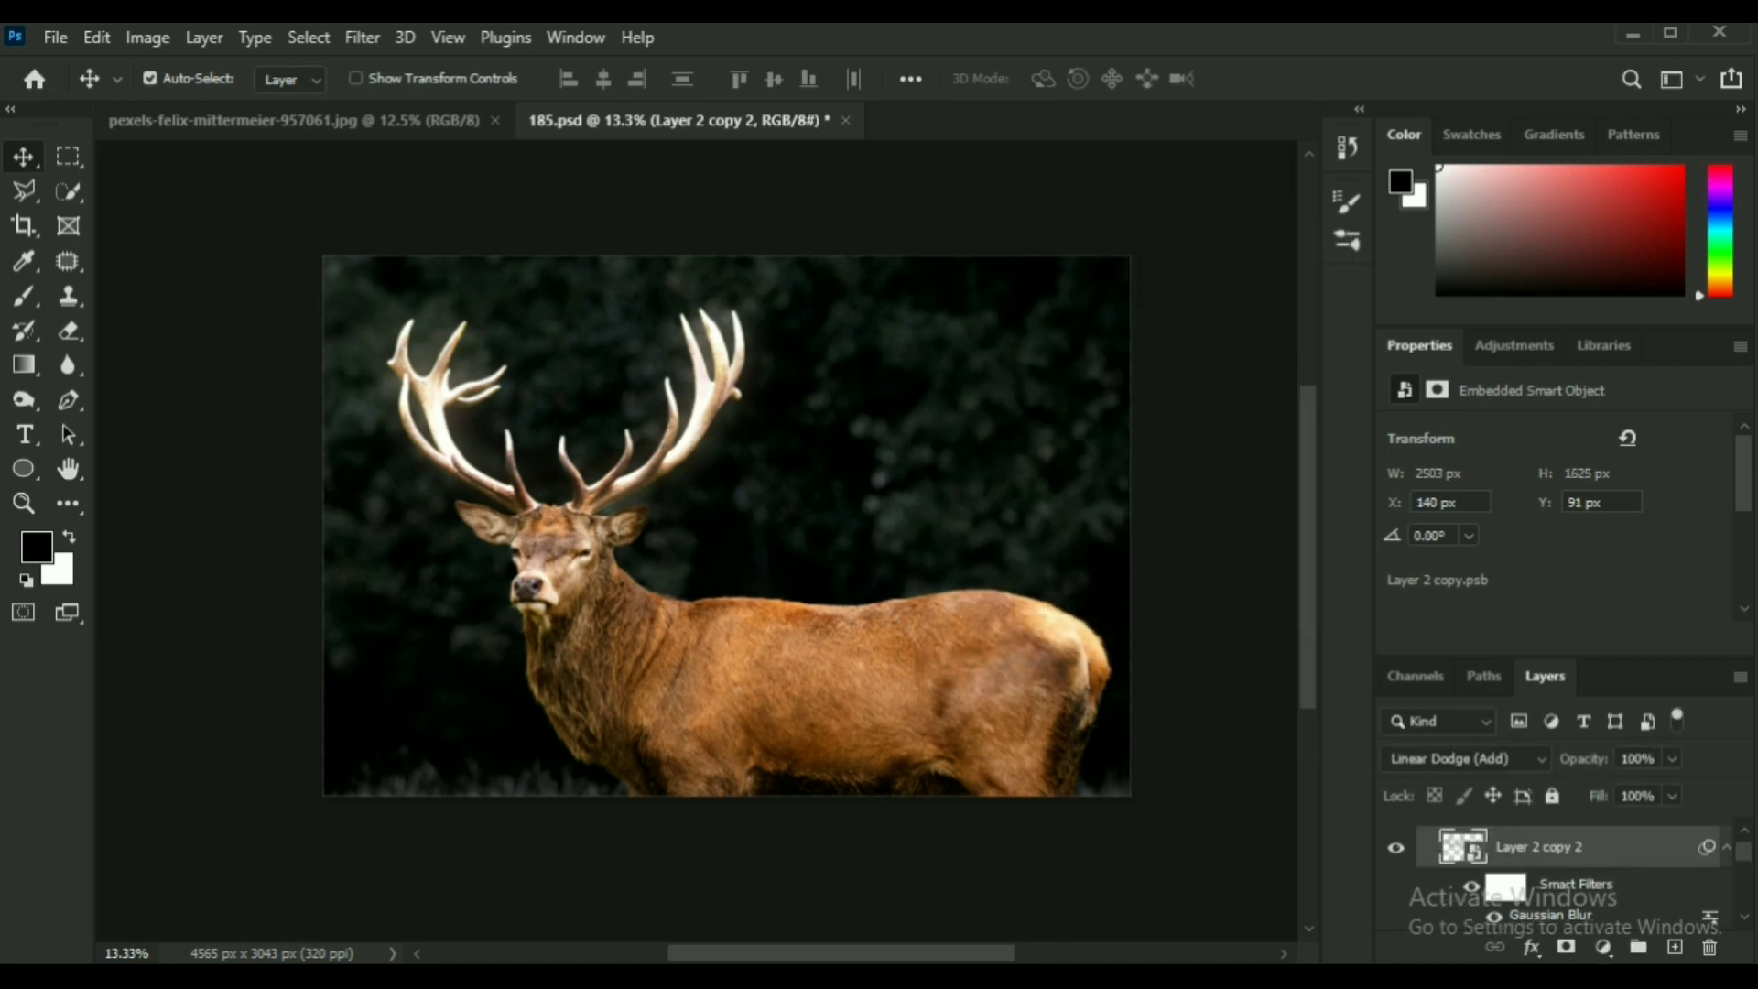
{"action": "left_click", "coordinate": [1723, 851]}
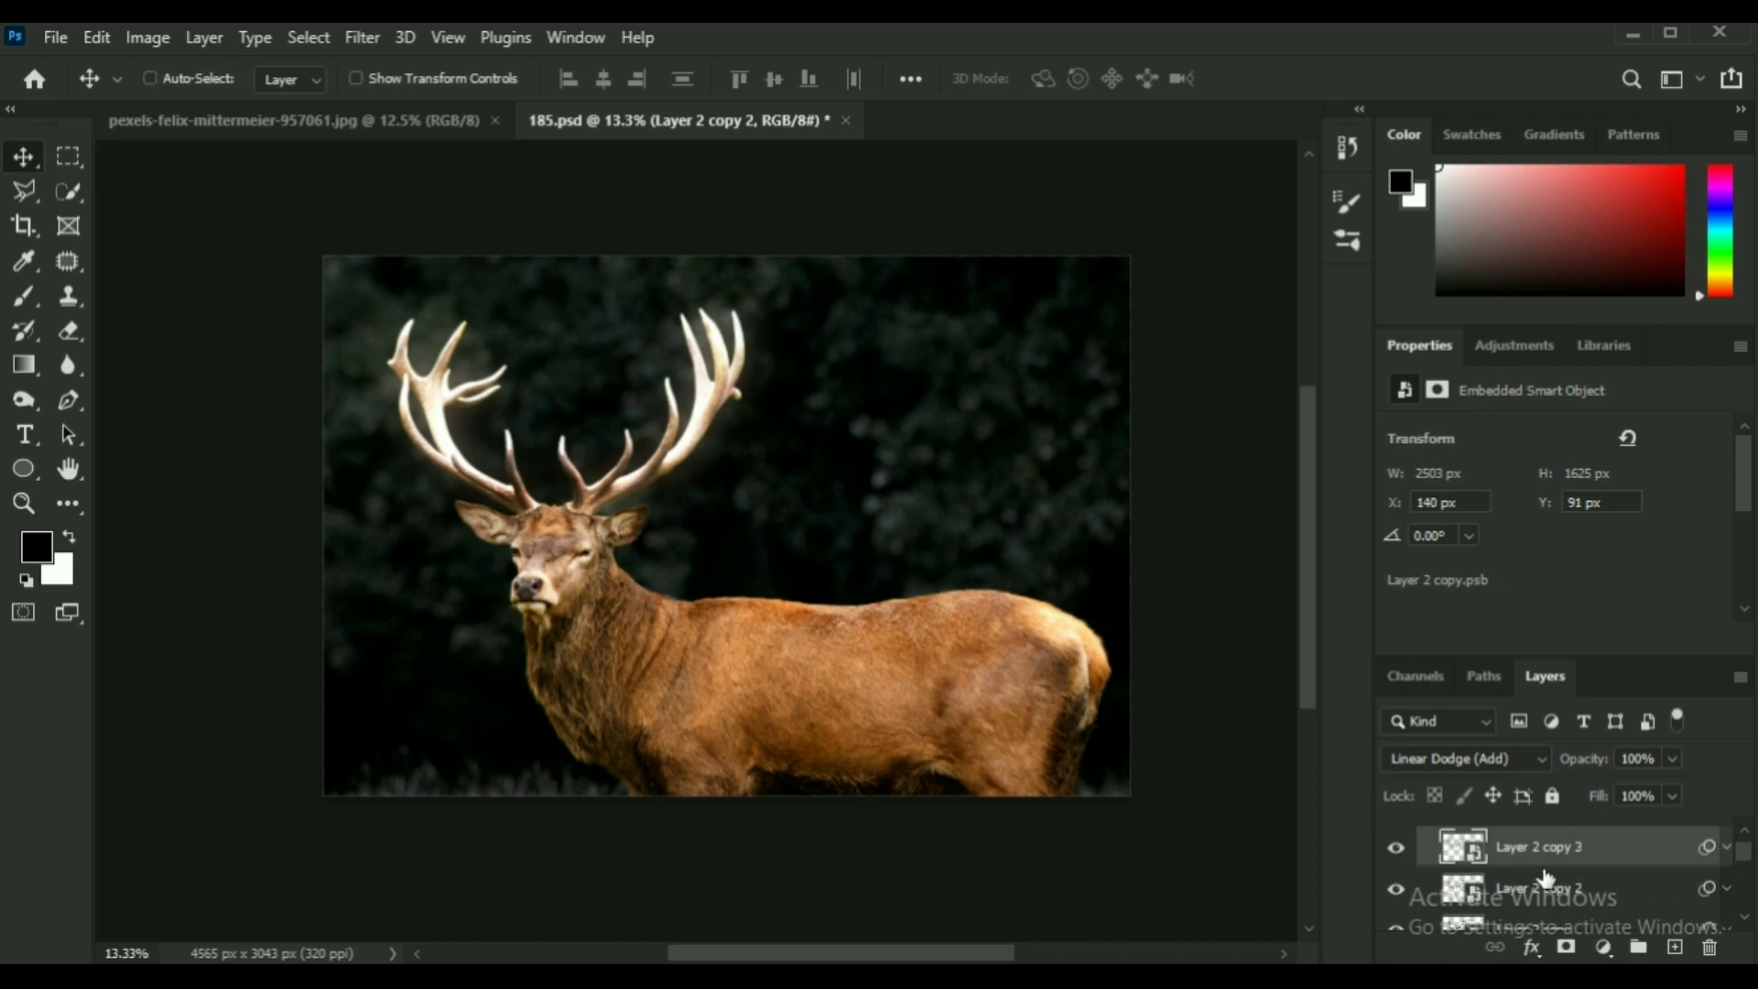
Duplicate Layer 2 copy 2 and set the new copy's Gaussian Blur radius to 250 pixels.
{"action": "left_click", "coordinate": [1728, 849]}
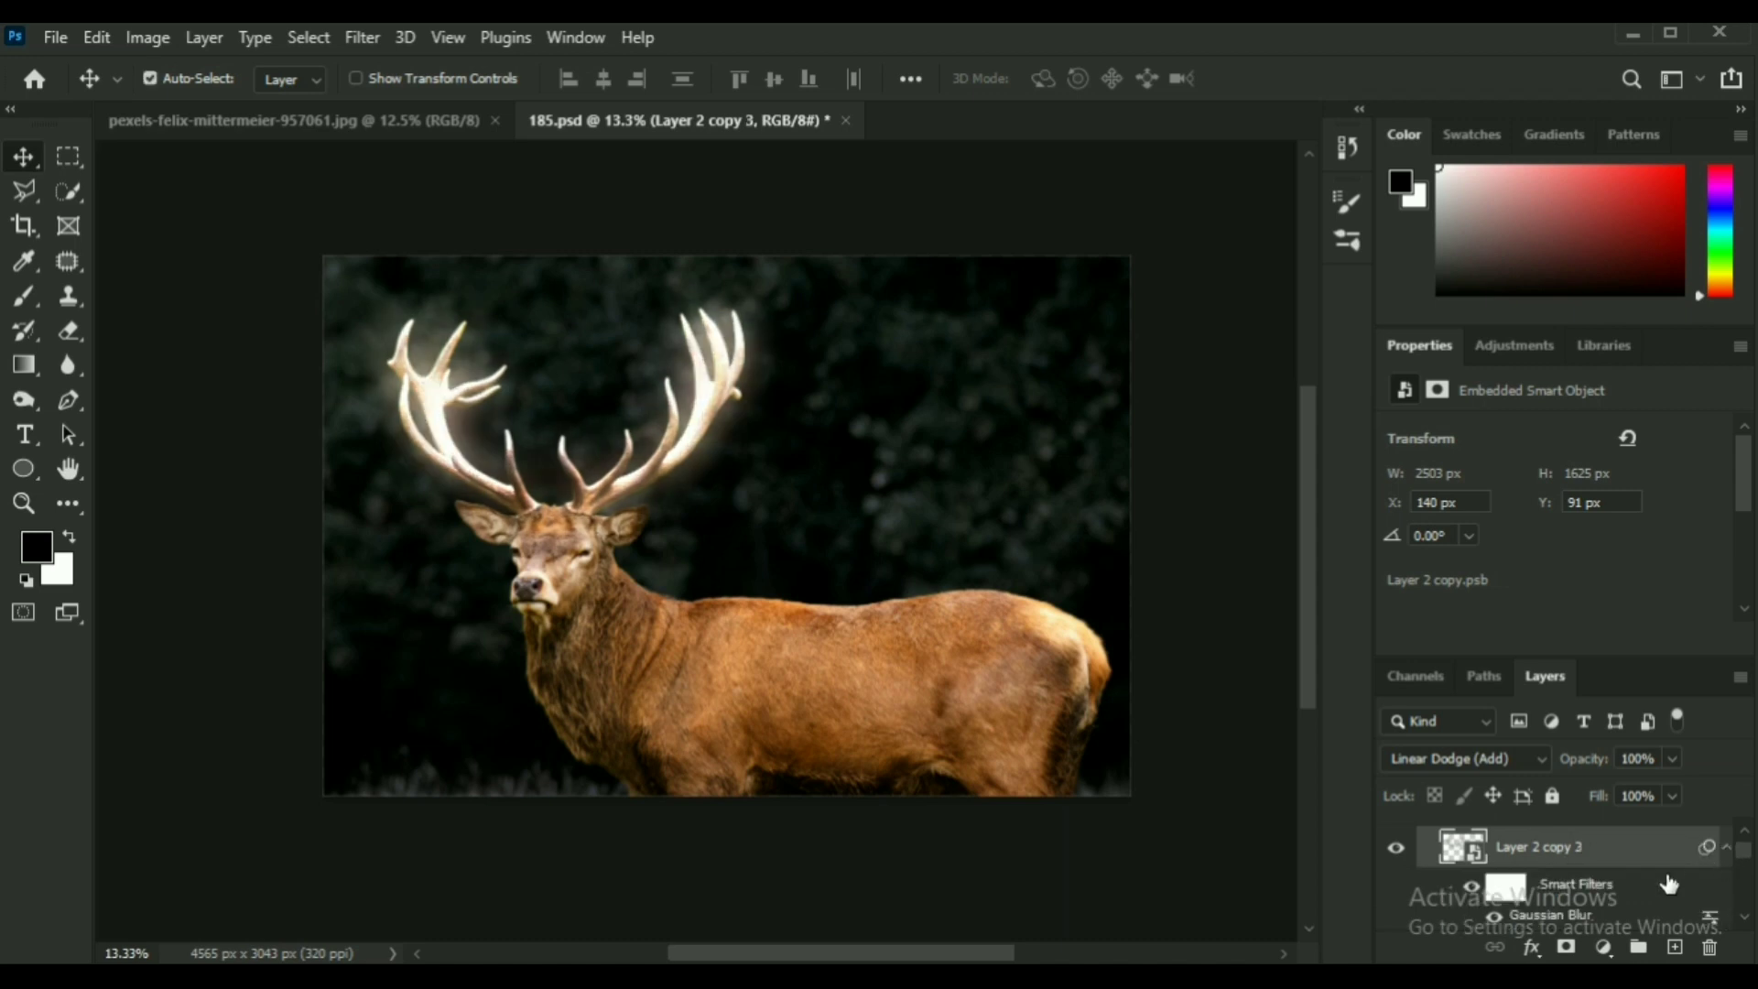
{"action": "double_click", "coordinate": [1564, 916]}
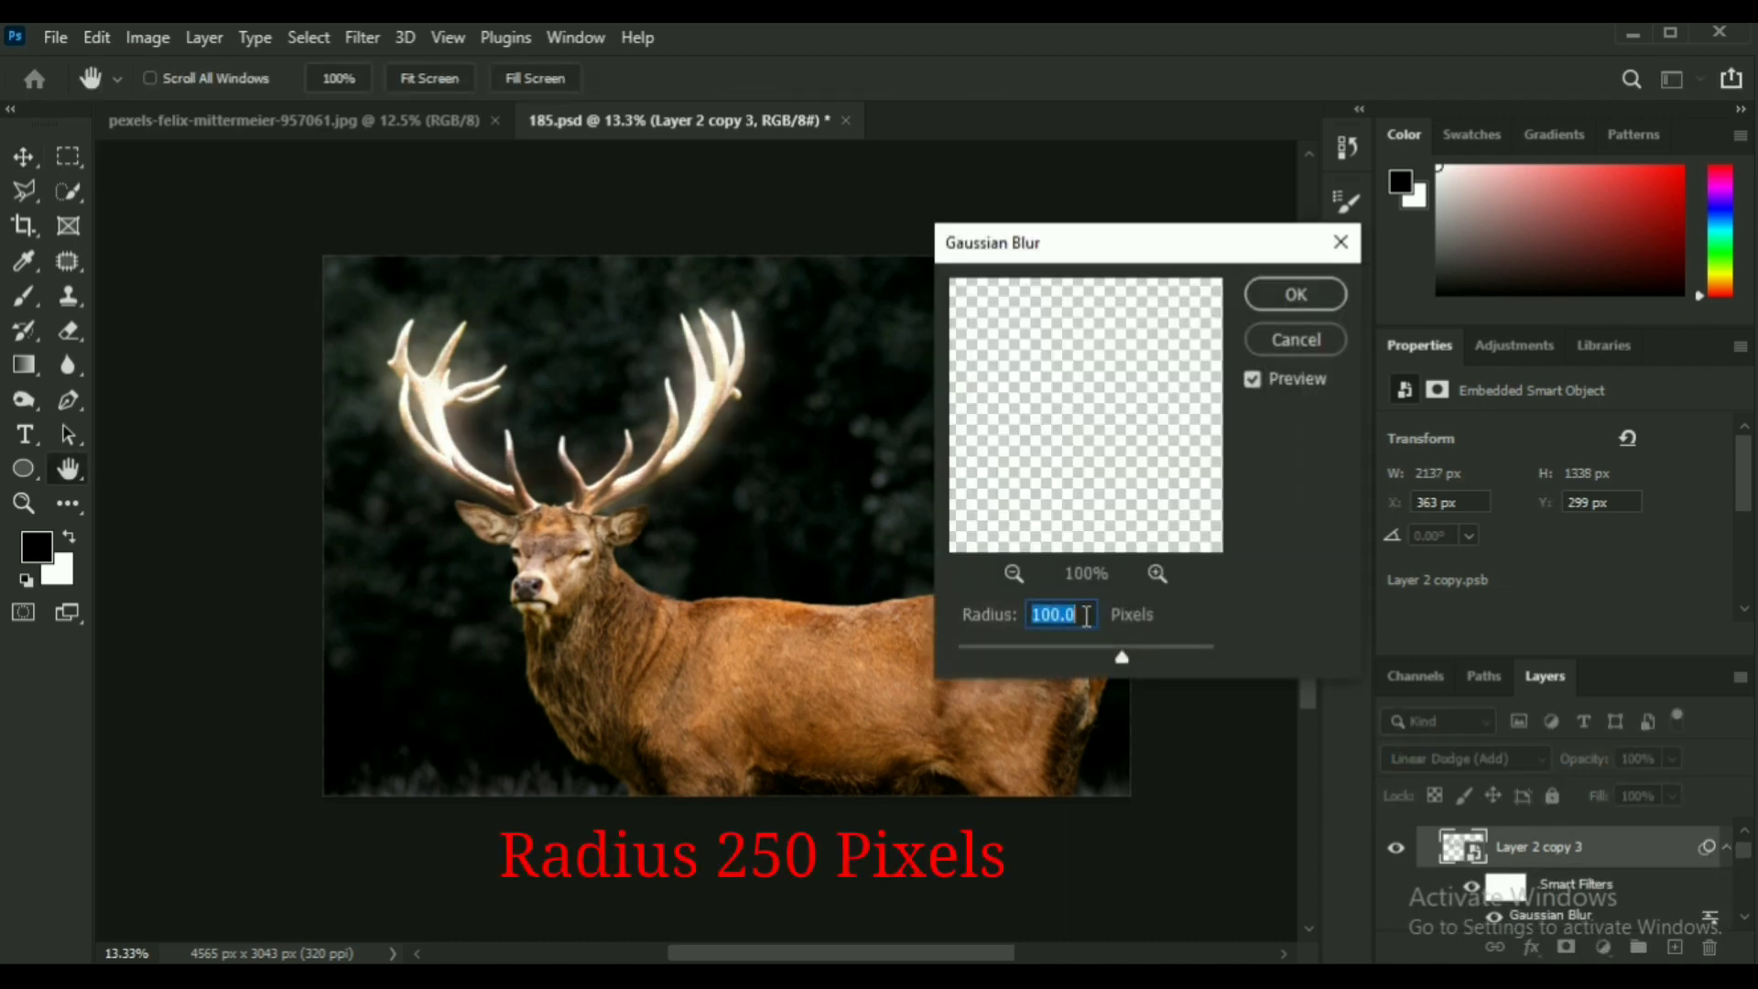
{"action": "type", "text": "25"}
{"action": "key", "text": "Return"}
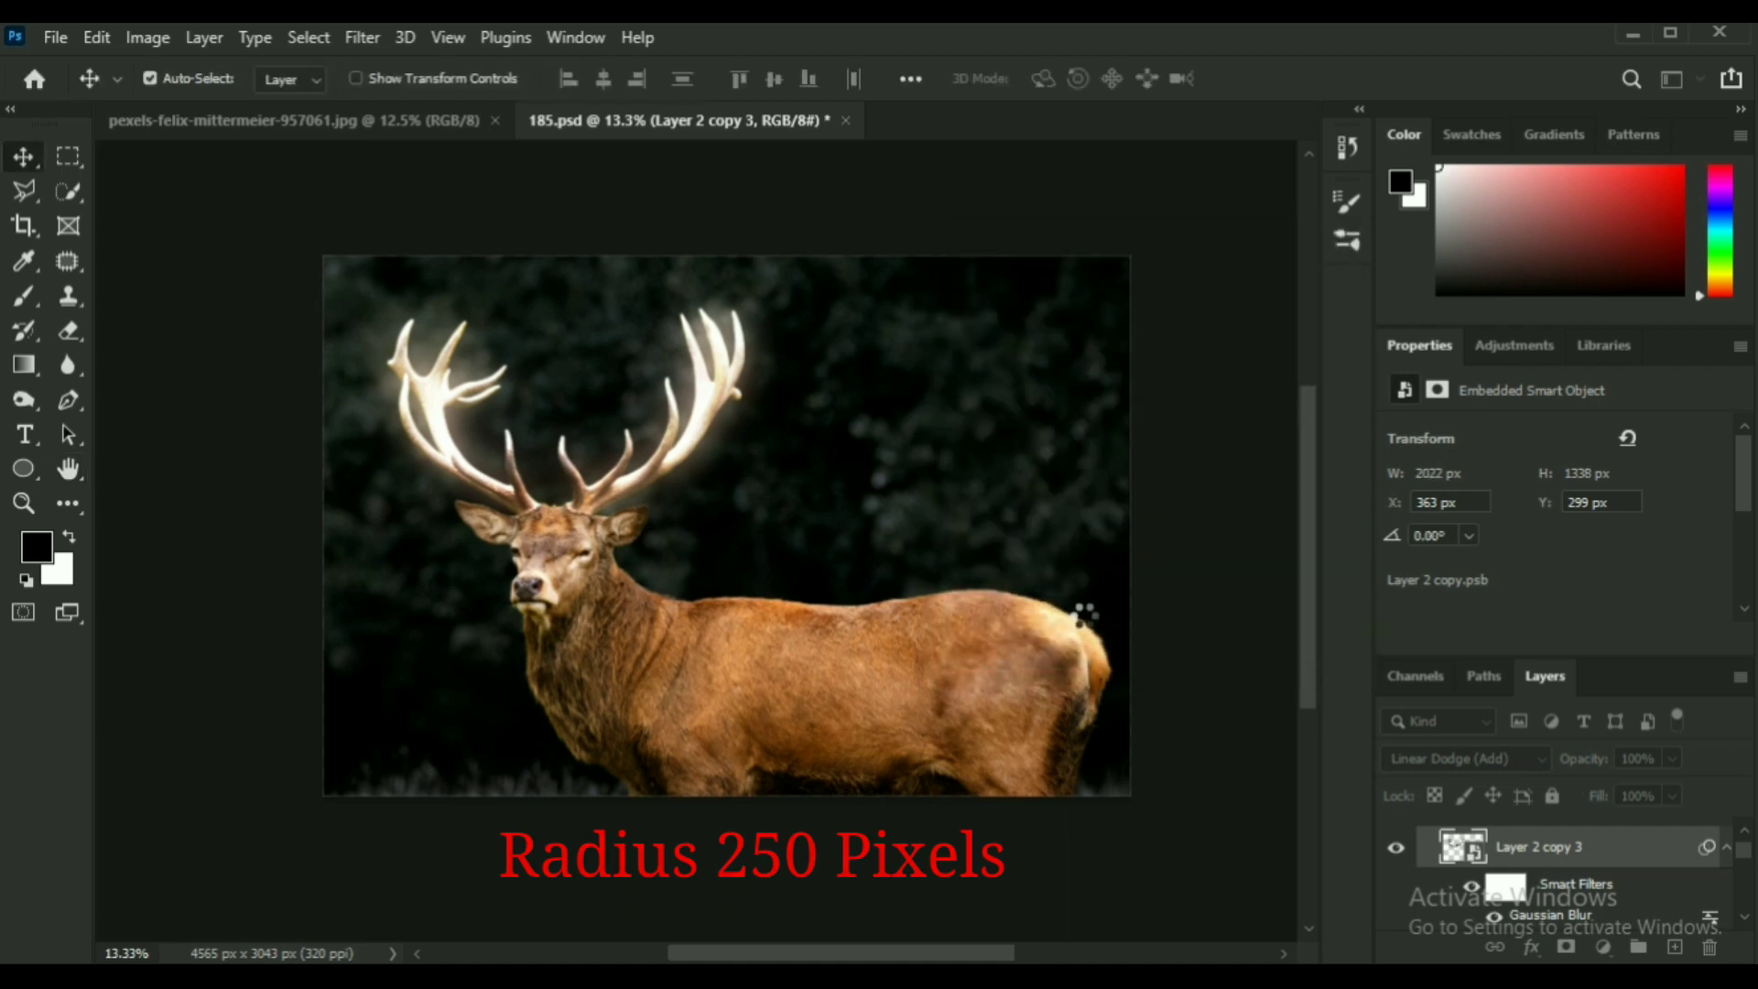
{"action": "left_click", "coordinate": [1725, 856]}
Duplicate Layer 2 copy 3 and set the new copy's Gaussian Blur radius to 500 pixels.
{"action": "key", "text": "ctrl+g"}
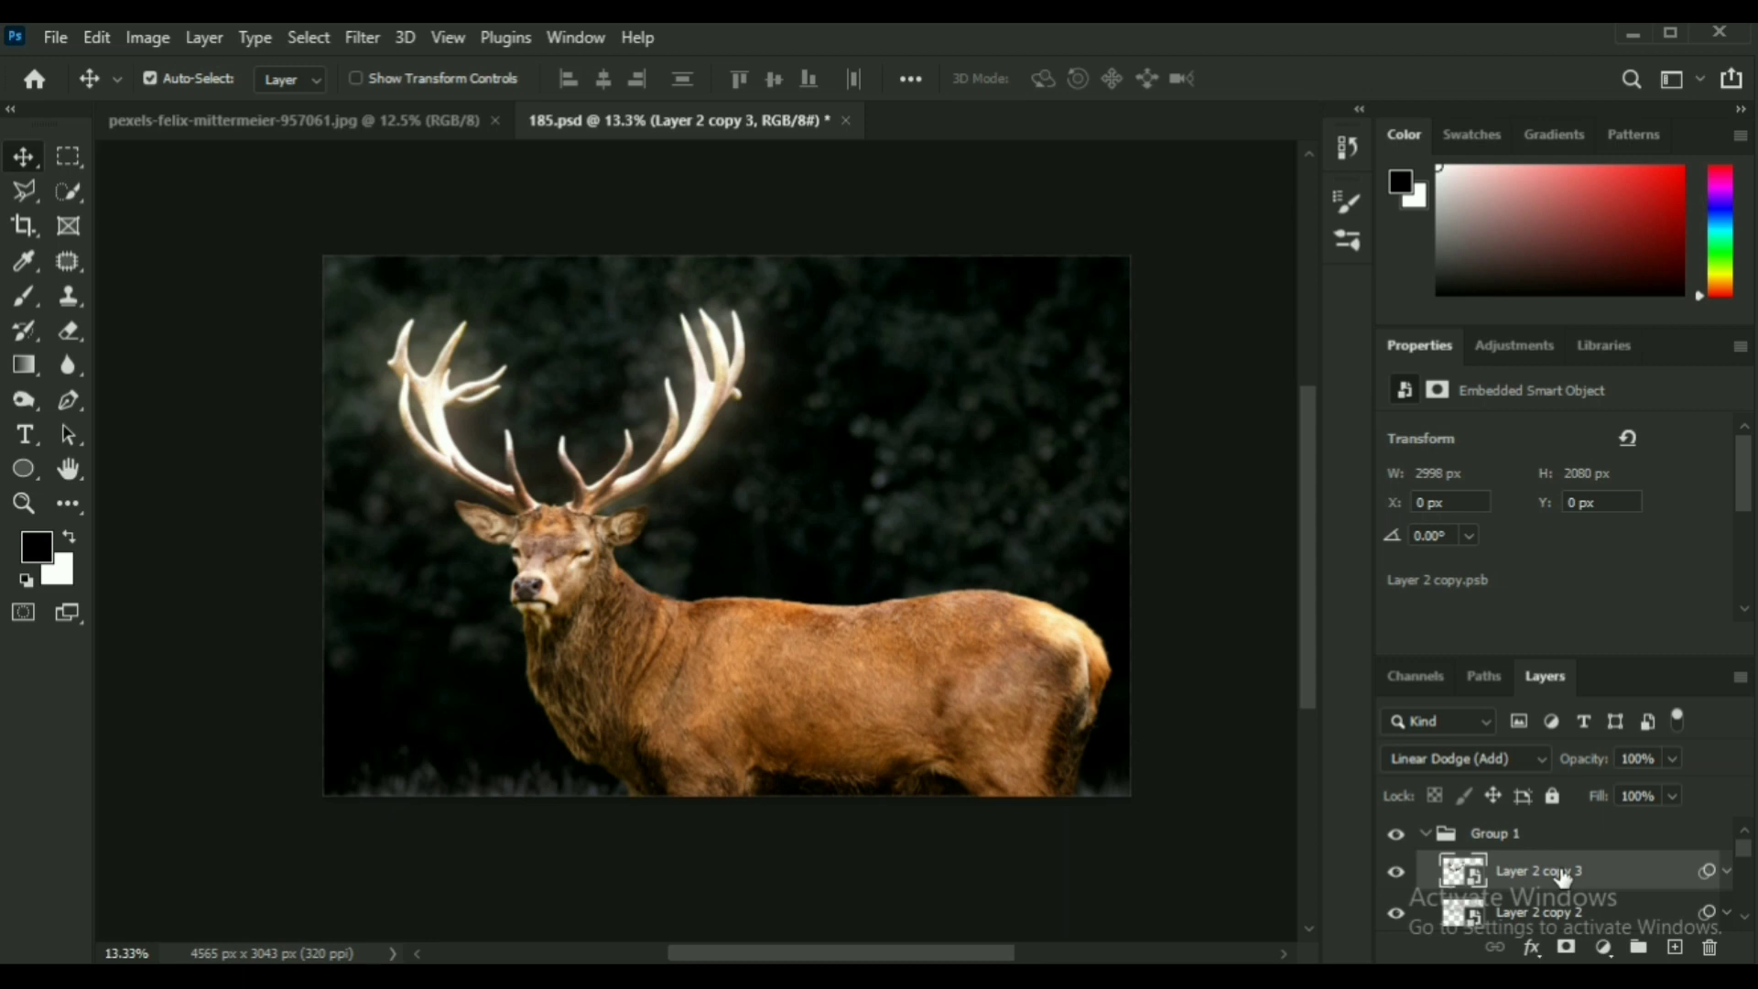
{"action": "key", "text": "ctrl+j"}
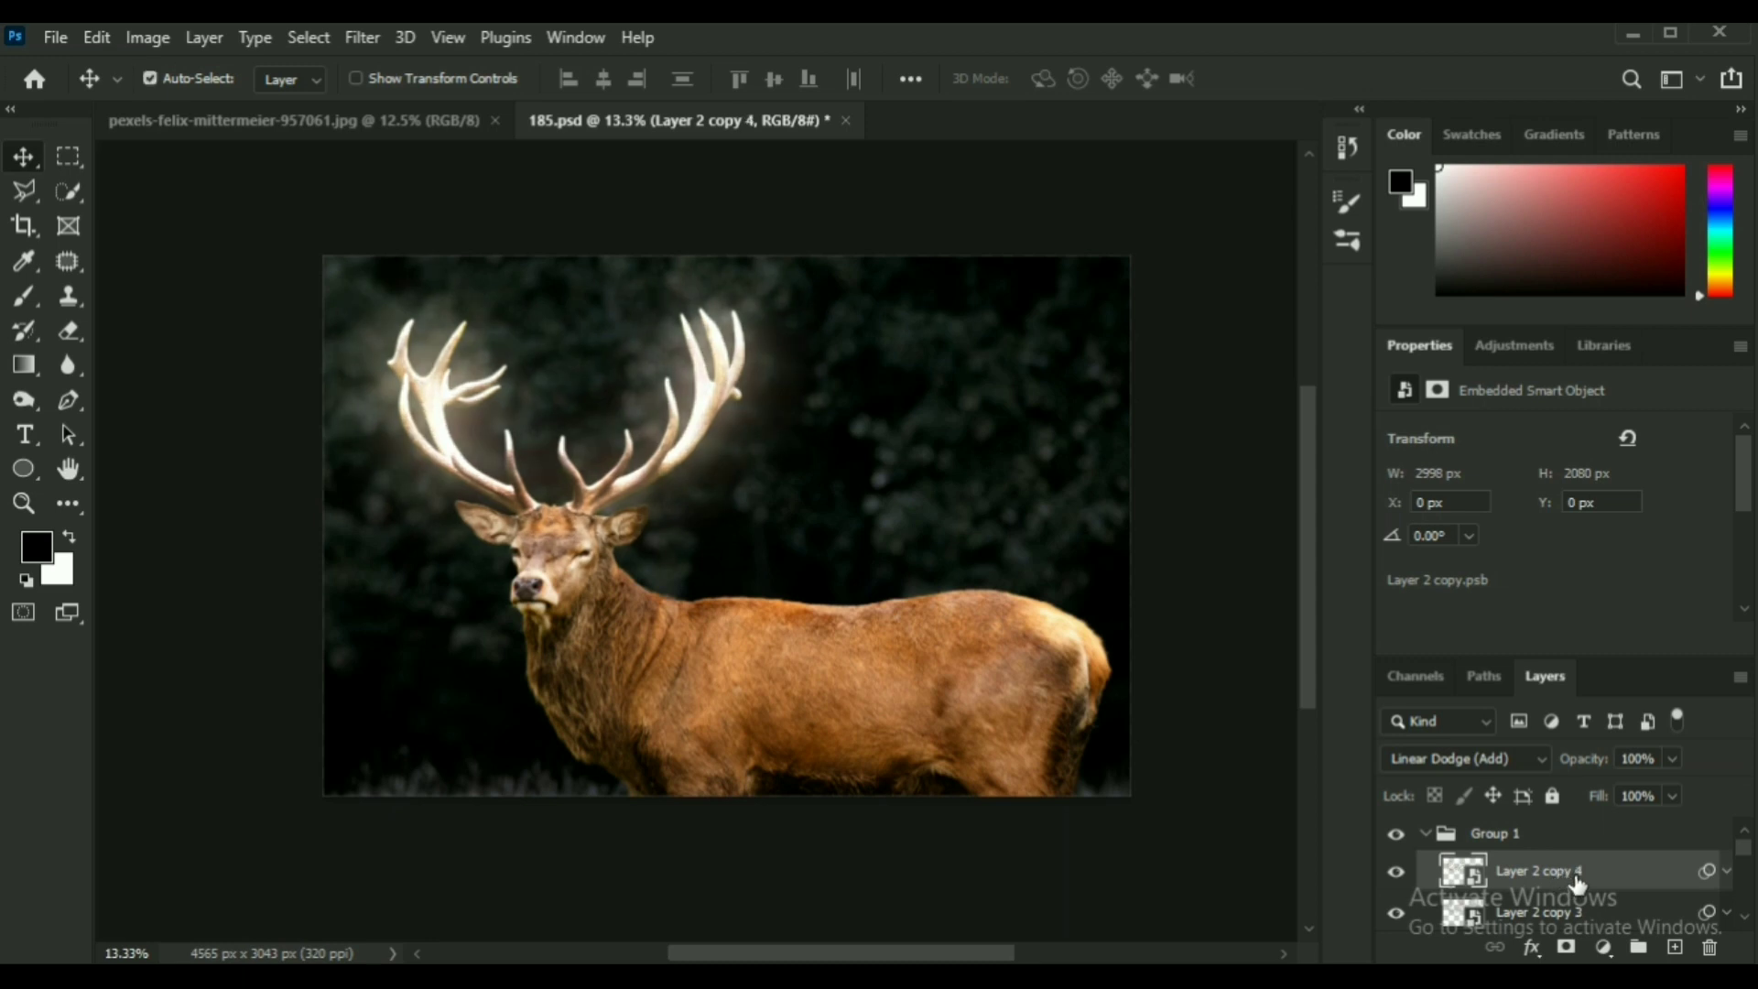
{"action": "left_click", "coordinate": [1727, 871]}
{"action": "scroll", "coordinate": [1584, 910], "scroll_direction": "down", "scroll_amount": 2}
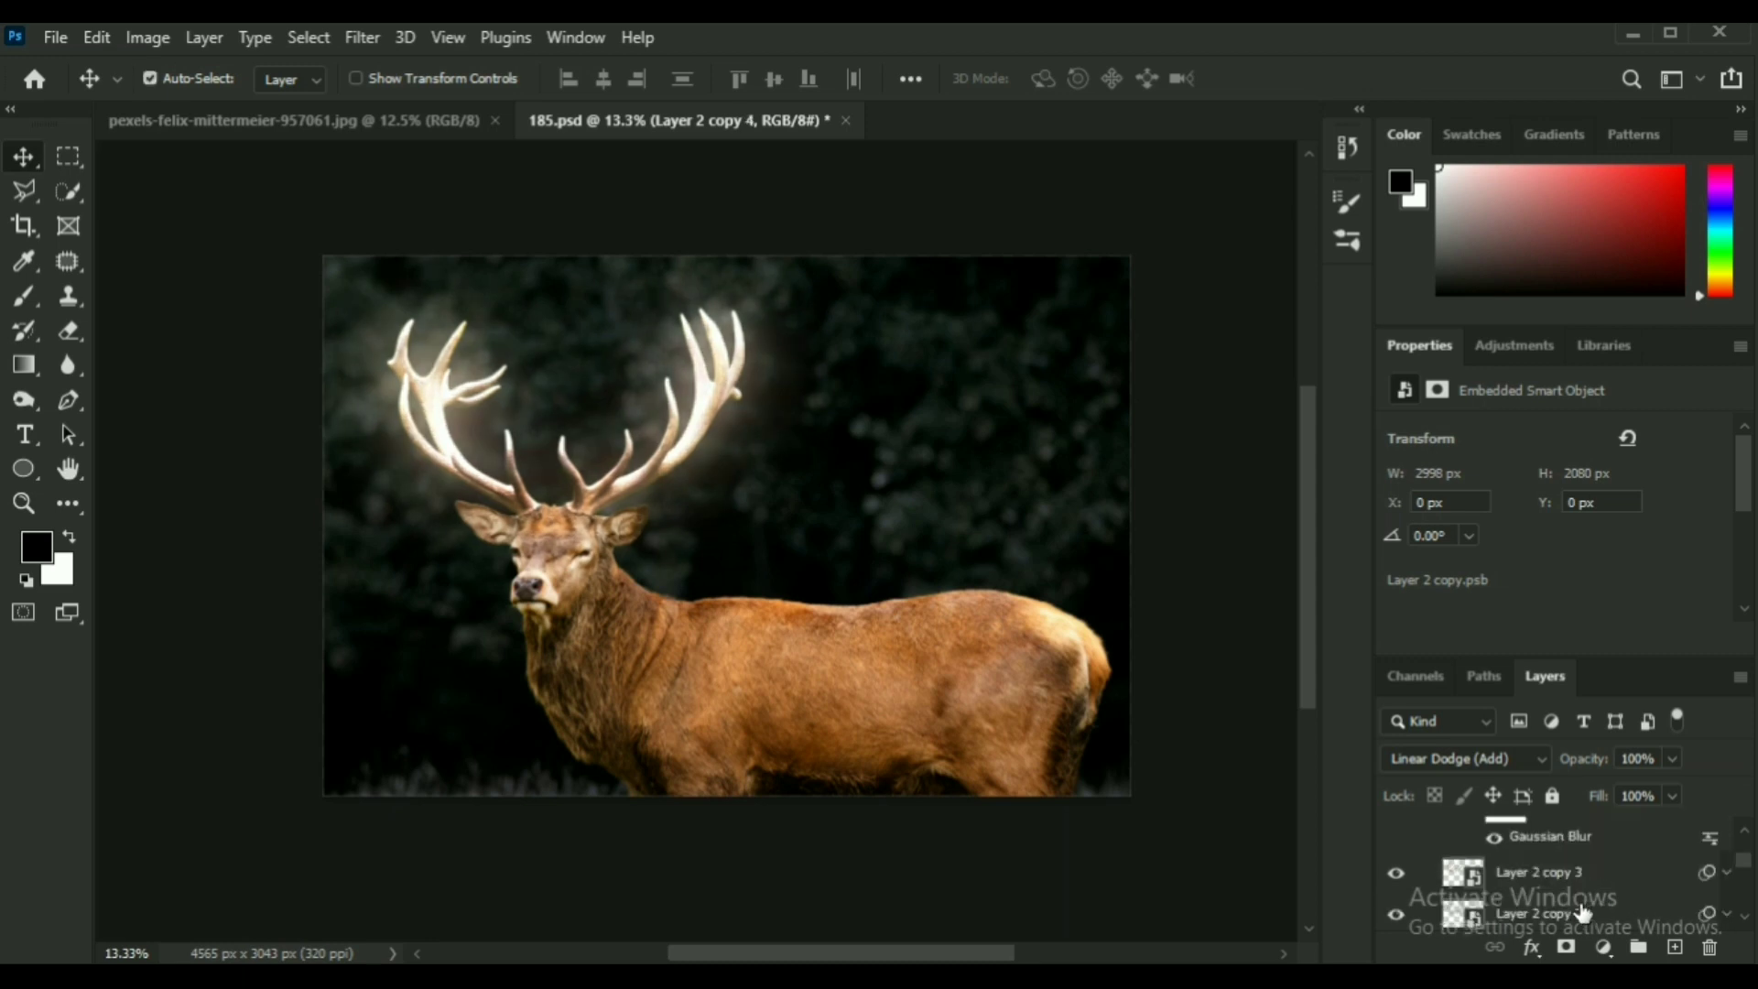
{"action": "double_click", "coordinate": [1547, 846]}
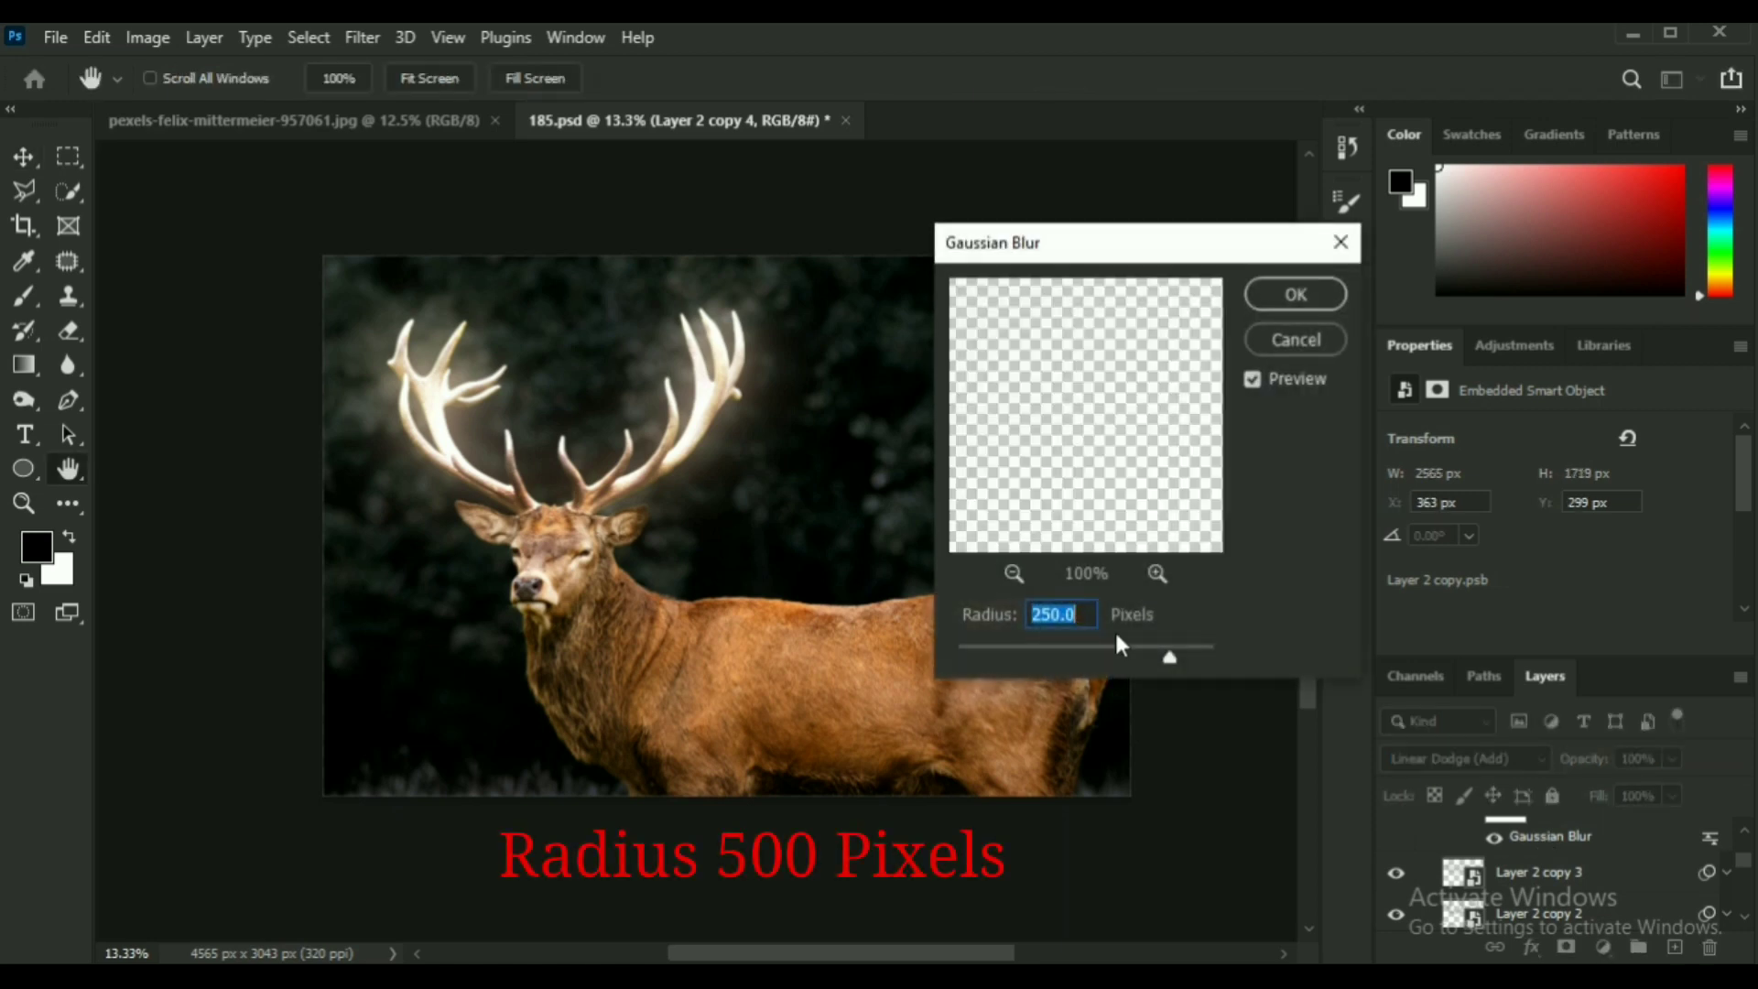
{"action": "type", "text": "500"}
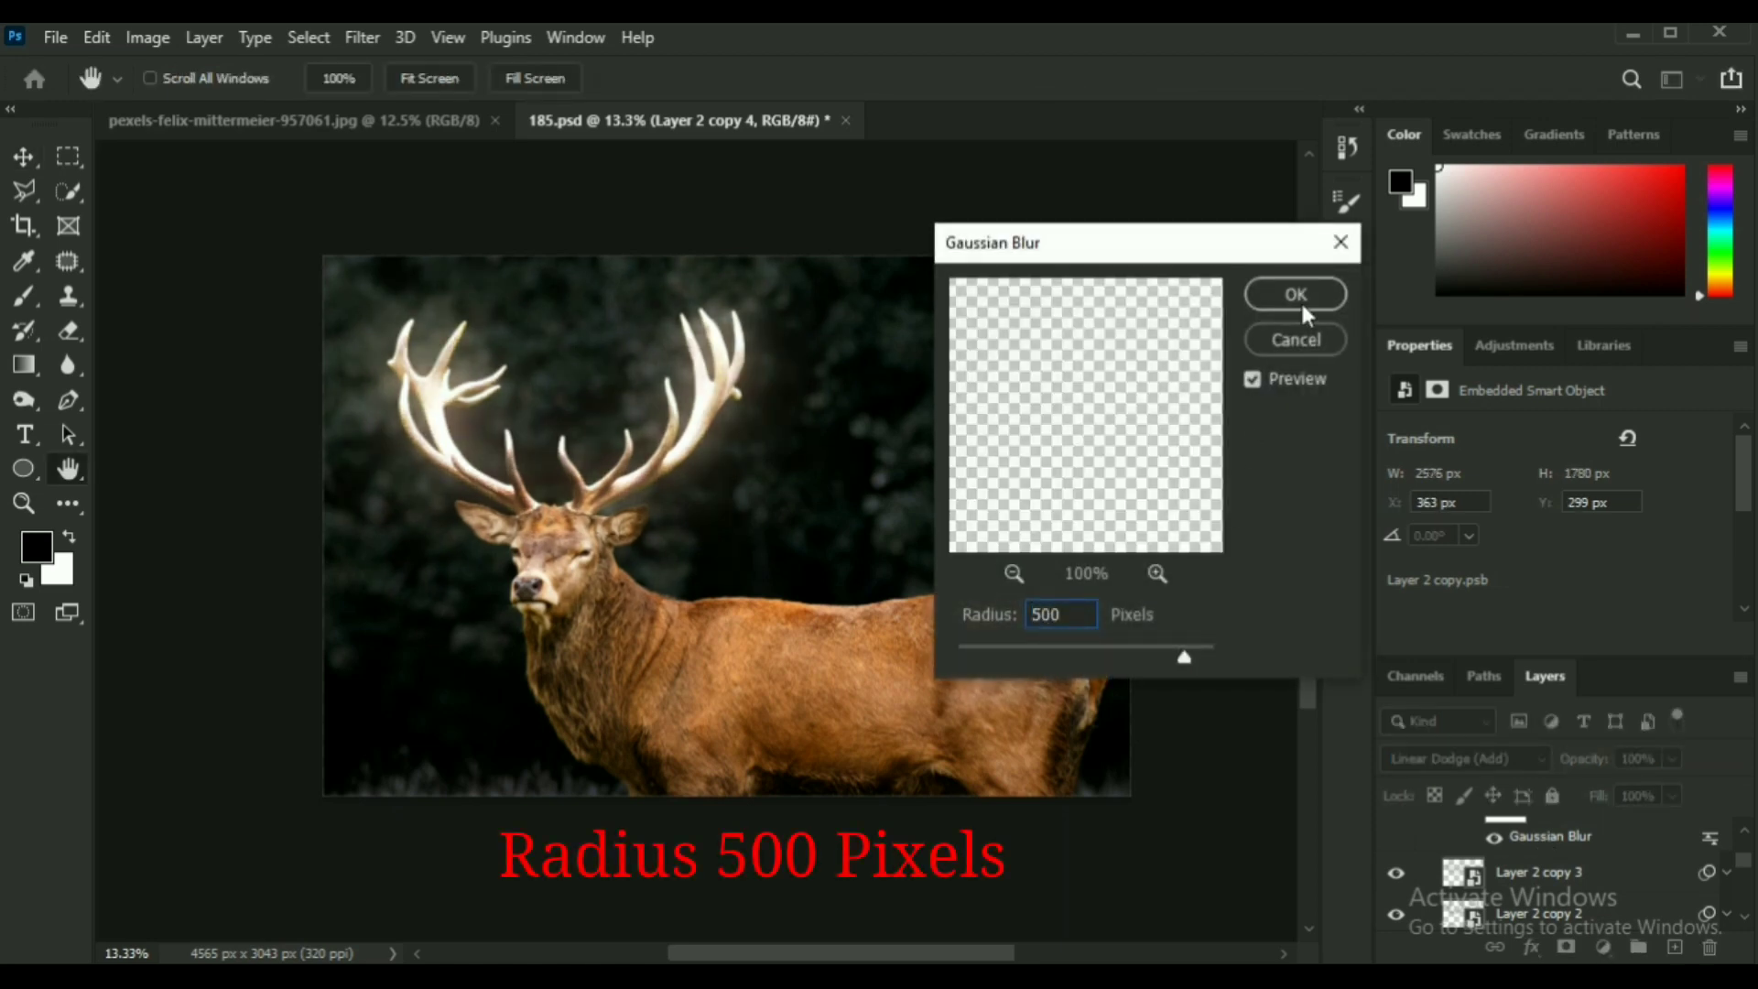
{"action": "left_click", "coordinate": [1295, 295]}
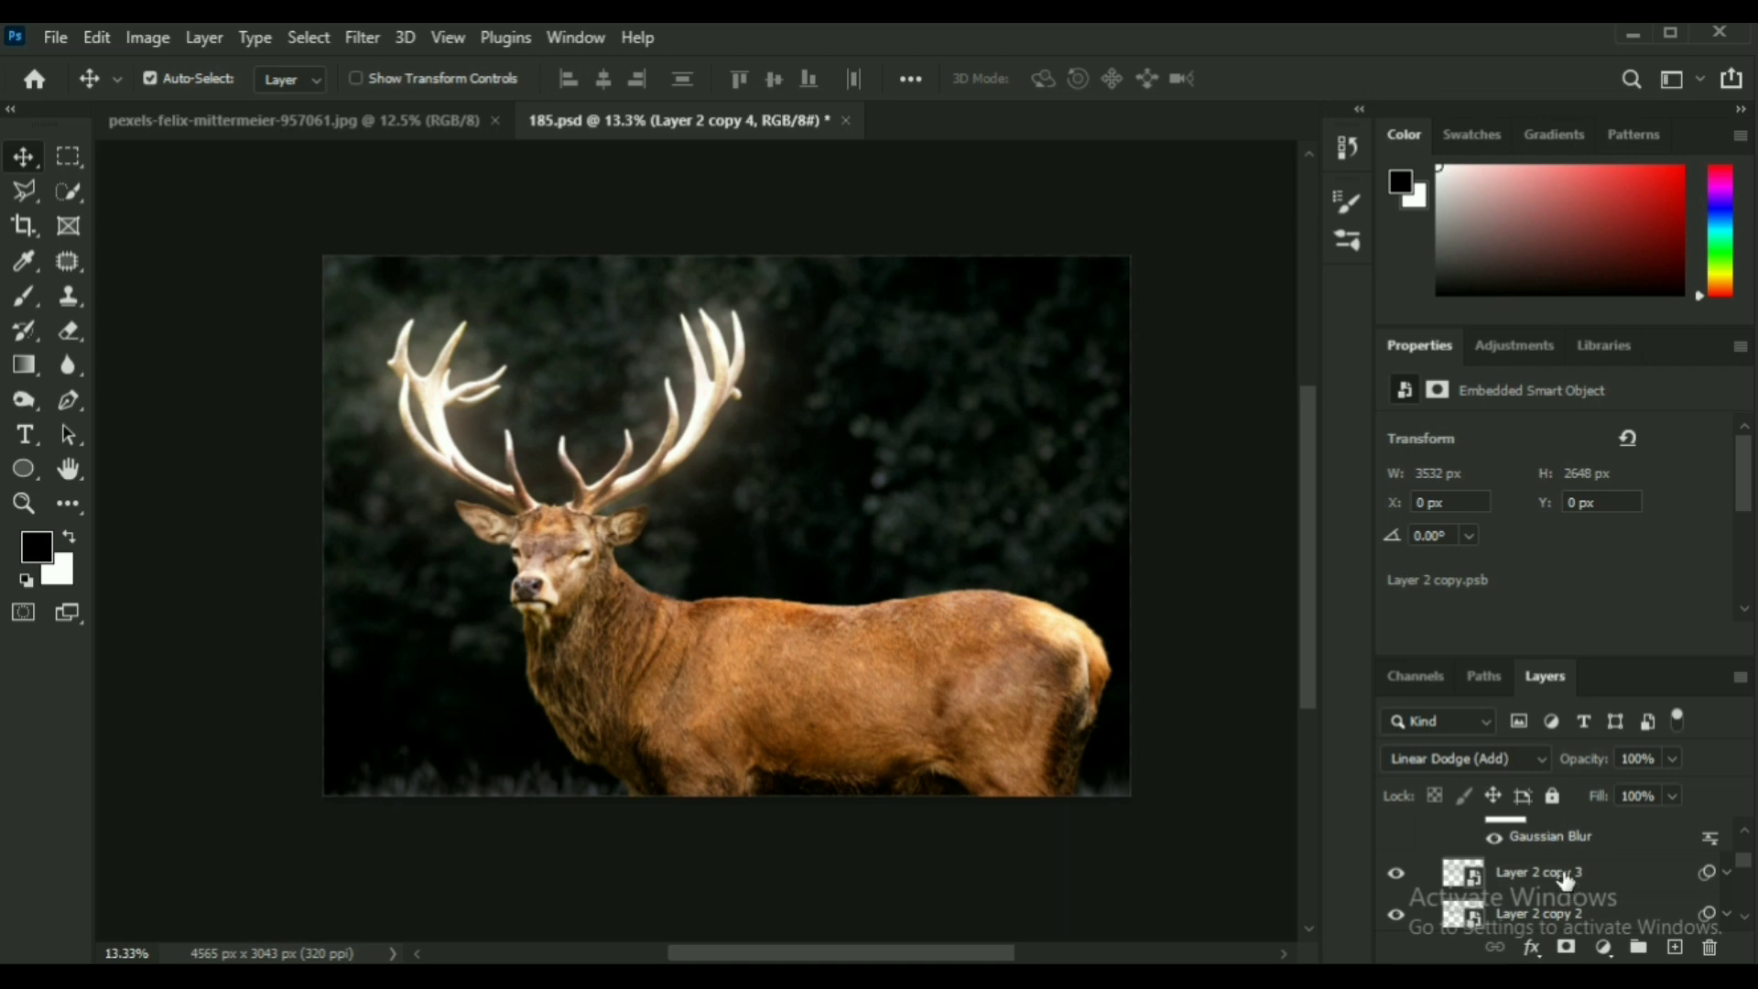
{"action": "scroll", "coordinate": [1561, 870], "scroll_direction": "up", "scroll_amount": 2}
{"action": "left_click", "coordinate": [1726, 835]}
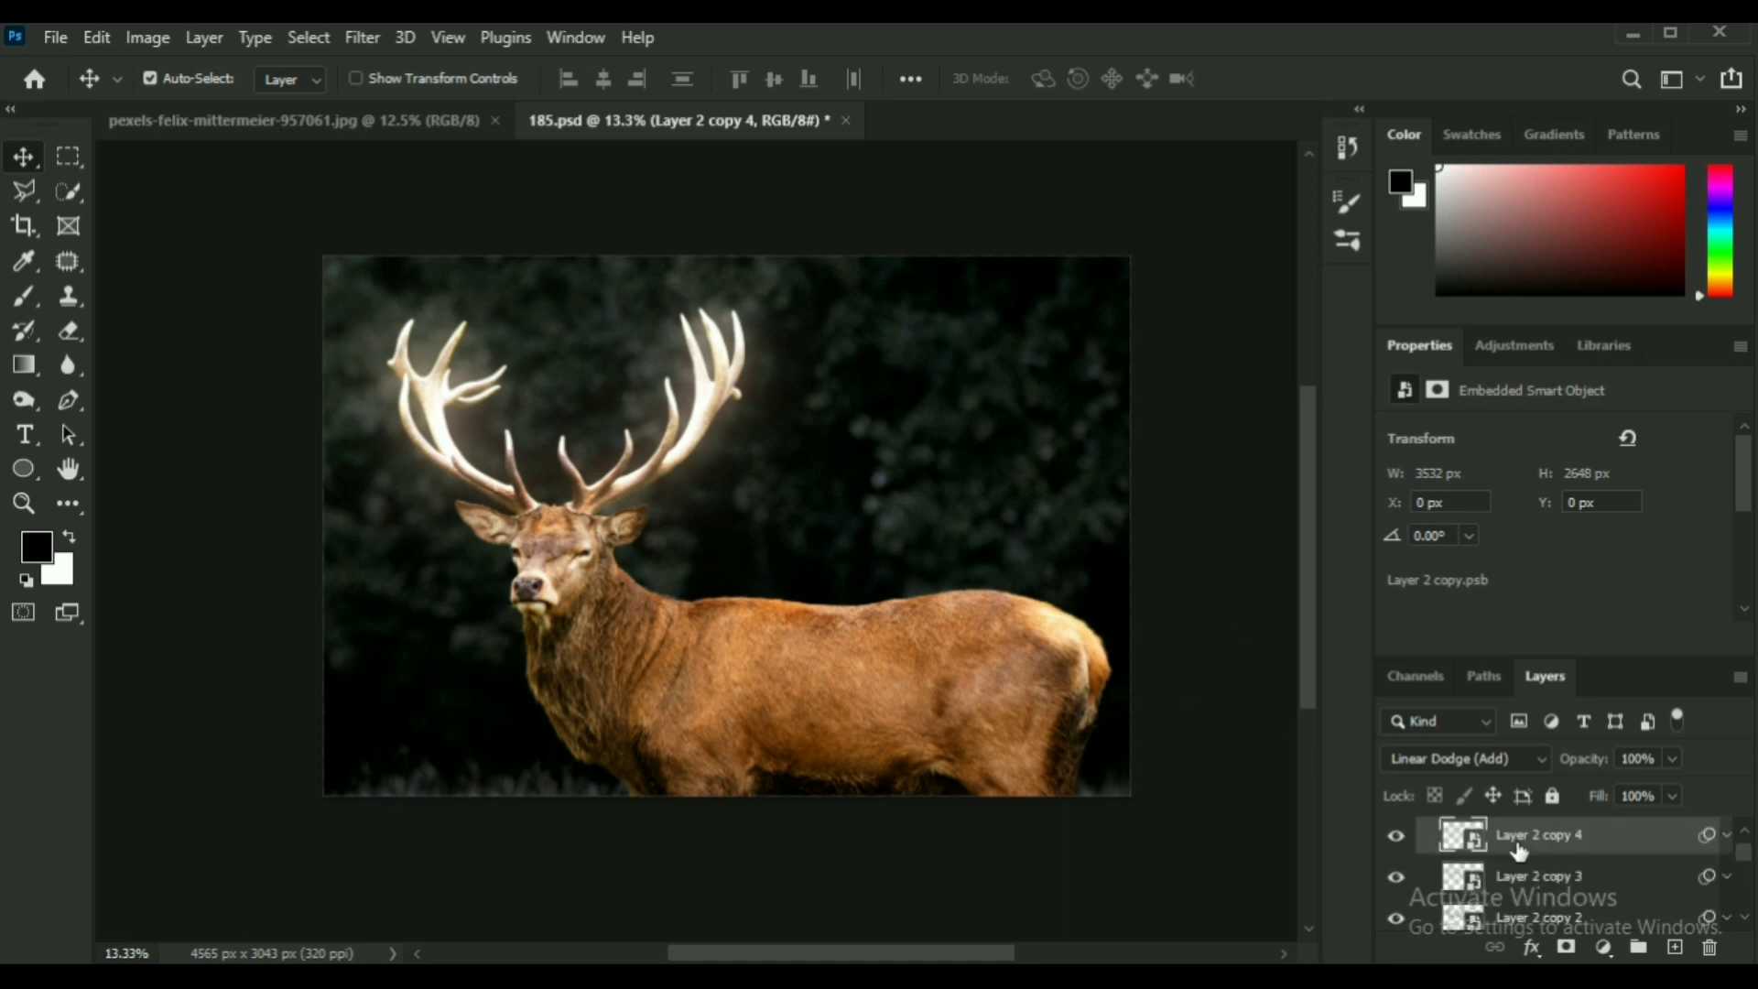
Compare the image with and without Layer 2 copy 4, then collapse Group 1 and compare with and without the whole group.
{"action": "left_click", "coordinate": [1396, 836]}
{"action": "left_click", "coordinate": [1396, 836]}
{"action": "key", "text": "ctrl+g"}
{"action": "left_click", "coordinate": [1426, 834]}
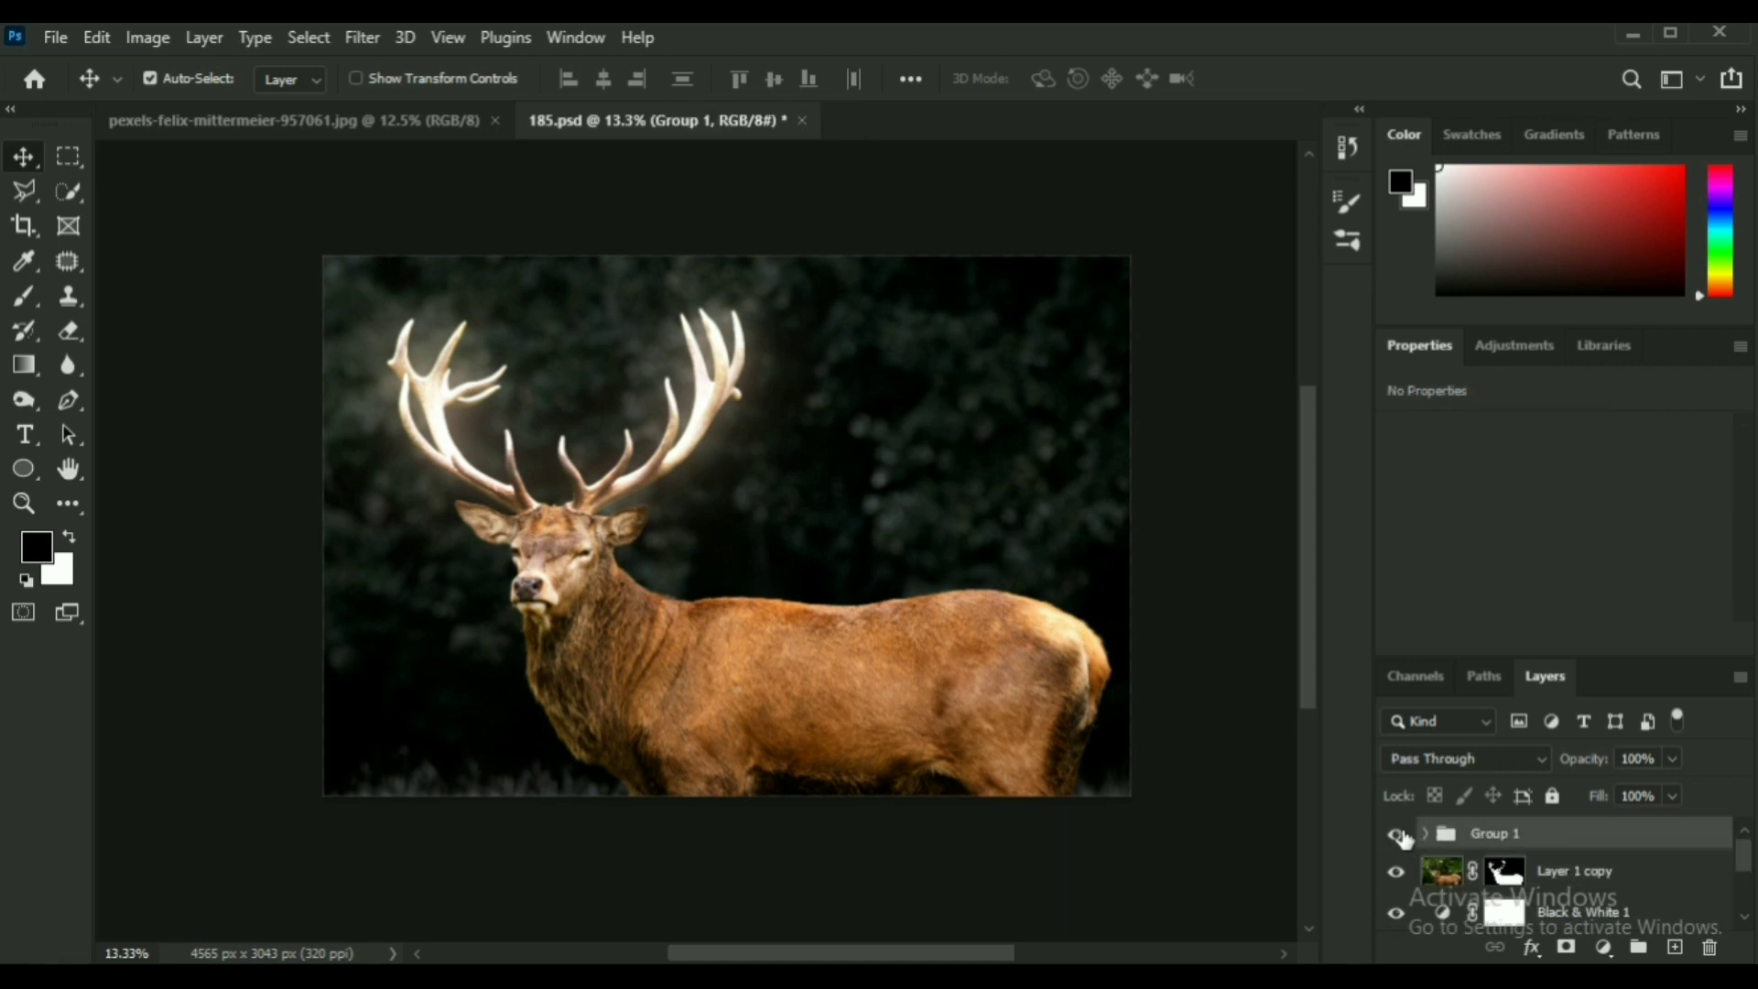
{"action": "left_click", "coordinate": [1396, 834]}
{"action": "left_click", "coordinate": [1396, 834]}
{"action": "left_click", "coordinate": [1396, 835]}
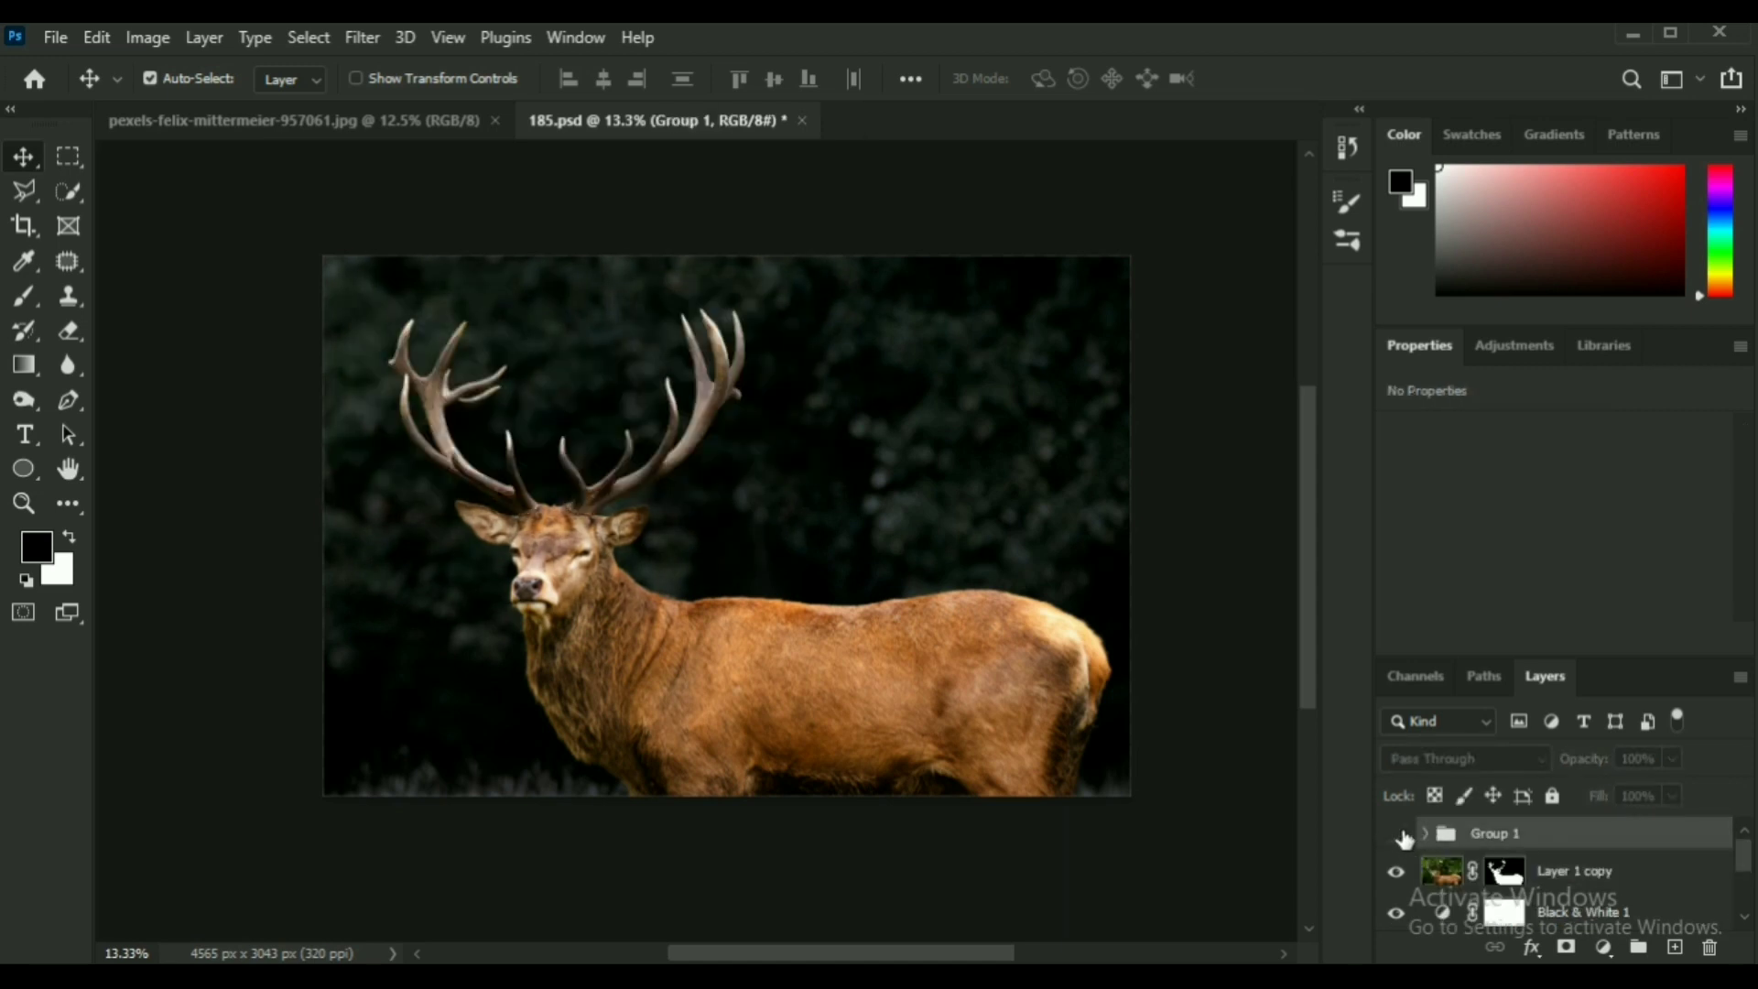
{"action": "left_click", "coordinate": [1396, 835]}
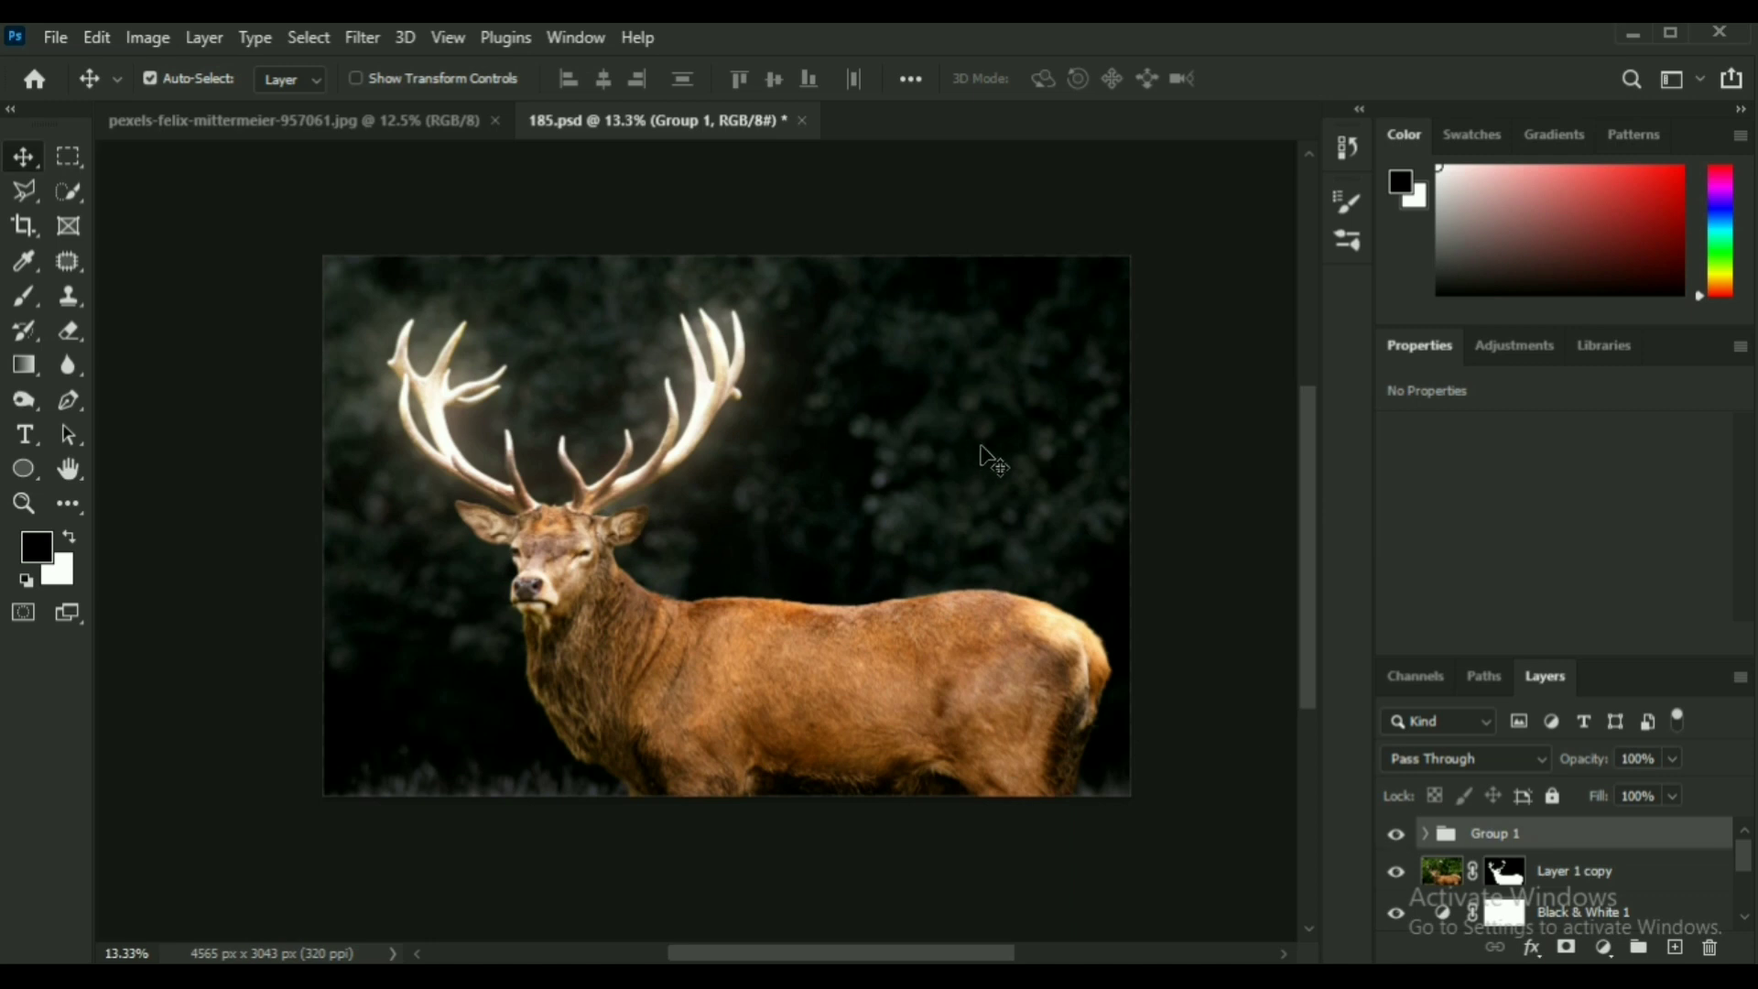
{"action": "left_click", "coordinate": [1396, 835]}
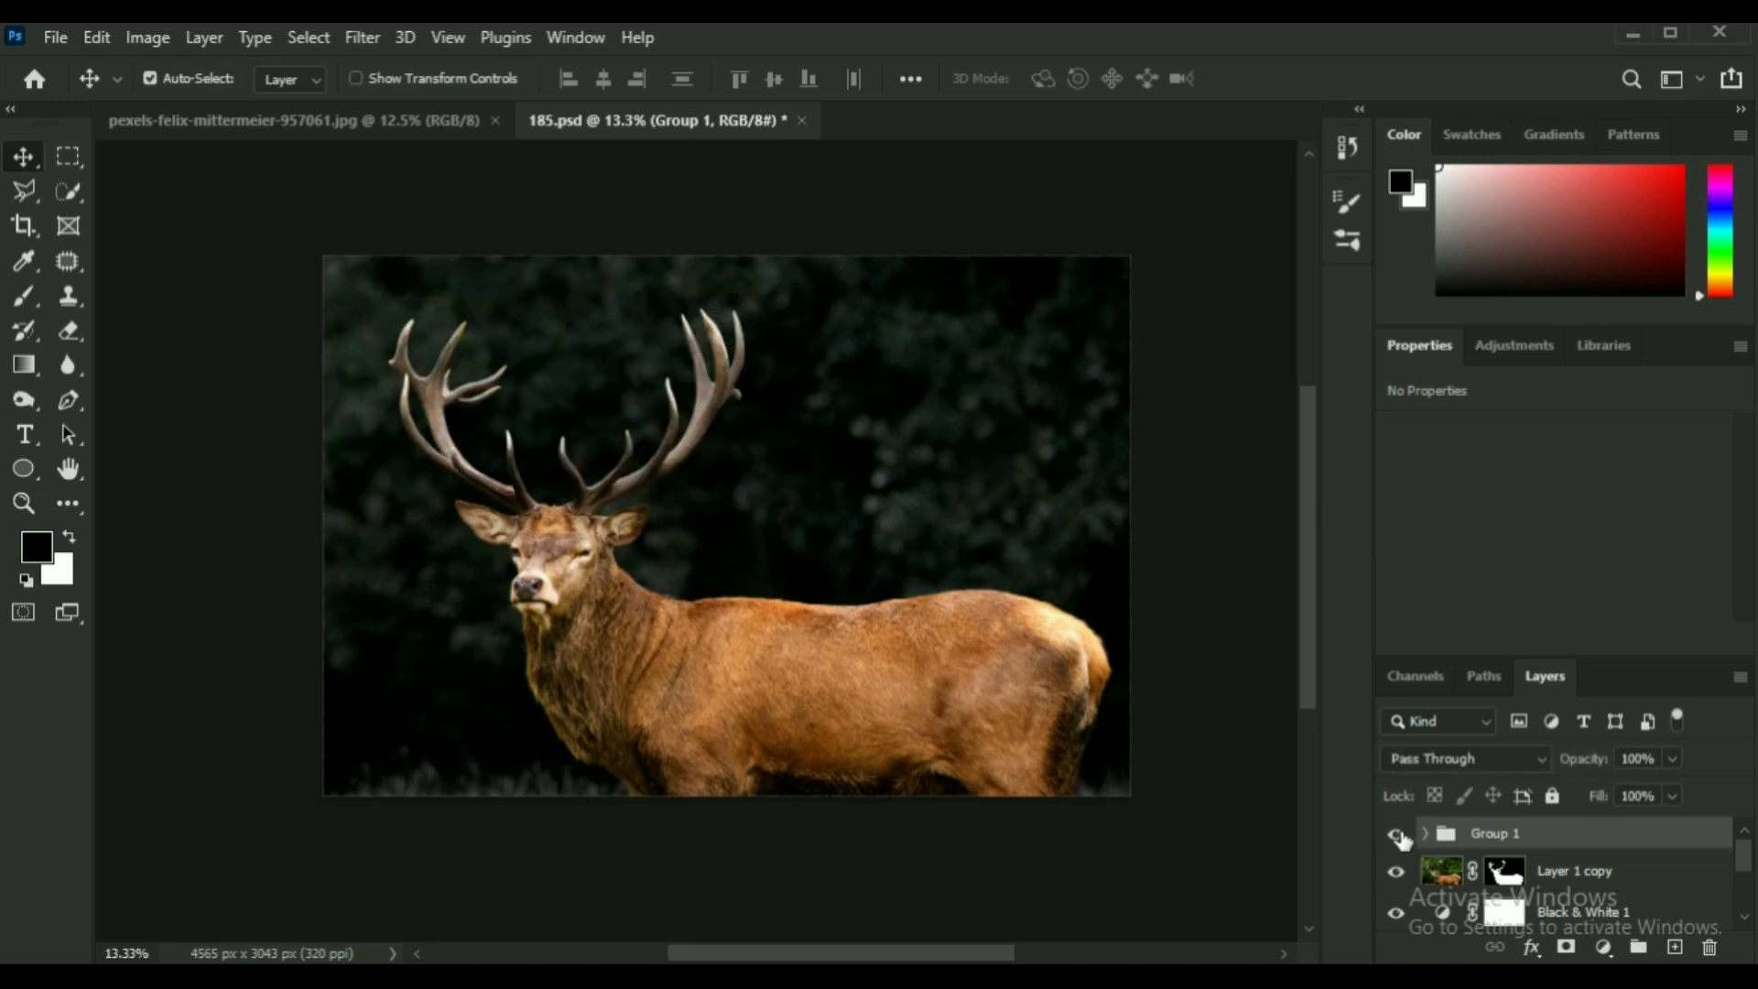
{"action": "left_click", "coordinate": [1396, 835]}
{"action": "left_click", "coordinate": [1424, 834]}
{"action": "left_click", "coordinate": [1425, 834]}
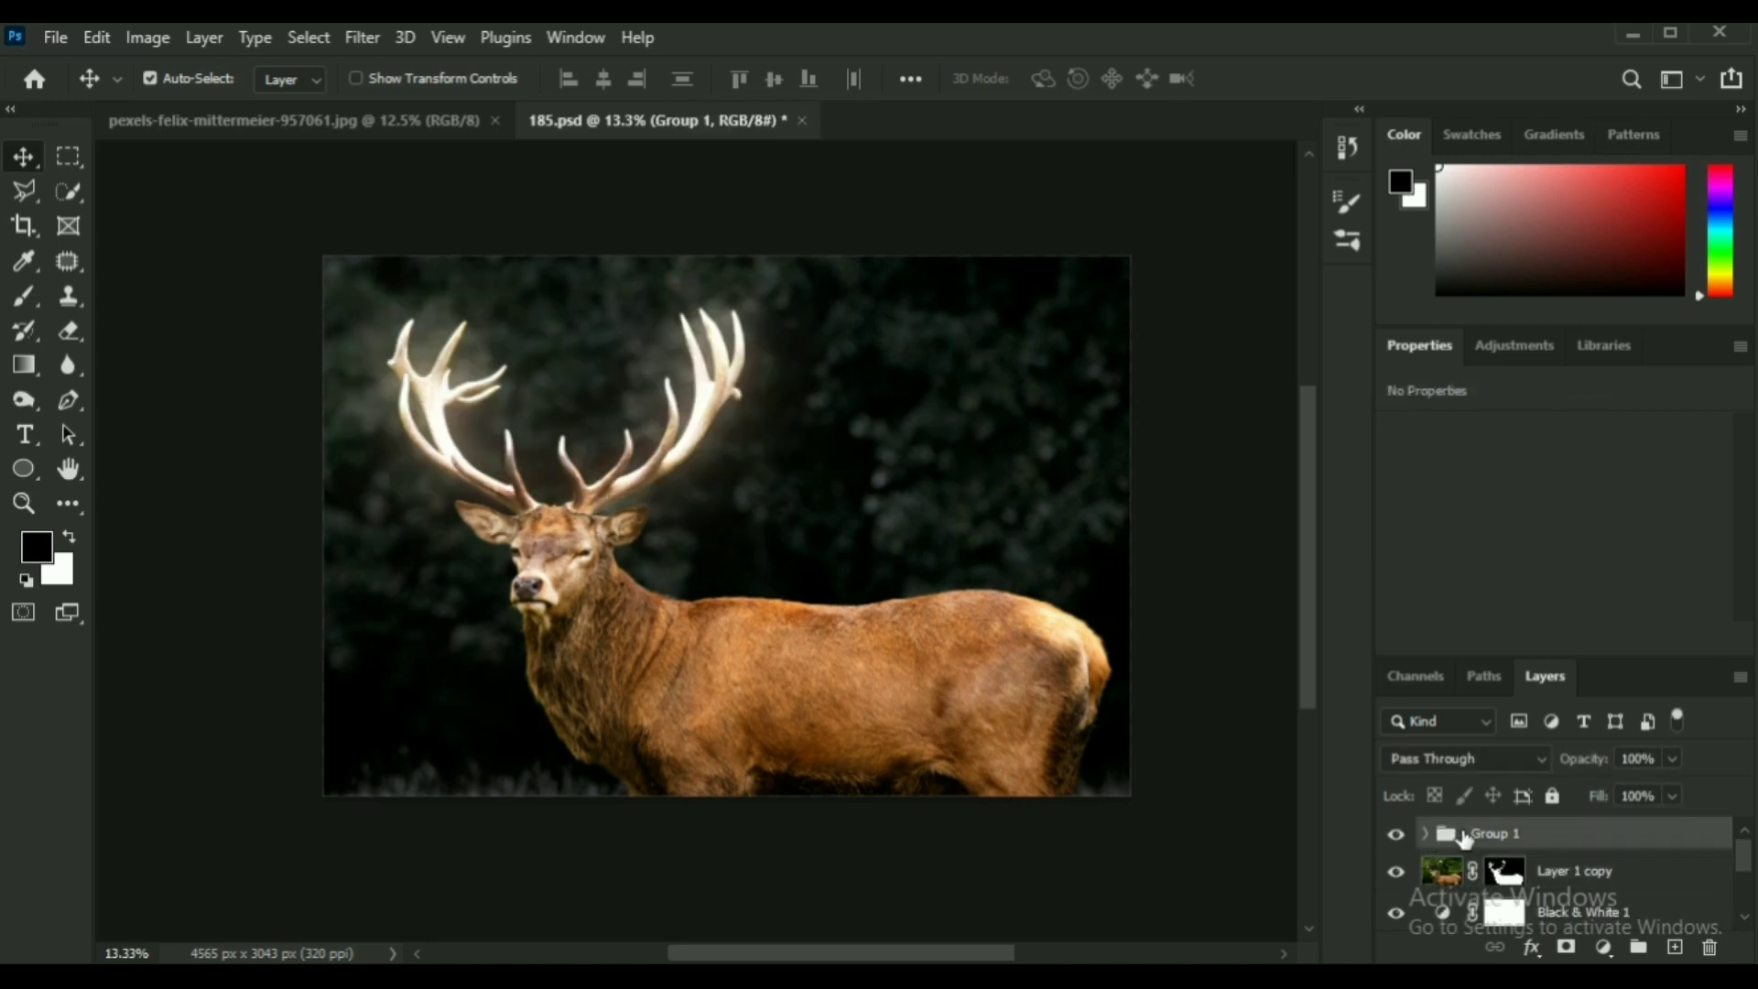
Add a Hue/Saturation adjustment layer above Group 1 and clip it to the group.
{"action": "left_click", "coordinate": [1603, 948]}
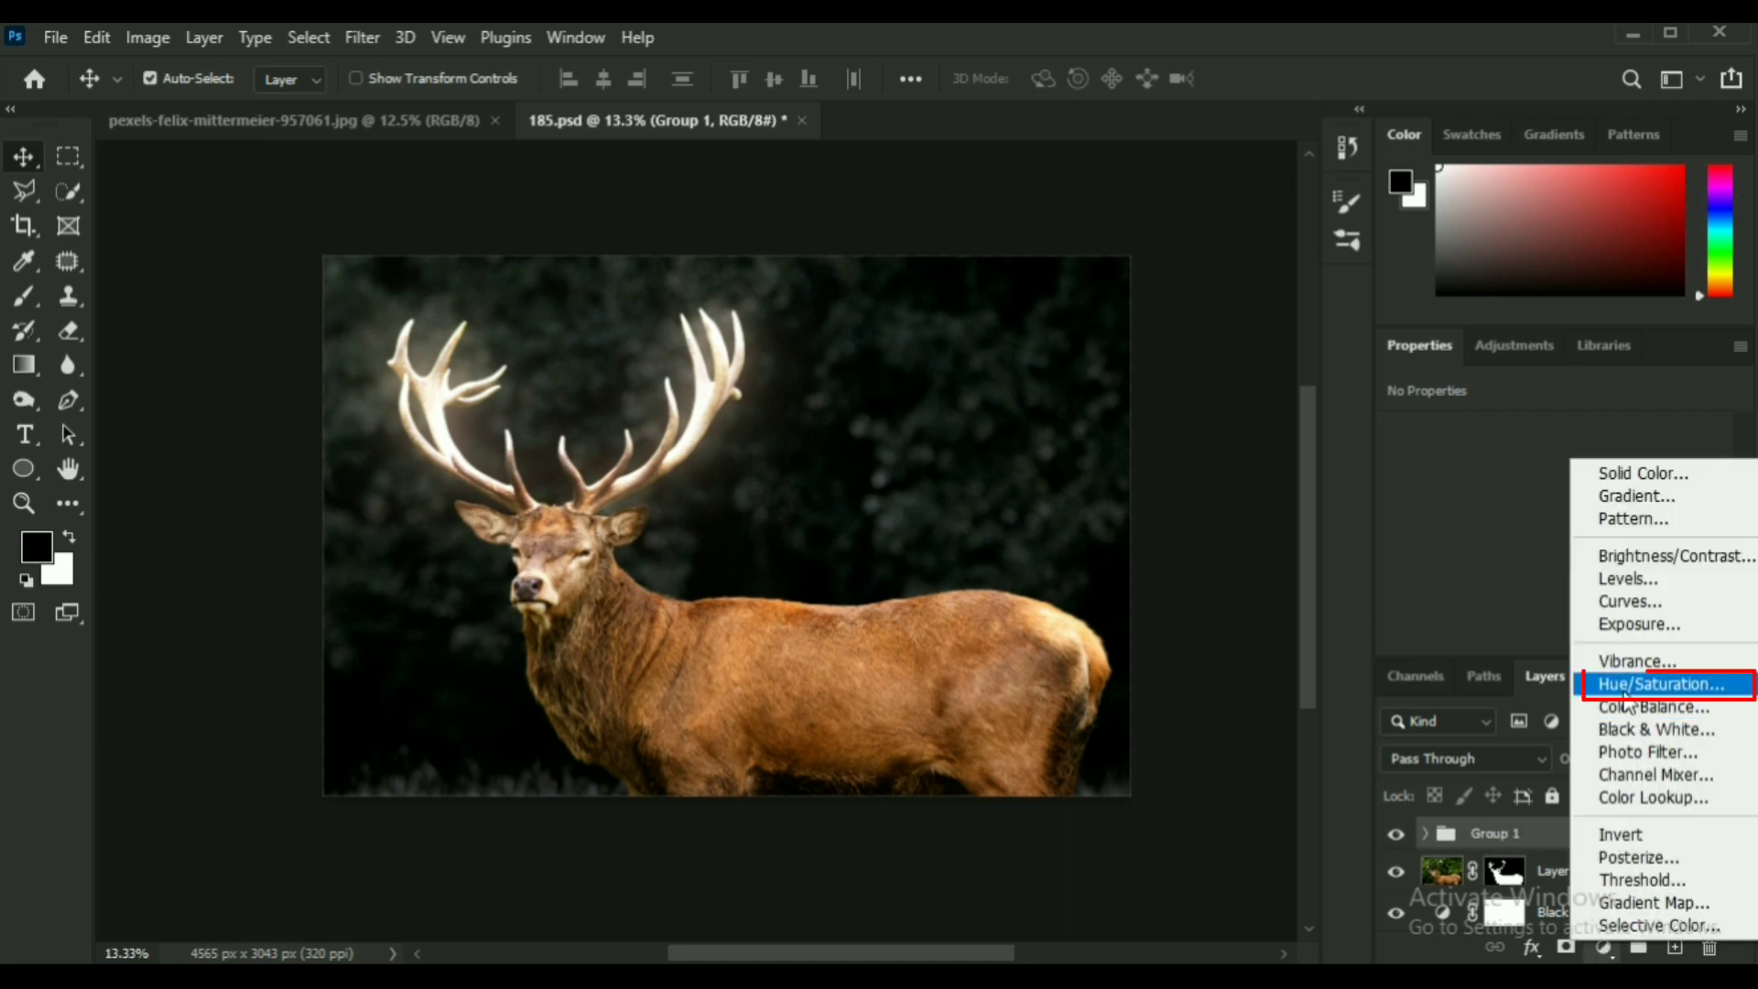
{"action": "left_click", "coordinate": [1648, 675]}
{"action": "left_click", "coordinate": [1553, 639]}
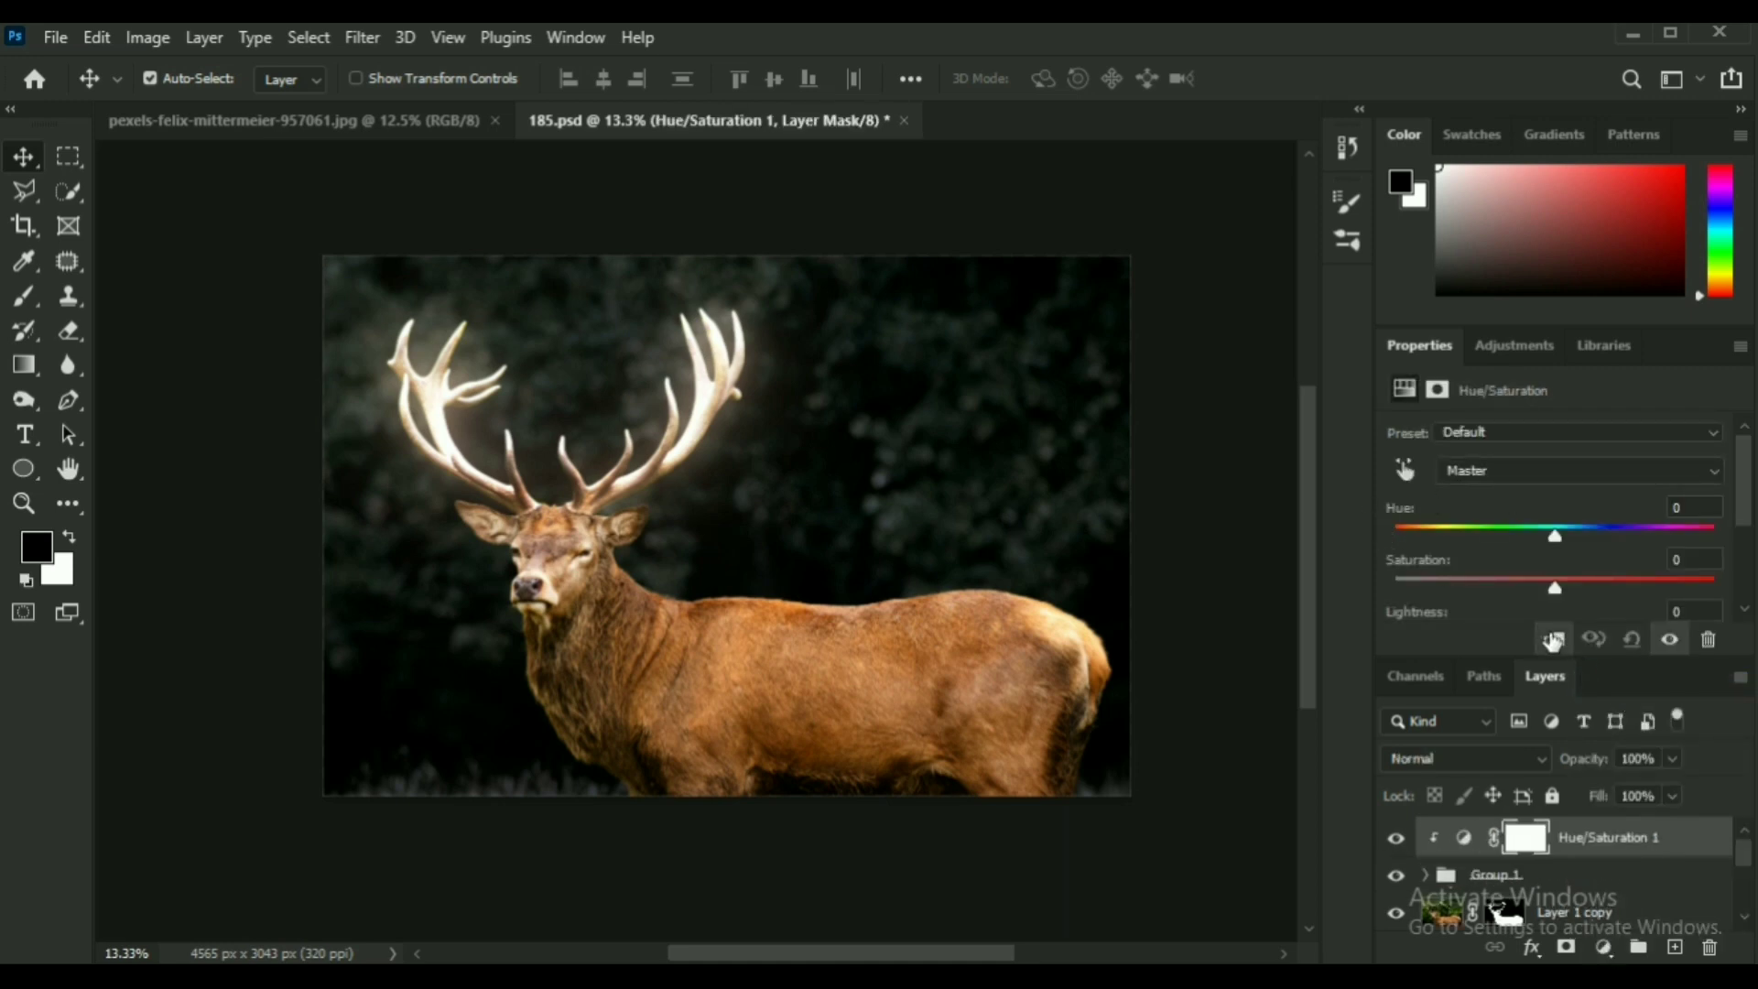
Colorize the antler glow in the Hue/Saturation adjustment with Hue 45, Saturation 85 and Lightness +13.
{"action": "scroll", "coordinate": [1520, 522], "scroll_direction": "down", "scroll_amount": 2}
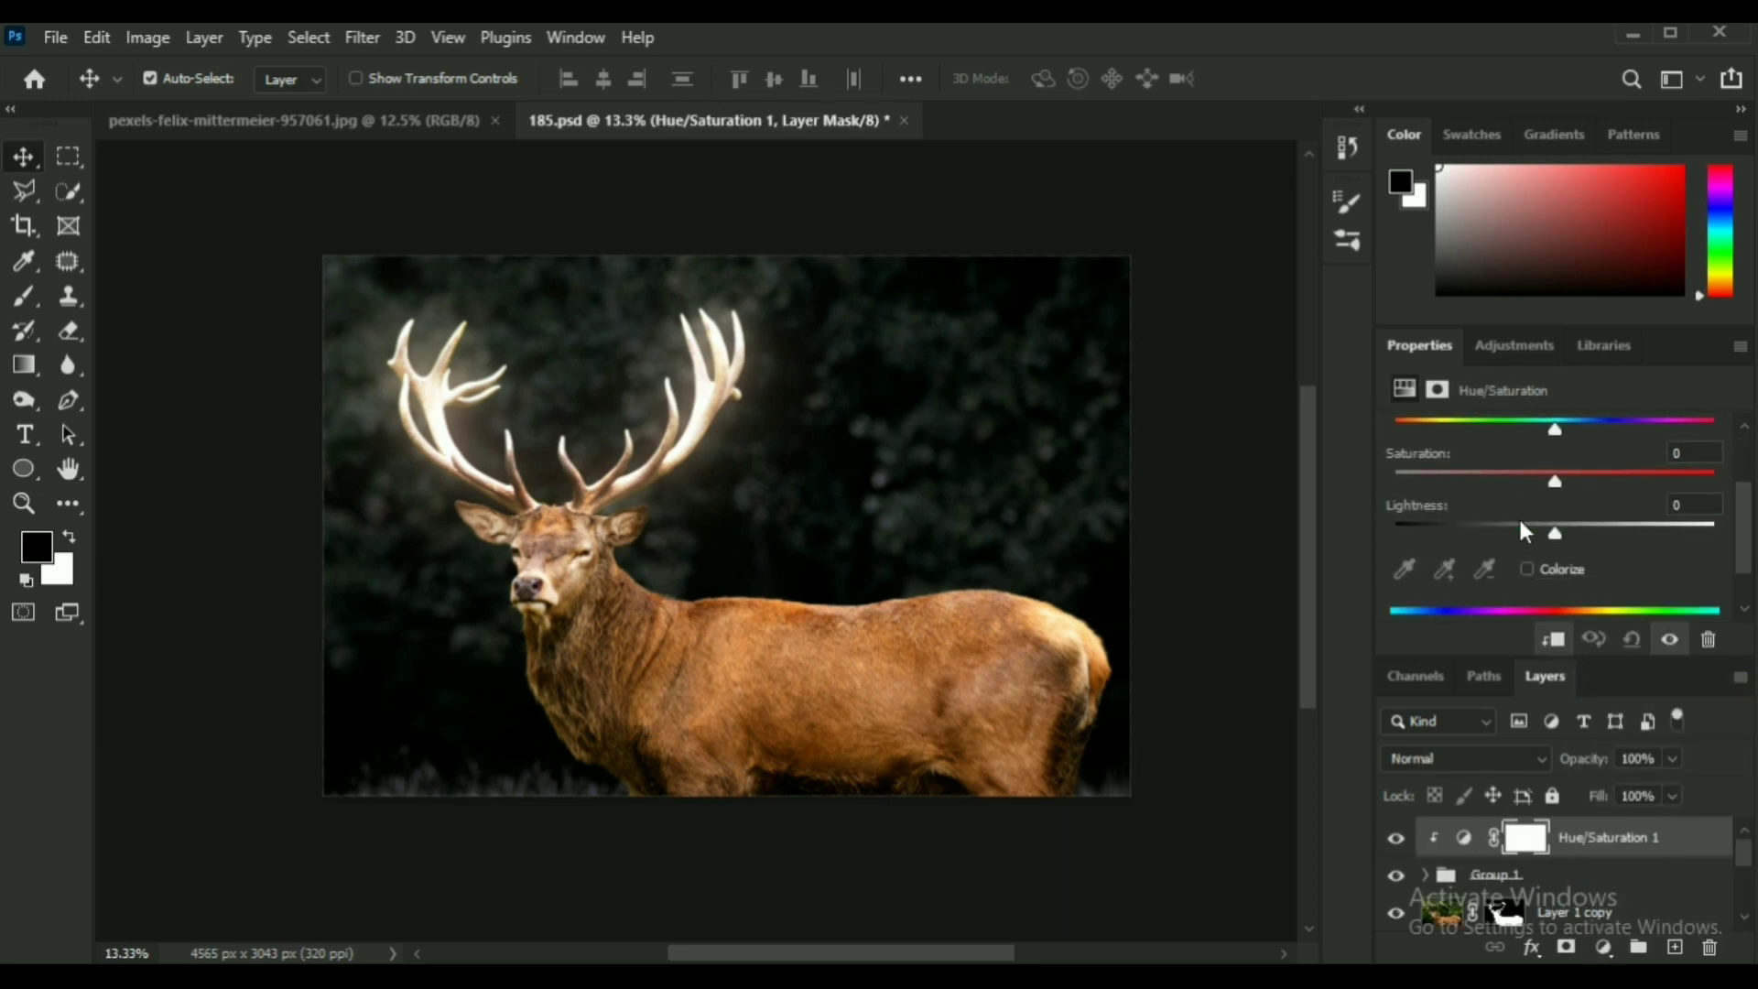
{"action": "left_click", "coordinate": [1526, 569]}
{"action": "left_click_drag", "start_coordinate": [1474, 481], "coordinate": [1619, 481]}
{"action": "left_click_drag", "start_coordinate": [1427, 349], "coordinate": [859, 320]}
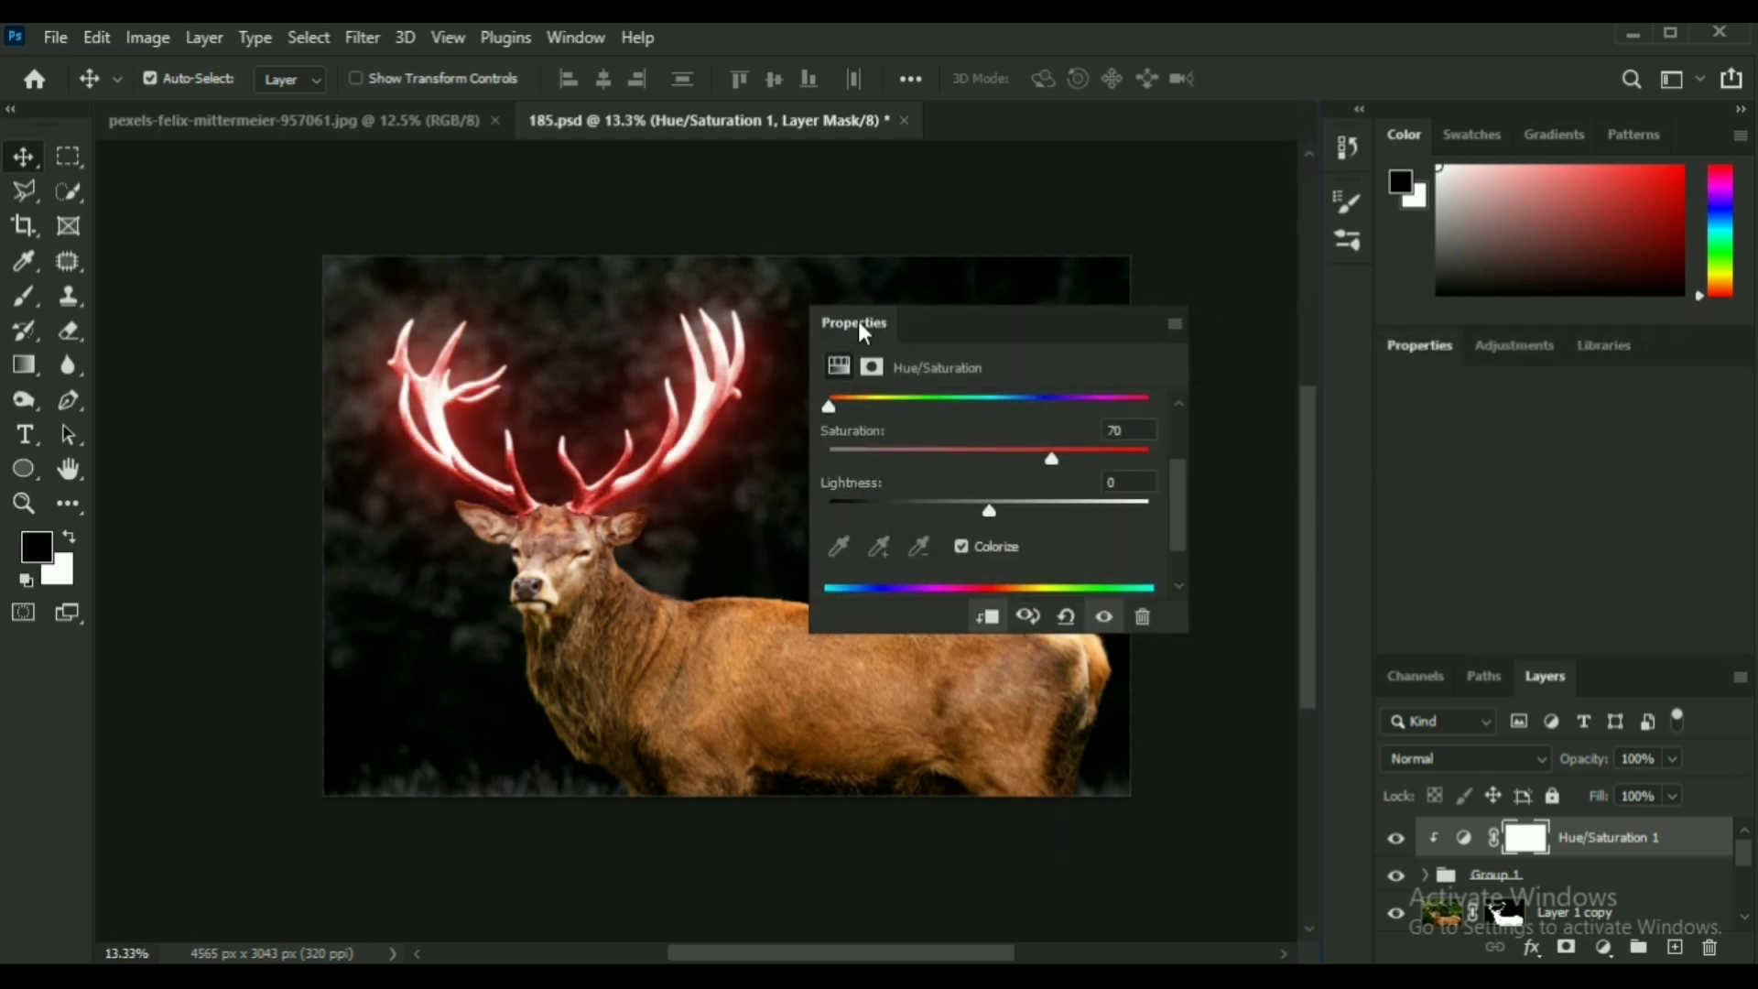
{"action": "left_click_drag", "start_coordinate": [1016, 320], "coordinate": [1090, 268]}
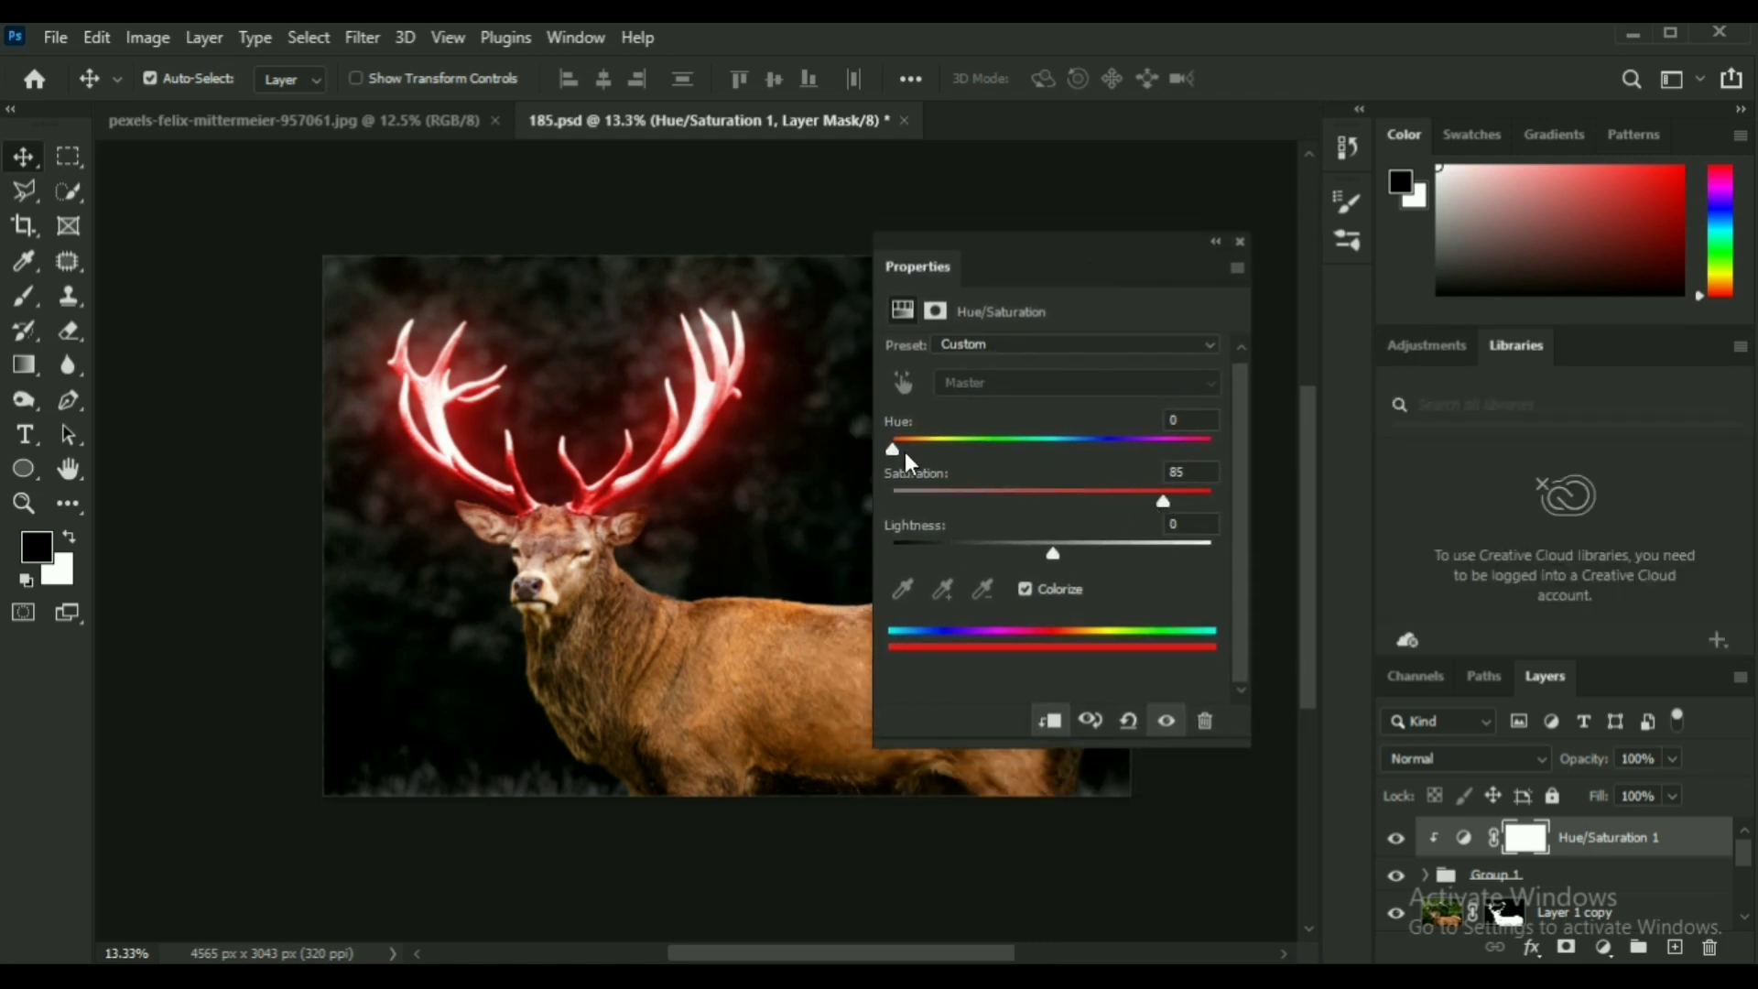
{"action": "left_click_drag", "start_coordinate": [905, 452], "coordinate": [932, 443]}
{"action": "left_click_drag", "start_coordinate": [1053, 553], "coordinate": [1077, 557]}
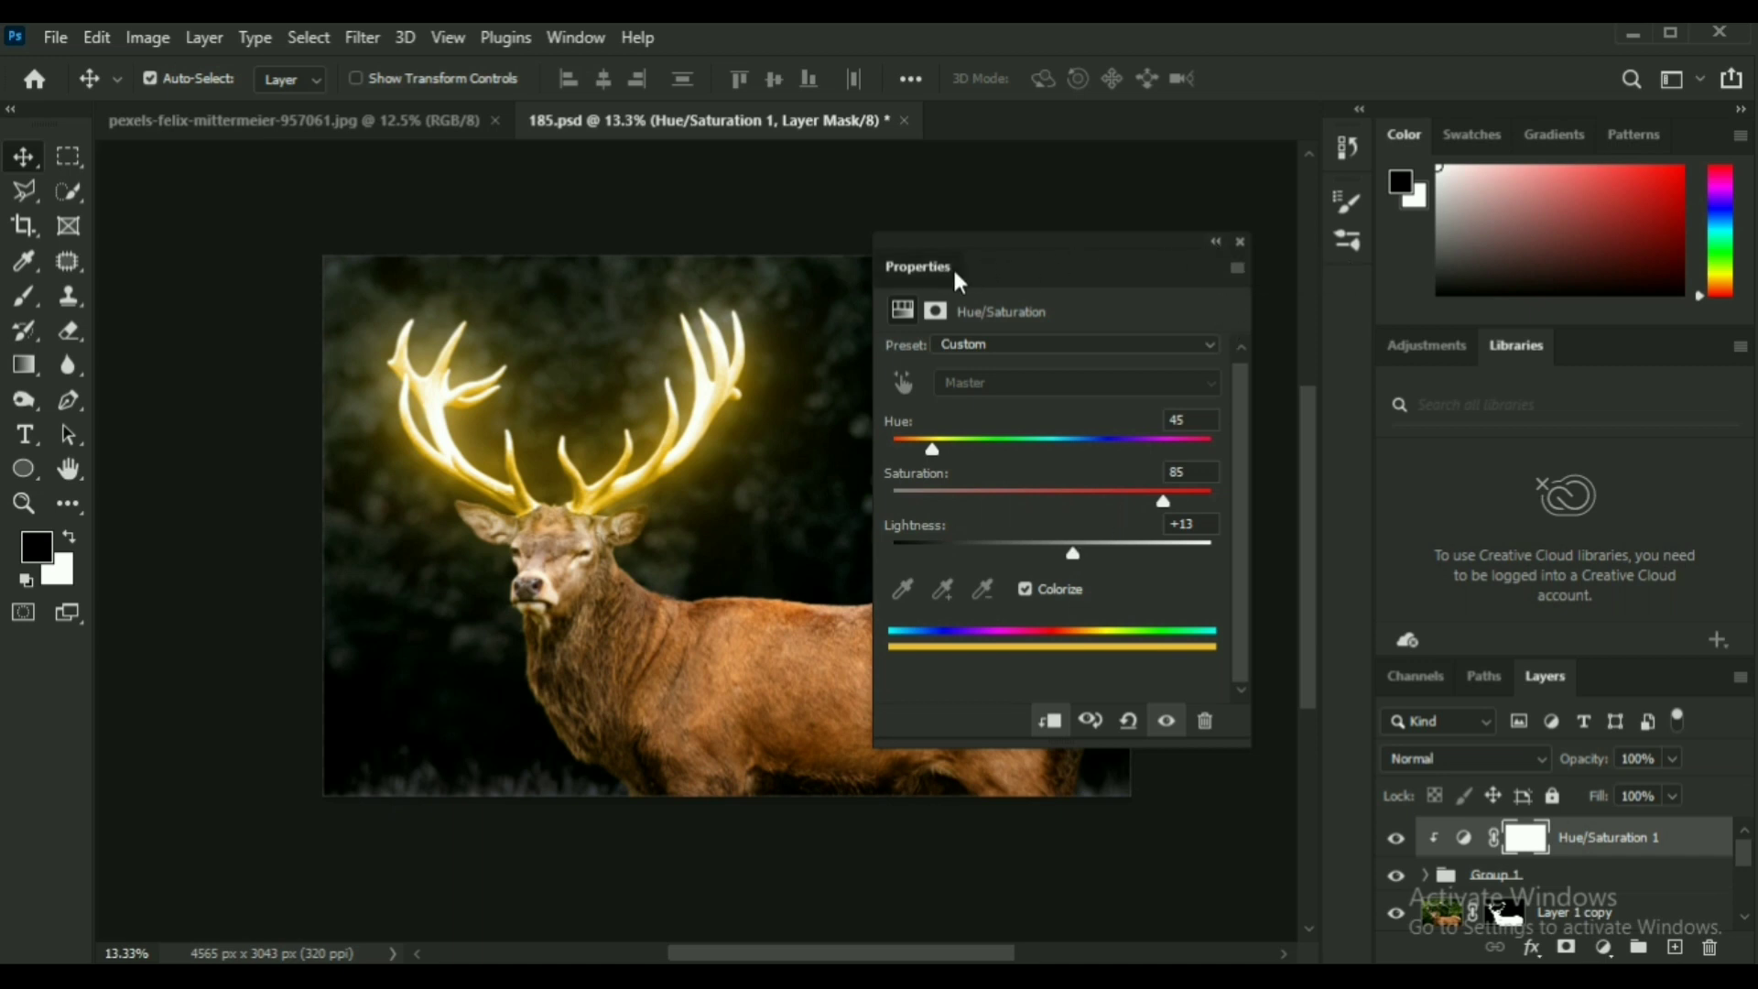
{"action": "left_click_drag", "start_coordinate": [952, 267], "coordinate": [1444, 340]}
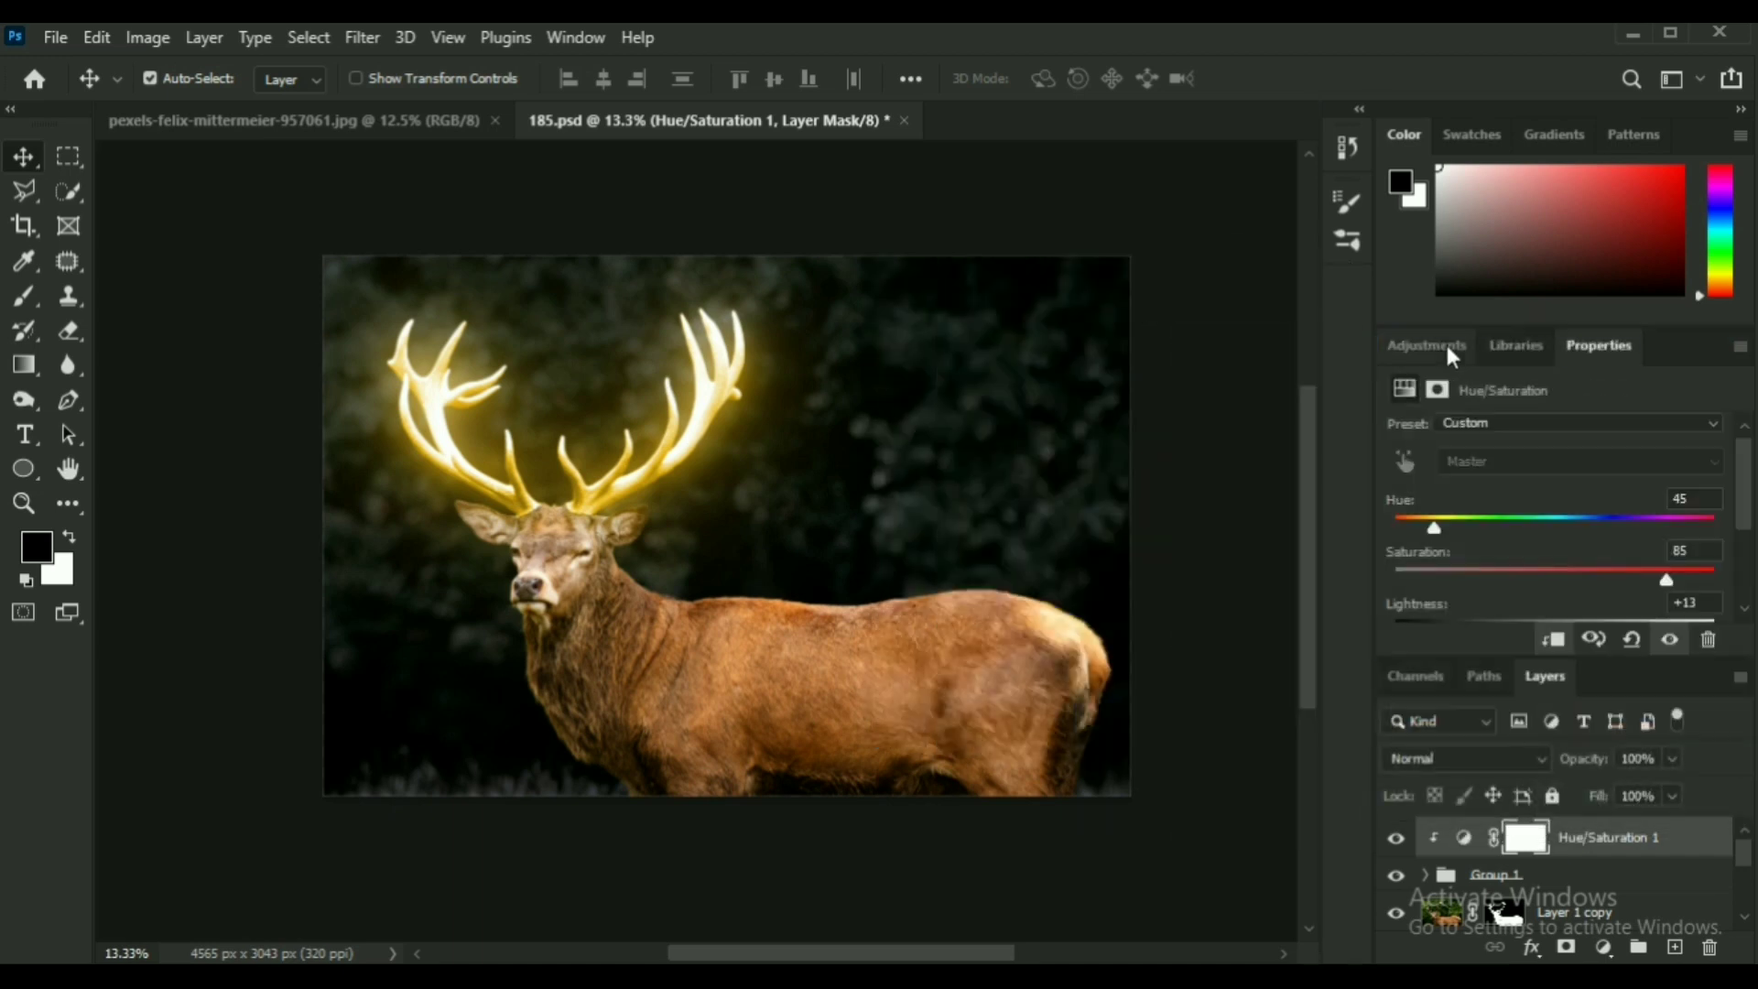
Check the Hue/Saturation 1 effect, then set its Hue to 36 and Lightness to +33.
{"action": "left_click", "coordinate": [1395, 840]}
{"action": "left_click", "coordinate": [1395, 840]}
{"action": "left_click", "coordinate": [1395, 841]}
{"action": "left_click_drag", "start_coordinate": [1436, 529], "coordinate": [1425, 527]}
{"action": "scroll", "coordinate": [1615, 580], "scroll_direction": "down", "scroll_amount": 1}
{"action": "left_click_drag", "start_coordinate": [1575, 579], "coordinate": [1607, 582]}
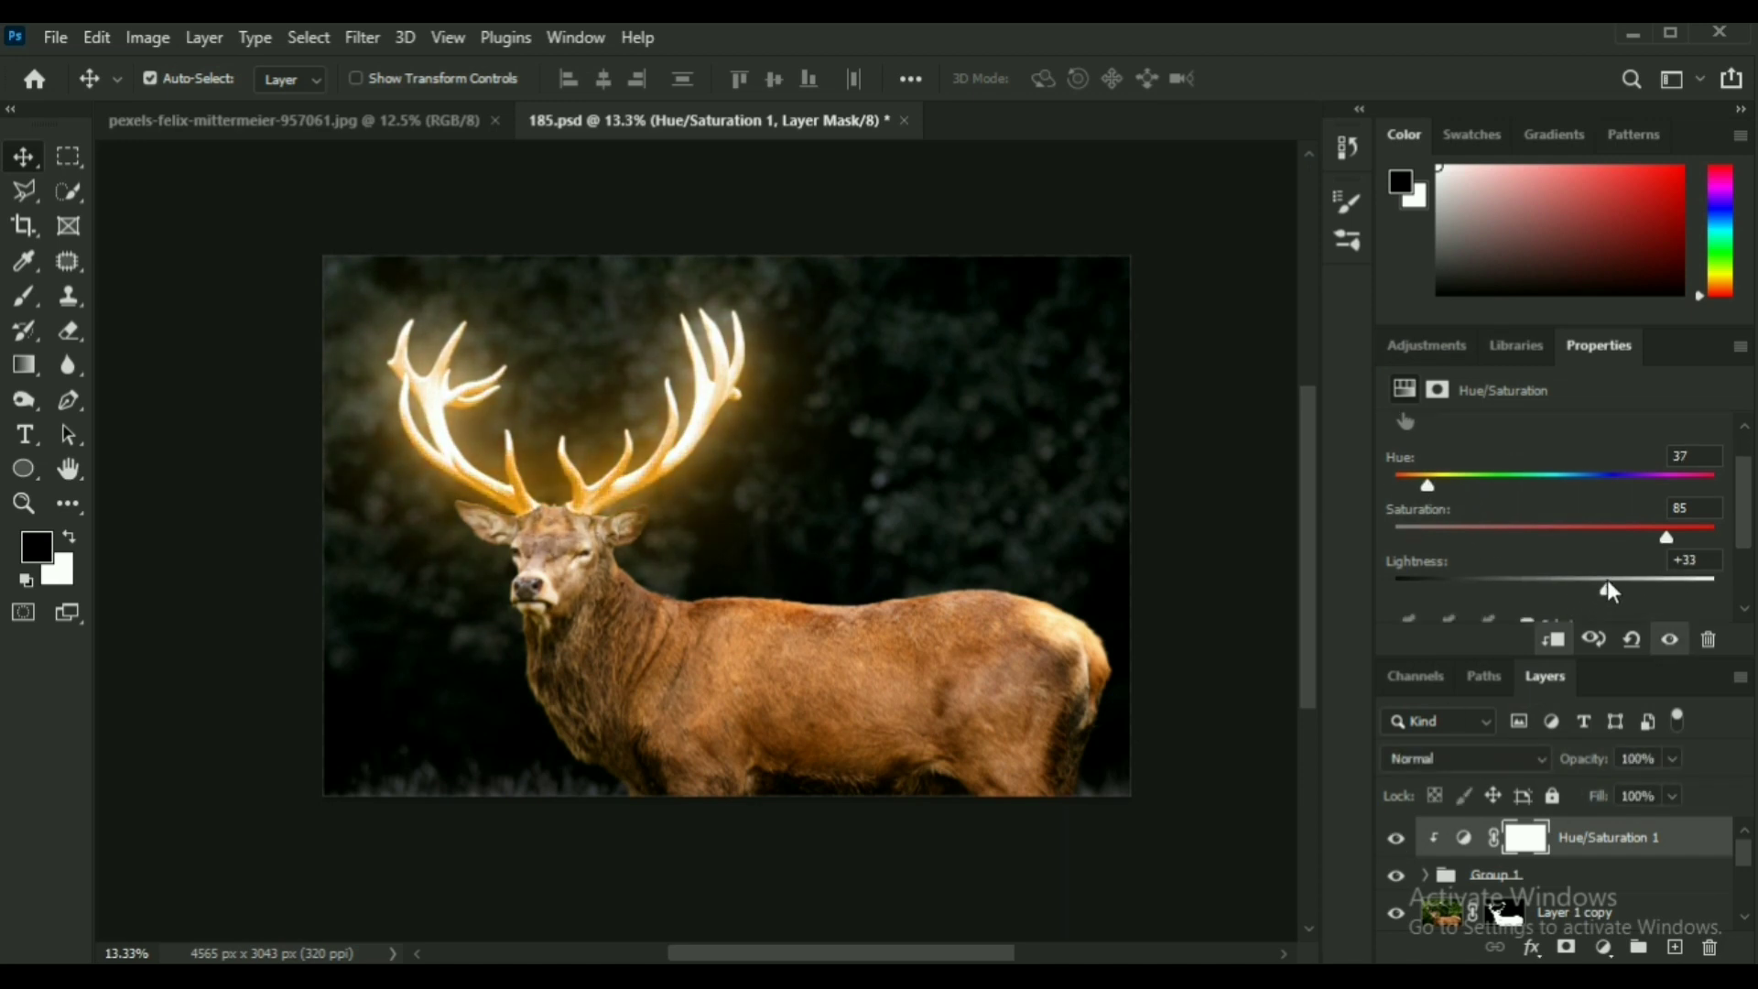
{"action": "left_click_drag", "start_coordinate": [1425, 484], "coordinate": [1425, 486]}
Compare the antler glow with and without the Hue/Saturation 1 layer.
{"action": "left_click", "coordinate": [1397, 839]}
{"action": "left_click", "coordinate": [1397, 839]}
{"action": "left_click", "coordinate": [1392, 840]}
{"action": "left_click", "coordinate": [1392, 841]}
{"action": "left_click", "coordinate": [1392, 840]}
{"action": "left_click", "coordinate": [1393, 840]}
Add a Curves adjustment layer above Layer 1 copy and clip it to that layer.
{"action": "scroll", "coordinate": [1538, 870], "scroll_direction": "down", "scroll_amount": 1}
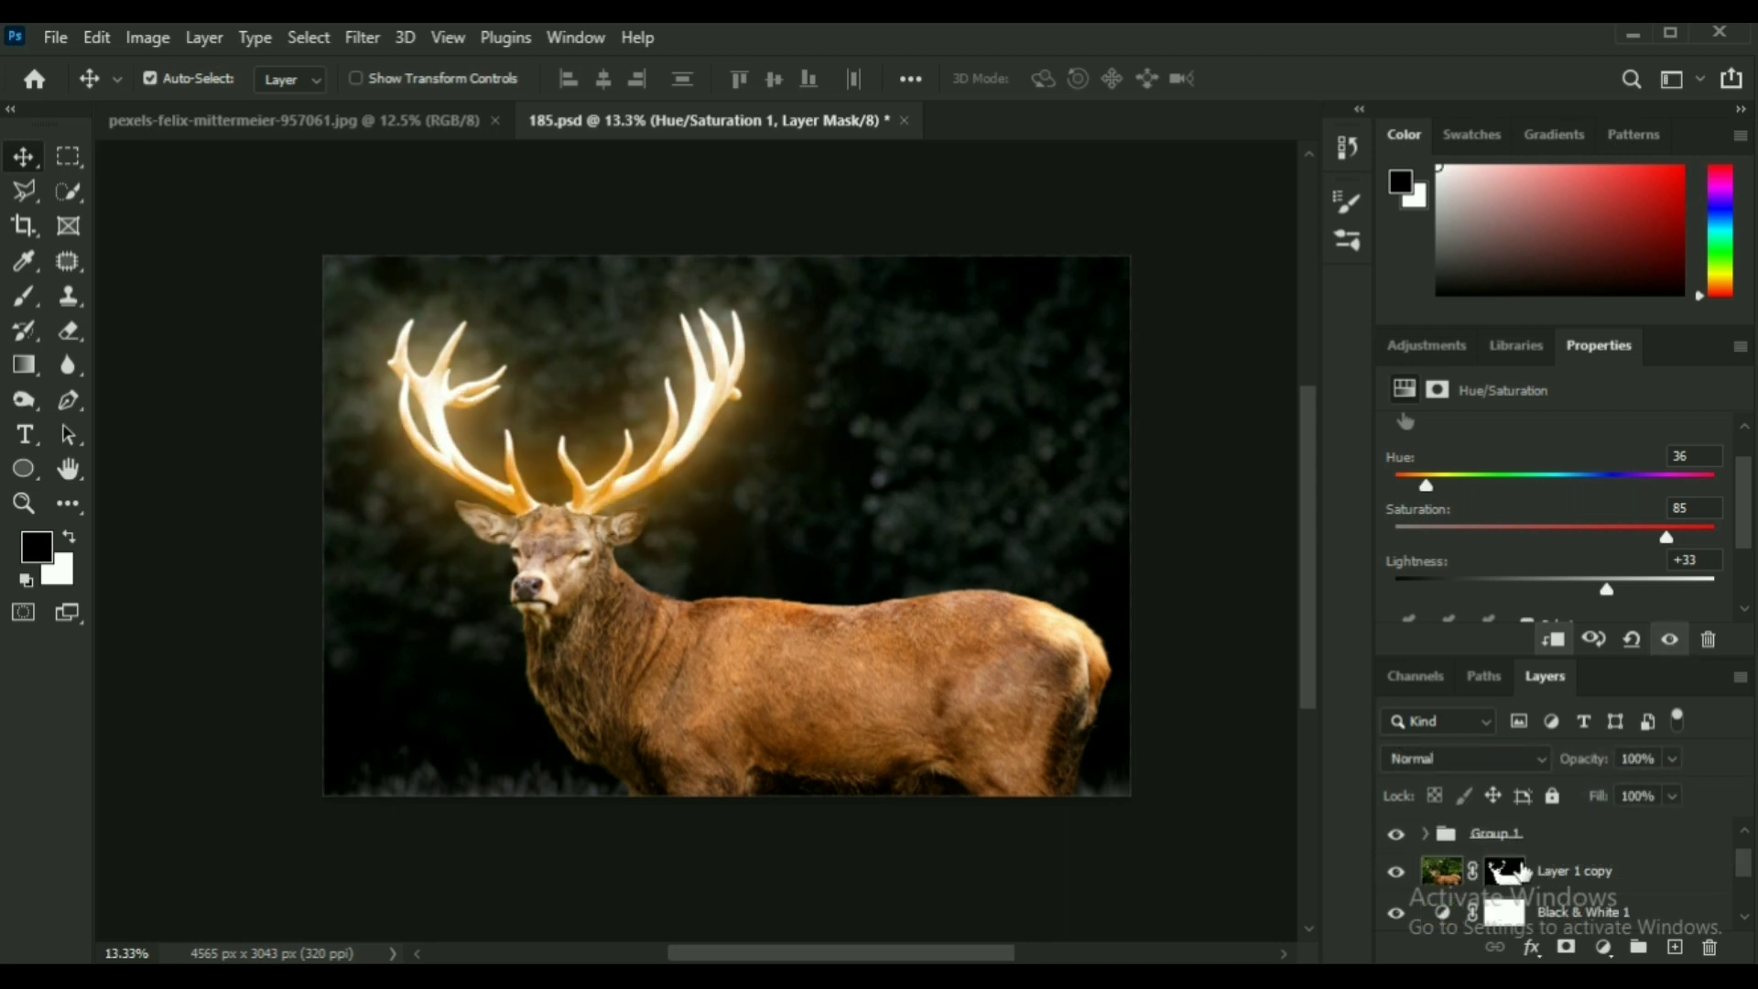
{"action": "left_click", "coordinate": [1547, 870]}
{"action": "left_click", "coordinate": [1601, 947]}
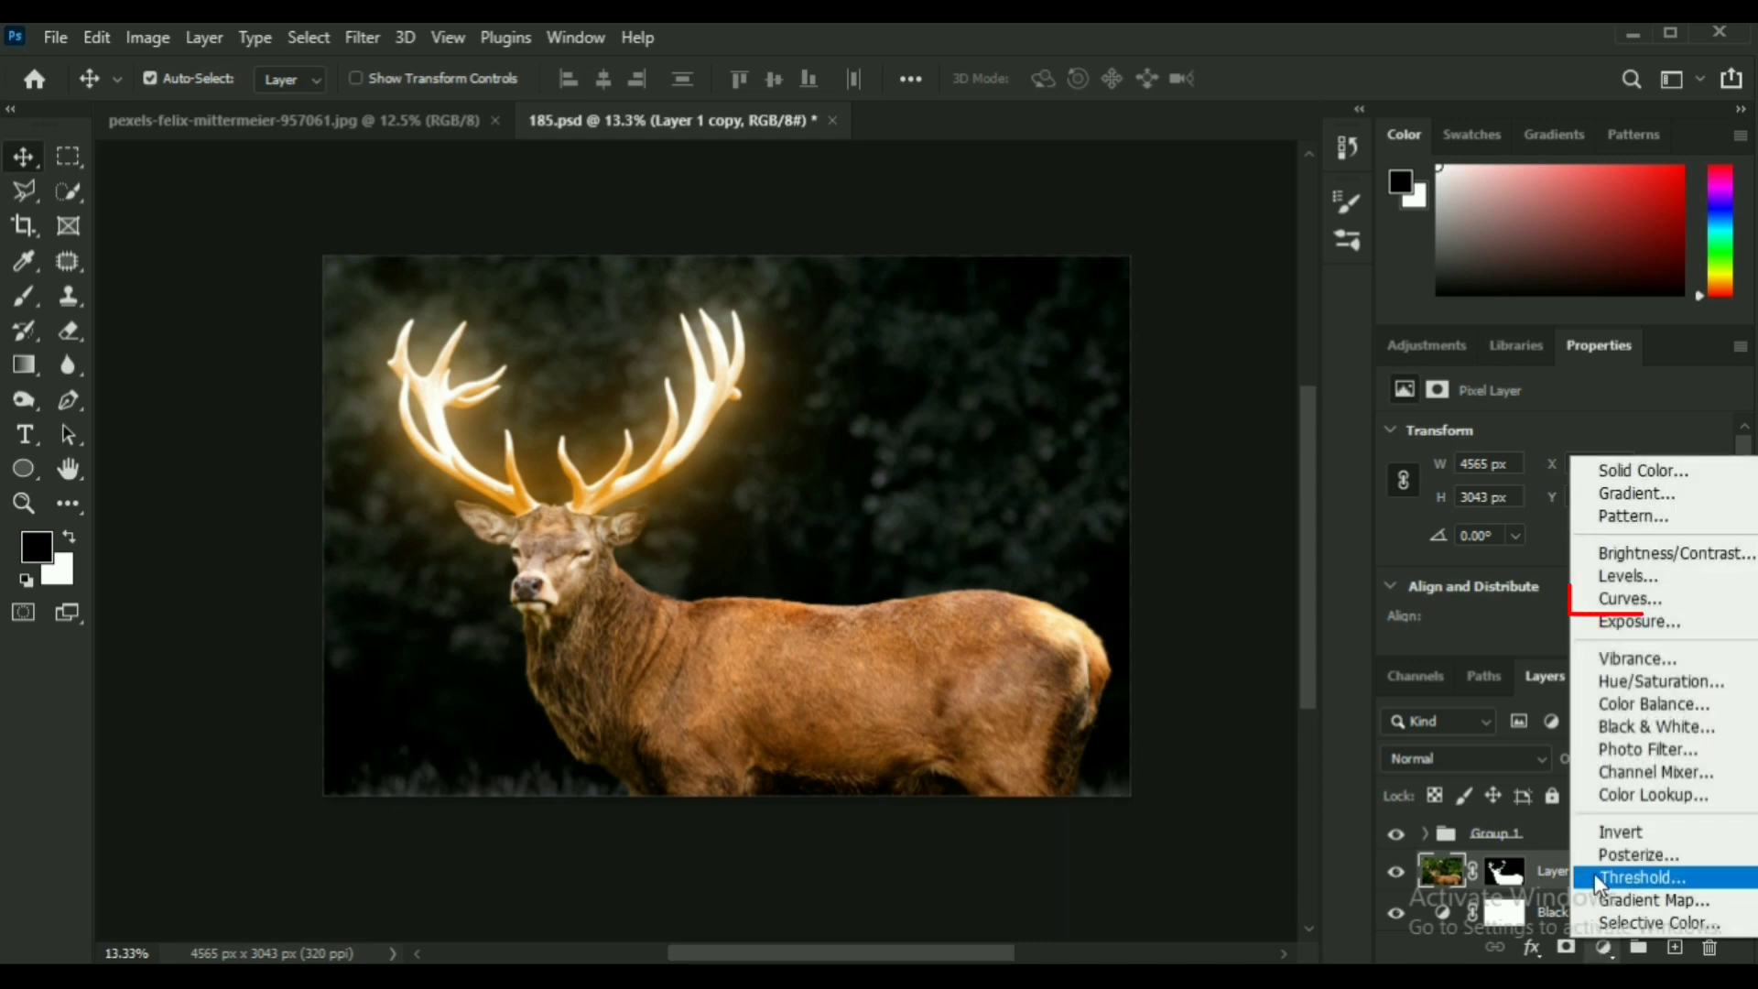
{"action": "left_click", "coordinate": [1628, 590]}
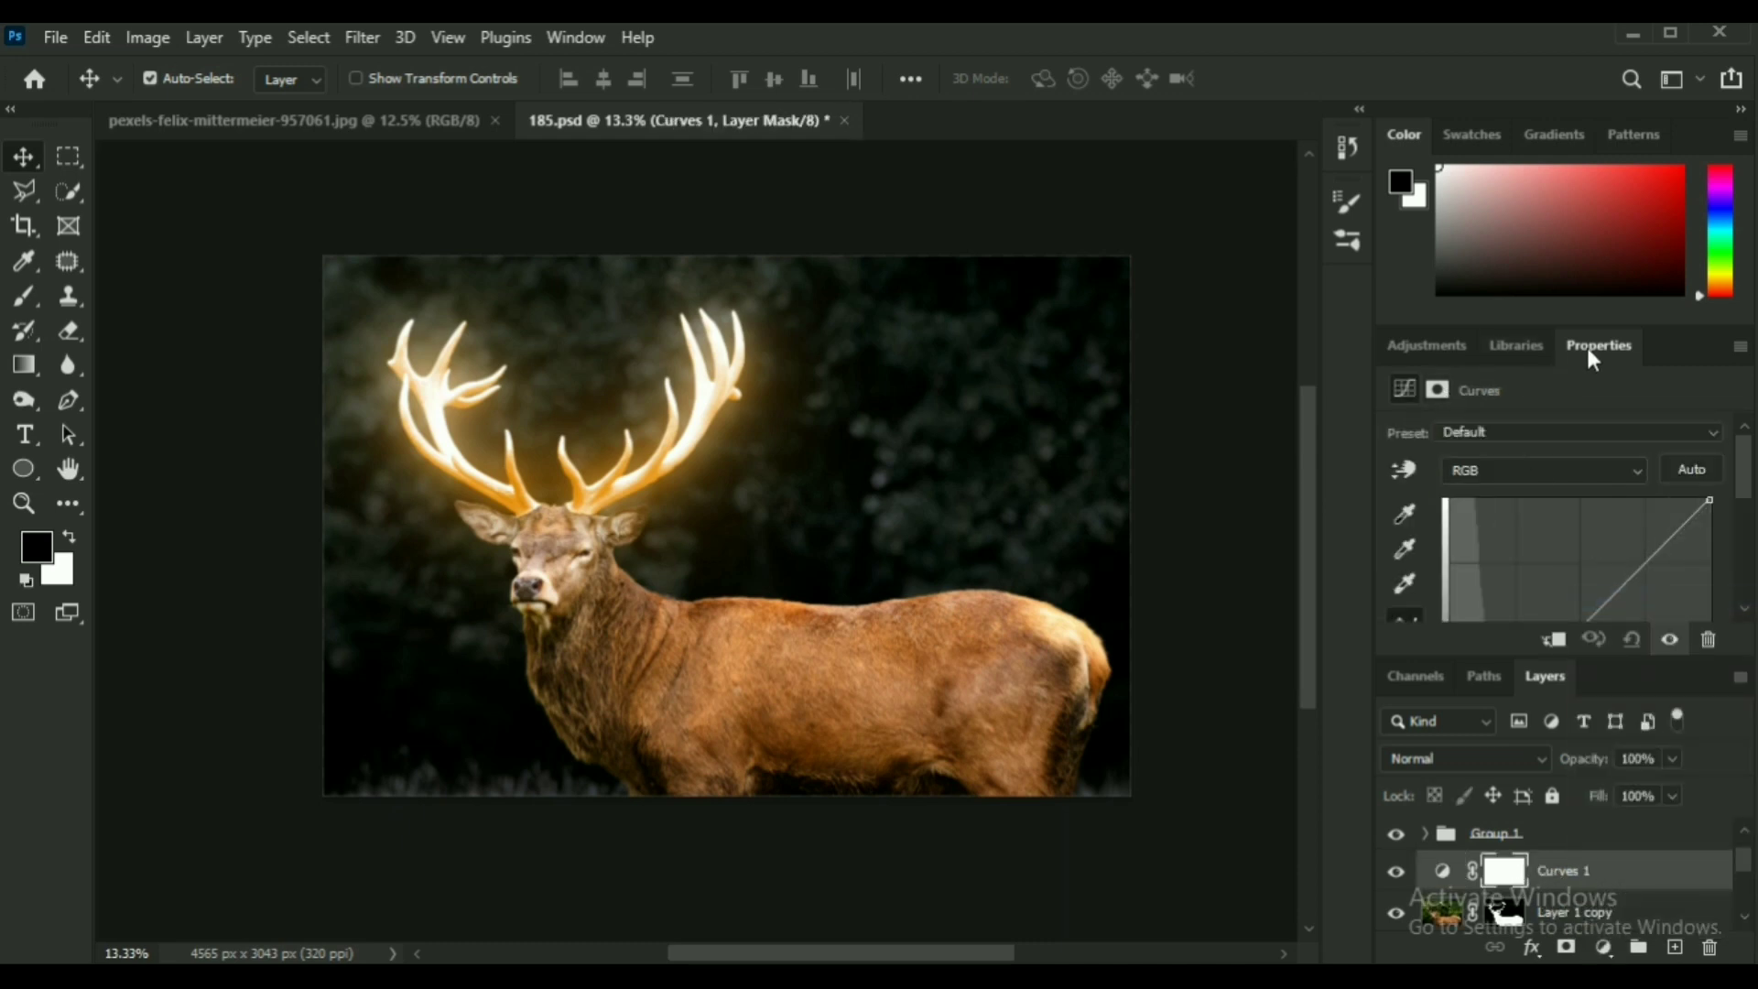
{"action": "left_click_drag", "start_coordinate": [1597, 352], "coordinate": [966, 274]}
Add a point to the RGB curve with Input 86 and Output 43, and compare the deer with and without Curves 1.
{"action": "left_click", "coordinate": [1070, 615]}
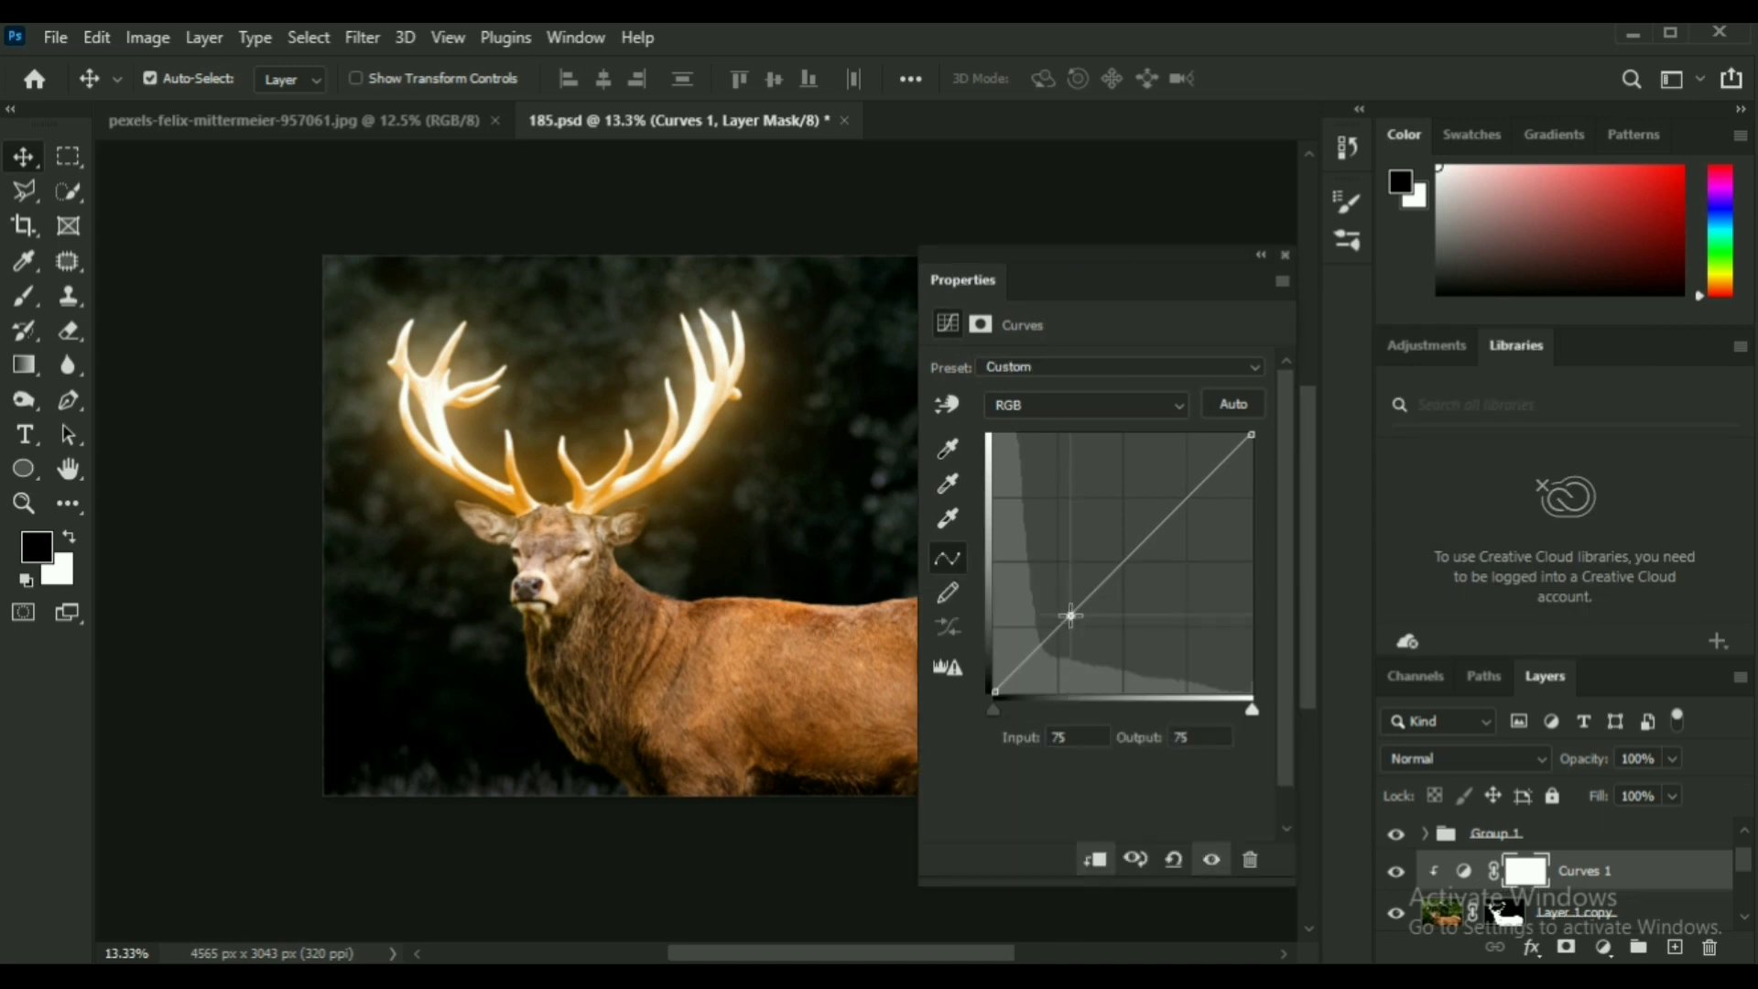
{"action": "left_click", "coordinate": [1035, 736]}
{"action": "type", "text": "86"}
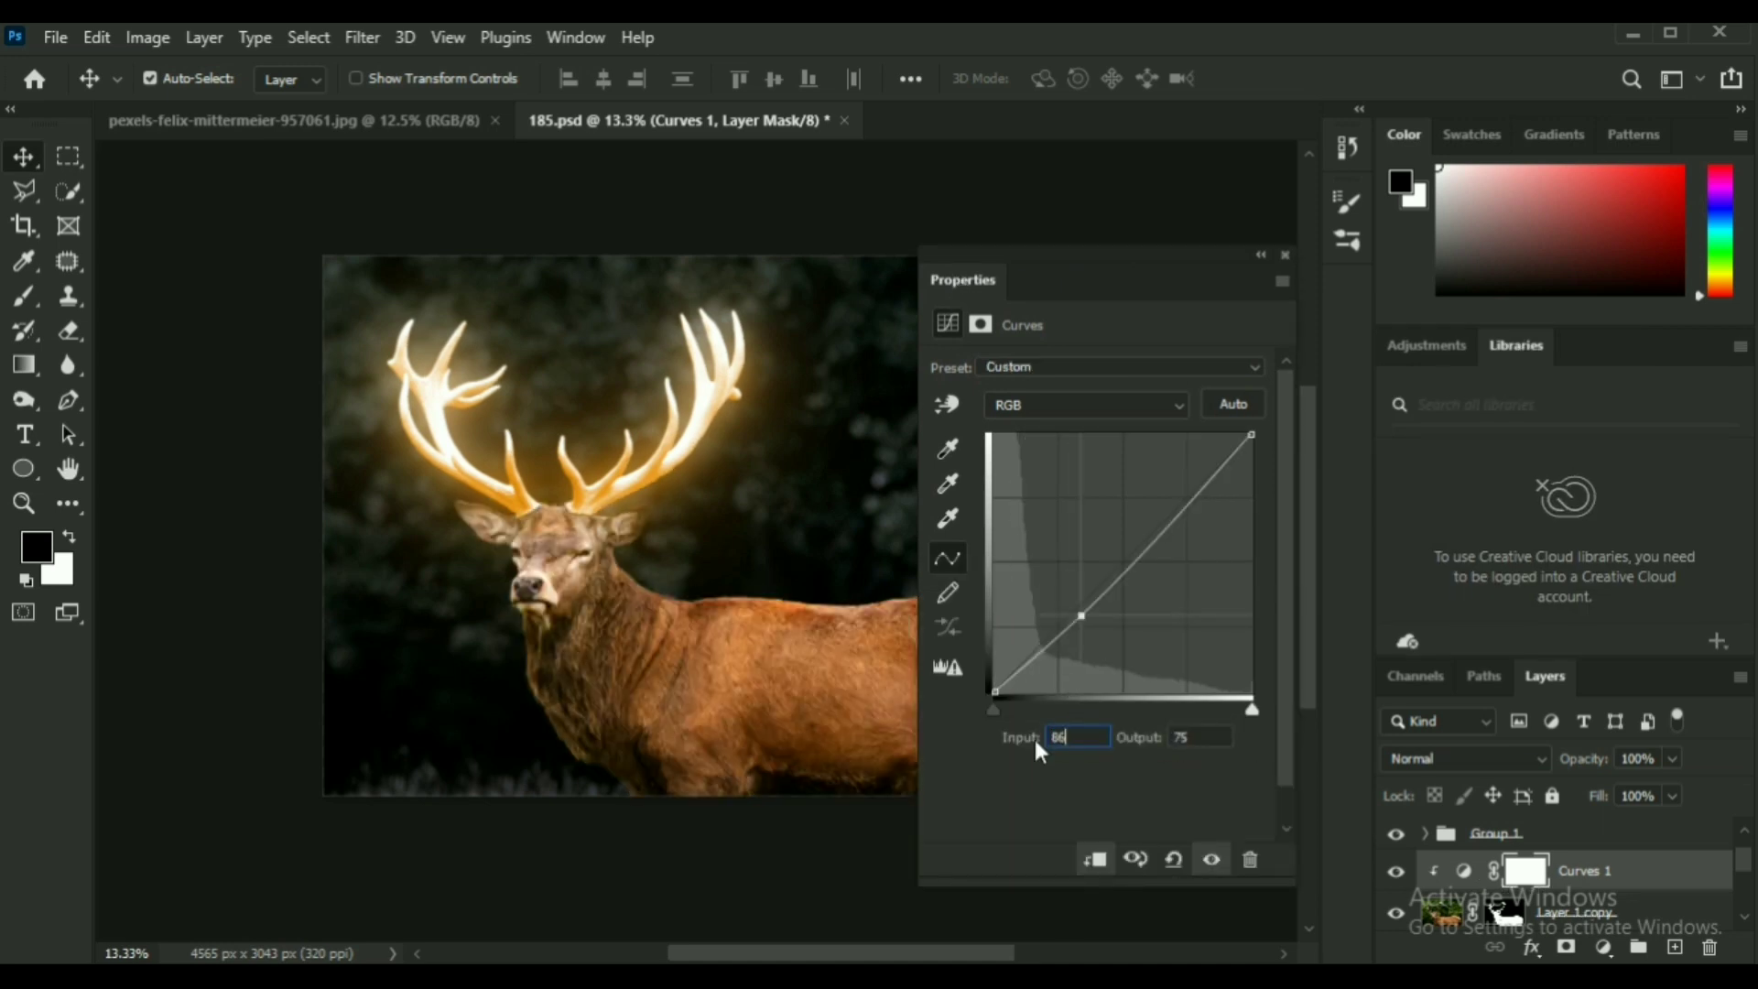
{"action": "left_click", "coordinate": [1217, 736]}
{"action": "type", "text": "43"}
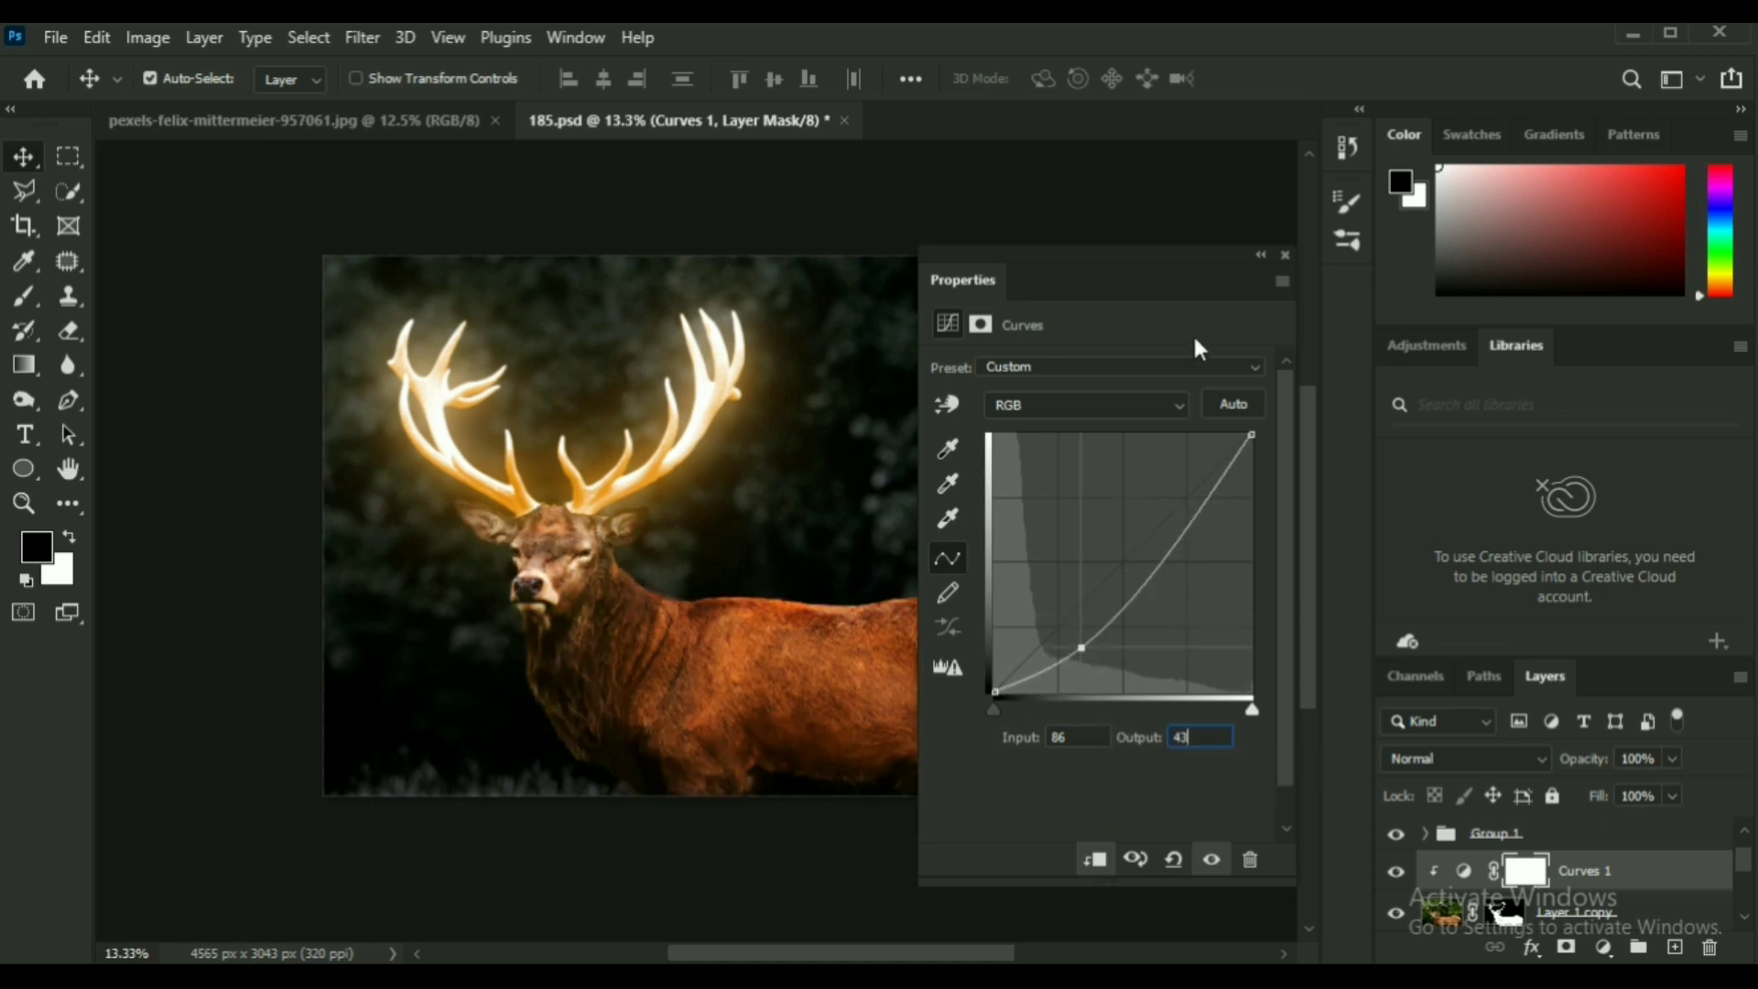
{"action": "left_click_drag", "start_coordinate": [1032, 280], "coordinate": [1468, 334]}
{"action": "left_click", "coordinate": [1397, 874]}
{"action": "left_click", "coordinate": [1396, 872]}
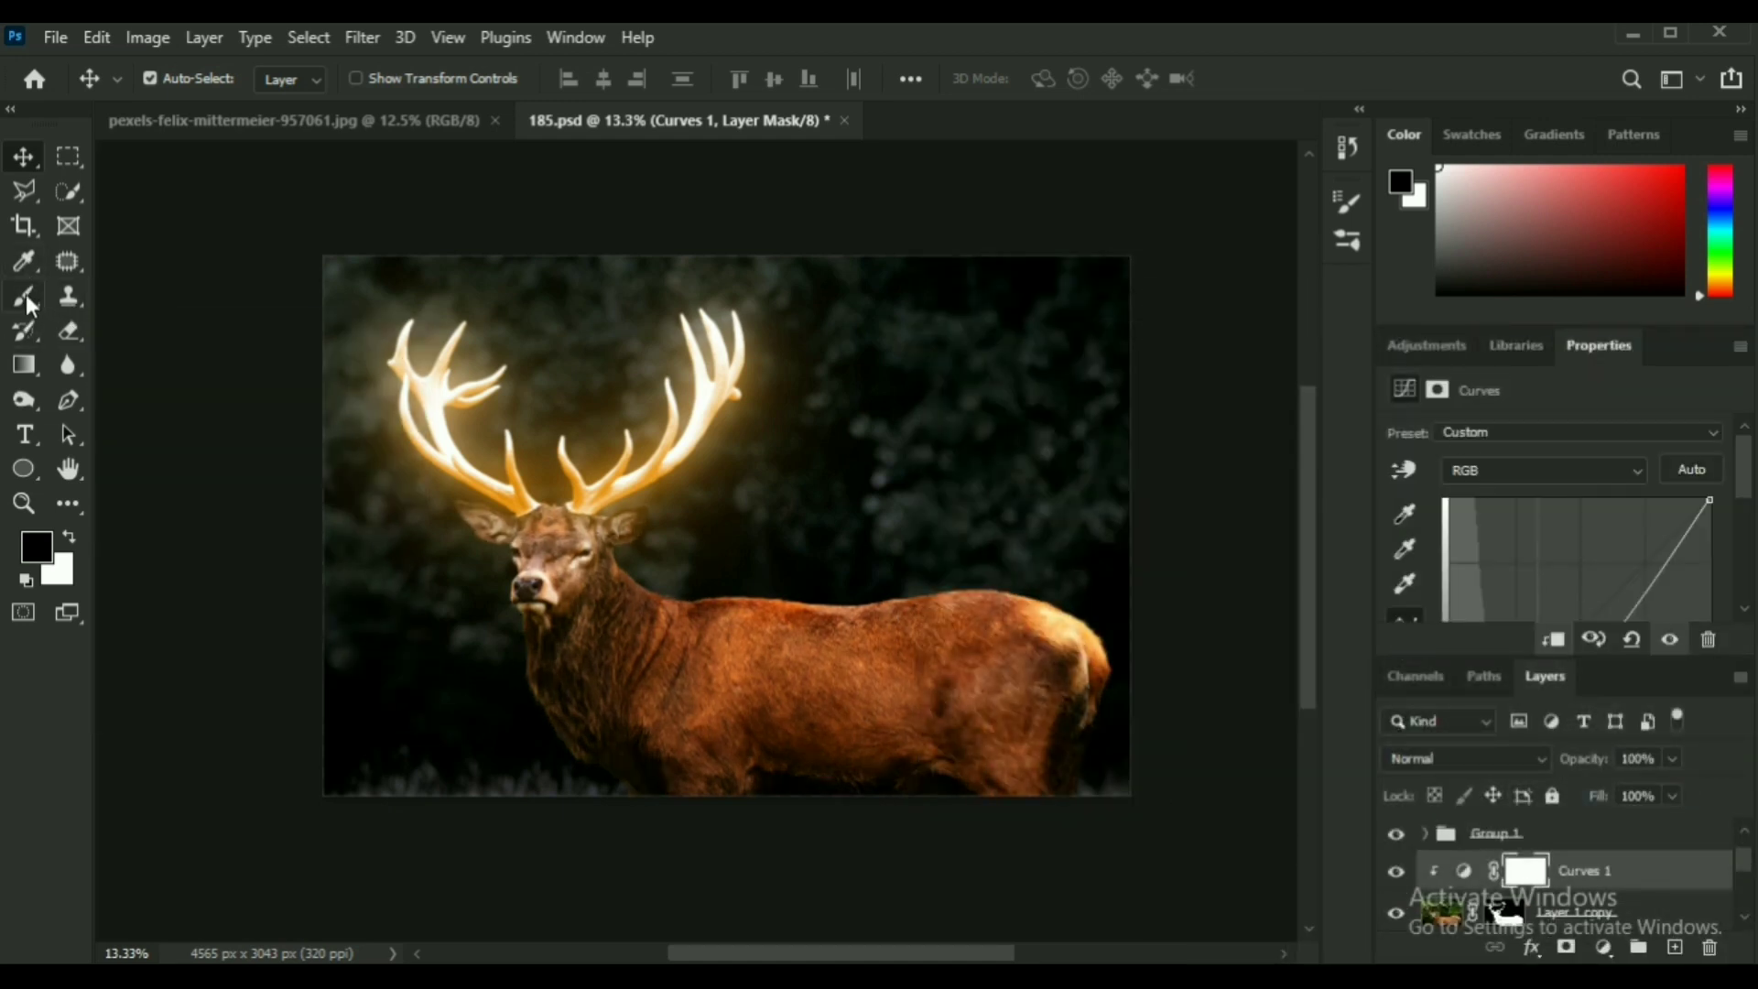
Set up the Brush tool with a soft 700-pixel tip, 1% Flow and white foreground color.
{"action": "left_click_drag", "start_coordinate": [25, 294], "coordinate": [93, 293]}
{"action": "left_click", "coordinate": [780, 79]}
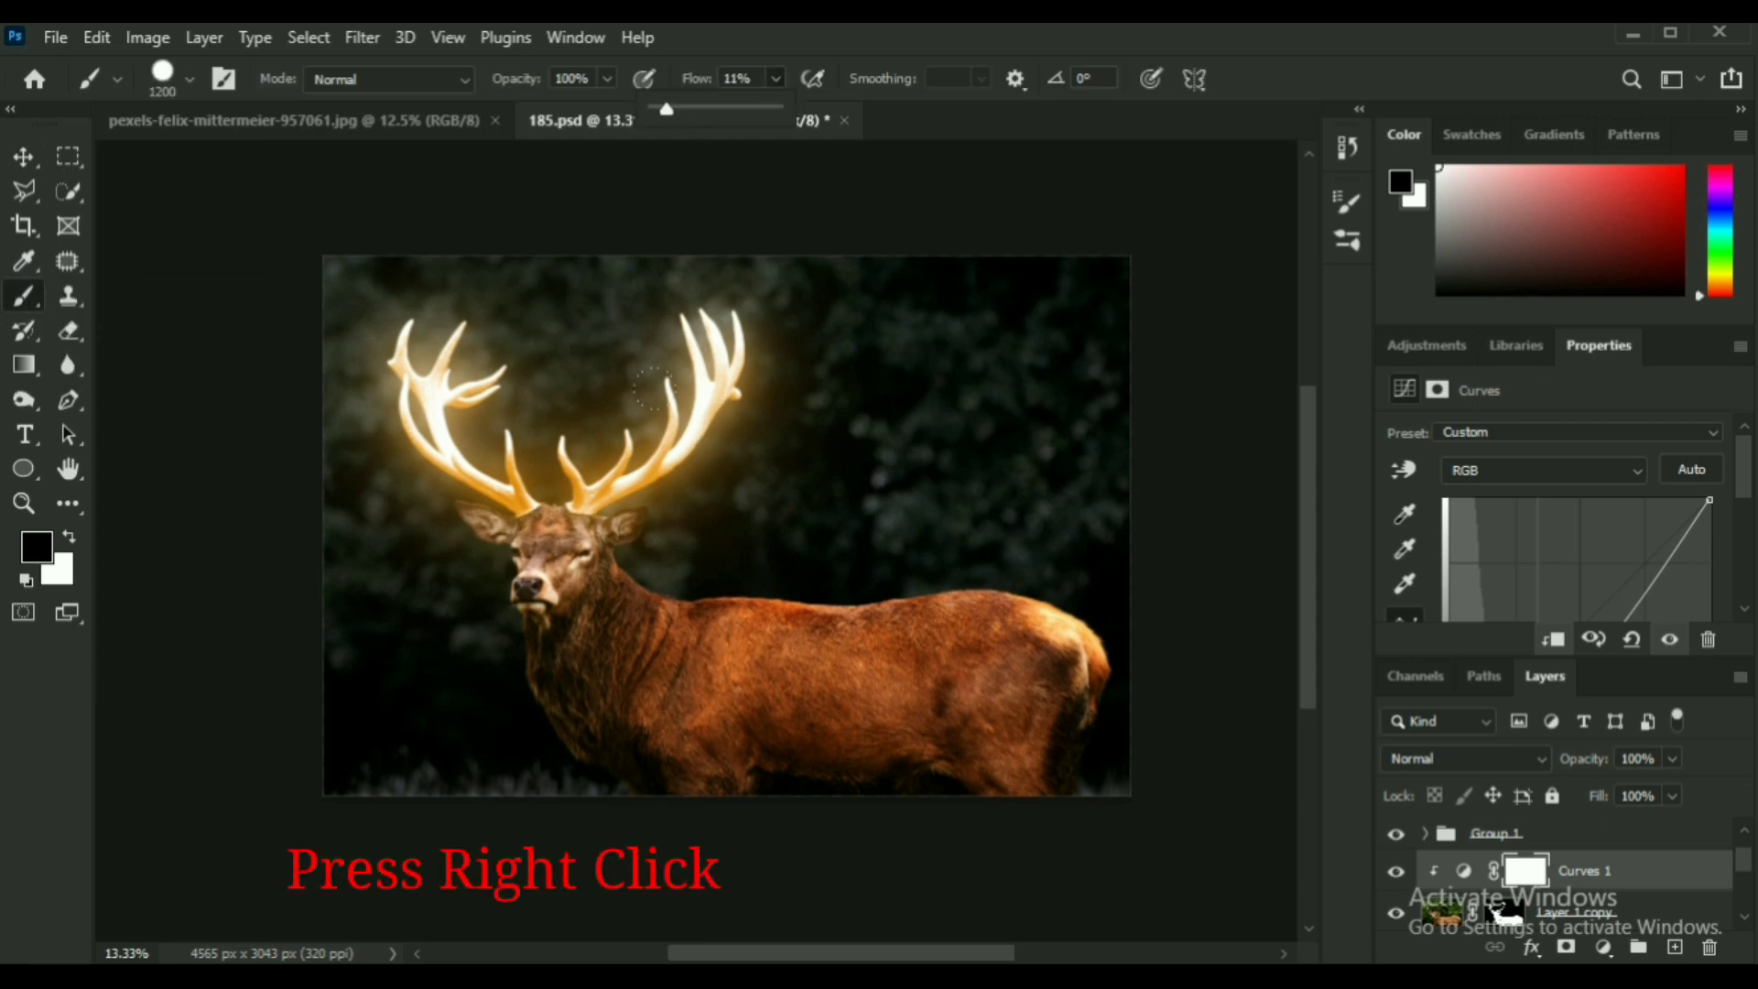
{"action": "right_click", "coordinate": [756, 569]}
{"action": "left_click_drag", "start_coordinate": [913, 631], "coordinate": [897, 630]}
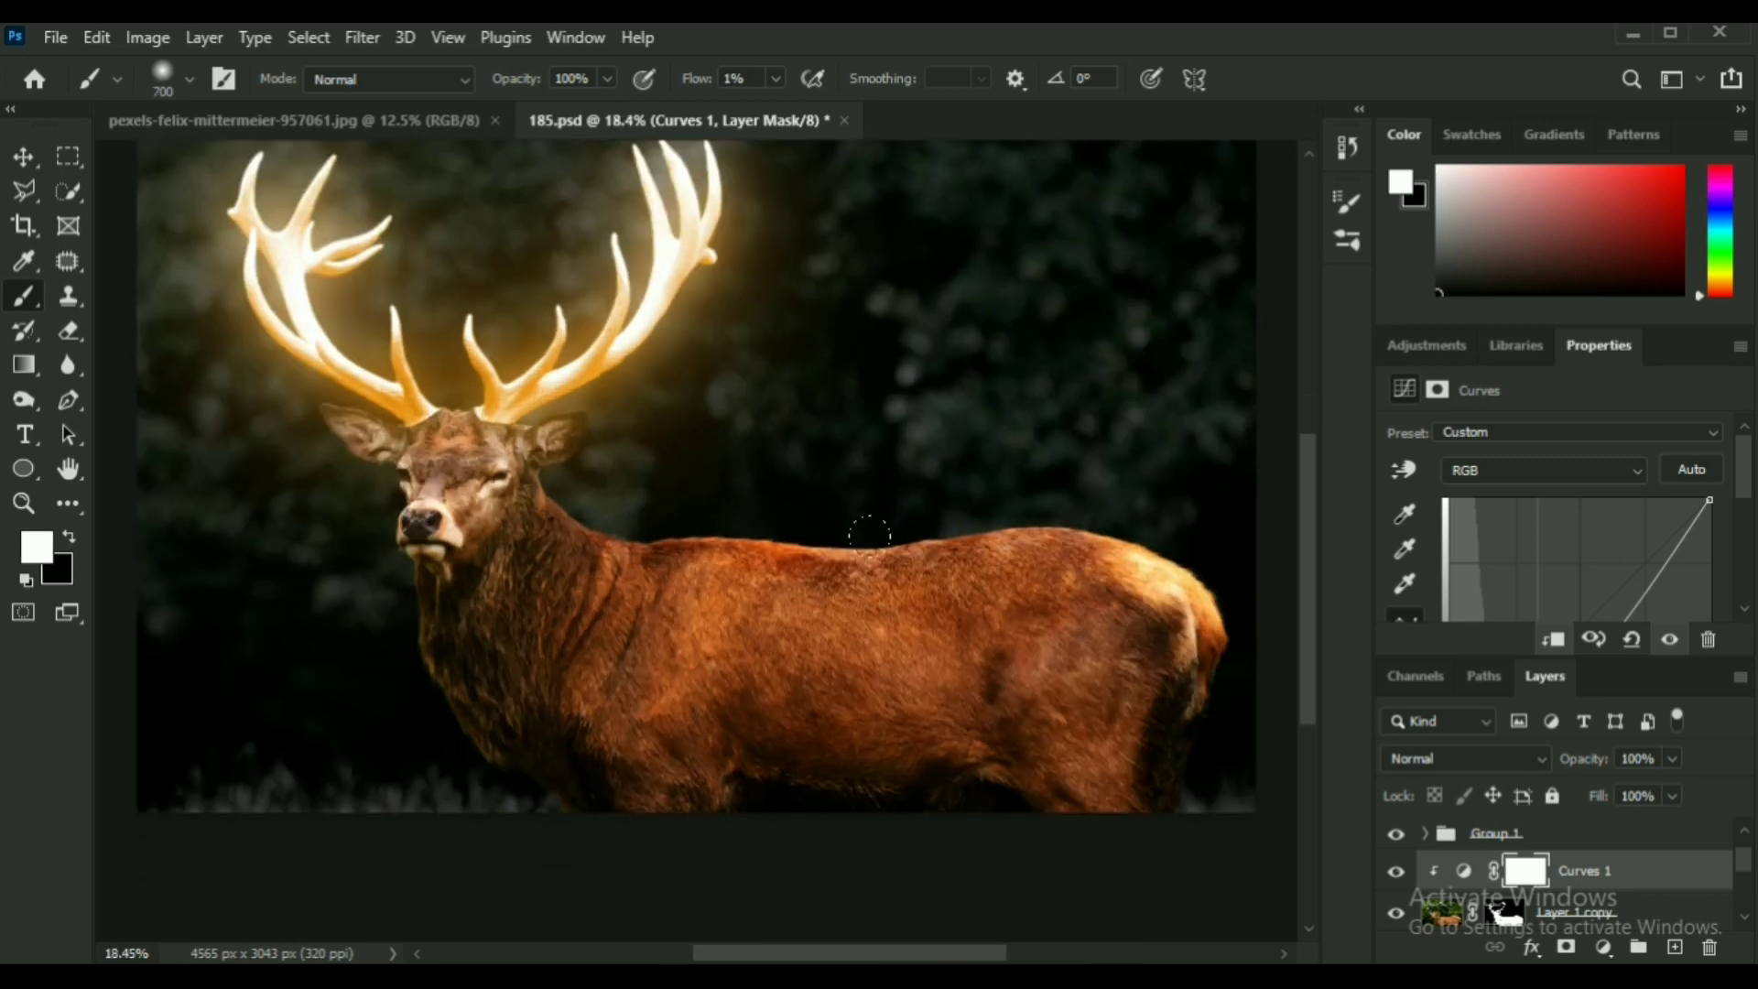
{"action": "scroll", "coordinate": [545, 499], "scroll_direction": "up", "scroll_amount": 3}
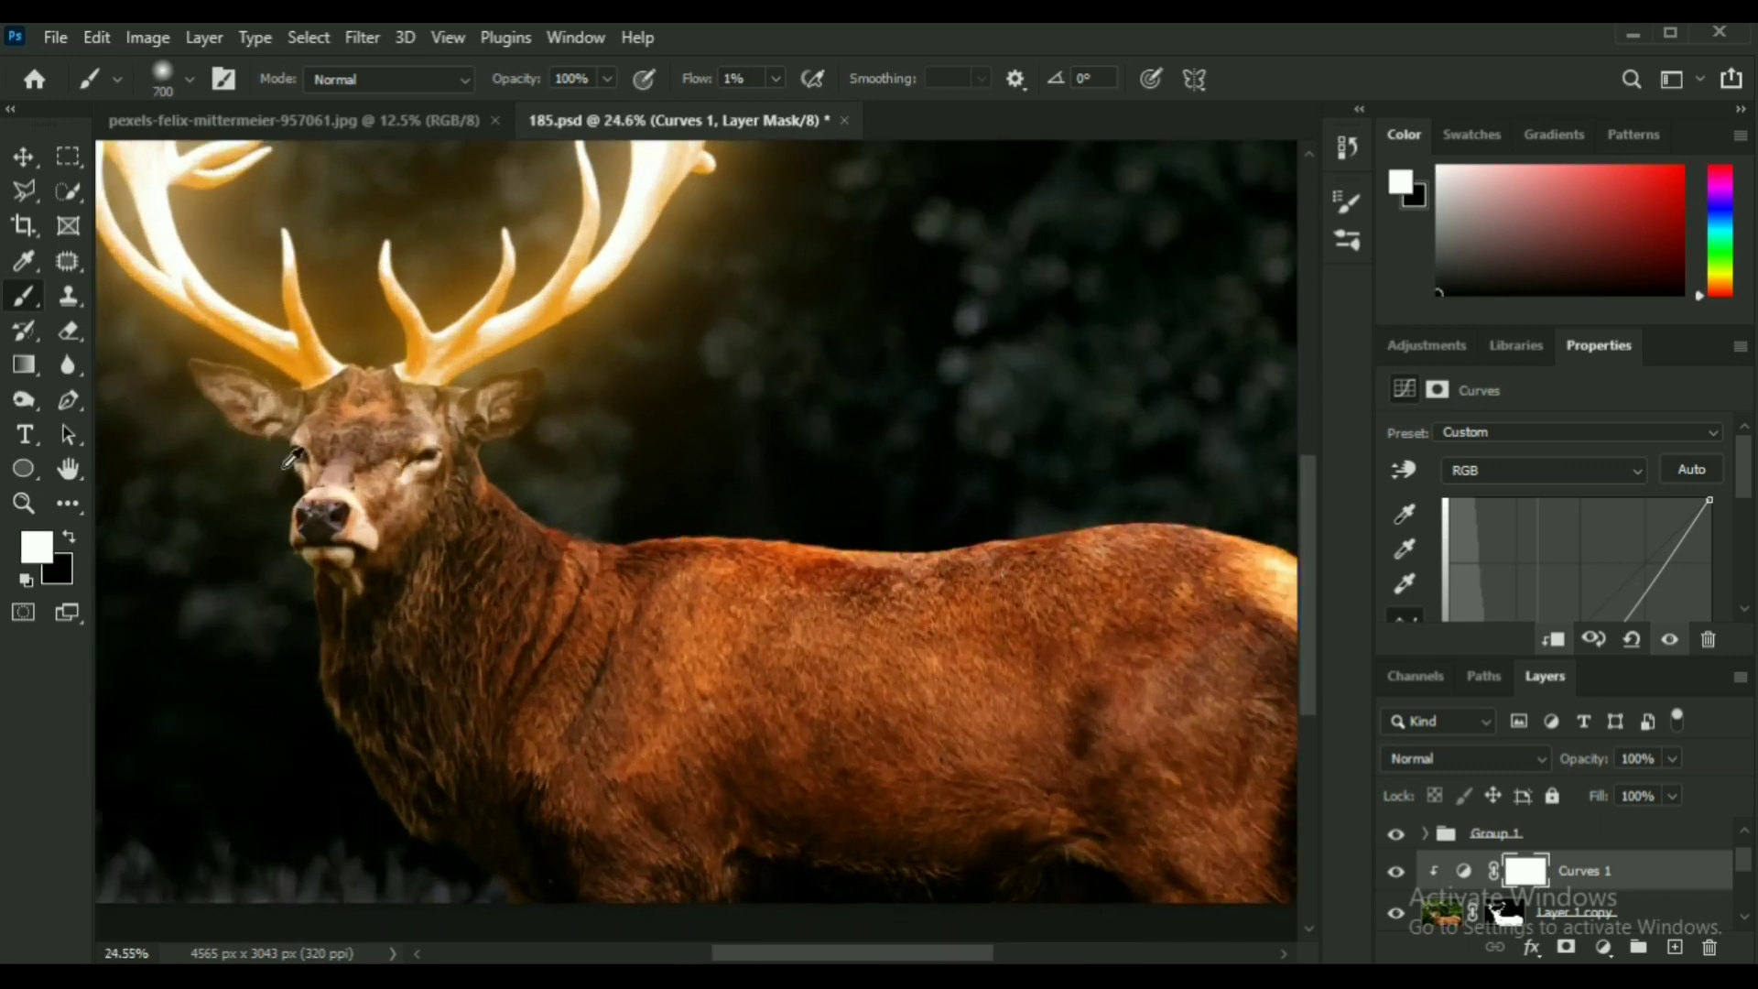
{"action": "left_click_drag", "start_coordinate": [384, 453], "coordinate": [535, 530]}
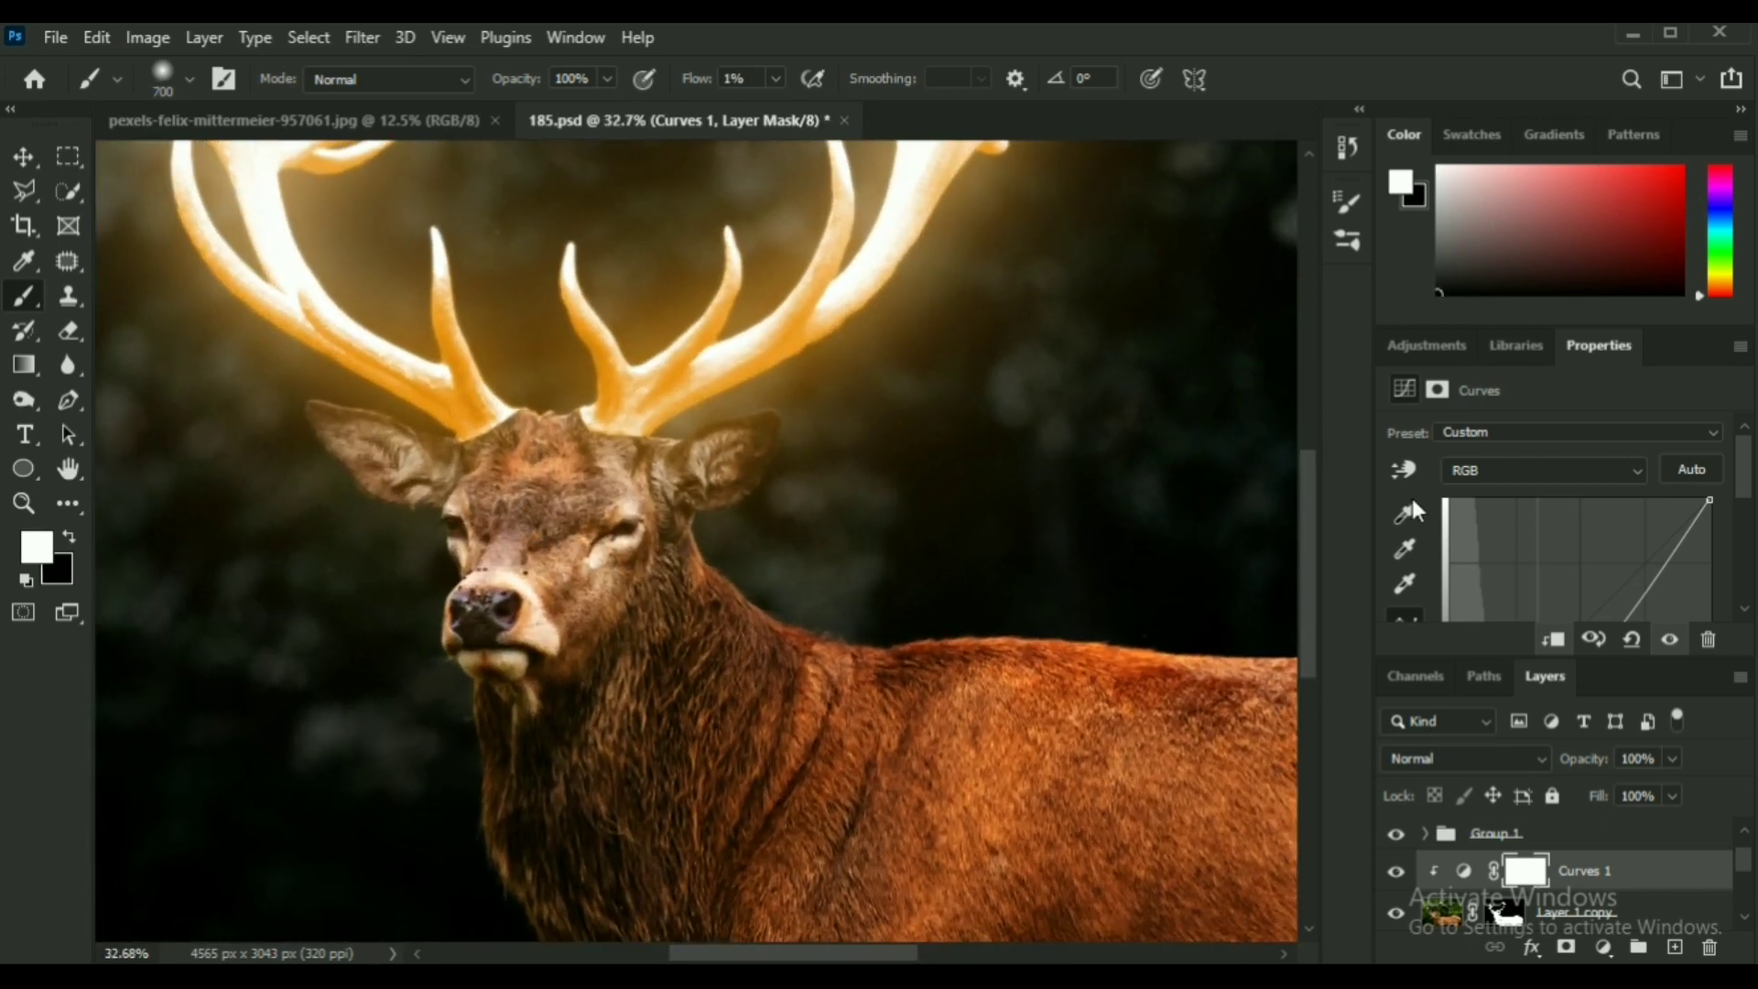
Darken Curves 1 further by moving its middle point to Input 101, Output 38 and its white point to Input 255, Output 206.
{"action": "left_click_drag", "start_coordinate": [1585, 348], "coordinate": [893, 260]}
{"action": "scroll", "coordinate": [571, 533], "scroll_direction": "down", "scroll_amount": 4}
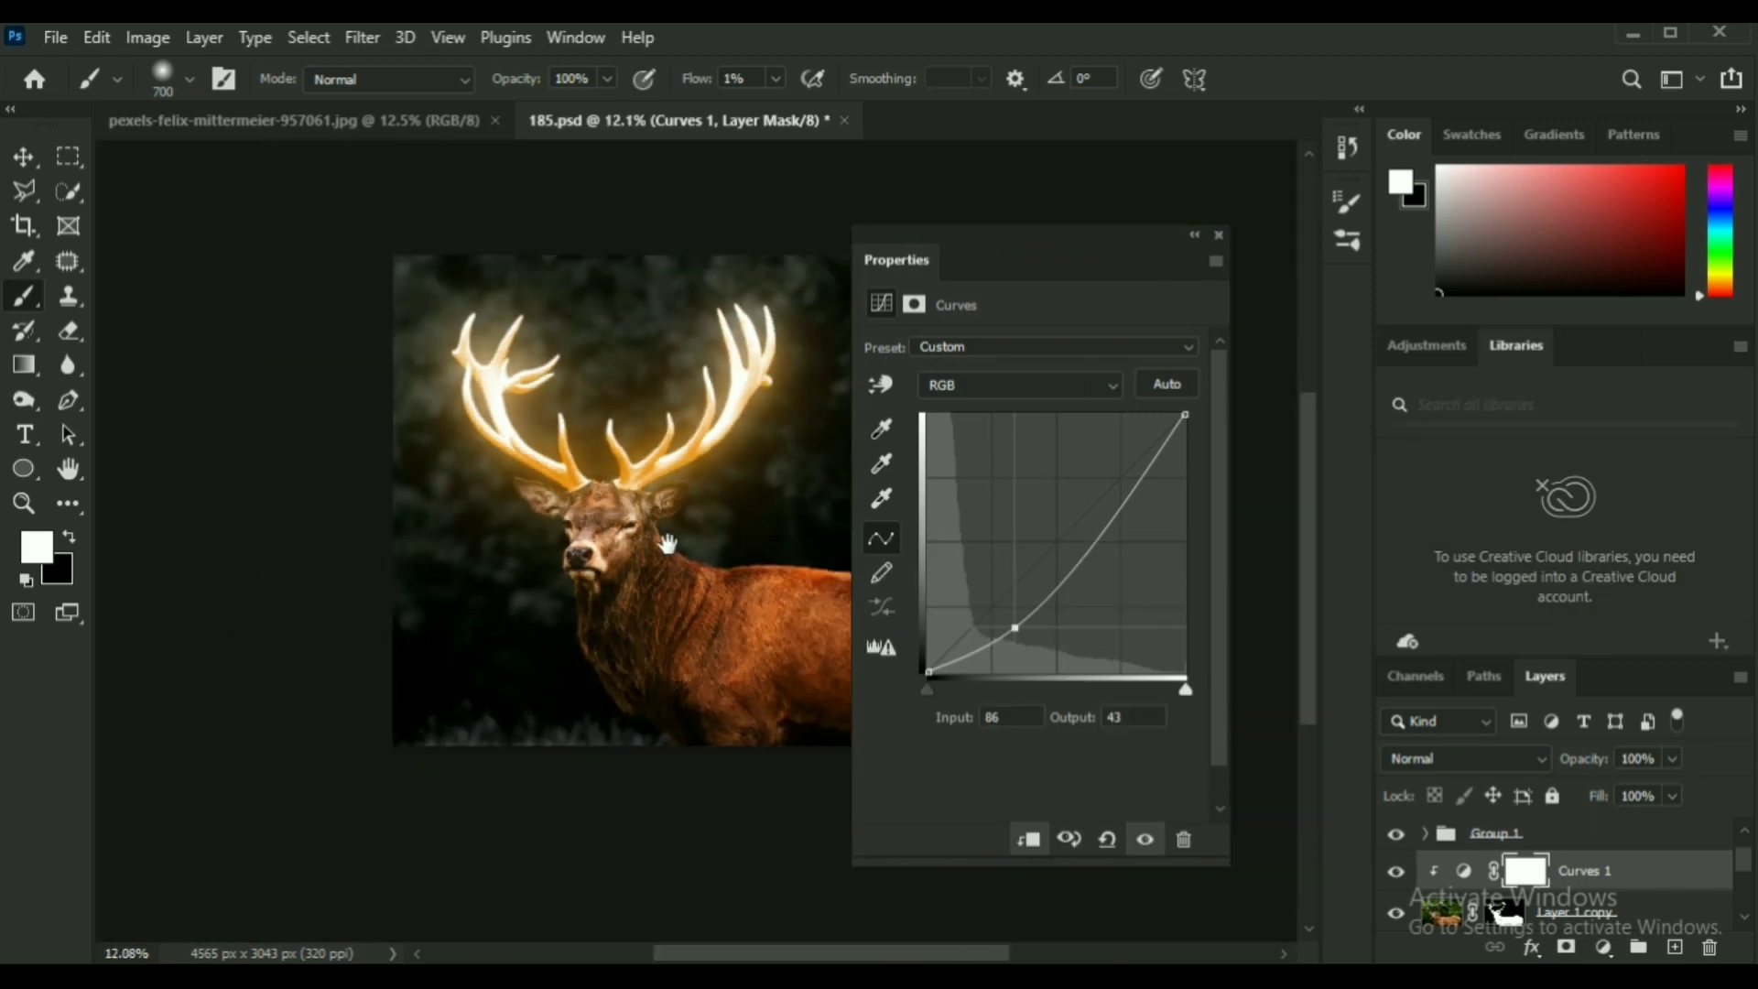
{"action": "mouse_move", "coordinate": [1017, 623]}
{"action": "left_mouse_down"}
{"action": "mouse_move", "coordinate": [998, 608]}
{"action": "mouse_move", "coordinate": [1031, 629]}
{"action": "left_mouse_up"}
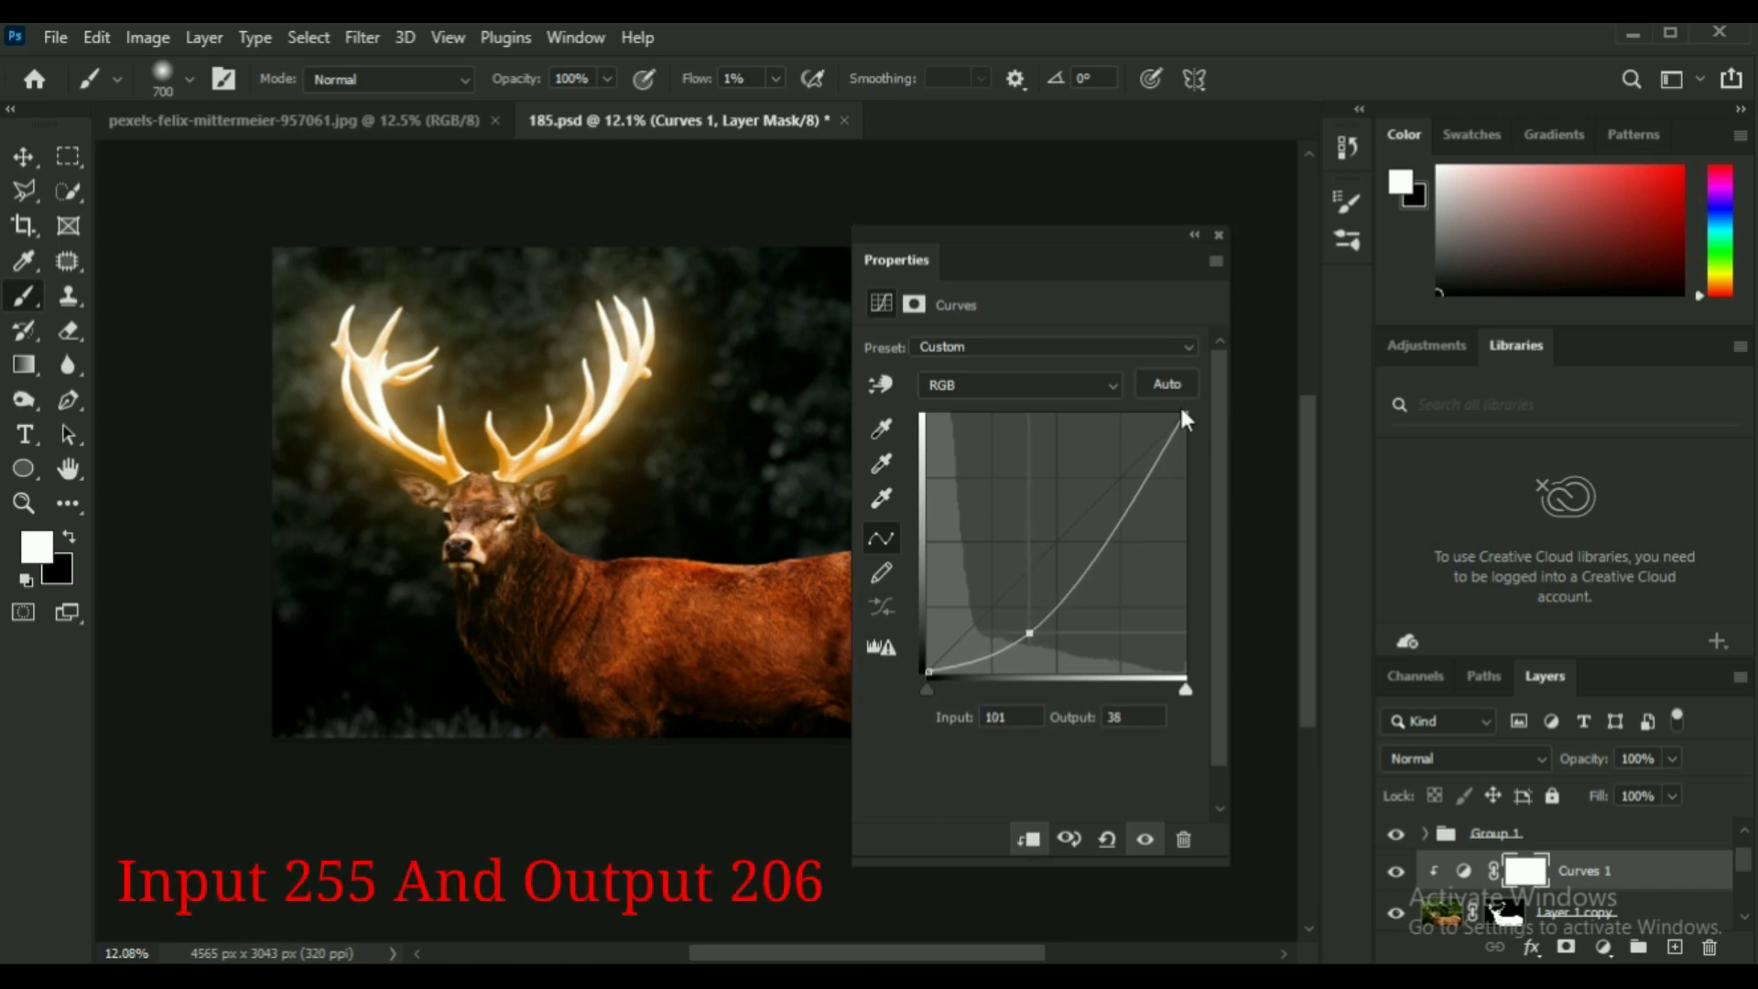
{"action": "left_click_drag", "start_coordinate": [1186, 415], "coordinate": [1212, 464]}
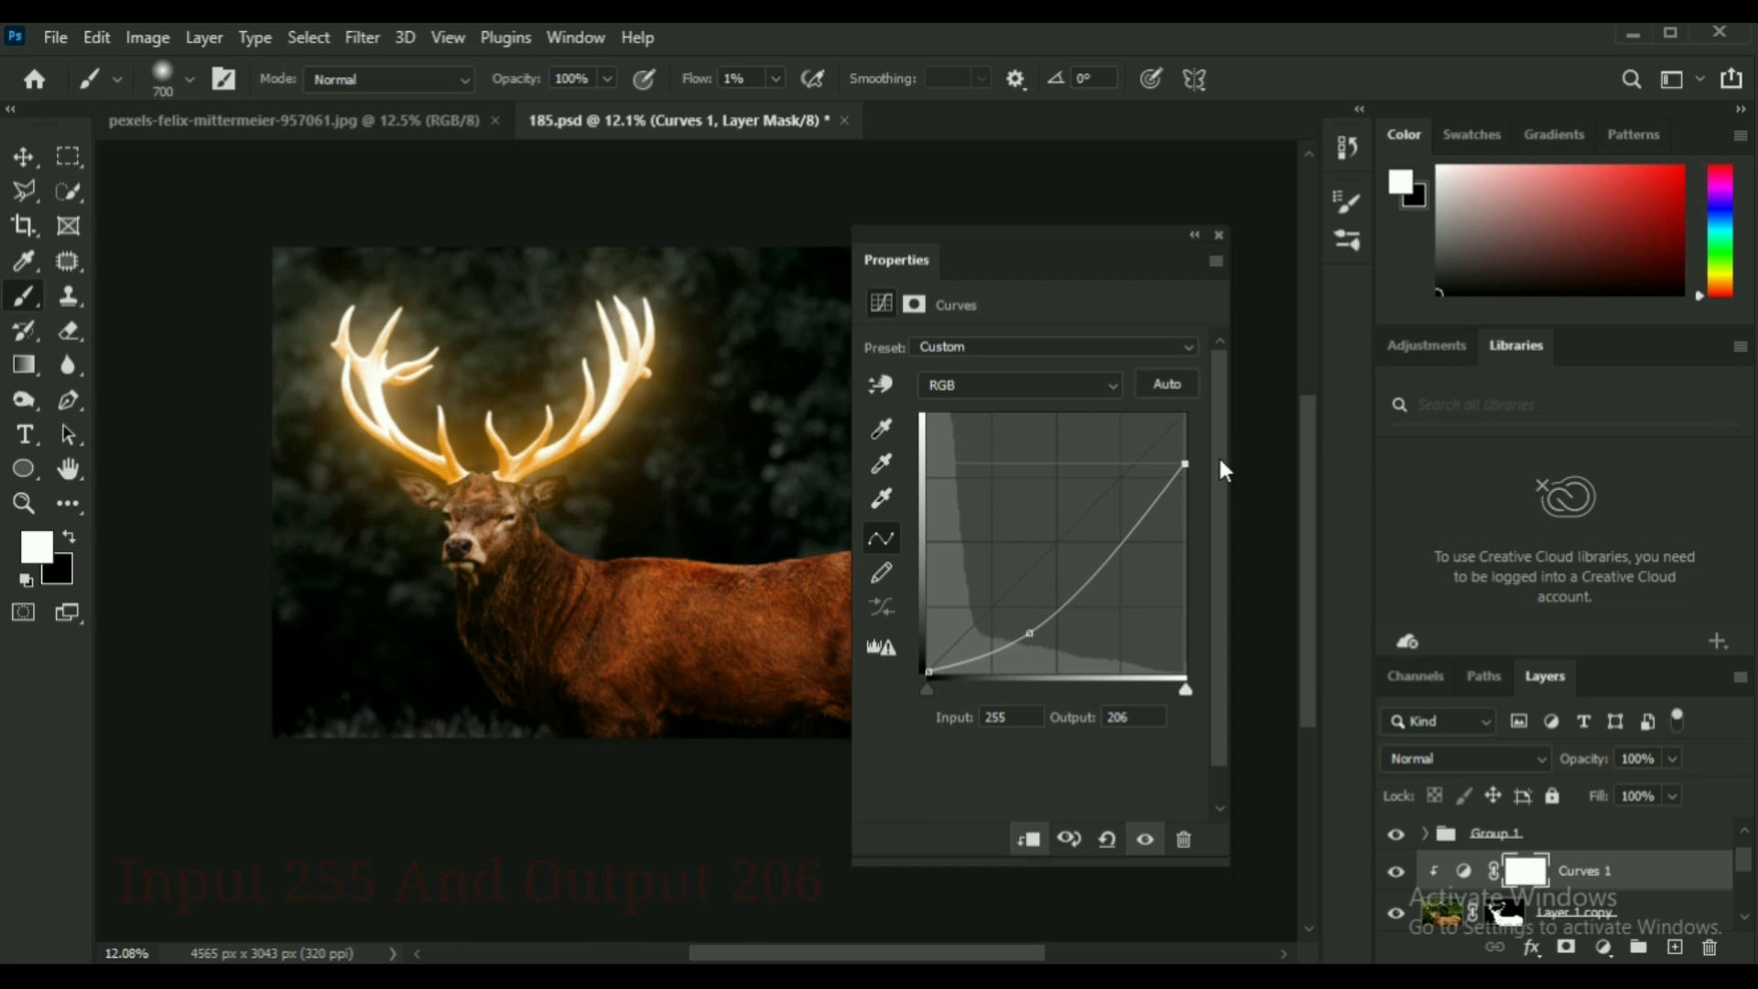
{"action": "left_click_drag", "start_coordinate": [971, 249], "coordinate": [1457, 338]}
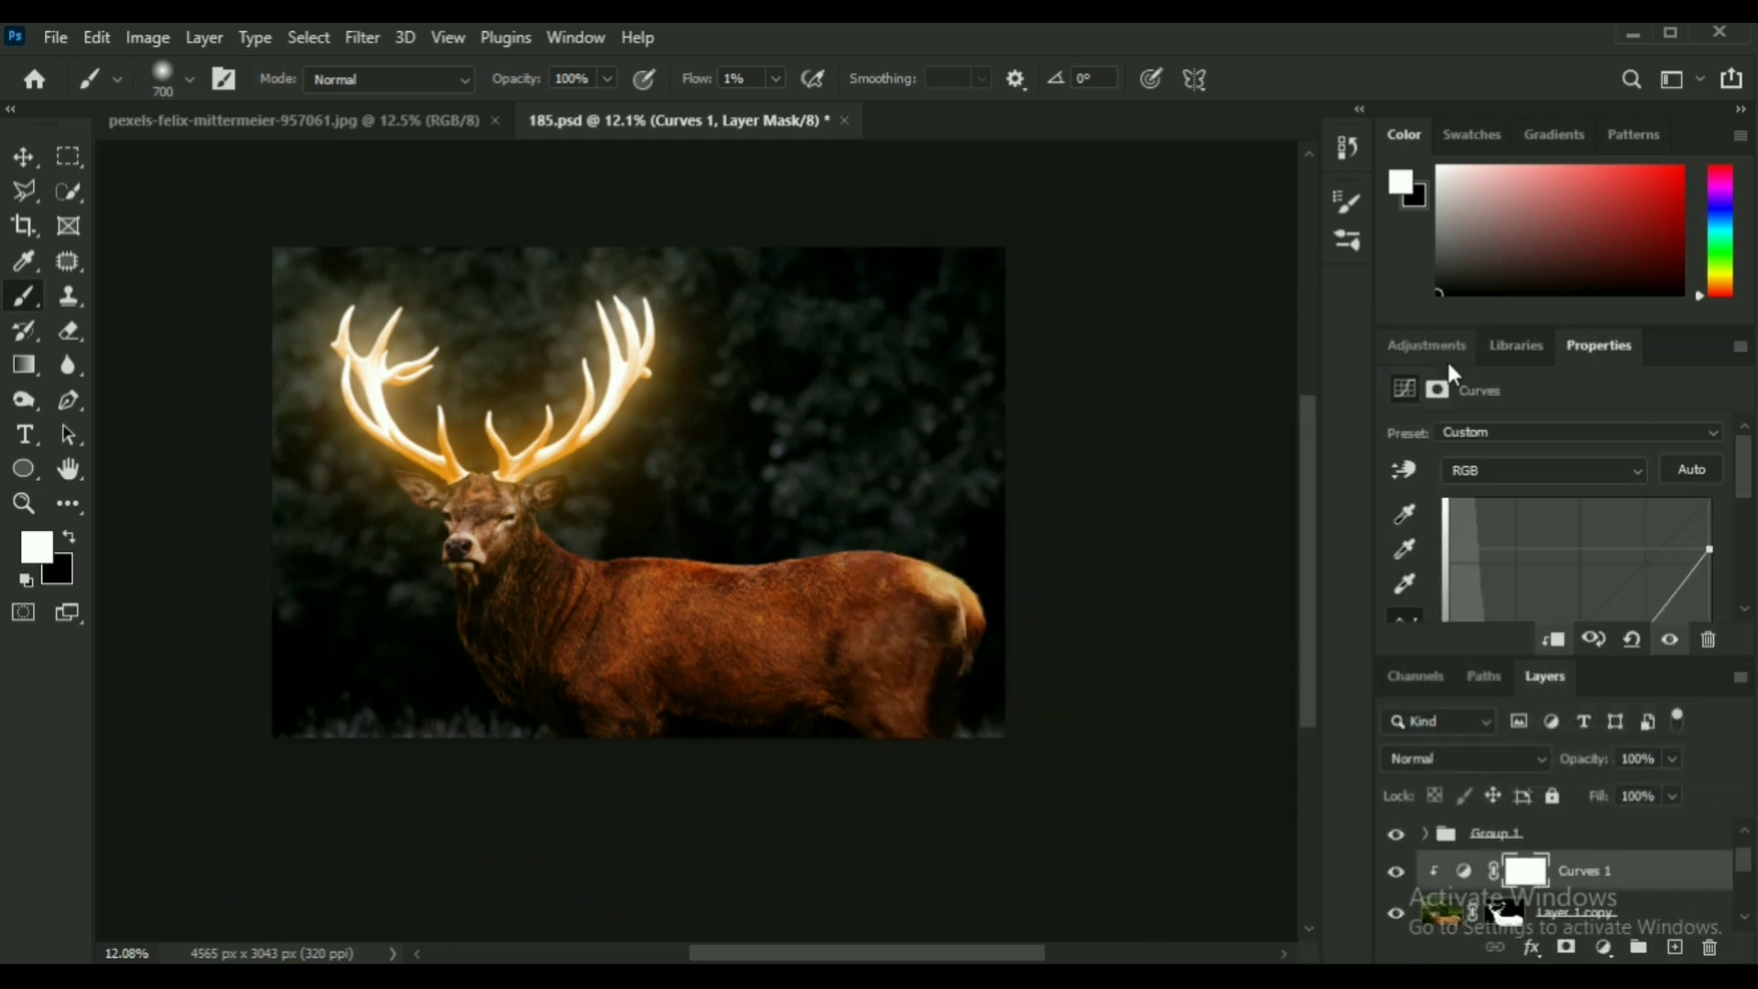
Paint faintly over the deer's head on the Curves 1 mask with a smaller black brush at 1% Flow.
{"action": "scroll", "coordinate": [478, 518], "scroll_direction": "up", "scroll_amount": 10}
{"action": "key", "text": "x"}
{"action": "key", "text": "bracketleft"}
{"action": "key", "text": "bracketleft"}
{"action": "key", "text": "bracketleft"}
{"action": "key", "text": "bracketleft"}
{"action": "key", "text": "bracketleft"}
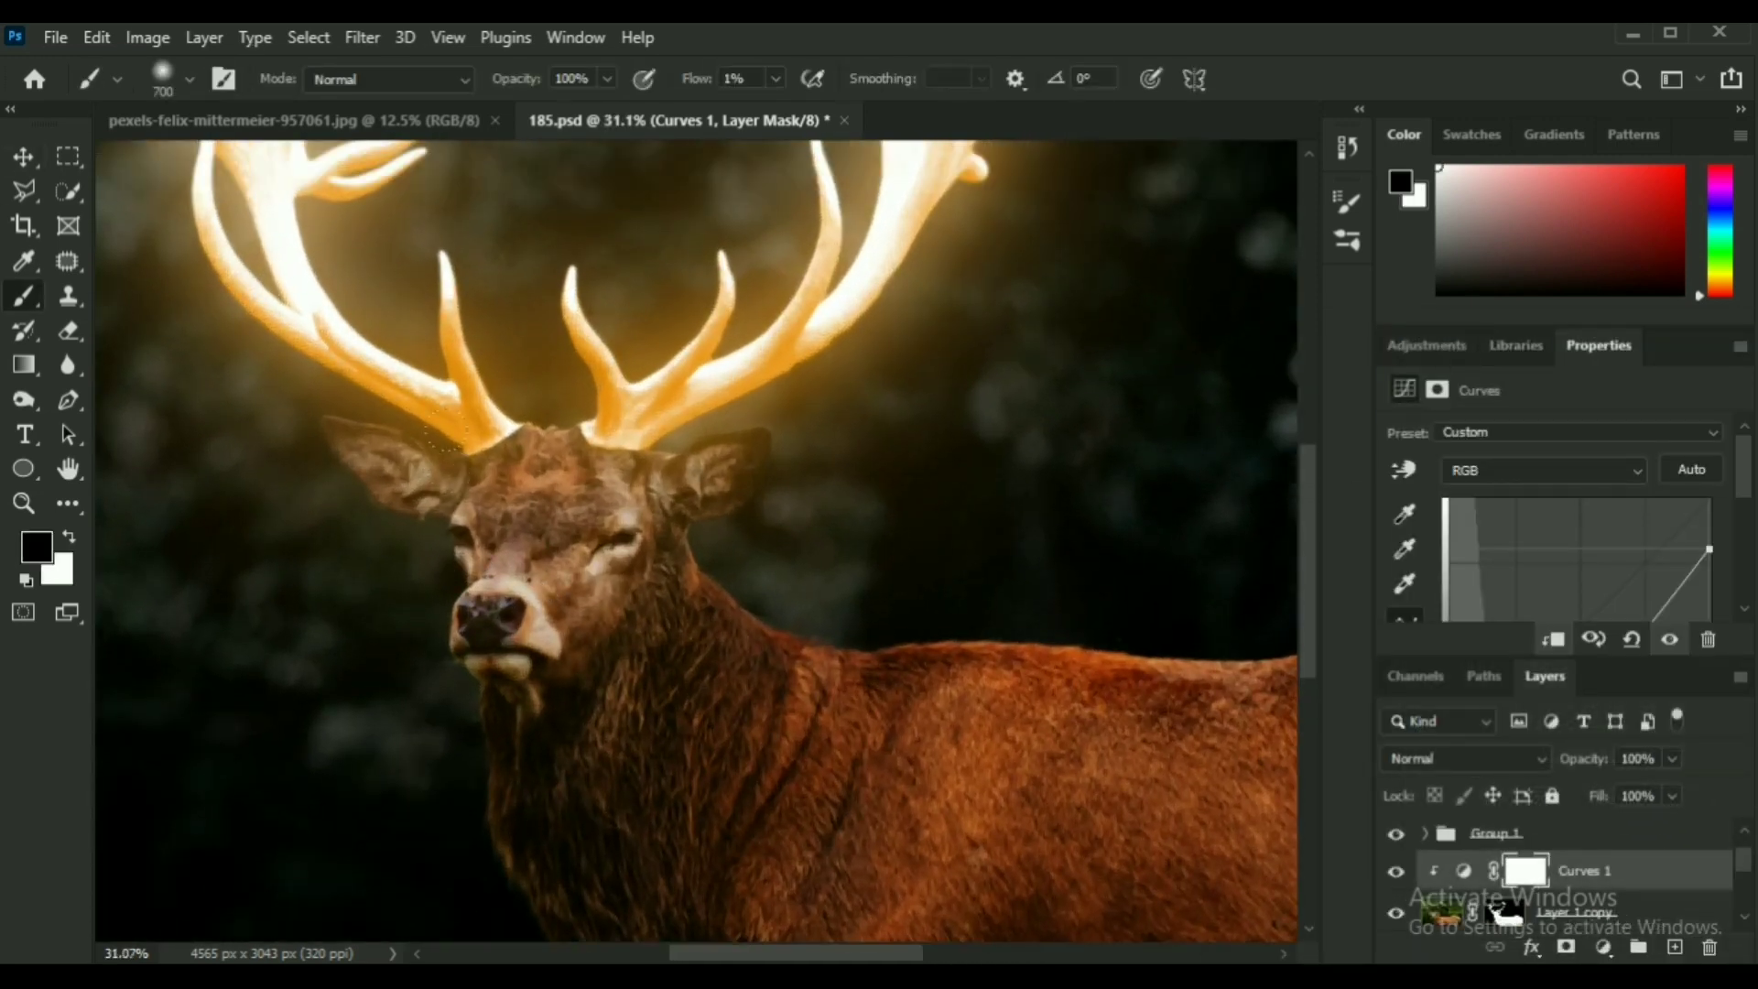
{"action": "mouse_move", "coordinate": [366, 449]}
{"action": "left_mouse_down"}
{"action": "mouse_move", "coordinate": [490, 485]}
{"action": "mouse_move", "coordinate": [712, 473]}
{"action": "left_mouse_up"}
Raise the brush Flow to 6% and paint black on the Curves 1 mask over the head, neck, back and rump, enlarging the brush to 400 pixels.
{"action": "left_click", "coordinate": [776, 79]}
{"action": "left_click", "coordinate": [777, 110]}
{"action": "mouse_move", "coordinate": [535, 474]}
{"action": "left_mouse_down"}
{"action": "mouse_move", "coordinate": [551, 463]}
{"action": "mouse_move", "coordinate": [378, 445]}
{"action": "left_mouse_up"}
{"action": "left_click_drag", "start_coordinate": [723, 604], "coordinate": [897, 650]}
{"action": "mouse_move", "coordinate": [967, 703]}
{"action": "left_mouse_down"}
{"action": "mouse_move", "coordinate": [785, 702]}
{"action": "mouse_move", "coordinate": [539, 638]}
{"action": "left_mouse_up"}
{"action": "scroll", "coordinate": [539, 639], "scroll_direction": "down", "scroll_amount": 1}
{"action": "key", "text": "bracketright"}
{"action": "key", "text": "bracketright"}
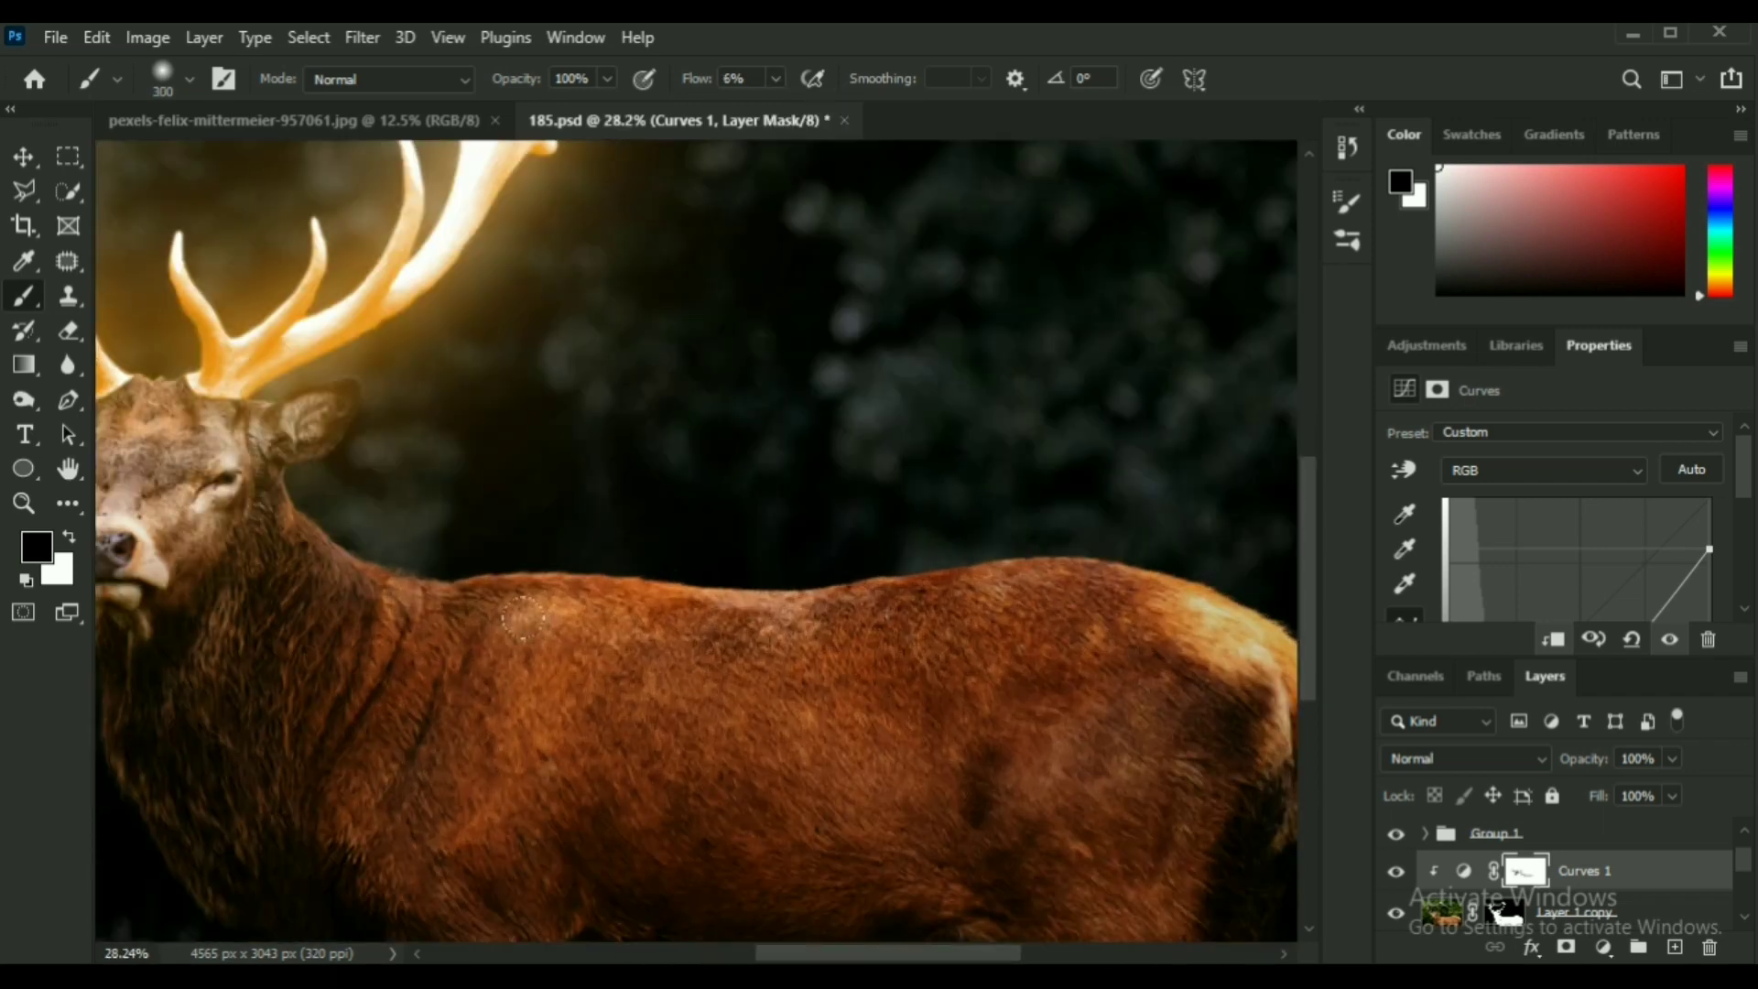
{"action": "mouse_move", "coordinate": [367, 622]}
{"action": "left_mouse_down"}
{"action": "mouse_move", "coordinate": [831, 643]}
{"action": "mouse_move", "coordinate": [1197, 601]}
{"action": "mouse_move", "coordinate": [455, 541]}
{"action": "mouse_move", "coordinate": [696, 641]}
{"action": "left_mouse_up"}
{"action": "scroll", "coordinate": [778, 678], "scroll_direction": "down", "scroll_amount": 4}
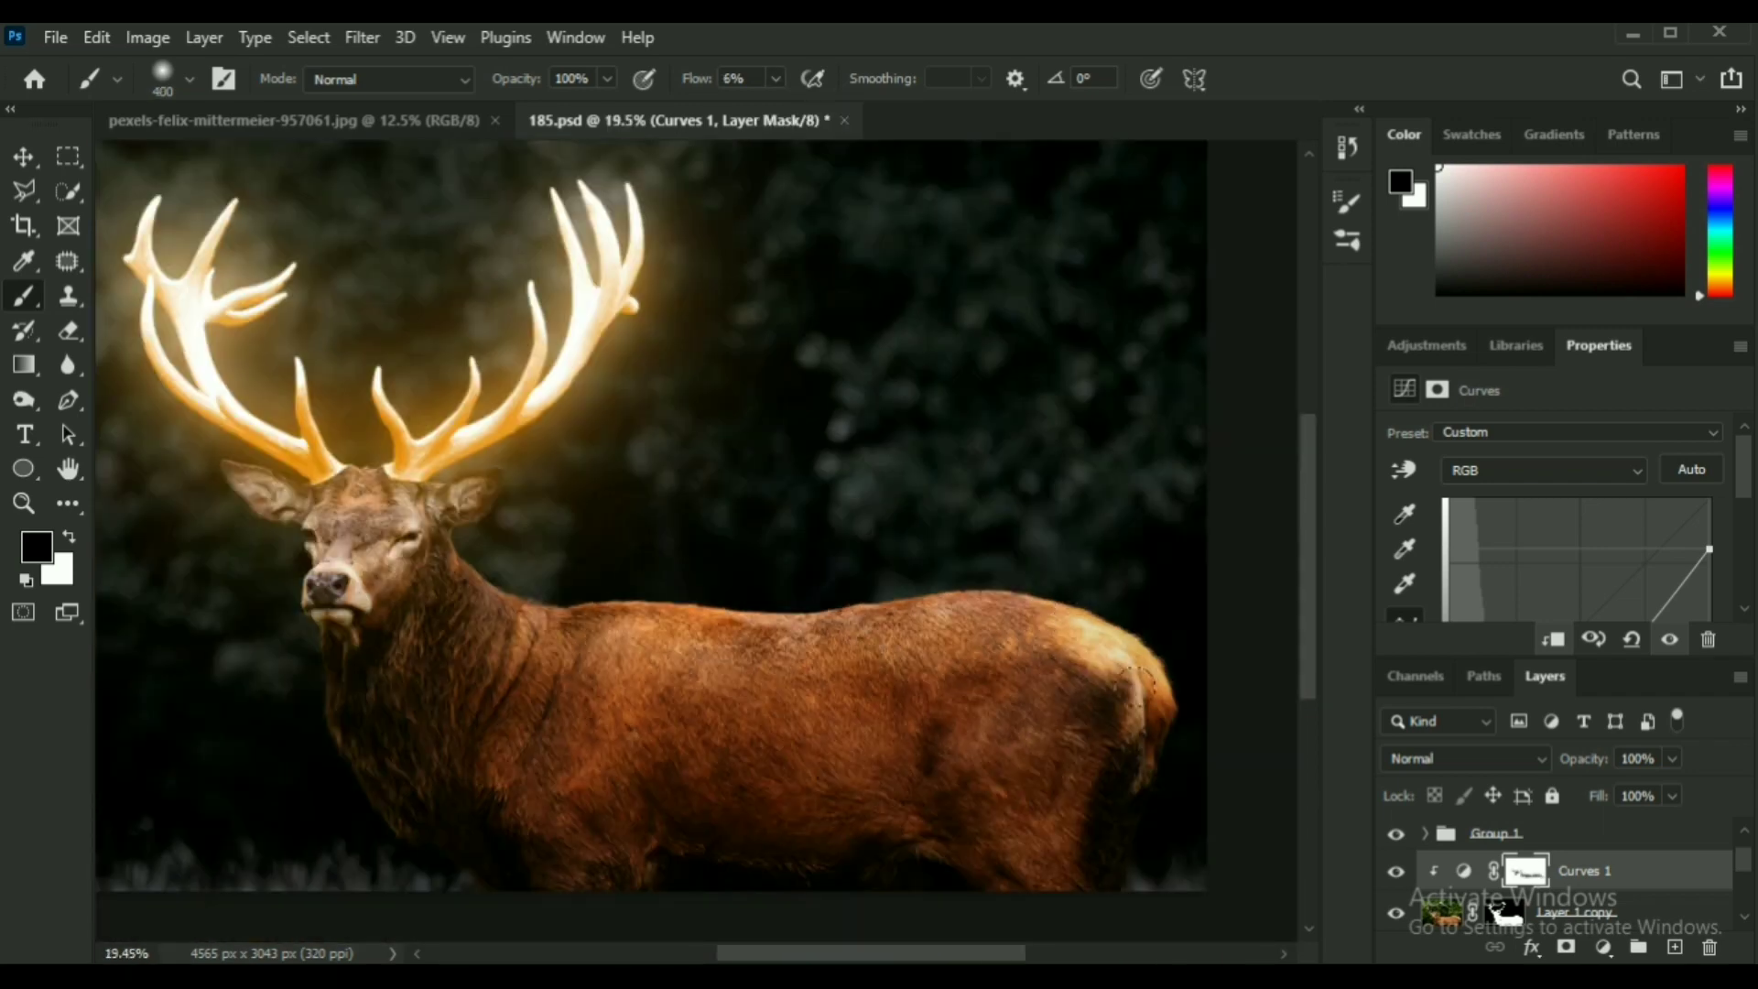
{"action": "mouse_move", "coordinate": [1077, 663]}
{"action": "left_mouse_down"}
{"action": "mouse_move", "coordinate": [678, 596]}
{"action": "mouse_move", "coordinate": [797, 665]}
{"action": "left_mouse_up"}
Raise the brush Flow to 16% and mask Curves 1 more strongly over the face, neck, back and flank.
{"action": "scroll", "coordinate": [403, 554], "scroll_direction": "up", "scroll_amount": 4}
{"action": "left_click_drag", "start_coordinate": [311, 478], "coordinate": [341, 567]}
{"action": "left_click", "coordinate": [776, 79]}
{"action": "left_click", "coordinate": [787, 110]}
{"action": "left_click_drag", "start_coordinate": [385, 494], "coordinate": [504, 485]}
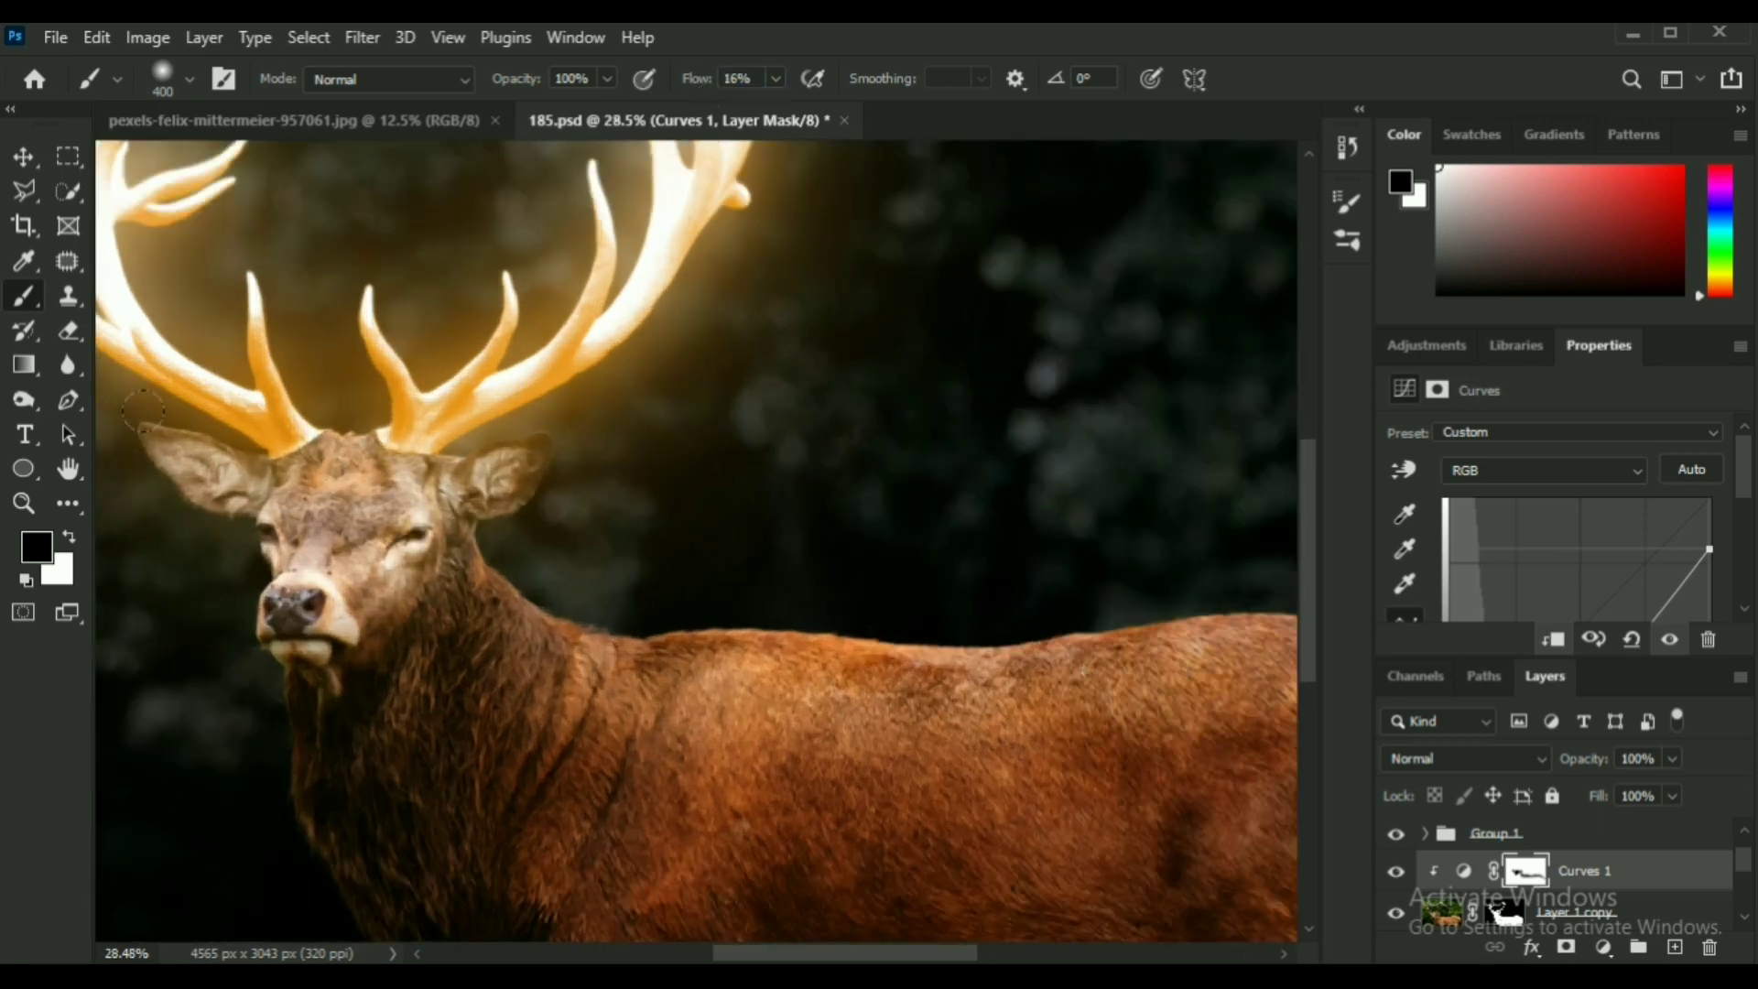
{"action": "left_click_drag", "start_coordinate": [440, 576], "coordinate": [586, 659]}
{"action": "left_click_drag", "start_coordinate": [714, 659], "coordinate": [1255, 650]}
{"action": "left_click_drag", "start_coordinate": [1102, 608], "coordinate": [707, 569]}
{"action": "mouse_move", "coordinate": [934, 632]}
{"action": "left_mouse_down"}
{"action": "mouse_move", "coordinate": [1080, 675]}
{"action": "mouse_move", "coordinate": [1109, 744]}
{"action": "left_mouse_up"}
{"action": "key", "text": "x"}
{"action": "key", "text": "x"}
{"action": "left_click_drag", "start_coordinate": [693, 695], "coordinate": [980, 722]}
{"action": "mouse_move", "coordinate": [389, 664]}
{"action": "left_mouse_down"}
{"action": "mouse_move", "coordinate": [435, 700]}
{"action": "mouse_move", "coordinate": [375, 764]}
{"action": "left_mouse_up"}
Lower the brush Flow to 1% and lightly blend the Curves 1 mask on the deer's flank.
{"action": "left_click_drag", "start_coordinate": [703, 82], "coordinate": [682, 85]}
{"action": "scroll", "coordinate": [891, 722], "scroll_direction": "down", "scroll_amount": 3}
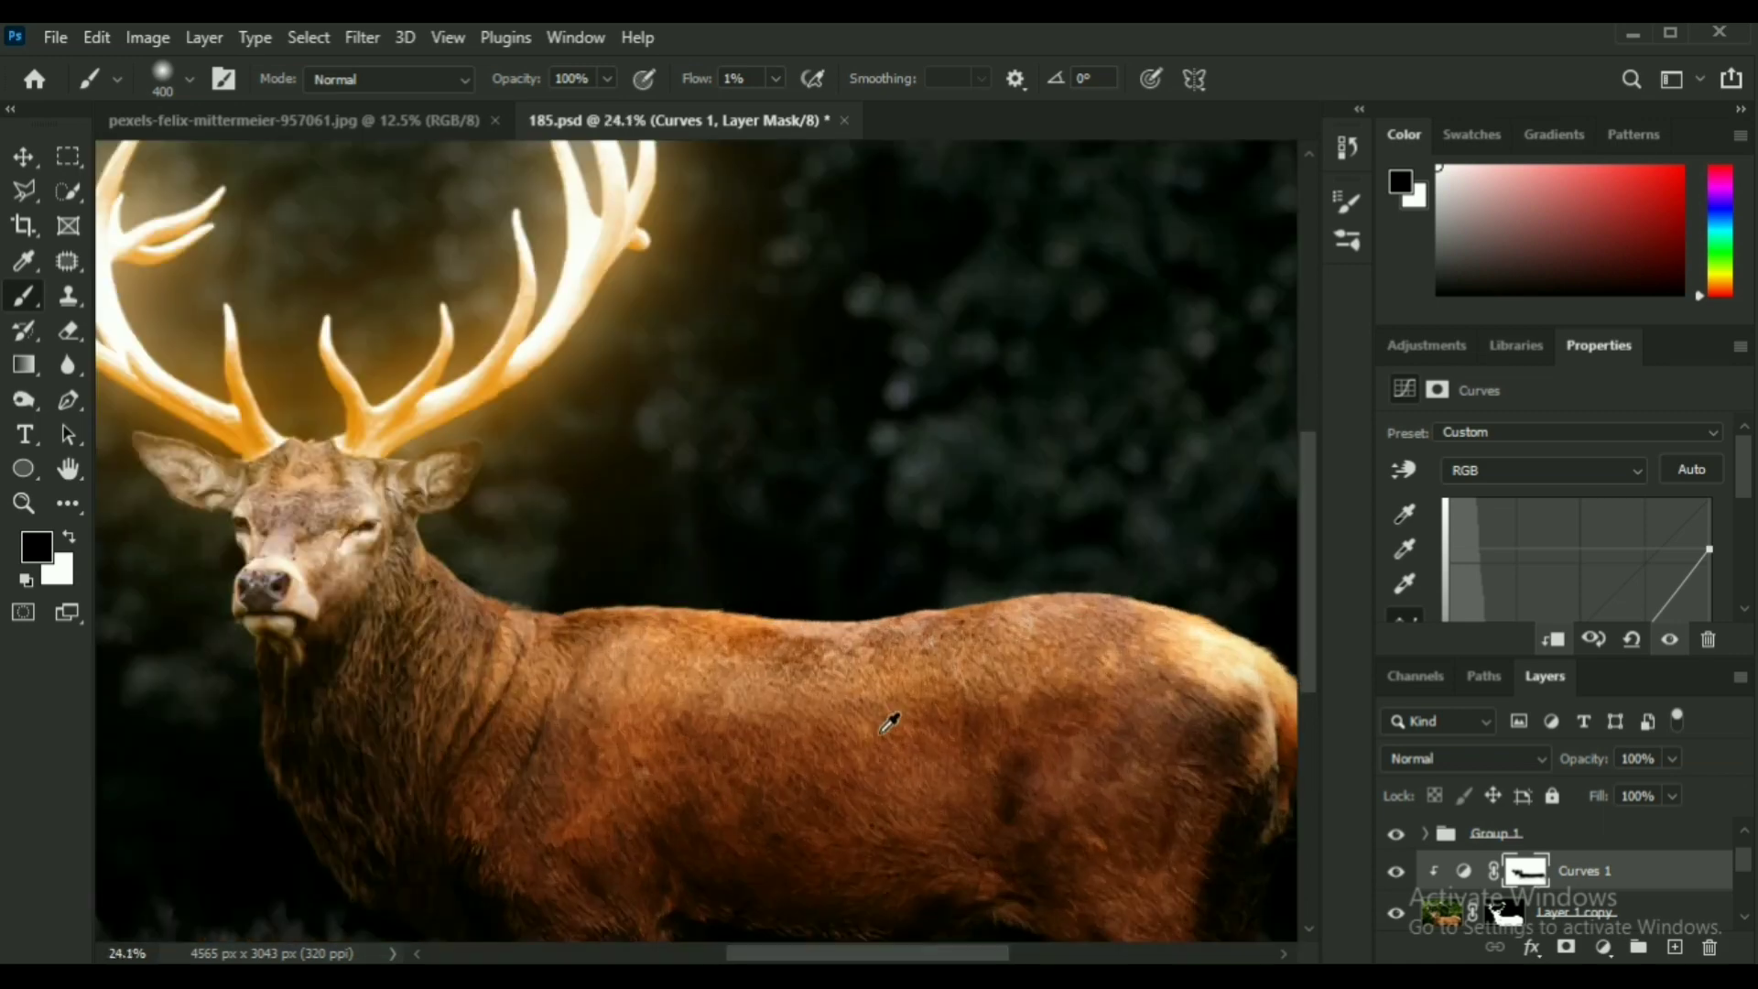
{"action": "left_click_drag", "start_coordinate": [891, 722], "coordinate": [857, 663]}
Mask Curves 1 along the neck, back and rump with a 500-pixel brush at 6% Flow, and blend the hindquarters at 1% Flow.
{"action": "left_click_drag", "start_coordinate": [695, 81], "coordinate": [701, 81]}
{"action": "key", "text": "bracketright"}
{"action": "left_click_drag", "start_coordinate": [439, 604], "coordinate": [659, 723]}
{"action": "left_click_drag", "start_coordinate": [678, 659], "coordinate": [1227, 678]}
{"action": "left_click_drag", "start_coordinate": [412, 613], "coordinate": [549, 714]}
{"action": "left_click_drag", "start_coordinate": [1300, 648], "coordinate": [1089, 648]}
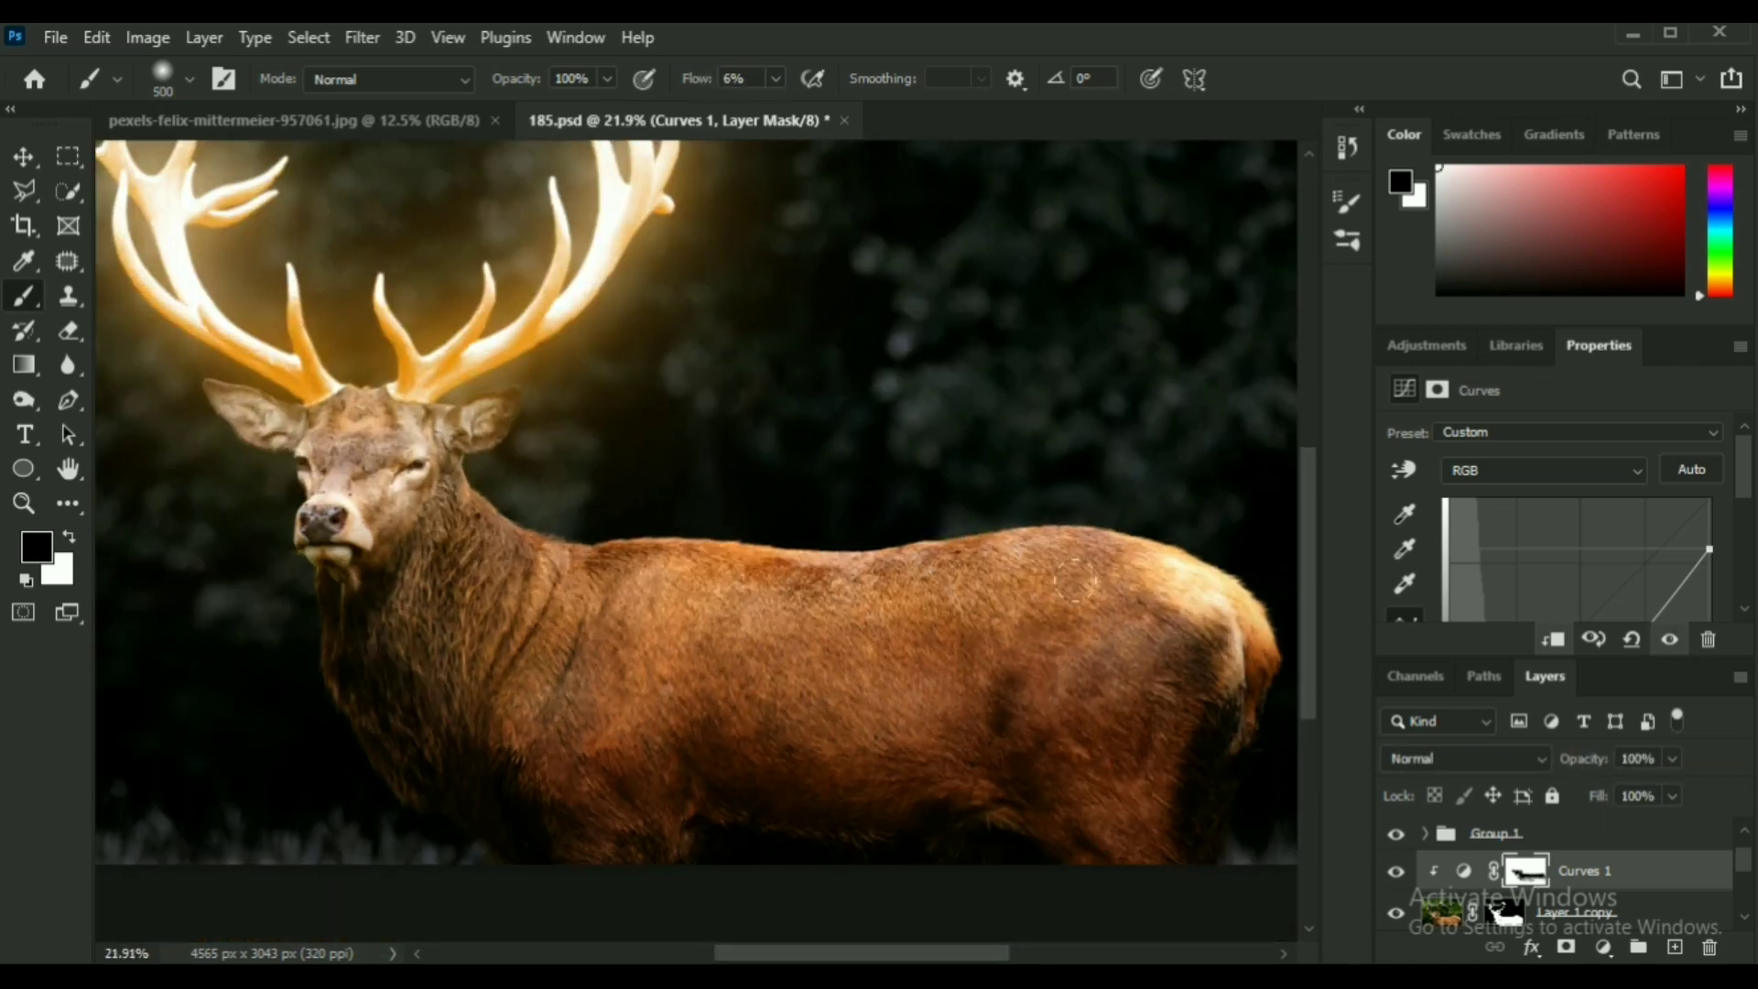
{"action": "left_click_drag", "start_coordinate": [1254, 663], "coordinate": [1007, 695]}
{"action": "left_click_drag", "start_coordinate": [700, 83], "coordinate": [694, 82]}
{"action": "left_click_drag", "start_coordinate": [1138, 678], "coordinate": [1159, 741]}
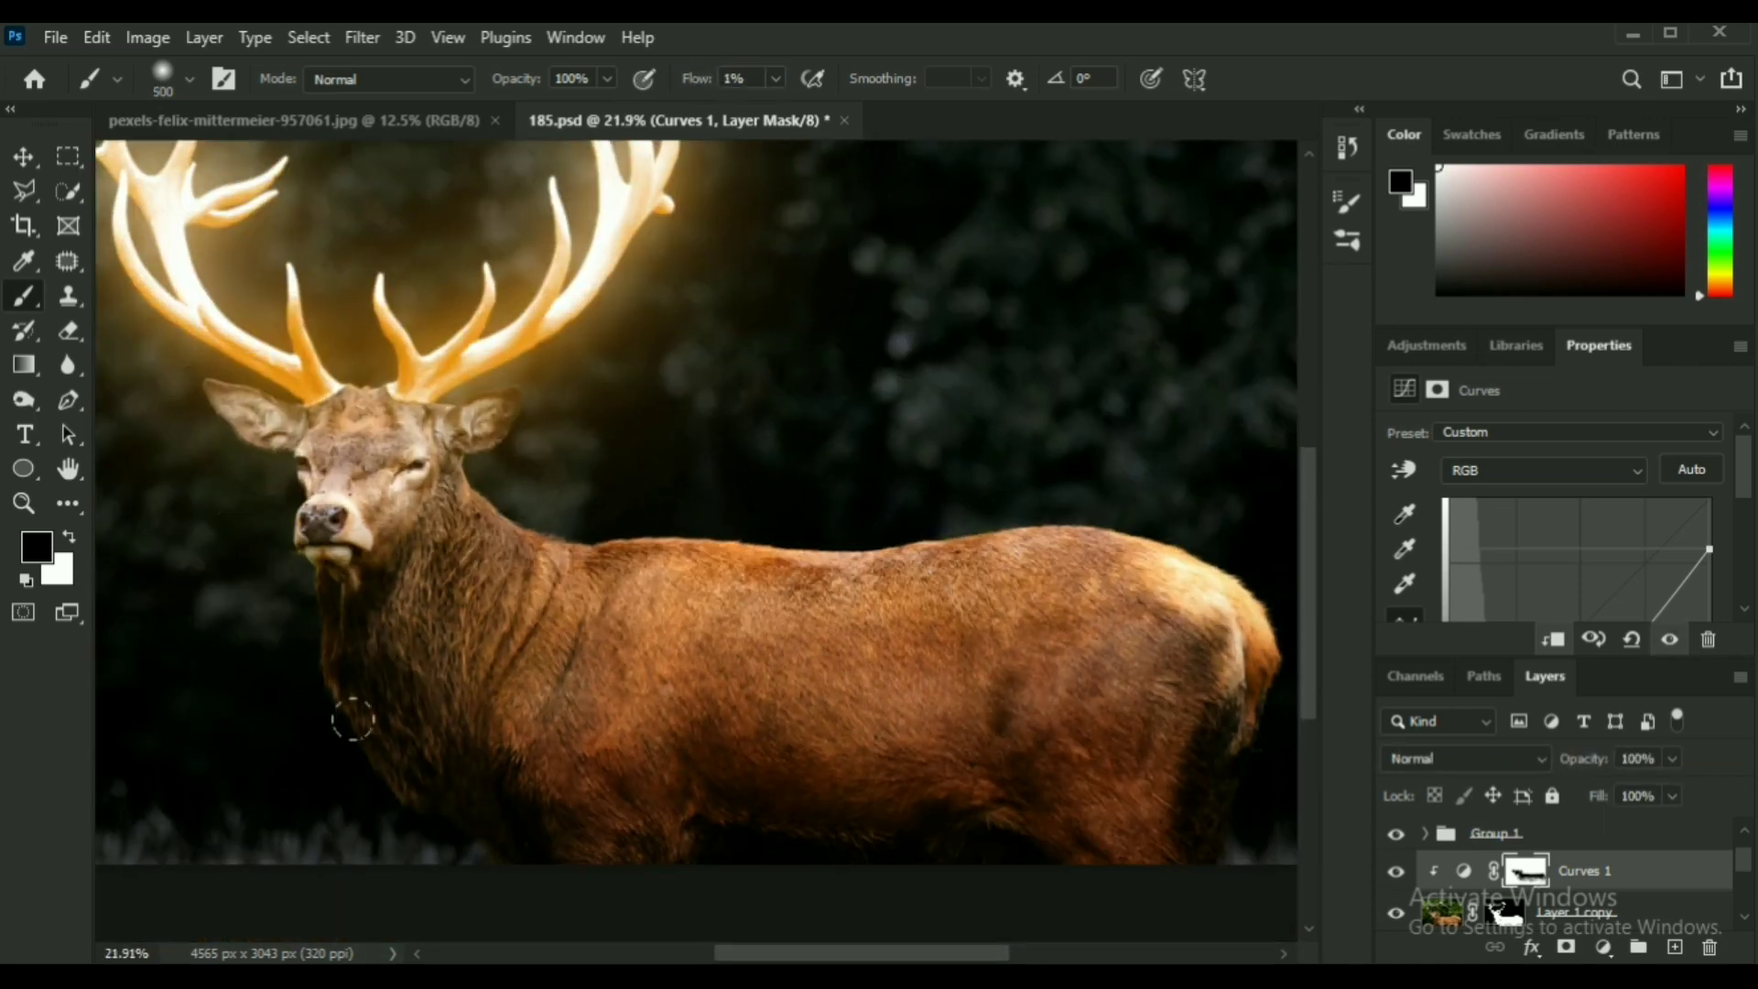
Compare the deer's body with and without the masked Curves 1 layer.
{"action": "left_click", "coordinate": [1397, 876]}
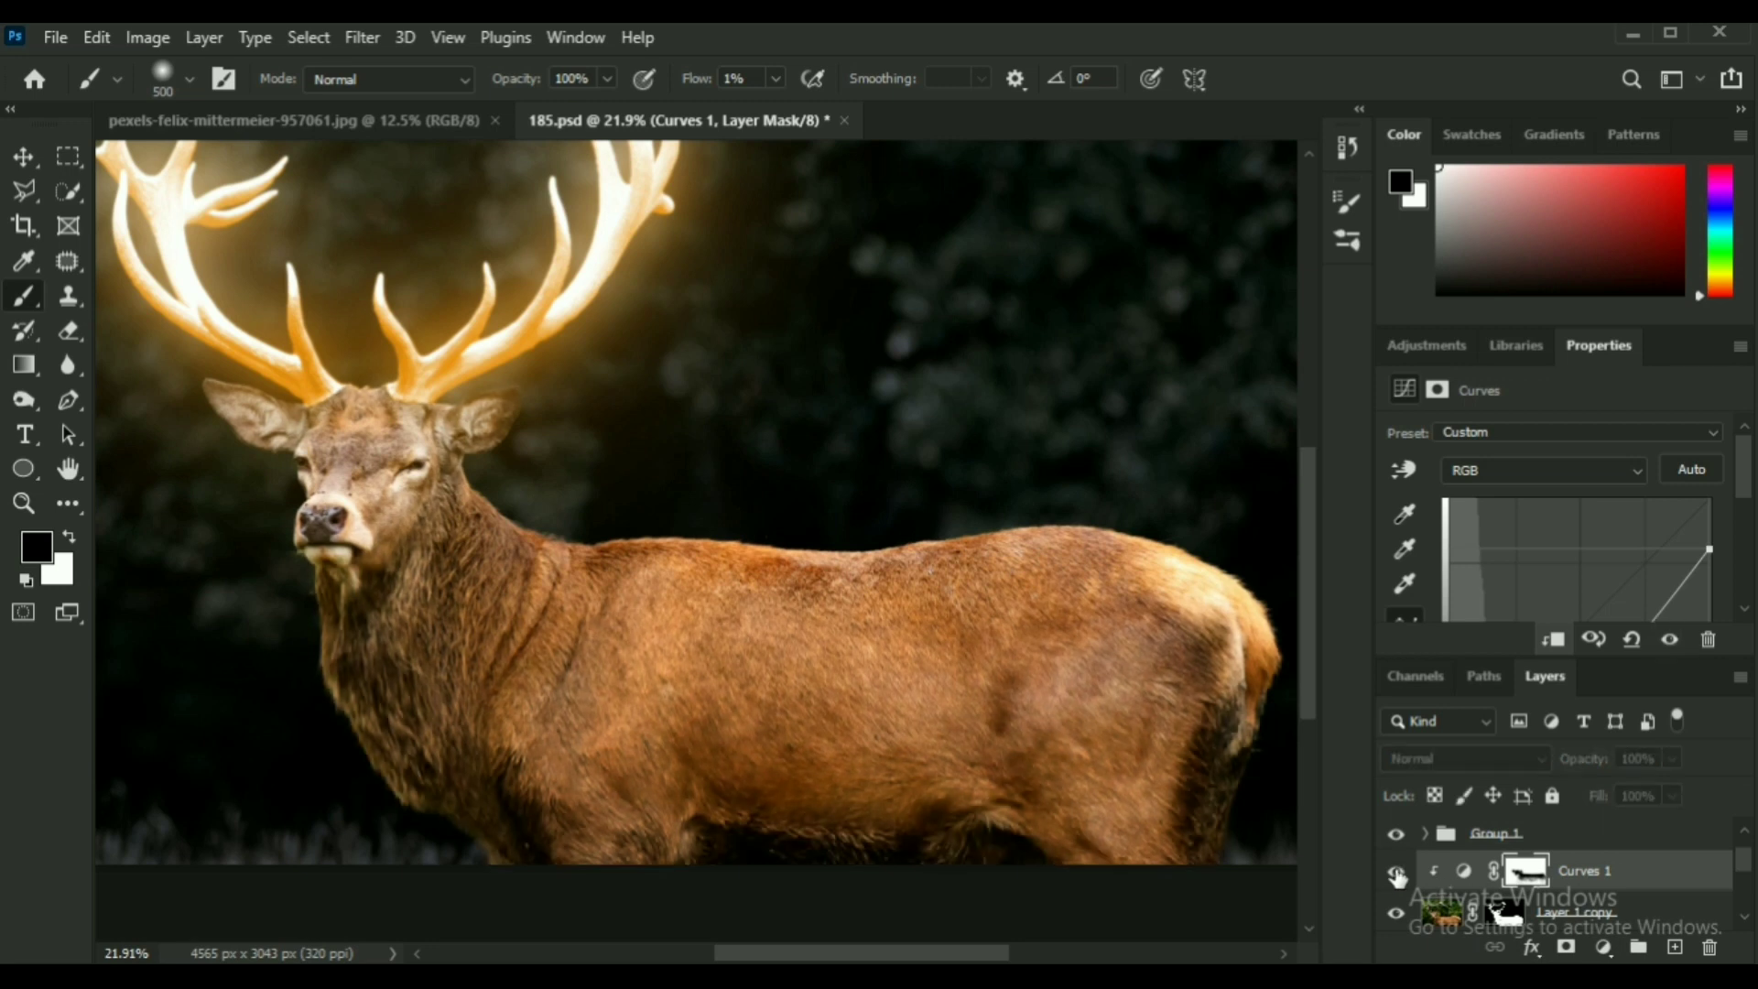
{"action": "left_click", "coordinate": [1397, 876]}
{"action": "left_click", "coordinate": [1397, 876]}
{"action": "left_click", "coordinate": [1397, 876]}
{"action": "left_click", "coordinate": [1397, 876]}
{"action": "left_click", "coordinate": [1397, 876]}
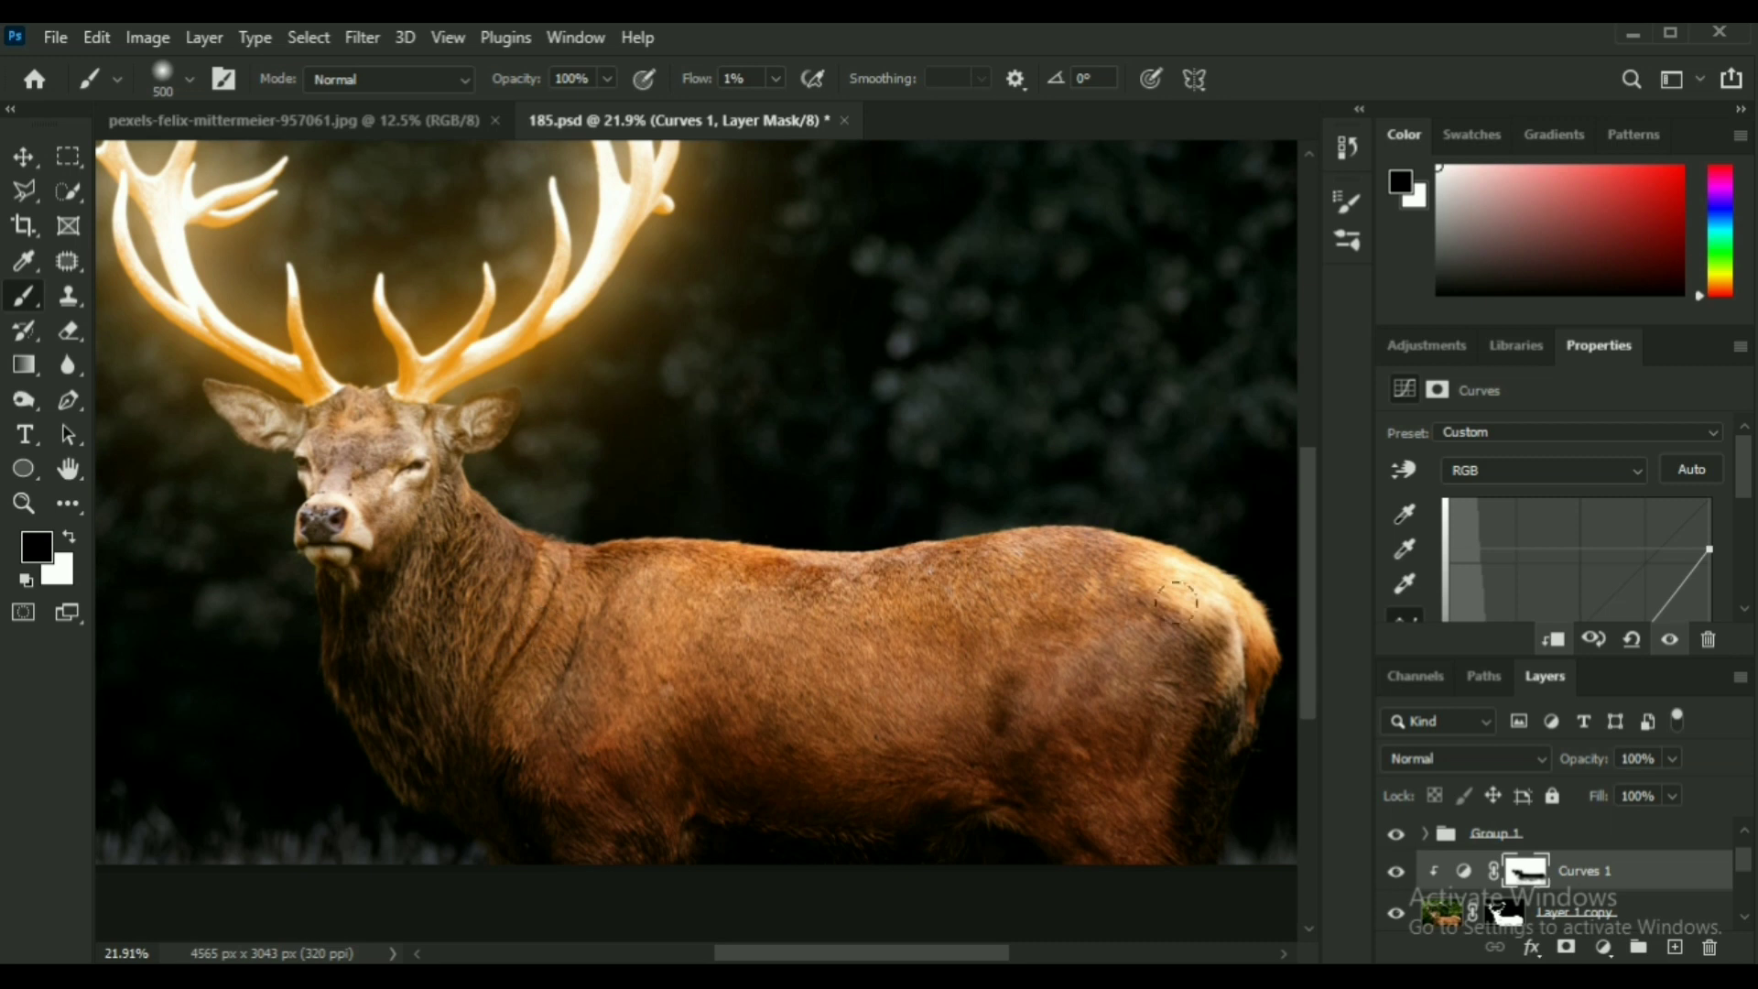
{"action": "left_click", "coordinate": [1395, 870]}
{"action": "left_click", "coordinate": [1395, 870]}
Duplicate Hue/Saturation 1, place the copy between Group 1 and Curves 1, and clip it to the deer layer.
{"action": "key", "text": "v"}
{"action": "scroll", "coordinate": [866, 617], "scroll_direction": "down", "scroll_amount": 3}
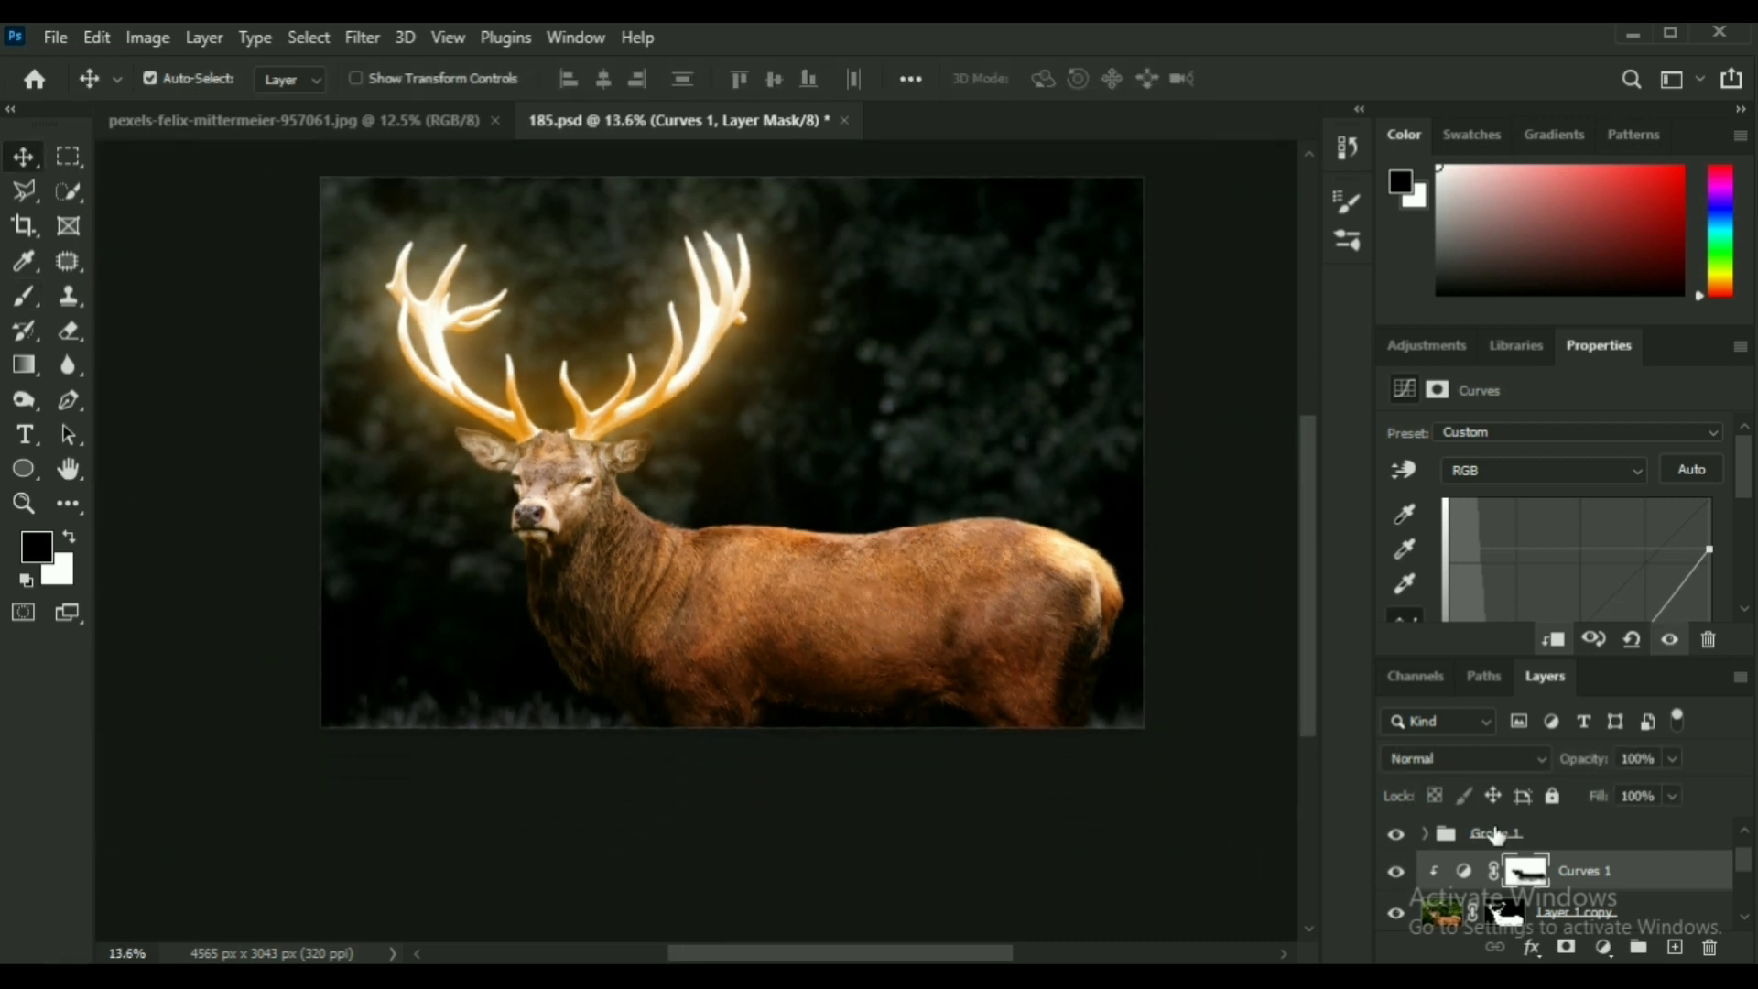
{"action": "scroll", "coordinate": [1494, 831], "scroll_direction": "up", "scroll_amount": 1}
{"action": "scroll", "coordinate": [1128, 645], "scroll_direction": "up", "scroll_amount": 1}
{"action": "scroll", "coordinate": [1097, 632], "scroll_direction": "up", "scroll_amount": 2}
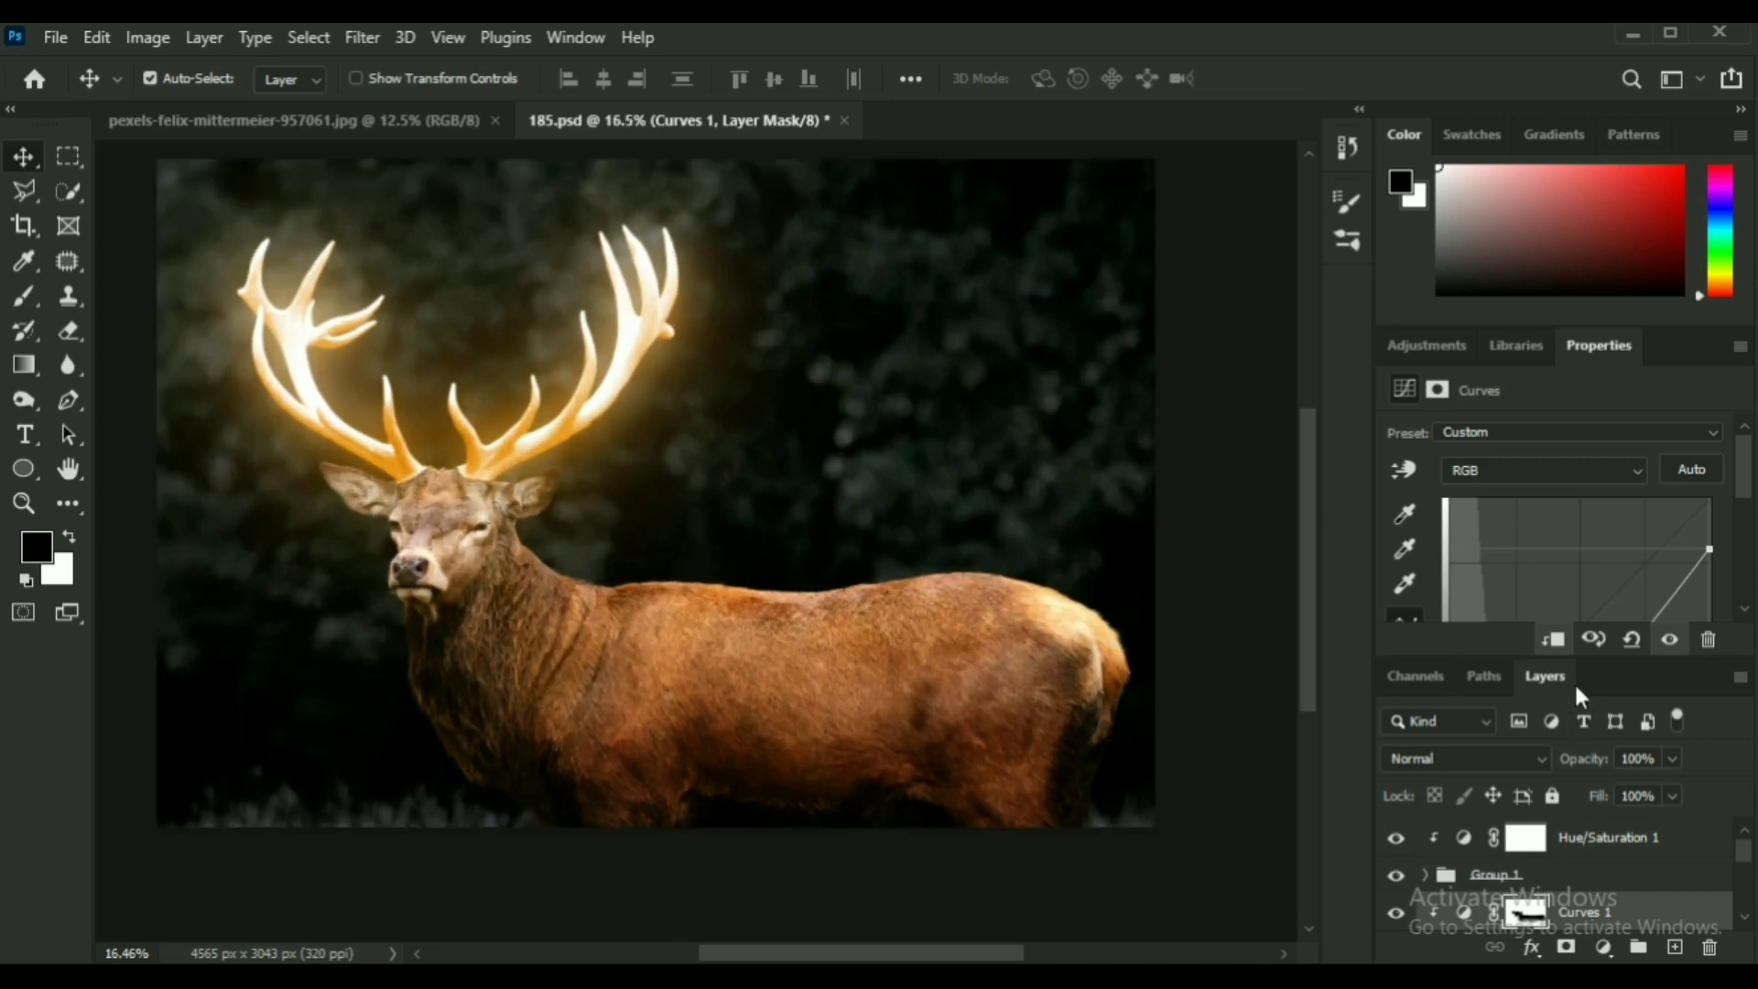
{"action": "left_click_drag", "start_coordinate": [1574, 686], "coordinate": [1072, 231]}
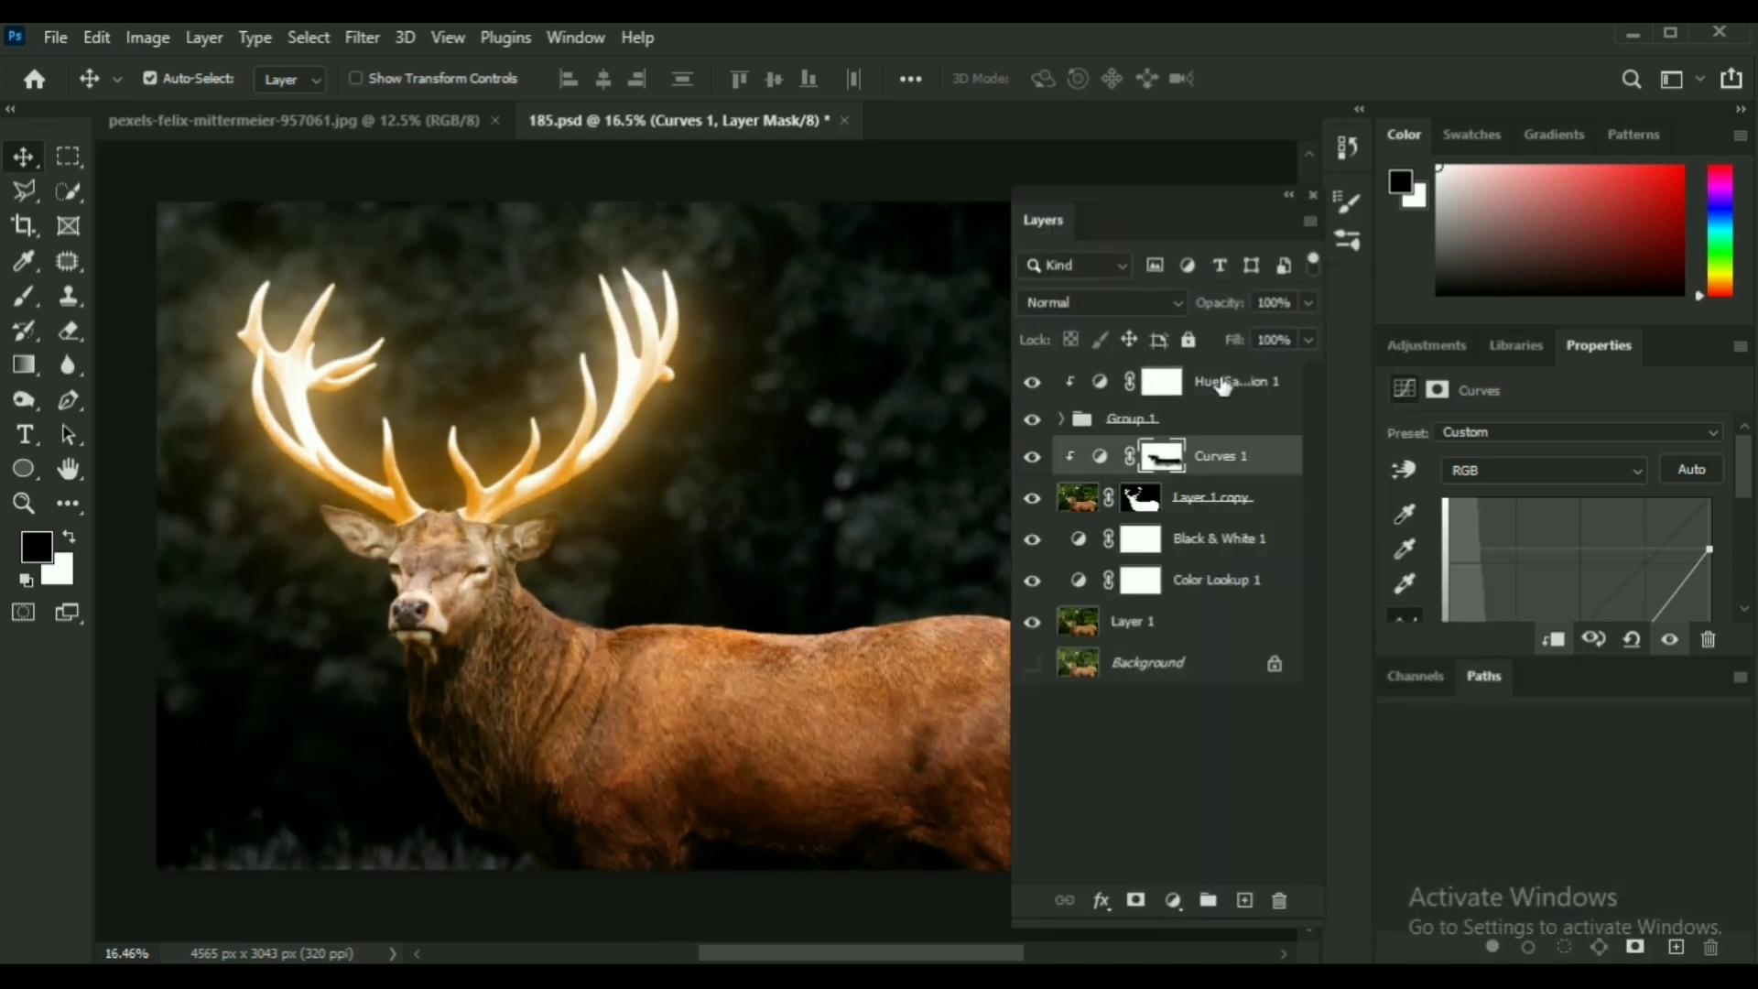
{"action": "left_click", "coordinate": [1224, 385]}
{"action": "key", "text": "ctrl+j"}
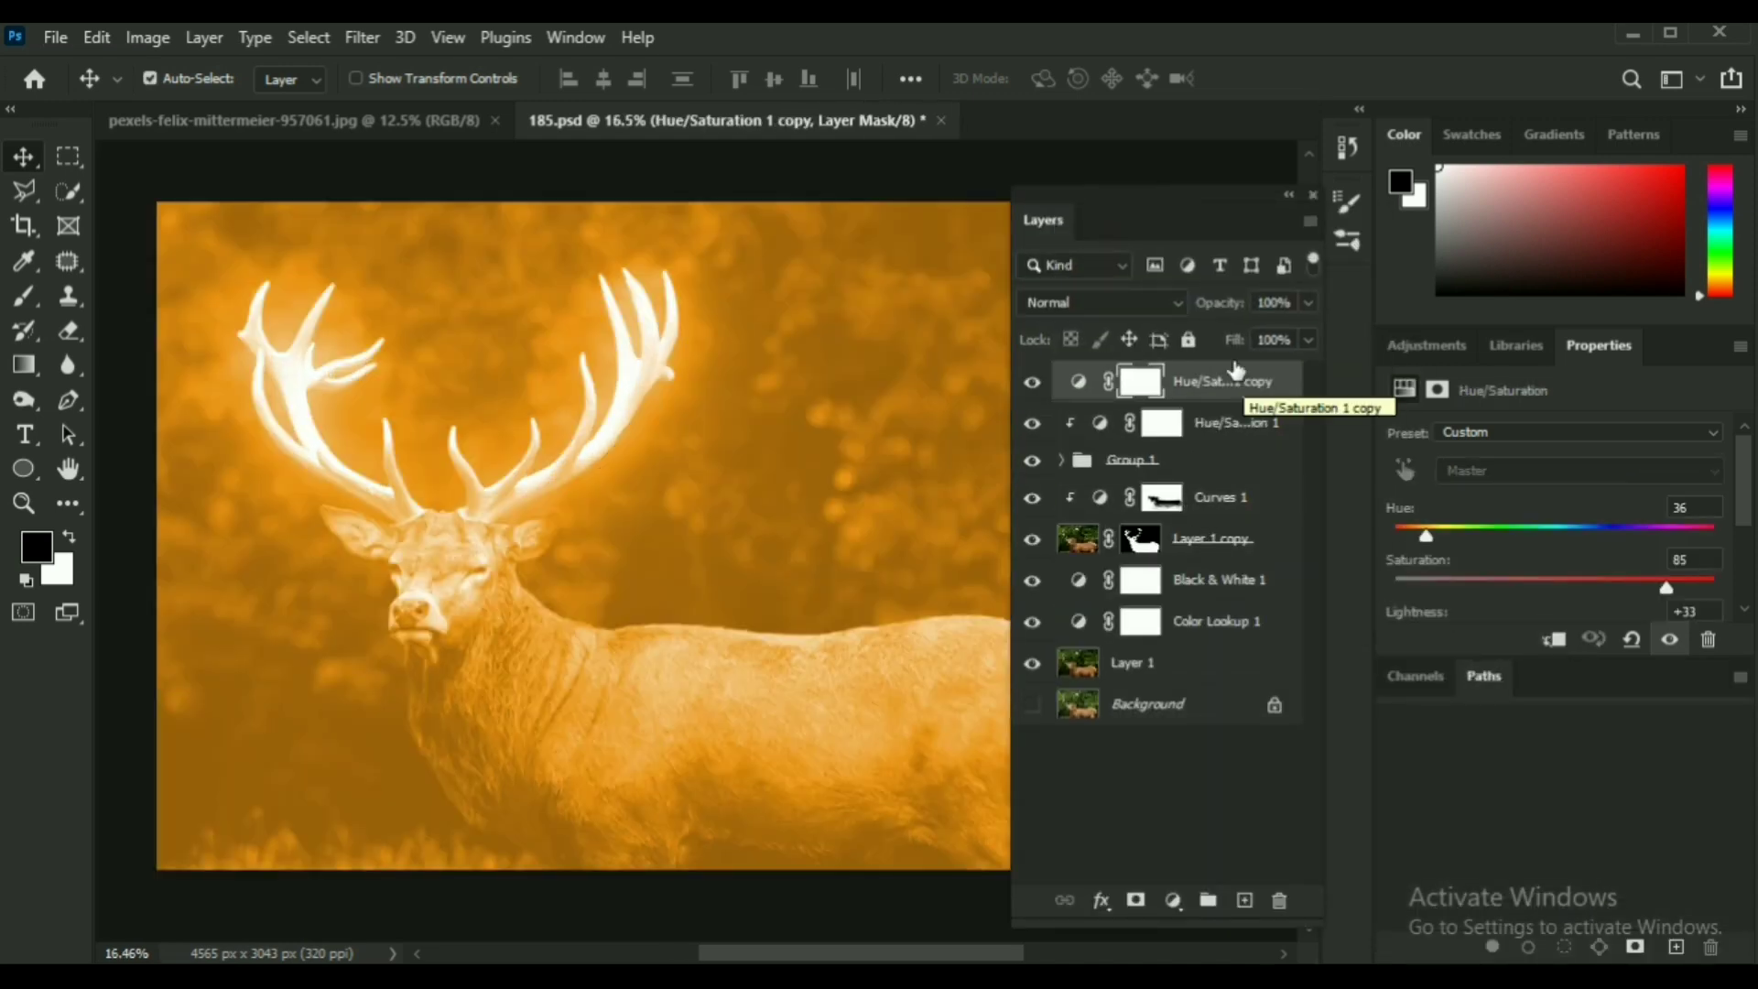
{"action": "left_click_drag", "start_coordinate": [1235, 375], "coordinate": [1228, 487]}
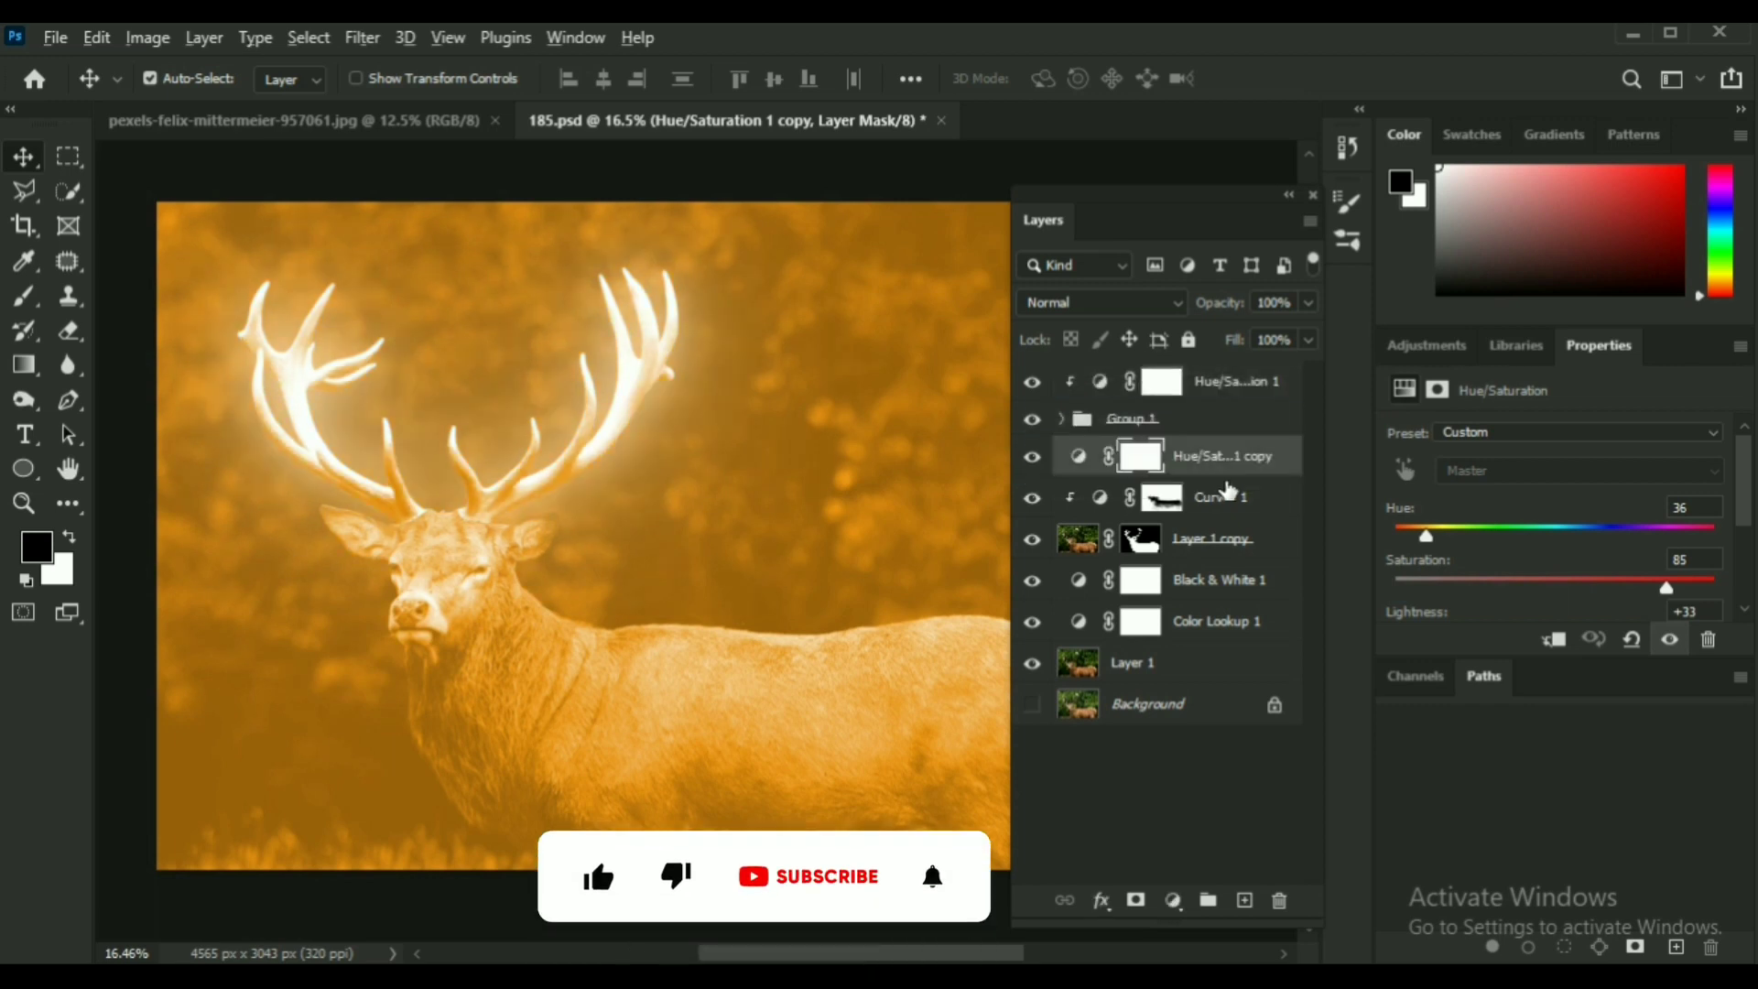
{"action": "left_click", "coordinate": [1200, 476], "text": "alt"}
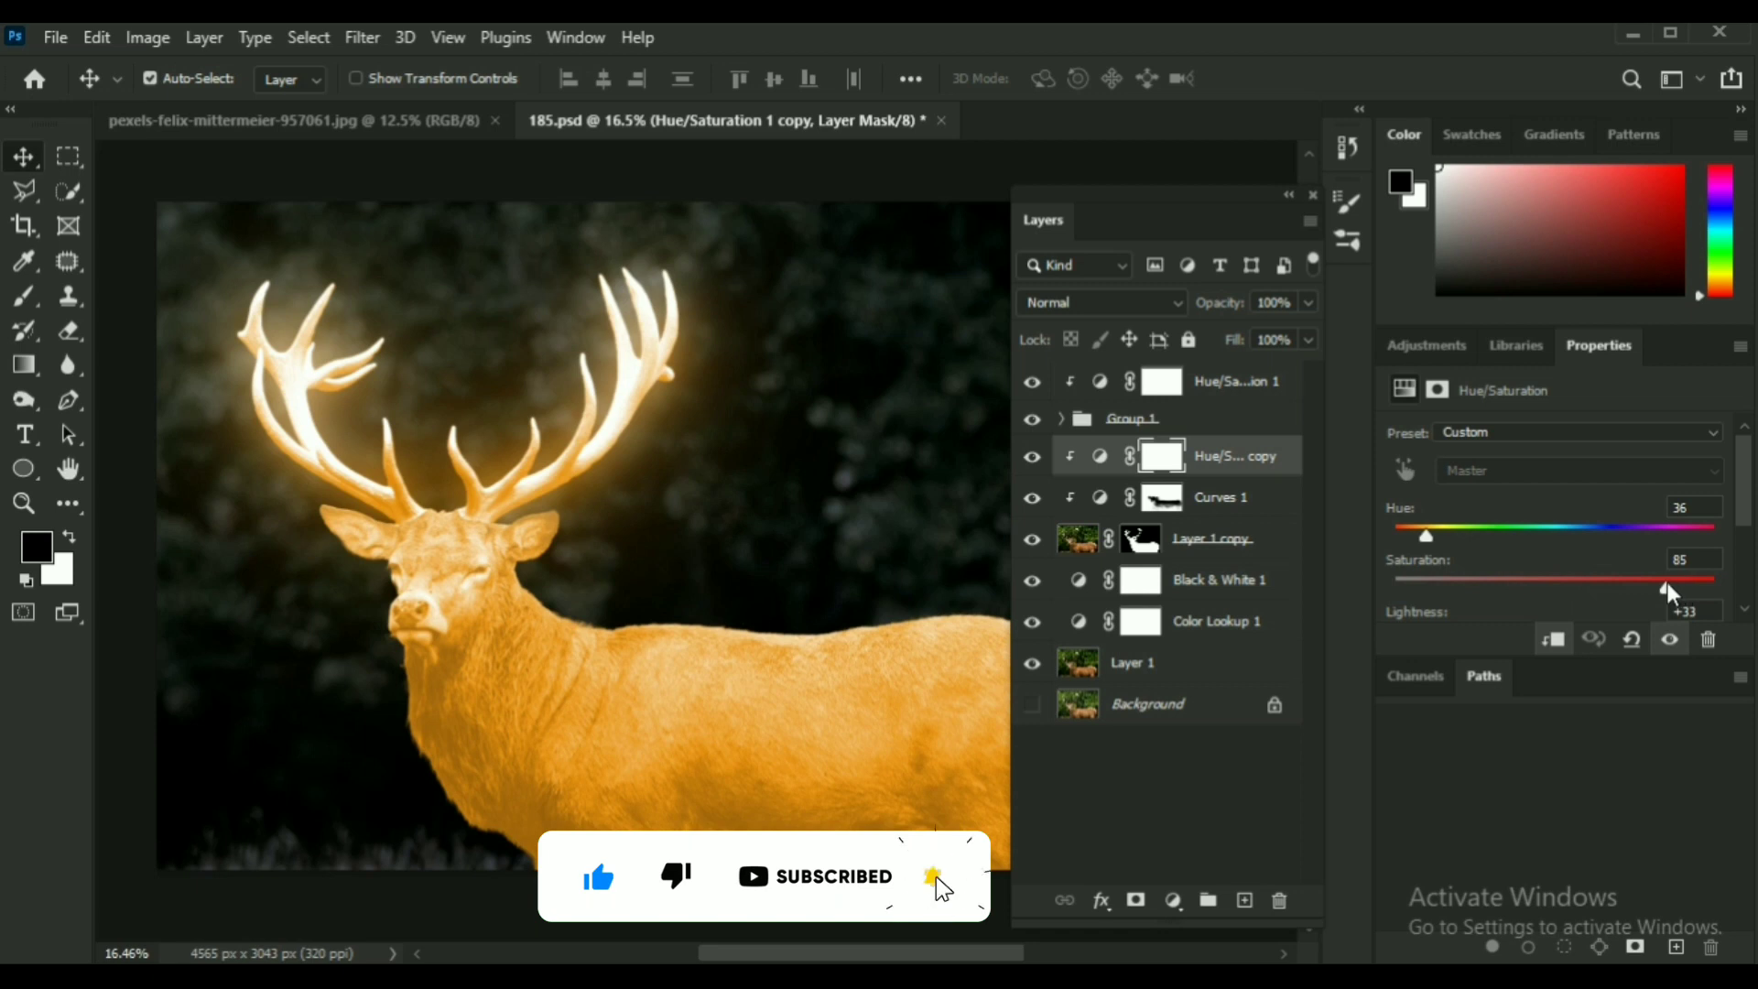
Set the Hue/Saturation 1 copy's Saturation to 60 and Lightness to +2.
{"action": "left_click", "coordinate": [1588, 581]}
{"action": "scroll", "coordinate": [1602, 559], "scroll_direction": "down", "scroll_amount": 2}
{"action": "left_click_drag", "start_coordinate": [1606, 549], "coordinate": [1545, 556]}
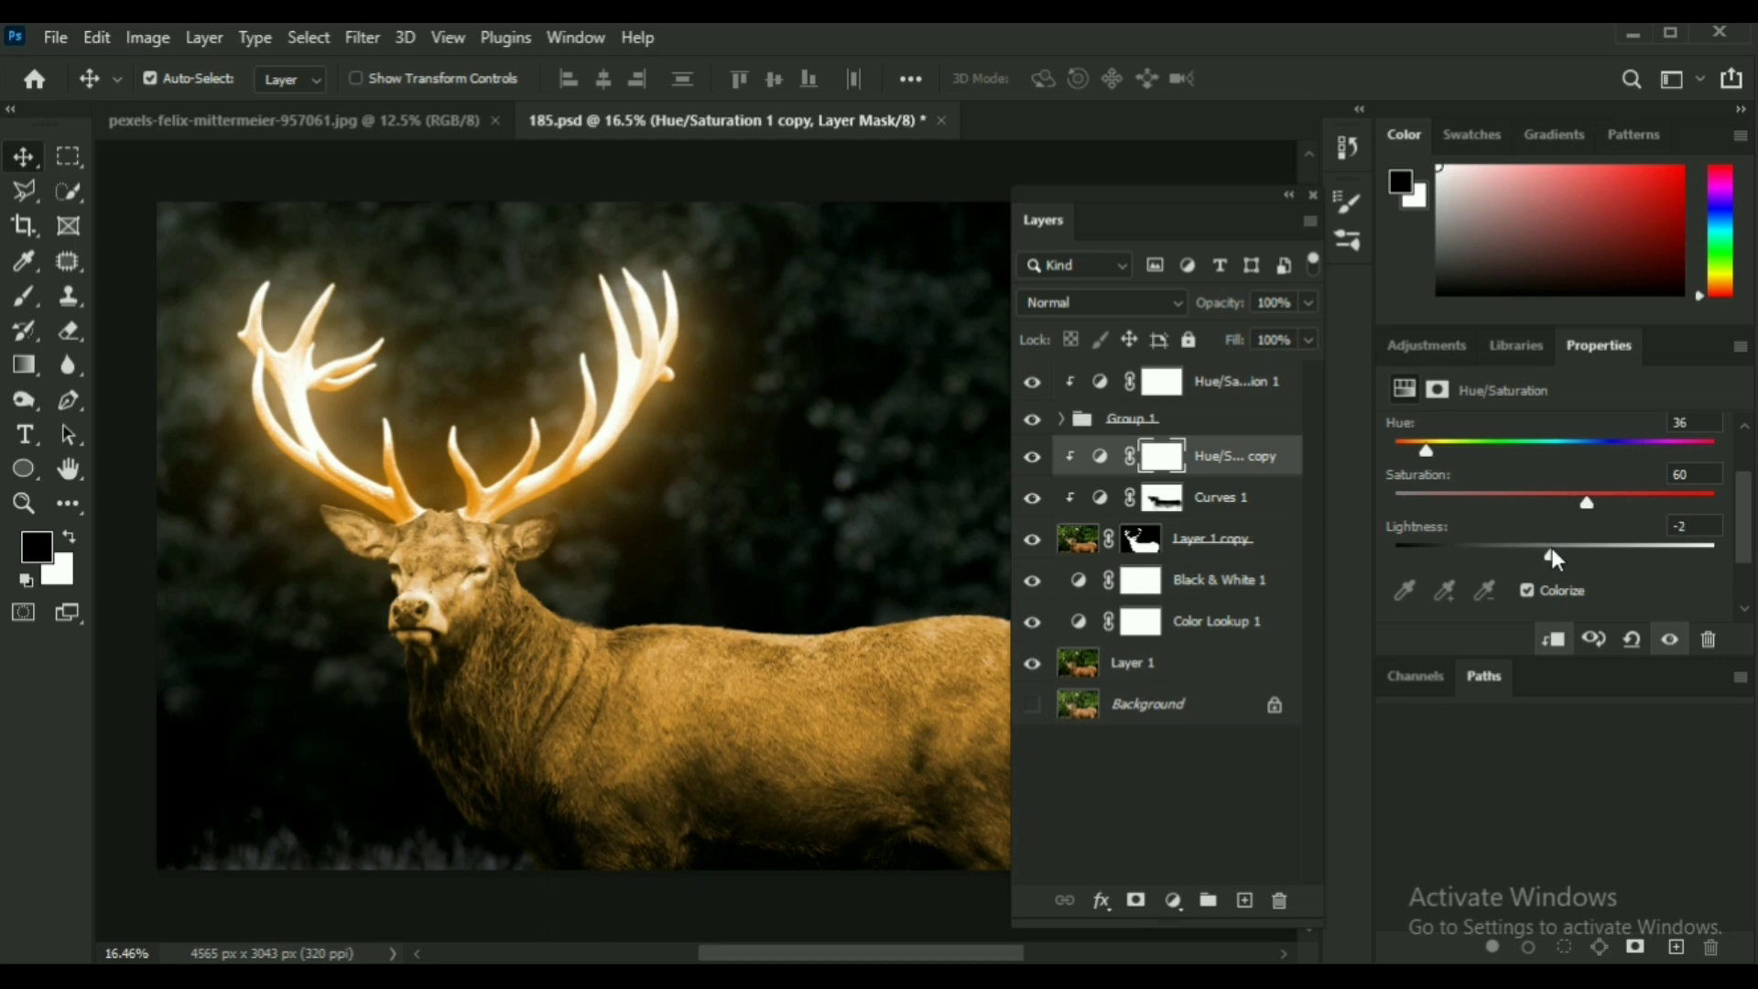
{"action": "left_click_drag", "start_coordinate": [1552, 547], "coordinate": [1557, 550]}
{"action": "left_click_drag", "start_coordinate": [1057, 225], "coordinate": [1481, 685]}
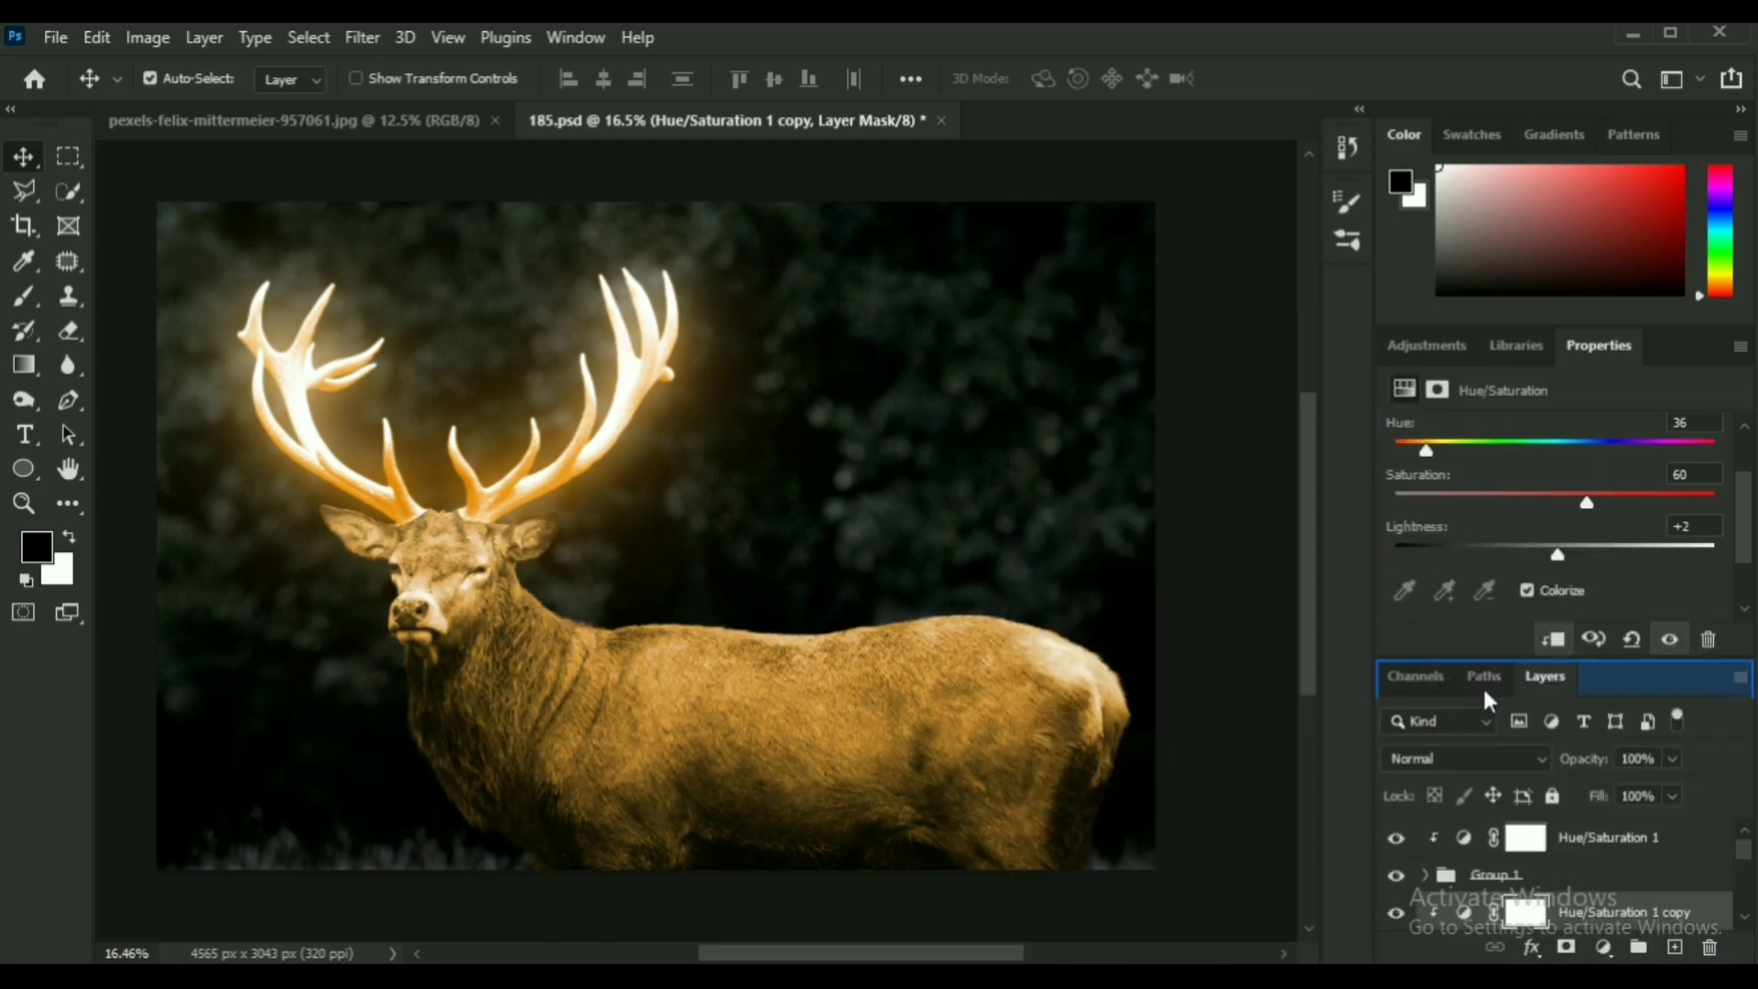
Preview the deer without the Hue/Saturation 1 copy, then fill that layer's mask with black.
{"action": "scroll", "coordinate": [1533, 856], "scroll_direction": "down", "scroll_amount": 2}
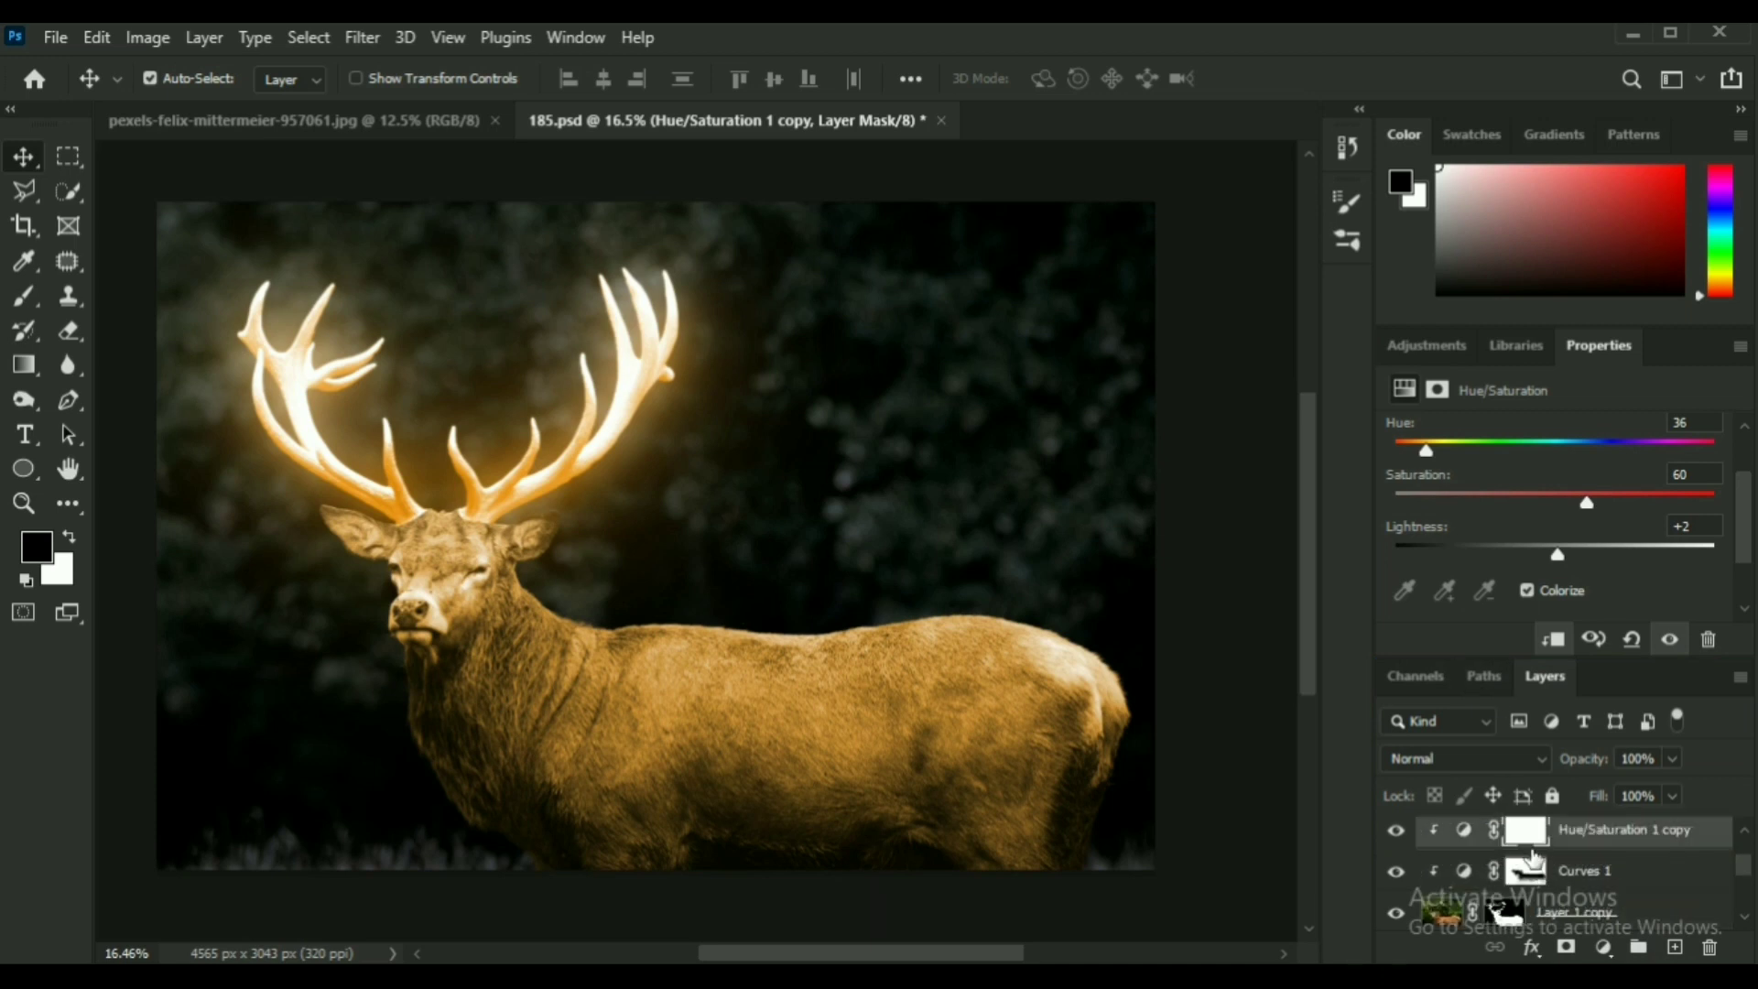
{"action": "left_click", "coordinate": [1394, 833]}
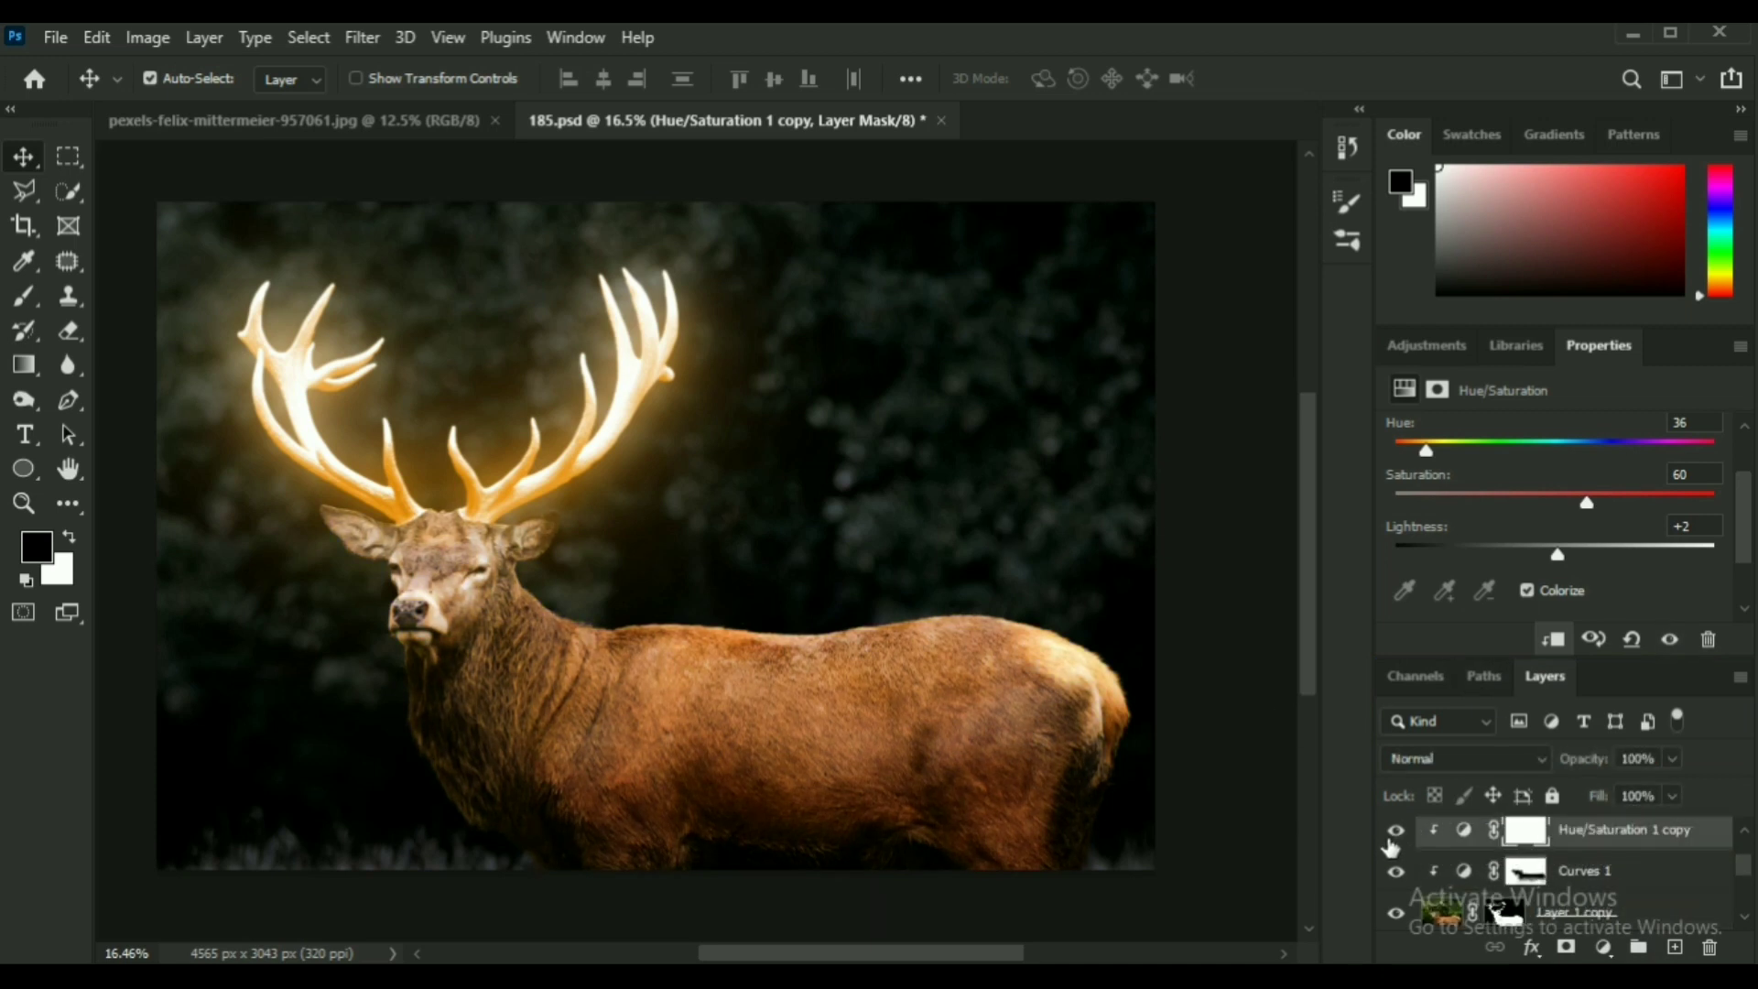
{"action": "left_click", "coordinate": [1393, 833]}
{"action": "left_click", "coordinate": [1524, 833]}
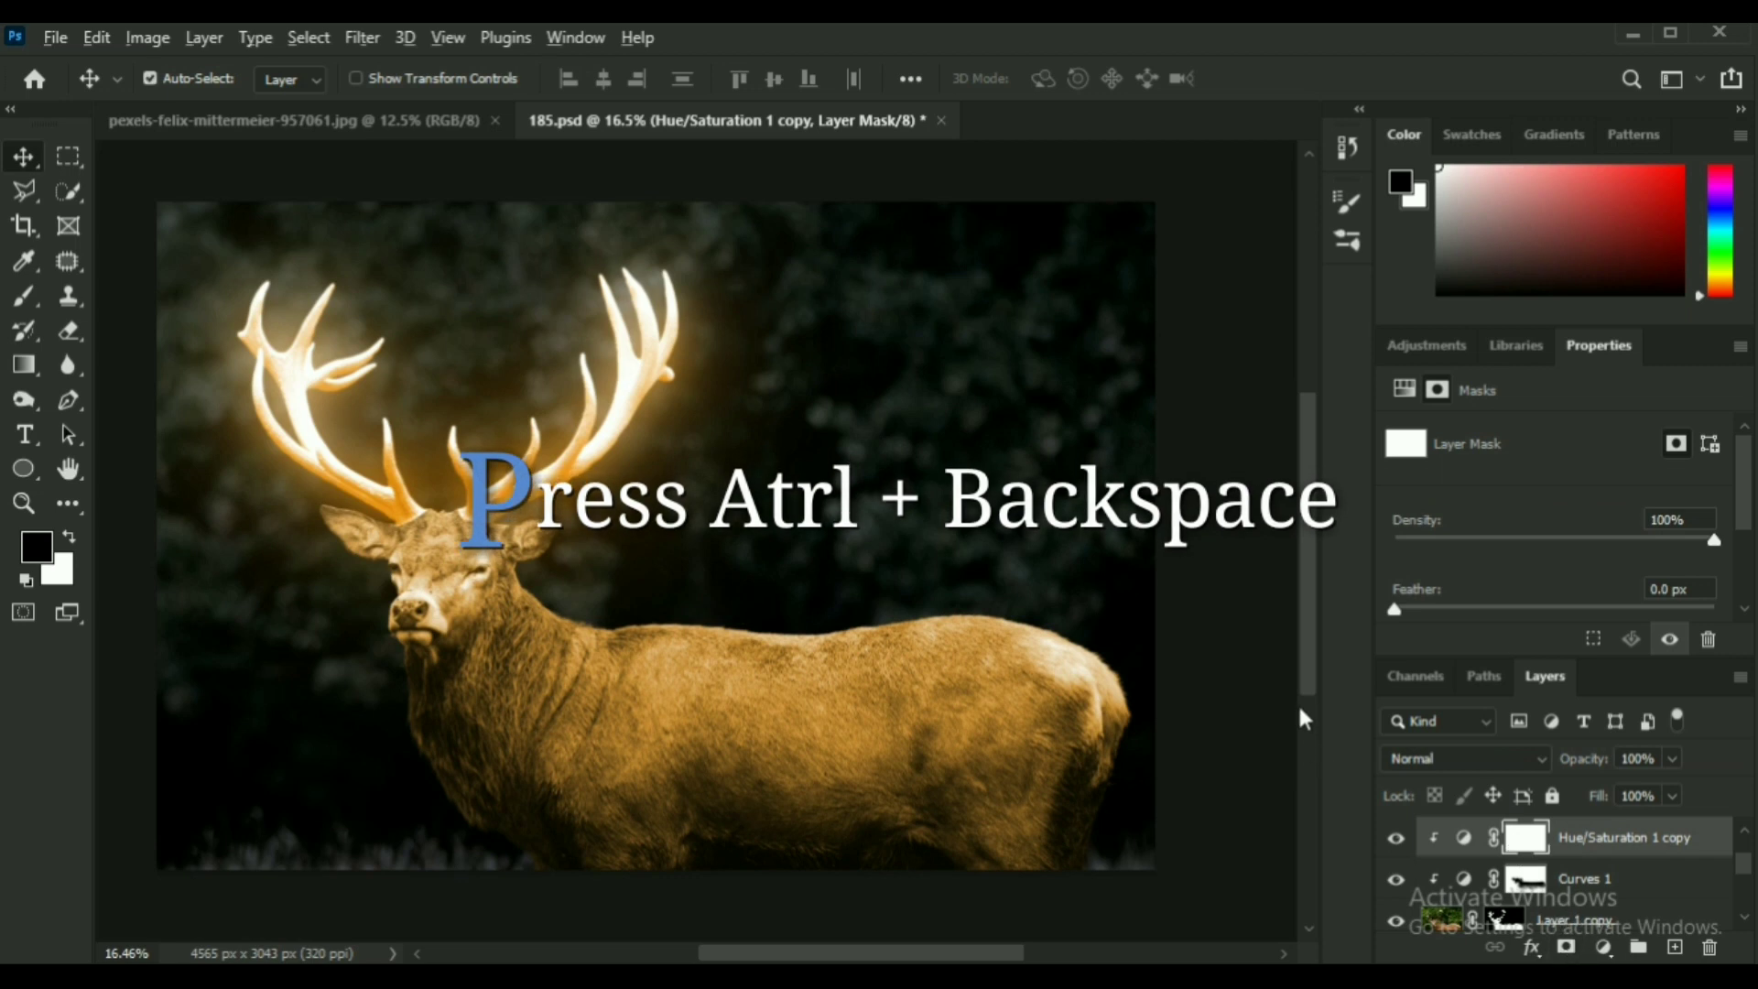
{"action": "key", "text": "alt+BackSpace"}
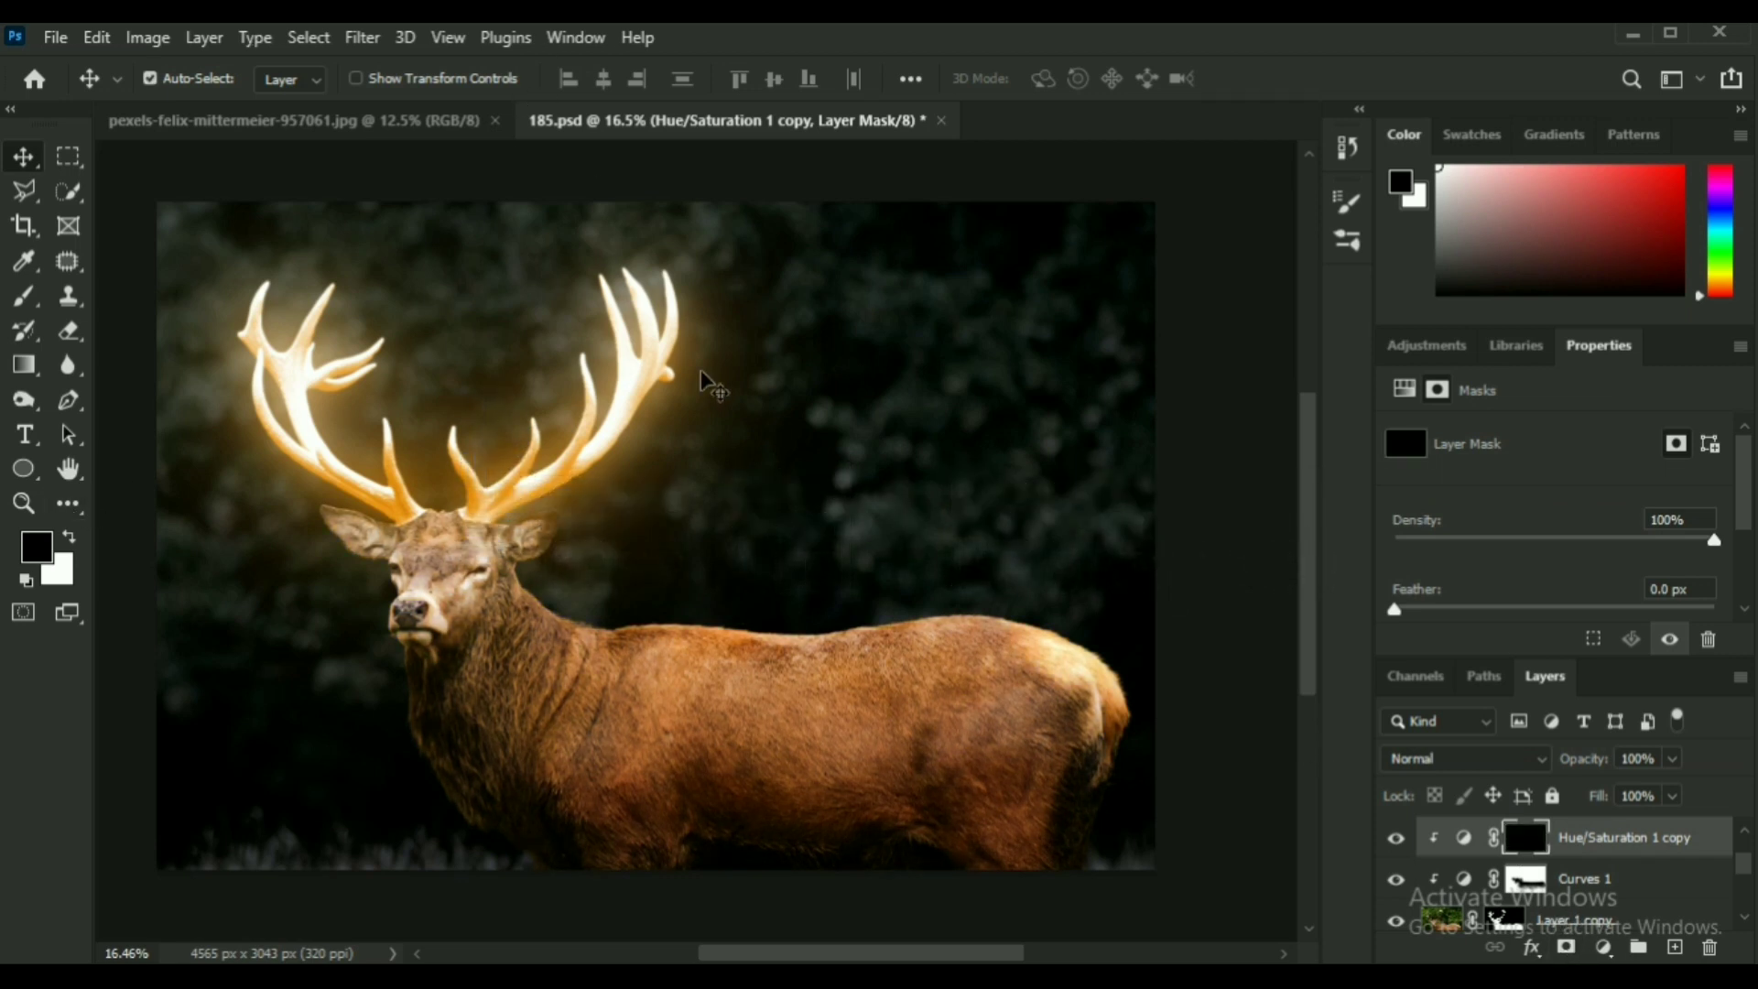
Paint white over the deer's head on the Hue/Saturation 1 copy mask with a 200-pixel brush at 16% Flow.
{"action": "key", "text": "b"}
{"action": "left_click_drag", "start_coordinate": [706, 78], "coordinate": [722, 87]}
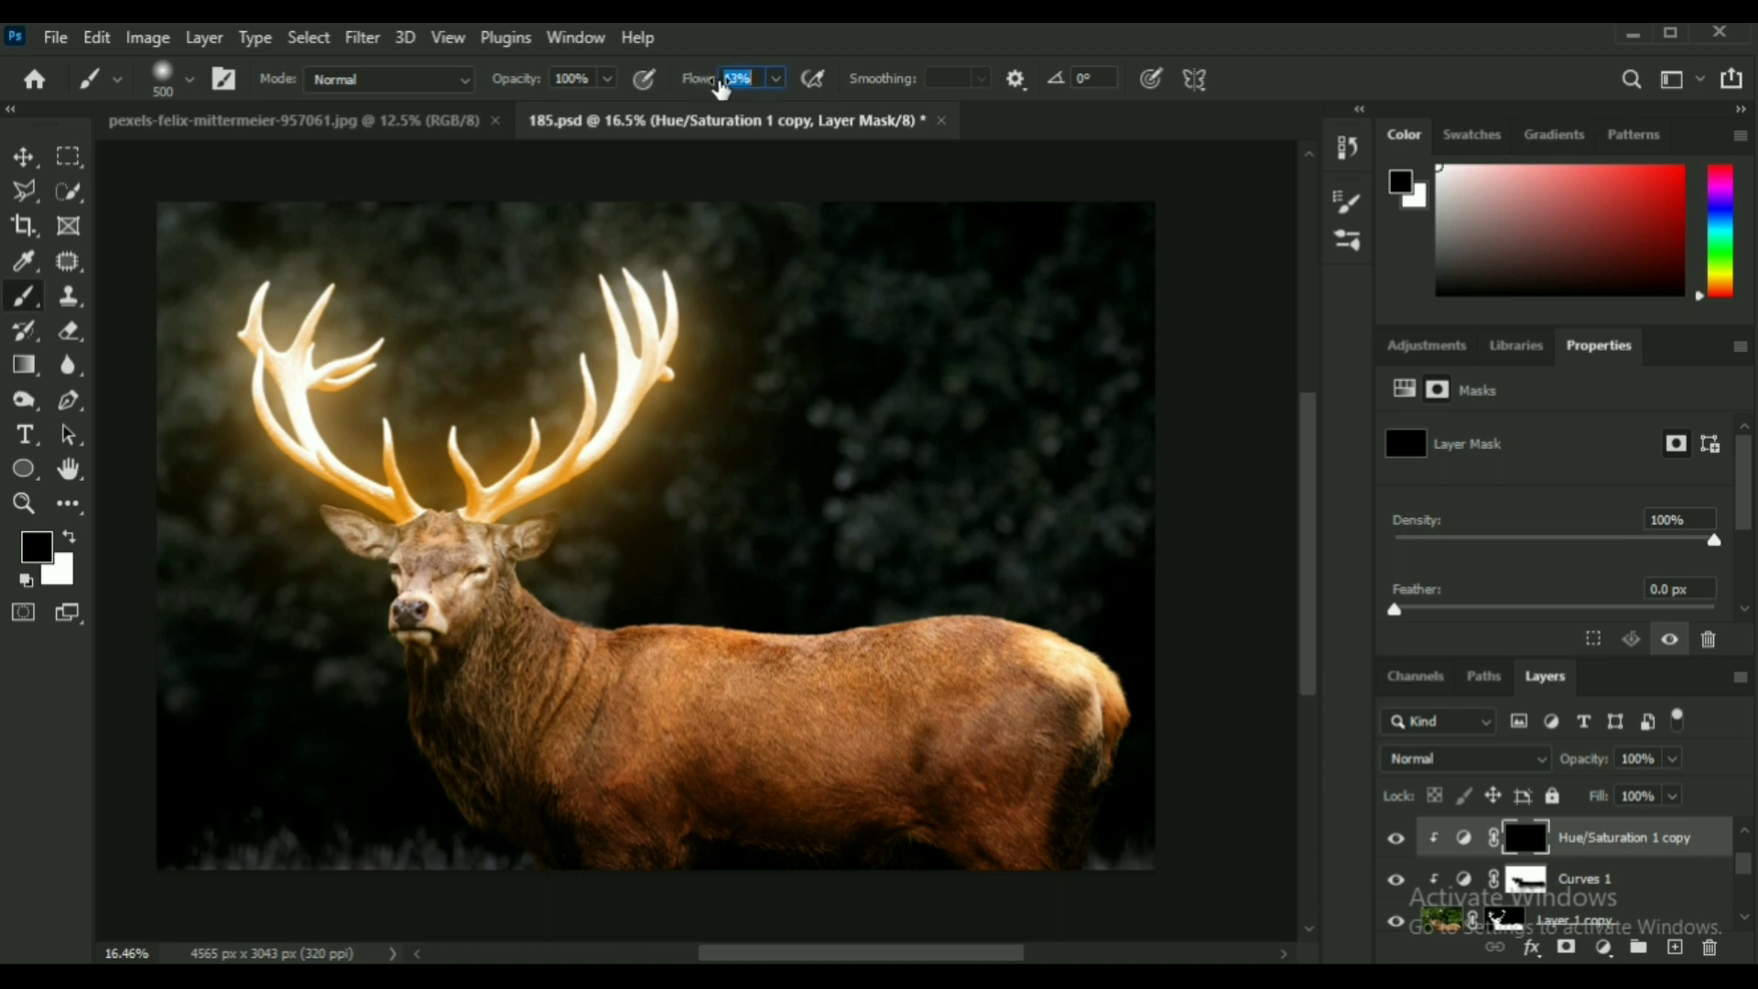
{"action": "scroll", "coordinate": [446, 529], "scroll_direction": "up", "scroll_amount": 5}
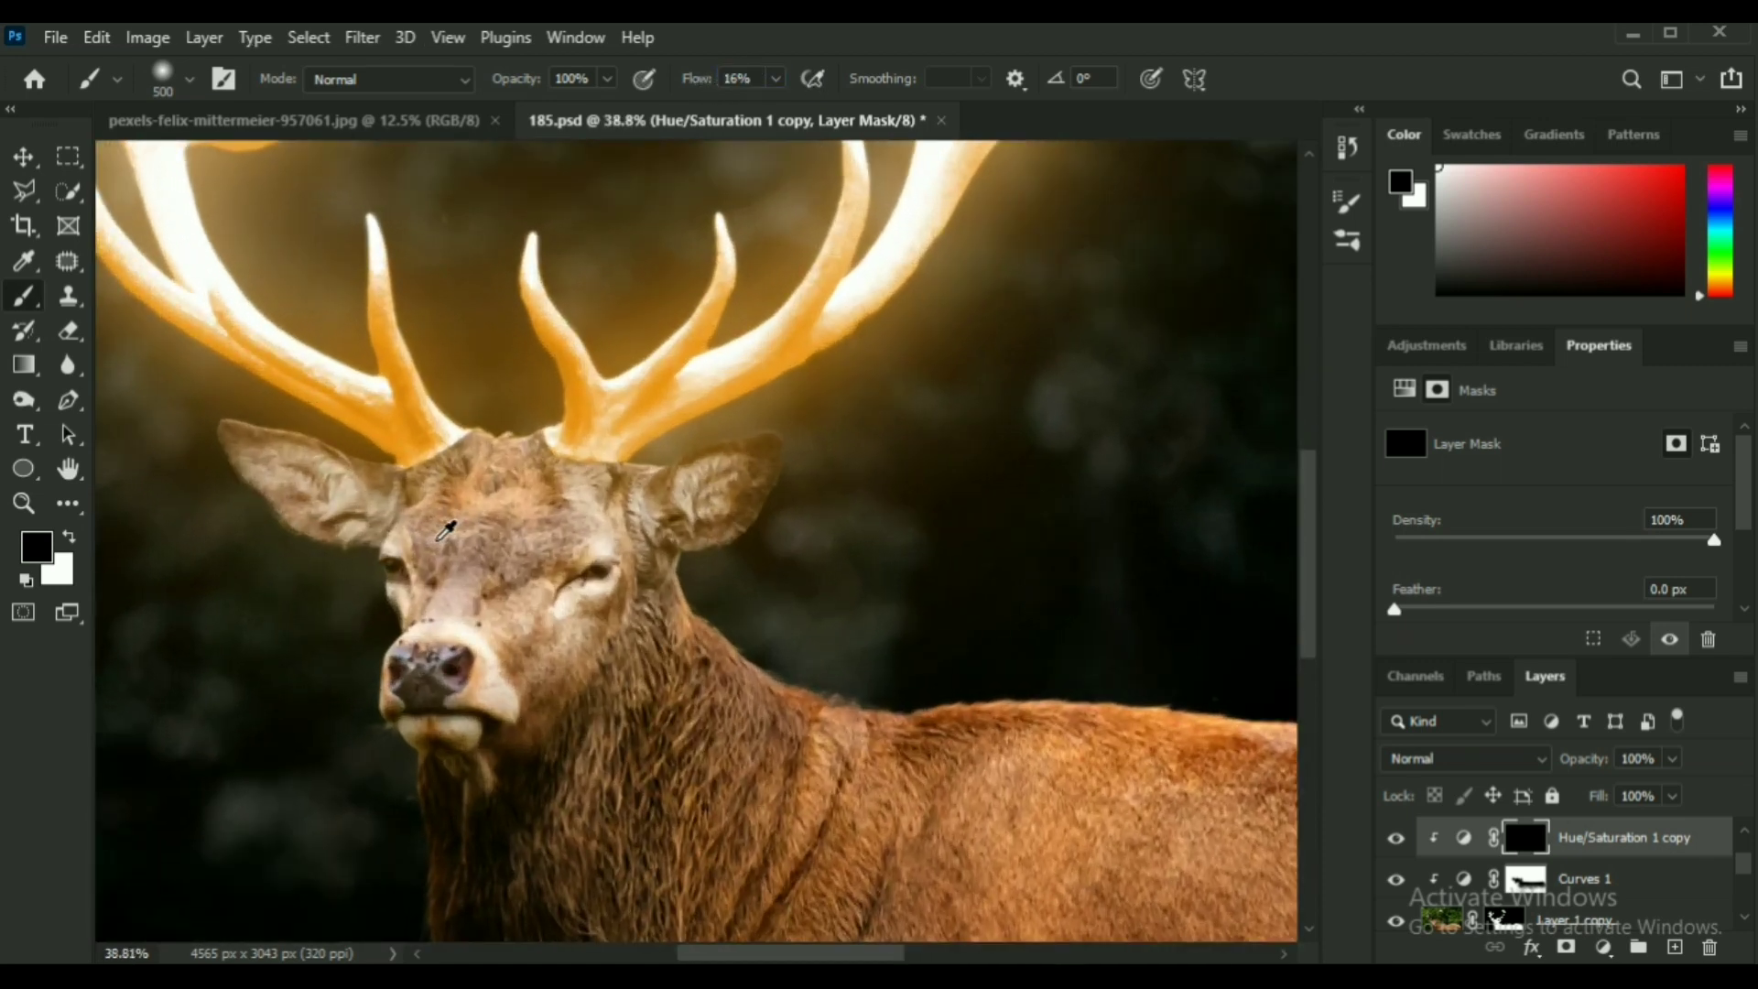
{"action": "key", "text": "x"}
{"action": "mouse_move", "coordinate": [366, 501]}
{"action": "left_mouse_down"}
{"action": "mouse_move", "coordinate": [512, 467]}
{"action": "mouse_move", "coordinate": [528, 652]}
{"action": "mouse_move", "coordinate": [458, 729]}
{"action": "left_mouse_up"}
{"action": "scroll", "coordinate": [1025, 675], "scroll_direction": "down", "scroll_amount": 4}
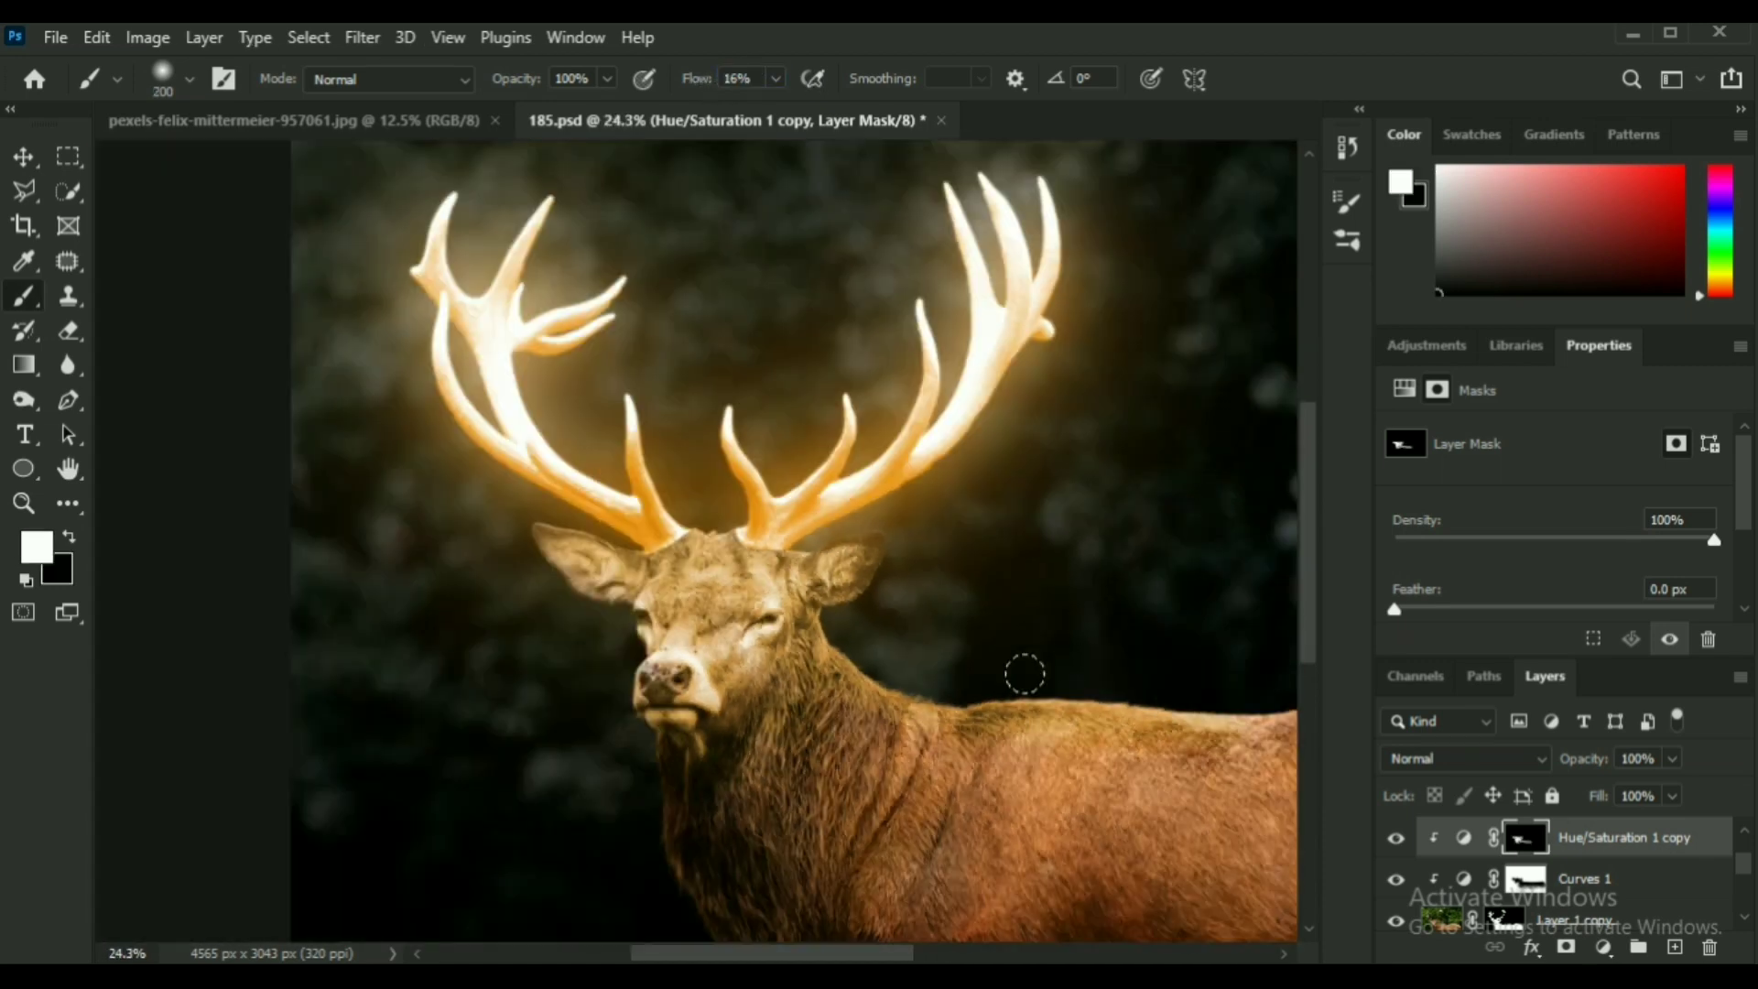
Extend the golden tint along the deer's neck, back and rump on the mask, blending with a 700-pixel white brush at 1% Flow.
{"action": "key", "text": "bracketright"}
{"action": "key", "text": "bracketright"}
{"action": "key", "text": "bracketright"}
{"action": "key", "text": "bracketright"}
{"action": "key", "text": "bracketright"}
{"action": "key", "text": "bracketright"}
{"action": "mouse_move", "coordinate": [586, 623]}
{"action": "left_mouse_down"}
{"action": "mouse_move", "coordinate": [880, 591]}
{"action": "mouse_move", "coordinate": [641, 652]}
{"action": "left_mouse_up"}
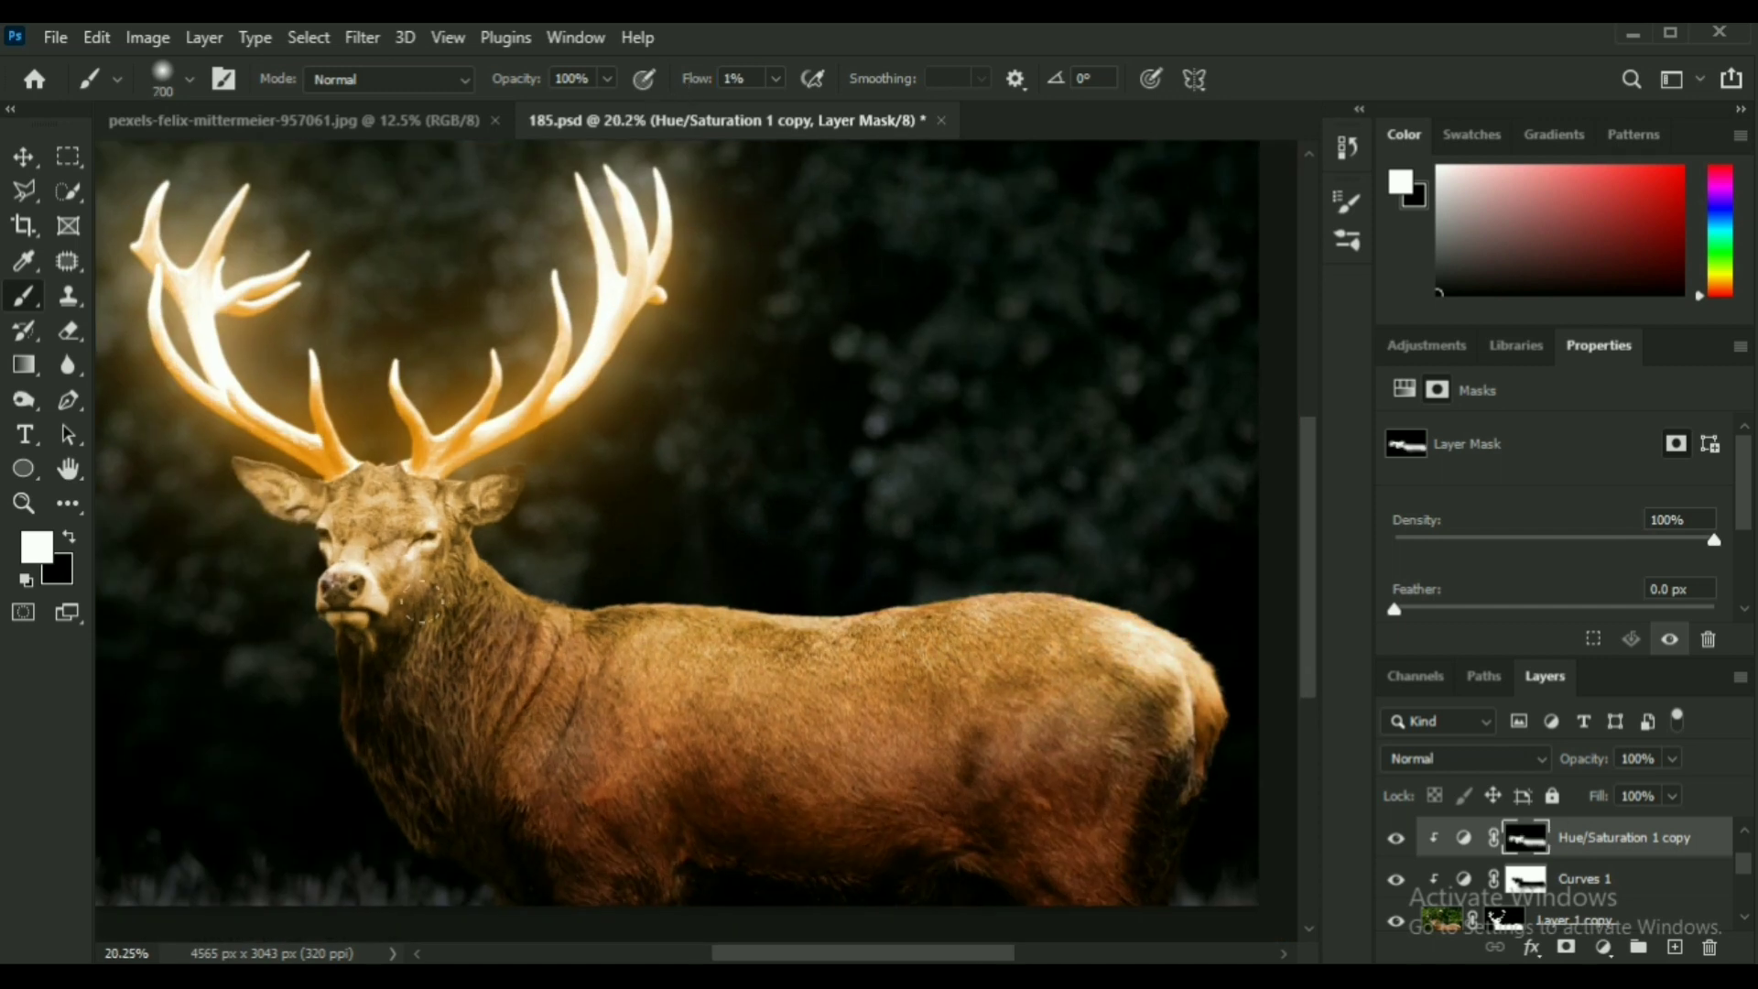
{"action": "scroll", "coordinate": [998, 715], "scroll_direction": "down", "scroll_amount": 1}
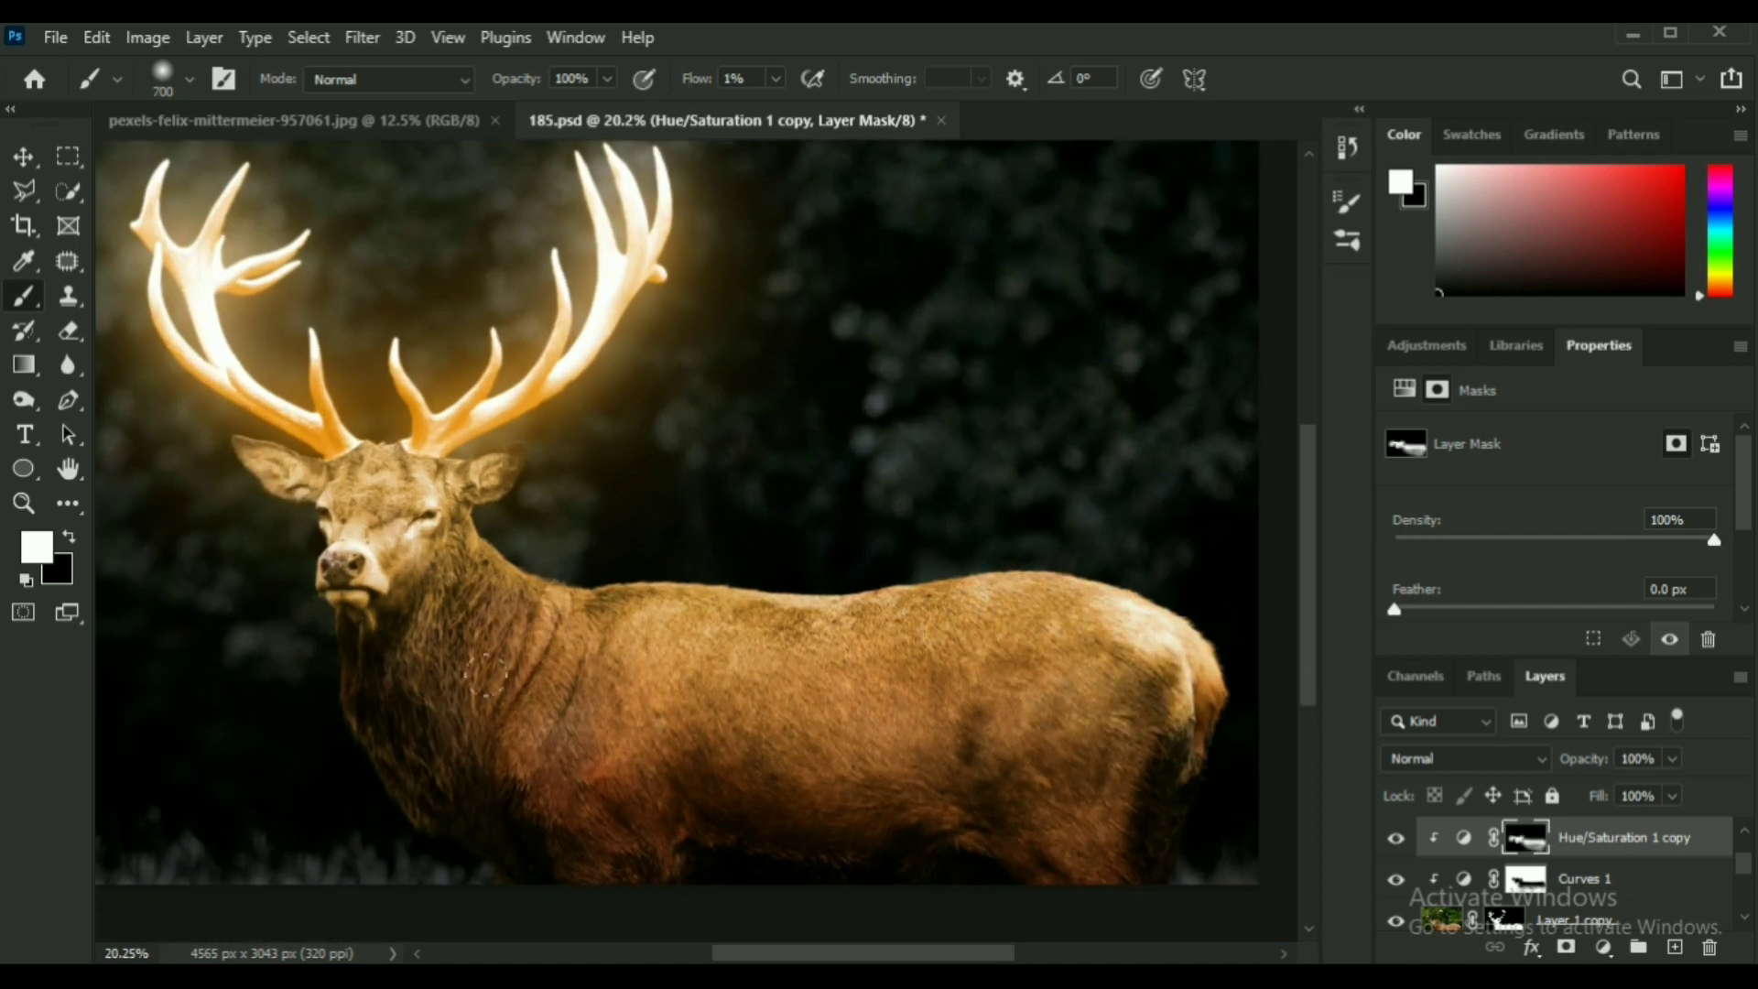
Compare the deer with and without the masked Hue/Saturation 1 copy and the antlers' Hue/Saturation 1 layer.
{"action": "key", "text": "x"}
{"action": "left_click", "coordinate": [1397, 837]}
{"action": "left_click", "coordinate": [1396, 837]}
{"action": "scroll", "coordinate": [661, 458], "scroll_direction": "down", "scroll_amount": 3}
{"action": "scroll", "coordinate": [650, 426], "scroll_direction": "up", "scroll_amount": 2}
{"action": "scroll", "coordinate": [637, 397], "scroll_direction": "down", "scroll_amount": 1}
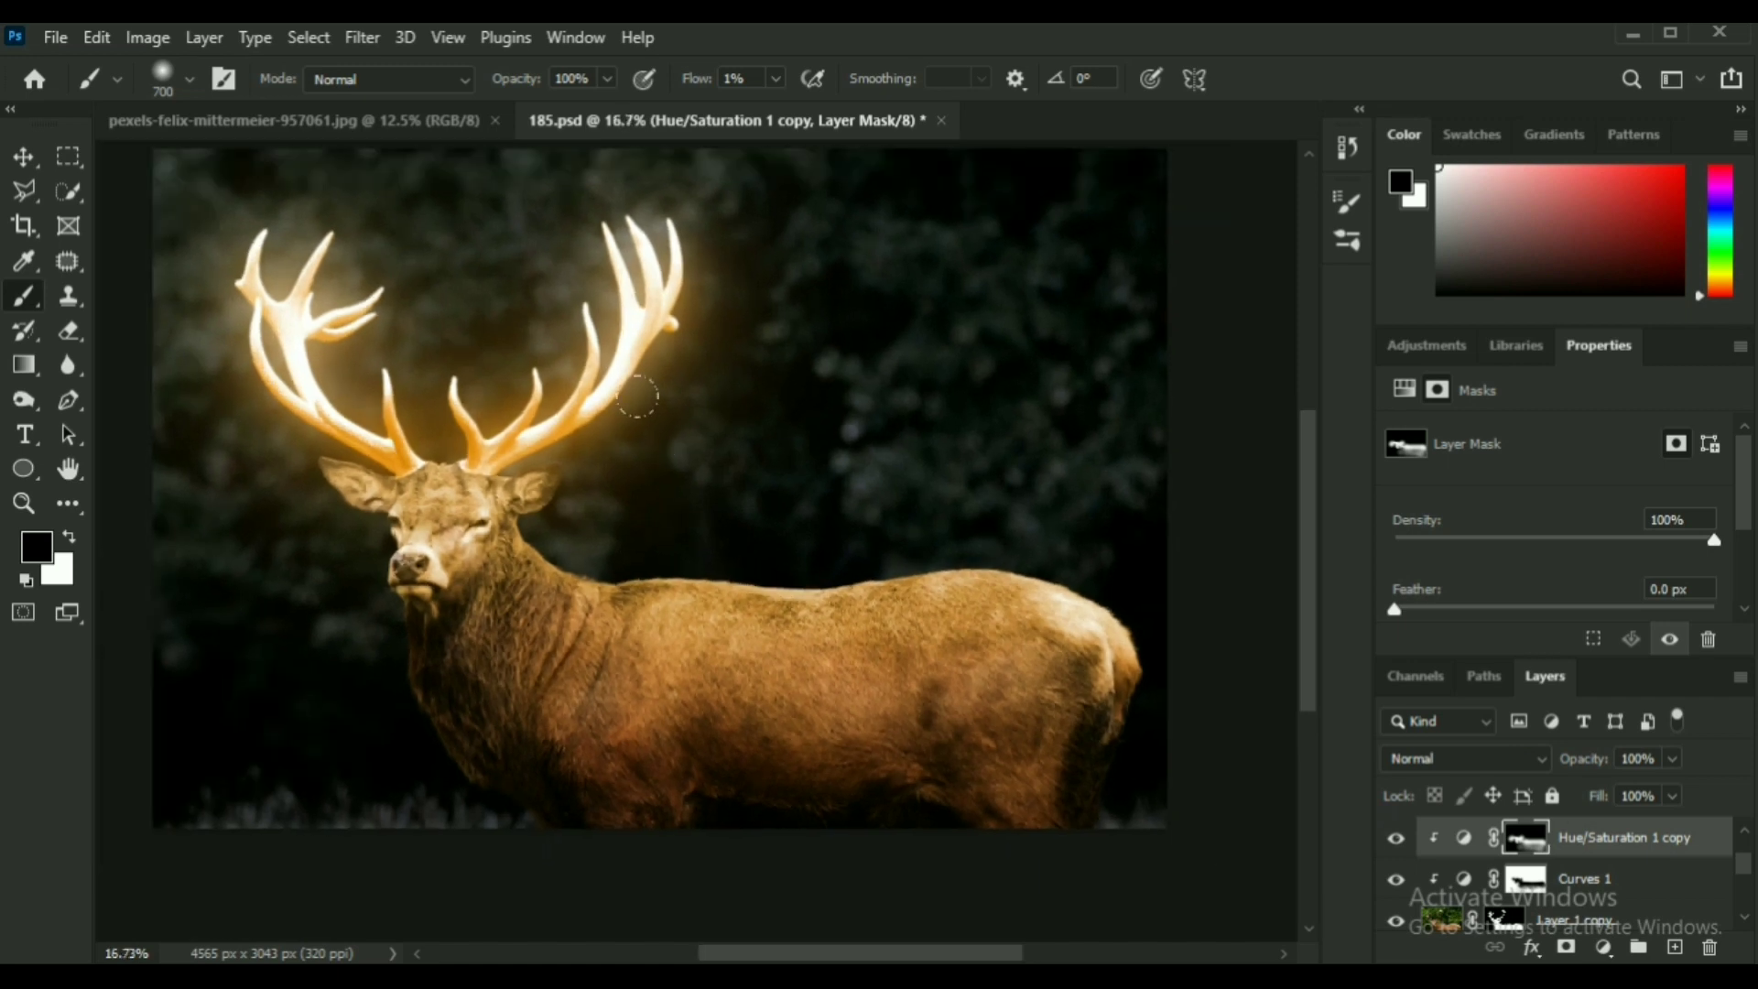
{"action": "left_click_drag", "start_coordinate": [637, 397], "coordinate": [684, 441]}
{"action": "scroll", "coordinate": [1428, 824], "scroll_direction": "up", "scroll_amount": 2}
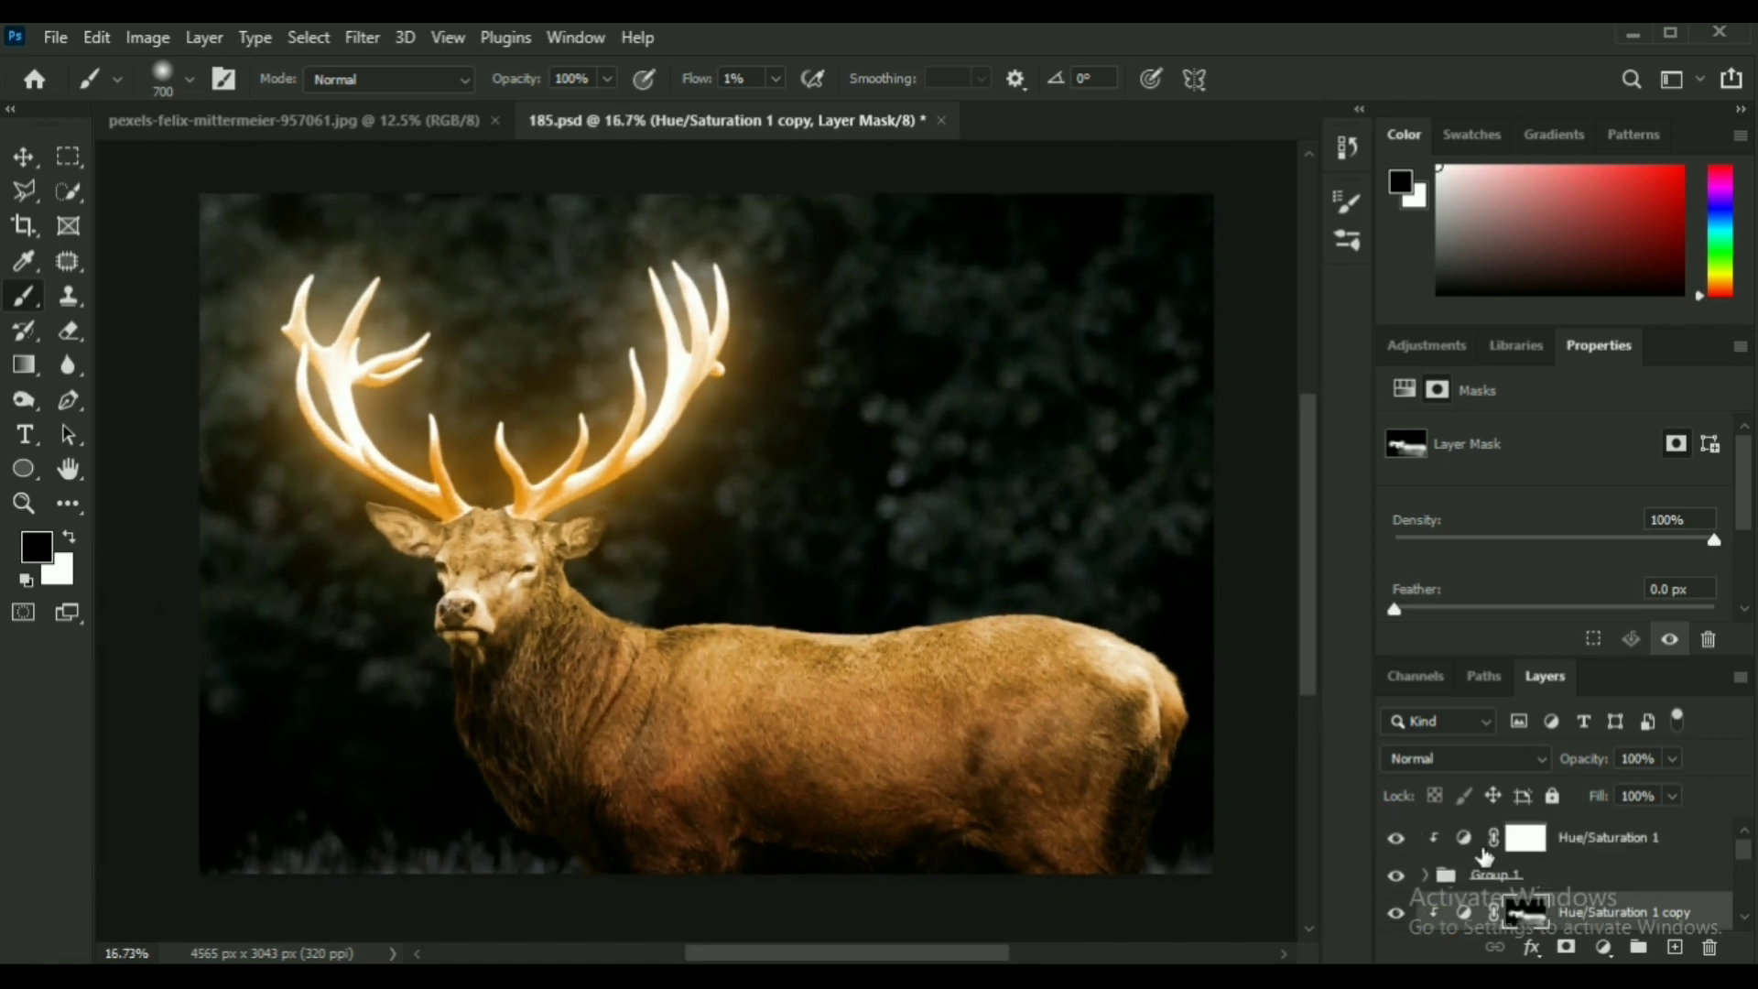
{"action": "left_click", "coordinate": [1395, 838]}
{"action": "left_click", "coordinate": [1395, 837]}
{"action": "key", "text": "v"}
{"action": "left_click", "coordinate": [1397, 872]}
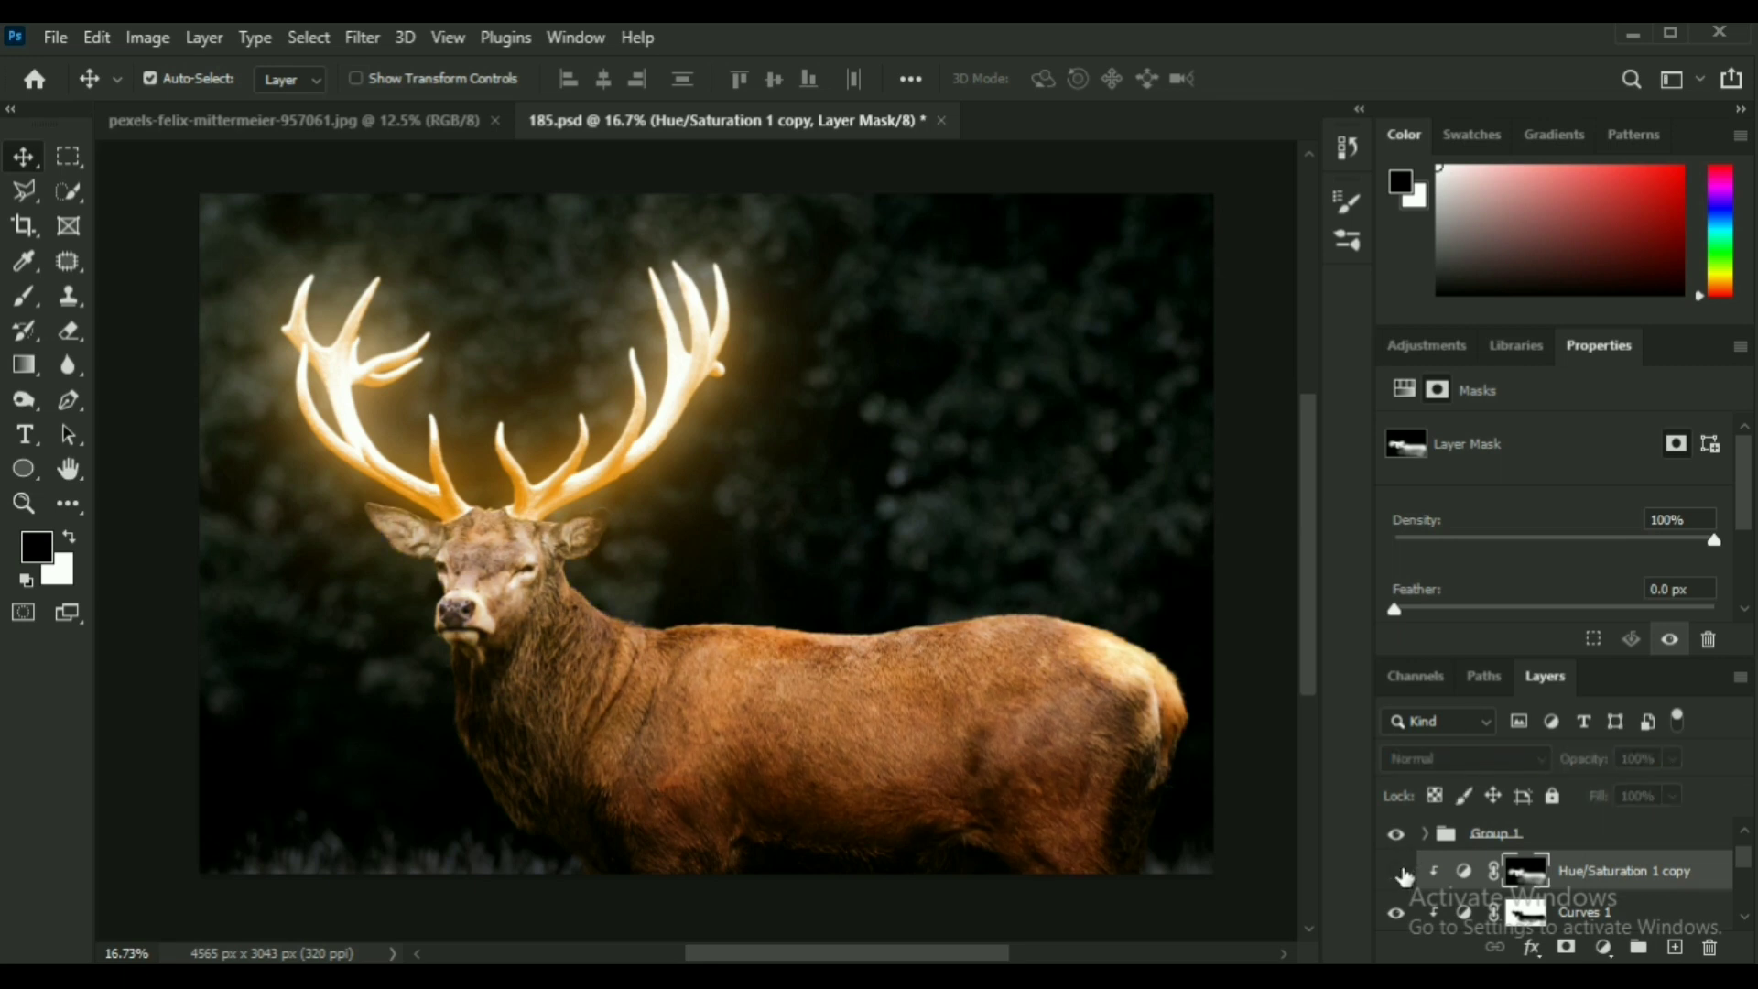
{"action": "left_click", "coordinate": [1403, 874]}
{"action": "left_click", "coordinate": [1402, 875]}
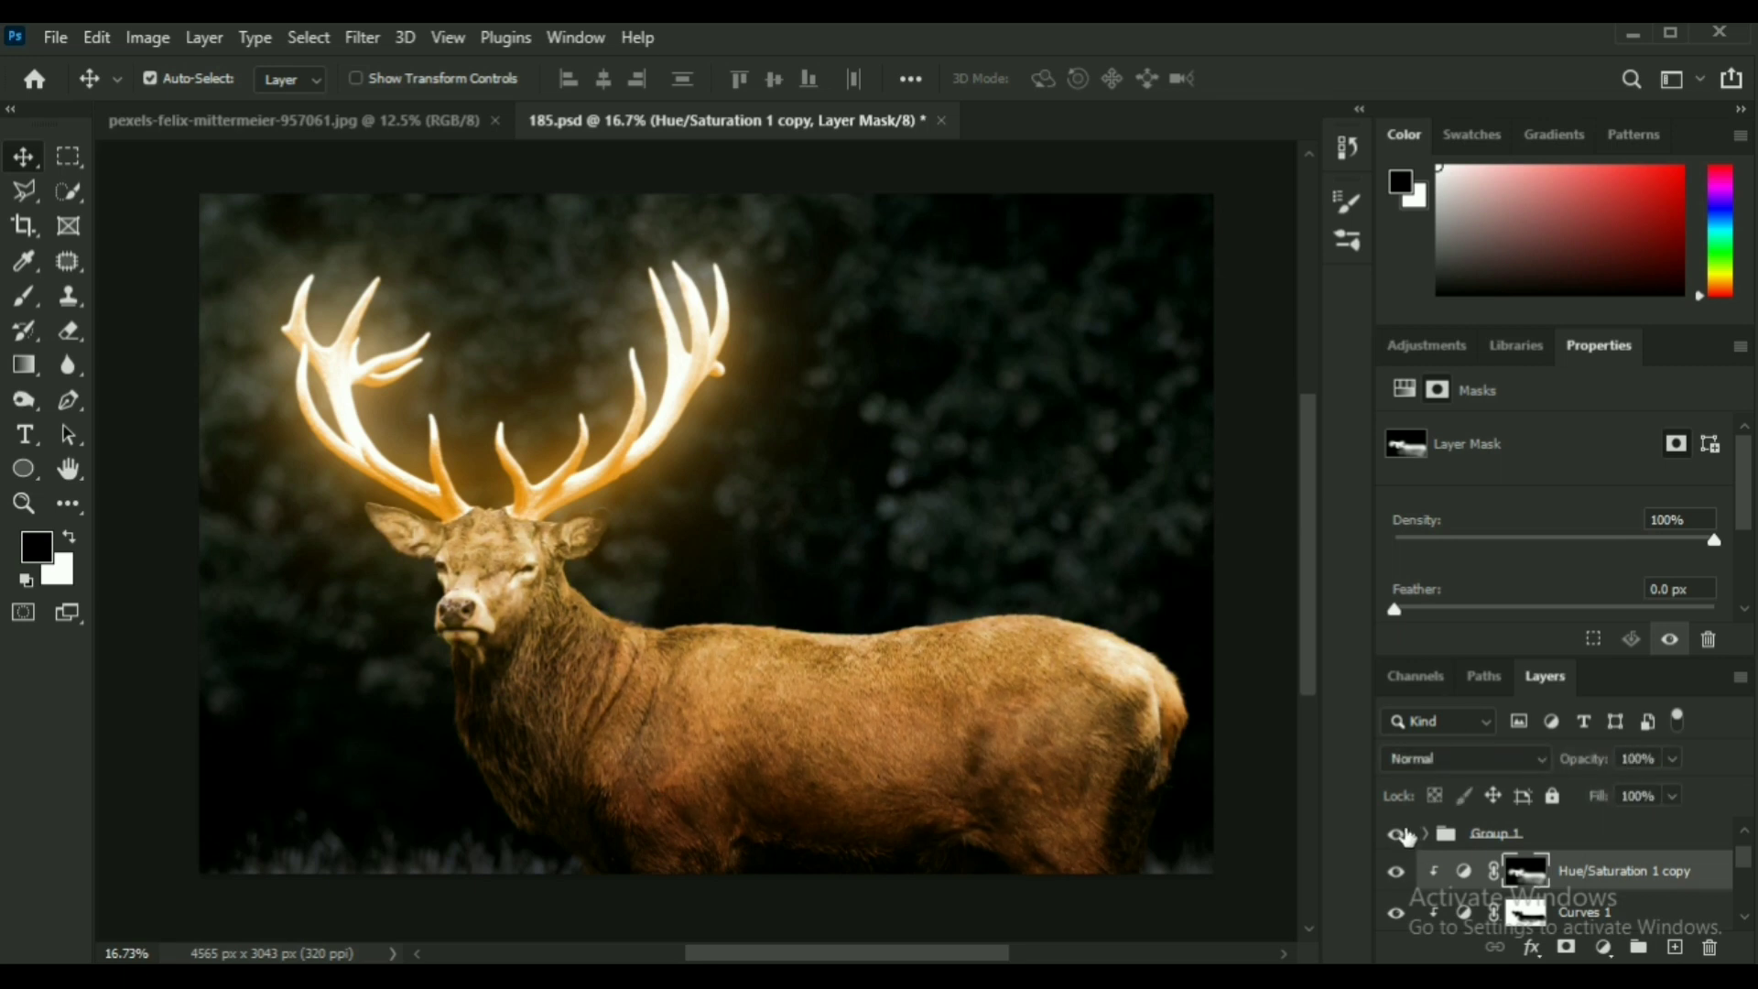
Compare the antler glow with and without Group 1 and its Hue/Saturation 1 layer.
{"action": "left_click", "coordinate": [1397, 833]}
{"action": "left_click", "coordinate": [1396, 833]}
{"action": "left_click", "coordinate": [1397, 833]}
{"action": "left_click", "coordinate": [1396, 833]}
{"action": "scroll", "coordinate": [1407, 835], "scroll_direction": "up", "scroll_amount": 1}
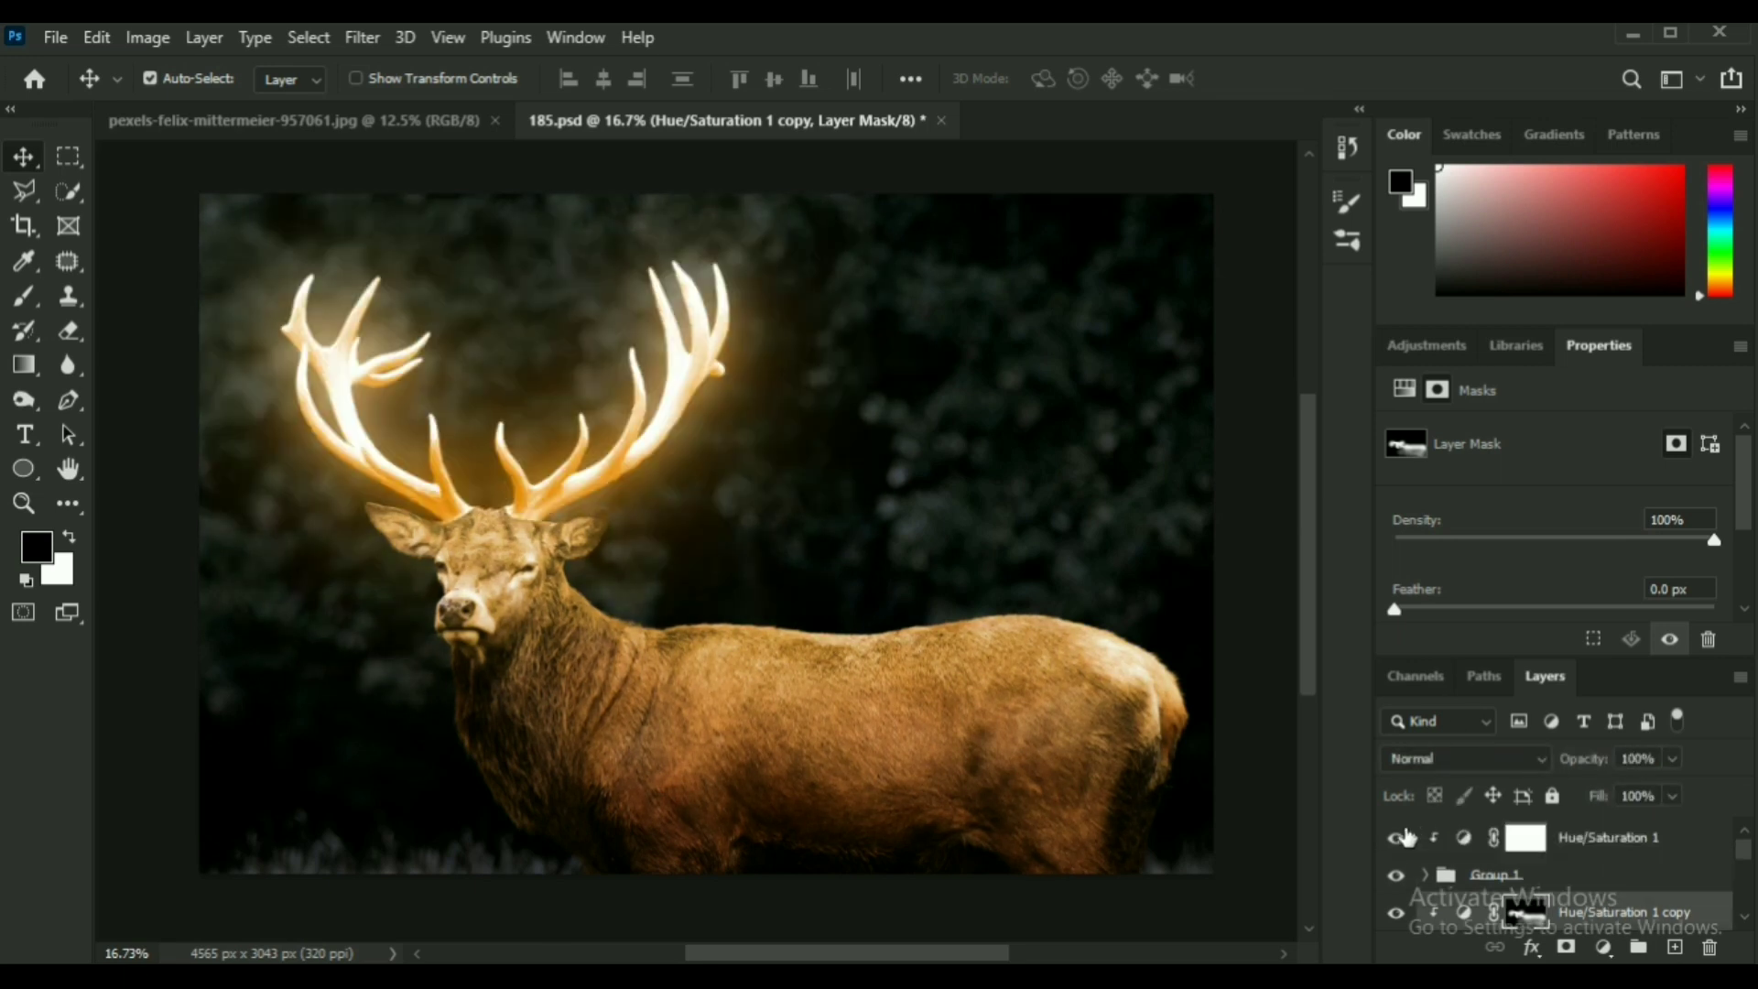
{"action": "left_click", "coordinate": [1398, 842]}
{"action": "left_click", "coordinate": [1398, 842]}
{"action": "left_click", "coordinate": [1398, 842]}
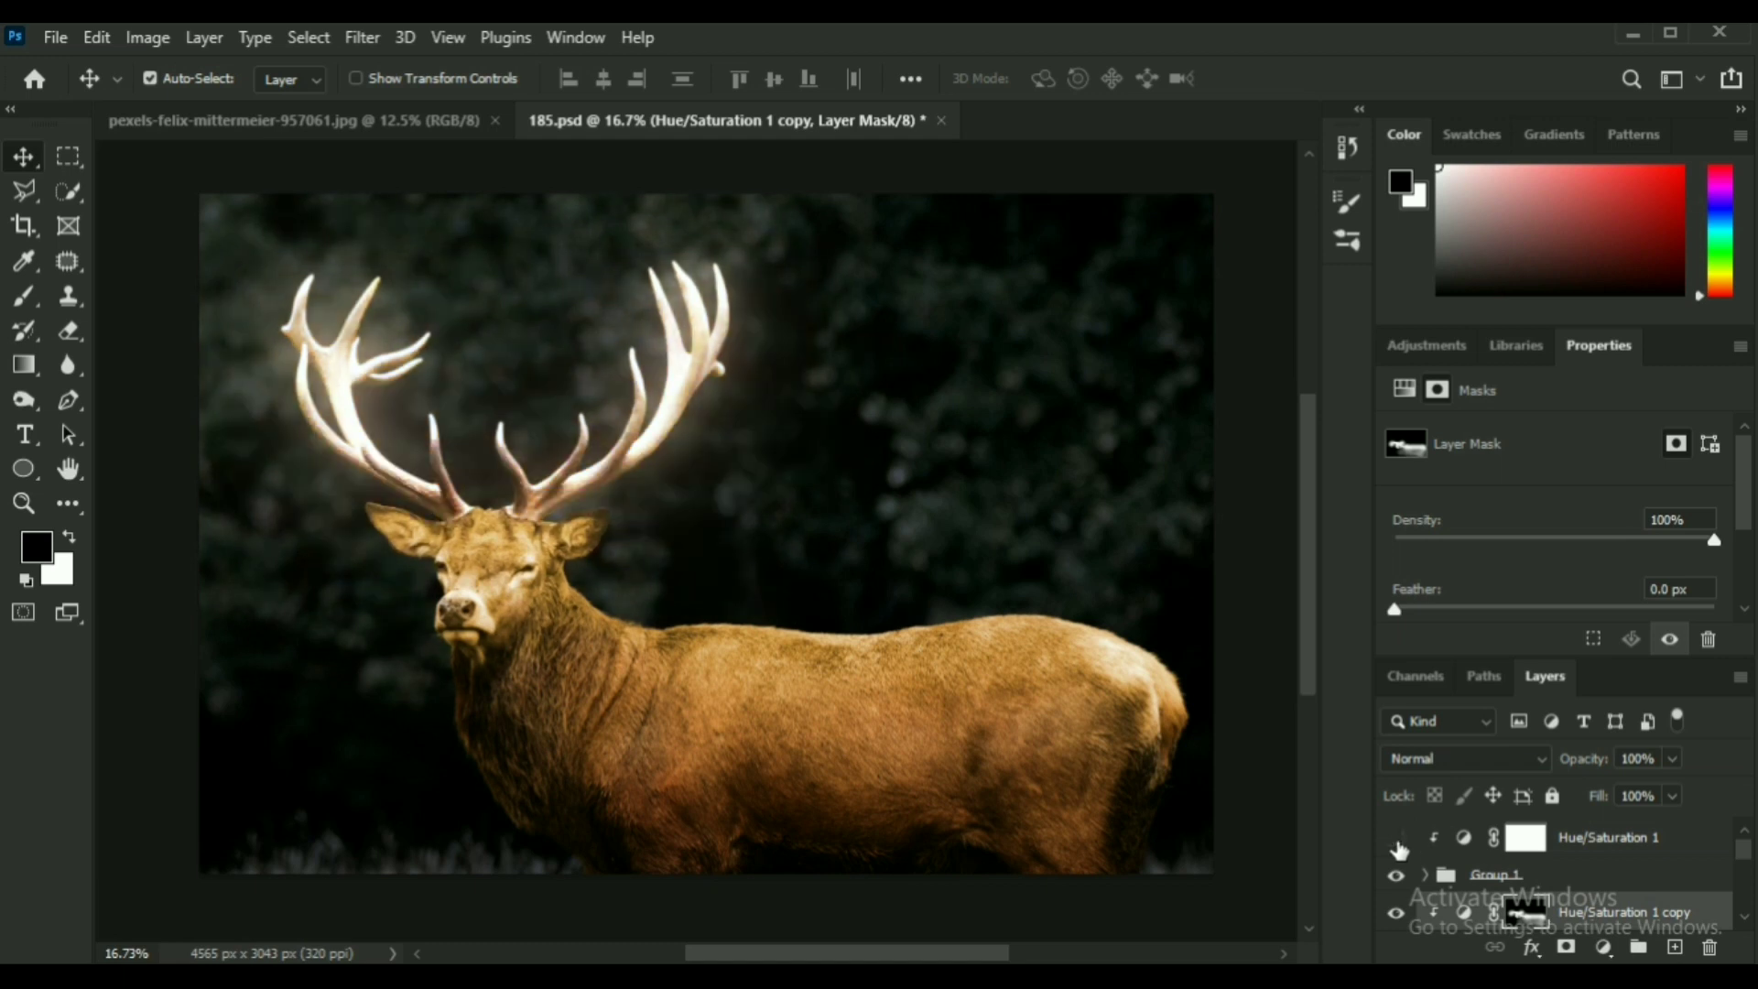
{"action": "left_click", "coordinate": [1398, 842]}
{"action": "left_click", "coordinate": [1396, 875]}
{"action": "left_click", "coordinate": [1396, 874]}
Compare the deer's body with and without the Hue/Saturation 1 copy and the Curves 1 layer.
{"action": "scroll", "coordinate": [1399, 874], "scroll_direction": "down", "scroll_amount": 1}
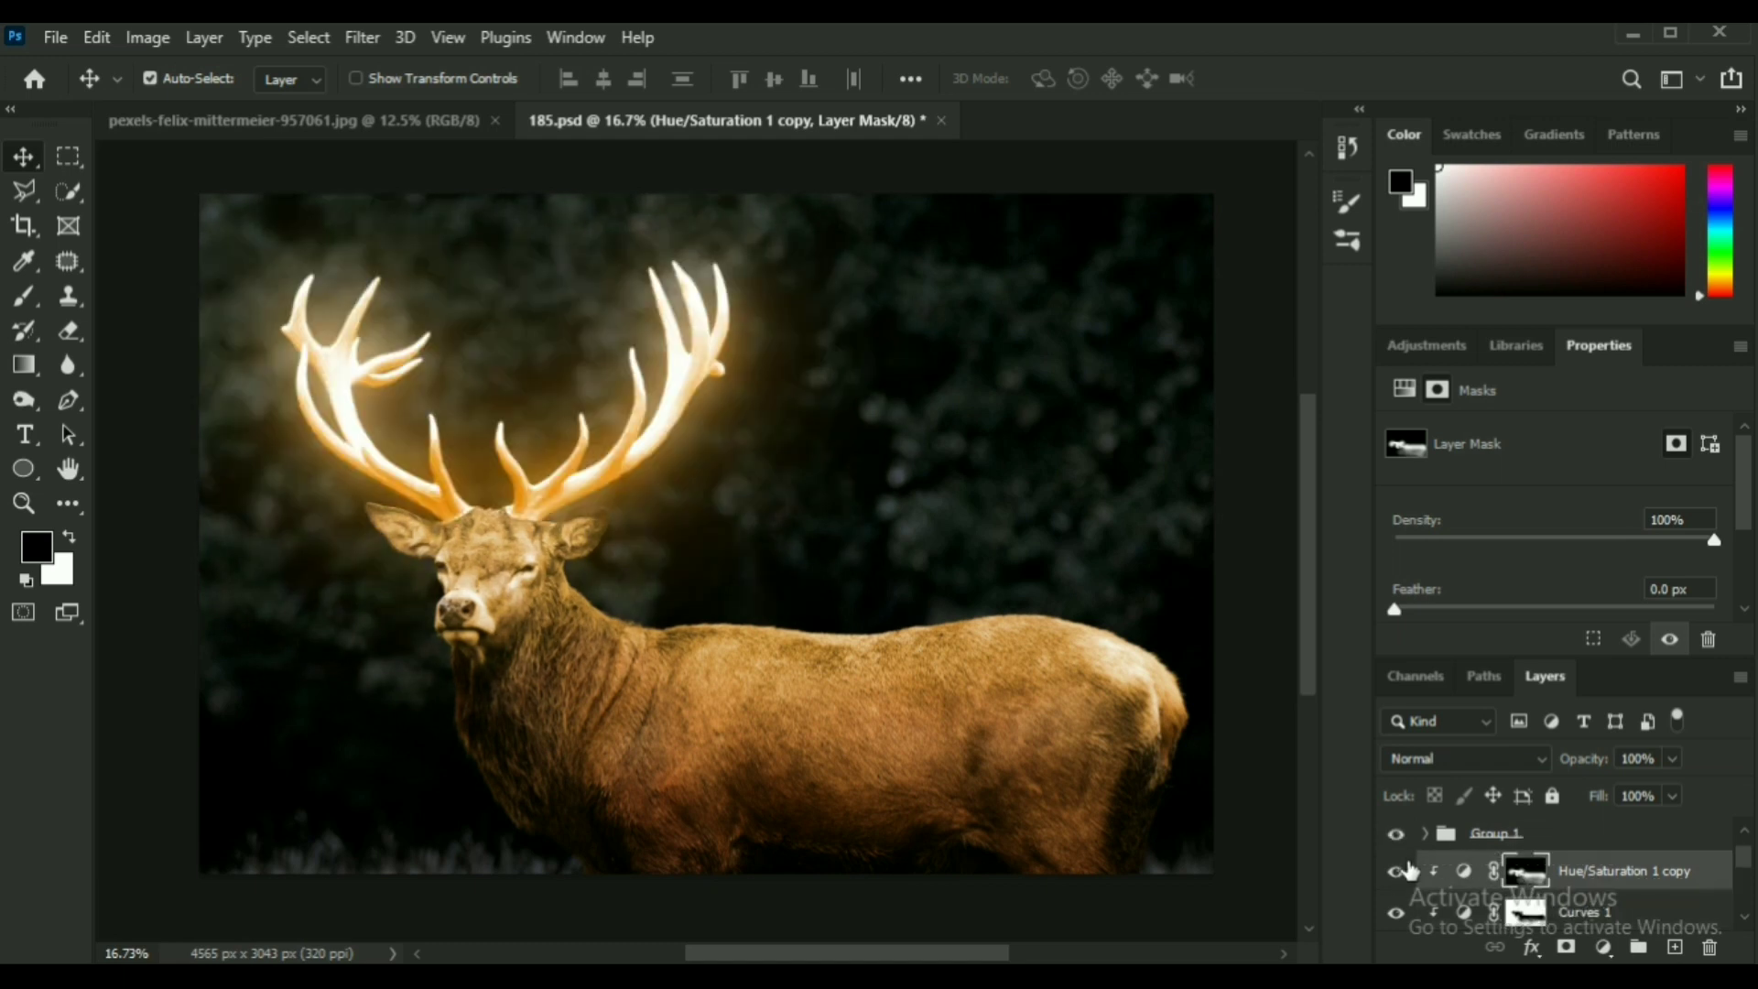
{"action": "left_click", "coordinate": [1398, 870]}
{"action": "left_click", "coordinate": [1398, 870]}
{"action": "left_click", "coordinate": [1398, 870]}
{"action": "scroll", "coordinate": [1400, 873], "scroll_direction": "down", "scroll_amount": 1}
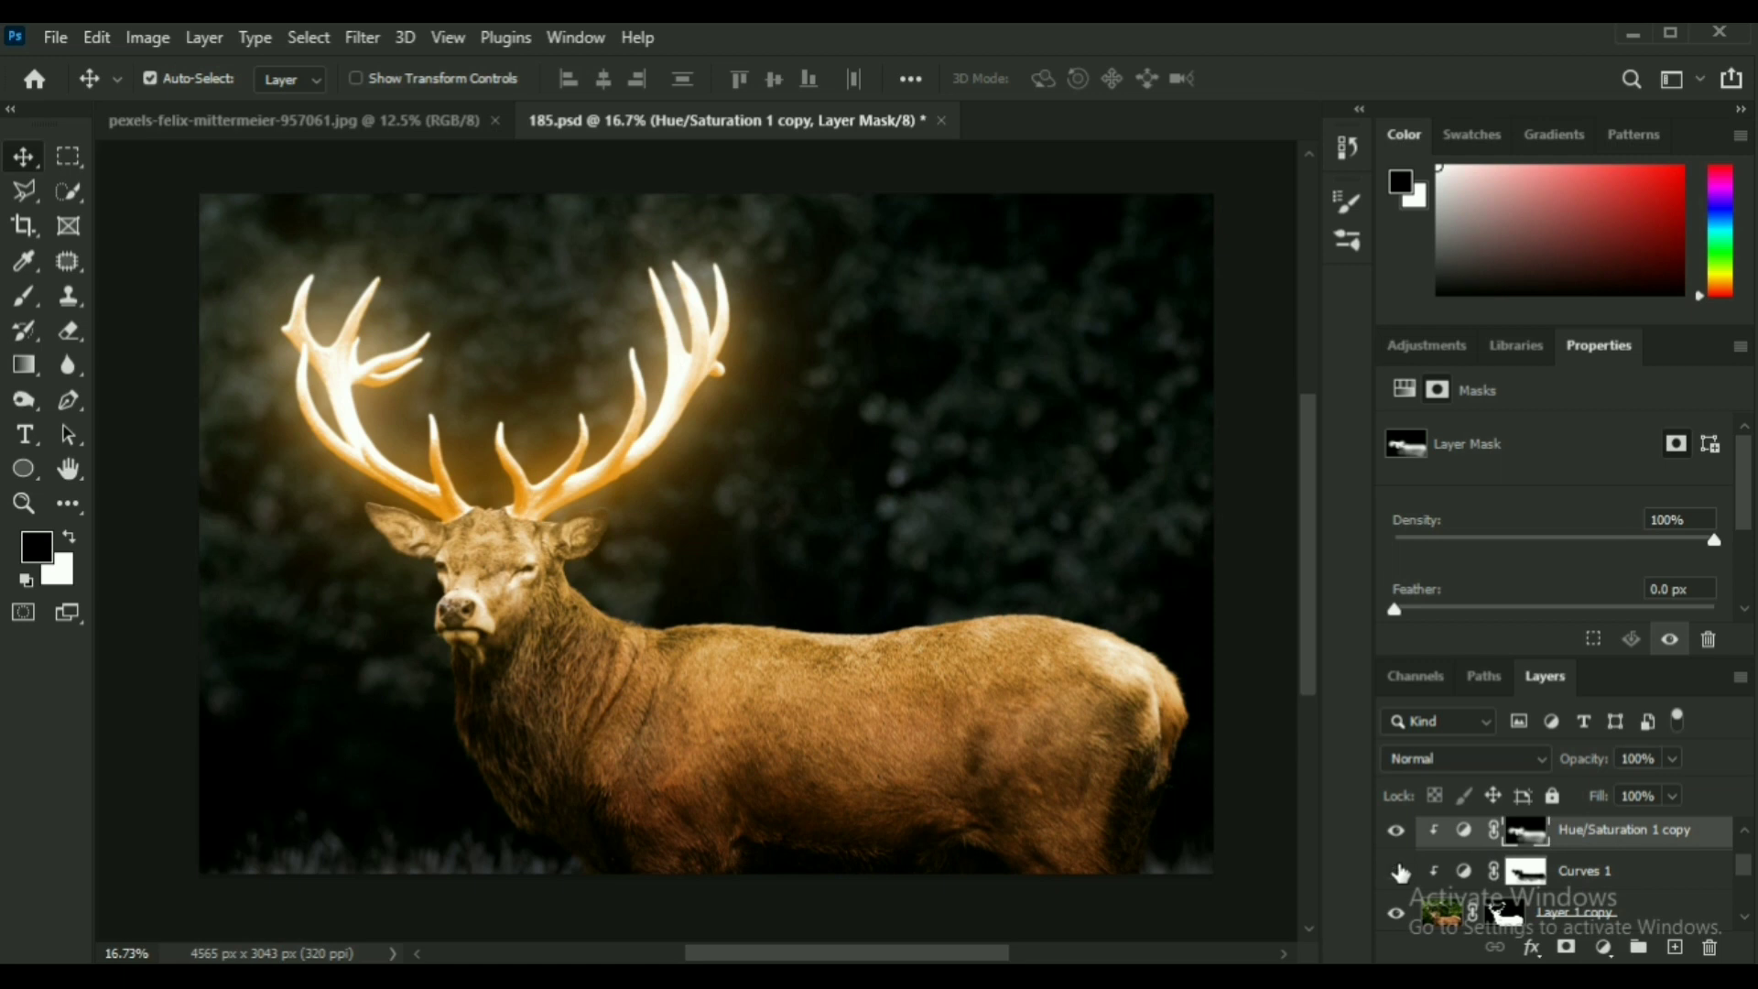
{"action": "left_click", "coordinate": [1398, 870]}
{"action": "left_click", "coordinate": [1398, 871]}
{"action": "left_click", "coordinate": [1398, 870]}
{"action": "left_click", "coordinate": [1398, 870]}
{"action": "scroll", "coordinate": [1511, 870], "scroll_direction": "up", "scroll_amount": 2}
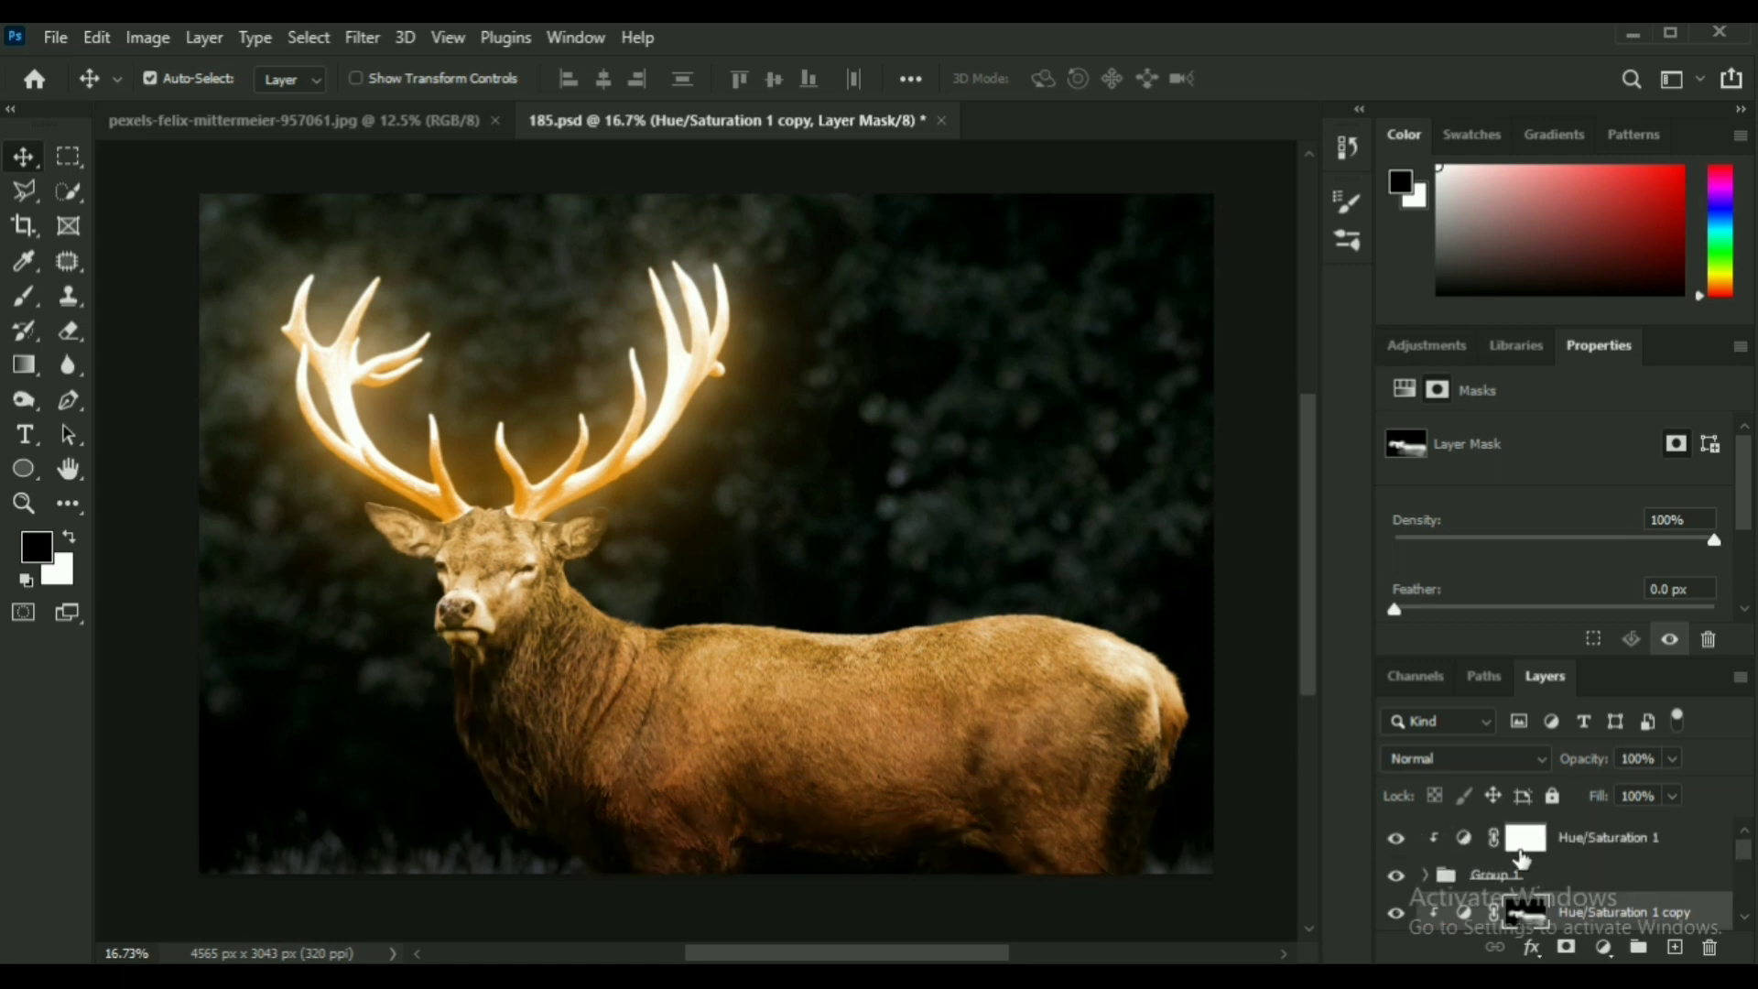
Add a Curves adjustment layer above the Hue/Saturation 1 copy and clip it to the deer layer.
{"action": "scroll", "coordinate": [1525, 869], "scroll_direction": "down", "scroll_amount": 1}
{"action": "left_click", "coordinate": [1614, 955]}
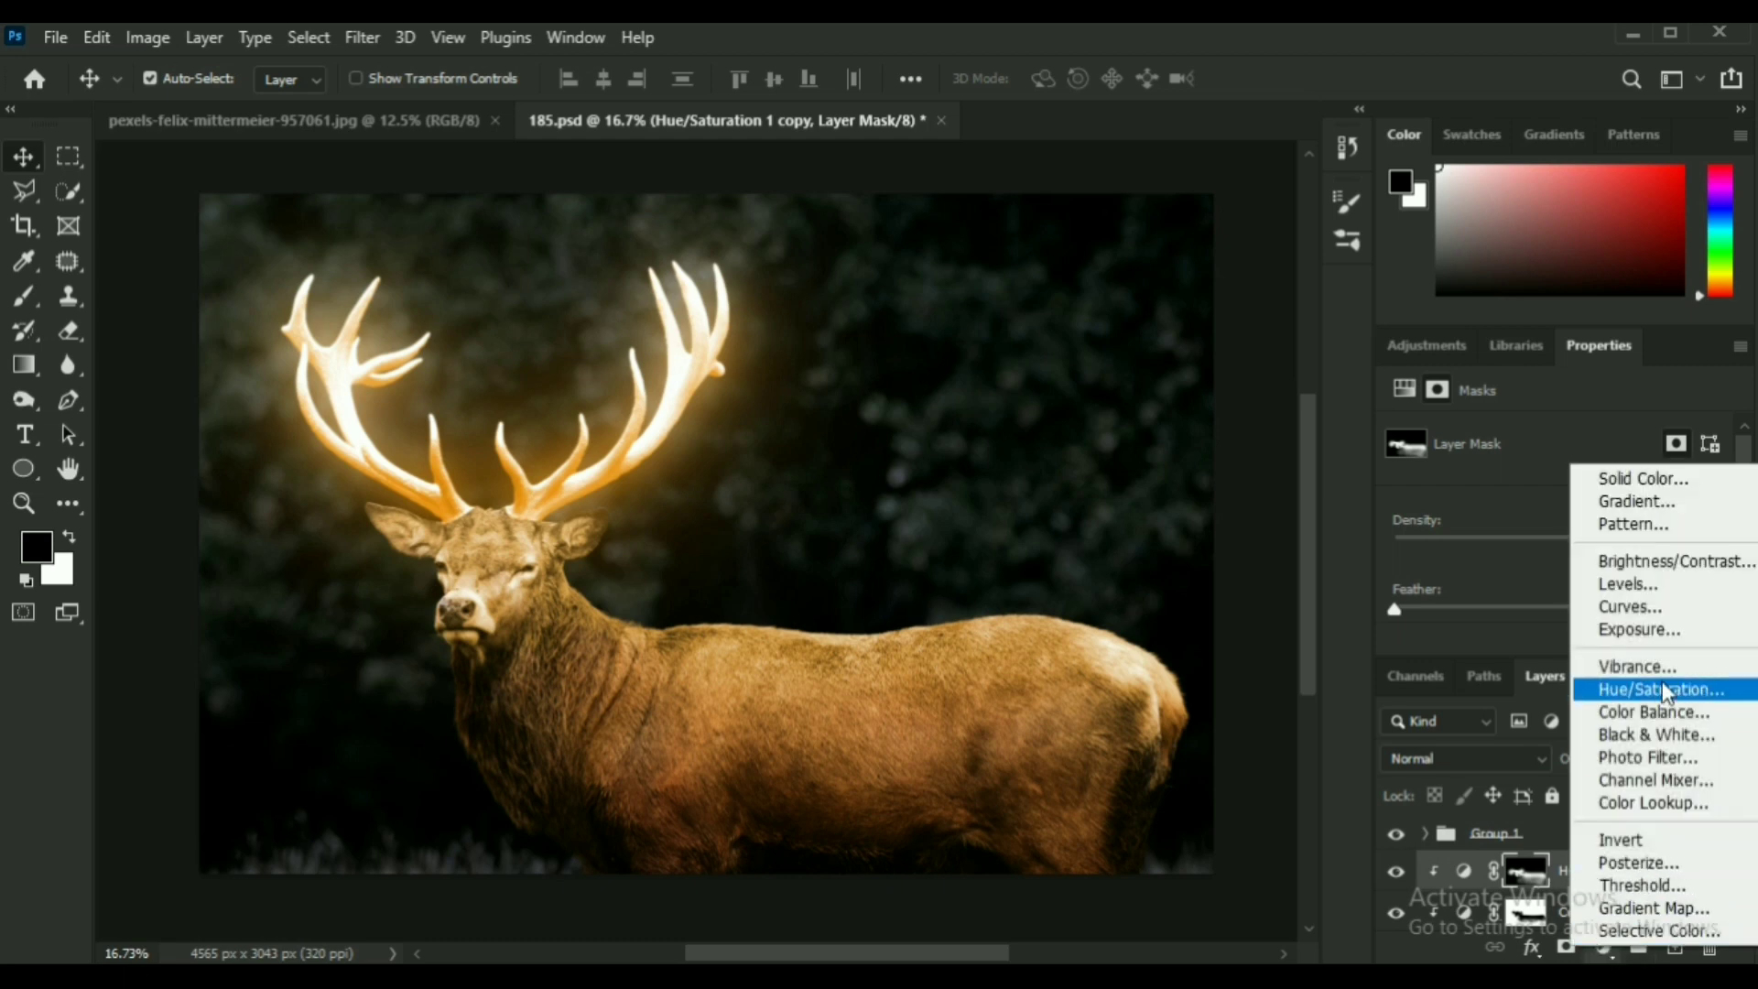
{"action": "left_click", "coordinate": [1656, 605]}
{"action": "left_click", "coordinate": [1563, 644]}
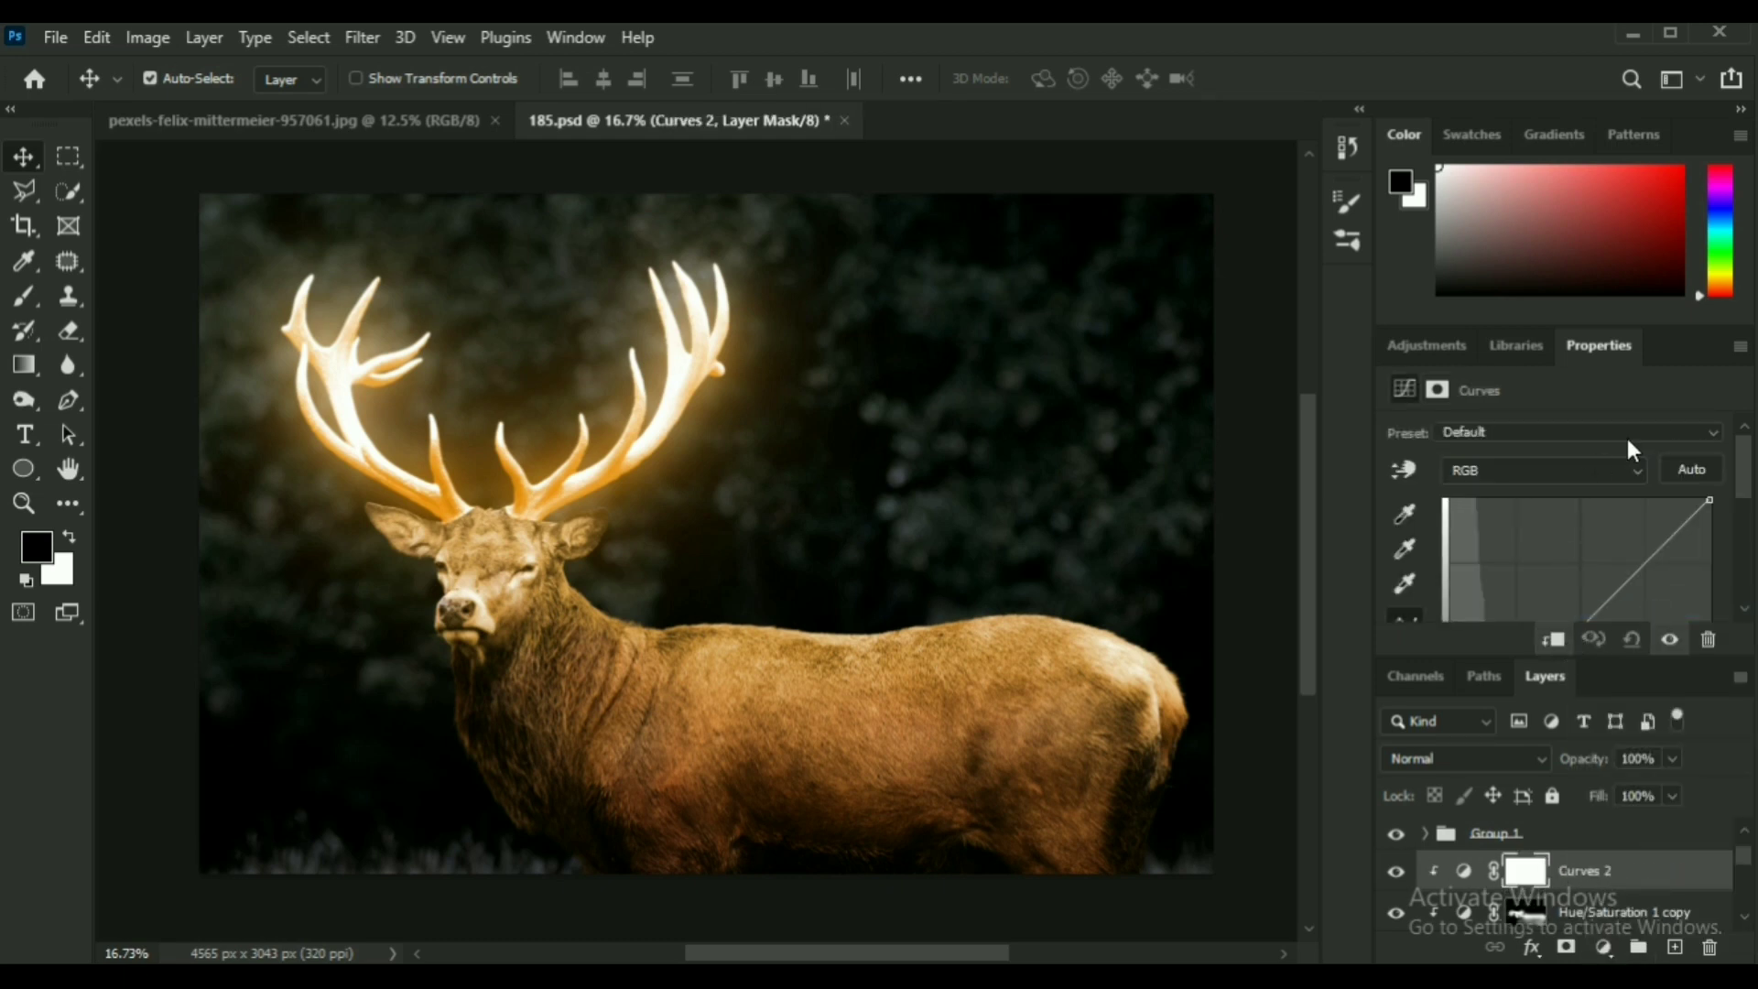
Lower the Curves 2 highlight endpoint to input 251, output 223, and add a curve point at input 88, output 77.
{"action": "scroll", "coordinate": [1675, 403], "scroll_direction": "down", "scroll_amount": 1}
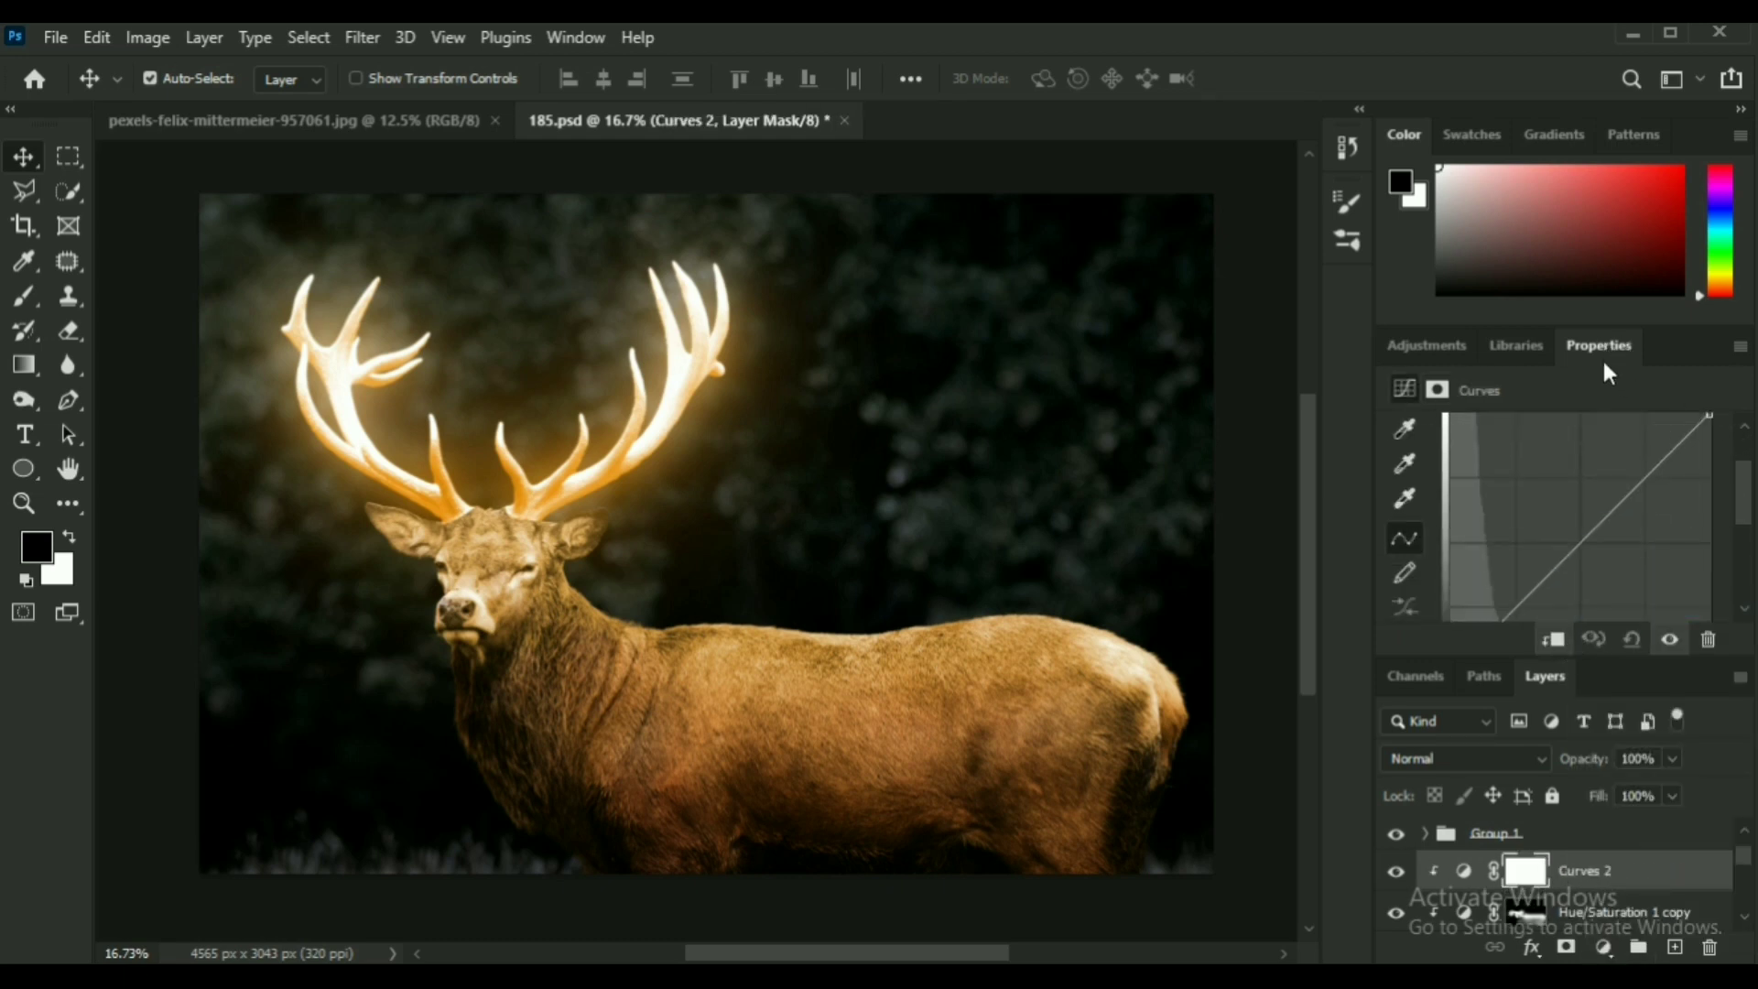
{"action": "left_click_drag", "start_coordinate": [1608, 372], "coordinate": [1049, 280]}
{"action": "mouse_move", "coordinate": [1329, 368]}
{"action": "left_mouse_down"}
{"action": "mouse_move", "coordinate": [1335, 437]}
{"action": "mouse_move", "coordinate": [1327, 402]}
{"action": "left_mouse_up"}
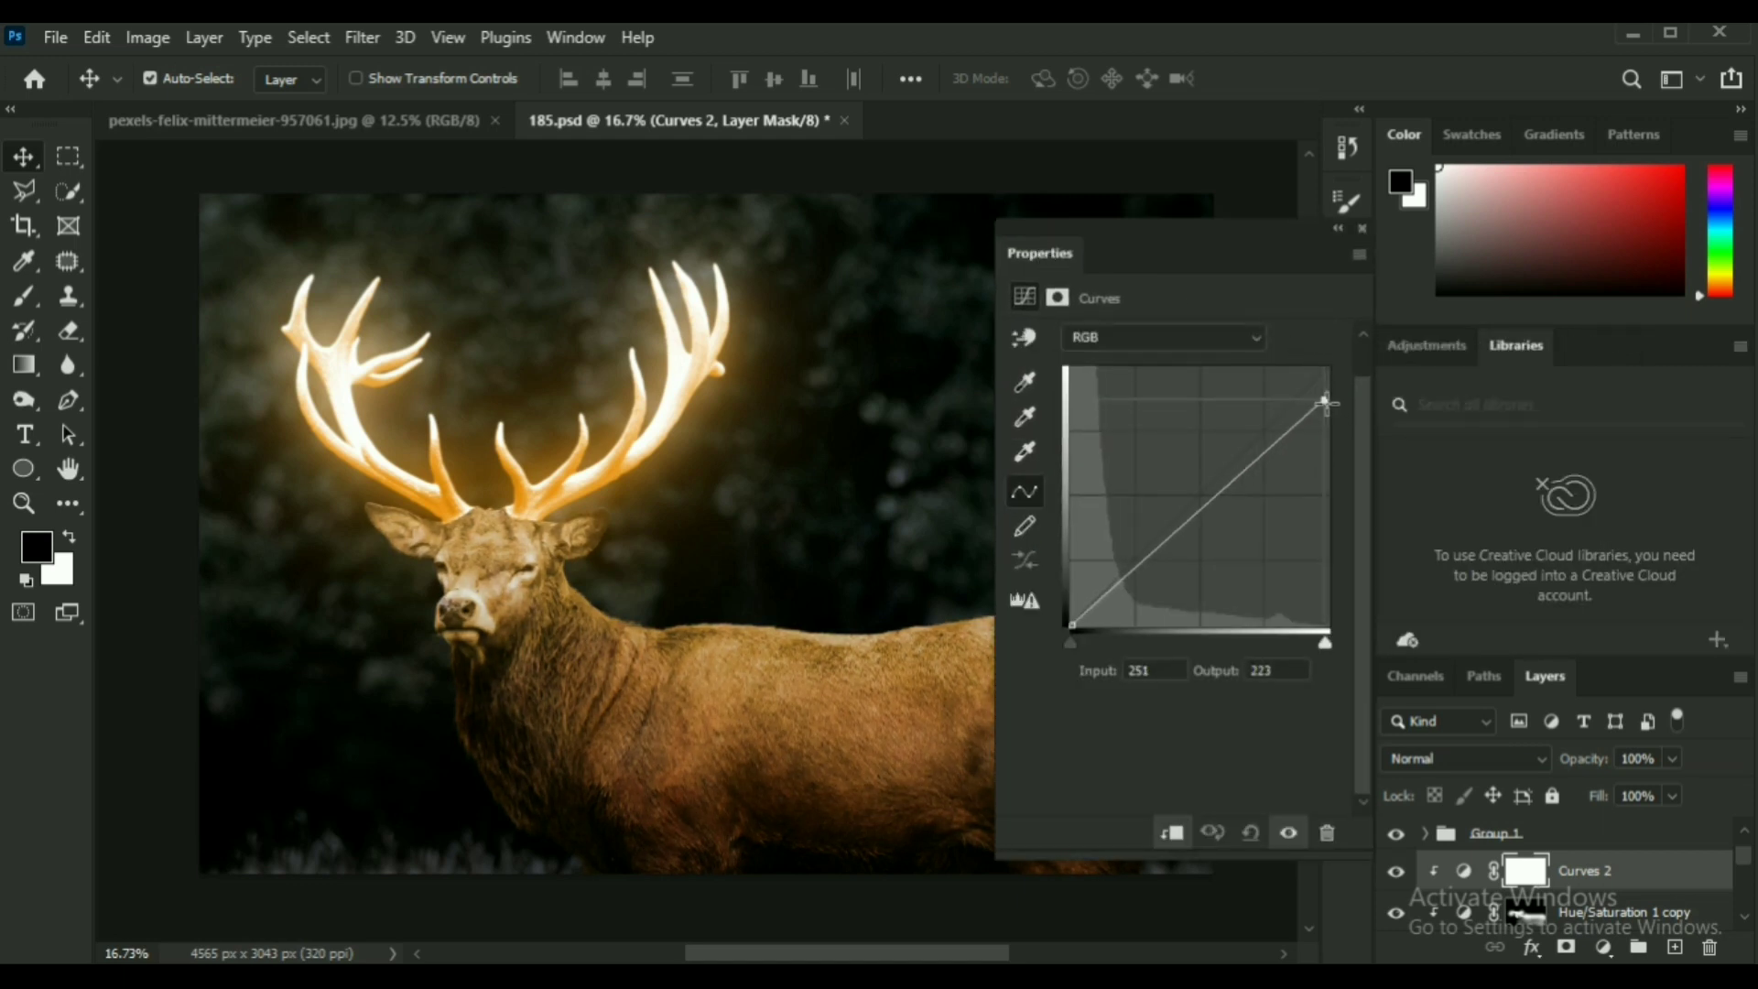
{"action": "left_click", "coordinate": [1161, 547]}
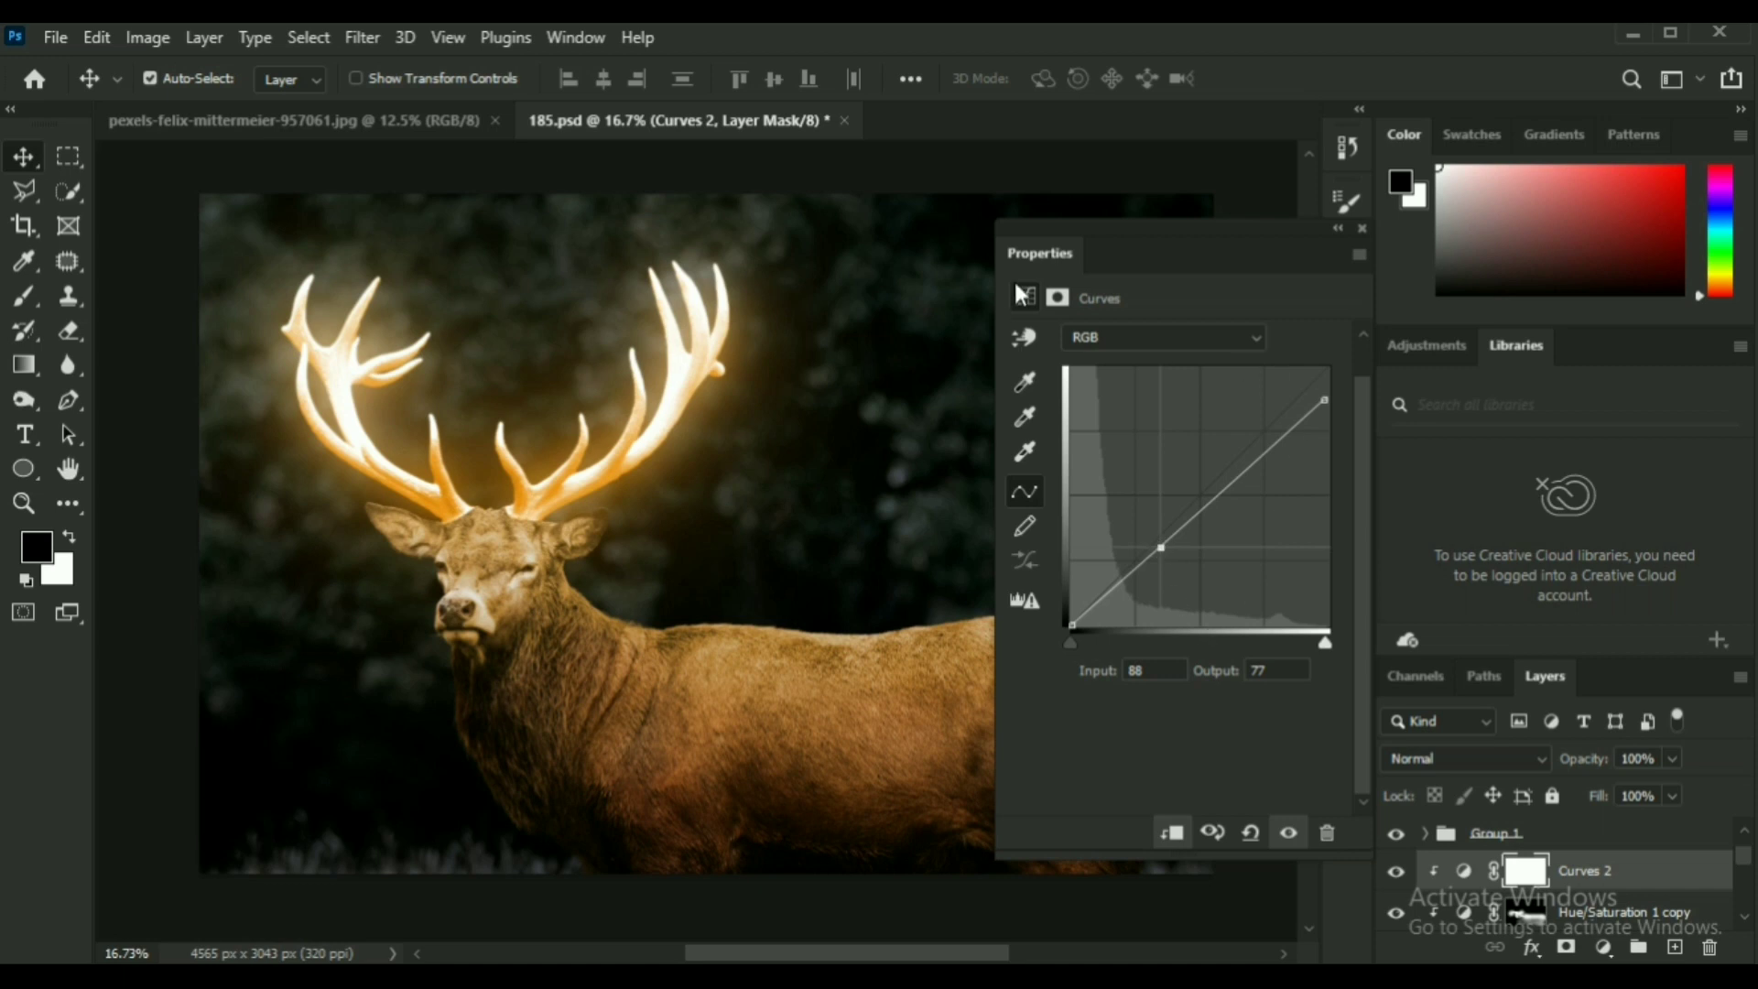
{"action": "left_click_drag", "start_coordinate": [1041, 252], "coordinate": [1456, 339]}
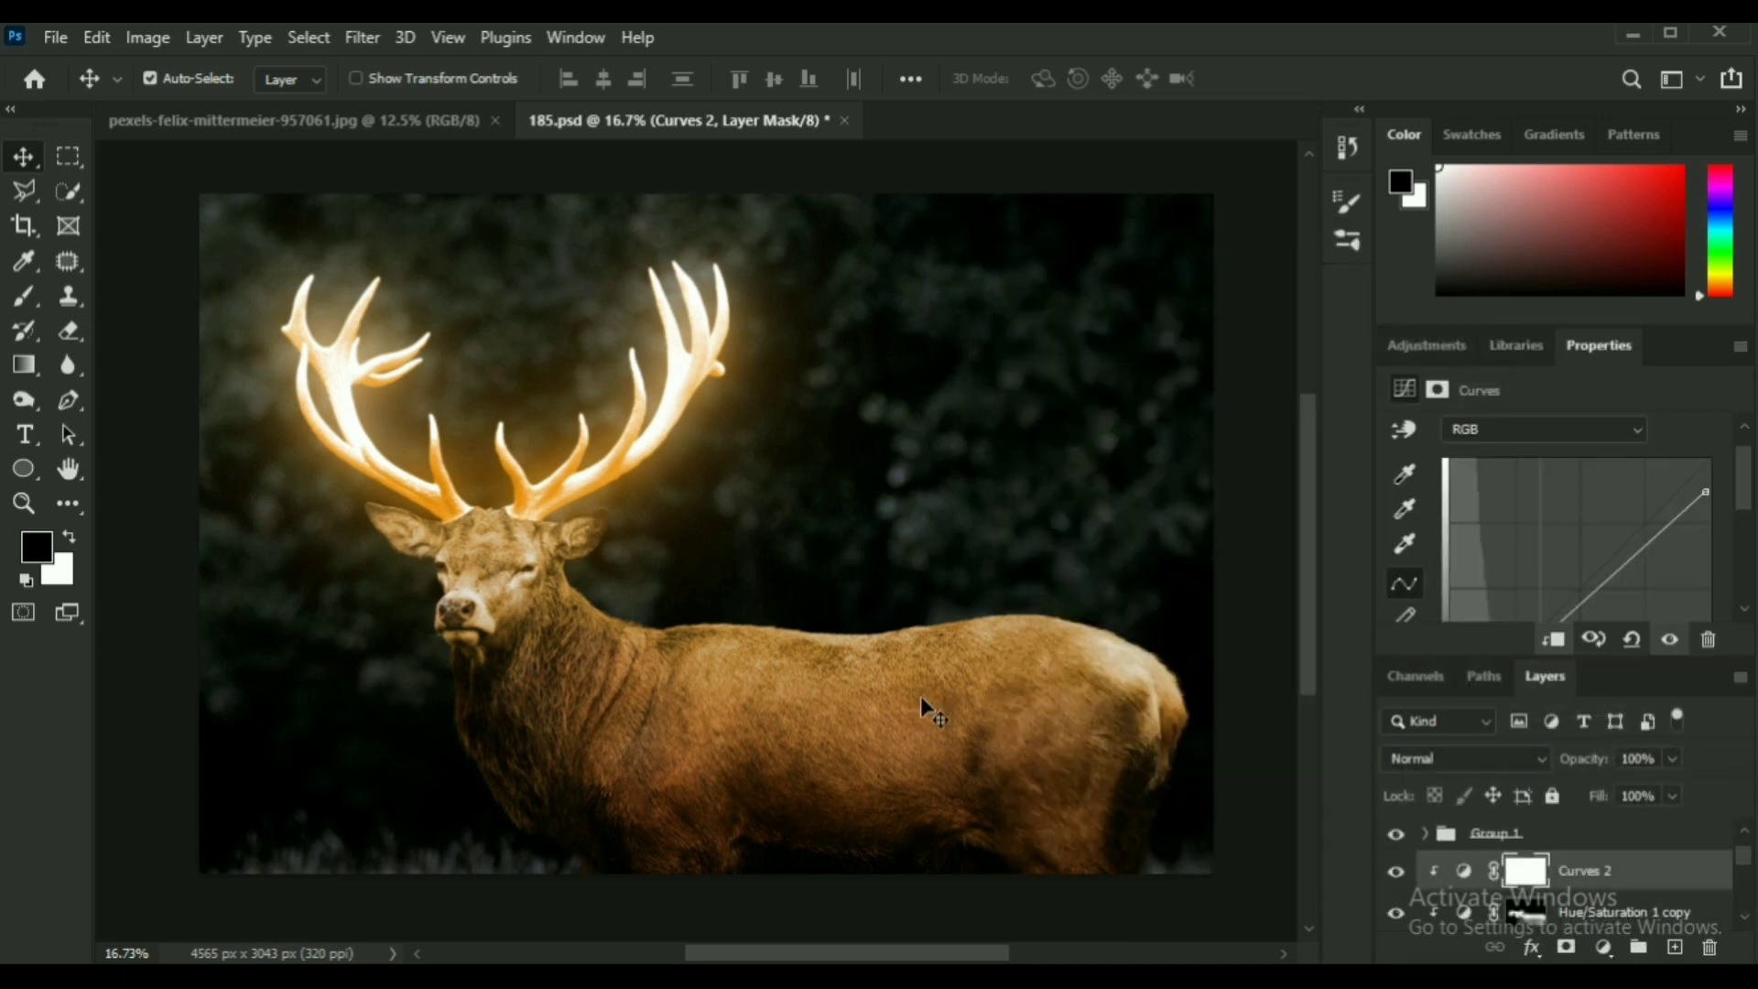
Mask Curves 2 across the deer's body with a black 1400-pixel brush at 15% Flow, and compare the result with the layer hidden.
{"action": "key", "text": "b"}
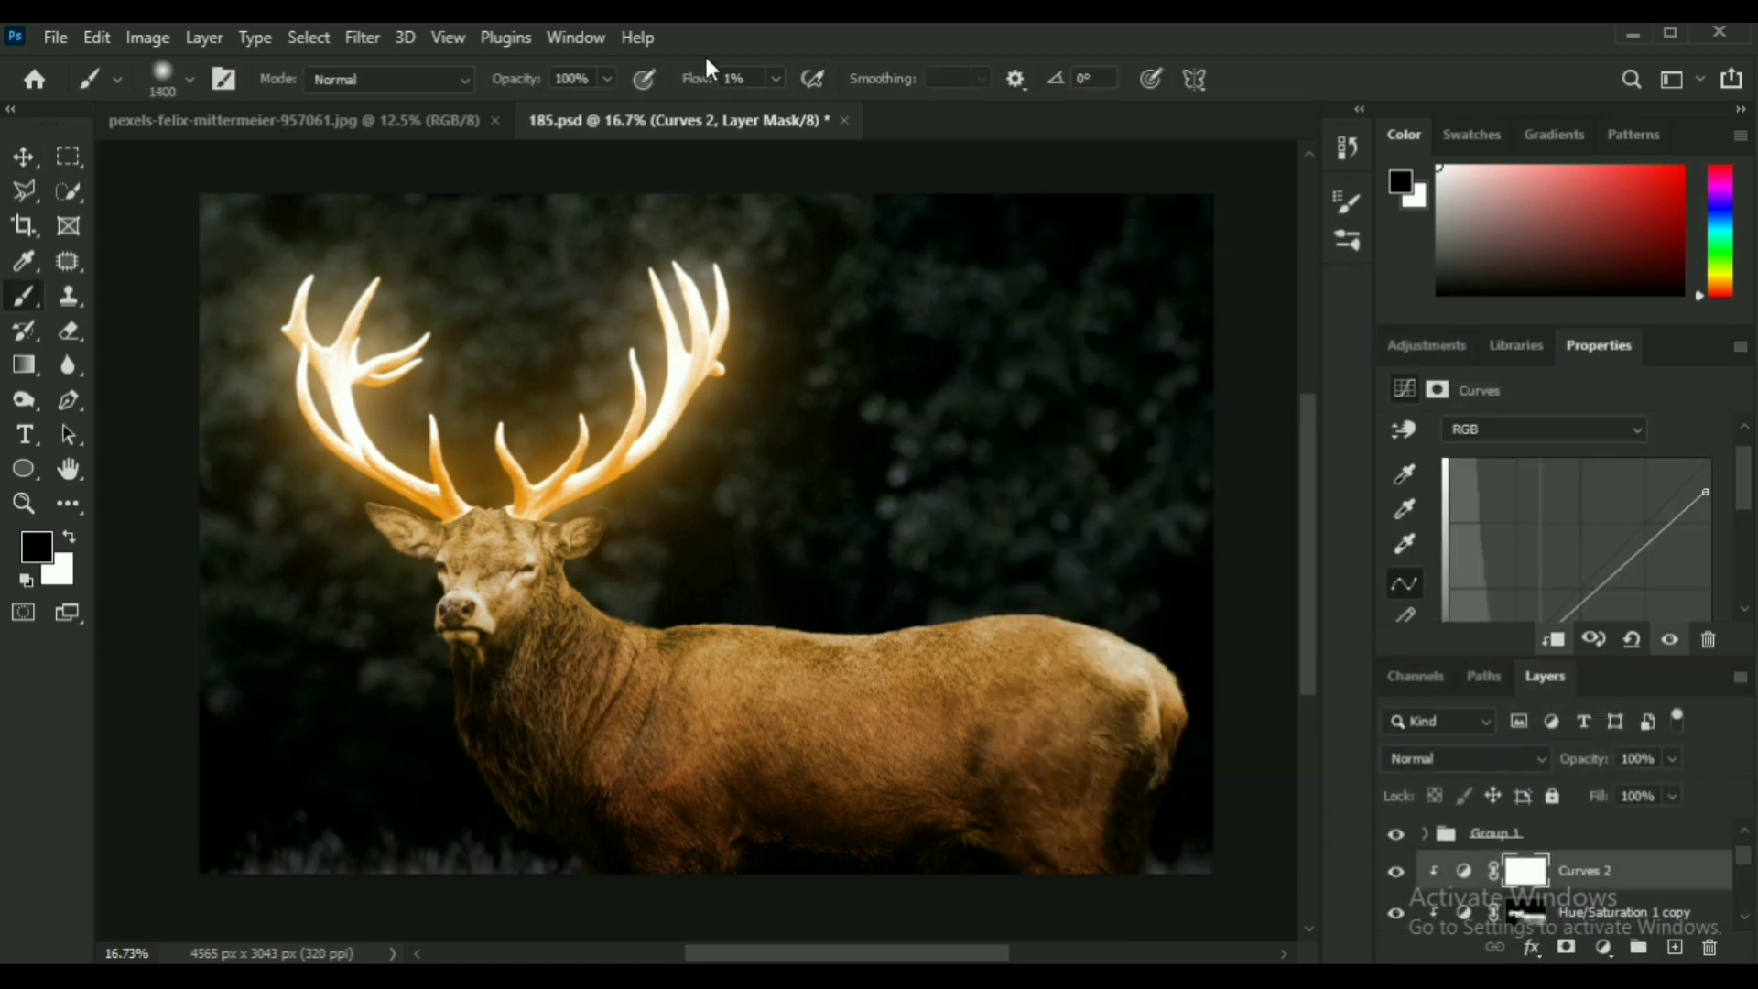
{"action": "left_click_drag", "start_coordinate": [709, 80], "coordinate": [707, 89]}
{"action": "left_click_drag", "start_coordinate": [558, 645], "coordinate": [1085, 678]}
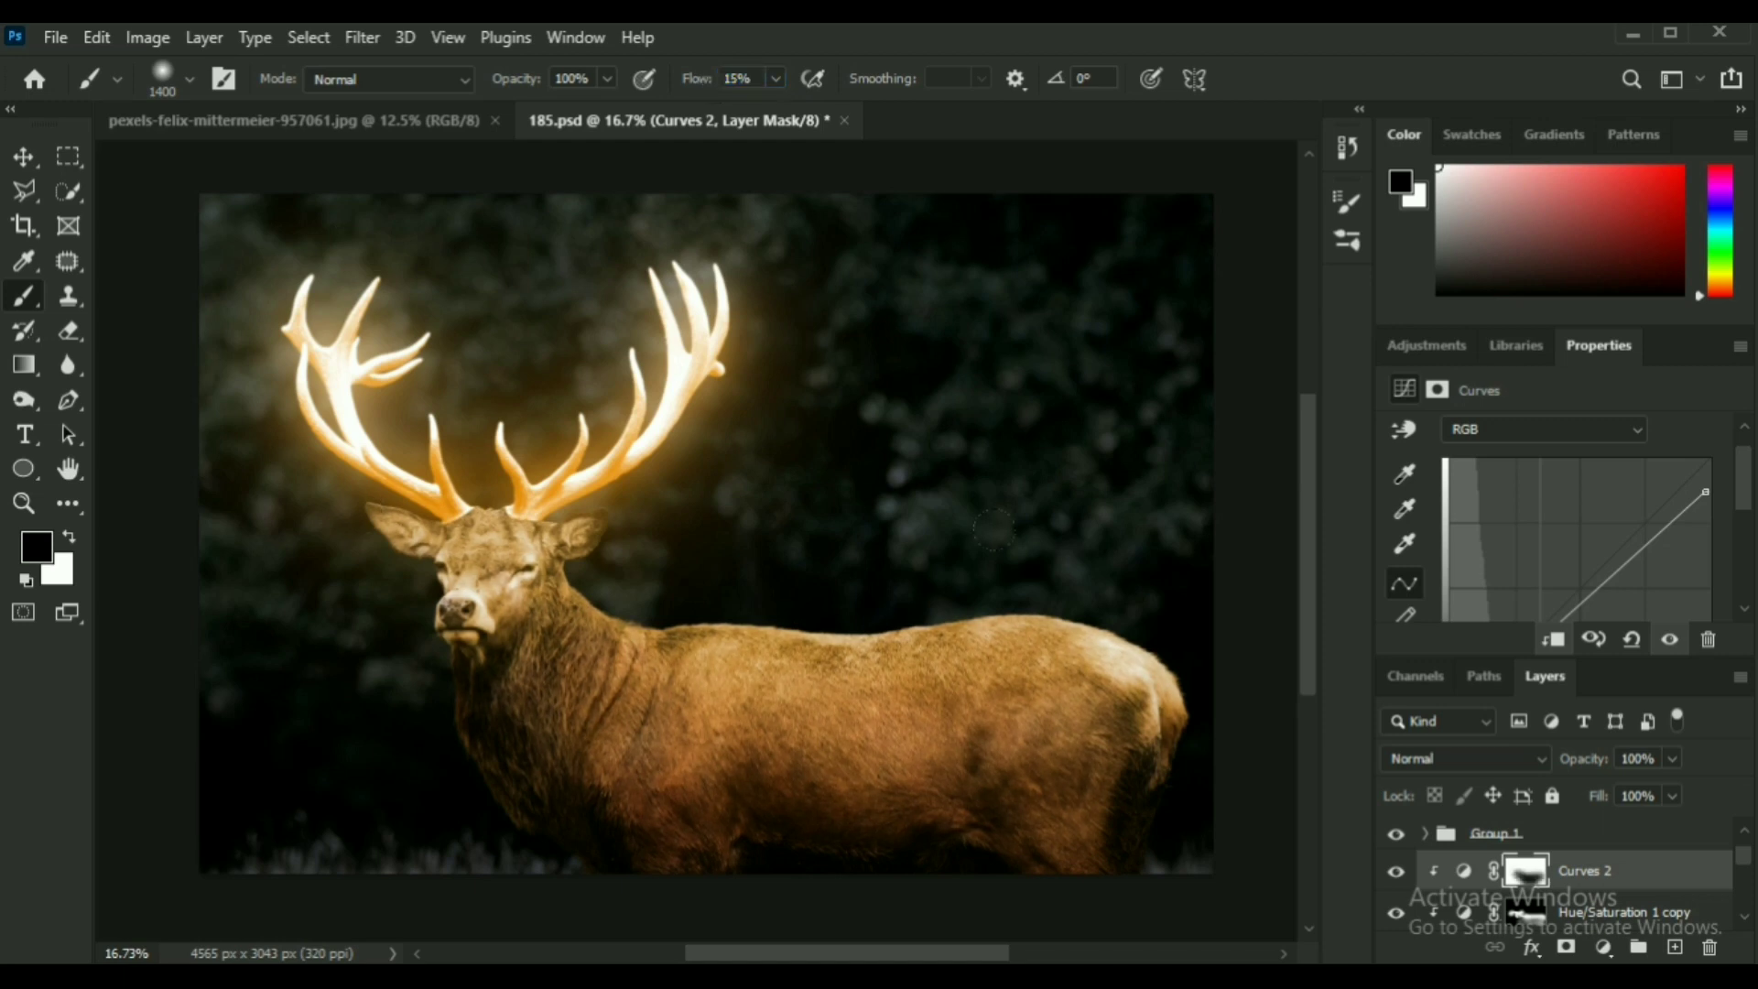
{"action": "left_click", "coordinate": [1395, 875]}
{"action": "left_click", "coordinate": [1396, 875]}
{"action": "left_click", "coordinate": [1395, 875]}
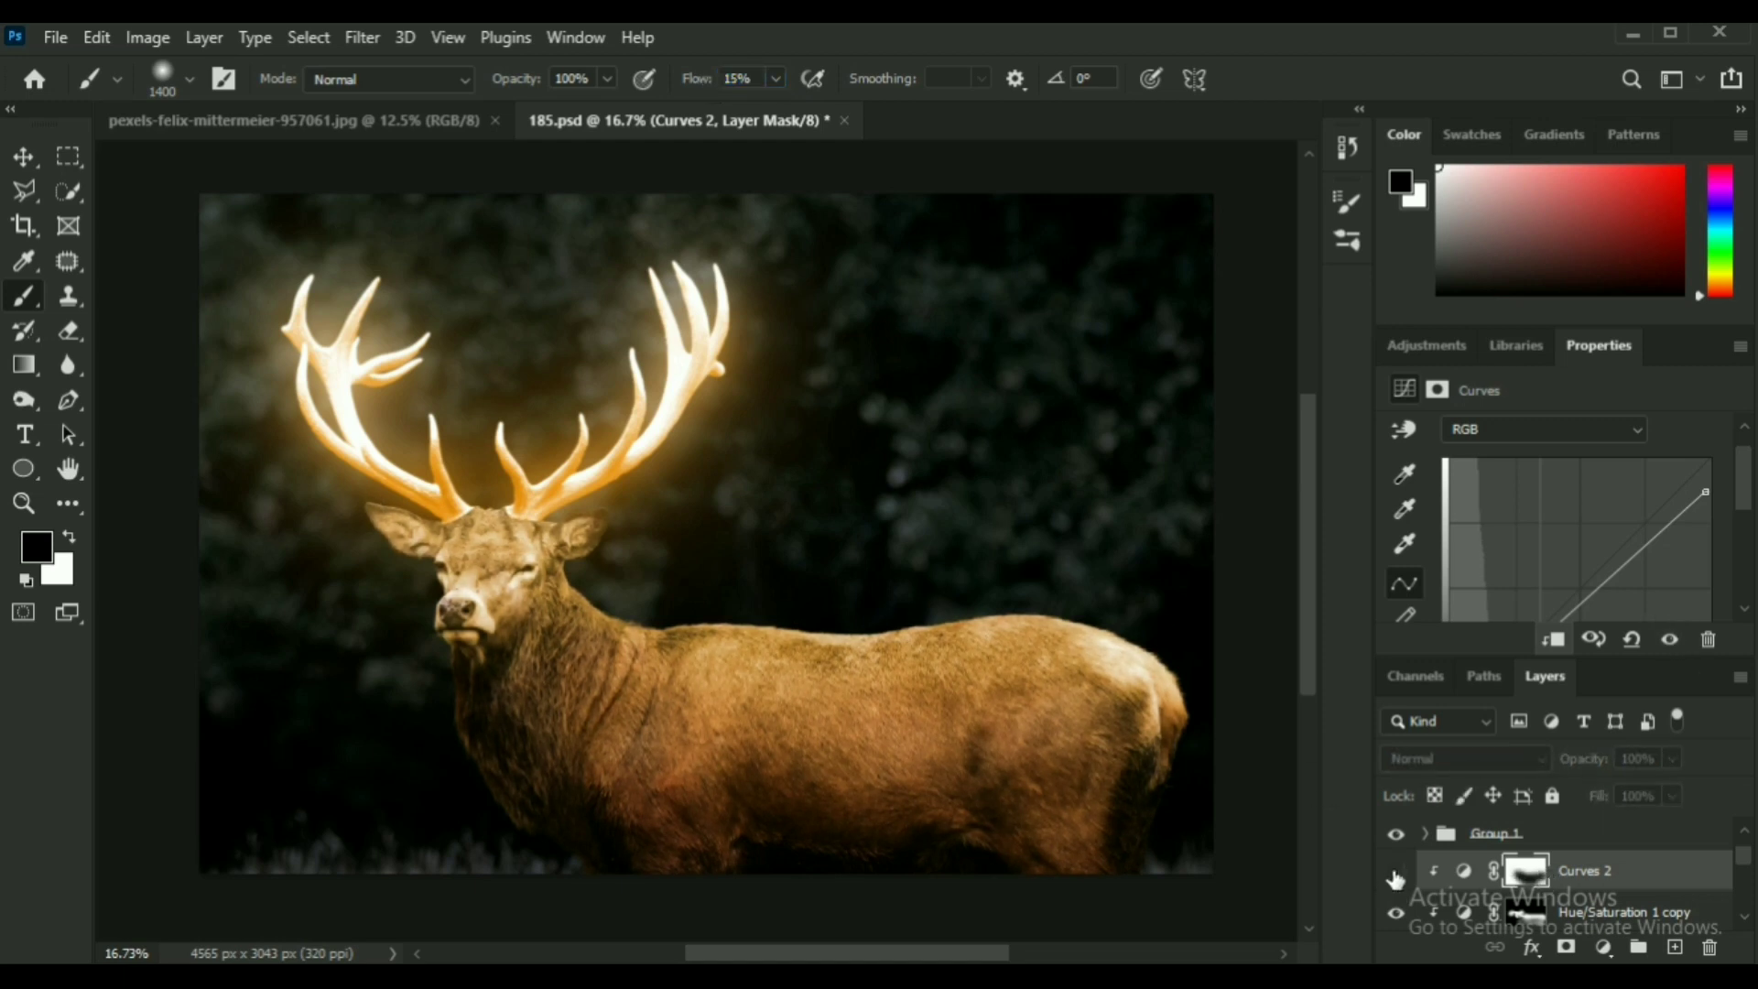
{"action": "left_click", "coordinate": [1396, 875]}
{"action": "key", "text": "v"}
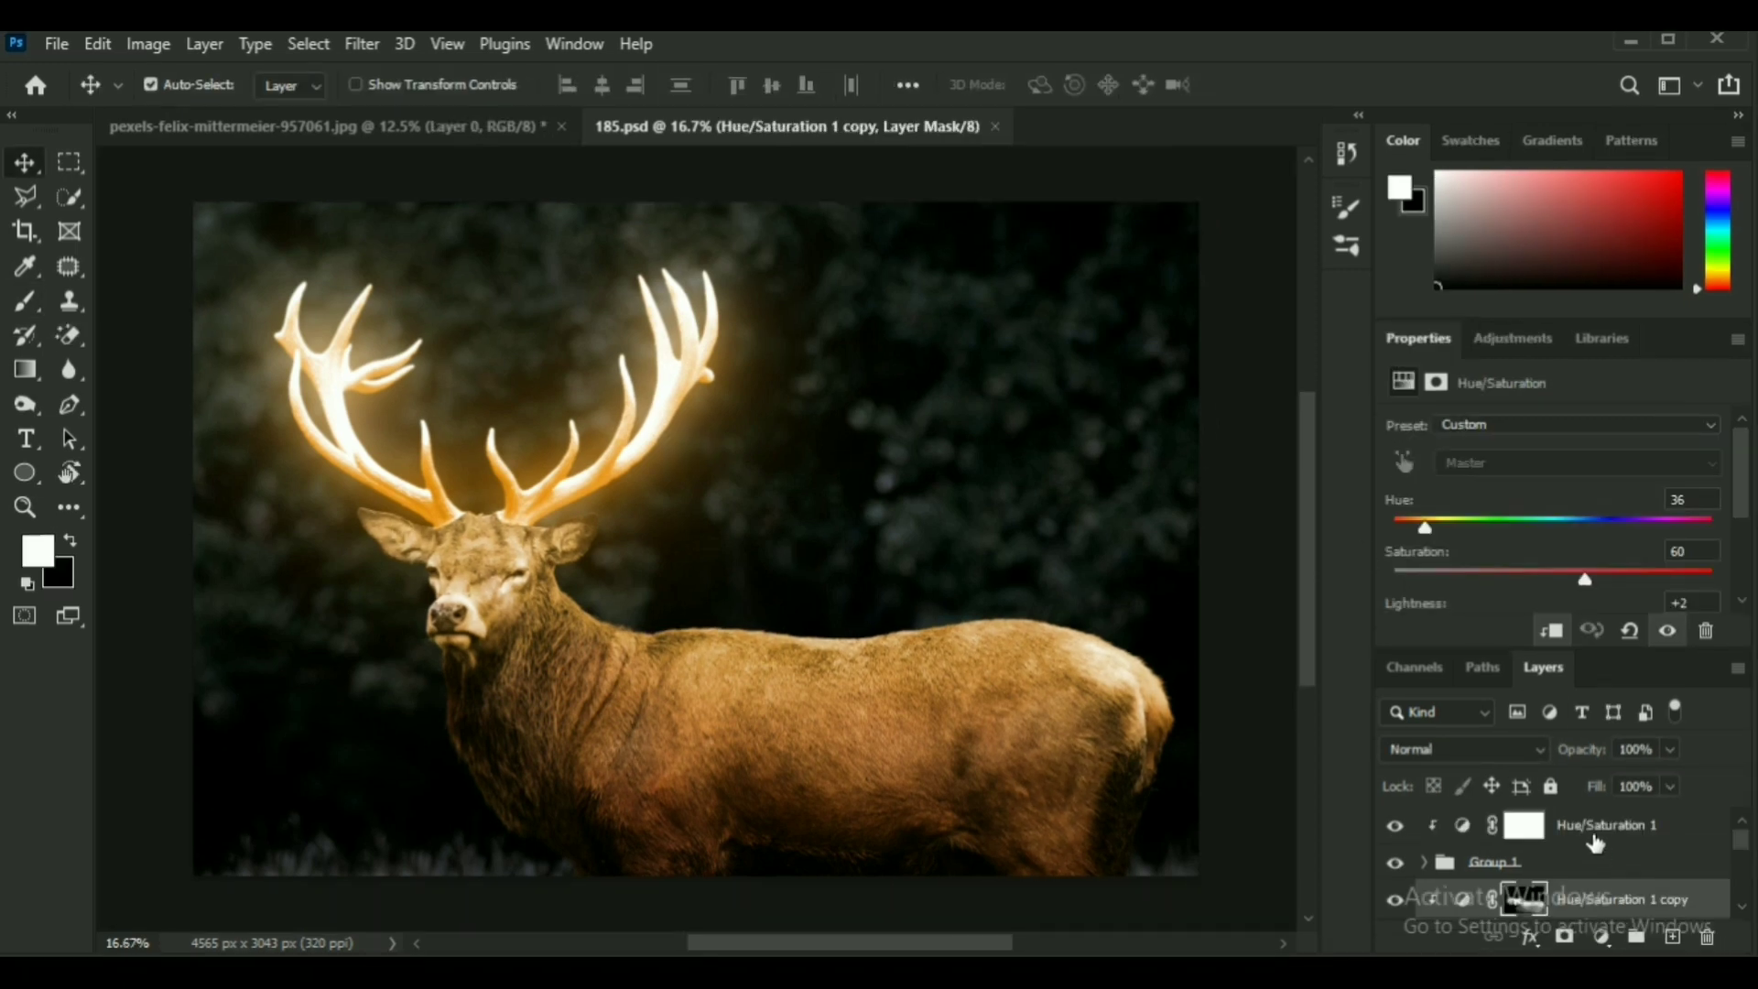
Bring the starry sky image from pexels-felix-mittermeier-957061.jpg into 185.psd above Hue/Saturation 1.
{"action": "left_click", "coordinate": [1595, 842]}
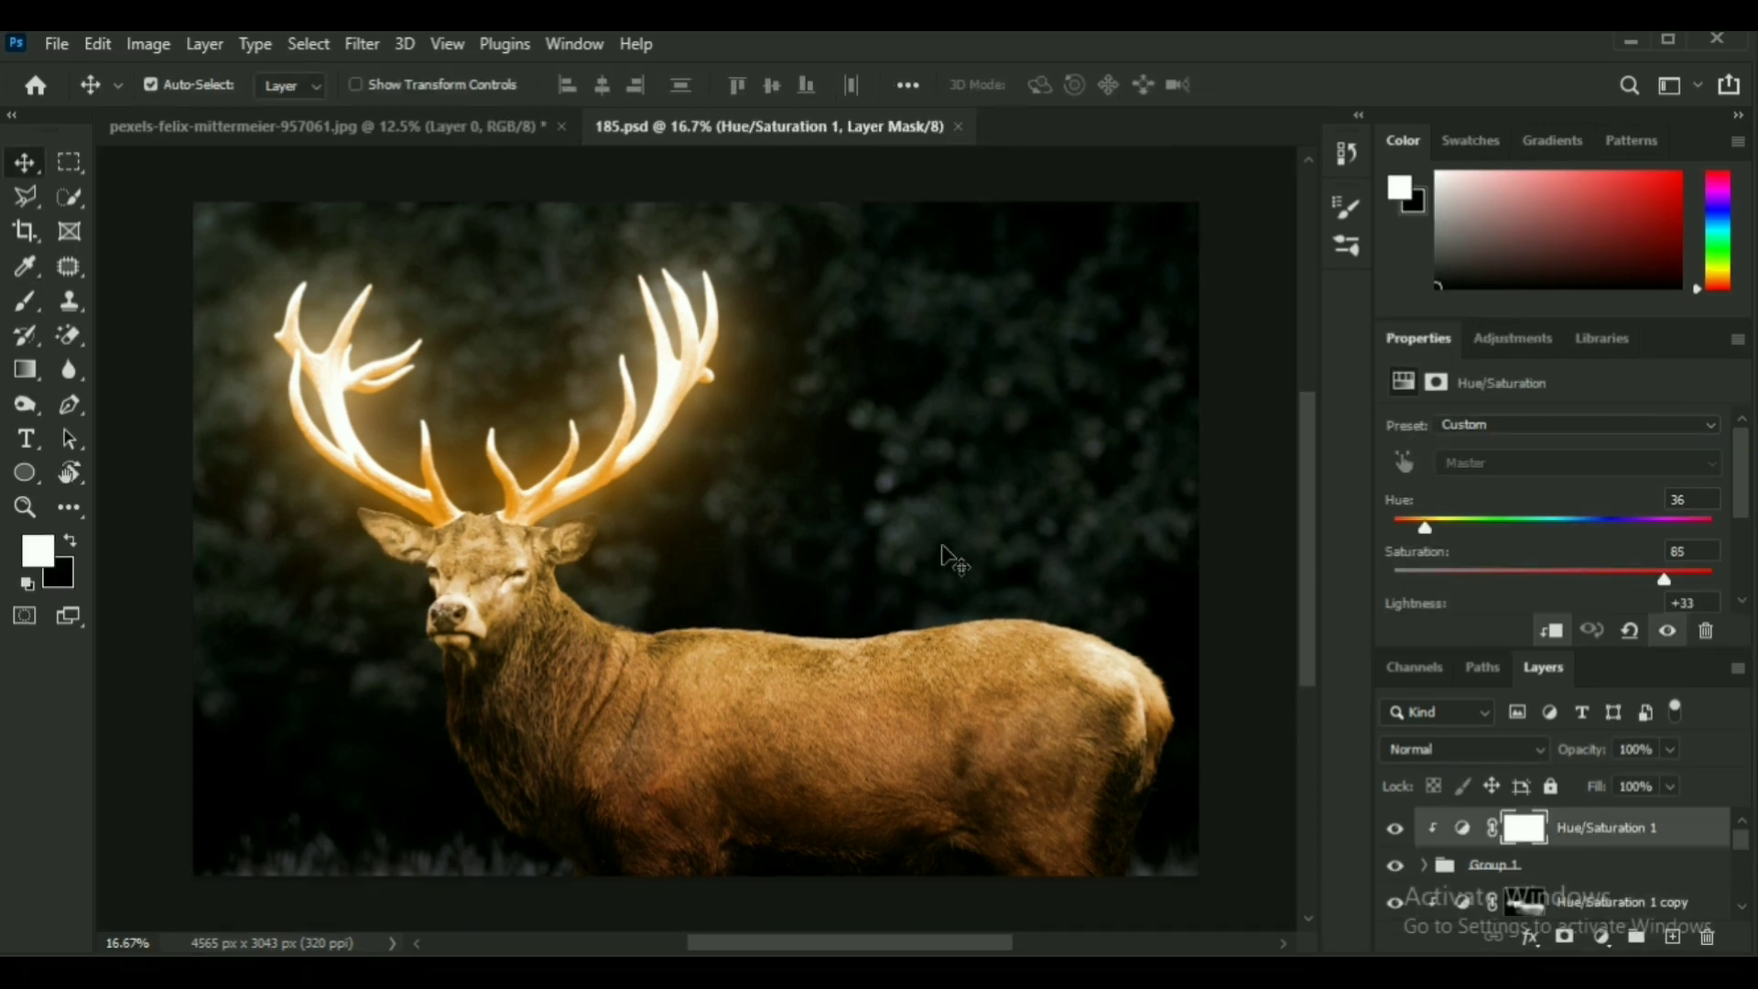
{"action": "left_click", "coordinate": [433, 135]}
{"action": "left_click_drag", "start_coordinate": [920, 641], "coordinate": [835, 142]}
{"action": "left_click_drag", "start_coordinate": [847, 553], "coordinate": [850, 556]}
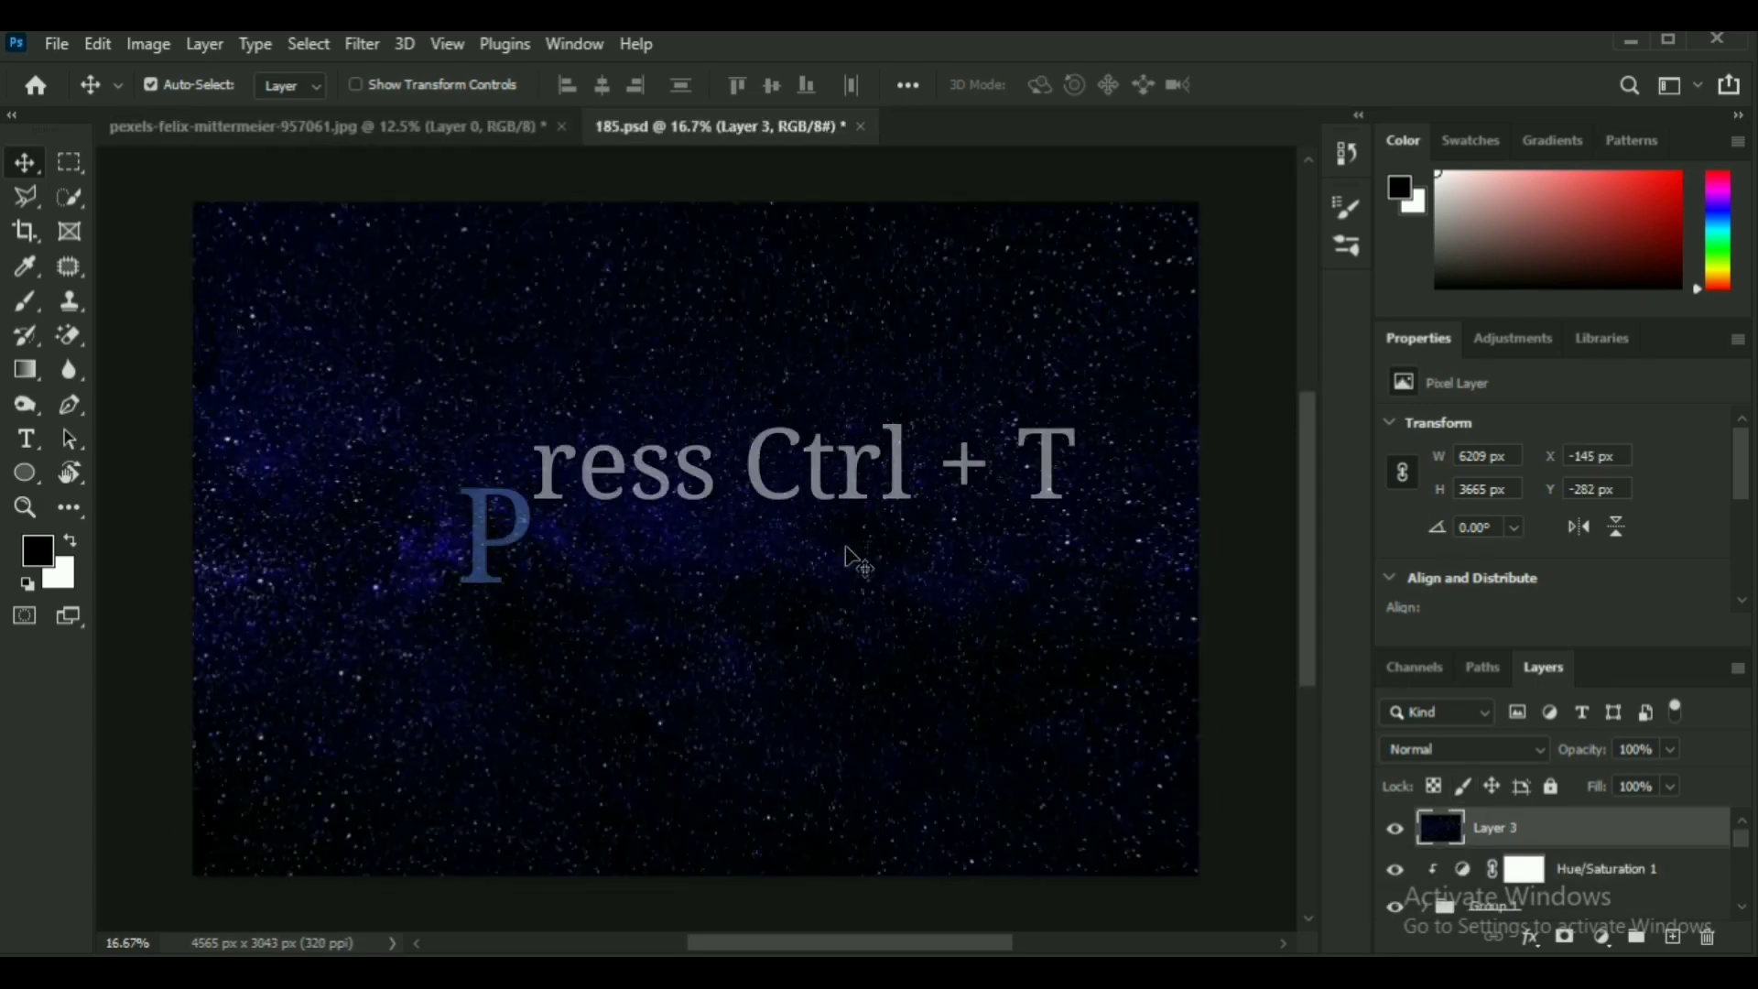
Scale and position the starry sky layer to 5189 × 3063 px so it covers the canvas, and set its blend mode to Screen.
{"action": "key", "text": "ctrl+t"}
{"action": "left_click_drag", "start_coordinate": [161, 543], "coordinate": [314, 546]}
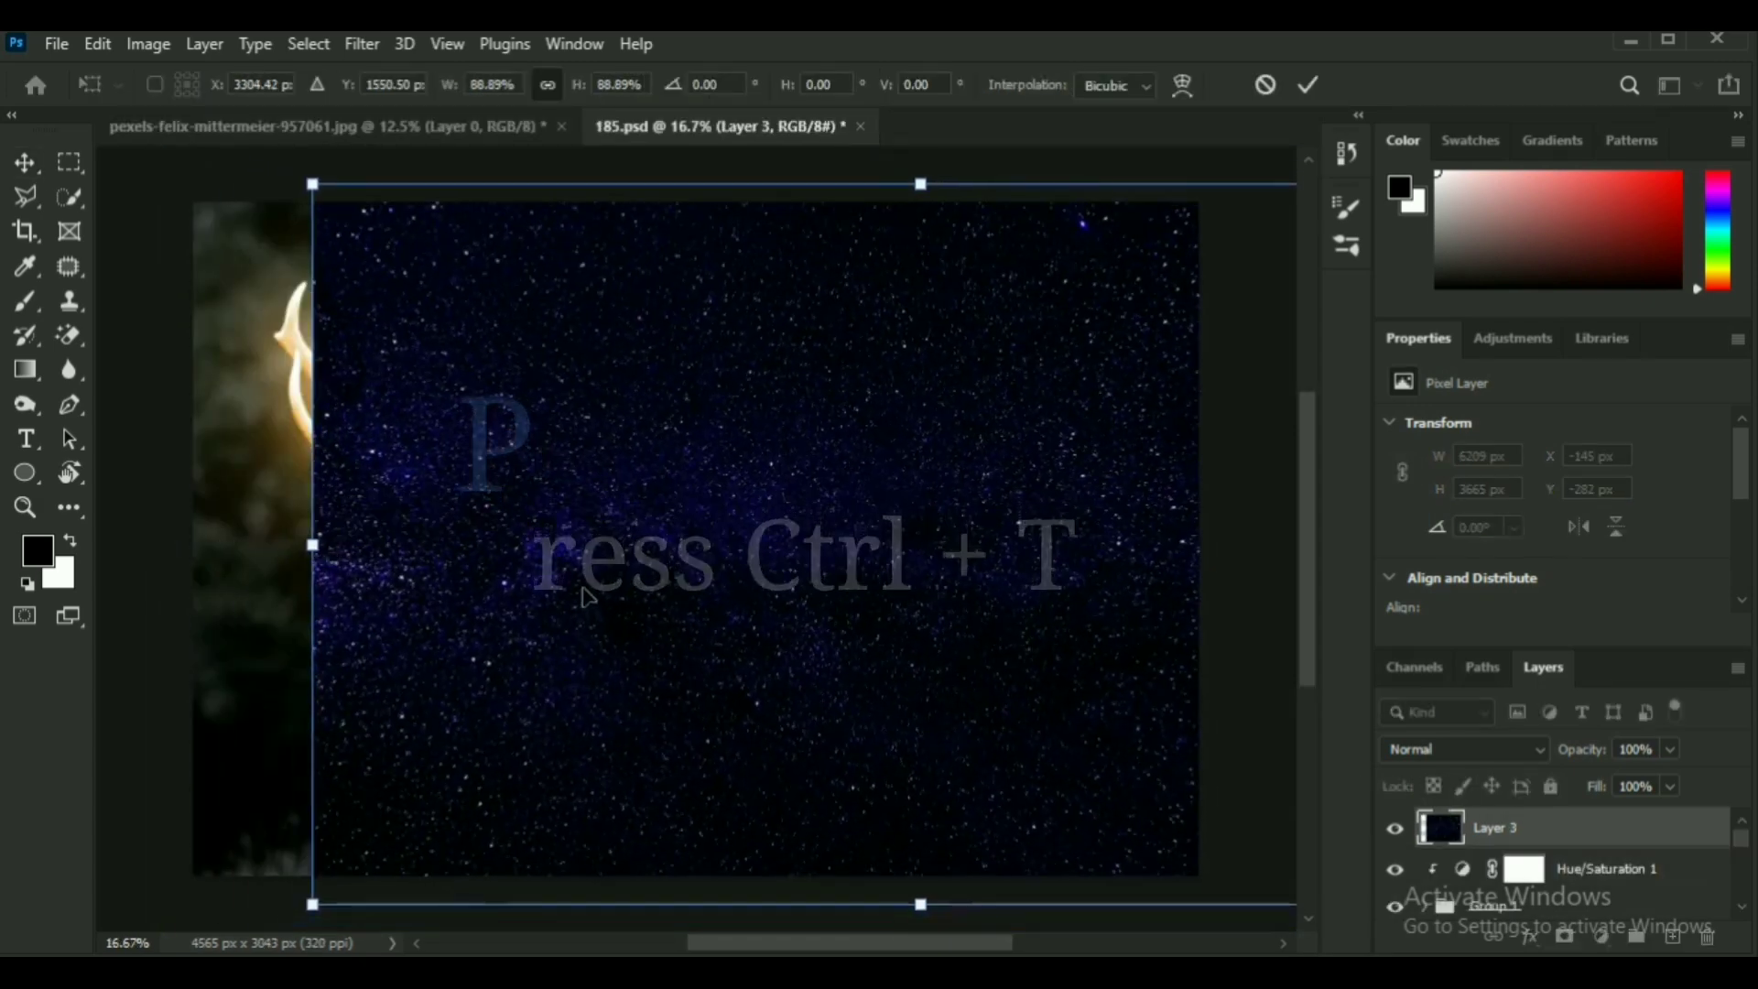
{"action": "left_click_drag", "start_coordinate": [577, 595], "coordinate": [352, 565]}
{"action": "left_click_drag", "start_coordinate": [695, 160], "coordinate": [695, 274]}
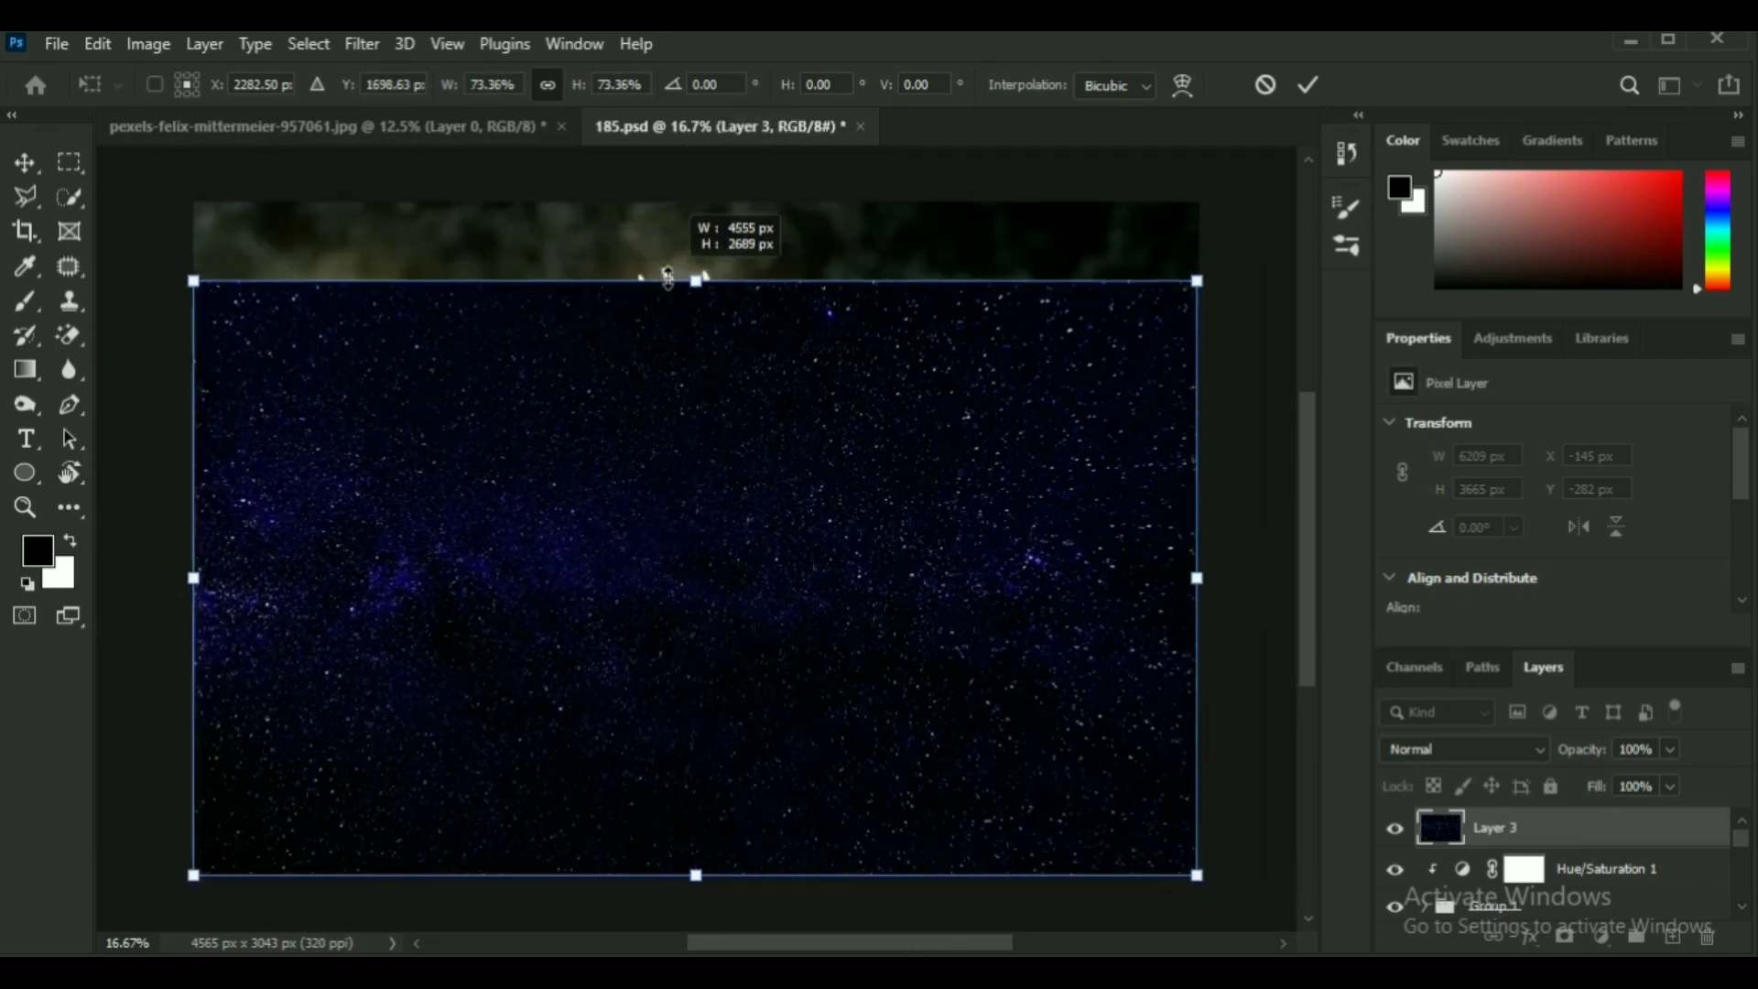
{"action": "left_click_drag", "start_coordinate": [651, 416], "coordinate": [656, 337]}
{"action": "left_click_drag", "start_coordinate": [697, 793], "coordinate": [696, 874]}
{"action": "key", "text": "Return"}
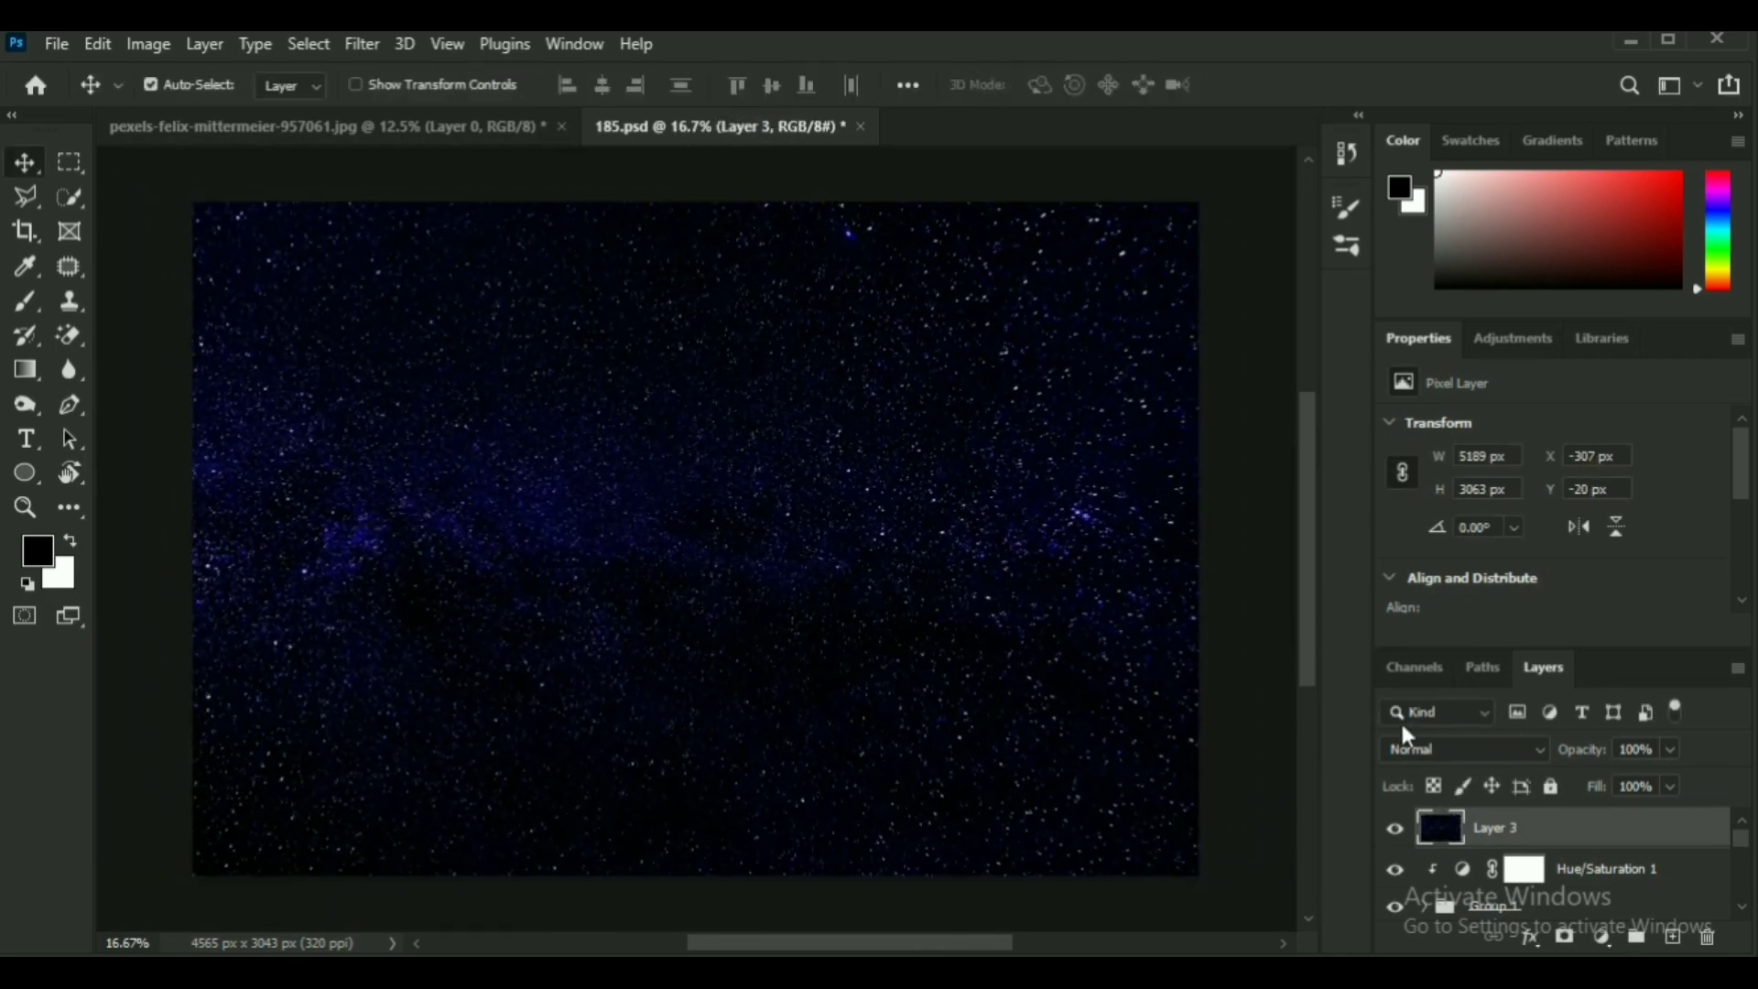
{"action": "left_click", "coordinate": [1425, 753]}
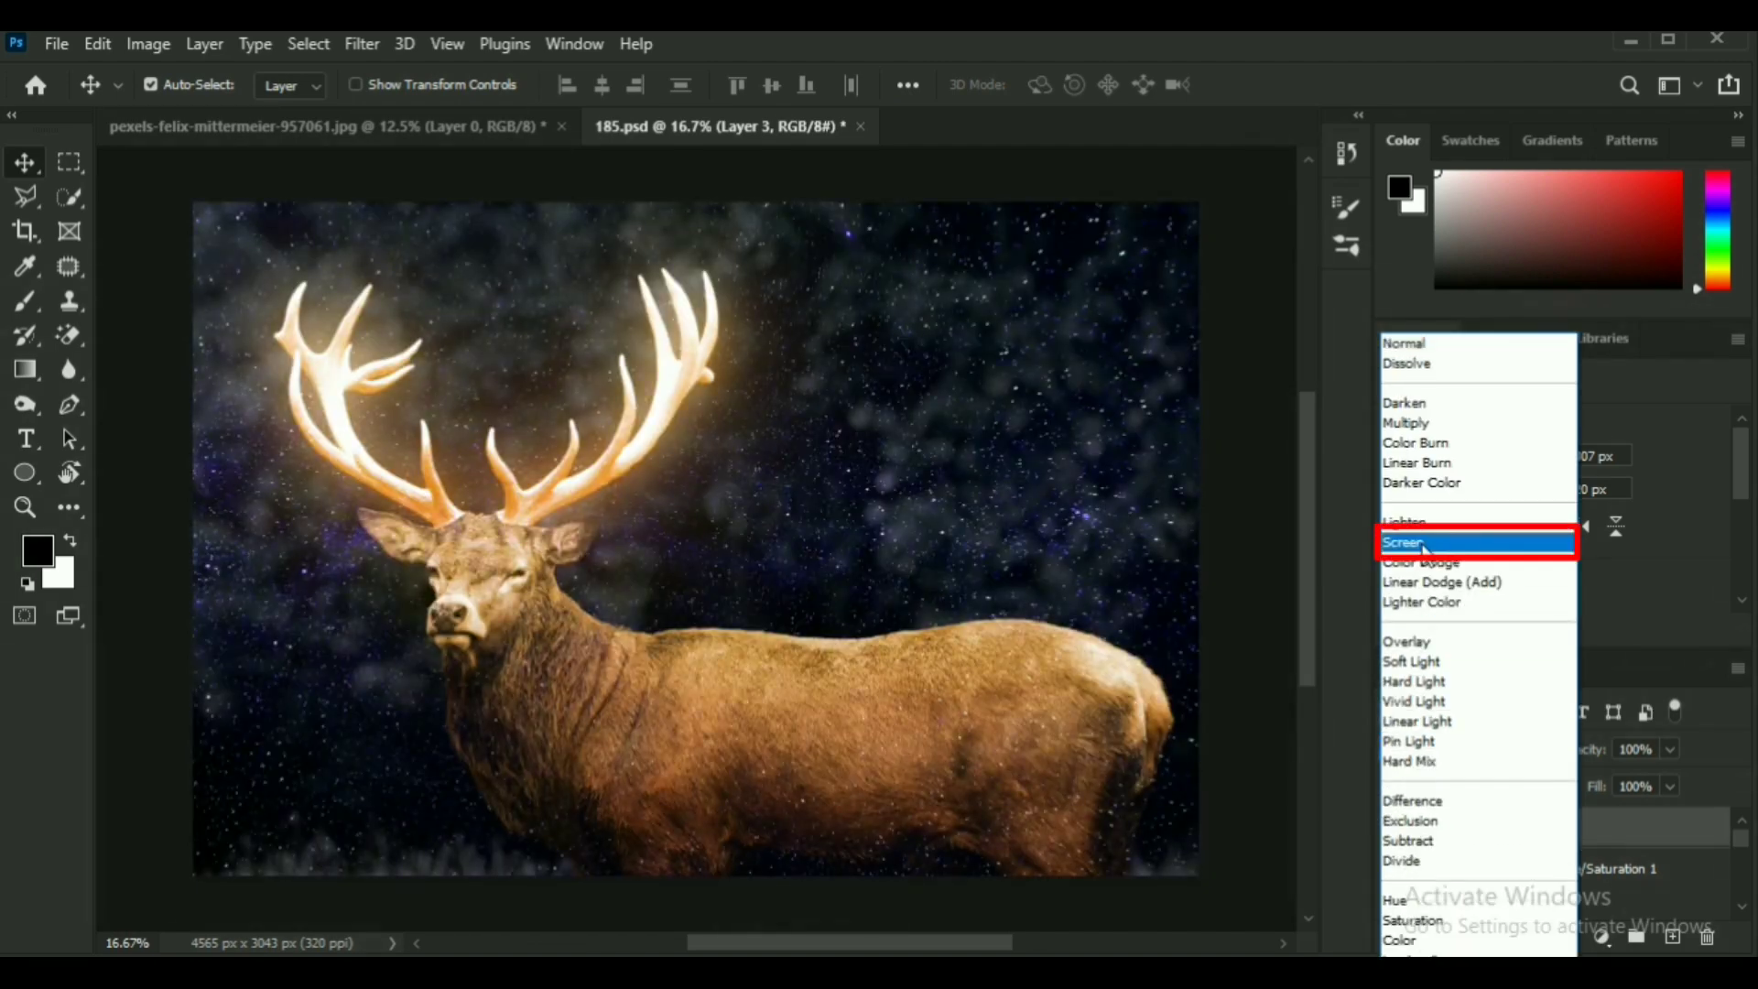
{"action": "left_click", "coordinate": [1424, 546]}
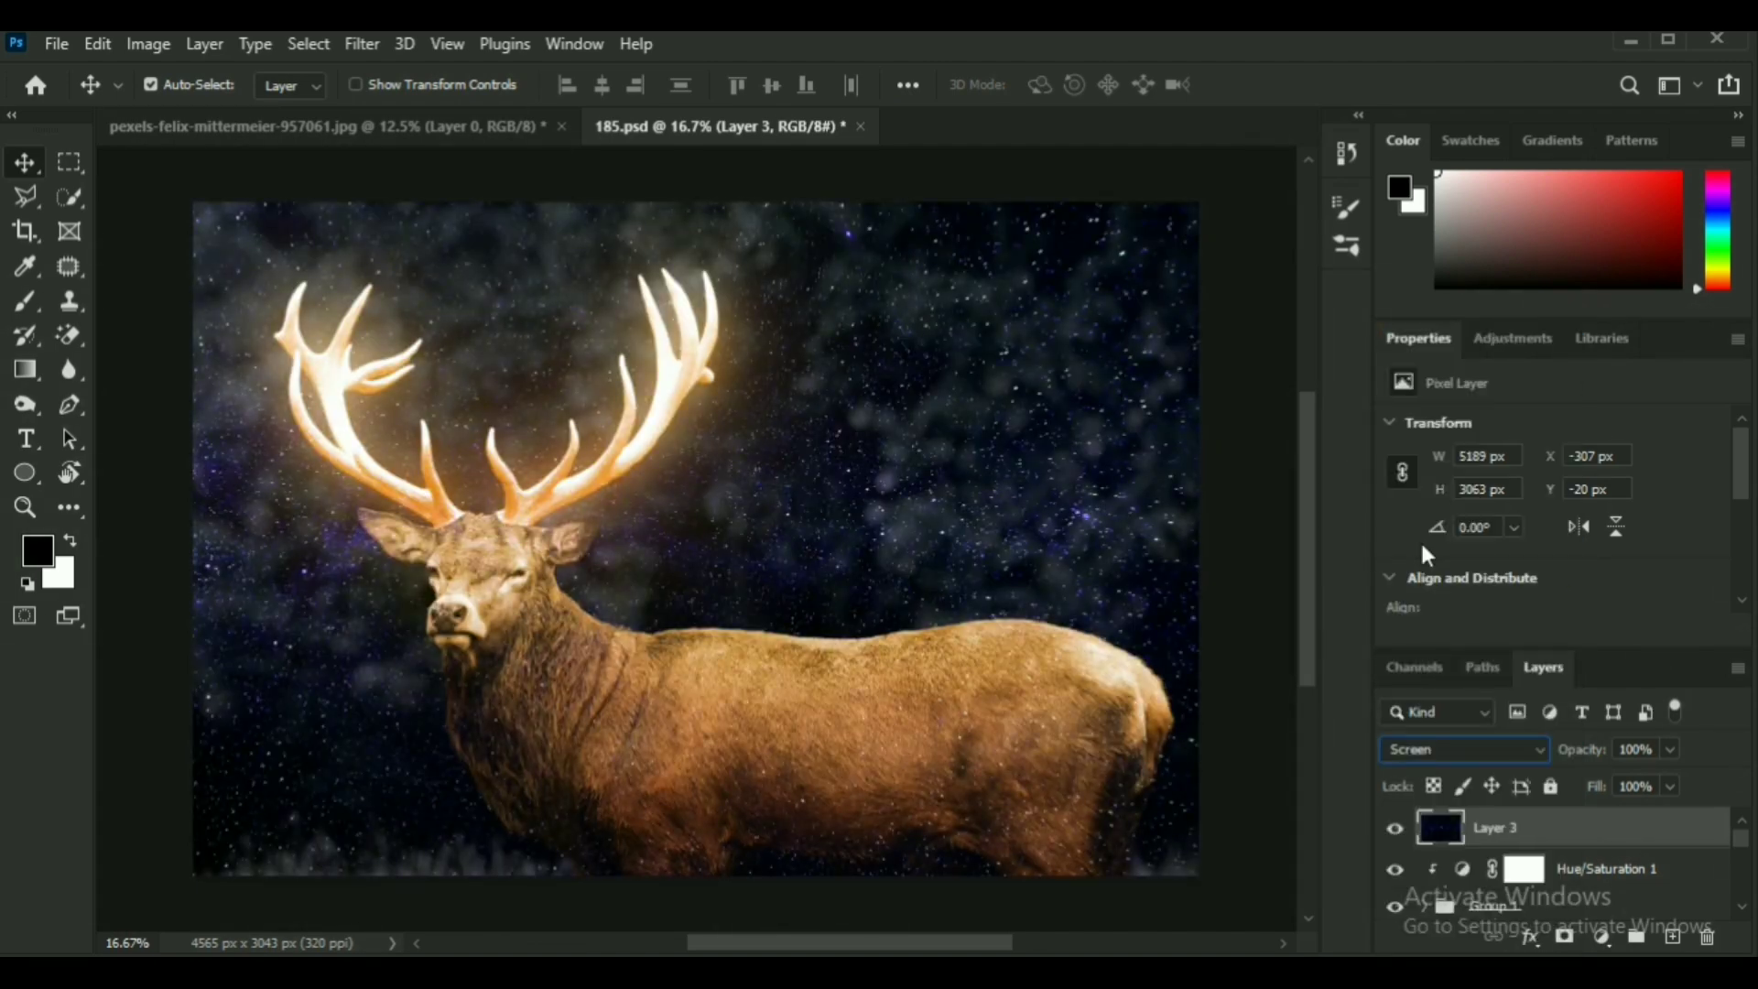
Hide the starry sky layer with a black layer mask and set the white brush to 30% Flow.
{"action": "left_click", "coordinate": [1568, 938], "text": "alt"}
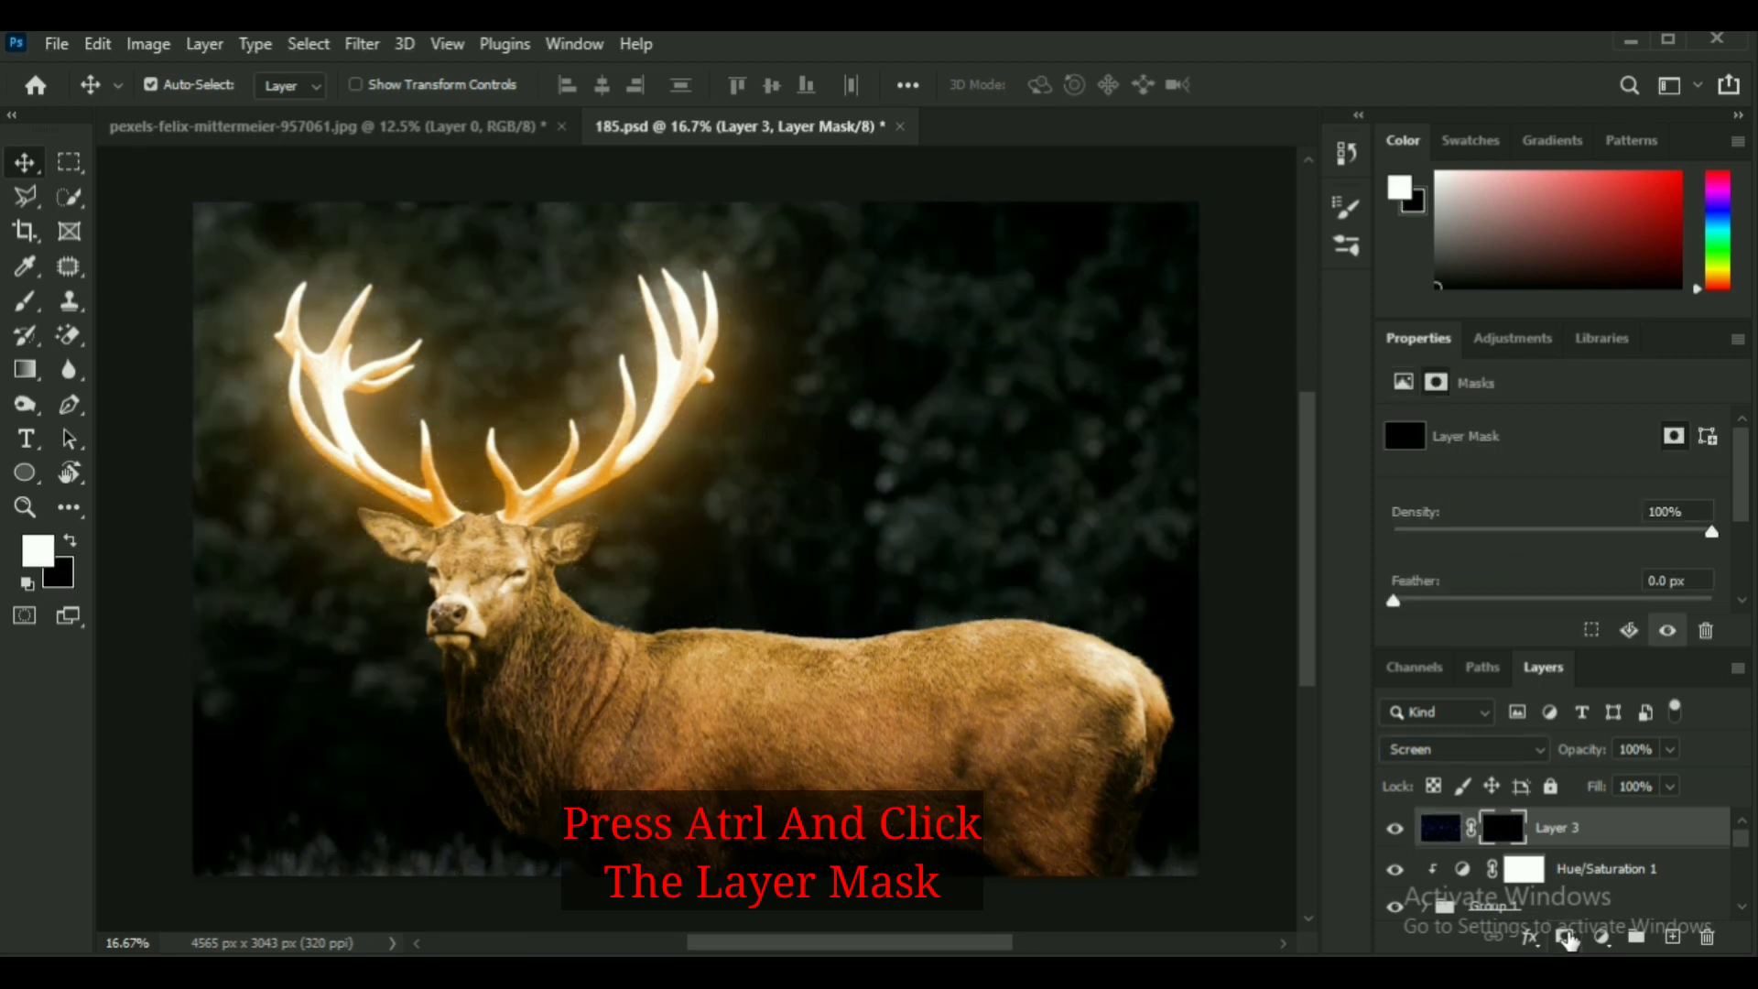
{"action": "key", "text": "b"}
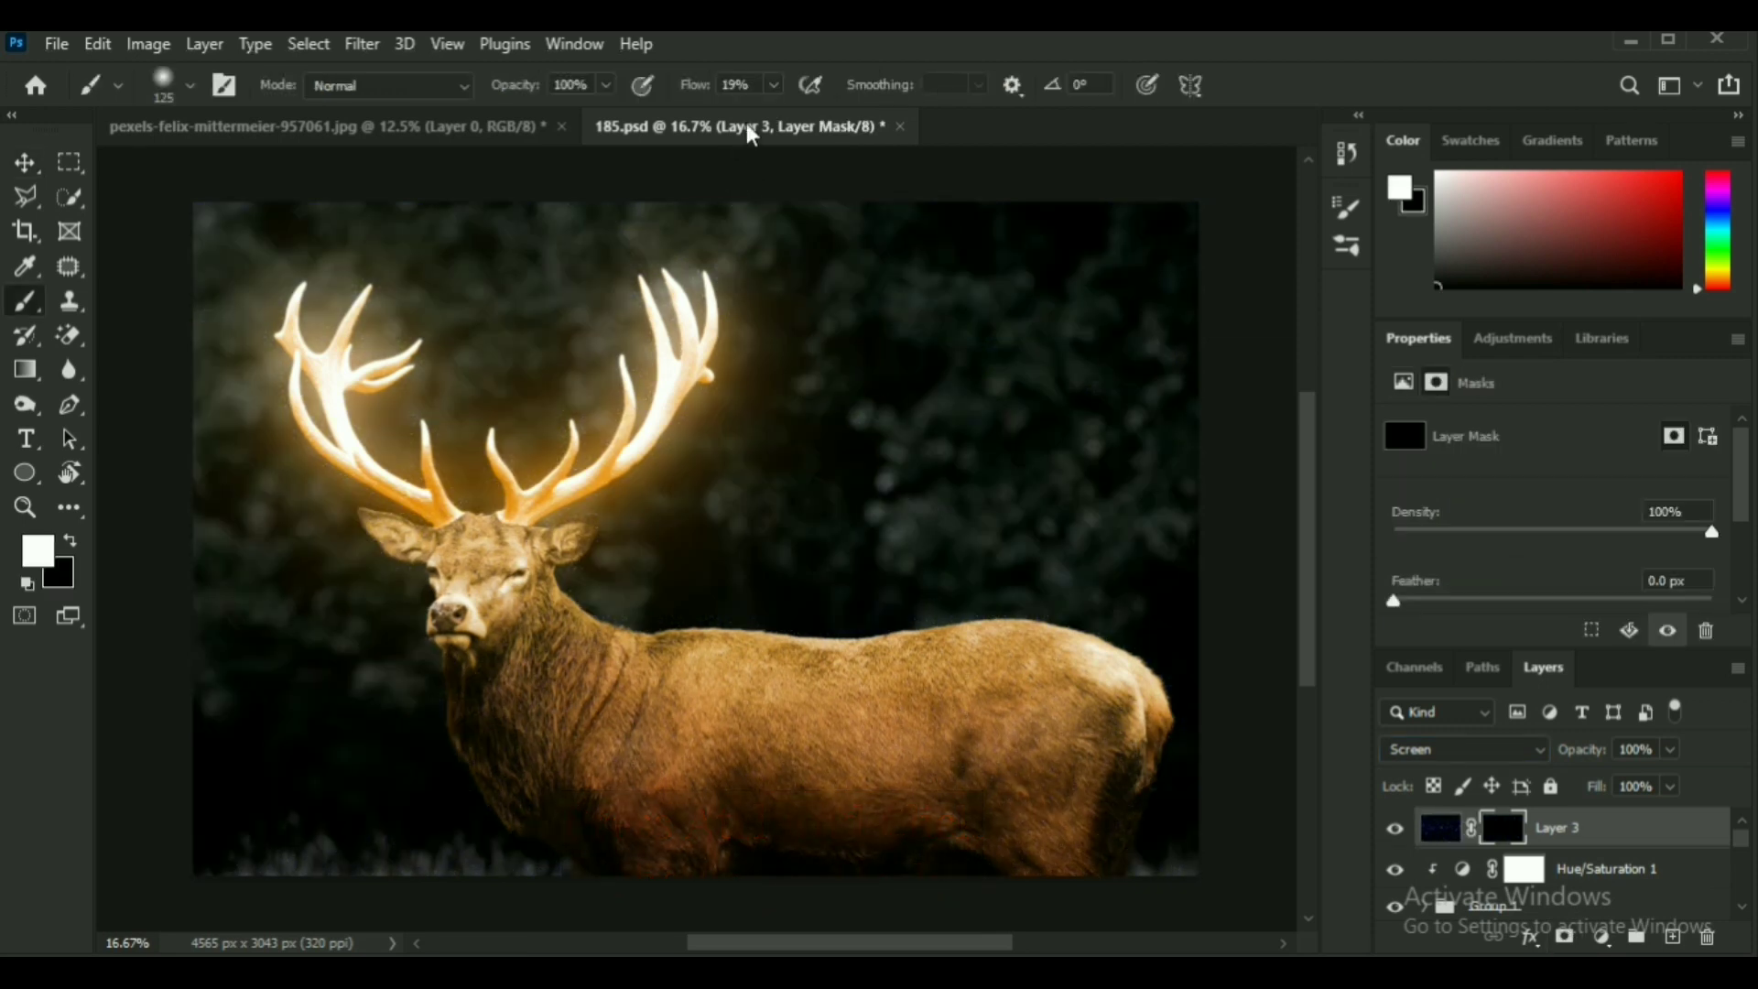
{"action": "left_click_drag", "start_coordinate": [702, 89], "coordinate": [718, 86]}
Paint on the starry sky mask with a white 100-pixel brush to reveal stars around the deer's antler on the image's left side.
{"action": "scroll", "coordinate": [259, 396], "scroll_direction": "up", "scroll_amount": 7}
{"action": "scroll", "coordinate": [295, 374], "scroll_direction": "up", "scroll_amount": 8}
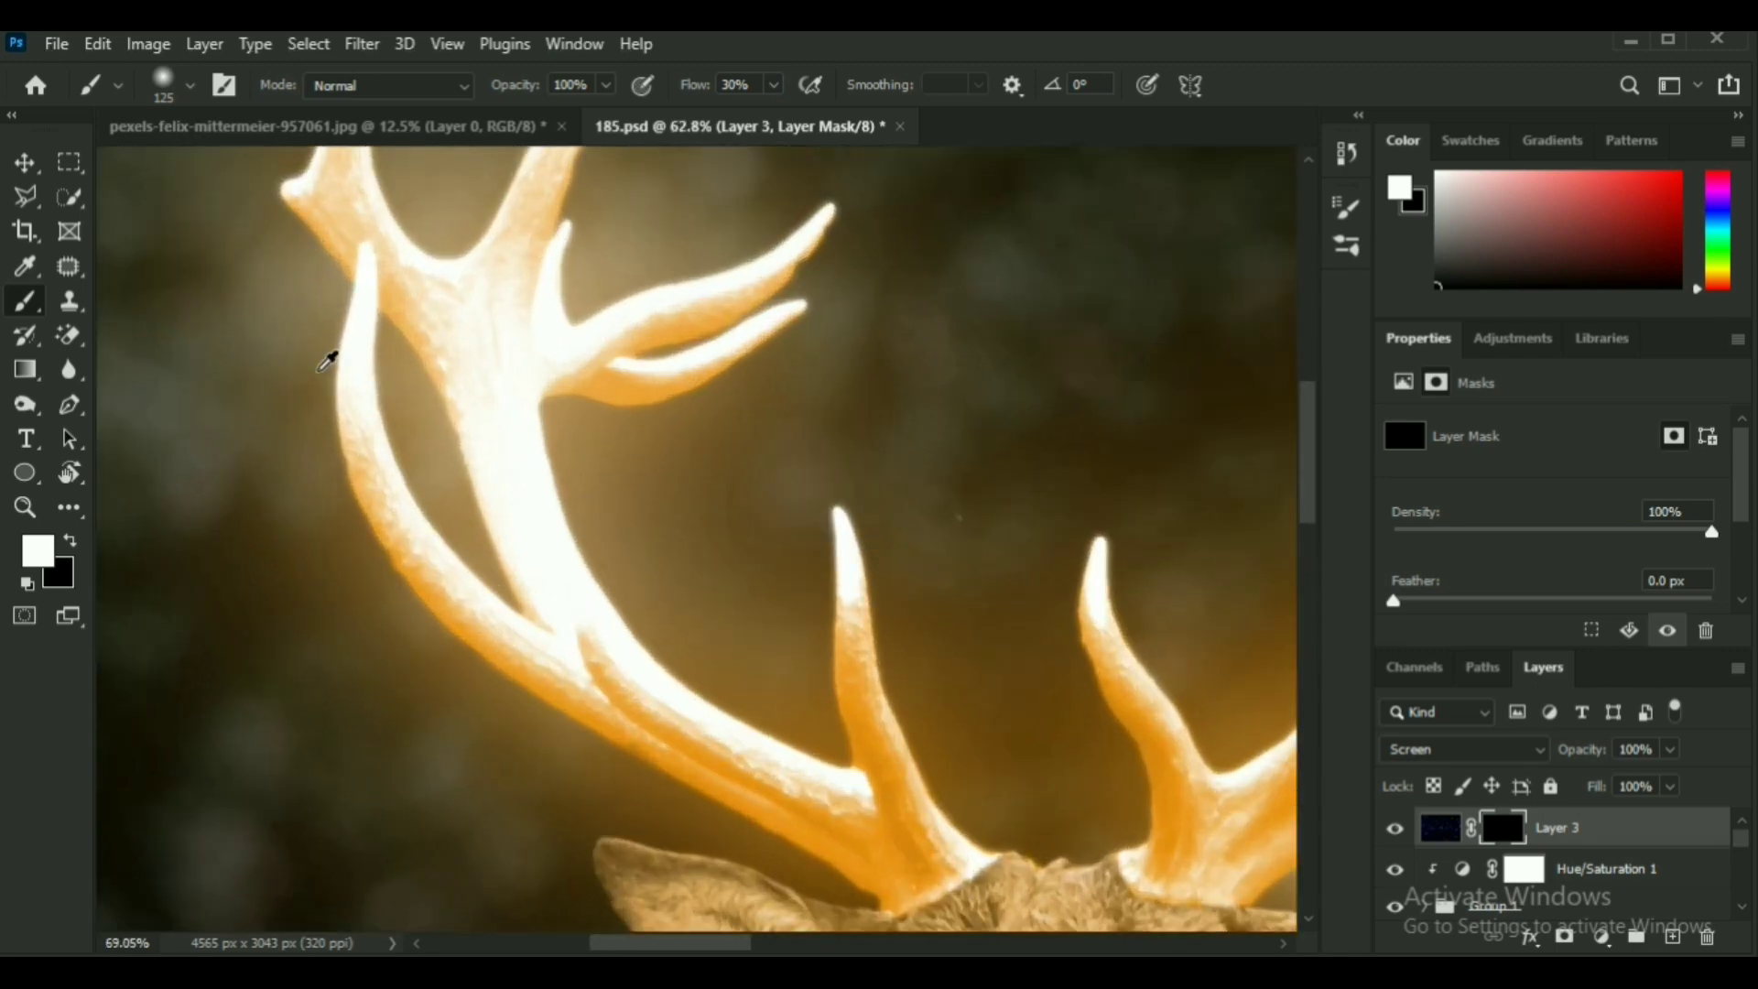
{"action": "scroll", "coordinate": [593, 501], "scroll_direction": "up", "scroll_amount": 3}
{"action": "key", "text": "bracketleft"}
{"action": "scroll", "coordinate": [647, 537], "scroll_direction": "down", "scroll_amount": 4}
{"action": "mouse_move", "coordinate": [687, 485]}
{"action": "left_mouse_down"}
{"action": "mouse_move", "coordinate": [1020, 663]}
{"action": "mouse_move", "coordinate": [371, 233]}
{"action": "left_mouse_up"}
{"action": "left_click_drag", "start_coordinate": [1007, 201], "coordinate": [1073, 533]}
{"action": "scroll", "coordinate": [1073, 534], "scroll_direction": "up", "scroll_amount": 6}
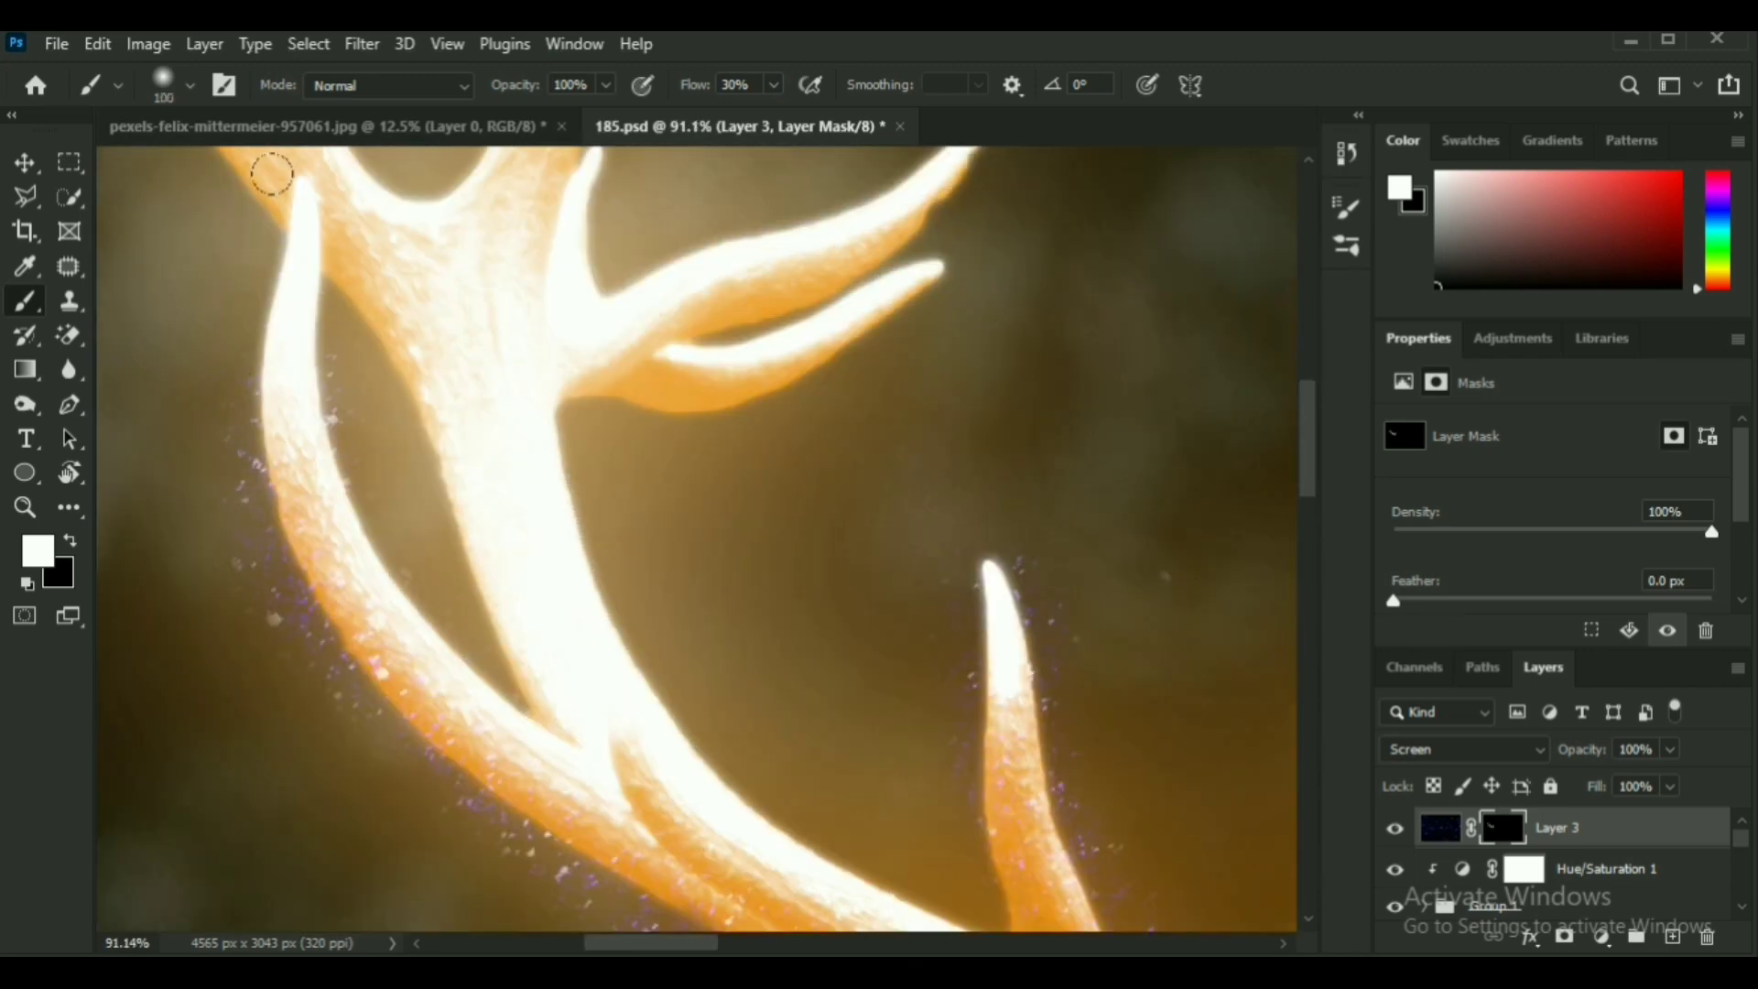
{"action": "scroll", "coordinate": [863, 380], "scroll_direction": "up", "scroll_amount": 2}
{"action": "scroll", "coordinate": [863, 381], "scroll_direction": "up", "scroll_amount": 3}
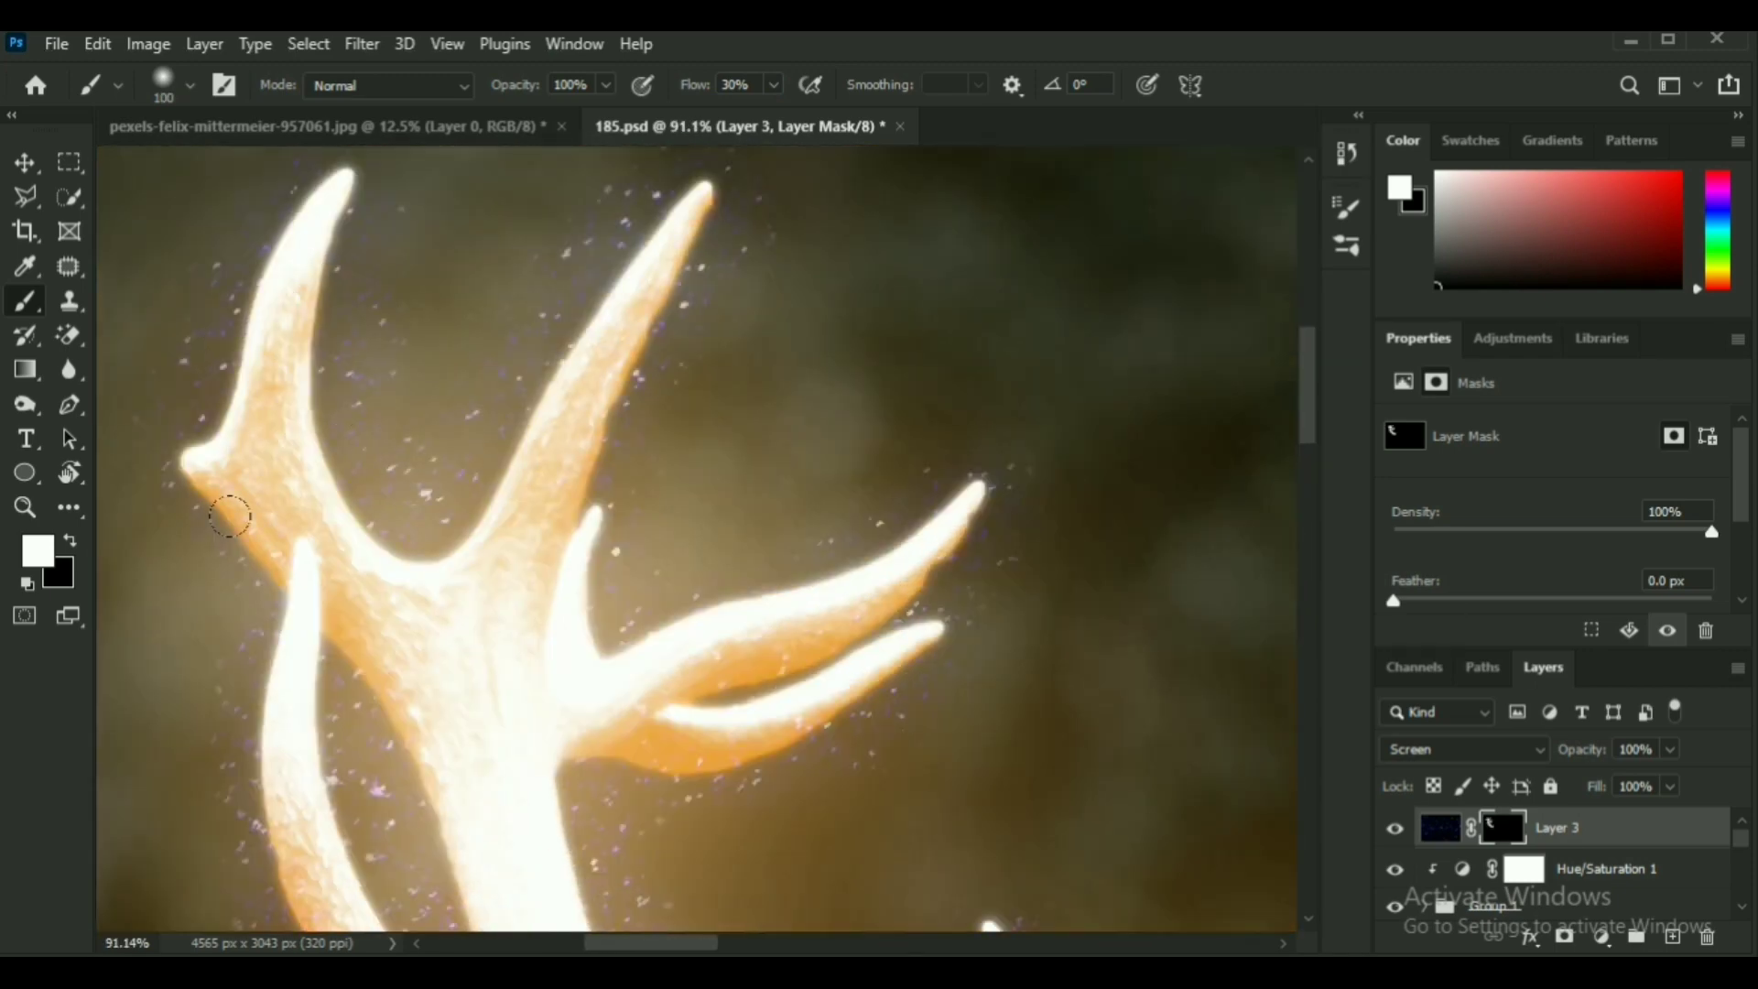
Reveal stars between the antlers and around the other antler's branches on the sky mask, and switch the foreground color to black.
{"action": "scroll", "coordinate": [501, 476], "scroll_direction": "down", "scroll_amount": 5}
{"action": "scroll", "coordinate": [505, 479], "scroll_direction": "right", "scroll_amount": 6}
{"action": "left_click_drag", "start_coordinate": [509, 482], "coordinate": [540, 558]}
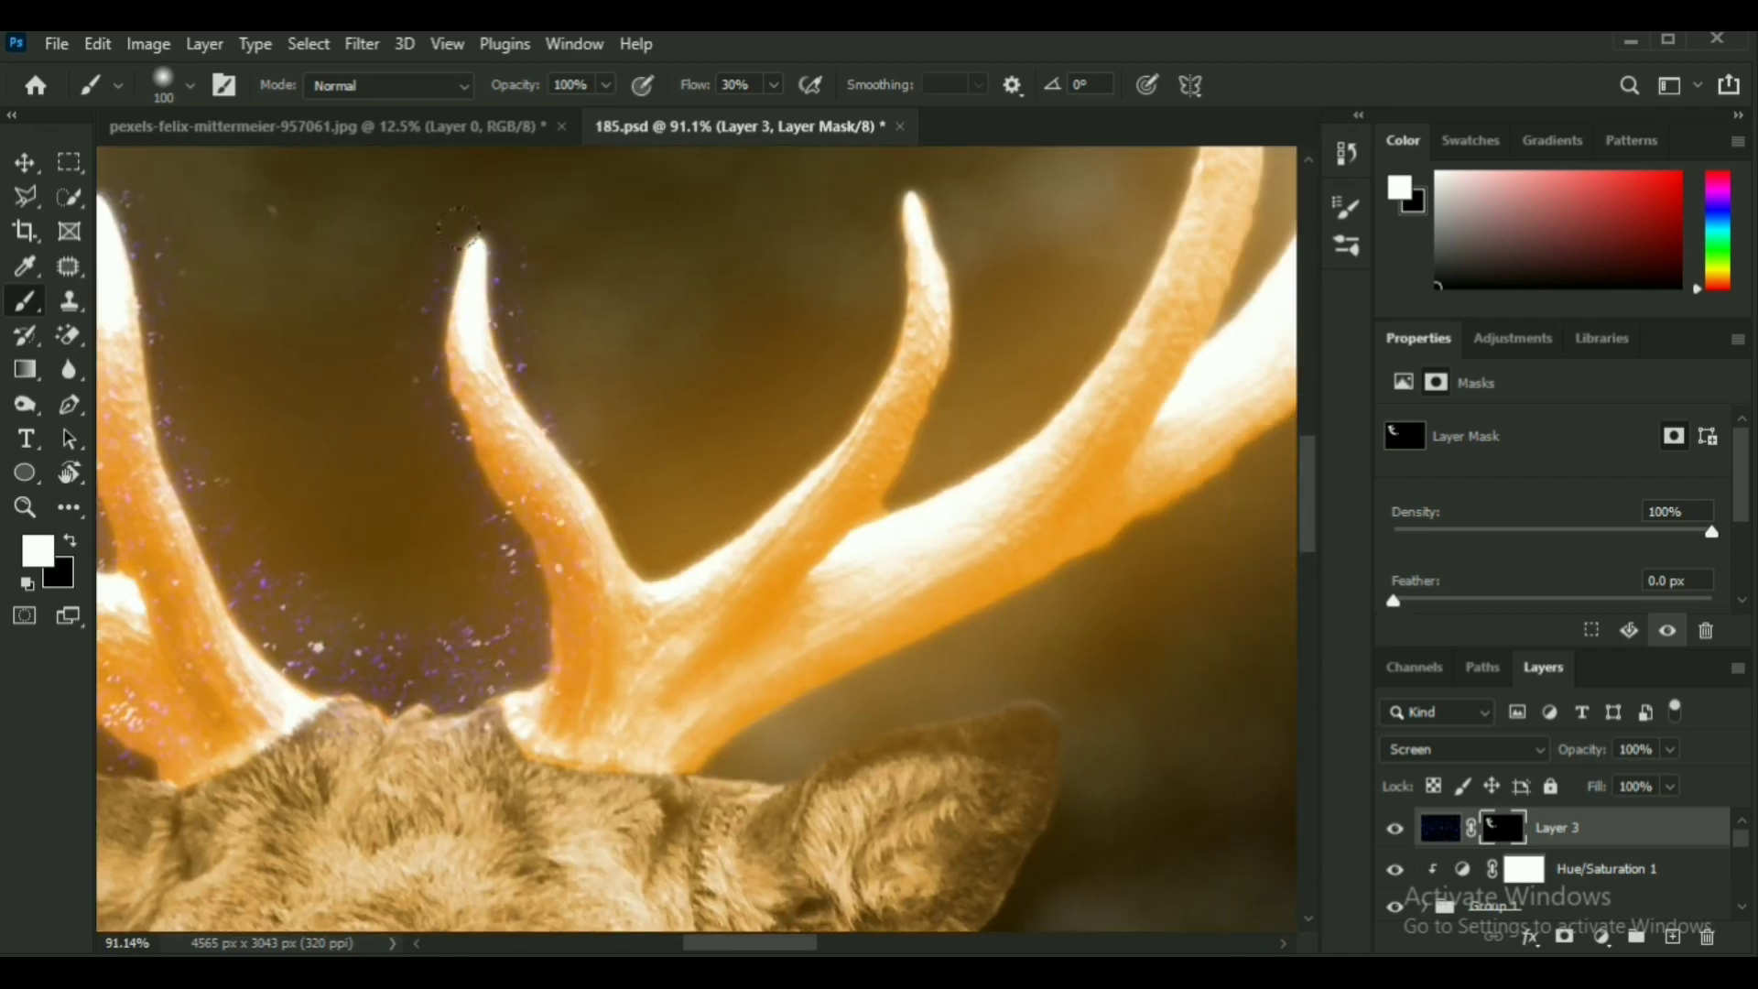
{"action": "mouse_move", "coordinate": [478, 245]}
{"action": "left_mouse_down"}
{"action": "mouse_move", "coordinate": [675, 722]}
{"action": "mouse_move", "coordinate": [1112, 567]}
{"action": "left_mouse_up"}
{"action": "left_click_drag", "start_coordinate": [1017, 350], "coordinate": [569, 843]}
{"action": "mouse_move", "coordinate": [746, 623]}
{"action": "left_mouse_down"}
{"action": "mouse_move", "coordinate": [777, 592]}
{"action": "mouse_move", "coordinate": [1209, 405]}
{"action": "left_mouse_up"}
{"action": "scroll", "coordinate": [953, 604], "scroll_direction": "up", "scroll_amount": 4}
{"action": "mouse_move", "coordinate": [1053, 650]}
{"action": "left_mouse_down"}
{"action": "mouse_move", "coordinate": [1008, 212]}
{"action": "mouse_move", "coordinate": [1176, 296]}
{"action": "left_mouse_up"}
{"action": "scroll", "coordinate": [946, 553], "scroll_direction": "down", "scroll_amount": 2}
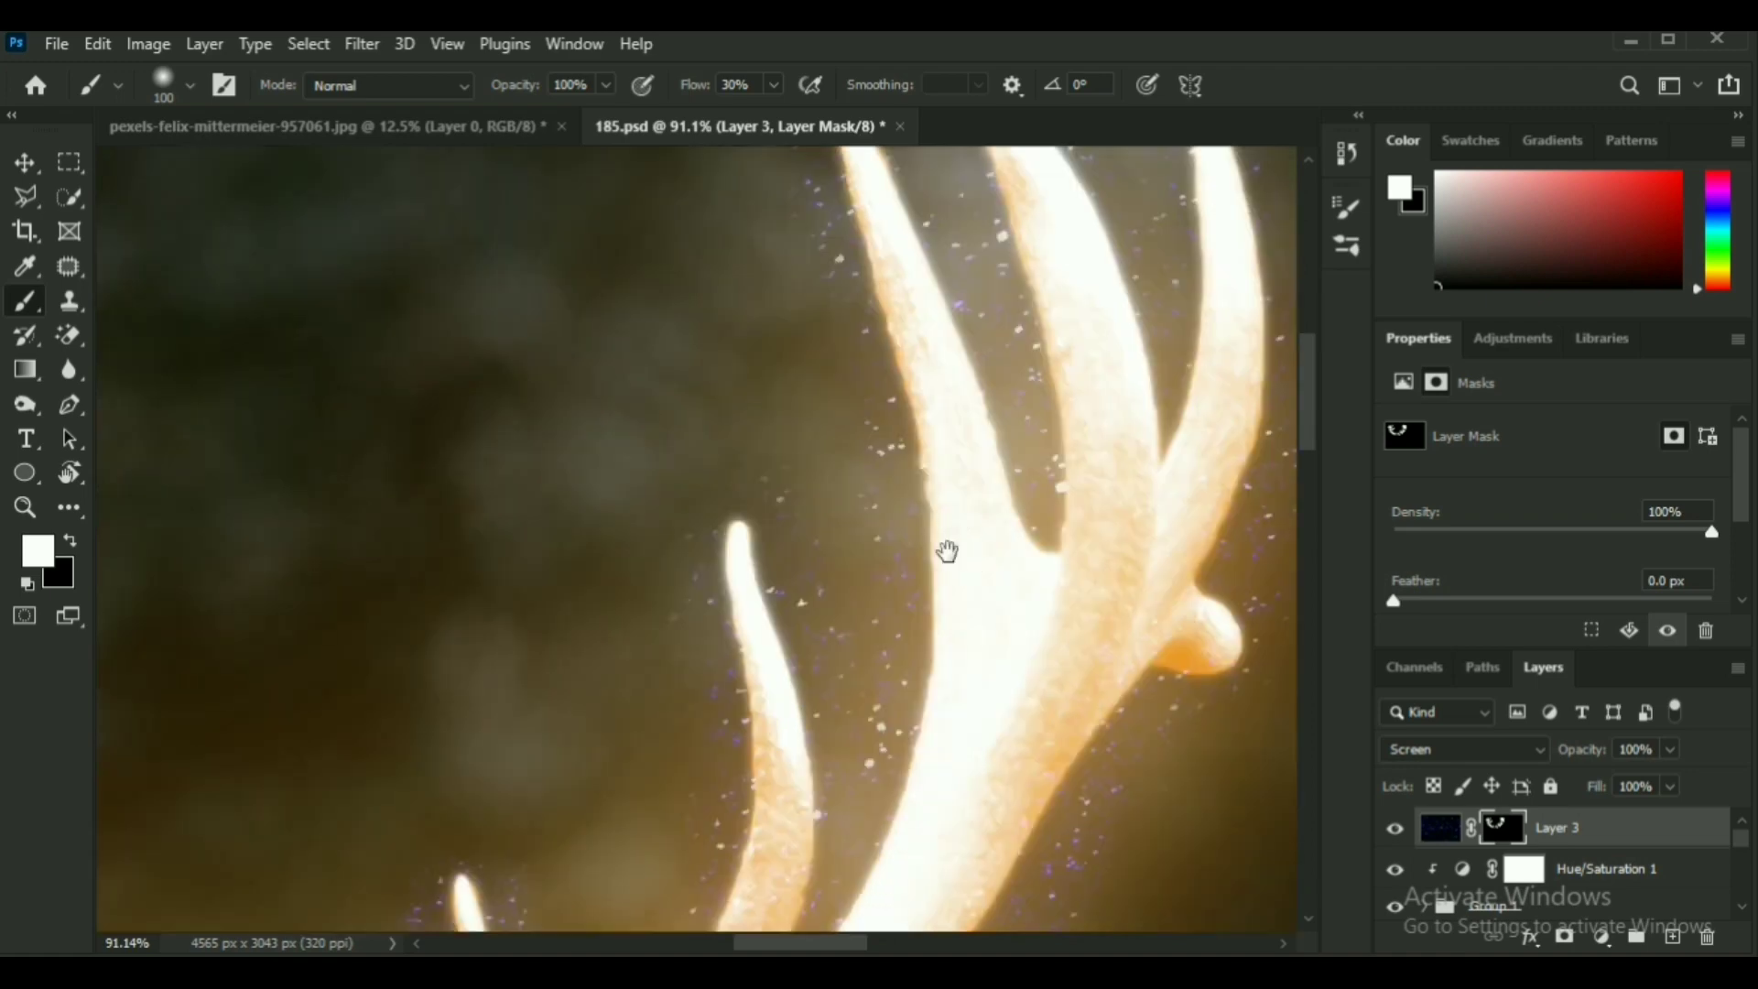
{"action": "left_click_drag", "start_coordinate": [946, 553], "coordinate": [1089, 185]}
{"action": "scroll", "coordinate": [1089, 185], "scroll_direction": "down", "scroll_amount": 4}
{"action": "scroll", "coordinate": [1149, 604], "scroll_direction": "down", "scroll_amount": 2}
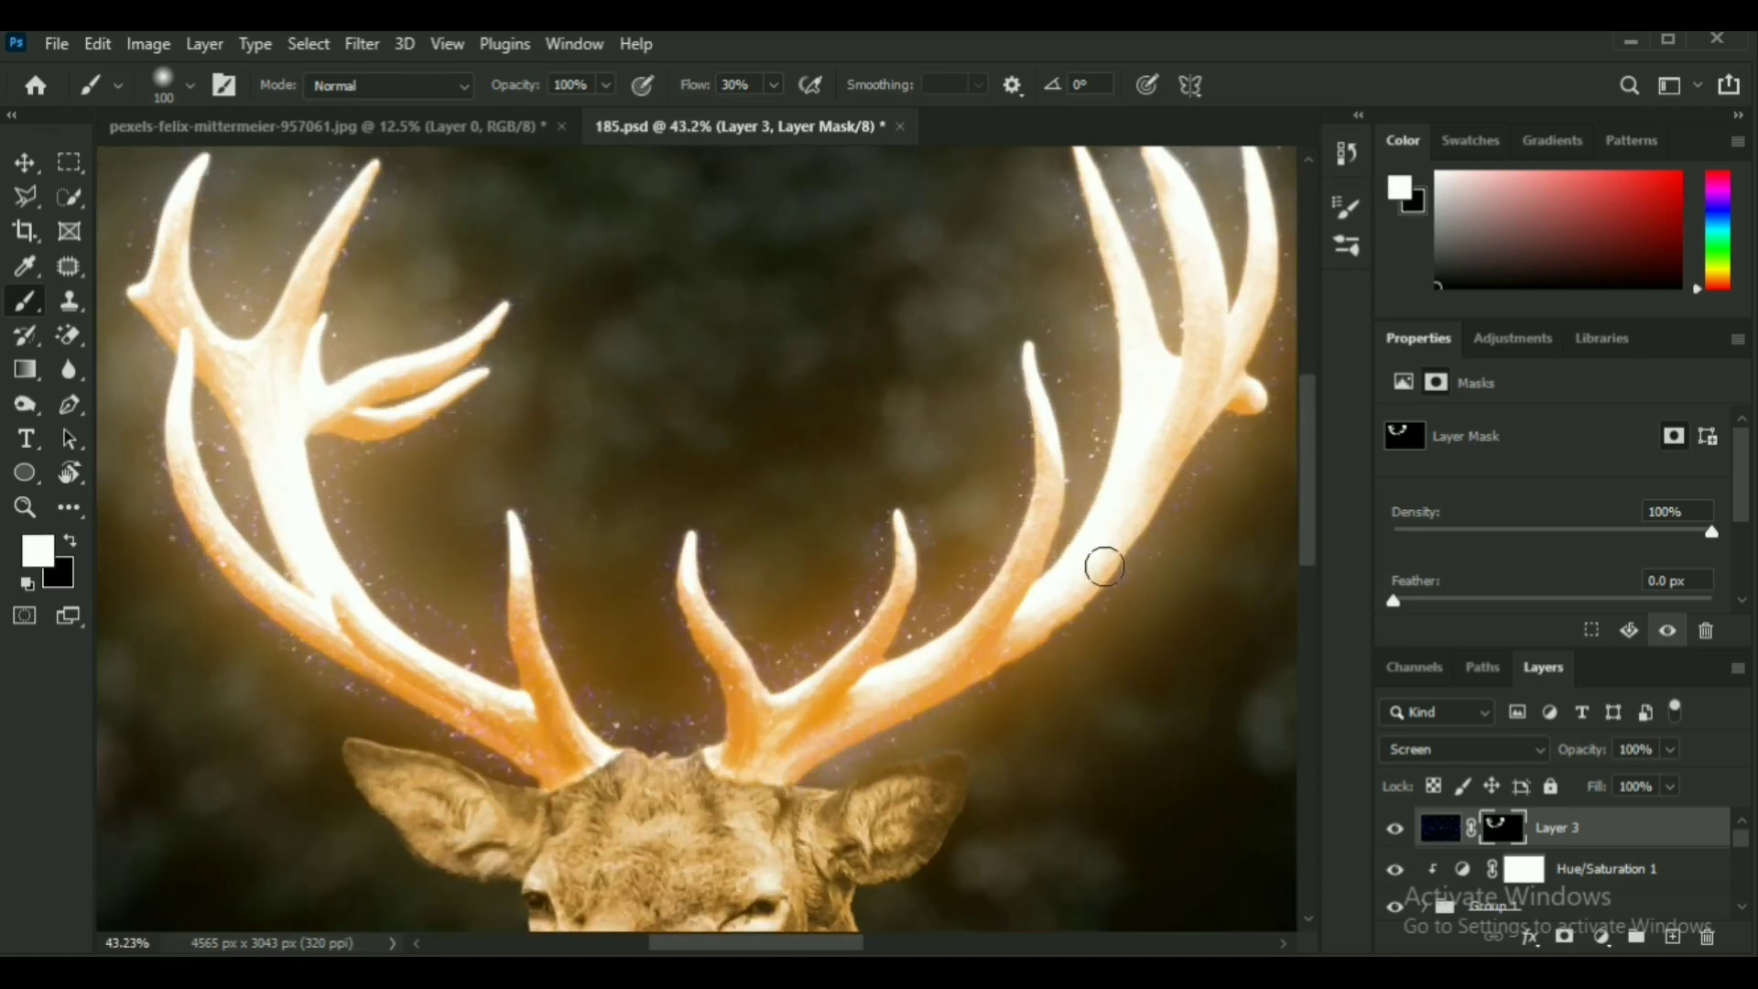
{"action": "key", "text": "x"}
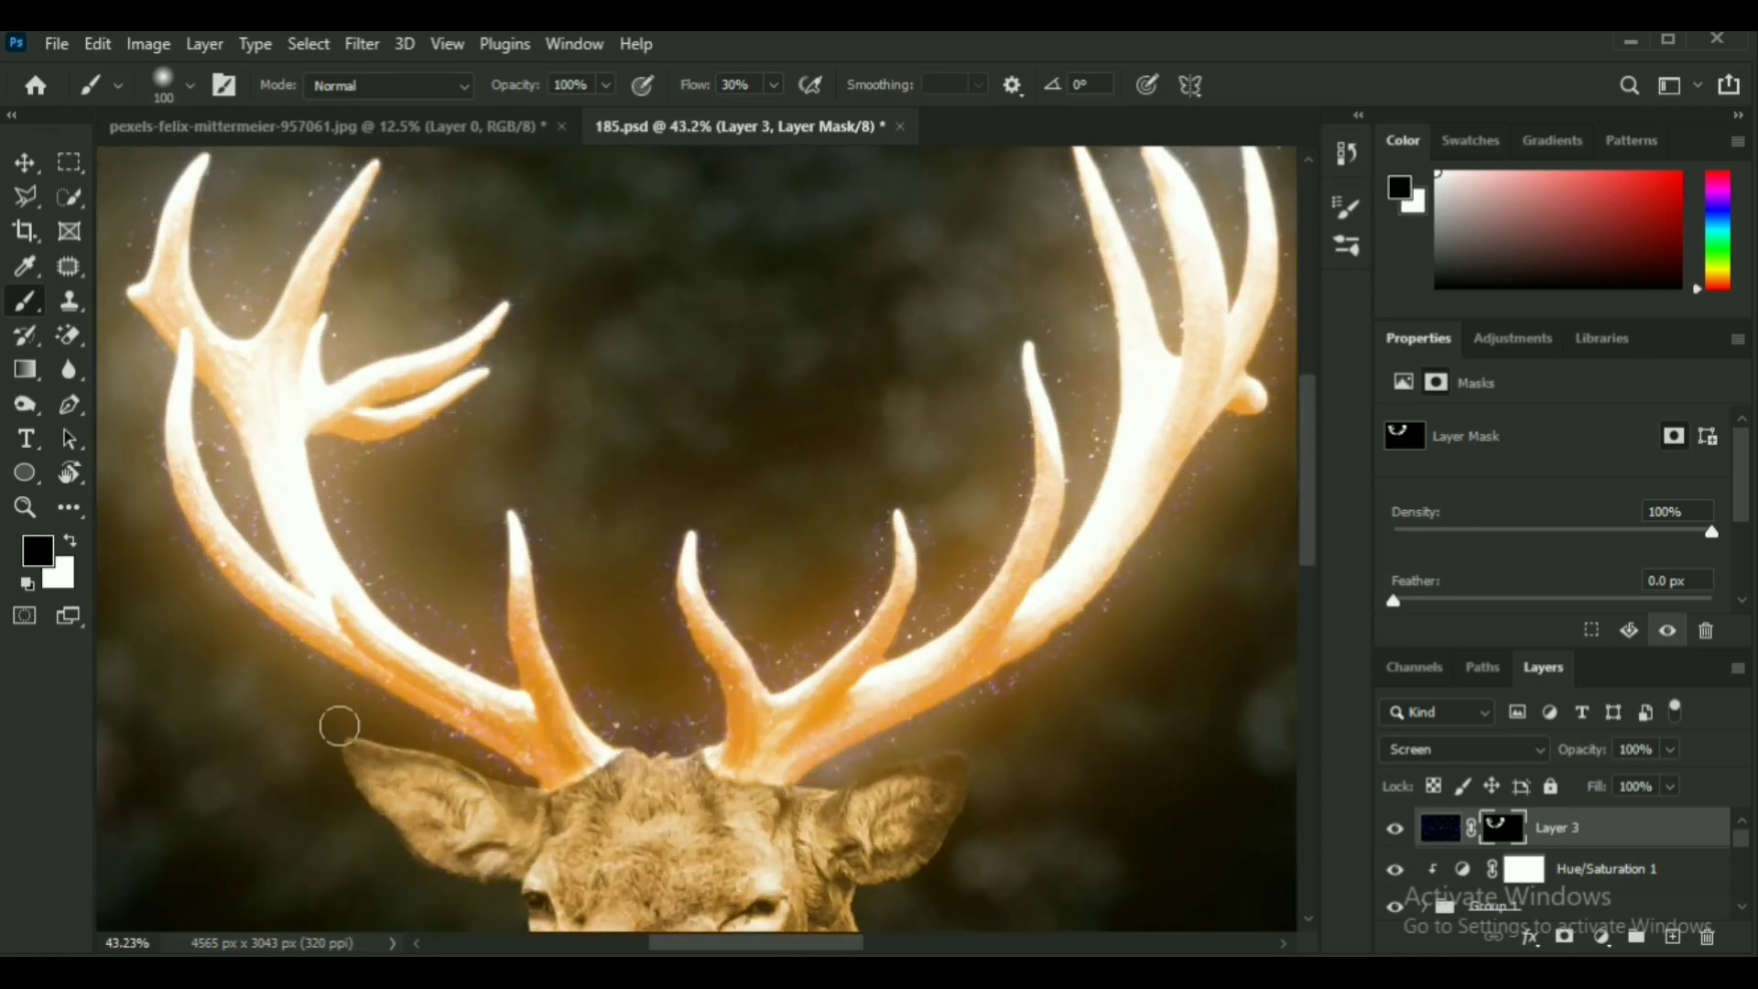
Add a Levels adjustment clipped to the starry sky layer with input levels 74, 1.20 and 187.
{"action": "left_click", "coordinate": [1604, 938]}
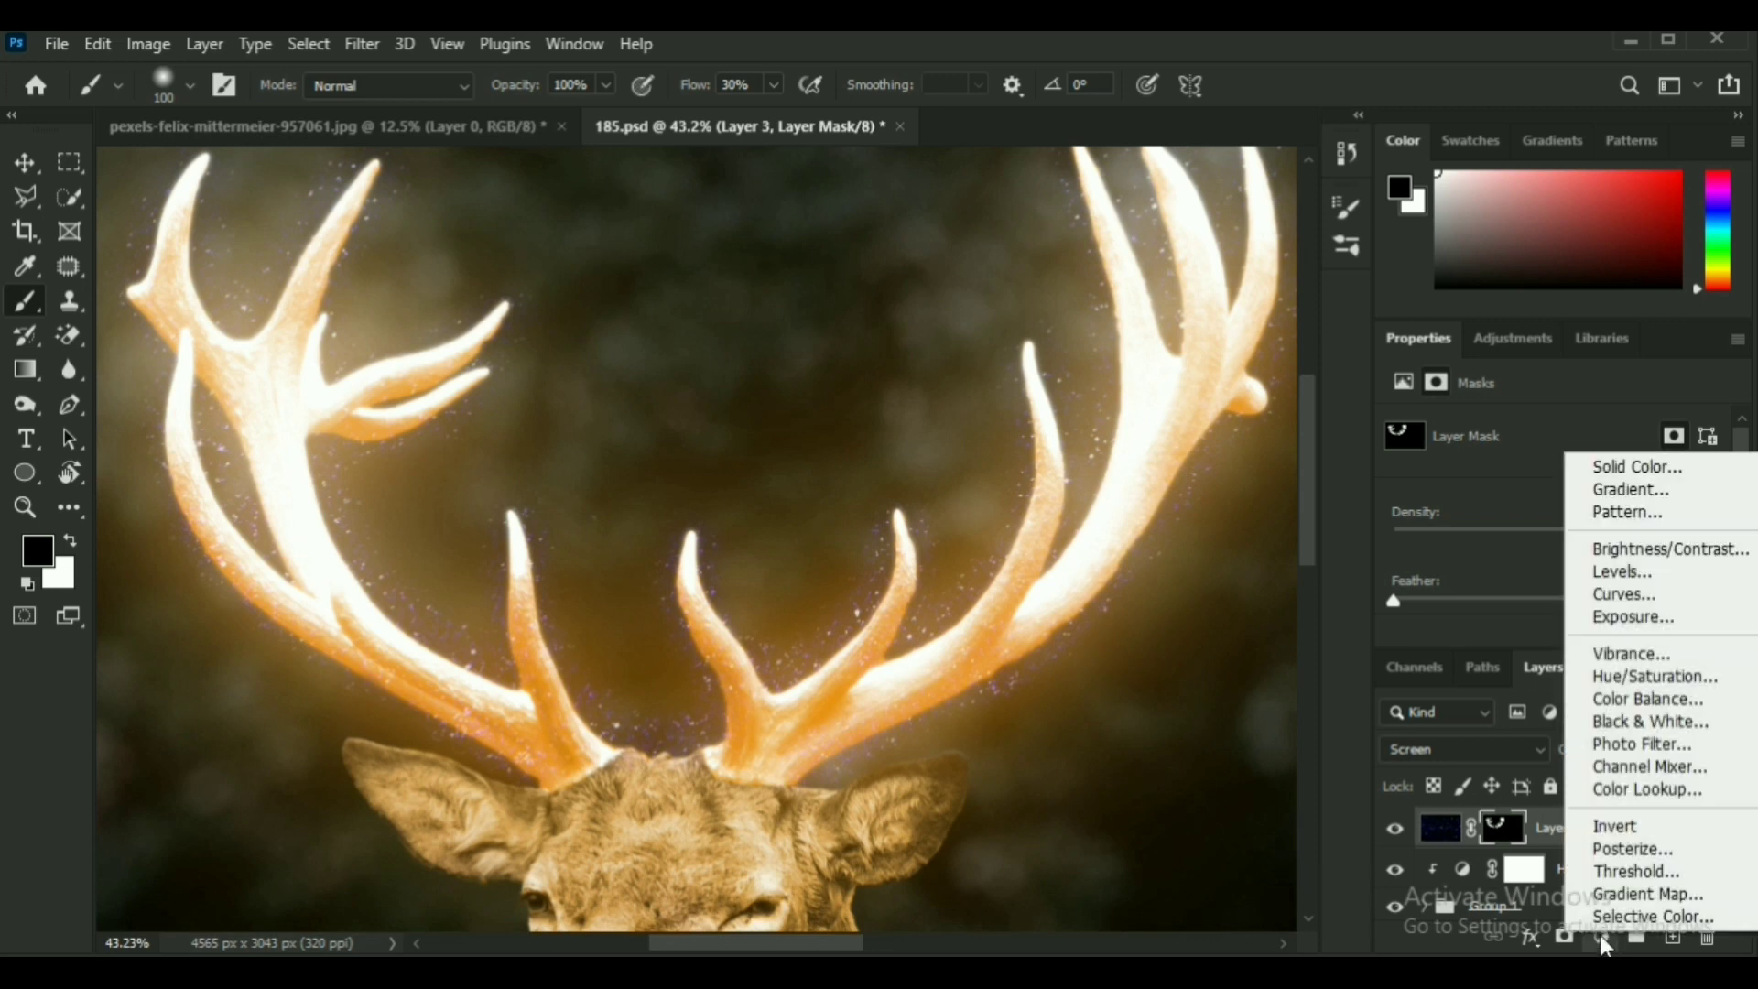
{"action": "left_click", "coordinate": [1617, 573]}
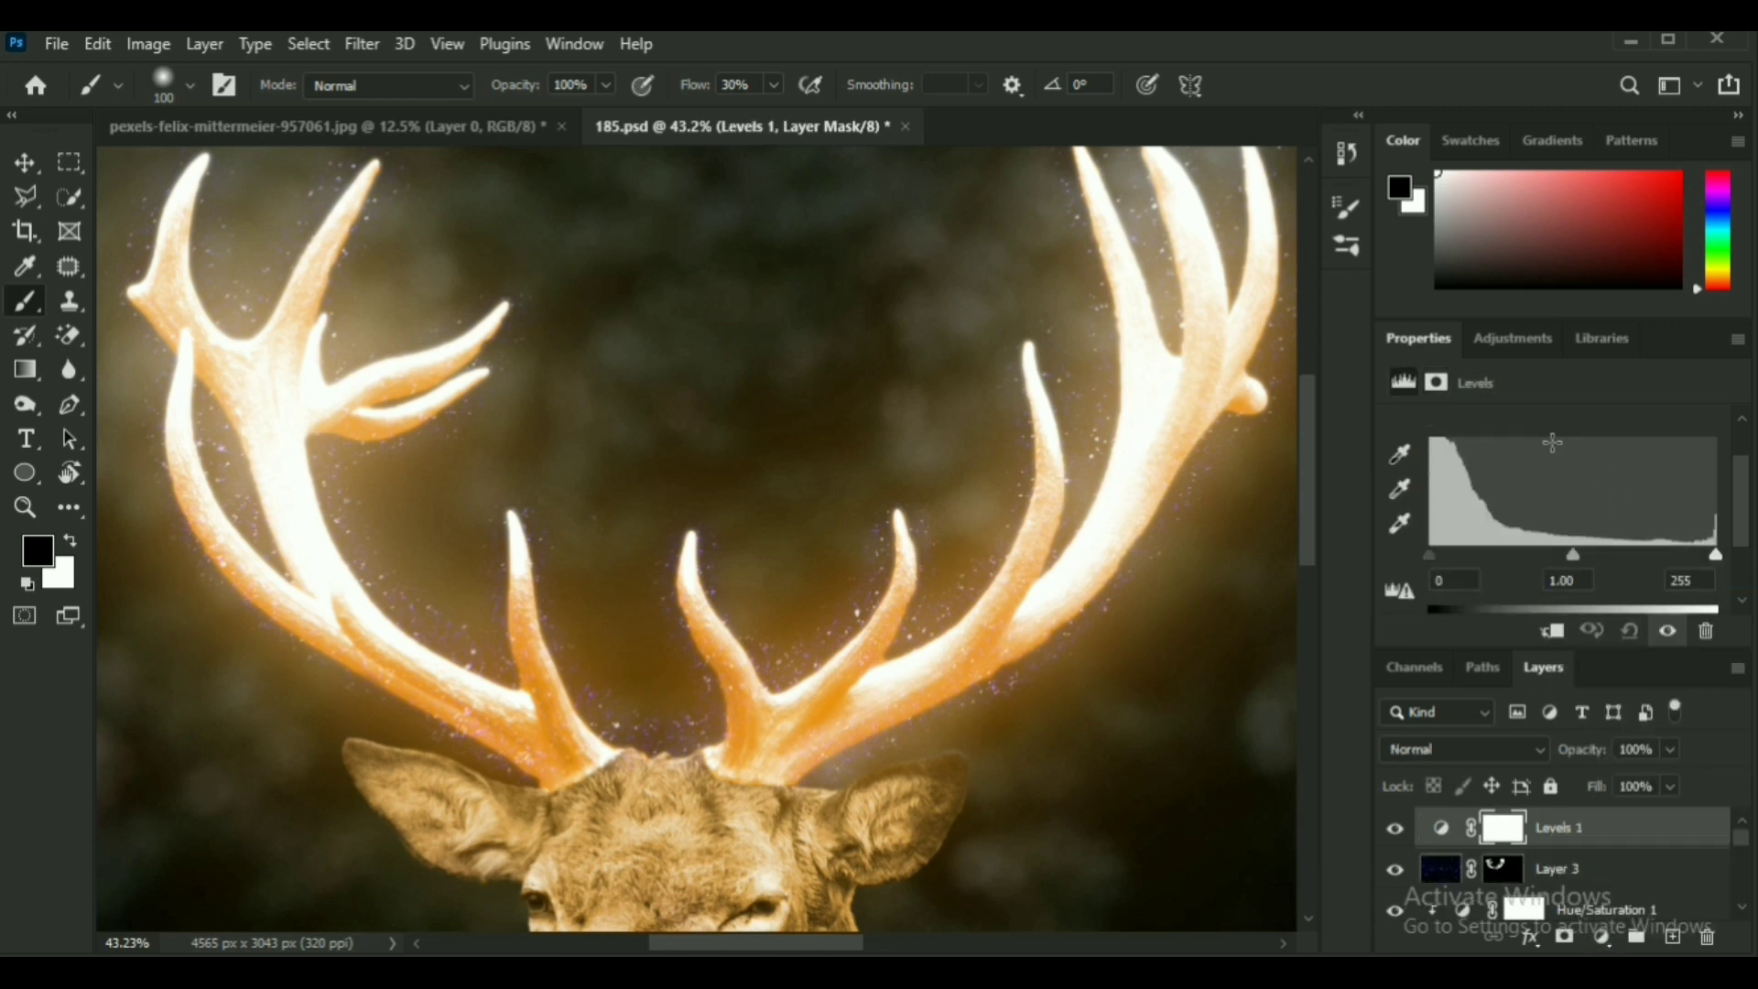
{"action": "scroll", "coordinate": [1485, 508], "scroll_direction": "down", "scroll_amount": 1}
{"action": "left_click_drag", "start_coordinate": [1434, 511], "coordinate": [1483, 515]}
{"action": "left_click", "coordinate": [1552, 631]}
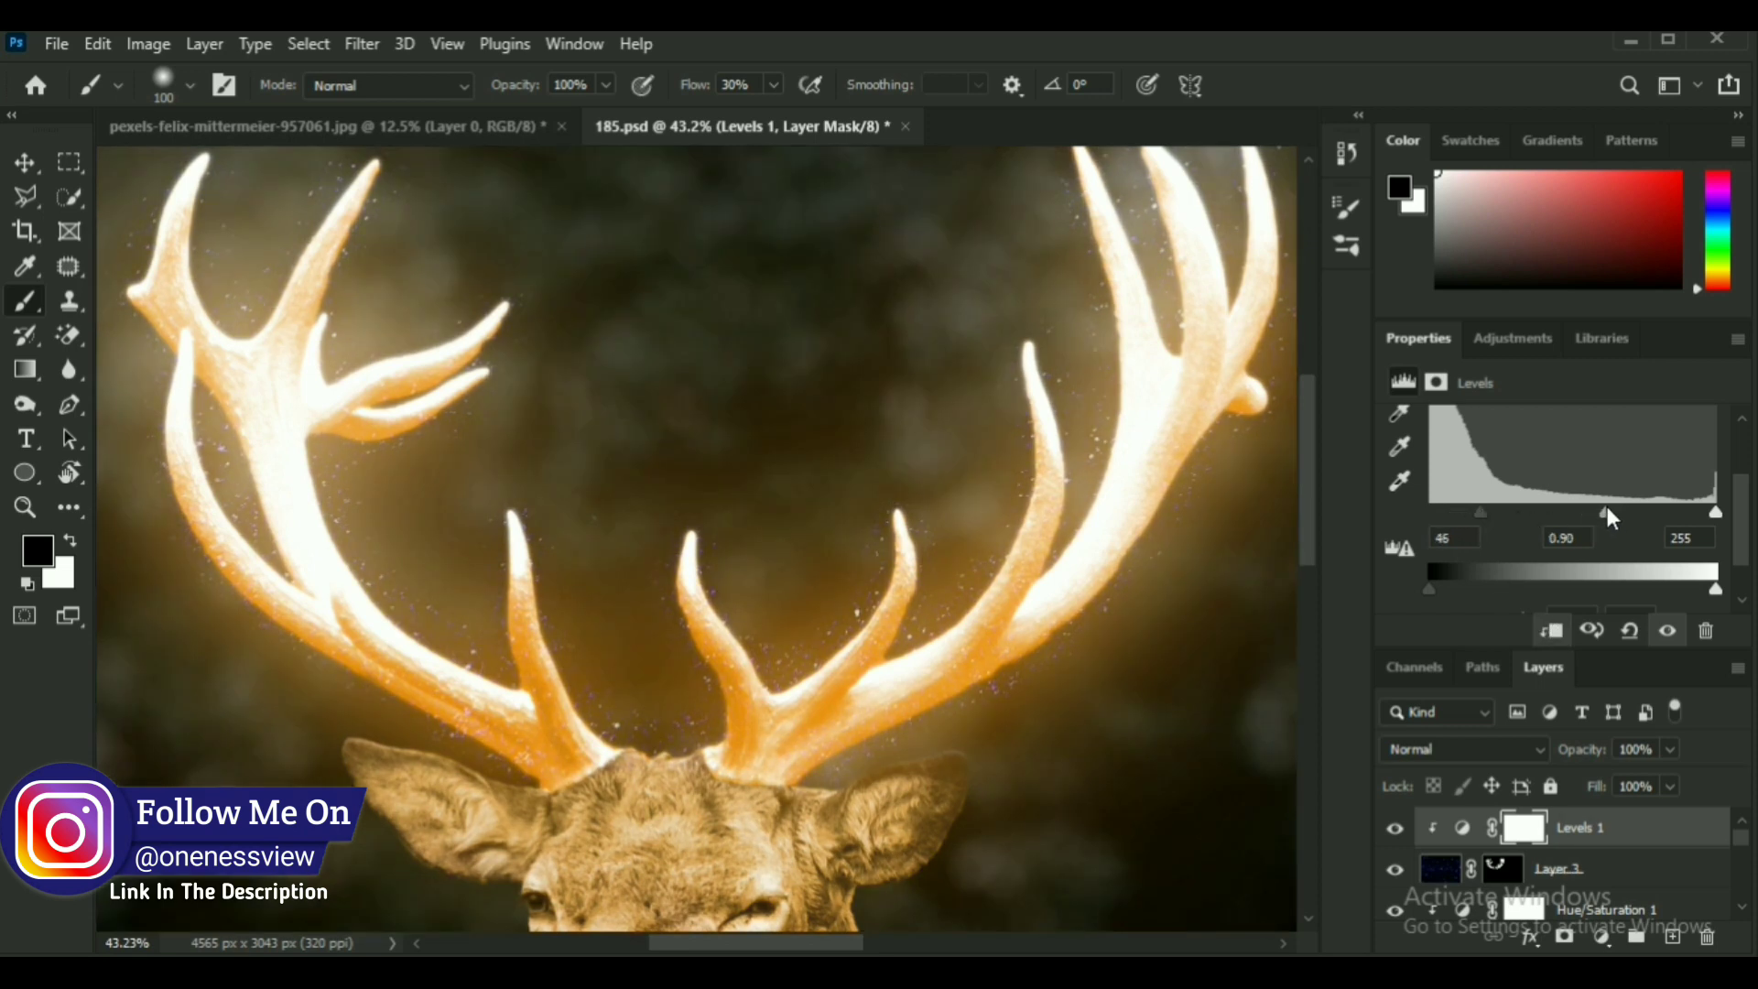
{"action": "left_click_drag", "start_coordinate": [1607, 514], "coordinate": [1704, 512]}
{"action": "scroll", "coordinate": [1047, 656], "scroll_direction": "up", "scroll_amount": 3}
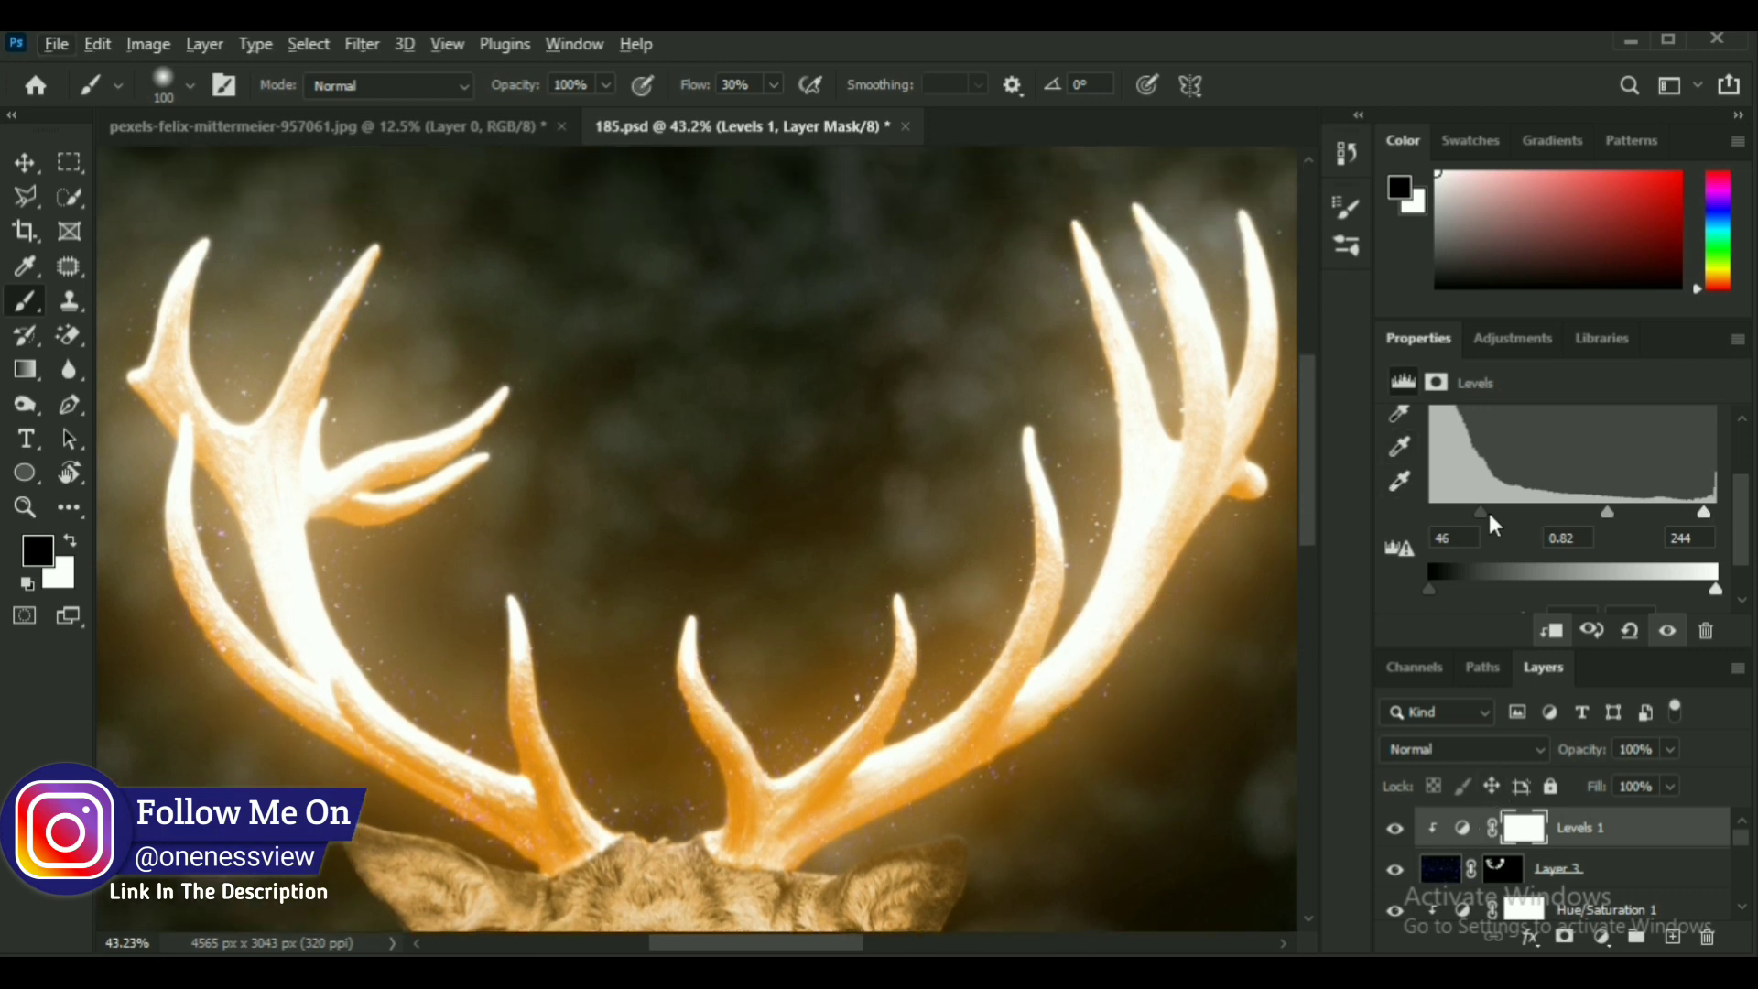
{"action": "left_click_drag", "start_coordinate": [1489, 513], "coordinate": [1511, 511]}
{"action": "left_click_drag", "start_coordinate": [1704, 513], "coordinate": [1641, 516]}
Compare the stars around the antlers with the Levels 1 adjustment hidden and shown.
{"action": "left_click", "coordinate": [1394, 829]}
{"action": "left_click", "coordinate": [1395, 828]}
{"action": "left_click", "coordinate": [1394, 829]}
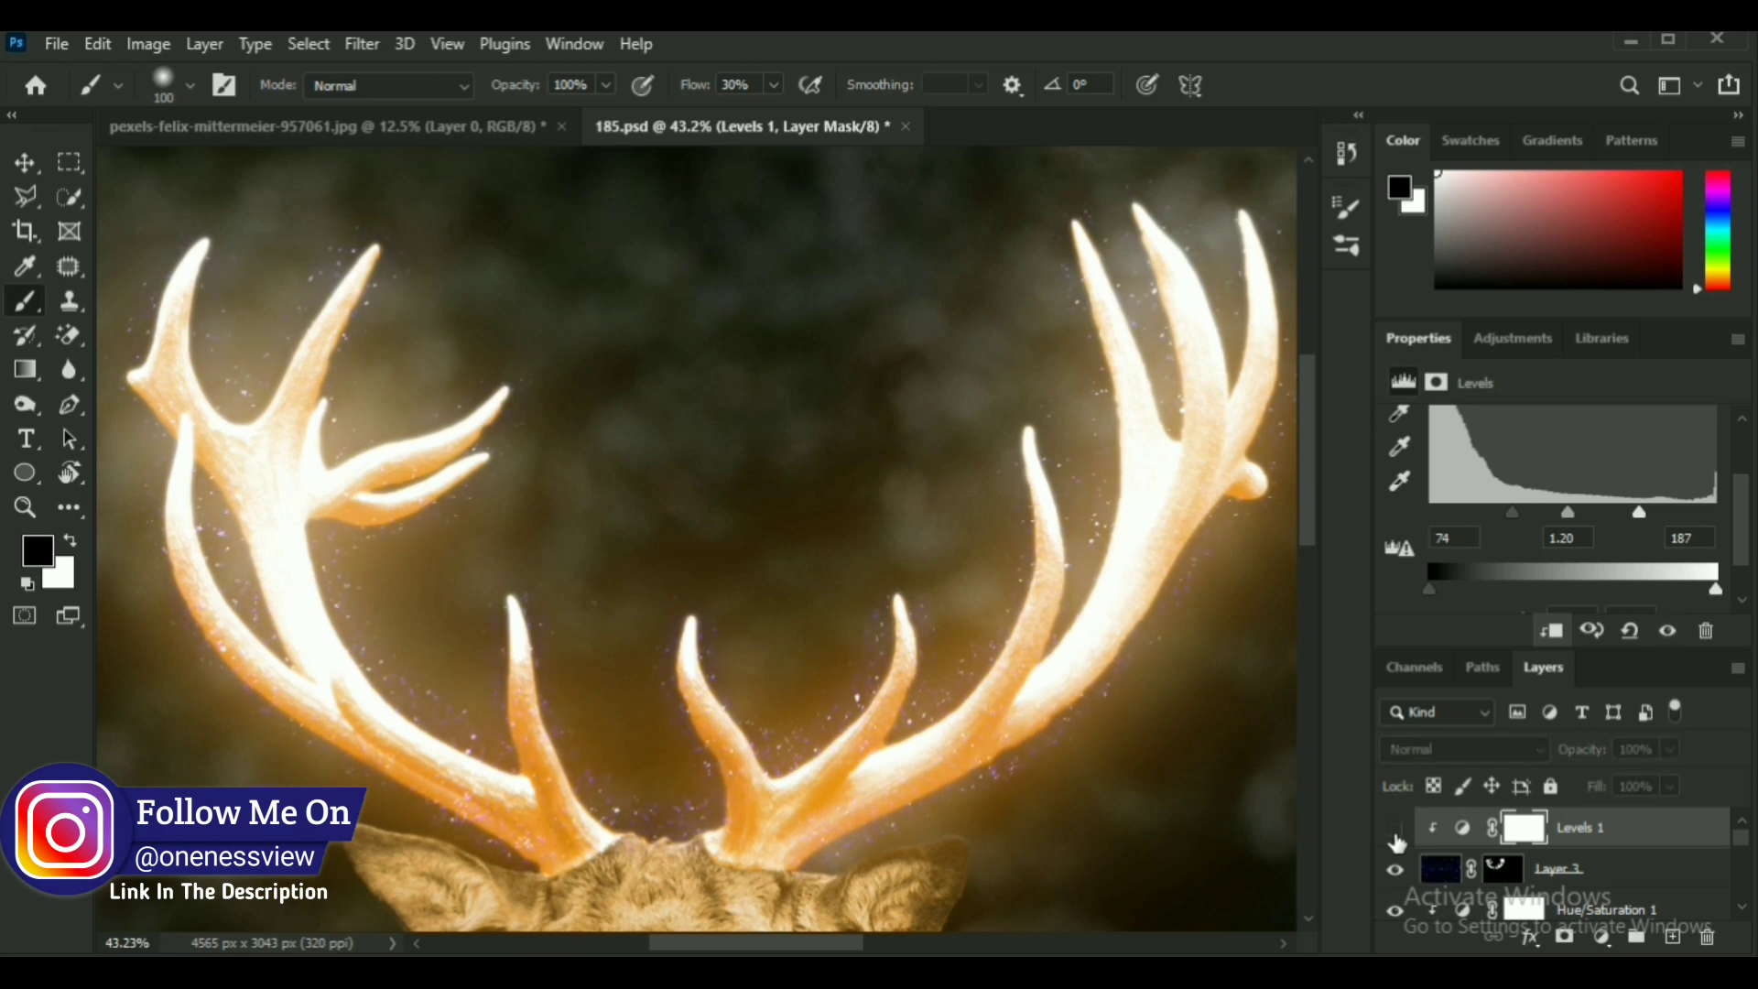
{"action": "left_click", "coordinate": [1396, 833]}
{"action": "left_click", "coordinate": [1396, 833]}
{"action": "left_click", "coordinate": [1396, 833]}
{"action": "left_click", "coordinate": [1395, 833]}
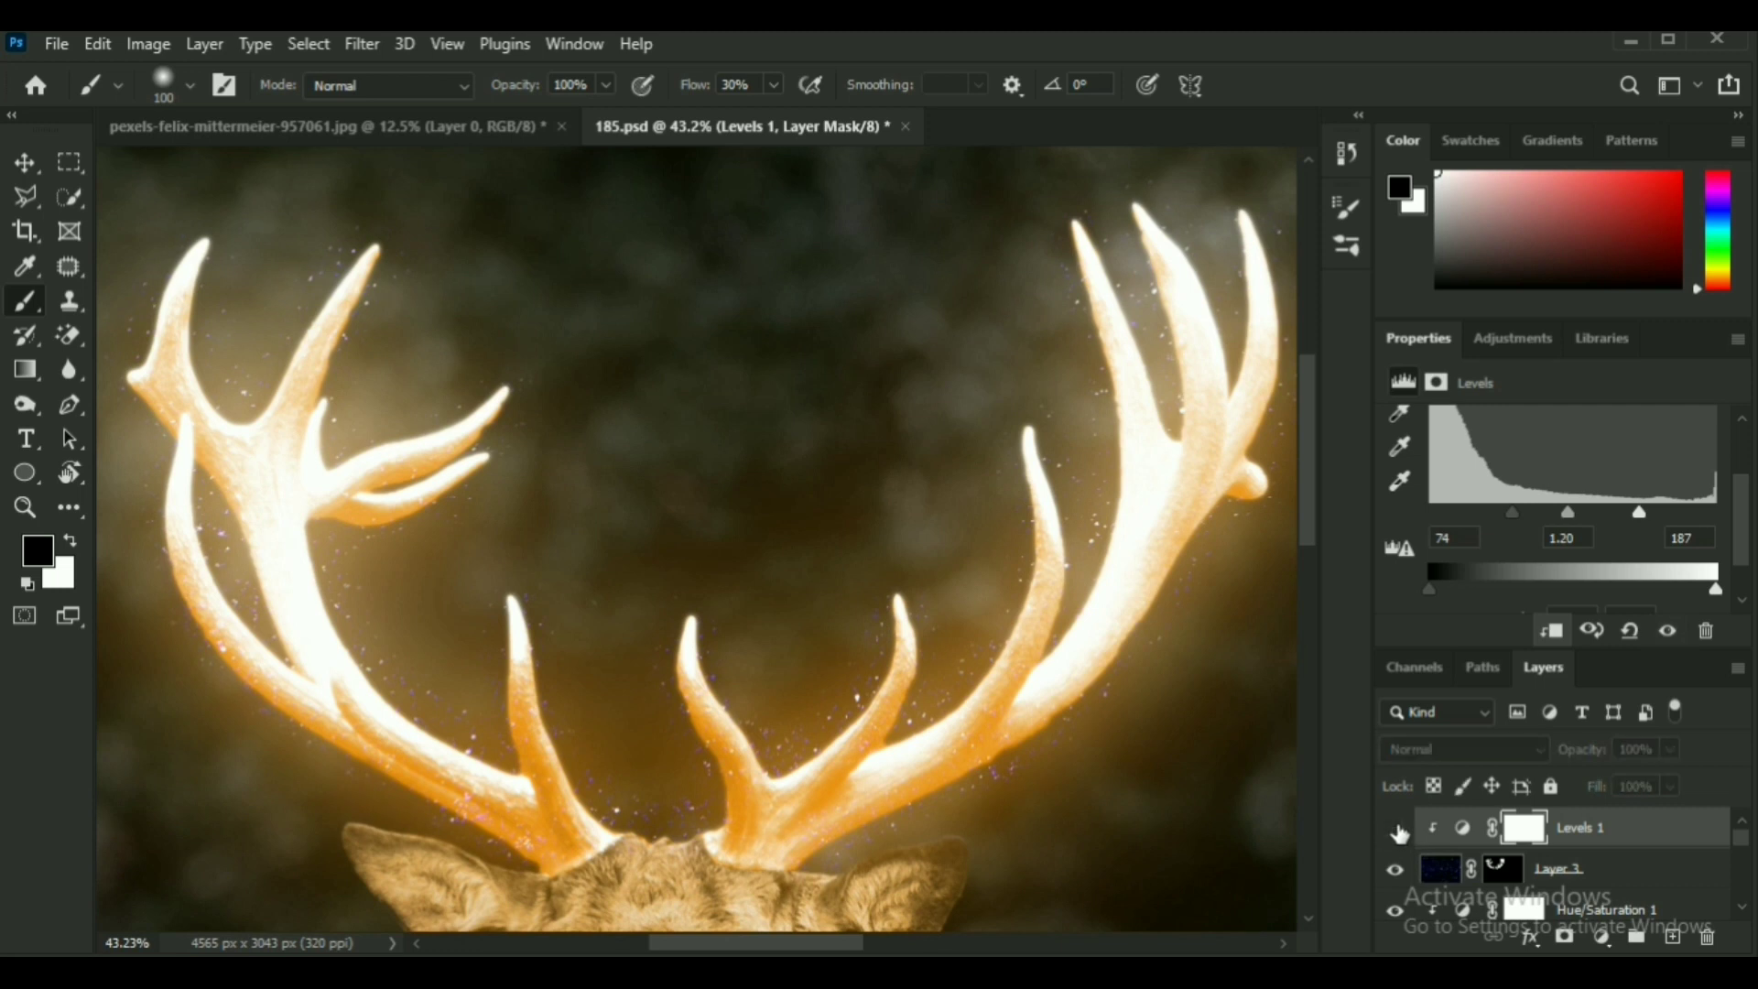
{"action": "left_click", "coordinate": [1396, 830]}
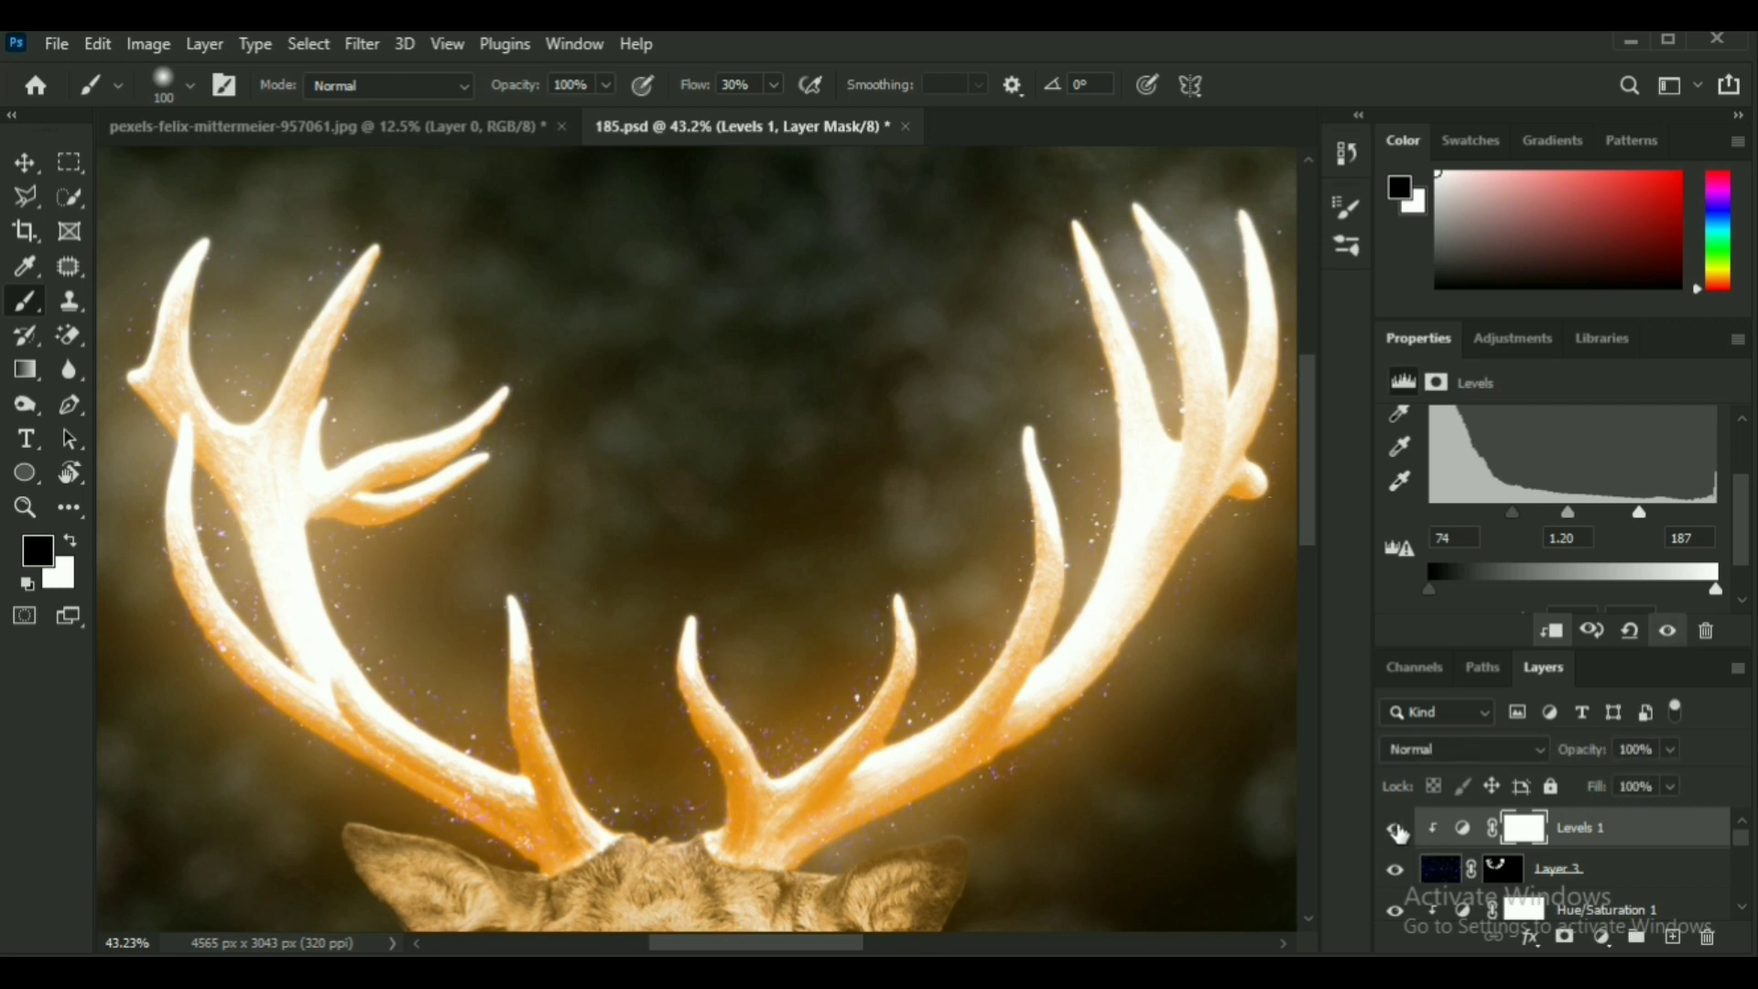
Add a Color Lookup adjustment above Levels 1 using the Crisp_Warm.look 3DLUT file.
{"action": "left_click", "coordinate": [1607, 940]}
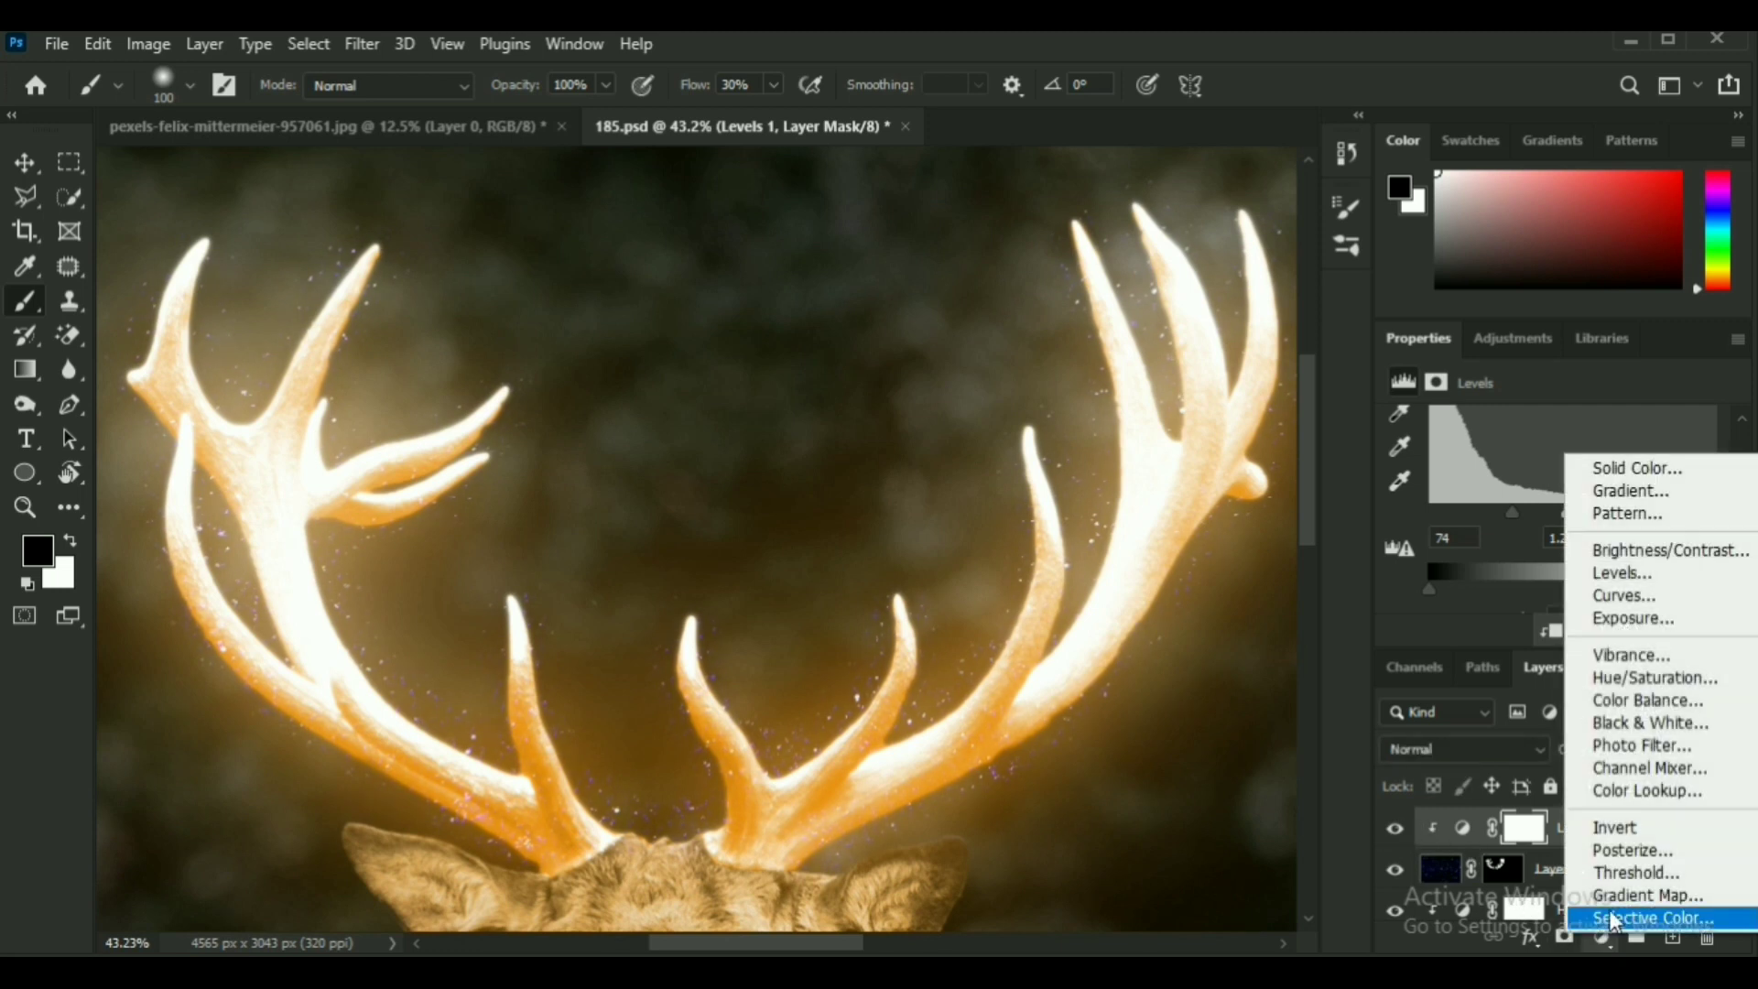
{"action": "left_click", "coordinate": [1630, 788]}
{"action": "left_click", "coordinate": [1593, 430]}
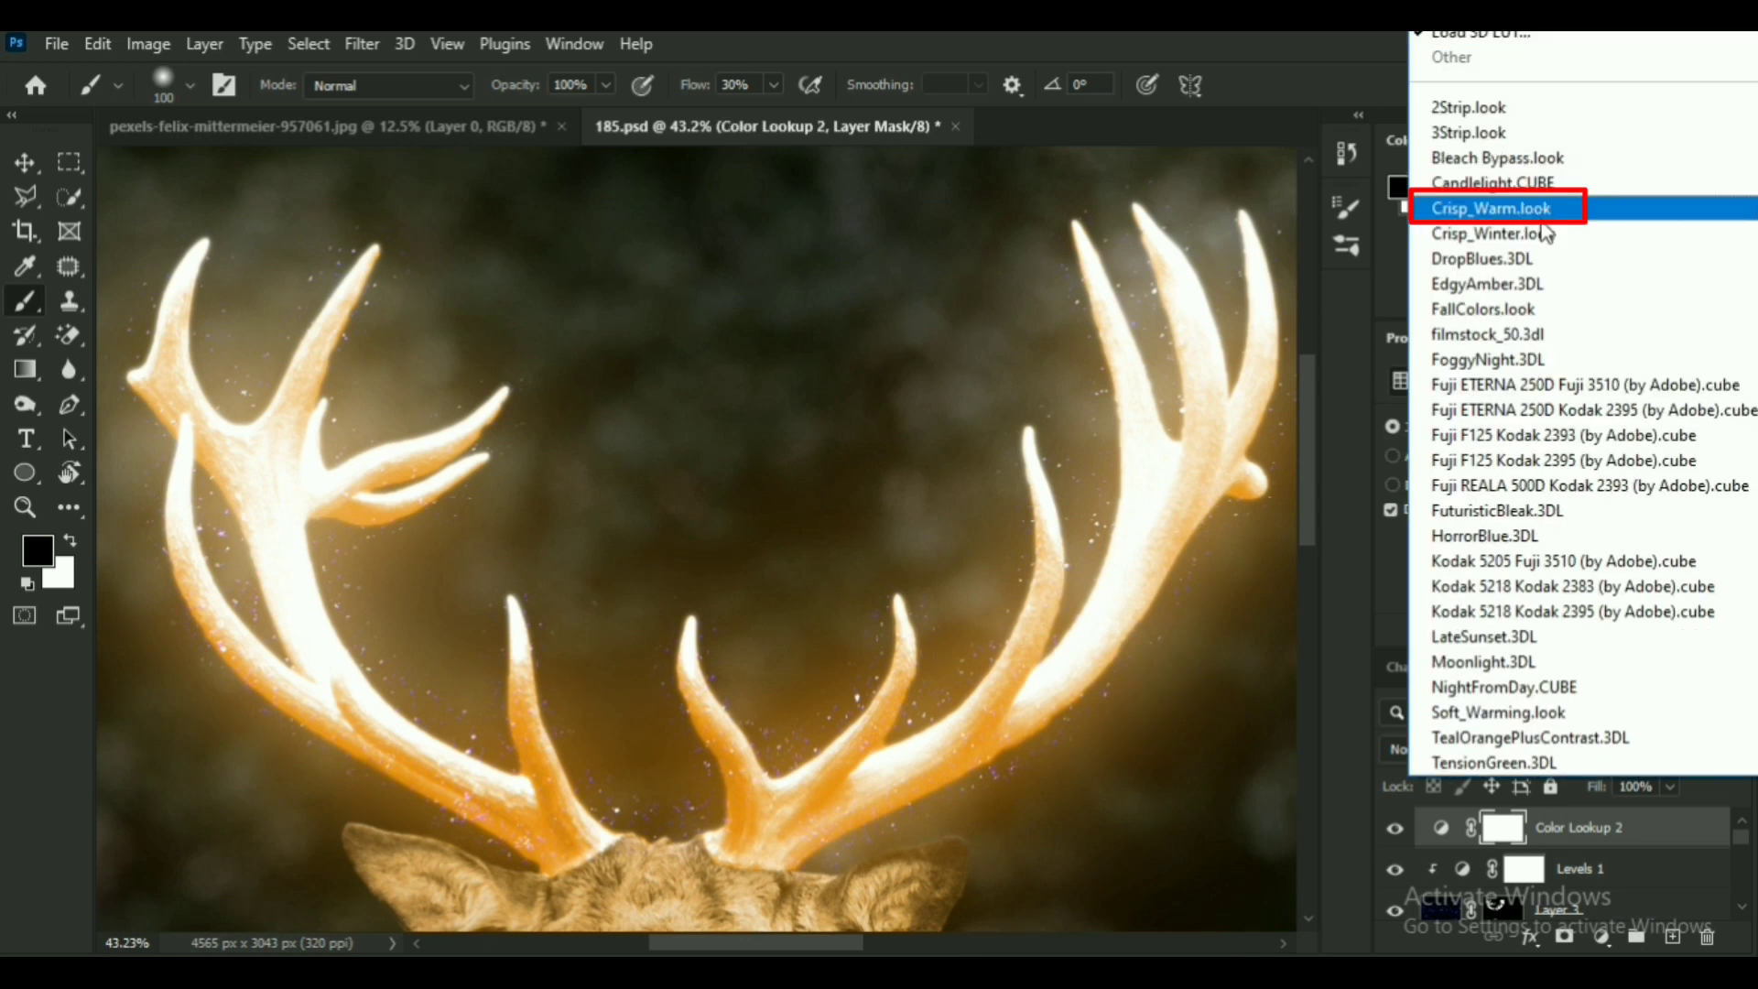
{"action": "left_click", "coordinate": [1542, 222]}
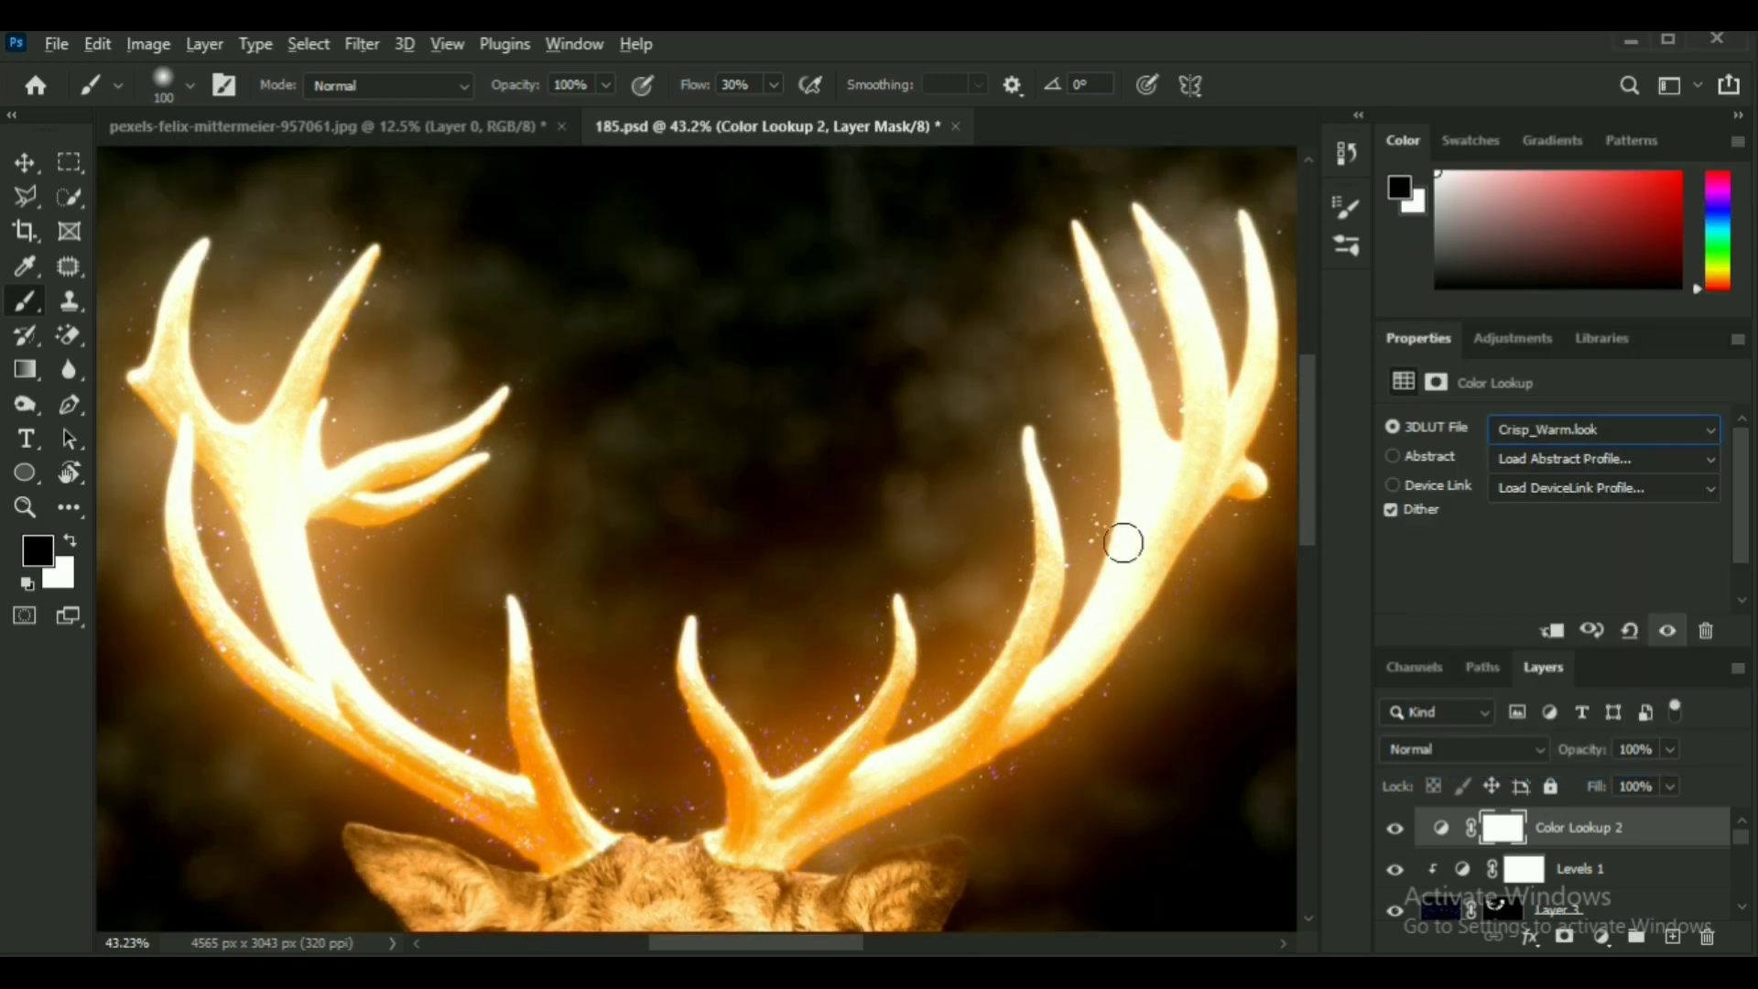
Lower the Color Lookup 2 opacity to 41% and compare the whole image with the adjustment hidden and shown.
{"action": "left_click", "coordinate": [26, 170]}
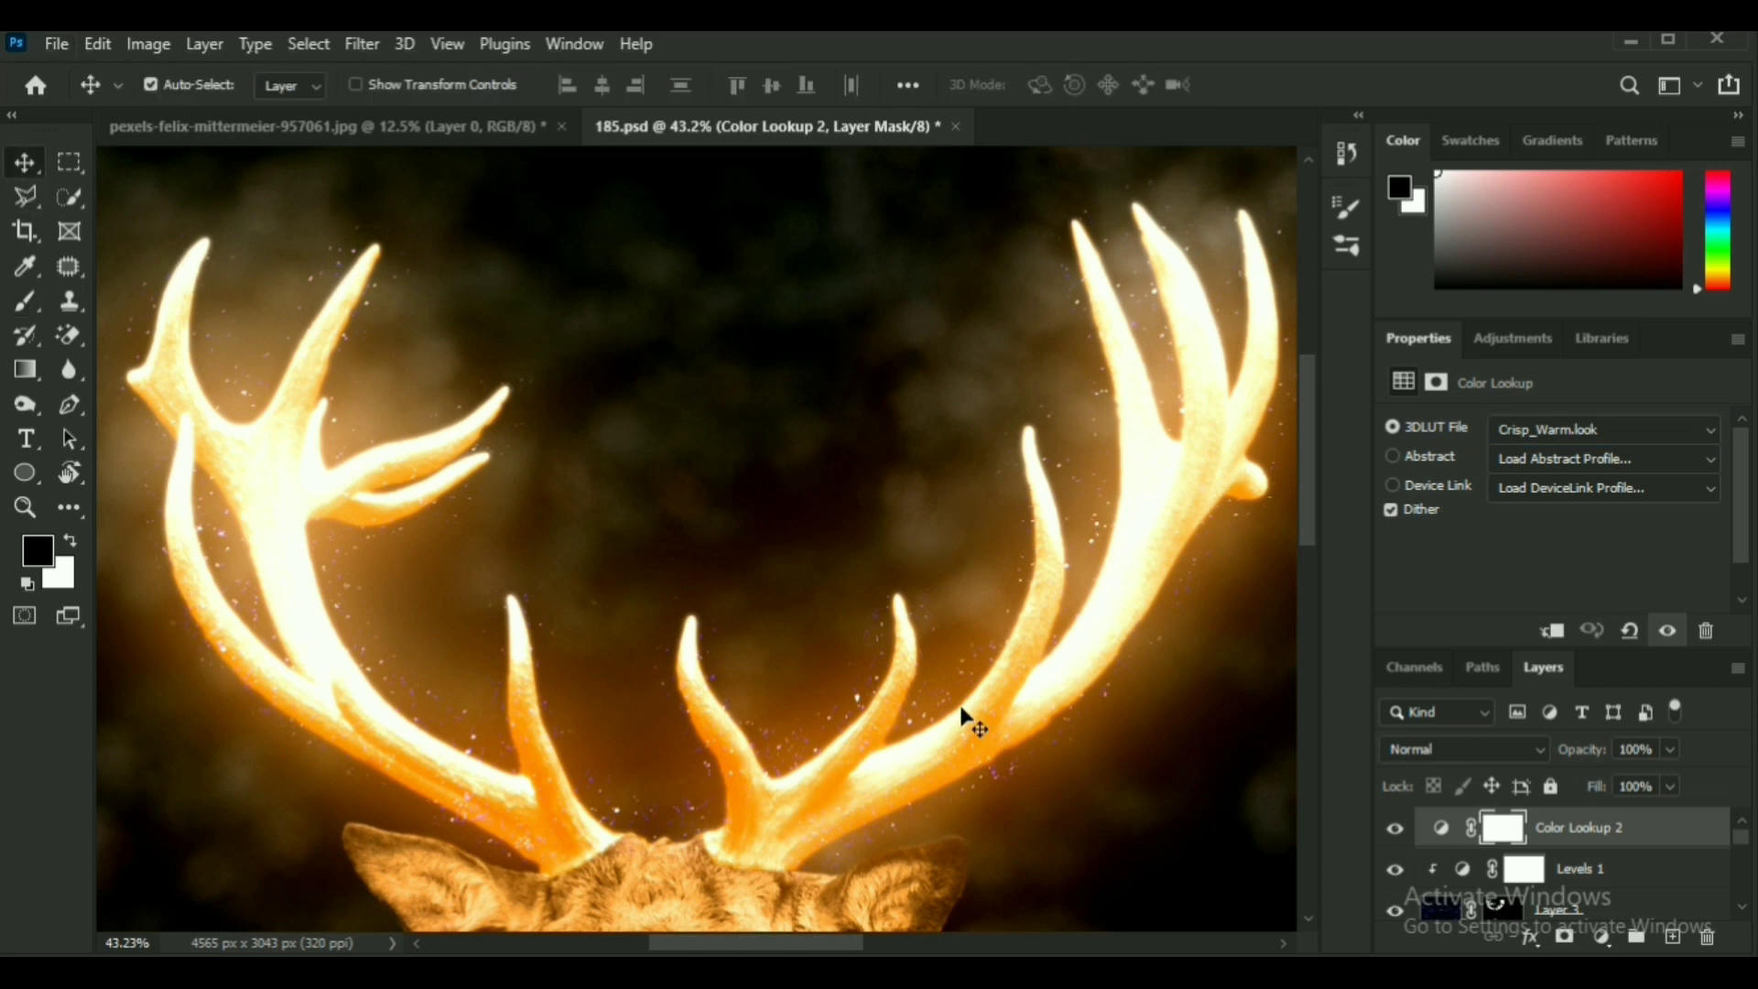
{"action": "scroll", "coordinate": [952, 705], "scroll_direction": "down", "scroll_amount": 4}
{"action": "left_click_drag", "start_coordinate": [936, 659], "coordinate": [649, 433]}
{"action": "left_click", "coordinate": [1670, 749]}
{"action": "left_click_drag", "start_coordinate": [1671, 779], "coordinate": [1602, 783]}
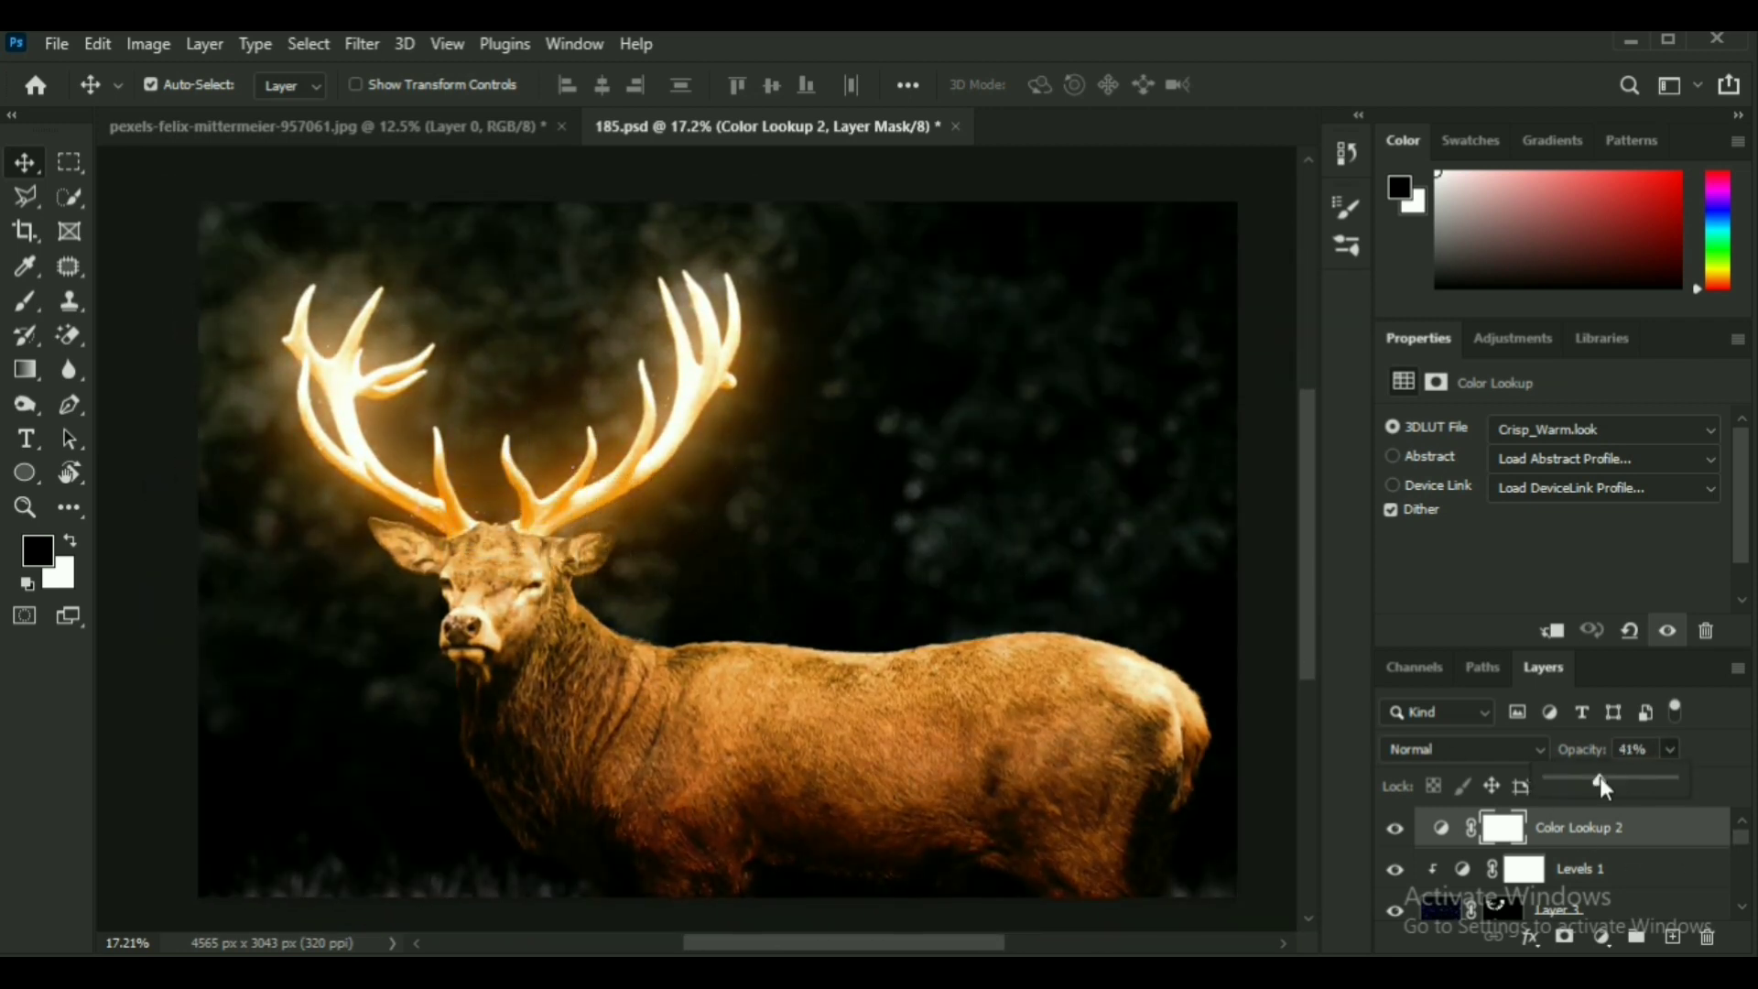
{"action": "left_click", "coordinate": [1394, 829]}
{"action": "left_click", "coordinate": [1394, 828]}
{"action": "left_click", "coordinate": [1395, 828]}
{"action": "left_click", "coordinate": [1395, 828]}
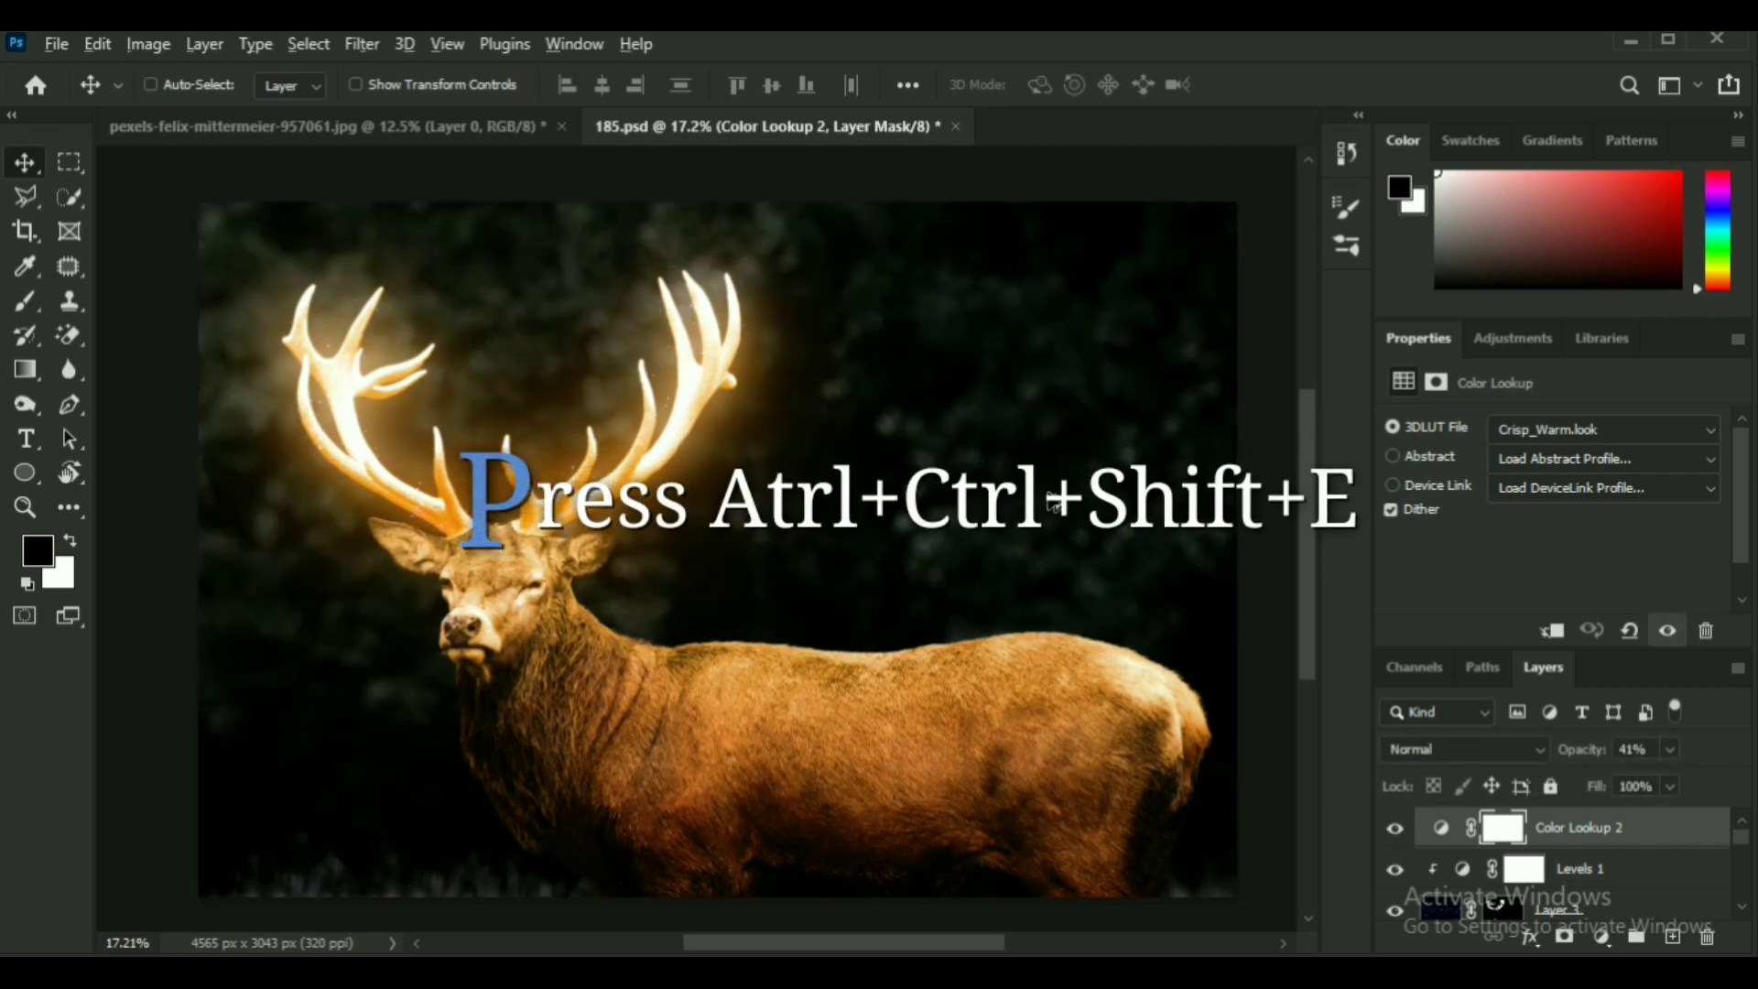
Stamp all visible layers into a new top layer, and group the layers from Color Lookup 2 down to Layer 1.
{"action": "key", "text": "ctrl+alt+shift+e"}
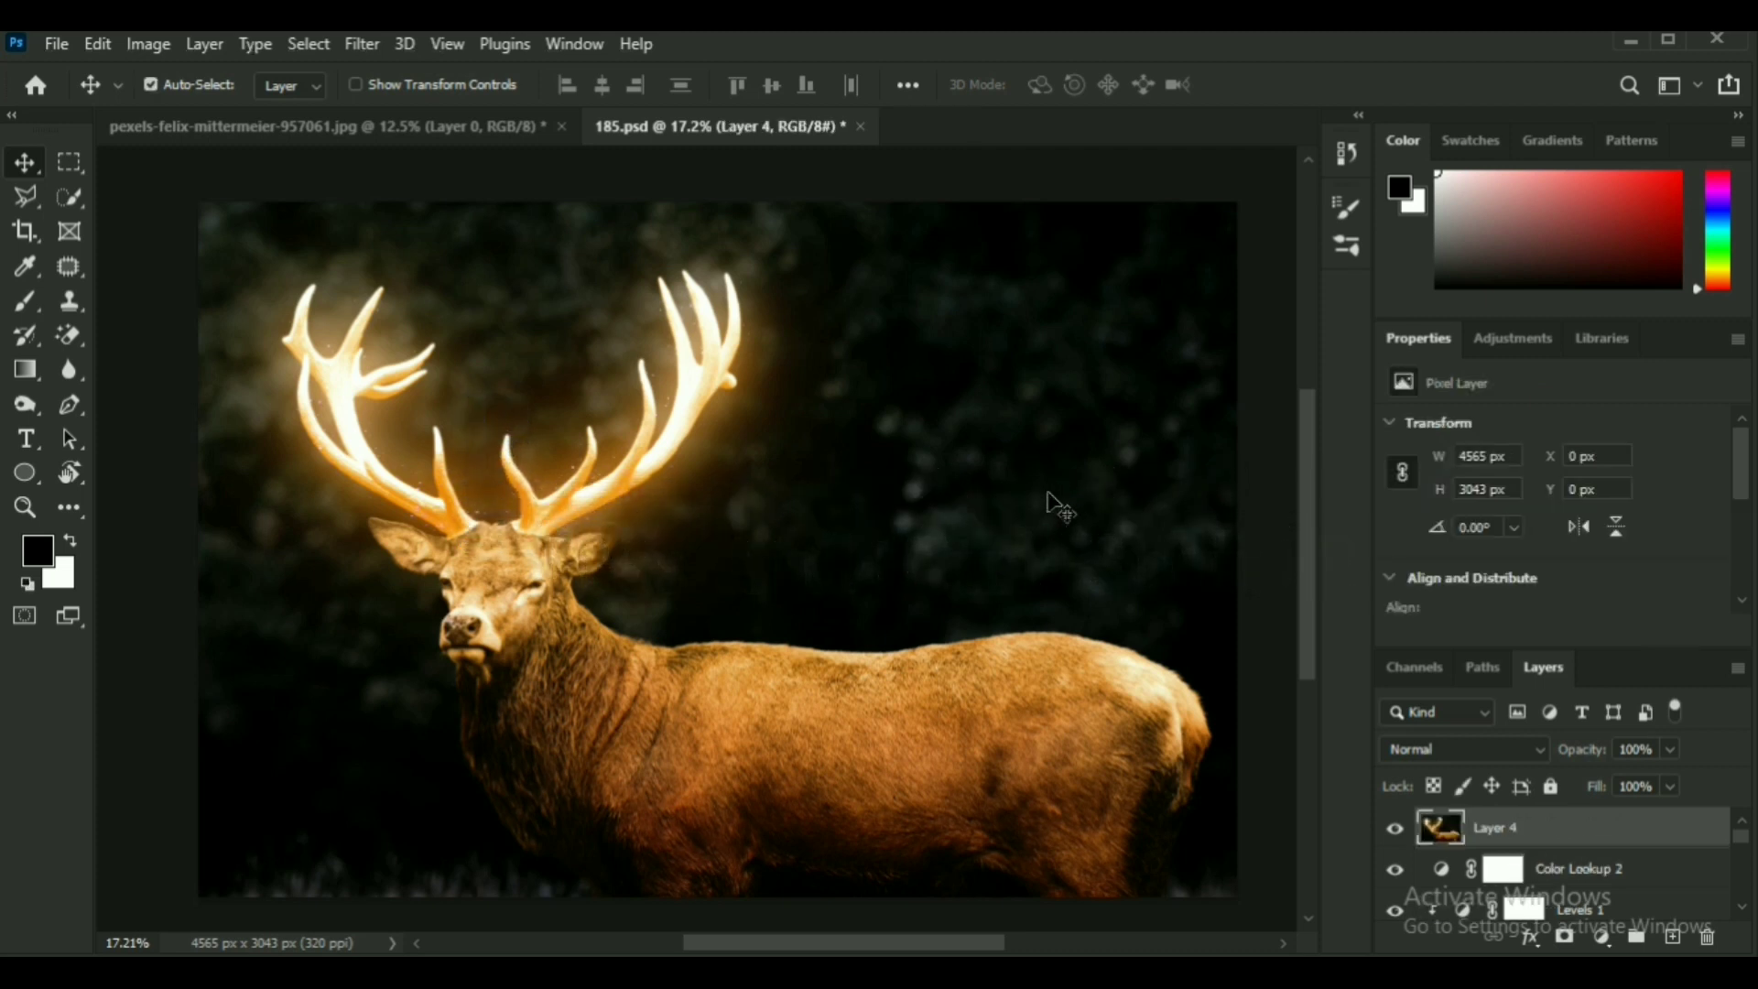
{"action": "left_click", "coordinate": [1581, 877]}
{"action": "scroll", "coordinate": [1588, 870], "scroll_direction": "down", "scroll_amount": 4}
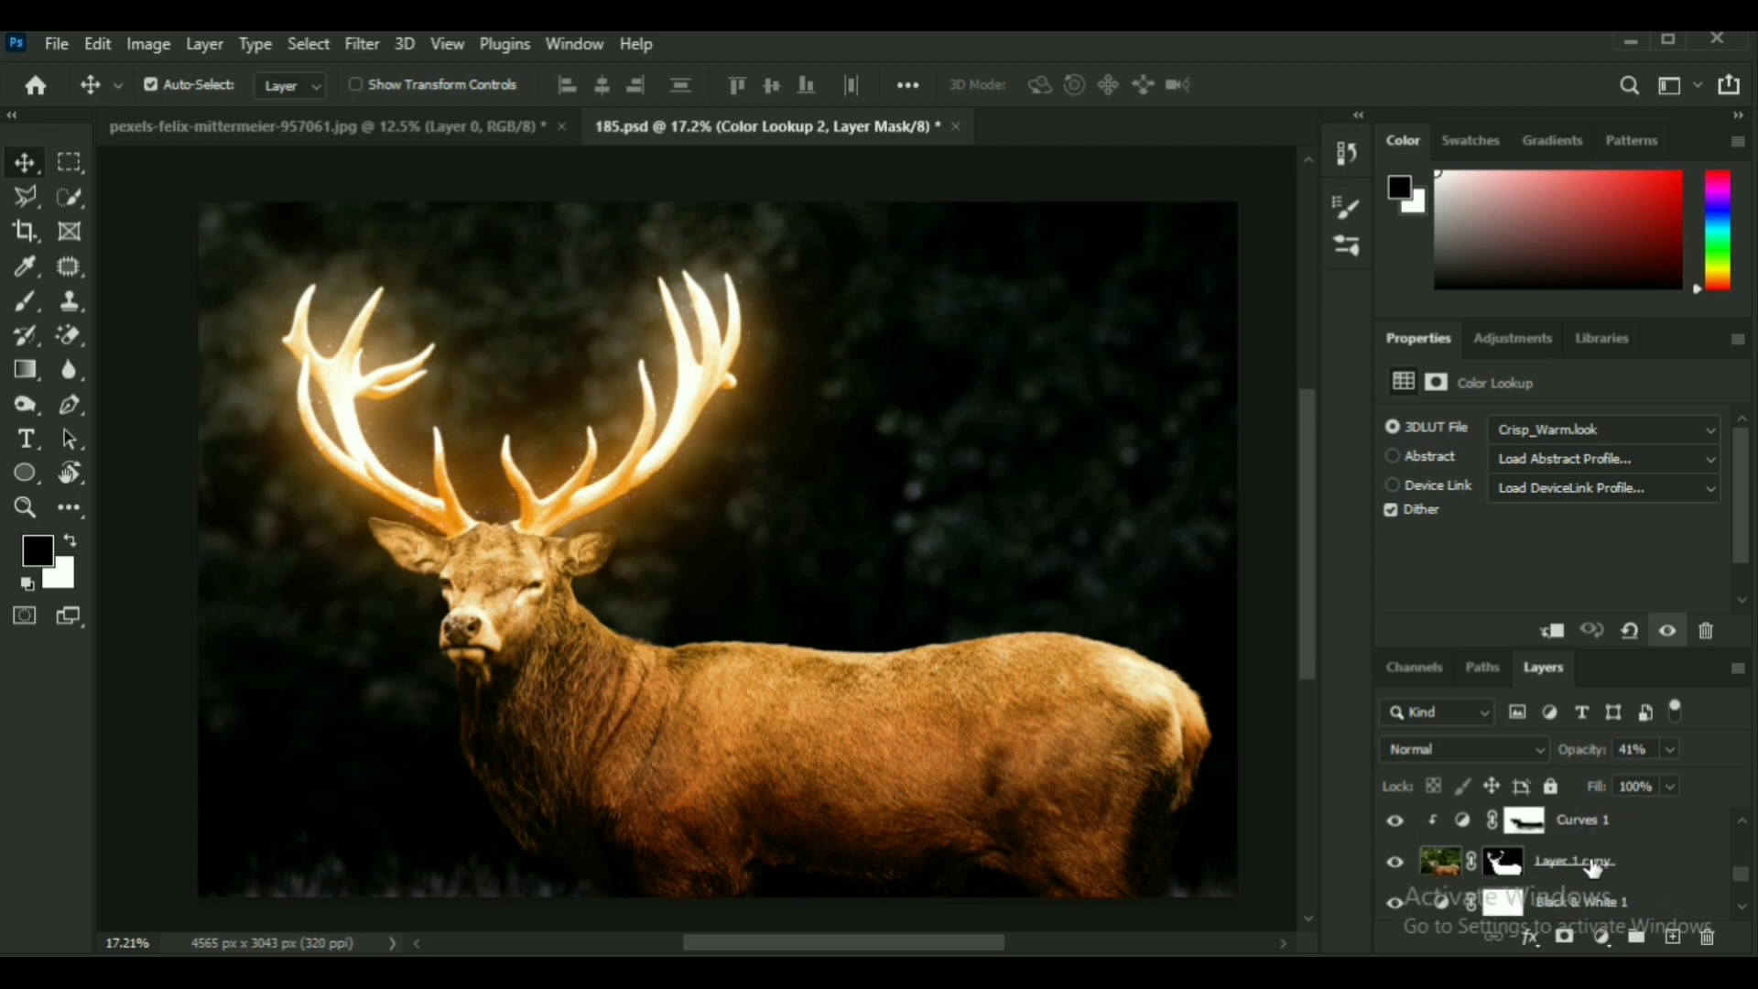
{"action": "scroll", "coordinate": [1593, 868], "scroll_direction": "down", "scroll_amount": 3}
{"action": "left_click", "coordinate": [1594, 864], "text": "shift"}
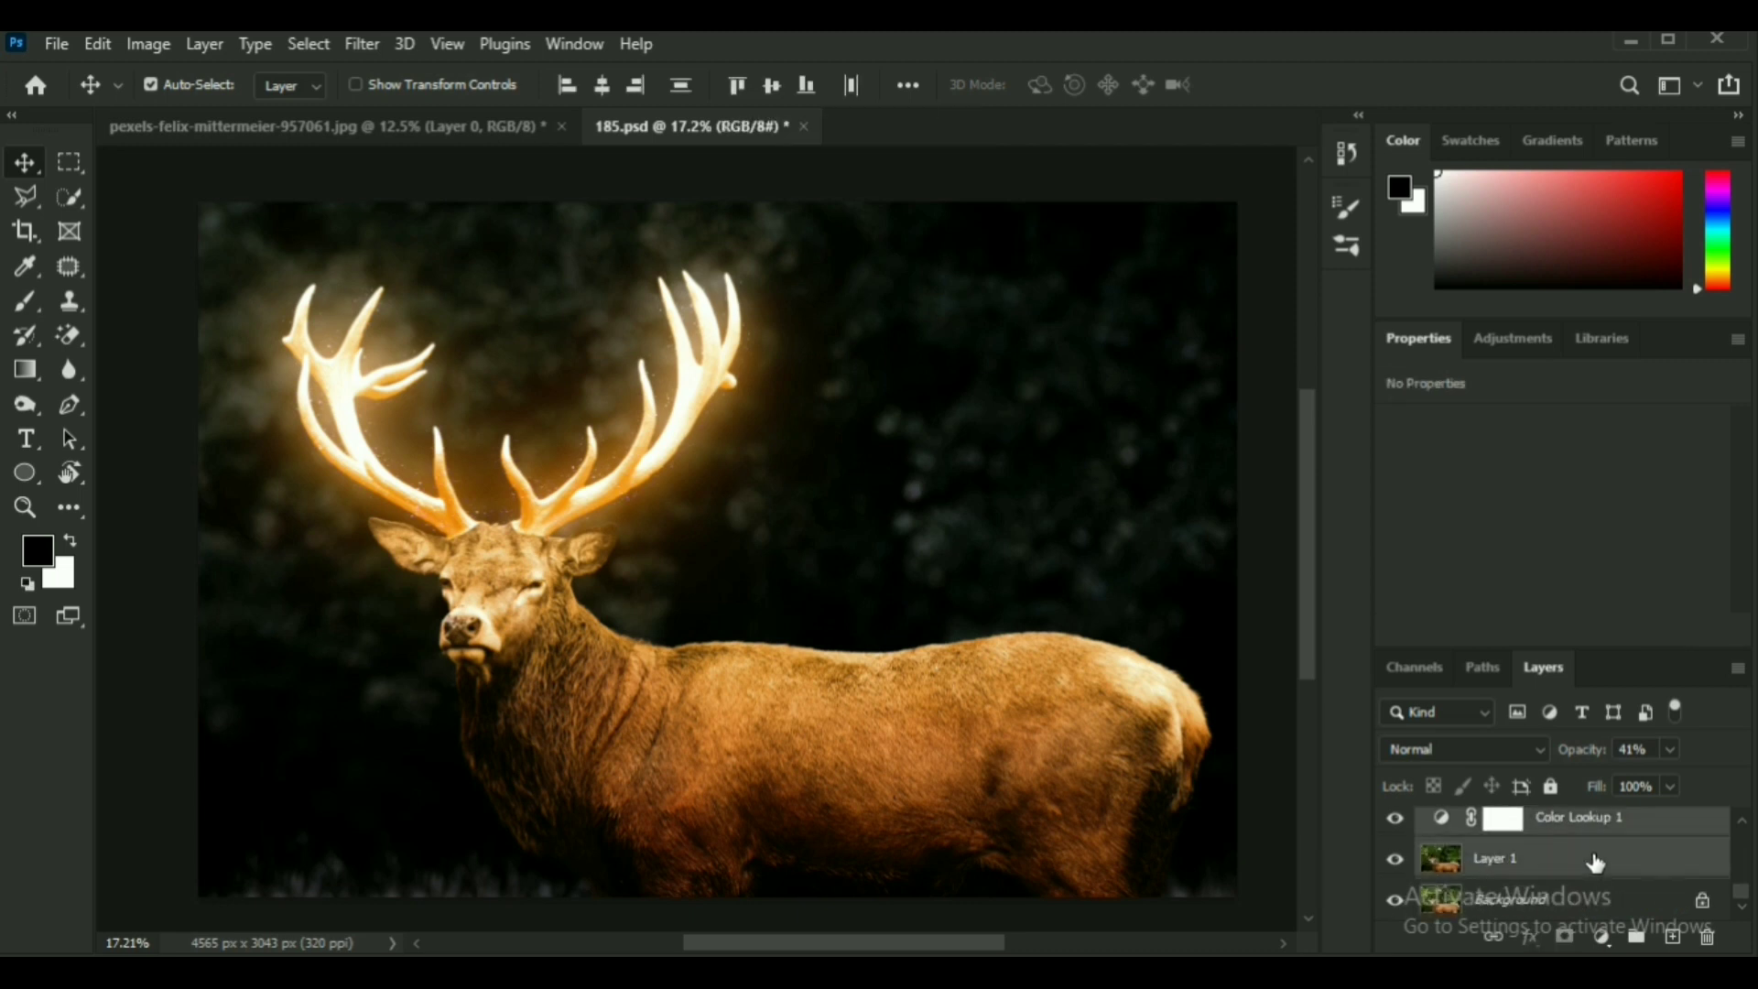
{"action": "key", "text": "ctrl+g"}
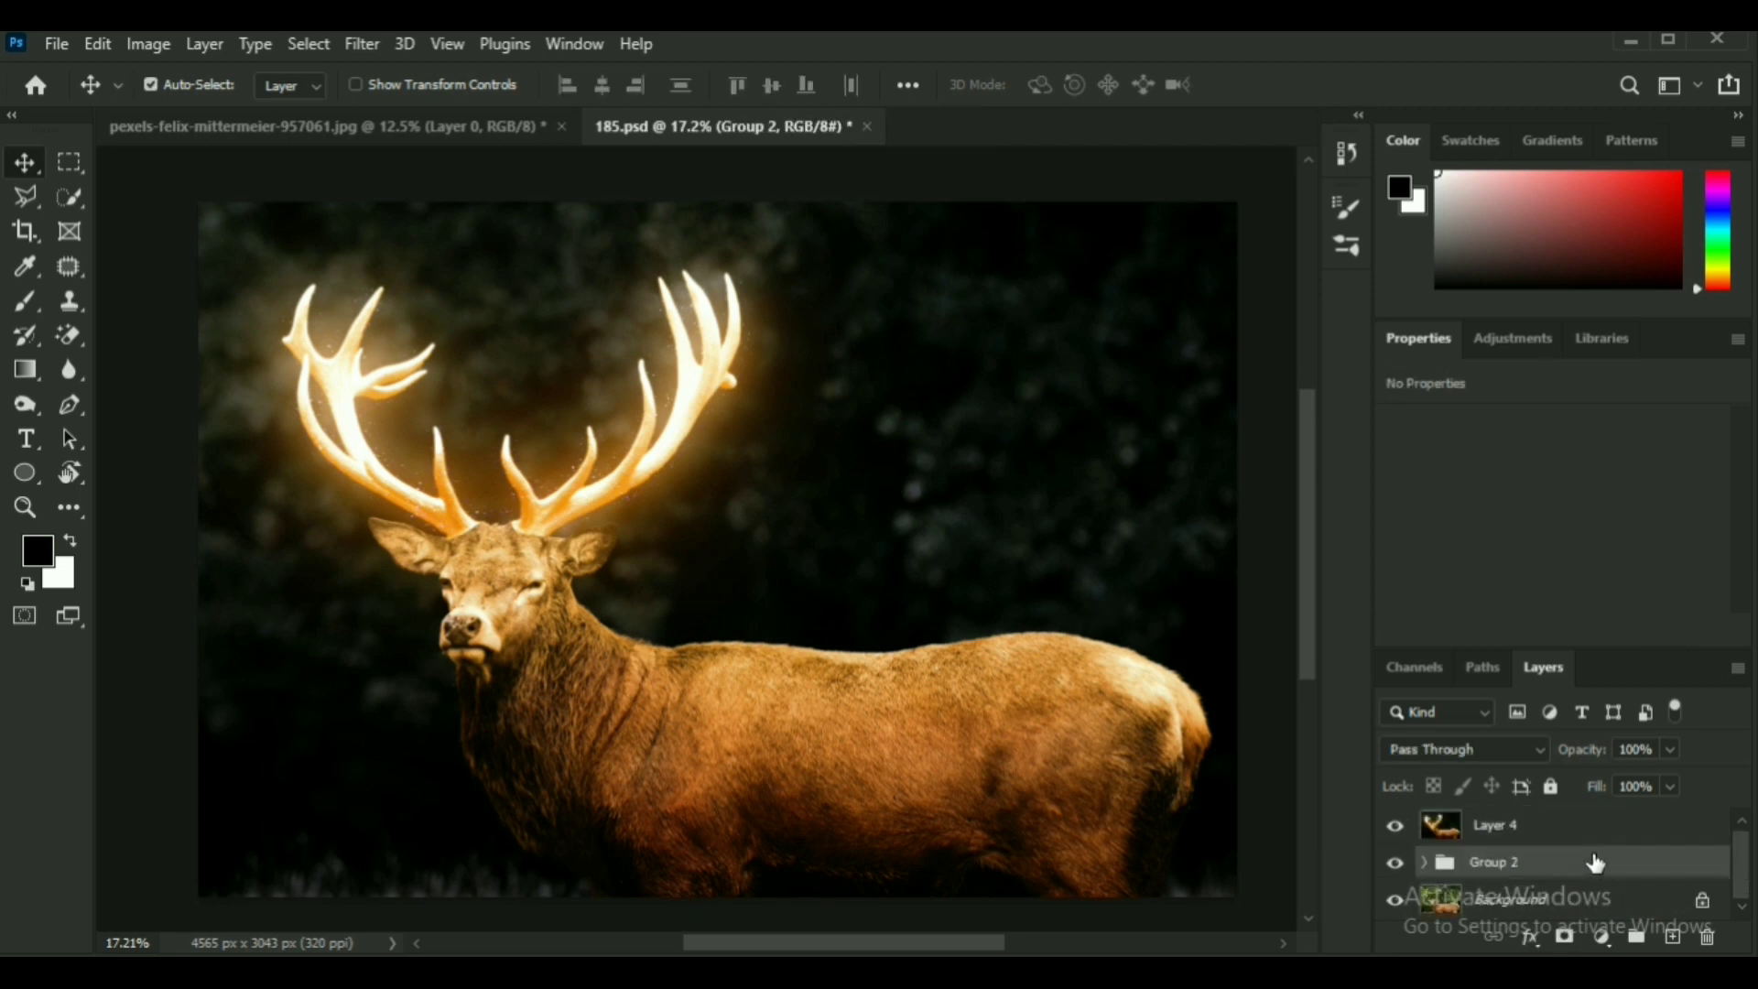
Hide Group 2 and toggle the merged Layer 4 to compare the finished edit with the original photo.
{"action": "left_click", "coordinate": [1398, 862]}
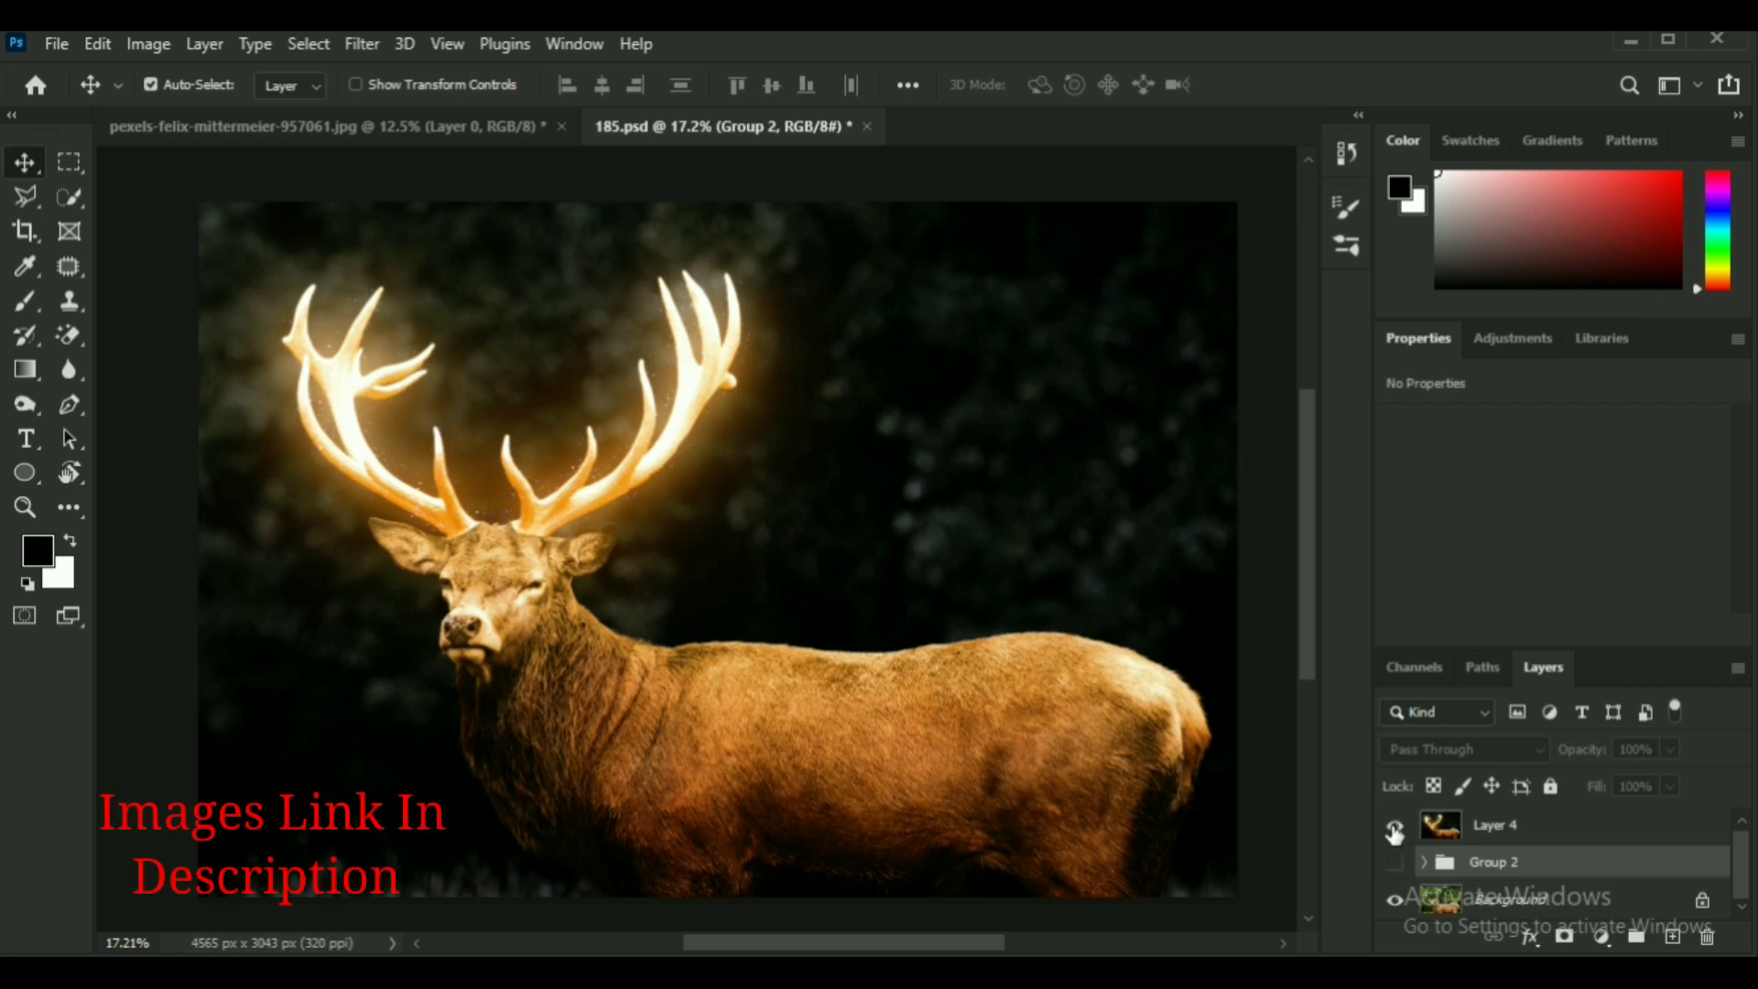
{"action": "left_click", "coordinate": [1395, 827]}
{"action": "left_click", "coordinate": [1395, 828]}
{"action": "left_click", "coordinate": [1394, 827]}
{"action": "left_click", "coordinate": [1394, 828]}
{"action": "left_click", "coordinate": [1394, 829]}
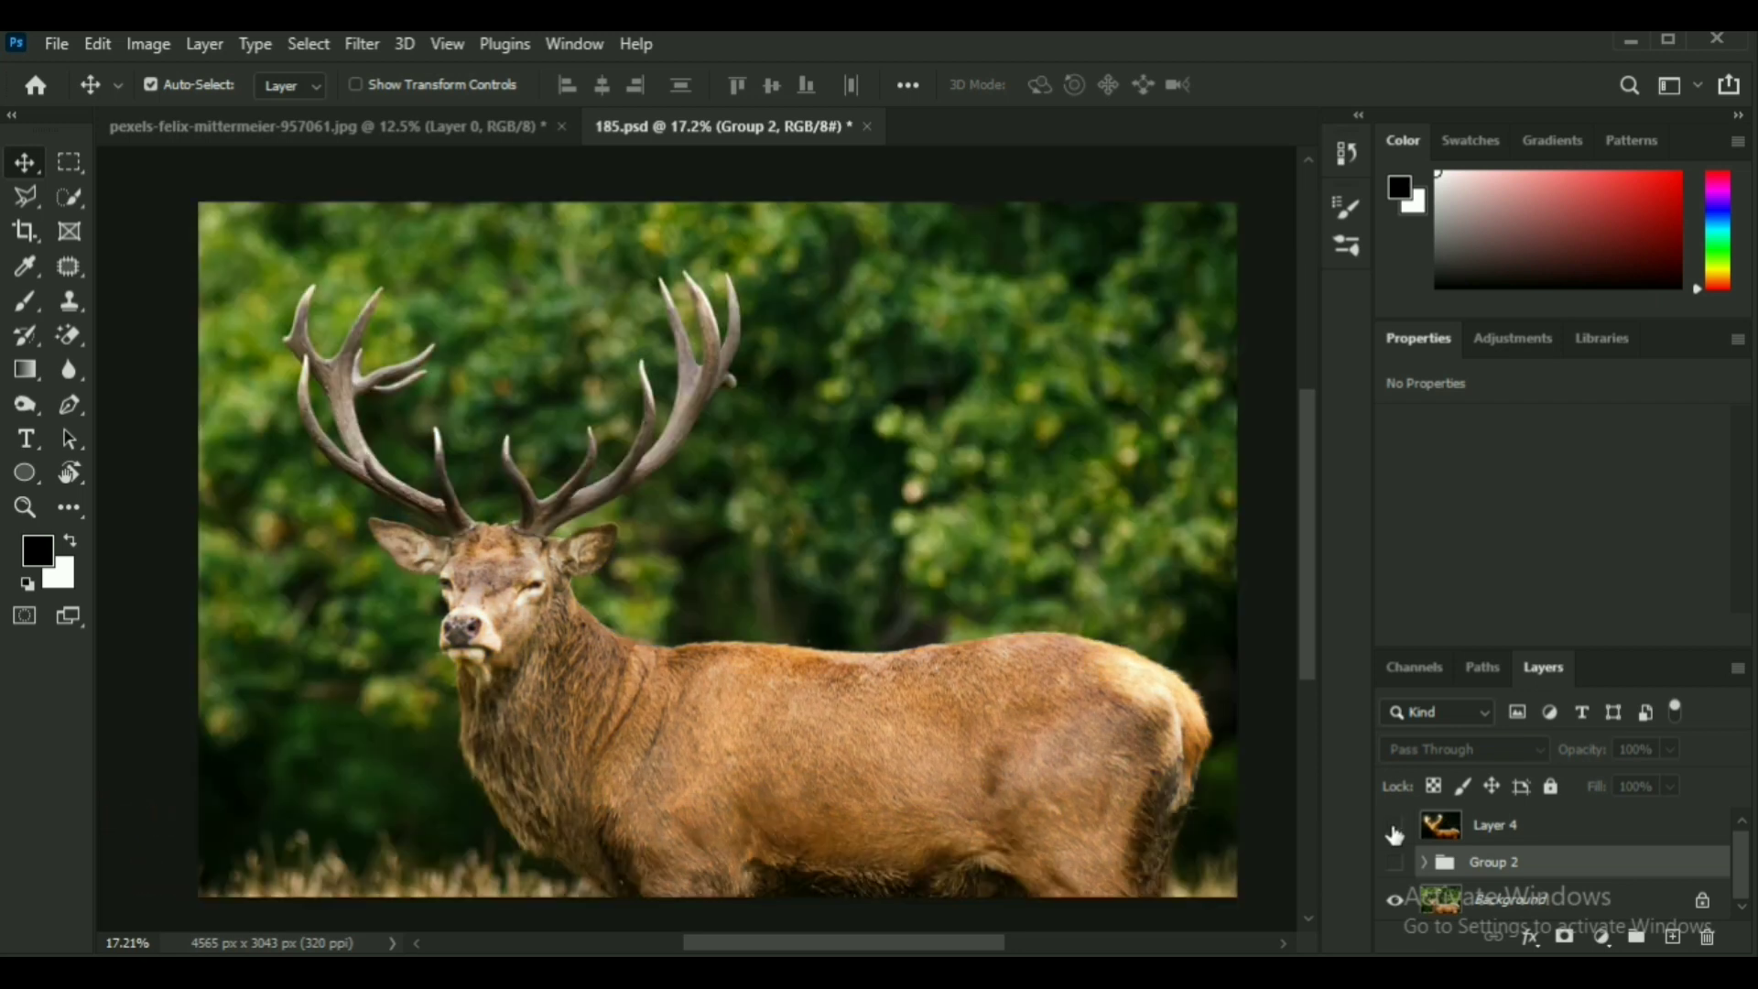
{"action": "left_click", "coordinate": [1395, 829]}
{"action": "left_click", "coordinate": [1395, 830]}
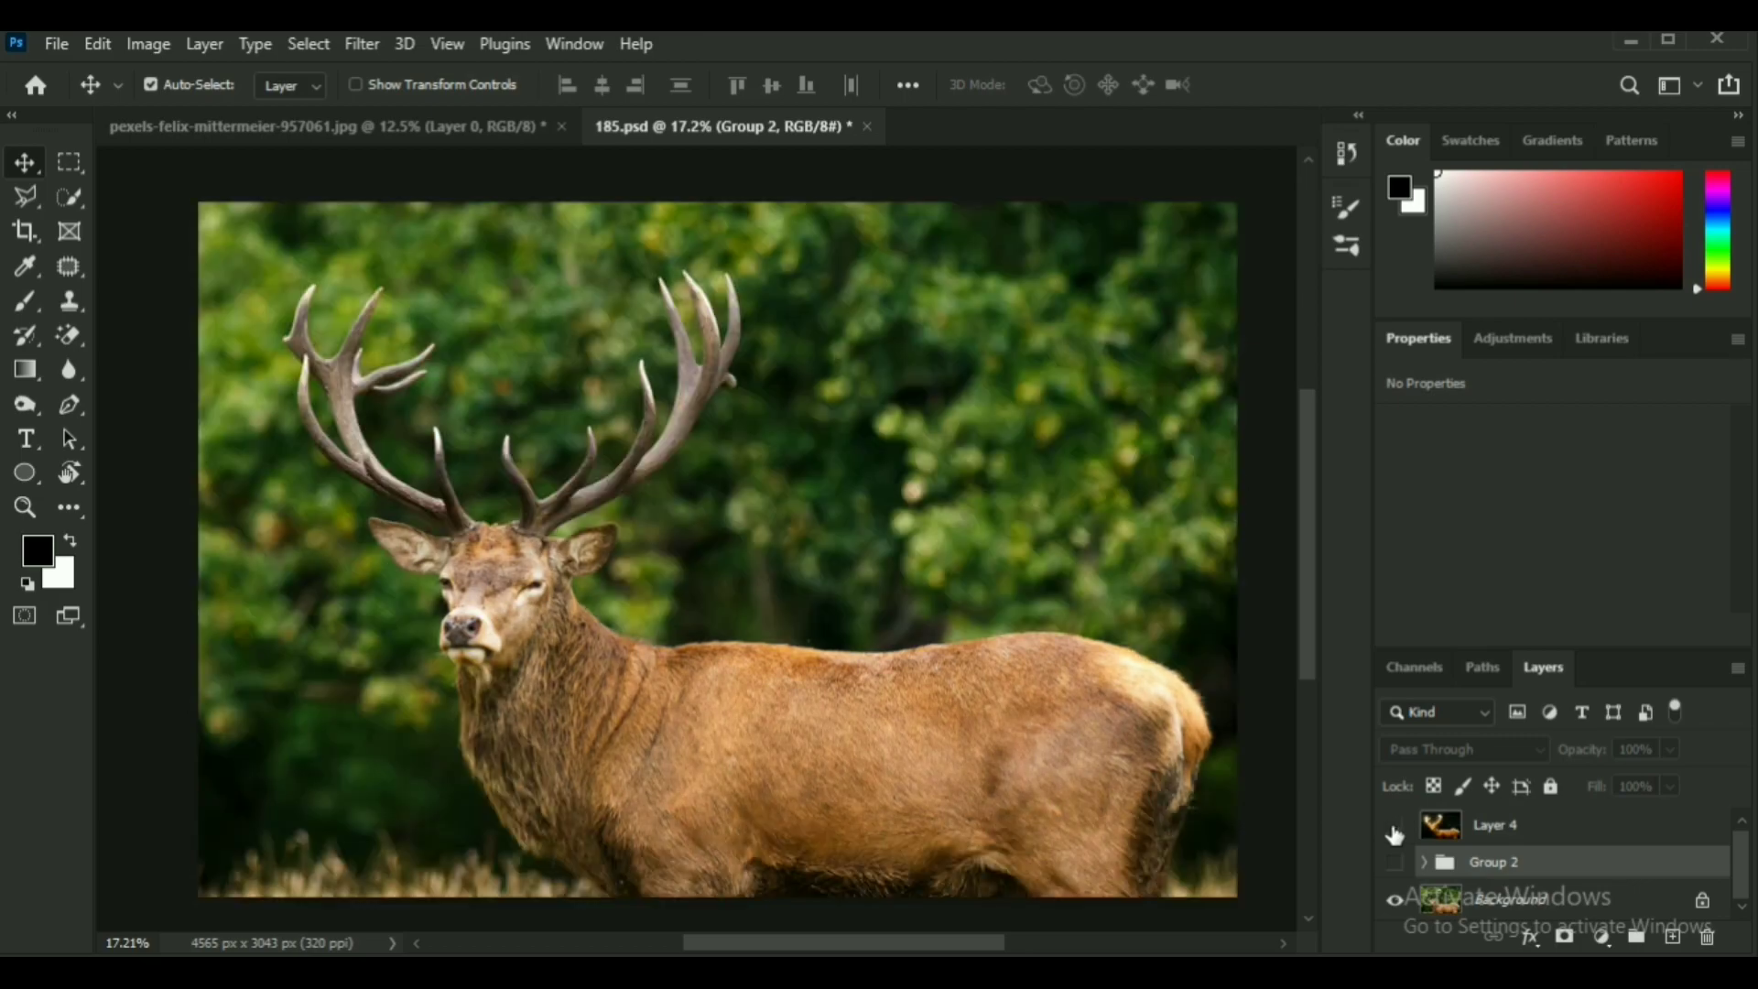